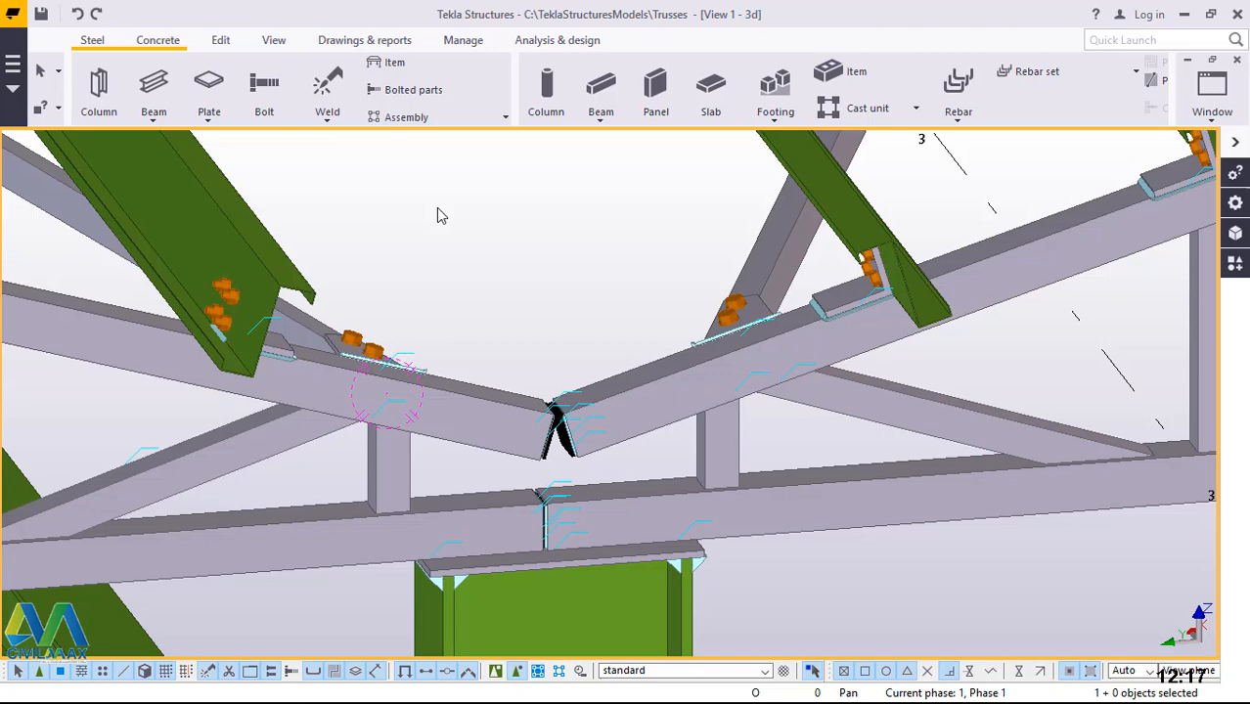
Examine the valley joint where the two roof trusses meet over the column, along with the surrounding frame
scroll(430, 293, down, 6)
scroll(435, 320, down, 2)
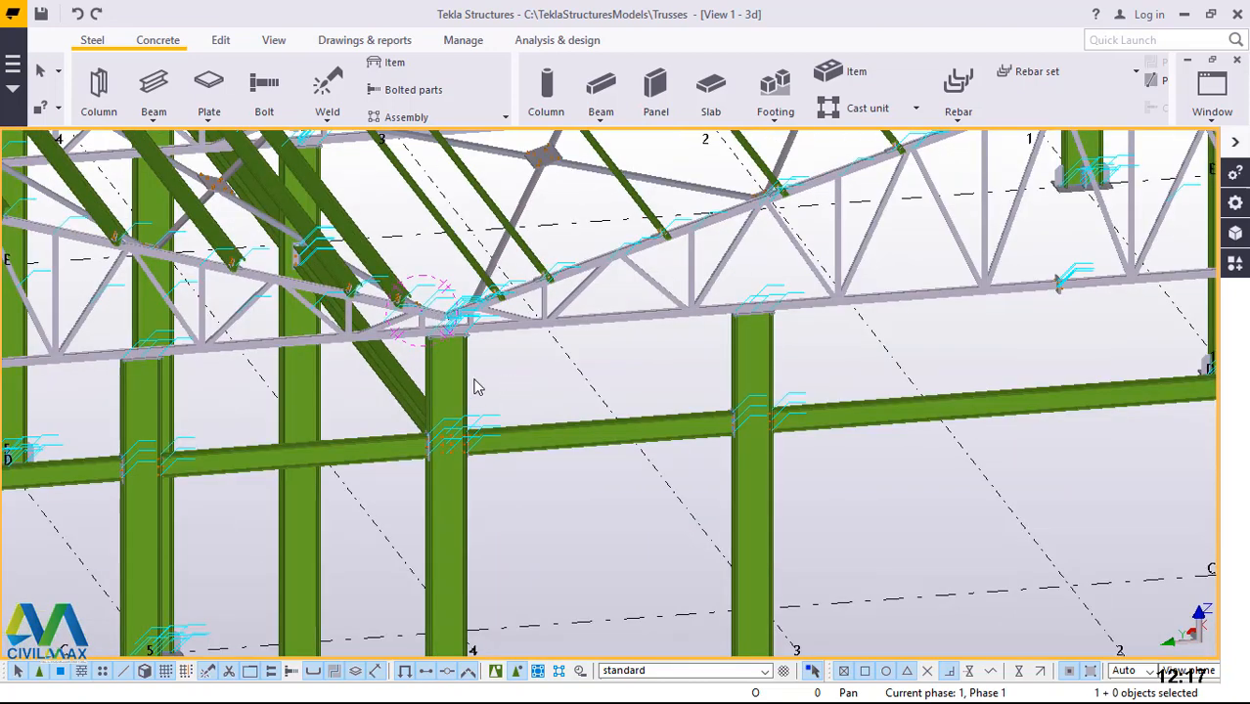
scroll(436, 512, down, 5)
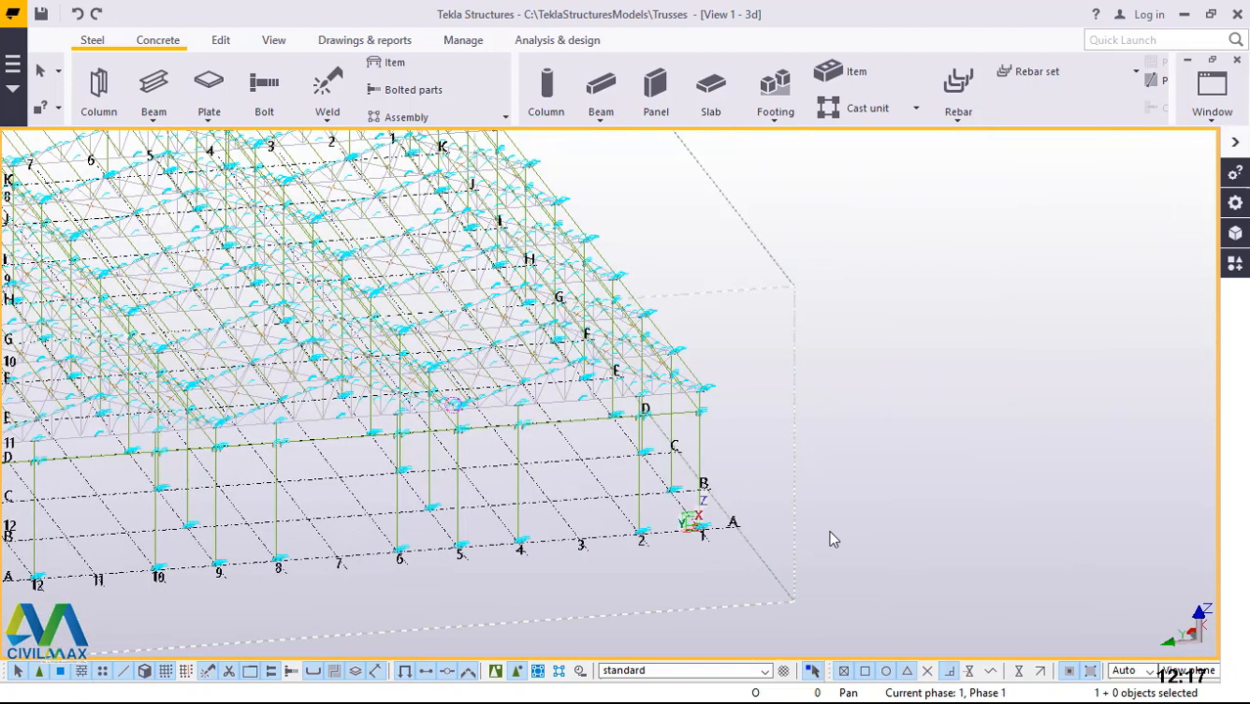
scroll(680, 526, up, 4)
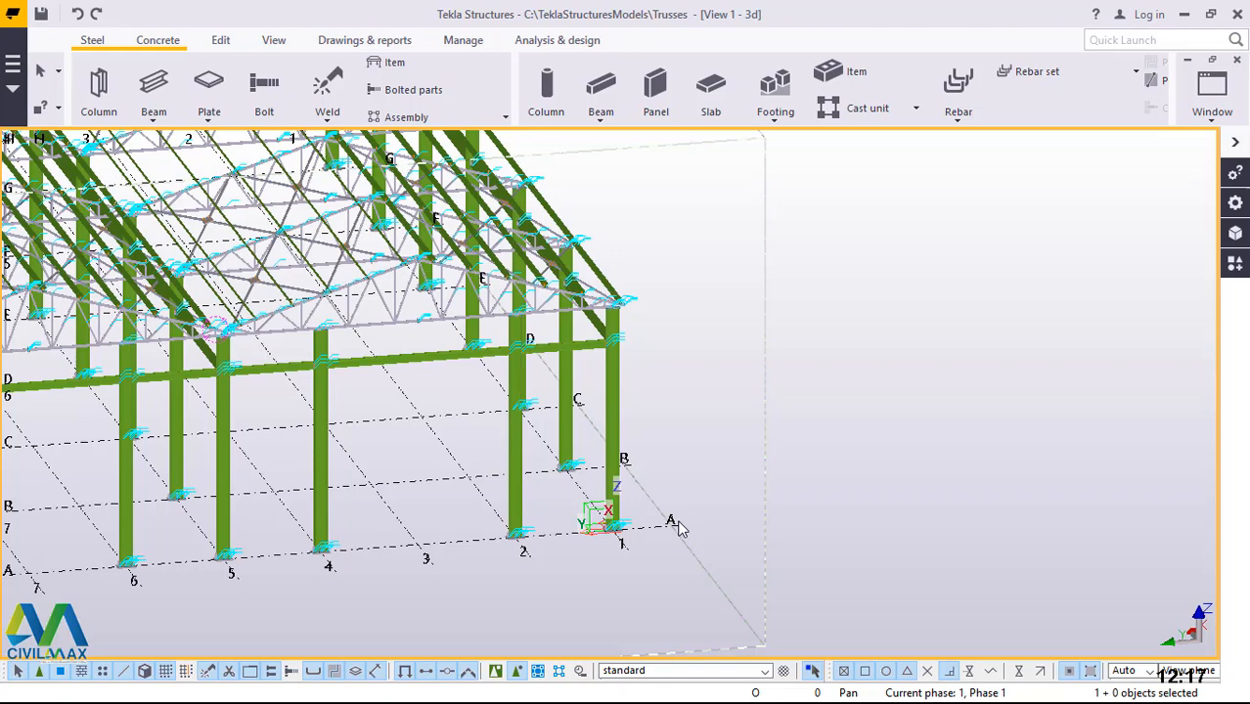
scroll(137, 322, up, 4)
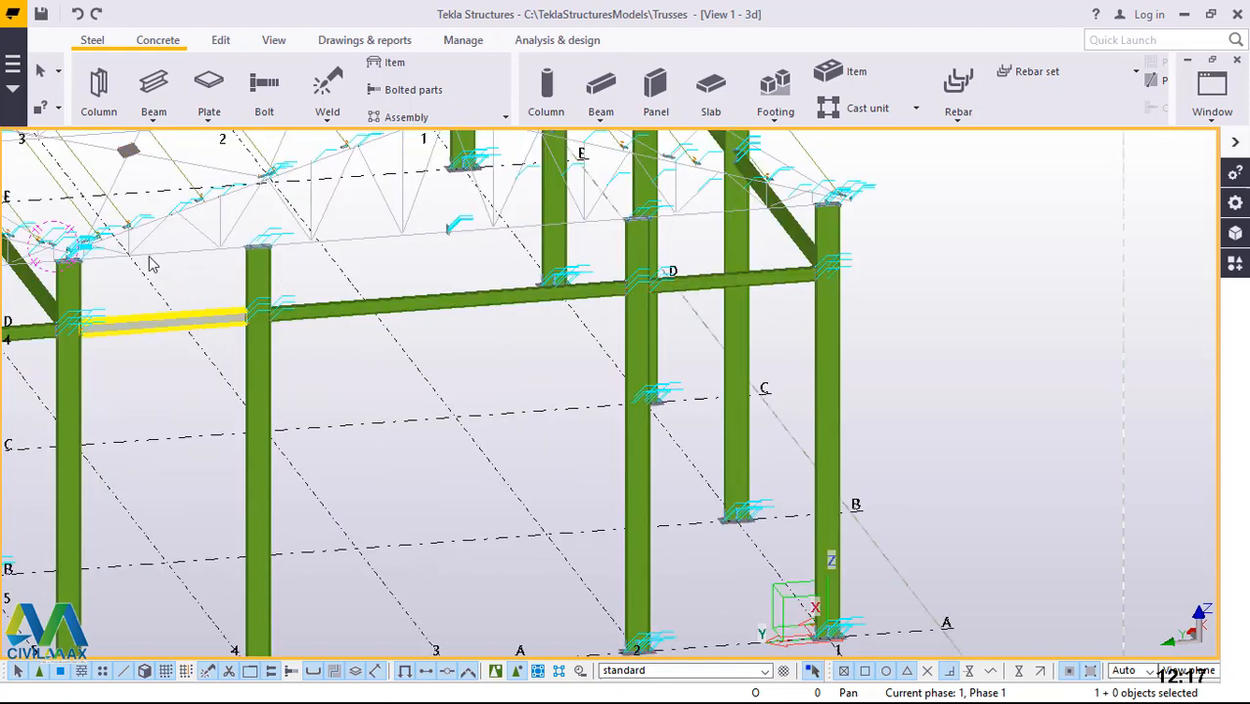
scroll(860, 483, down, 3)
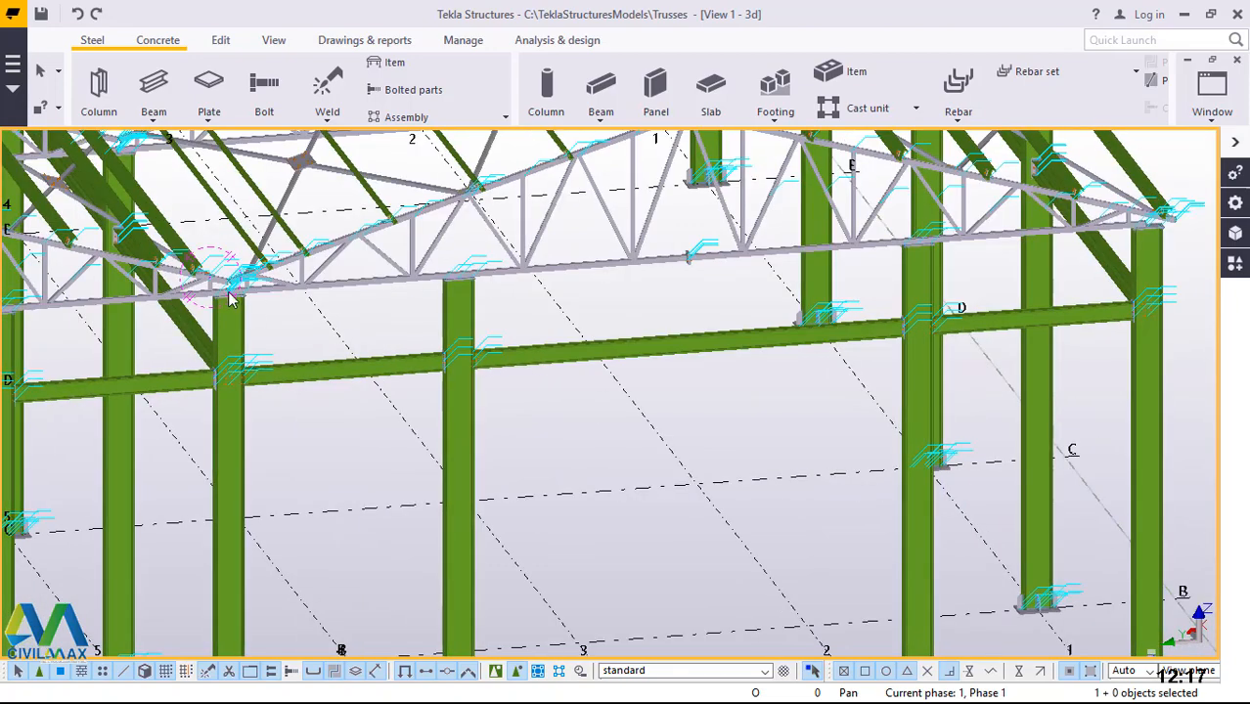
scroll(193, 270, up, 4)
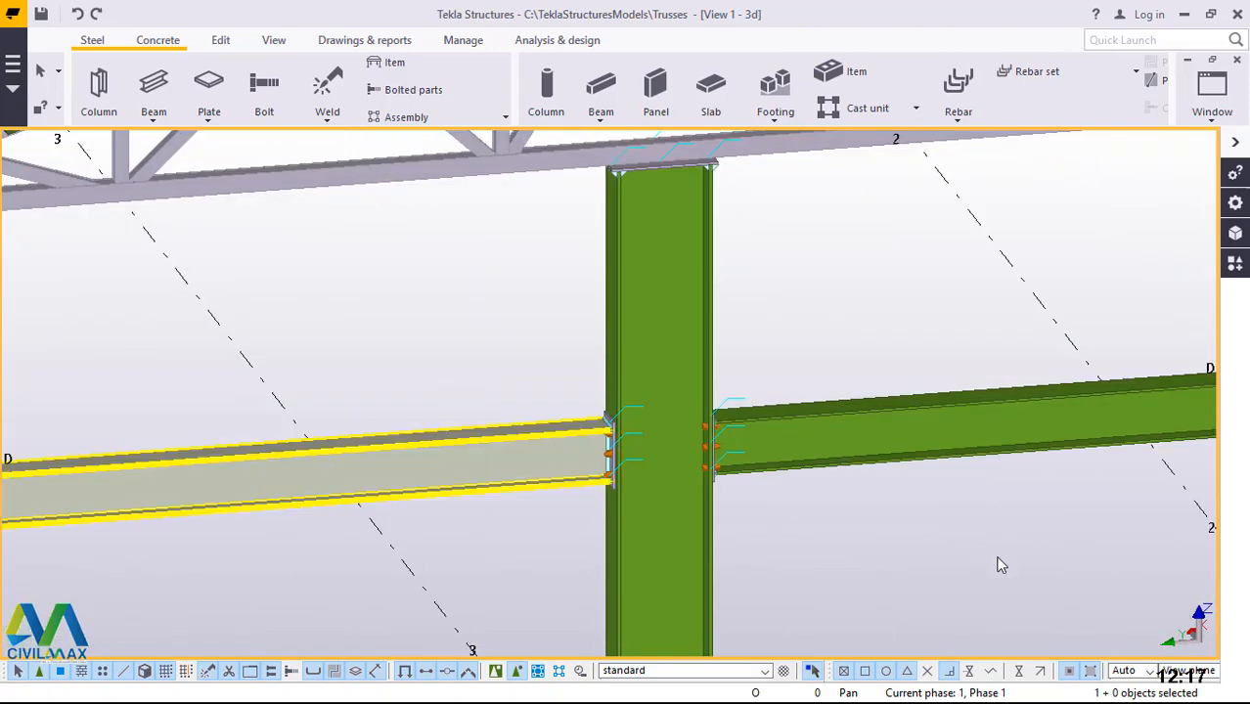
scroll(824, 536, down, 3)
scroll(999, 563, down, 3)
scroll(655, 494, up, 6)
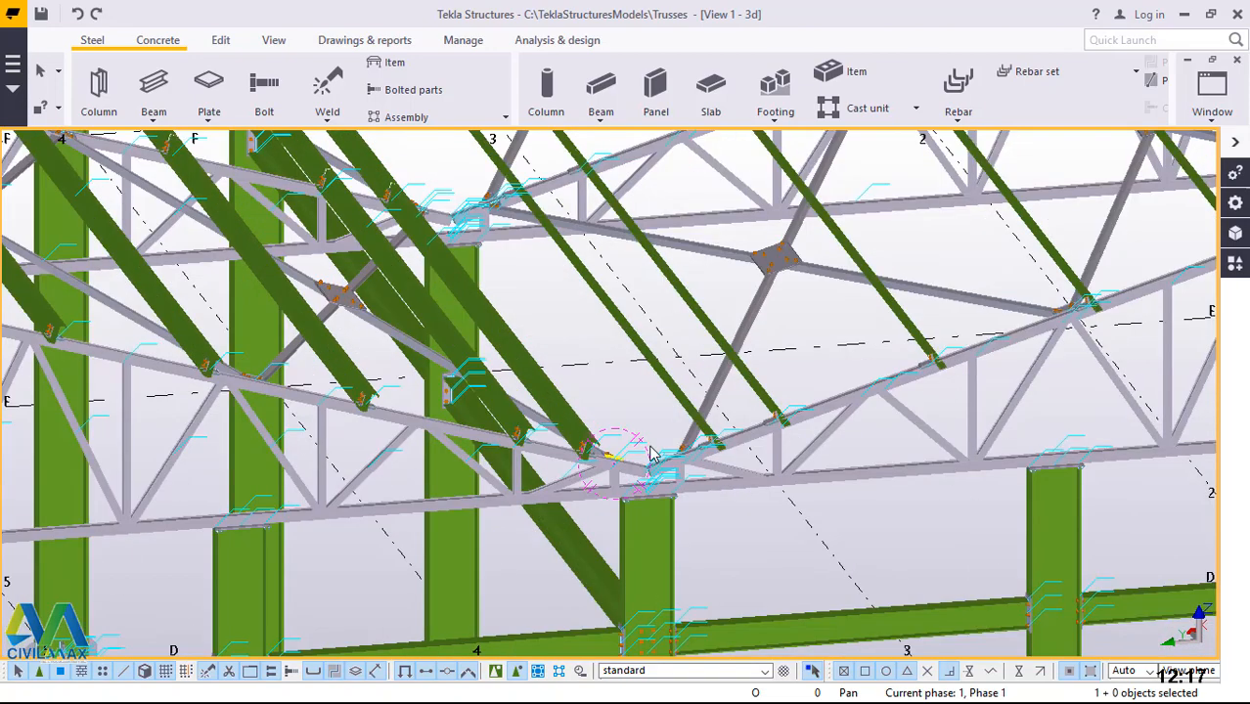
scroll(655, 497, up, 4)
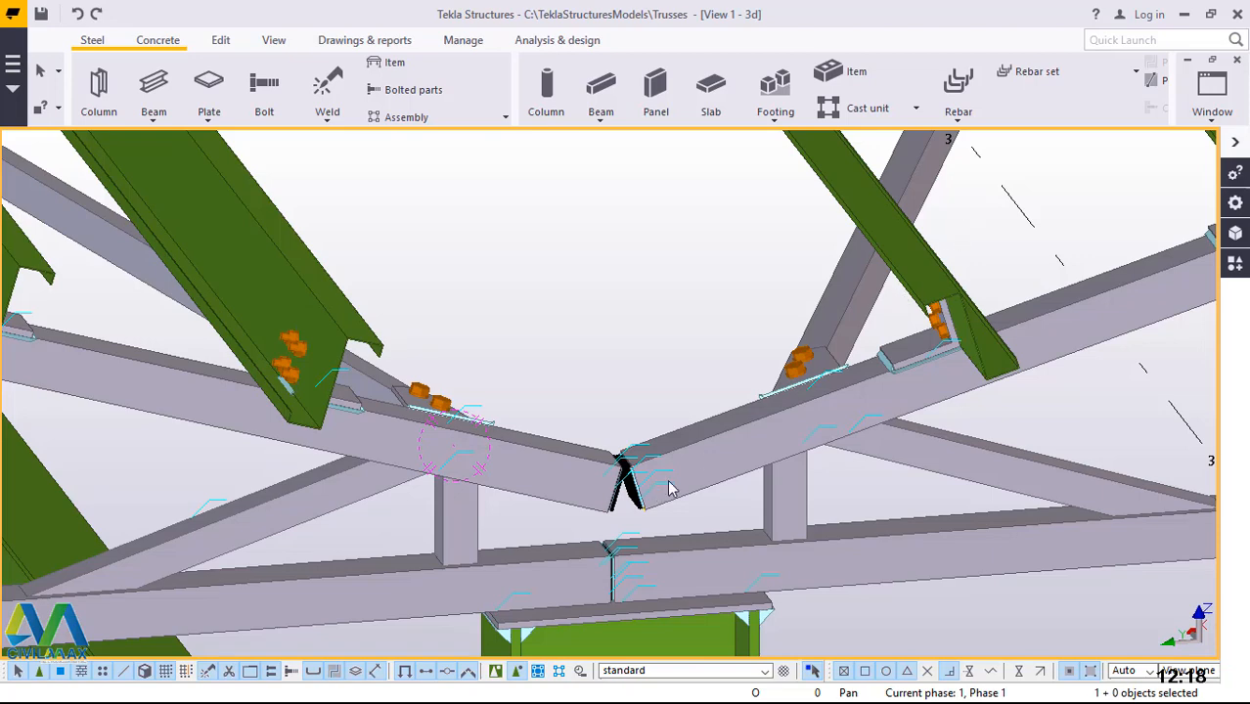
Add a point at any position on the upper end corner of the top chord on the grid 3 side of the valley joint
scroll(670, 469, up, 3)
scroll(682, 436, up, 2)
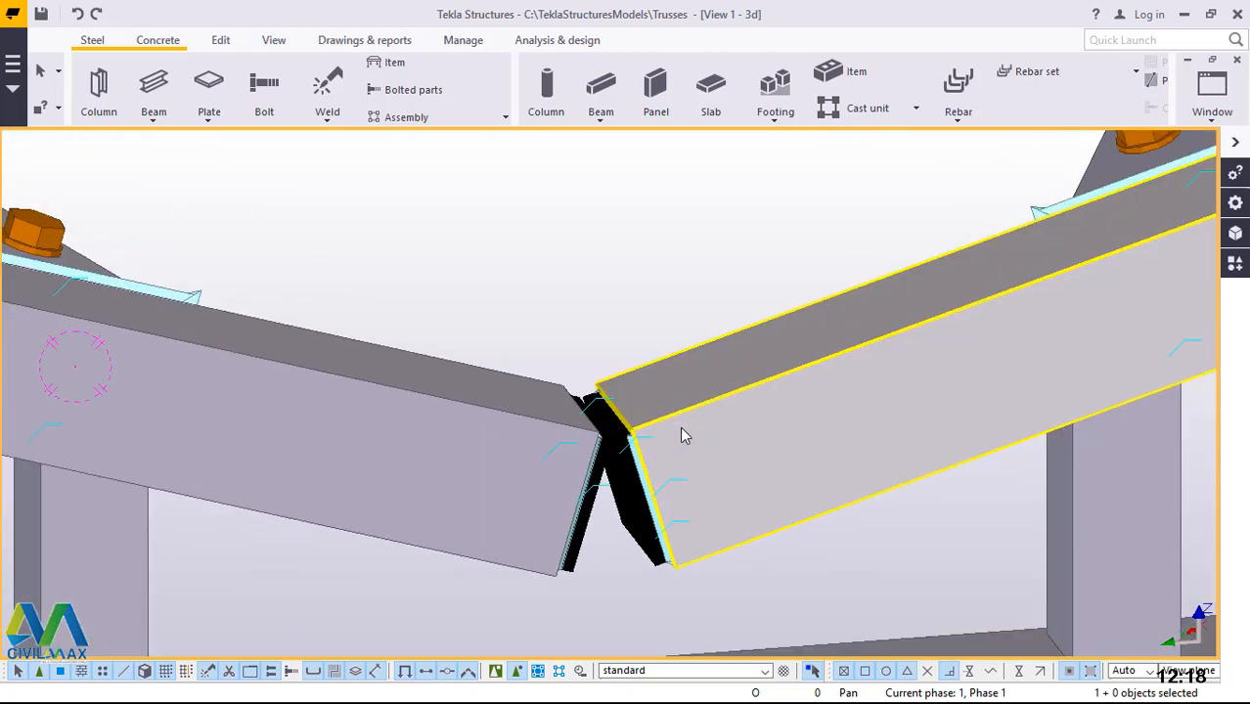
click(221, 41)
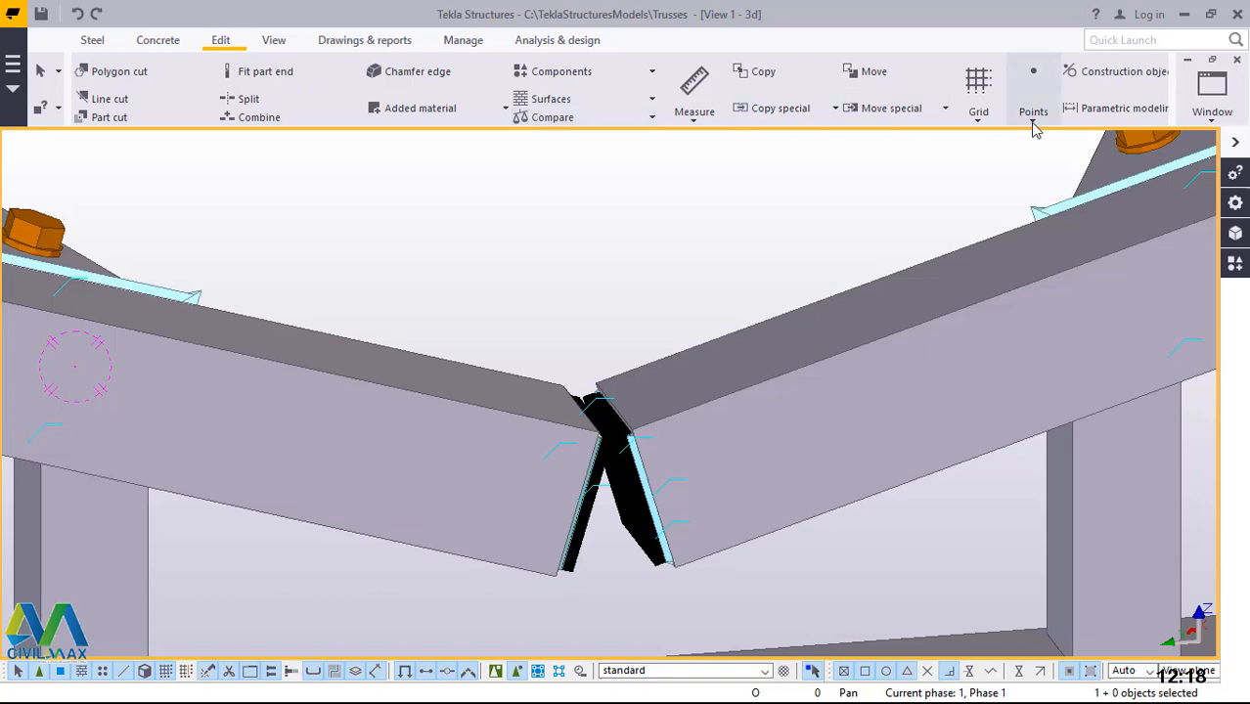
click(1034, 125)
click(1035, 125)
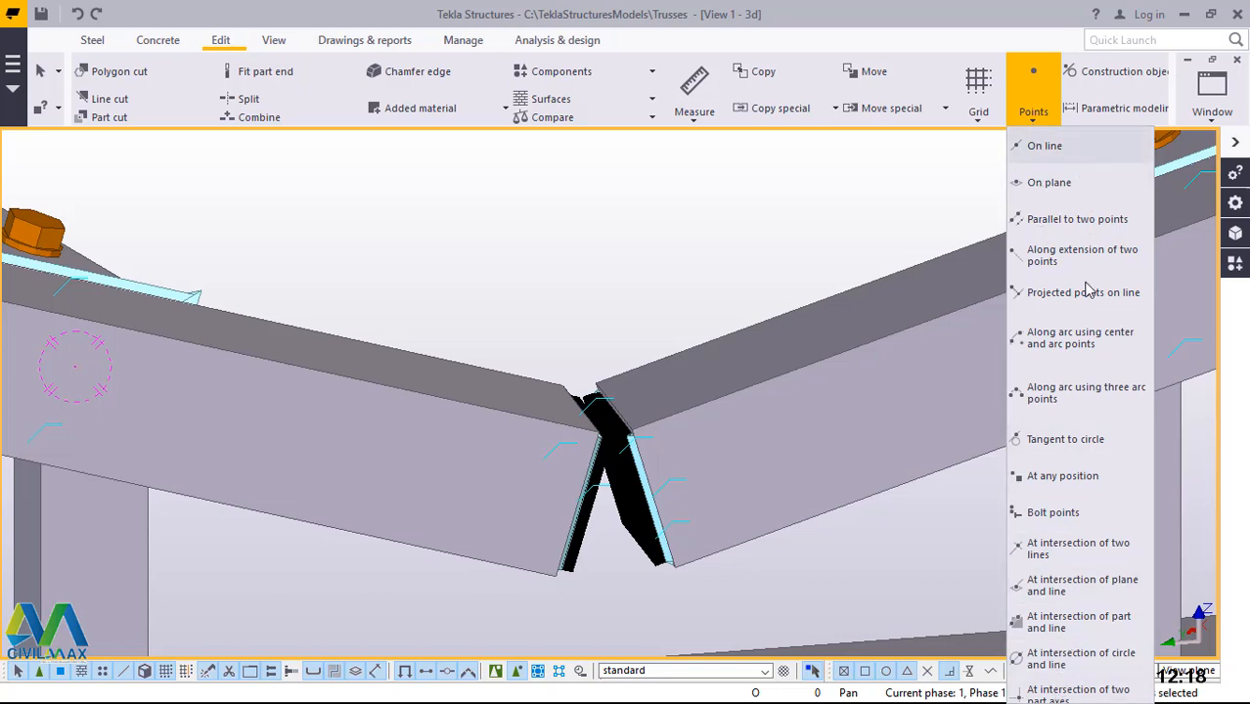
click(1058, 477)
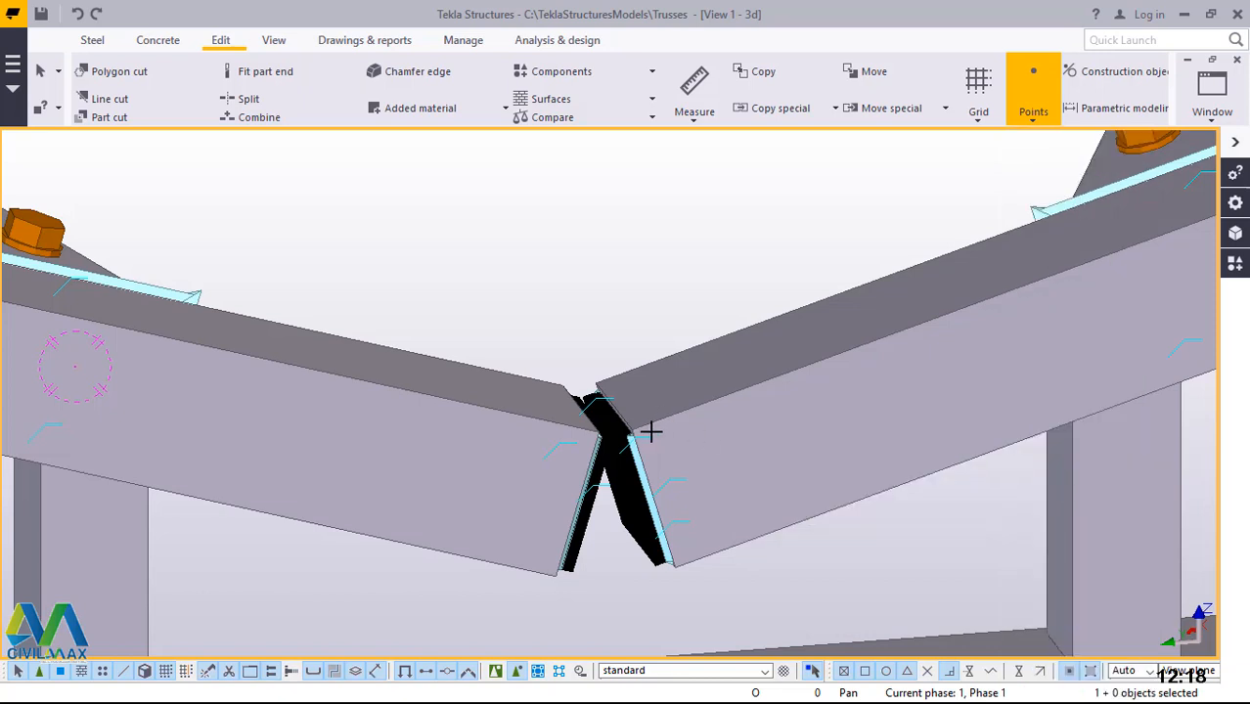
scroll(634, 433, up, 3)
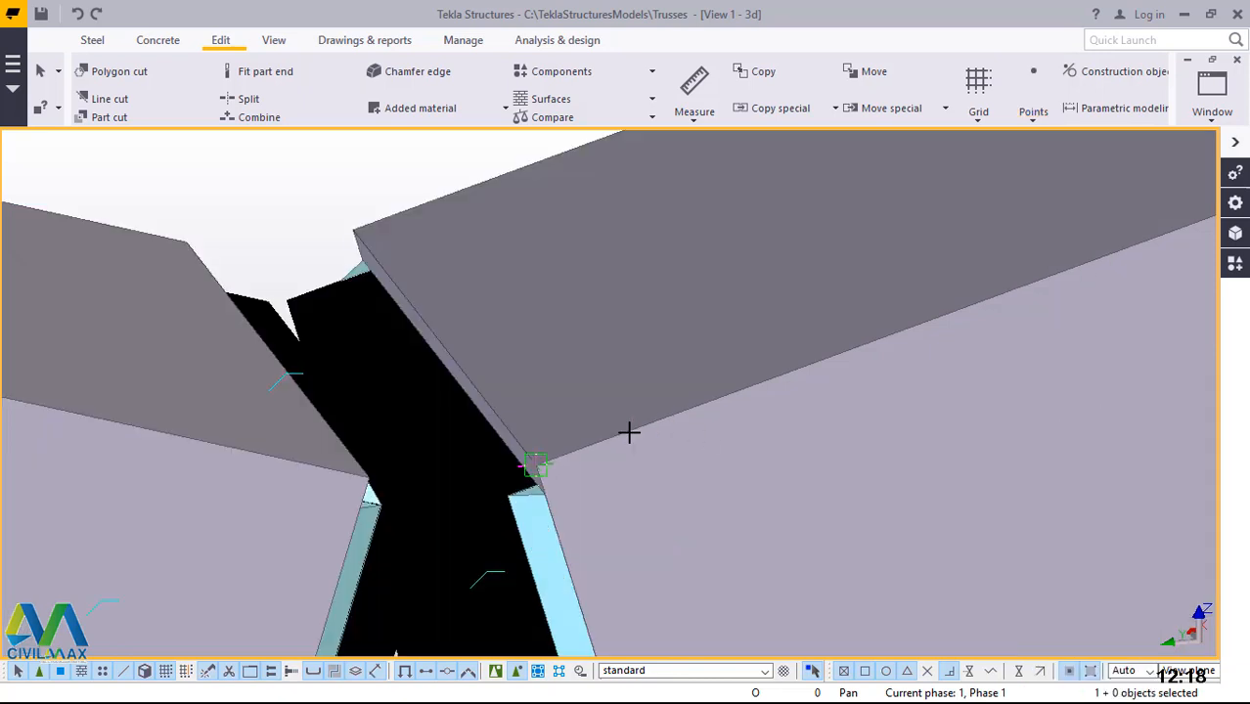
scroll(539, 473, up, 3)
scroll(538, 473, up, 2)
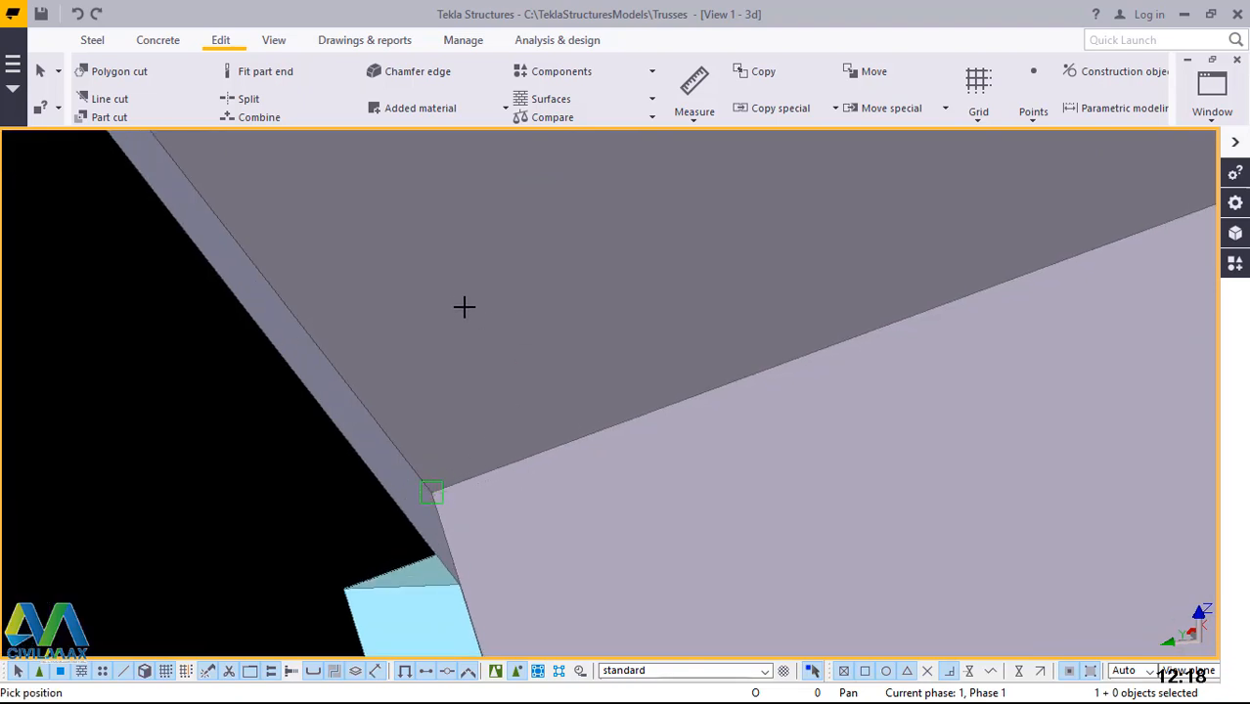
right_click(419, 285)
click(465, 298)
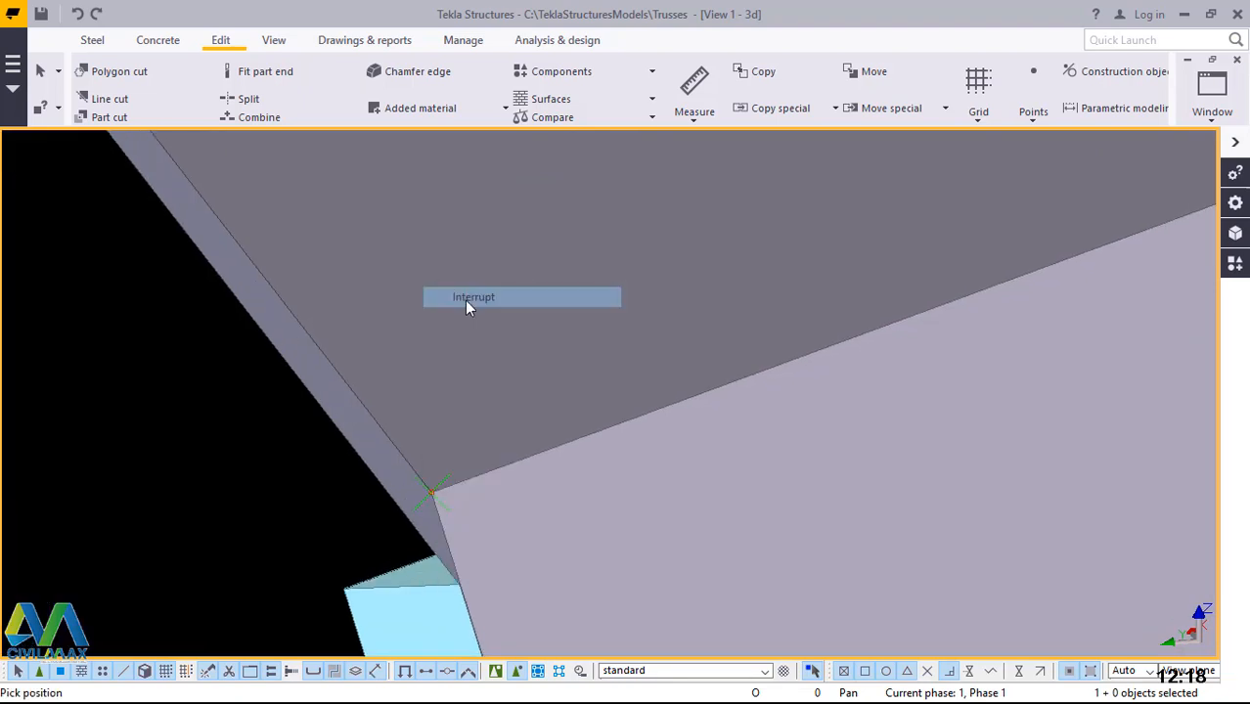
Set the work plane to the sloping top chord on the grid 3 side of the valley with the Work plane tool
scroll(349, 482, down, 4)
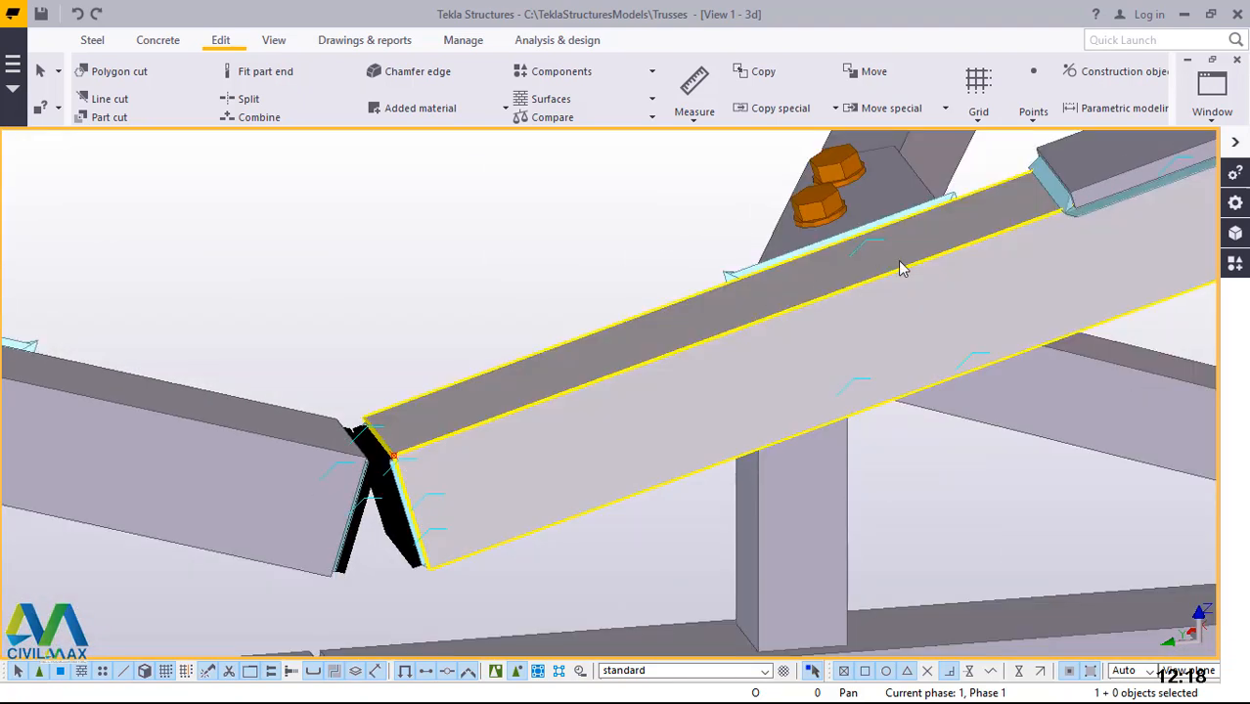
scroll(902, 270, up, 2)
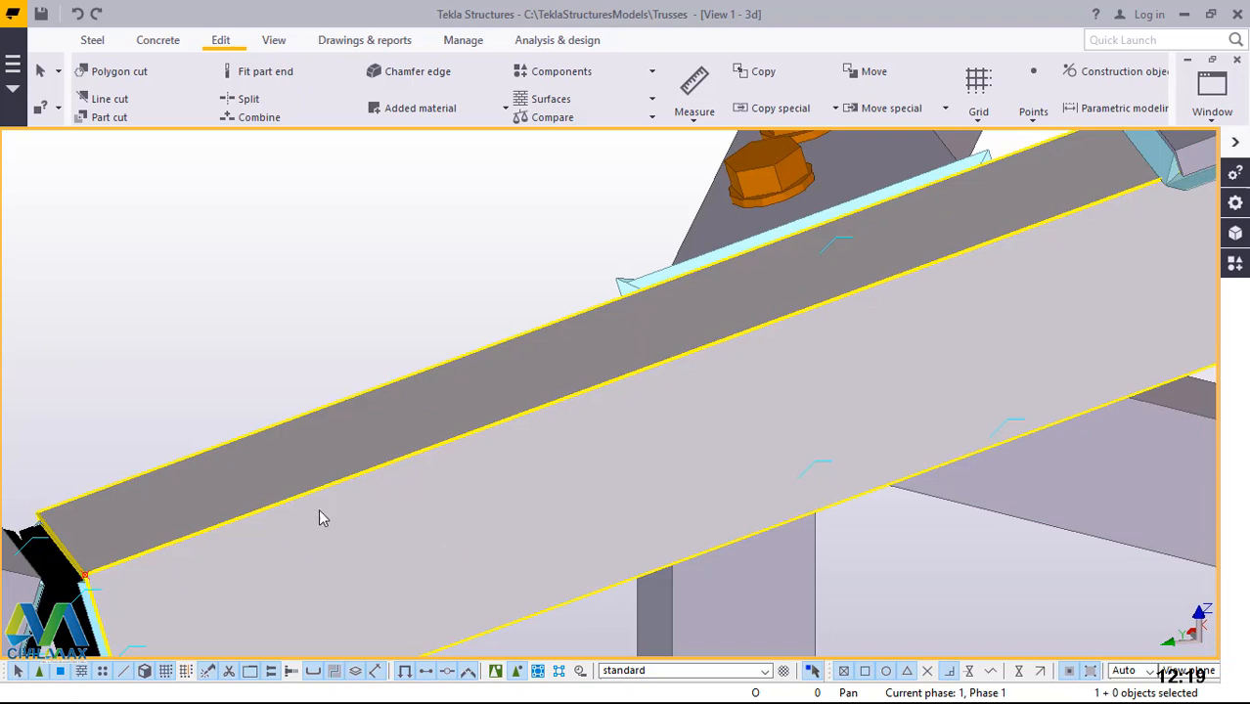
scroll(196, 549, down, 3)
scroll(192, 555, down, 1)
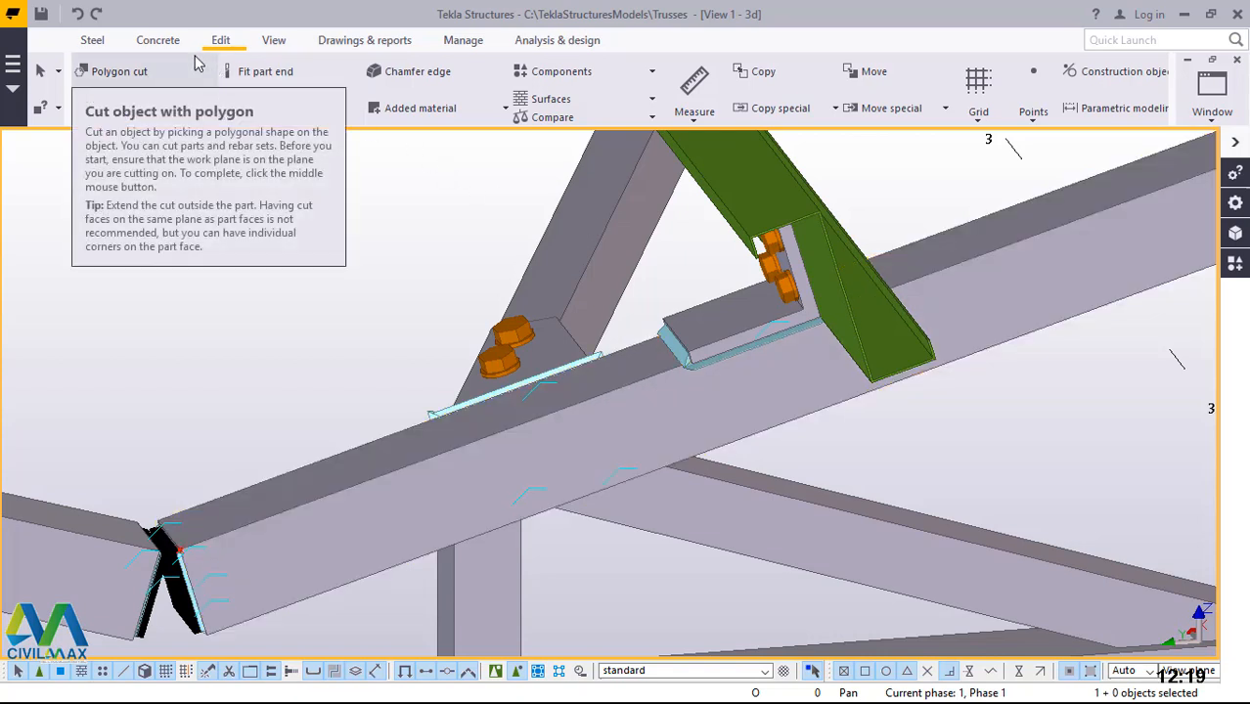
click(276, 41)
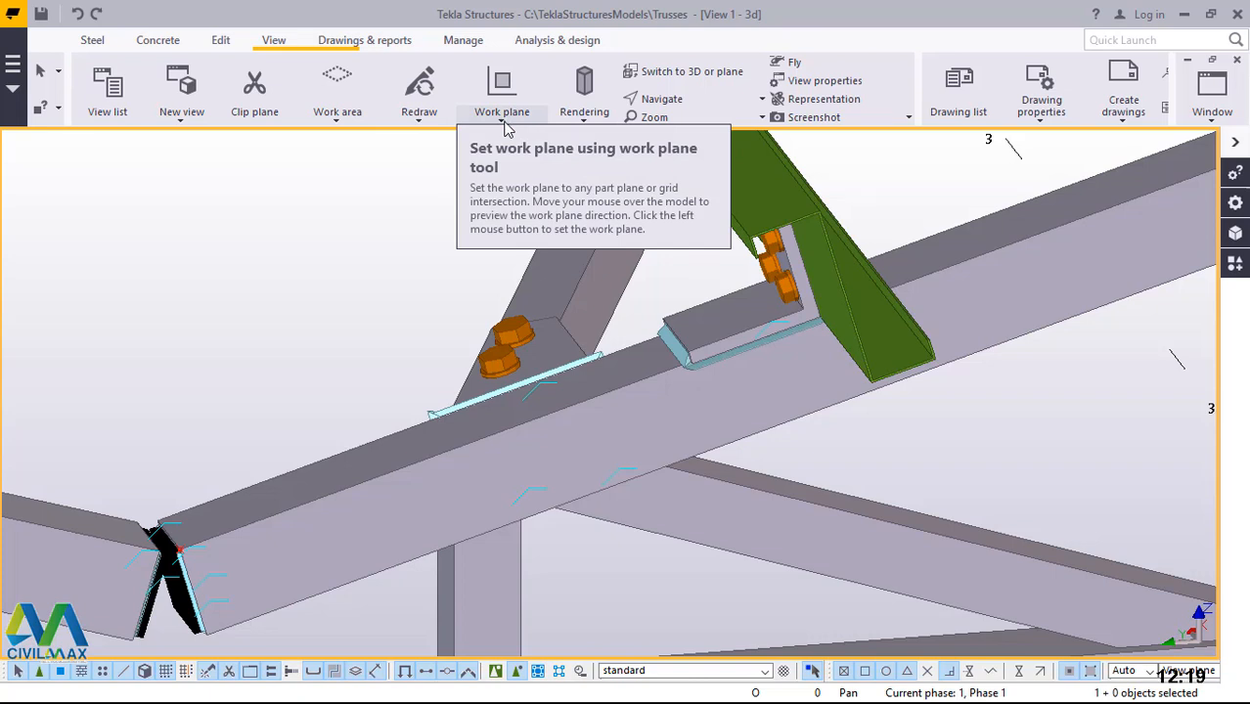
click(505, 125)
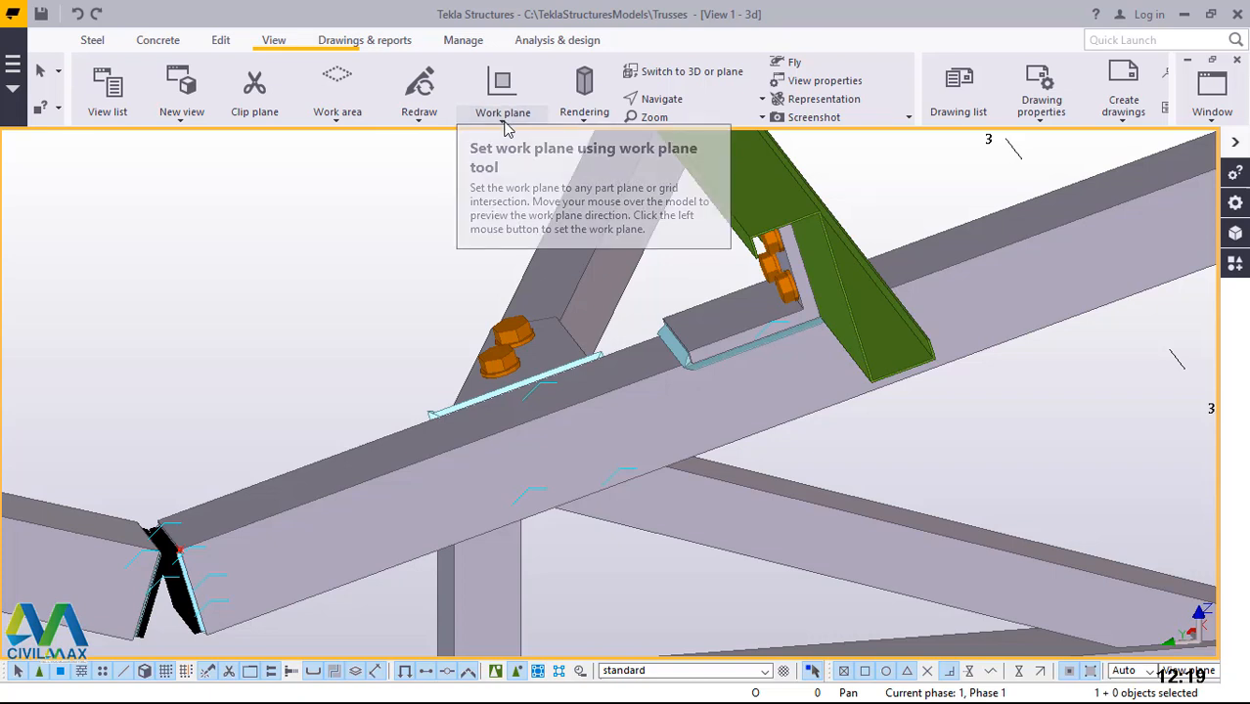
click(505, 125)
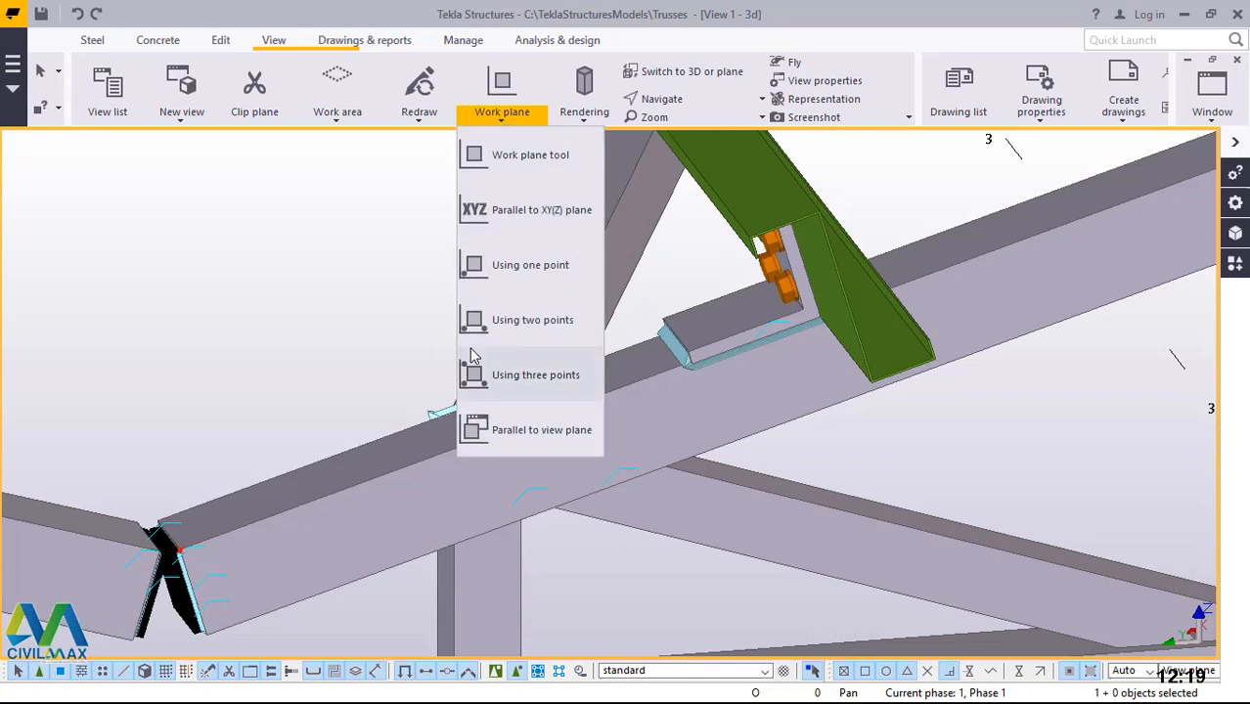
click(532, 156)
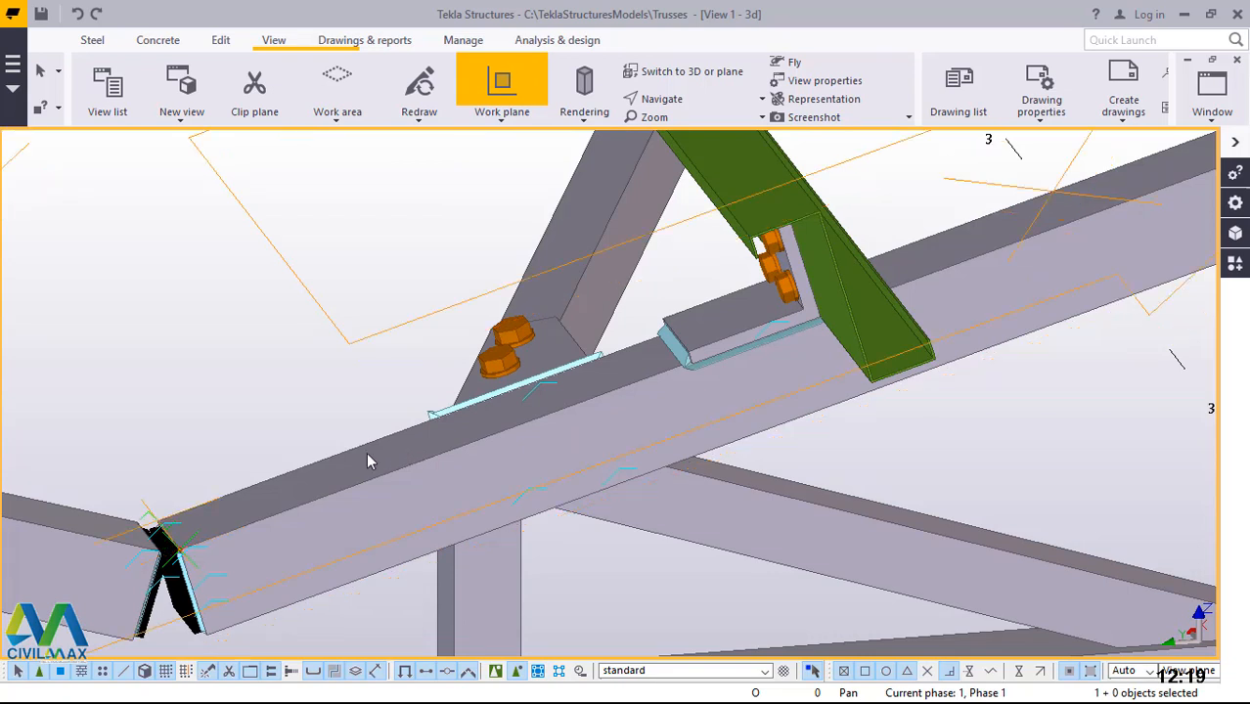
scroll(354, 470, down, 2)
scroll(356, 468, down, 2)
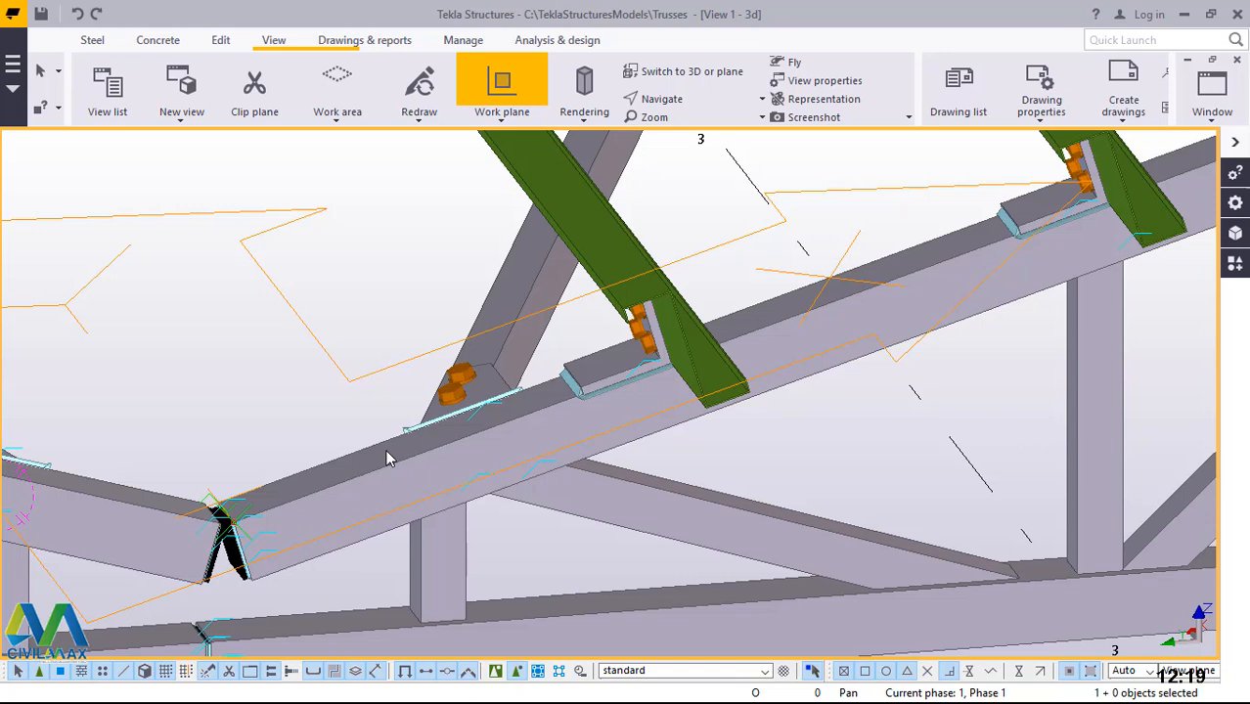
key(ctrl+t)
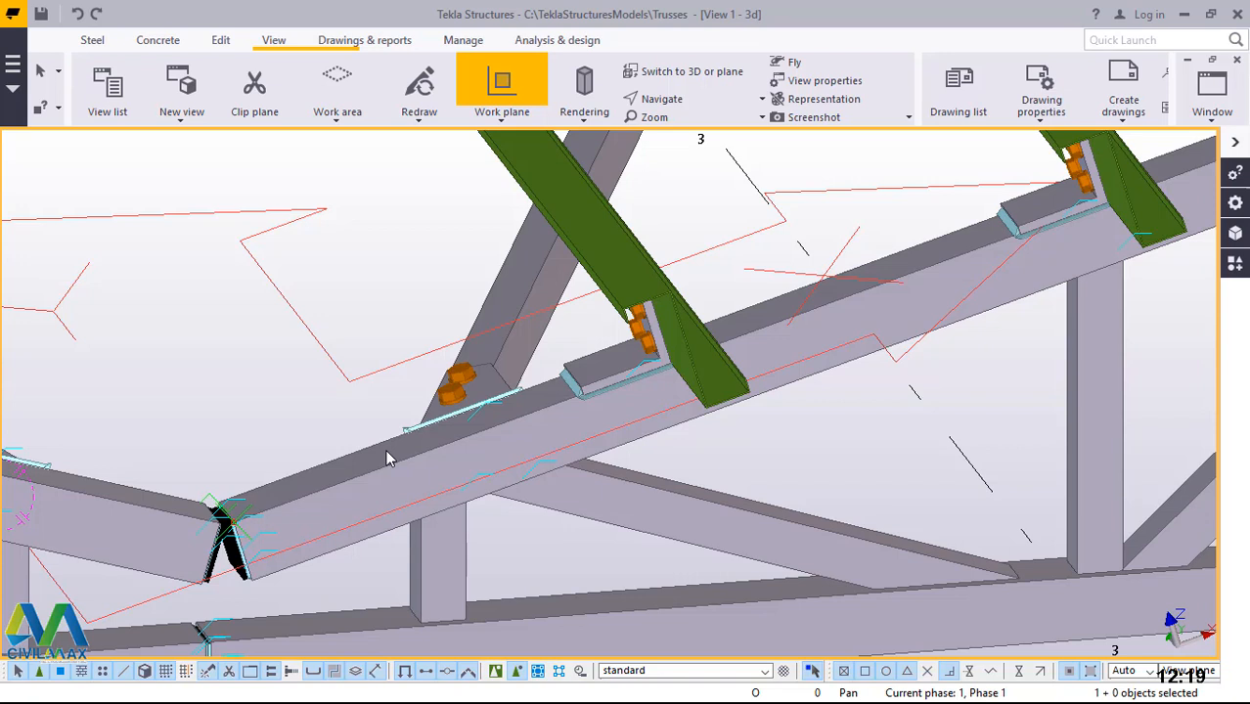
right_click(366, 195)
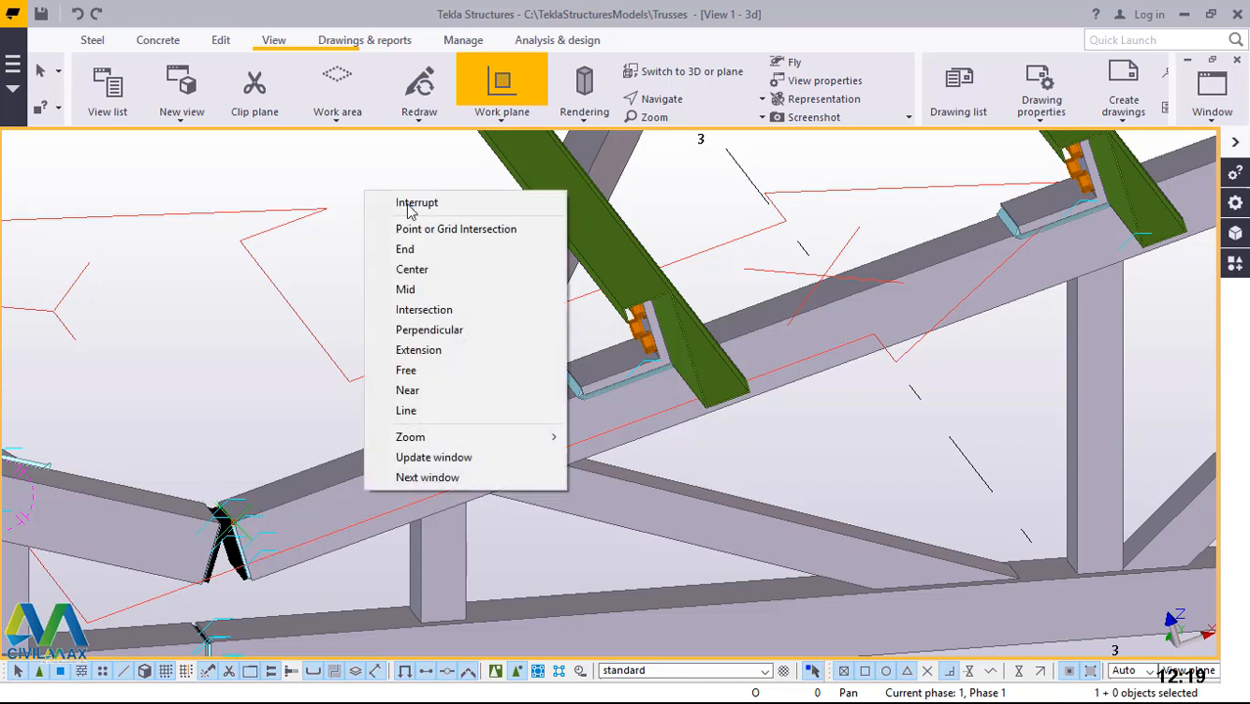
click(409, 207)
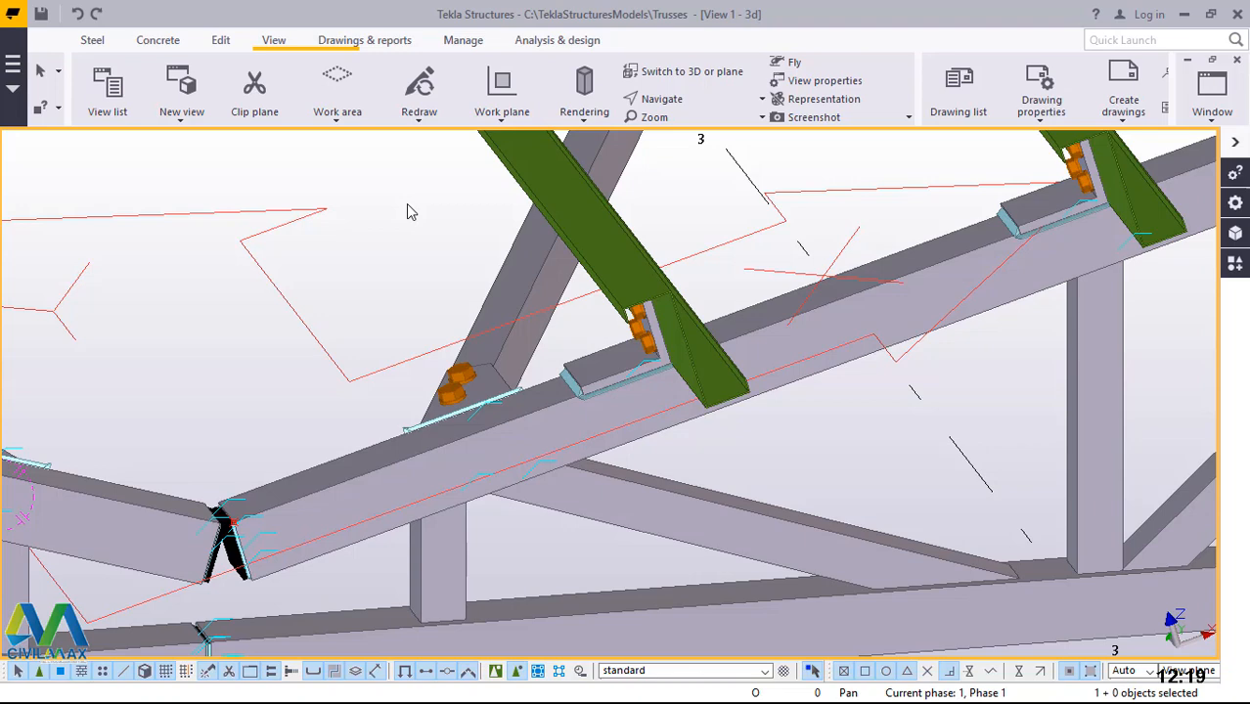
Make one linear copy of the chord's end-corner point with dX 400, dY 0 and dZ 0
scroll(231, 528, up, 3)
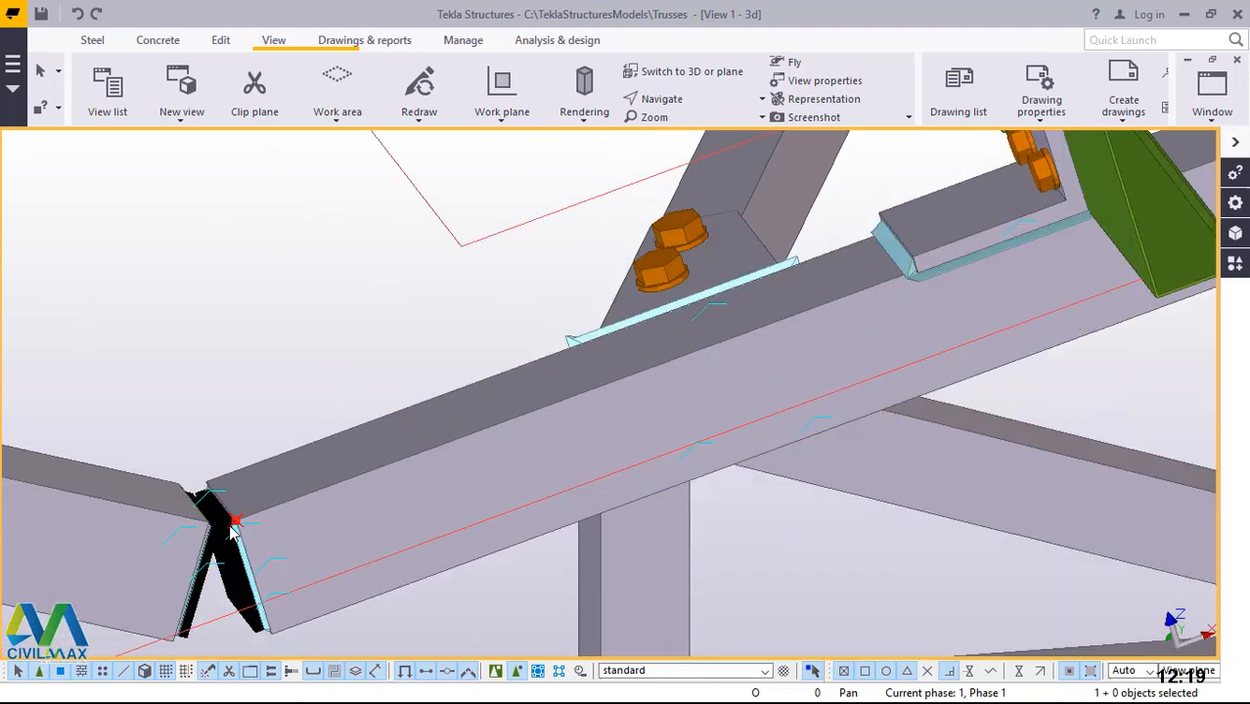
scroll(234, 528, up, 2)
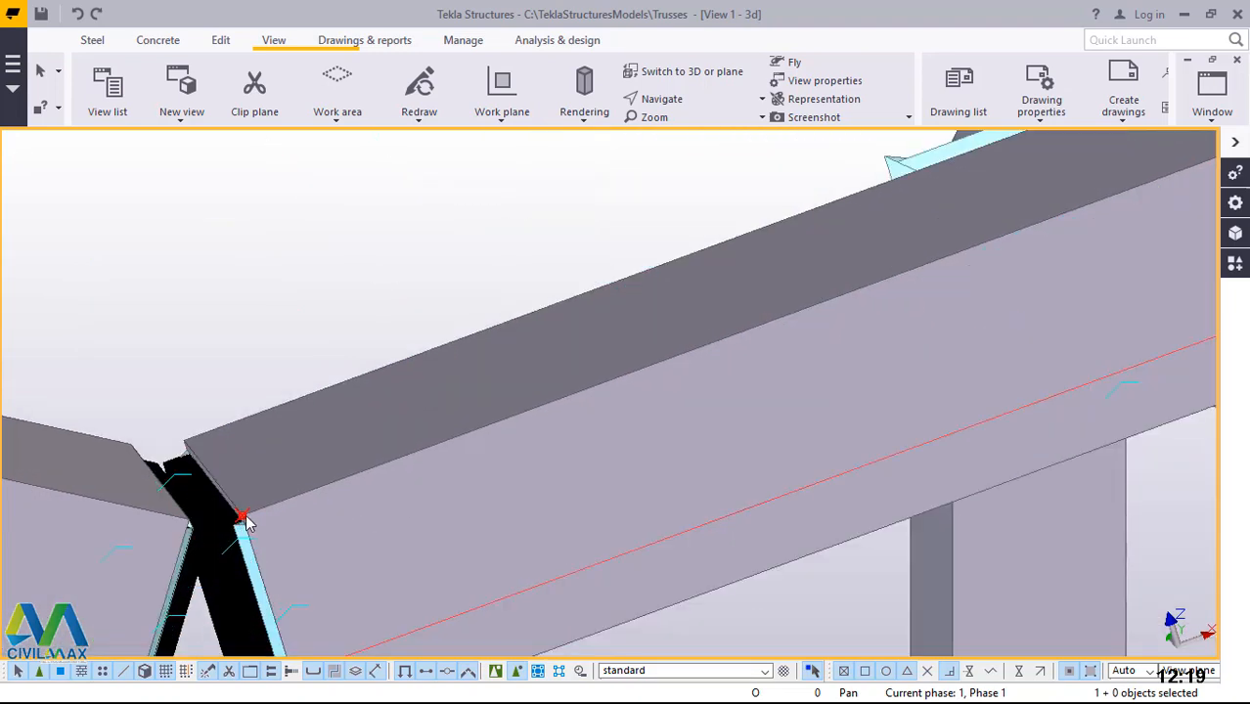
scroll(246, 523, down, 3)
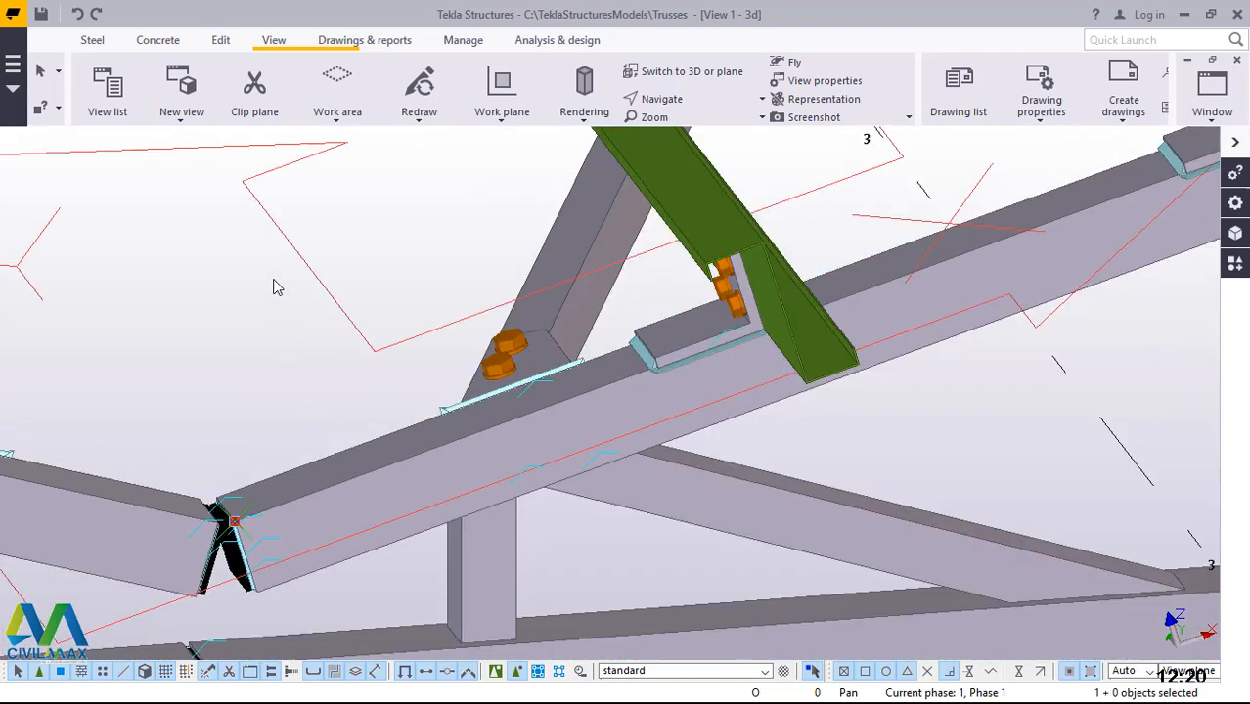
right_click(274, 285)
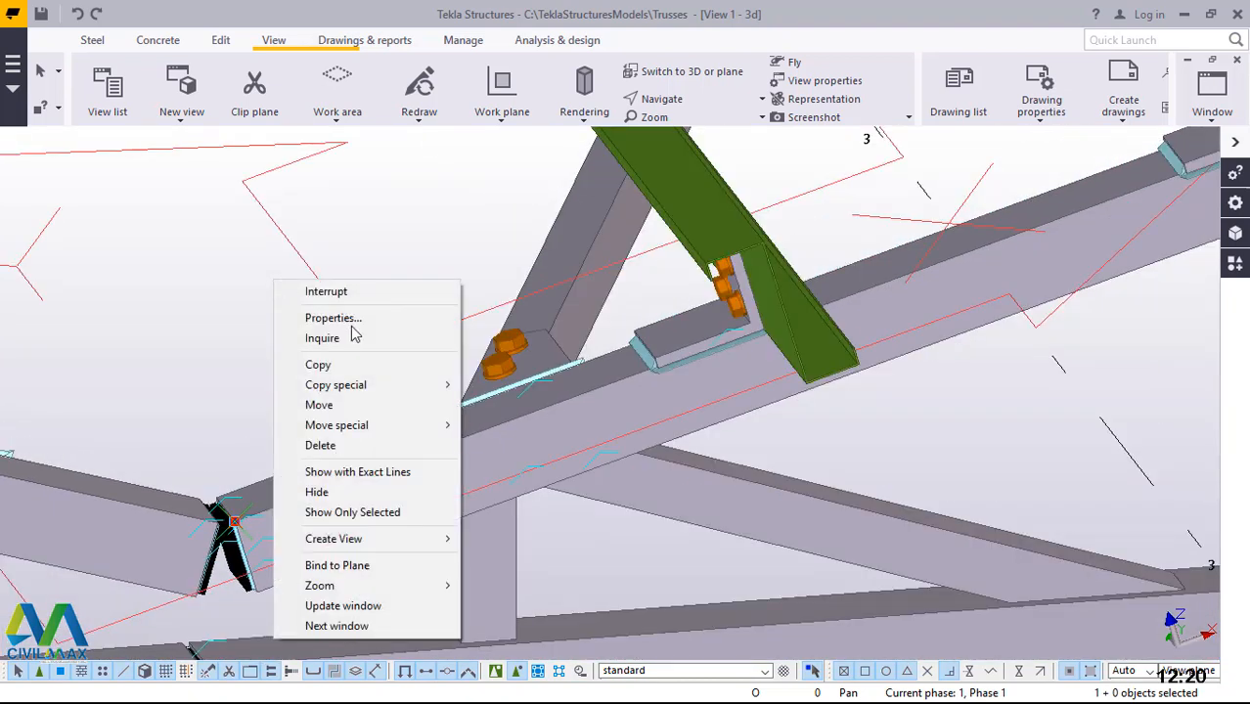
mouse_move(348, 387)
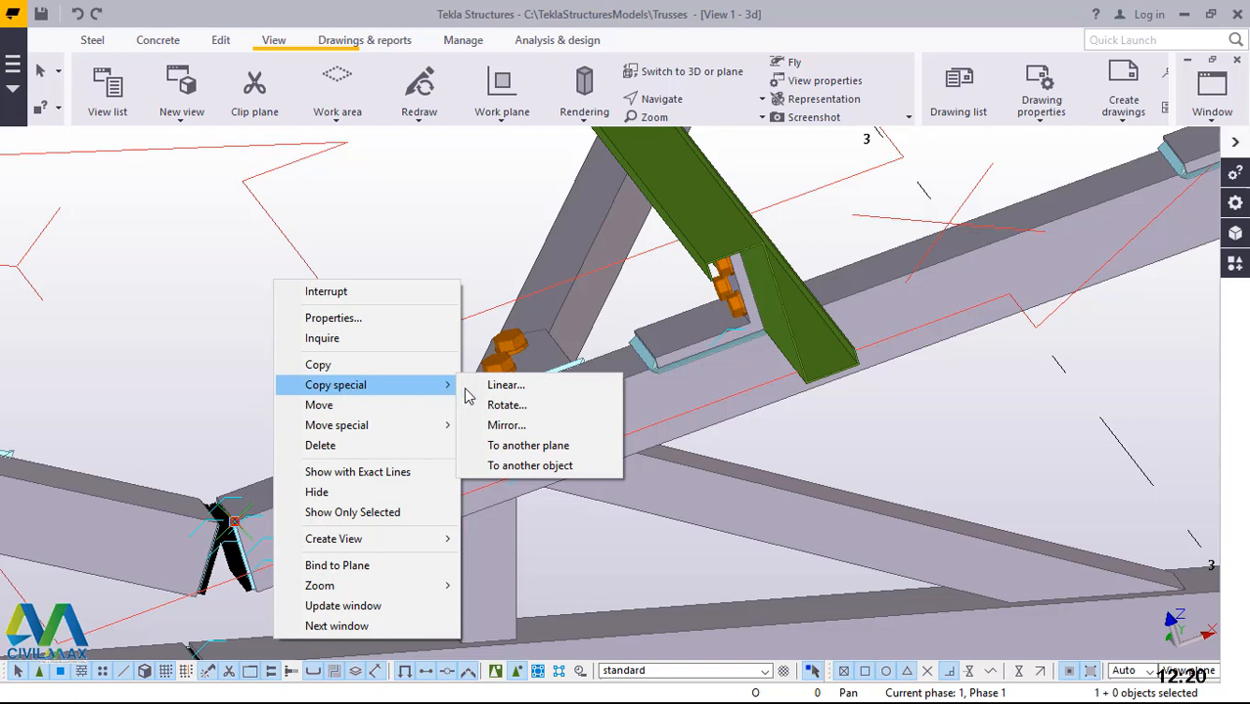
click(509, 386)
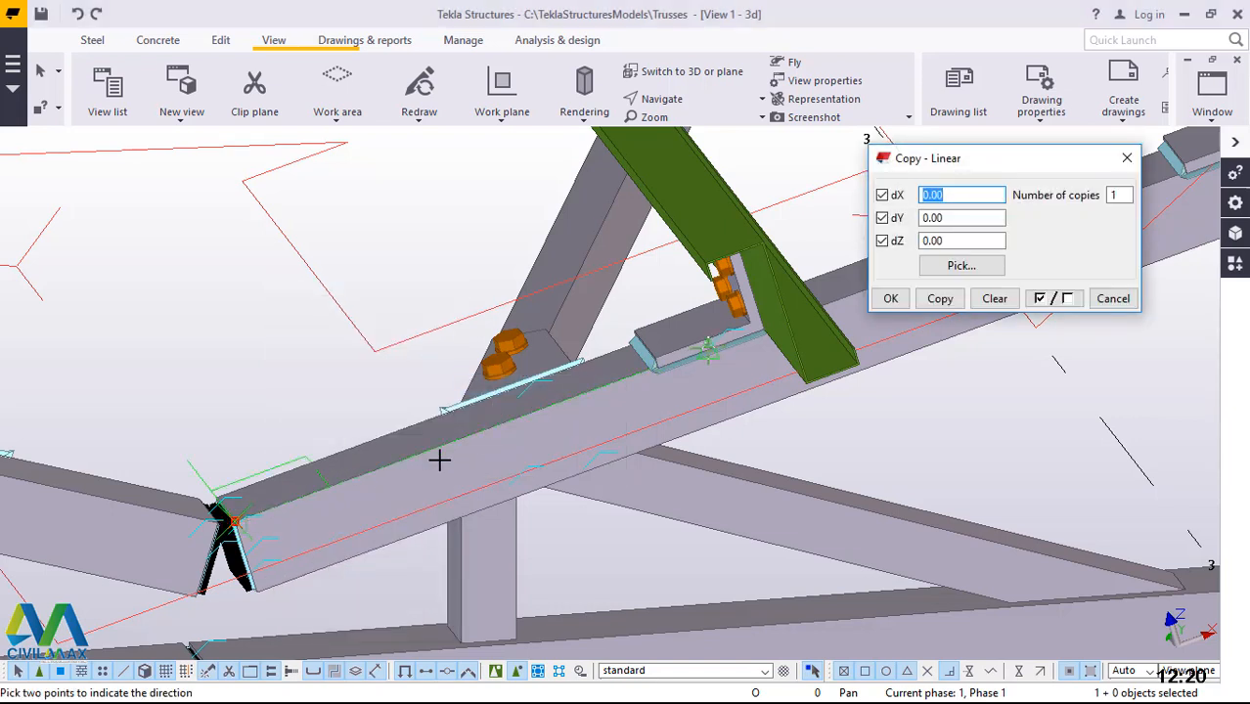
scroll(224, 528, down, 1)
scroll(224, 528, down, 1)
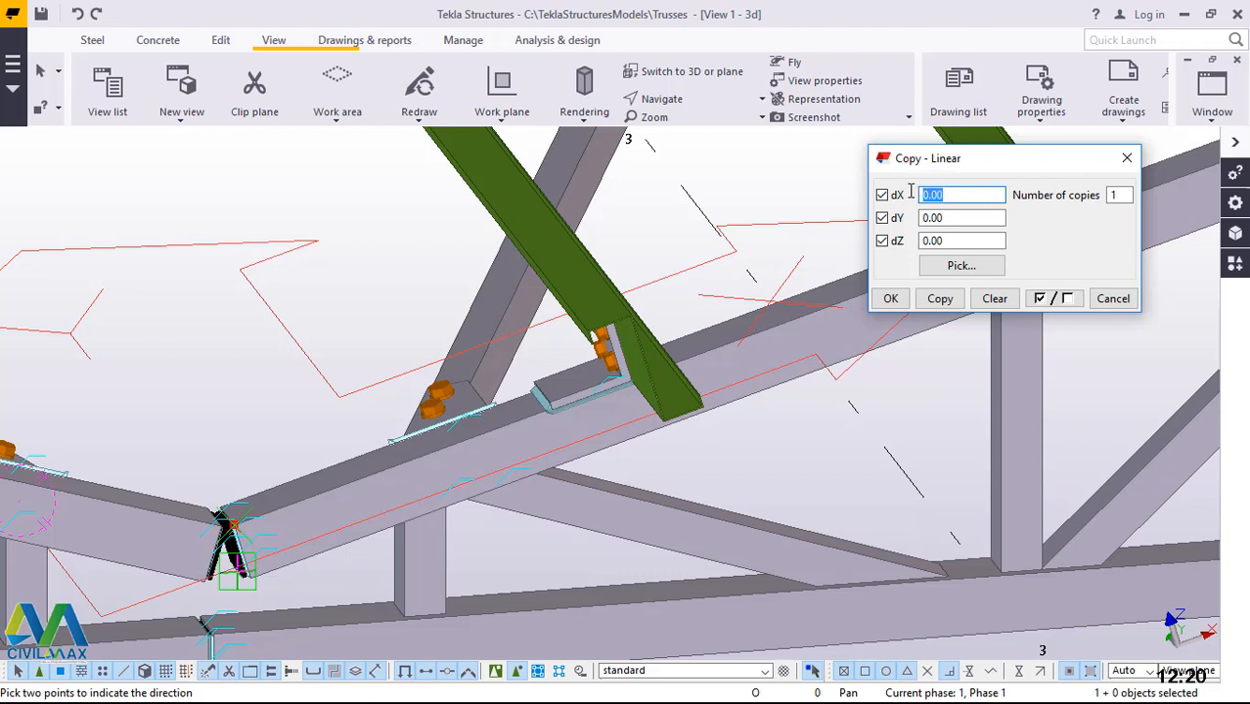
text(4000)
key(BackSpace)
click(932, 221)
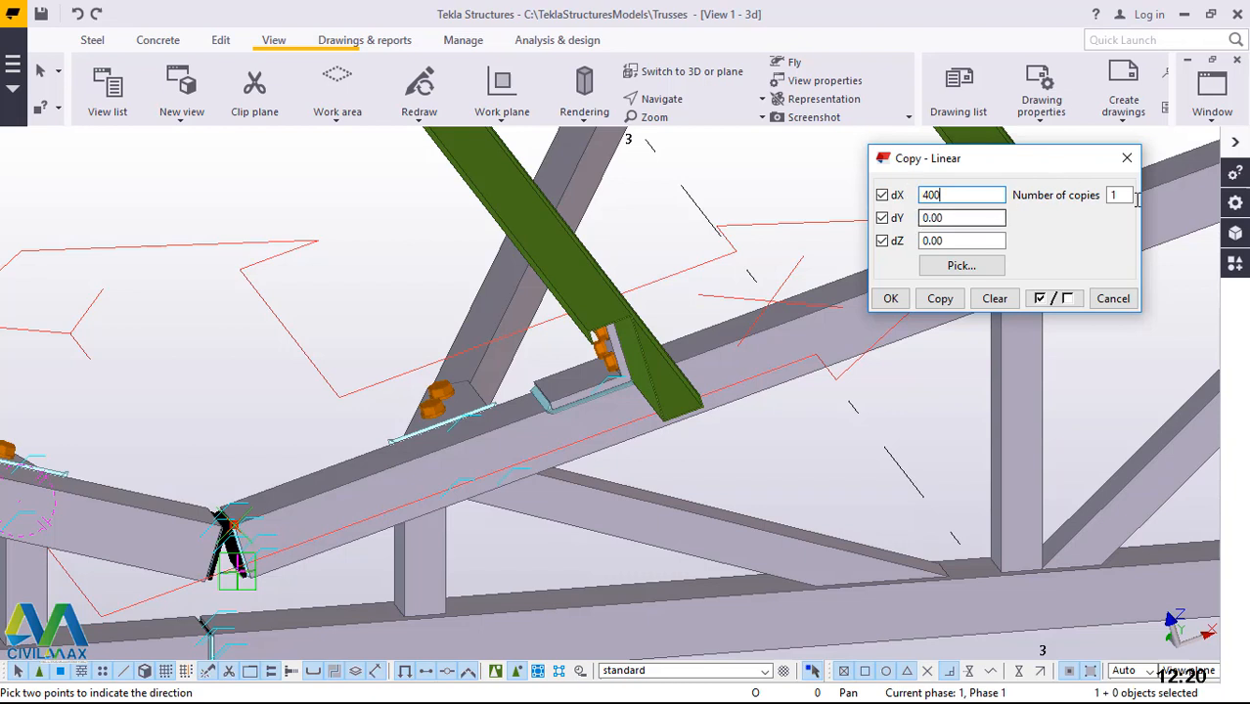
click(941, 305)
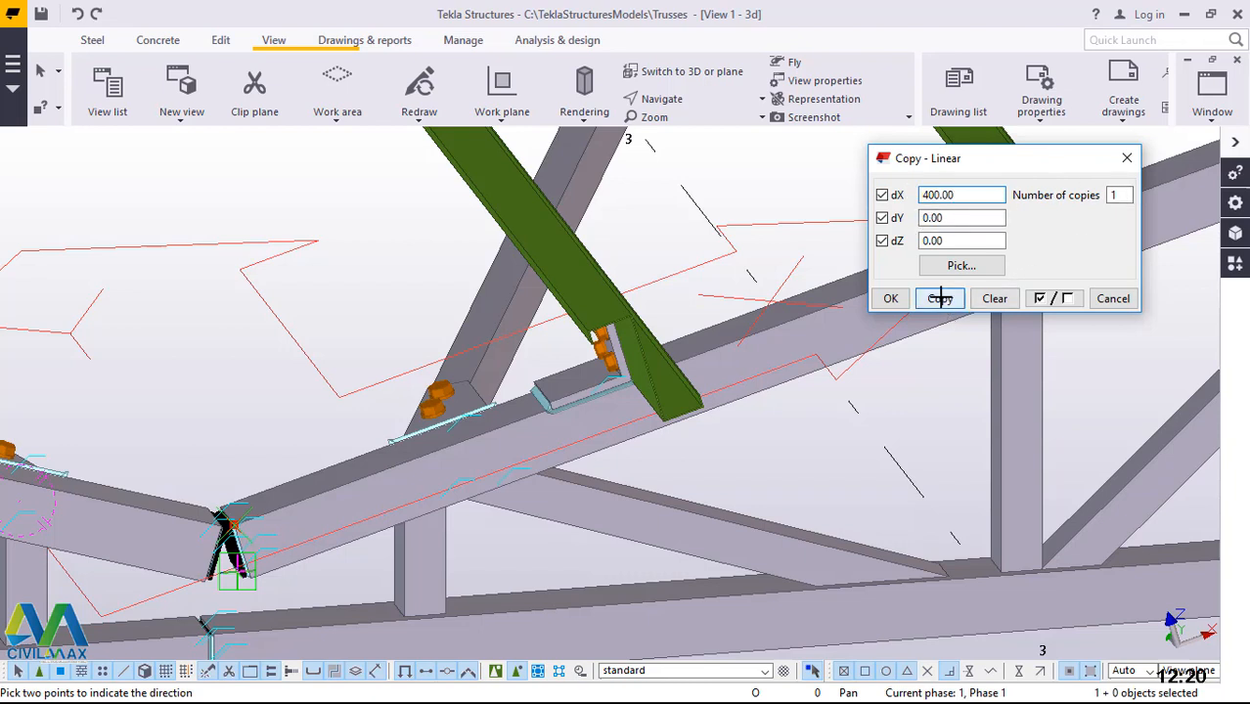
Close the Copy - Linear settings and end the point copy command
click(890, 299)
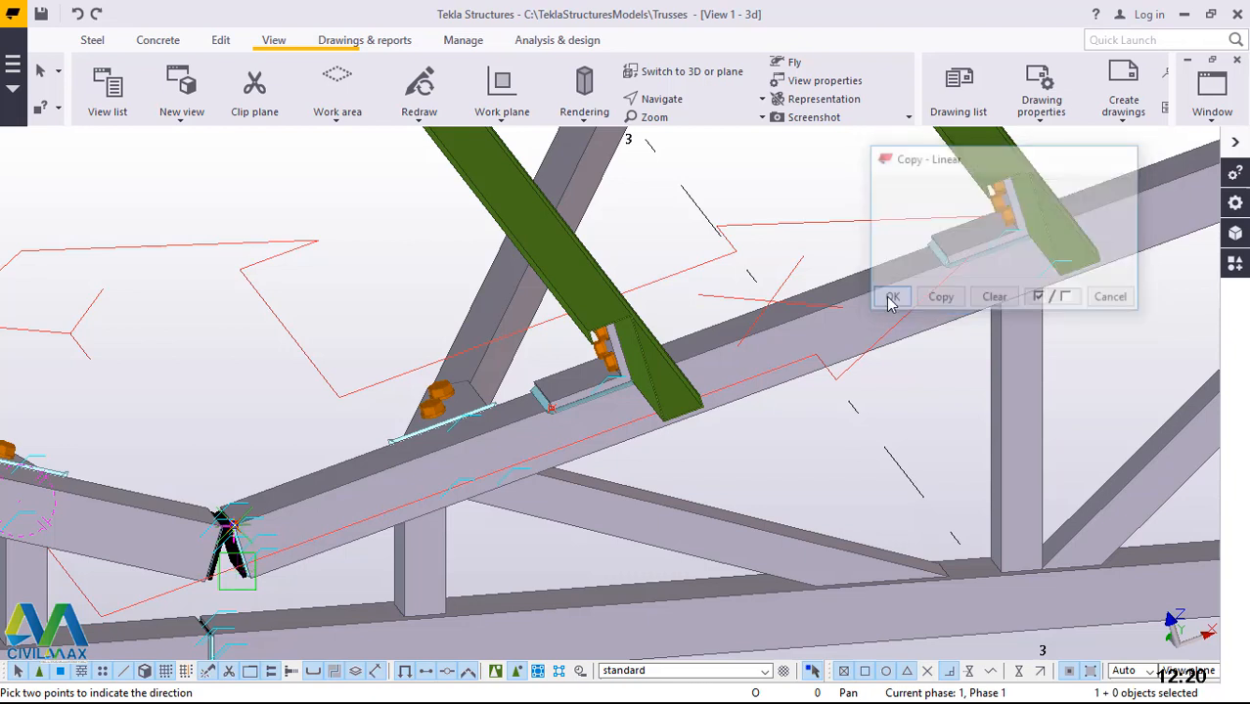
right_click(790, 179)
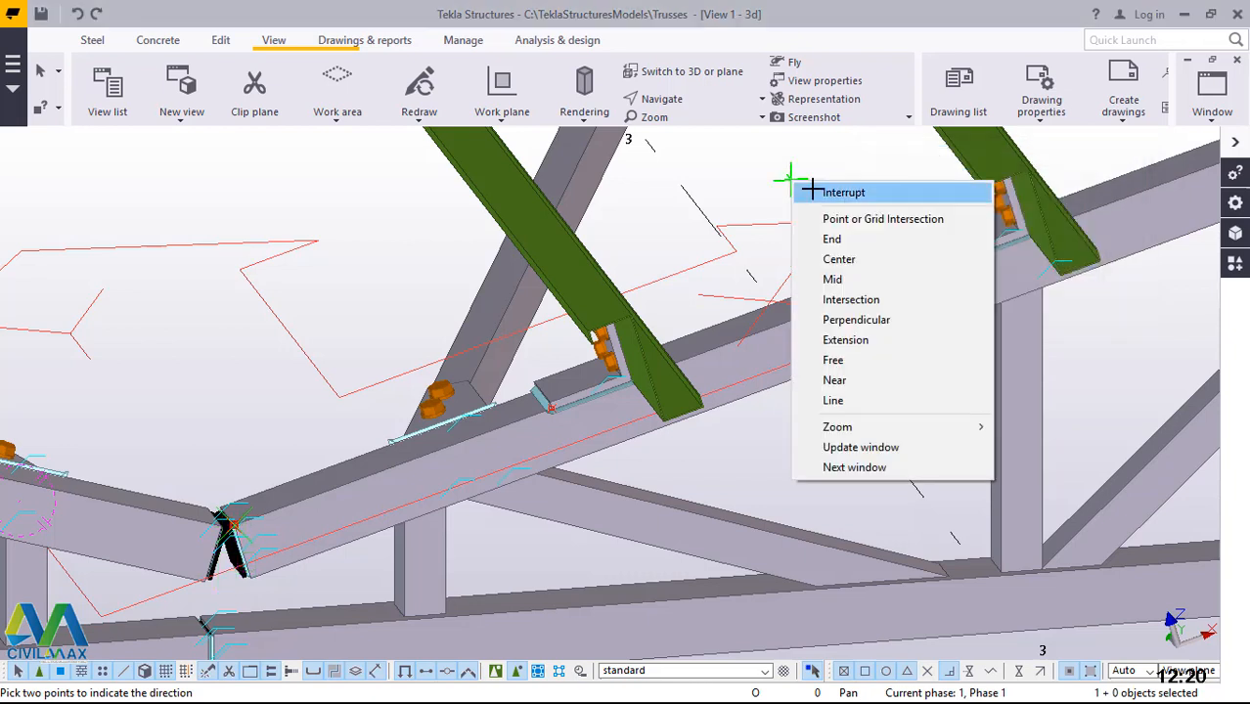
click(810, 187)
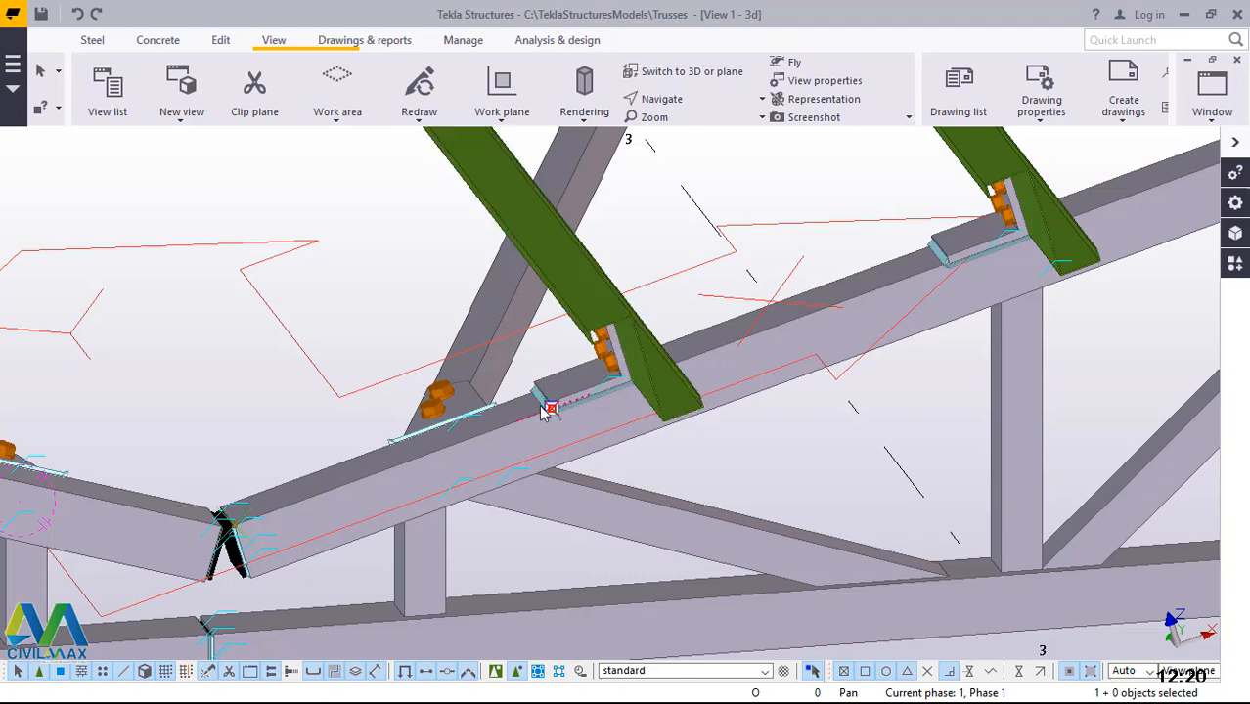
Set the work plane to the side face of the horizontal bottom chord below the valley joint with the Work plane tool
scroll(482, 354, down, 2)
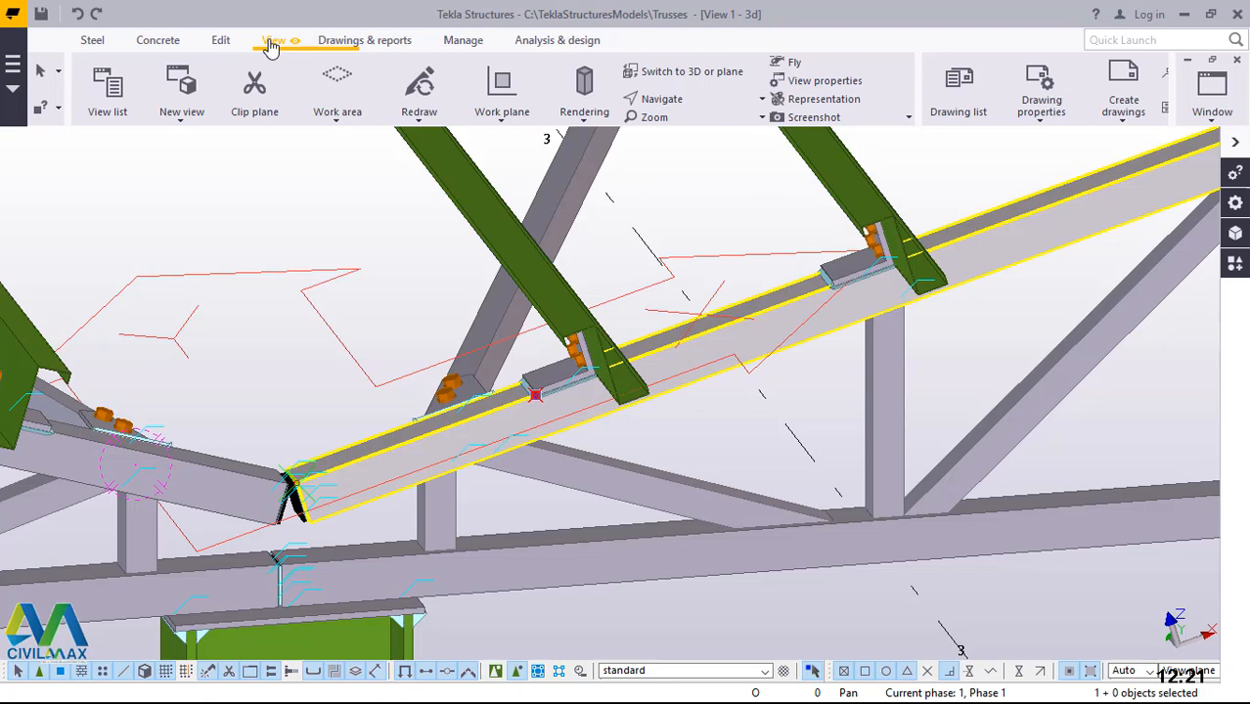
click(502, 122)
click(510, 156)
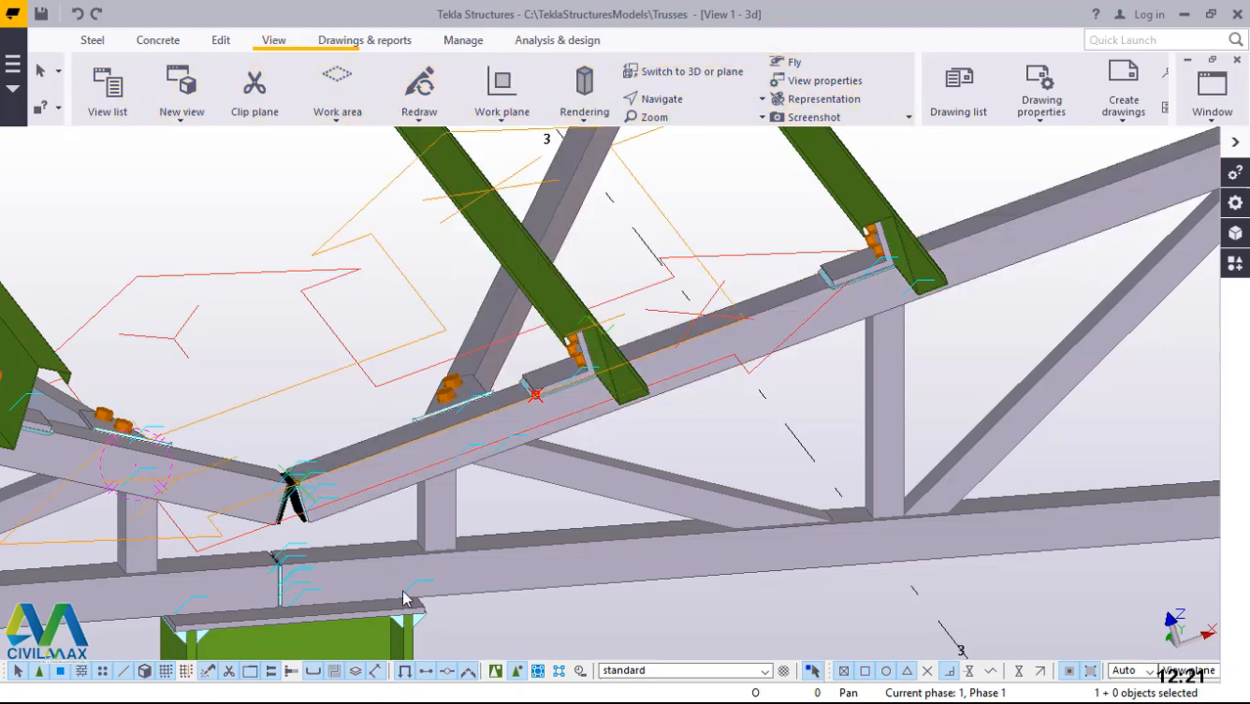
click(347, 576)
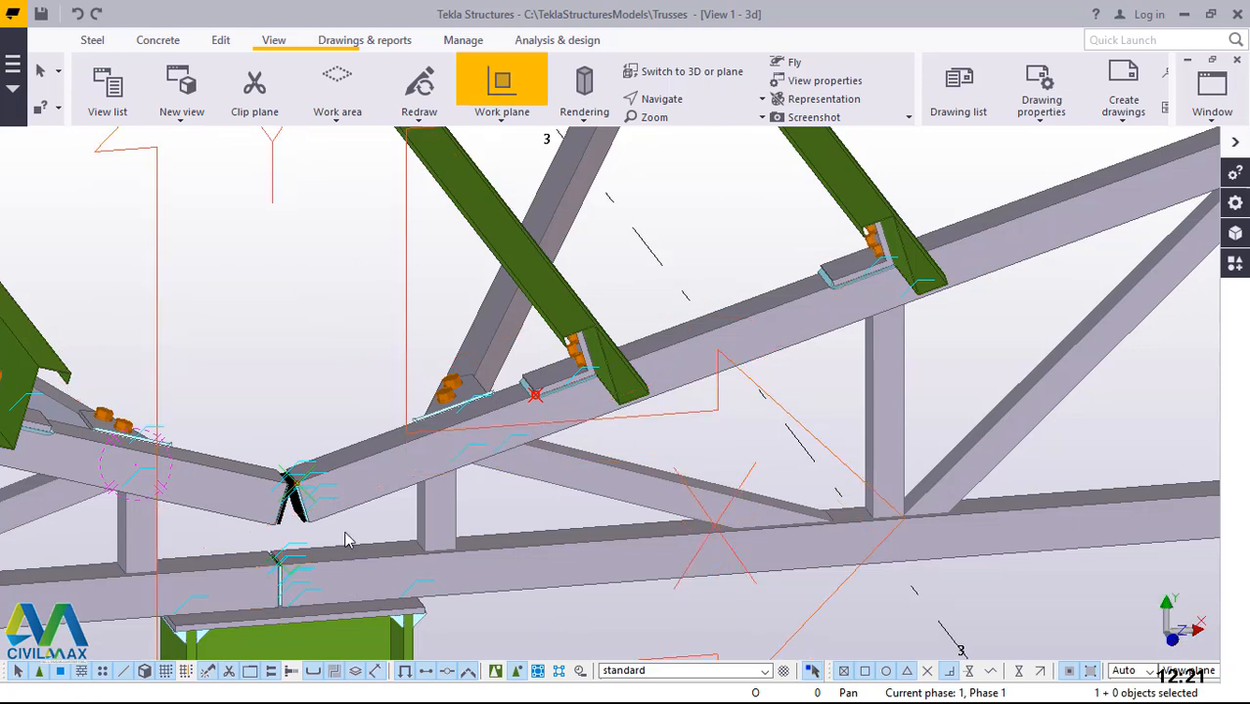
right_click(265, 302)
click(290, 312)
scroll(256, 513, down, 2)
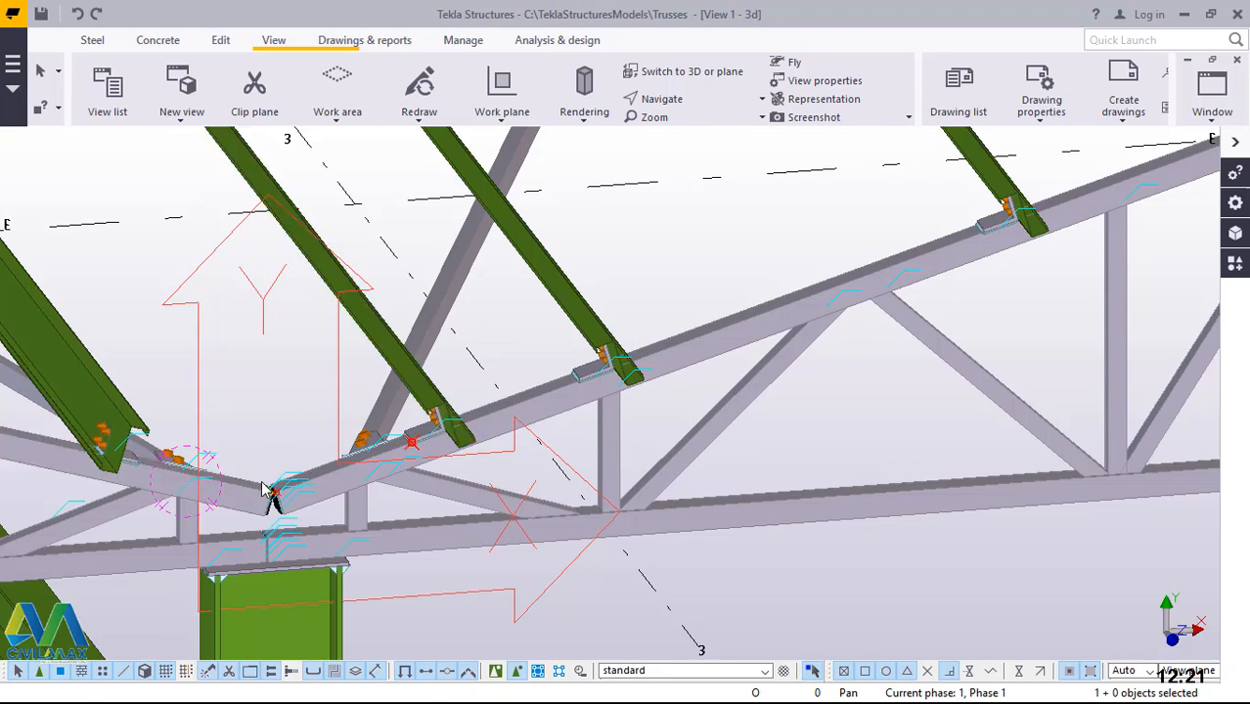
scroll(266, 494, up, 2)
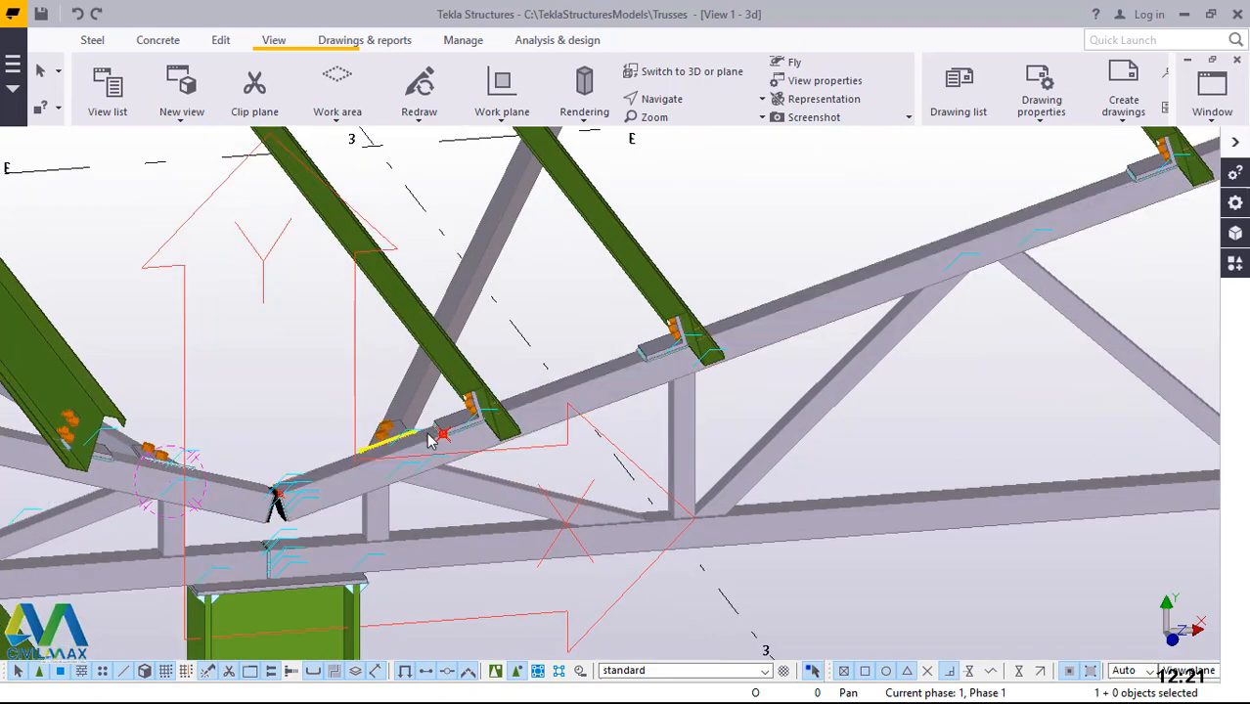
Make one linear copy of the point beside the first purlin cleat on the sloping chord with dX 0, dY 150 and dZ 0
click(443, 434)
scroll(439, 467, up, 6)
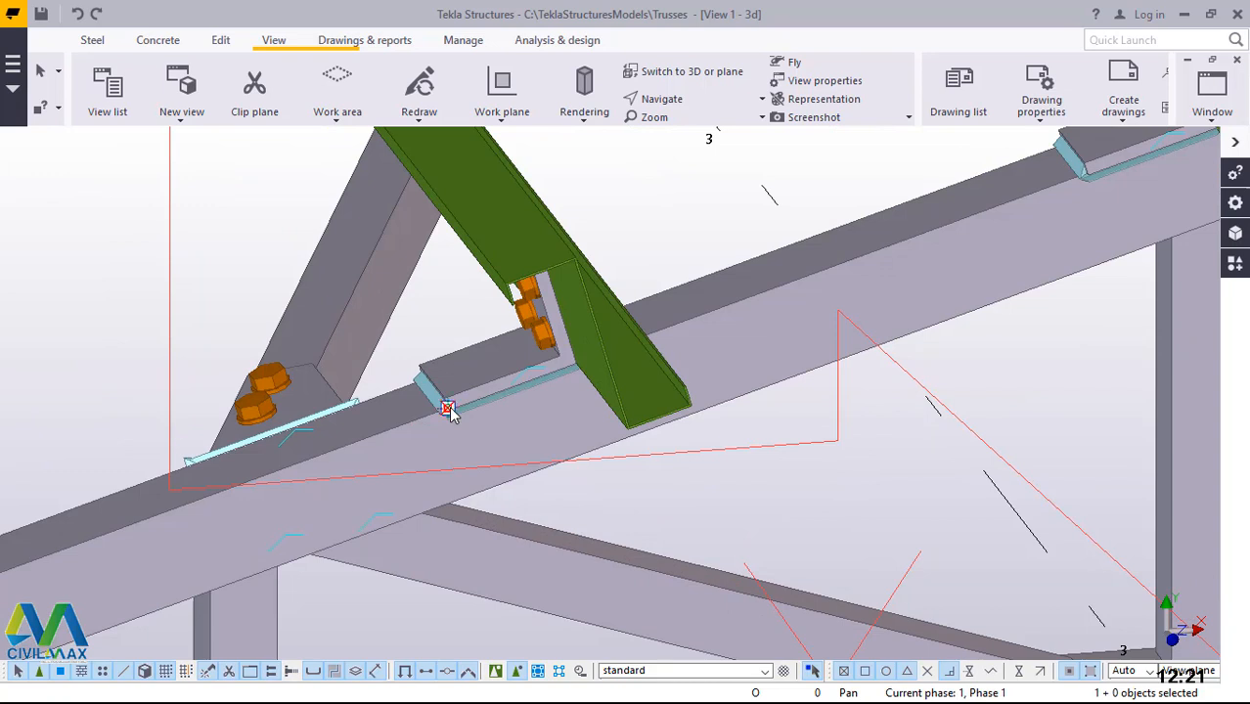
right_click(447, 410)
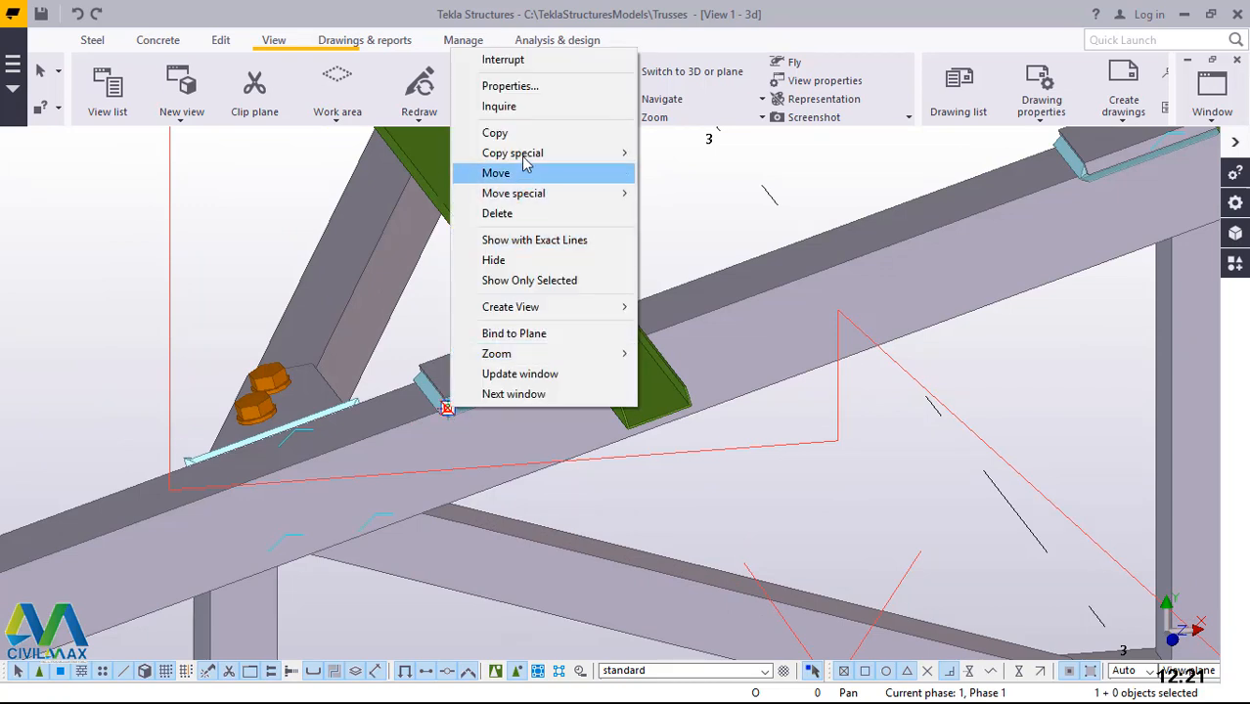
mouse_move(528, 161)
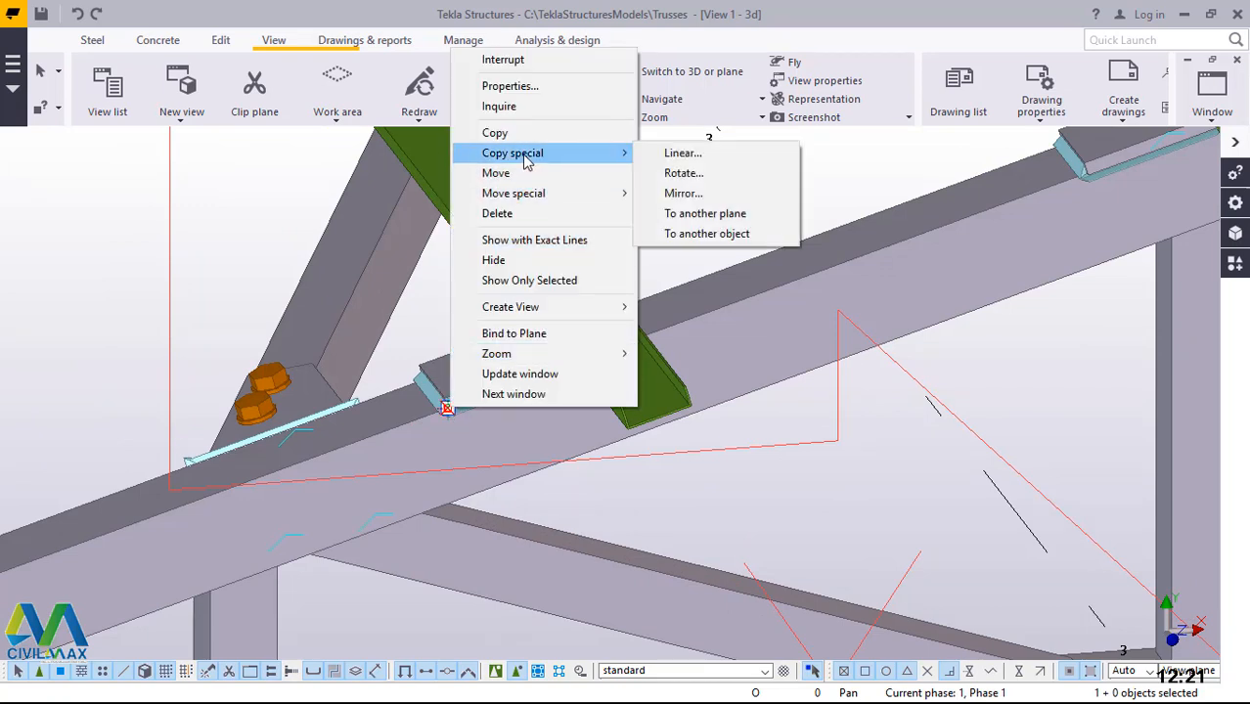
click(674, 154)
scroll(352, 506, down, 3)
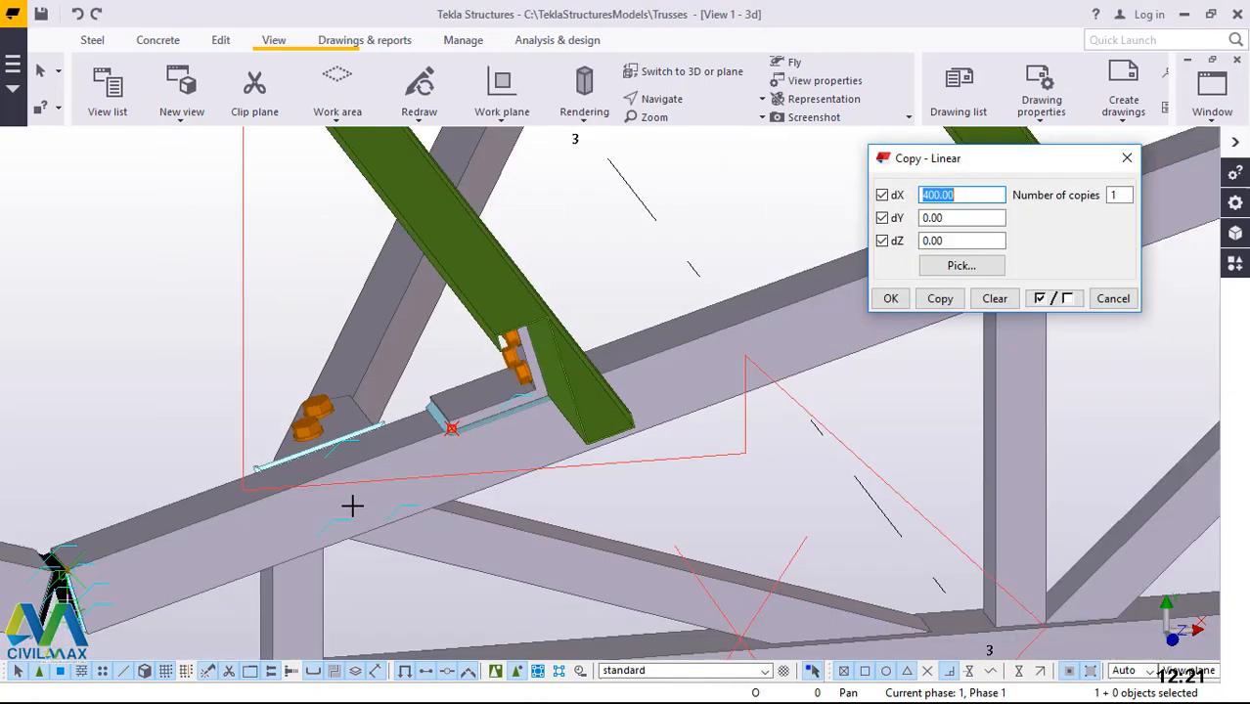
scroll(352, 506, down, 3)
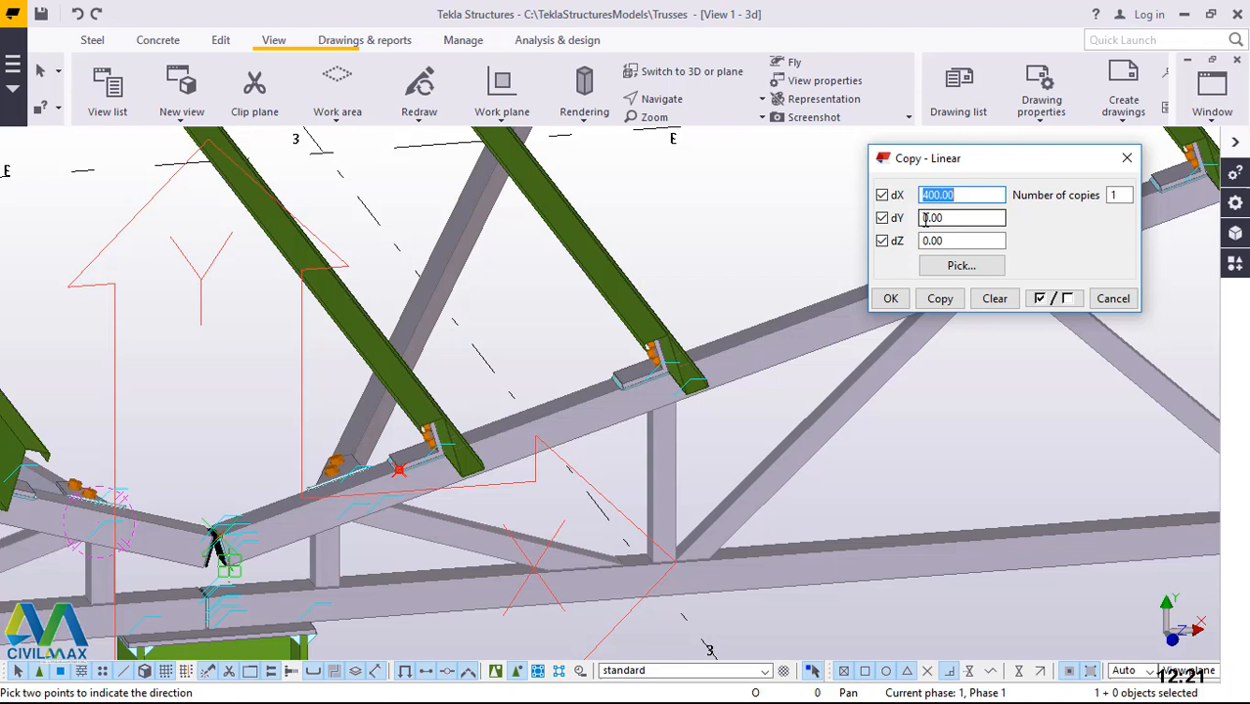
text(0)
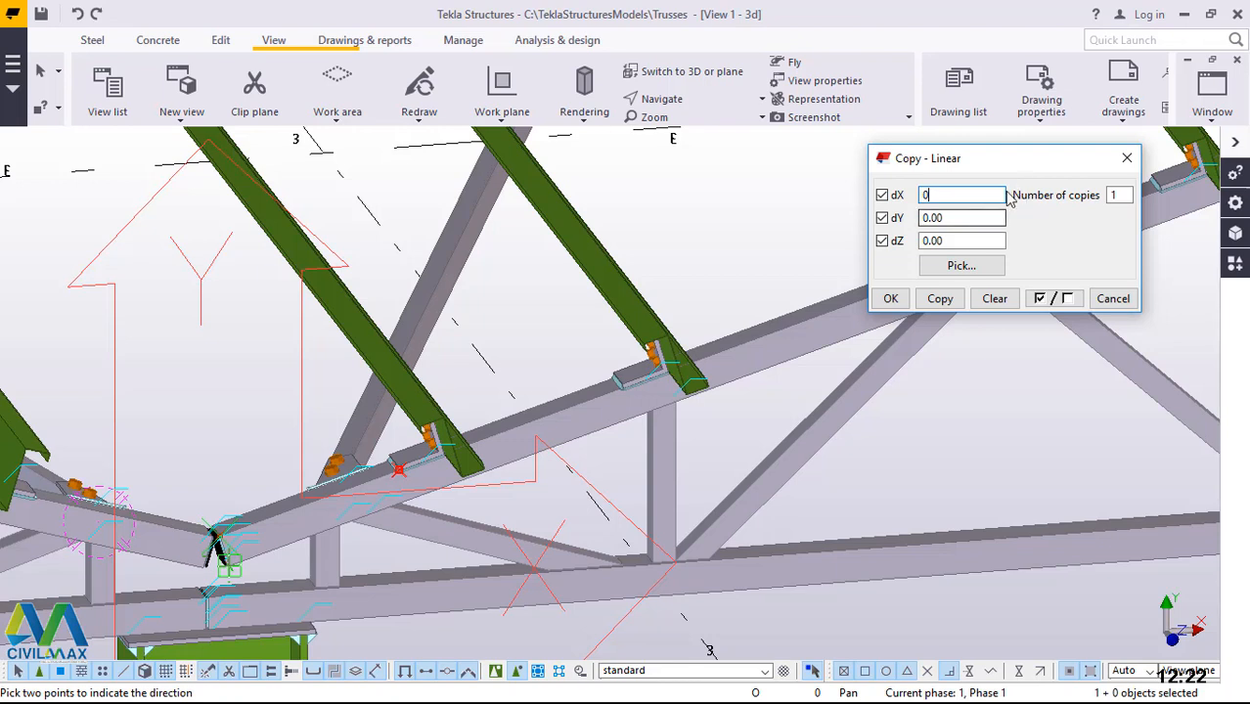
drag(951, 224, 909, 216)
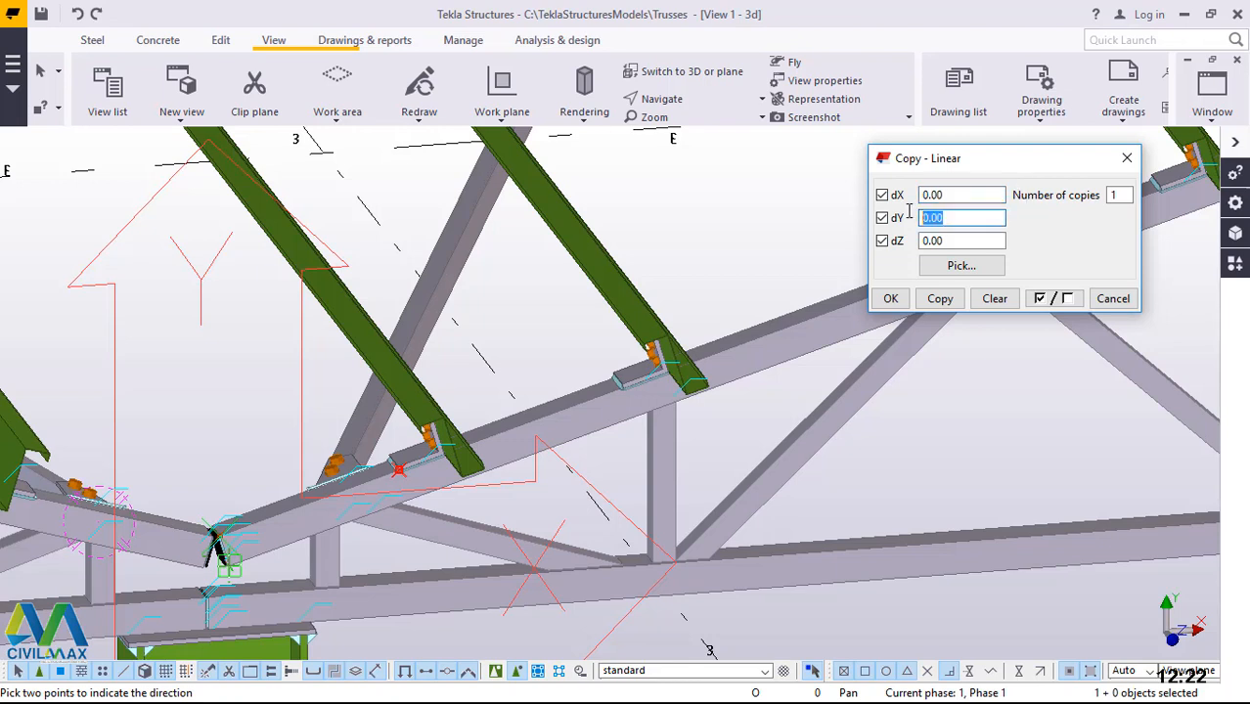
text(150)
click(939, 302)
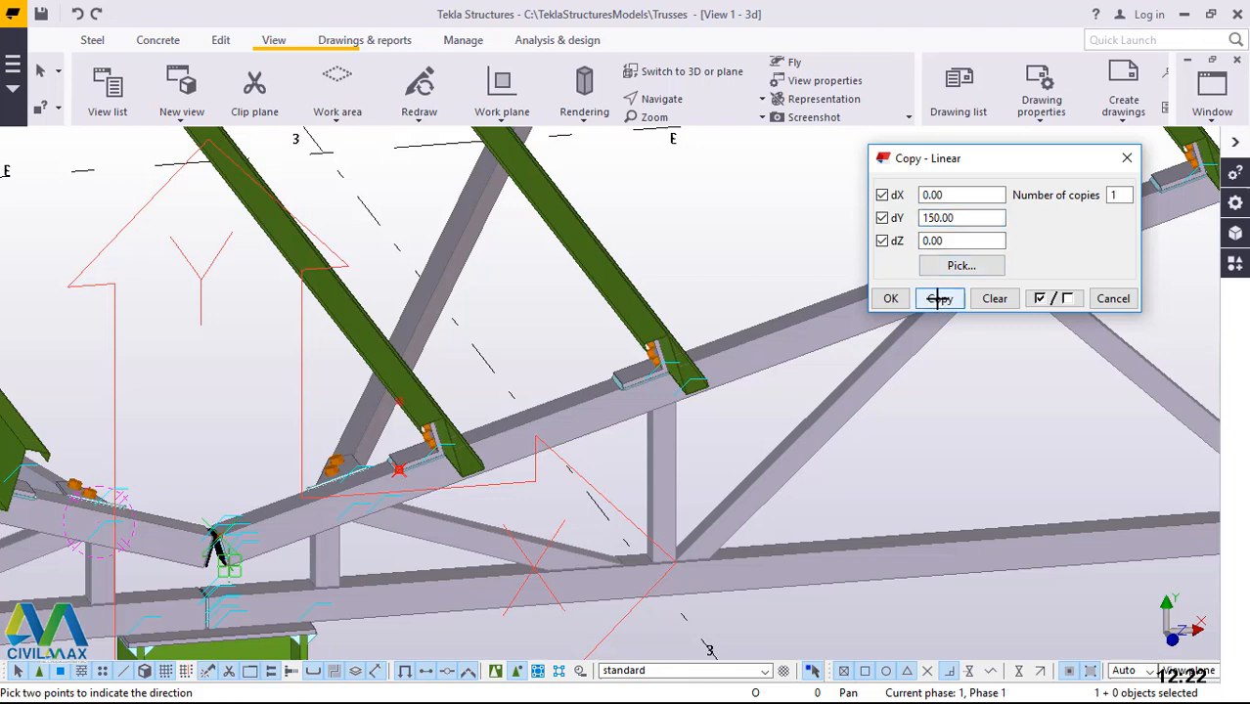
right_click(496, 274)
click(528, 284)
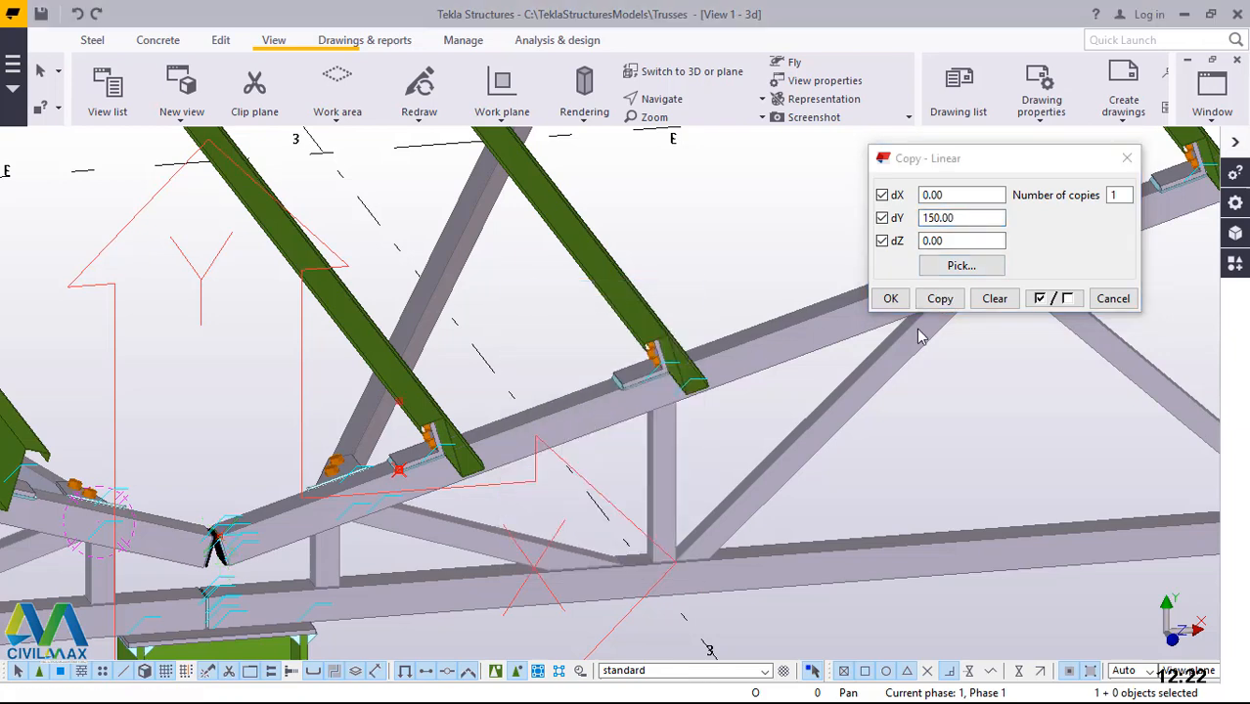
click(890, 298)
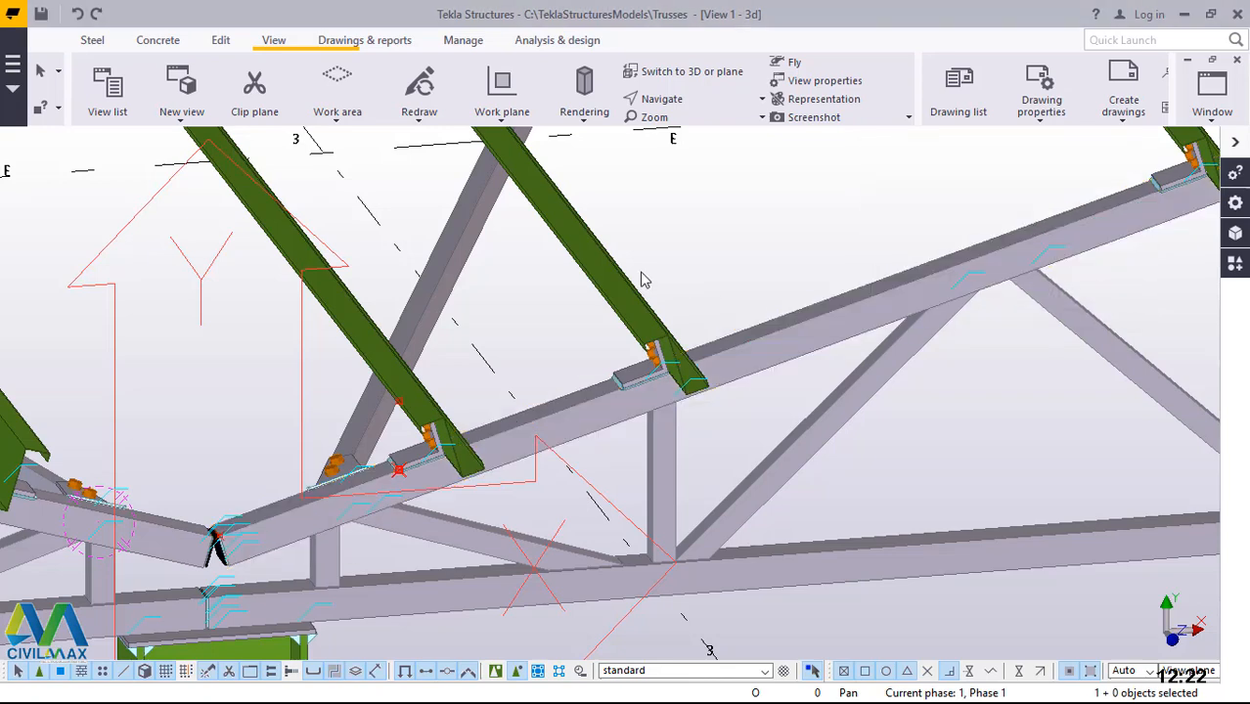
Set the work plane to the side face of the sloping top chord on the grid 3 side with the Work plane tool
scroll(435, 391, up, 2)
scroll(438, 393, up, 2)
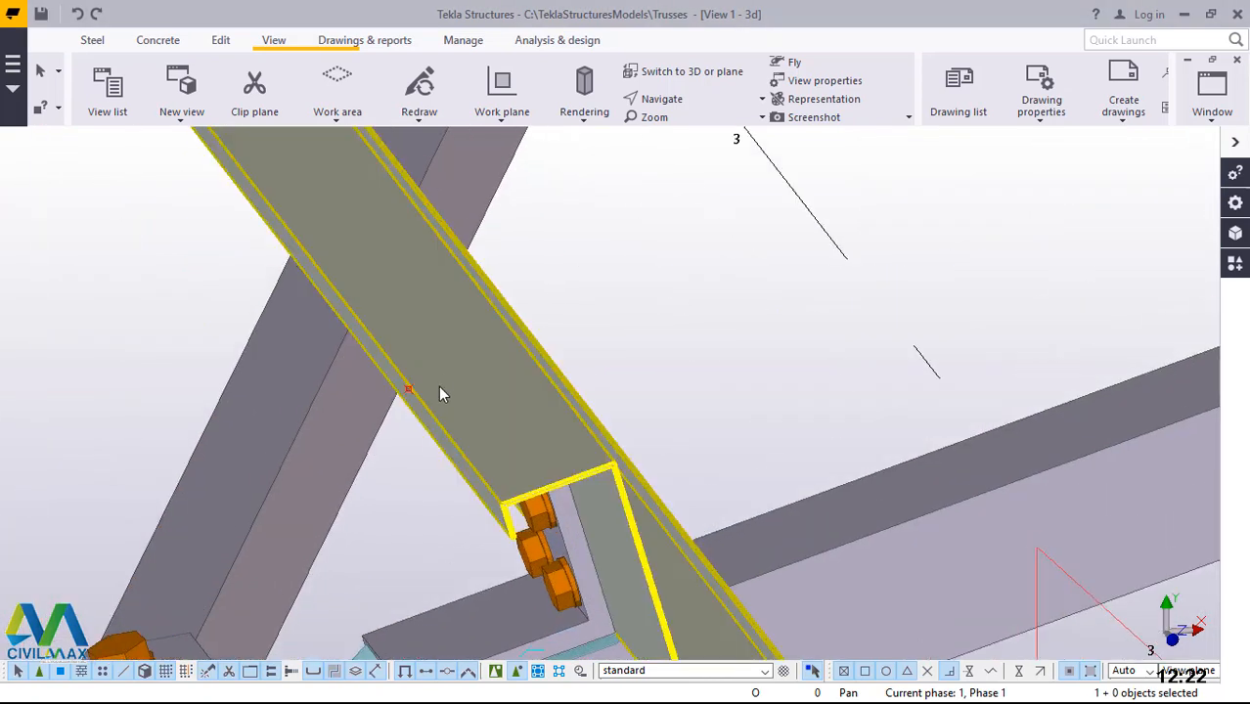
scroll(445, 386, down, 5)
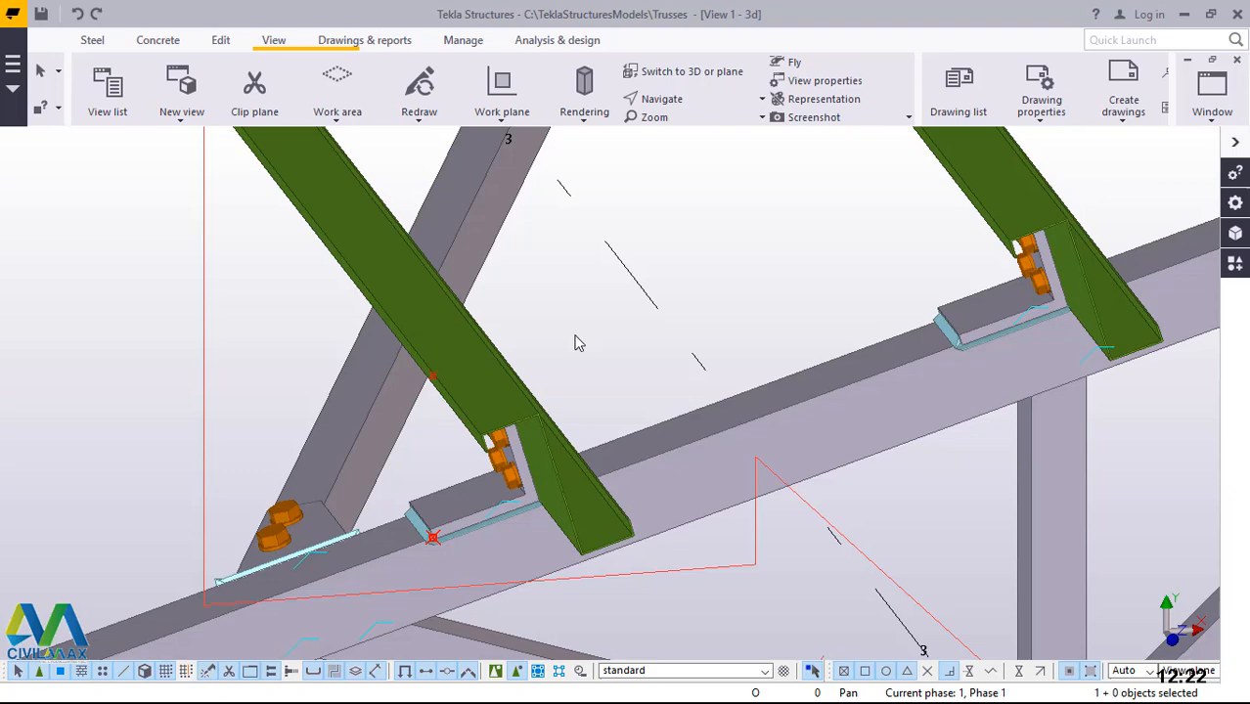
scroll(577, 342, down, 2)
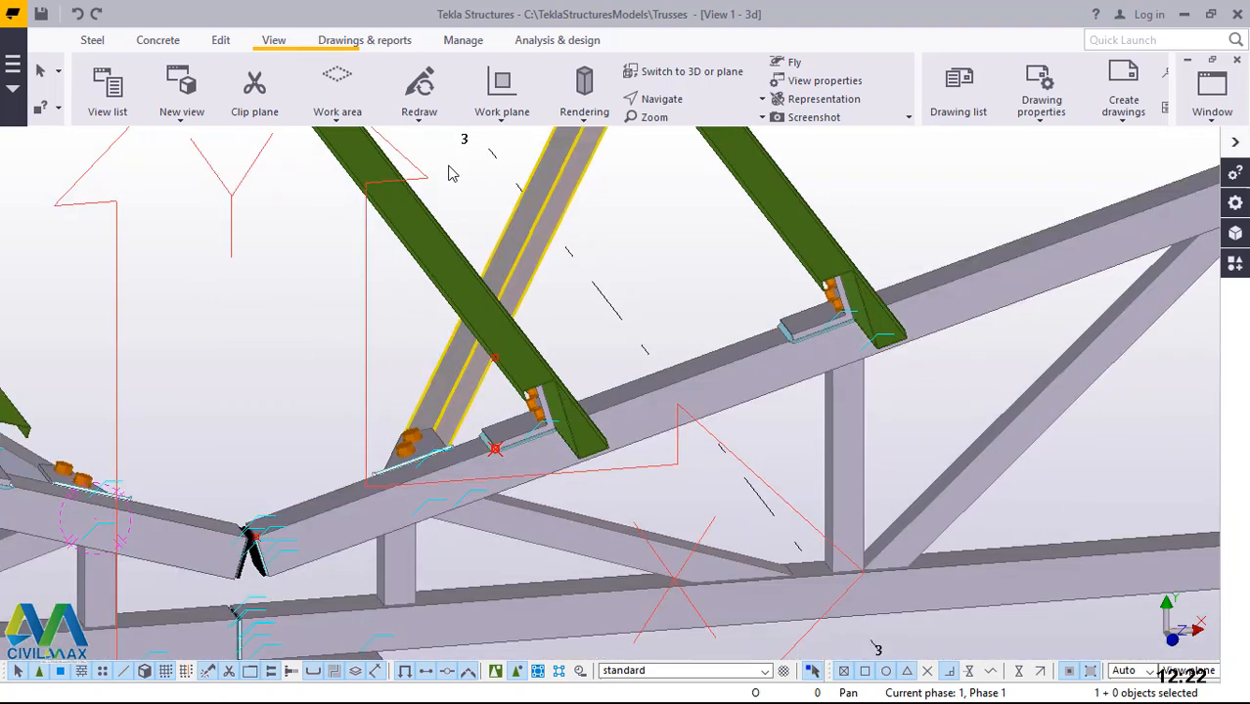
click(503, 116)
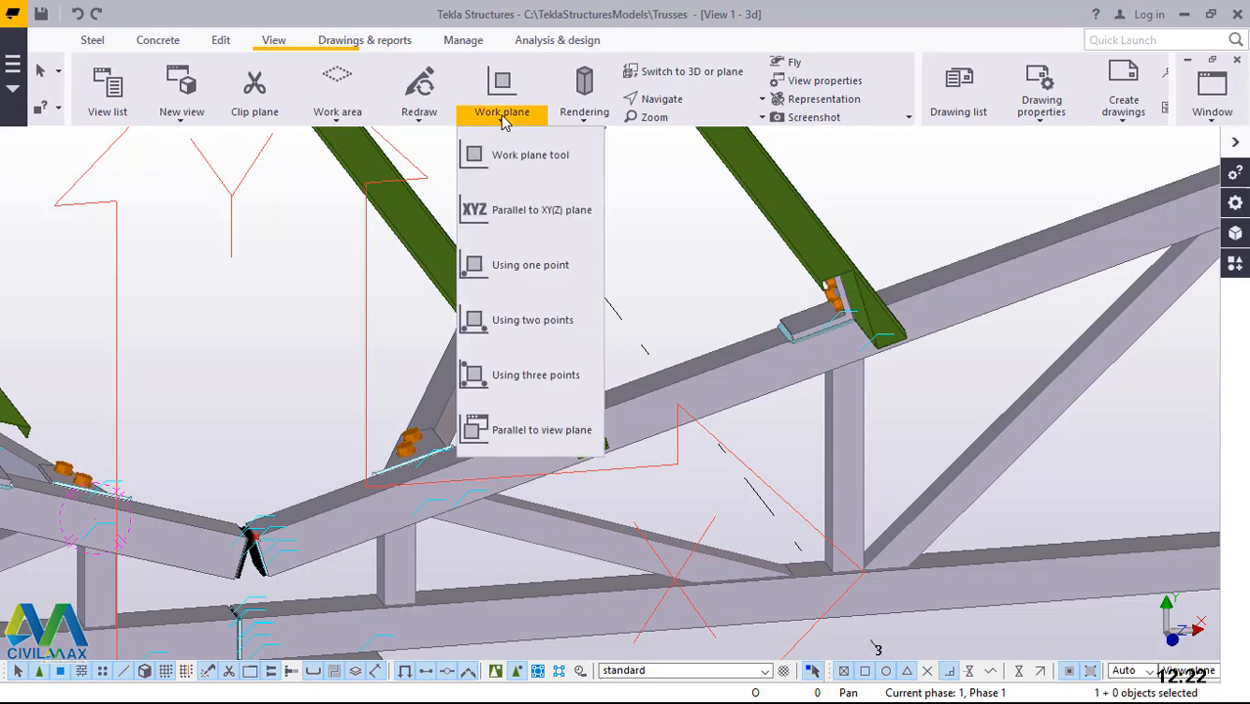
click(517, 158)
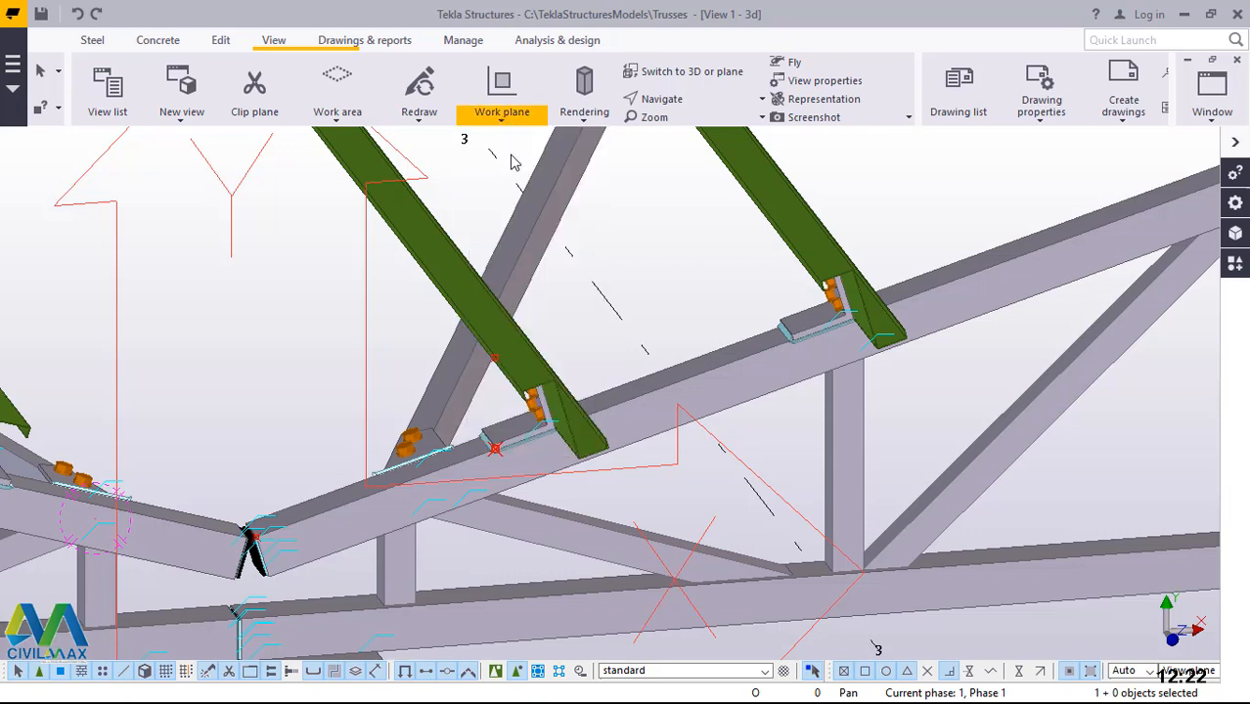
click(404, 514)
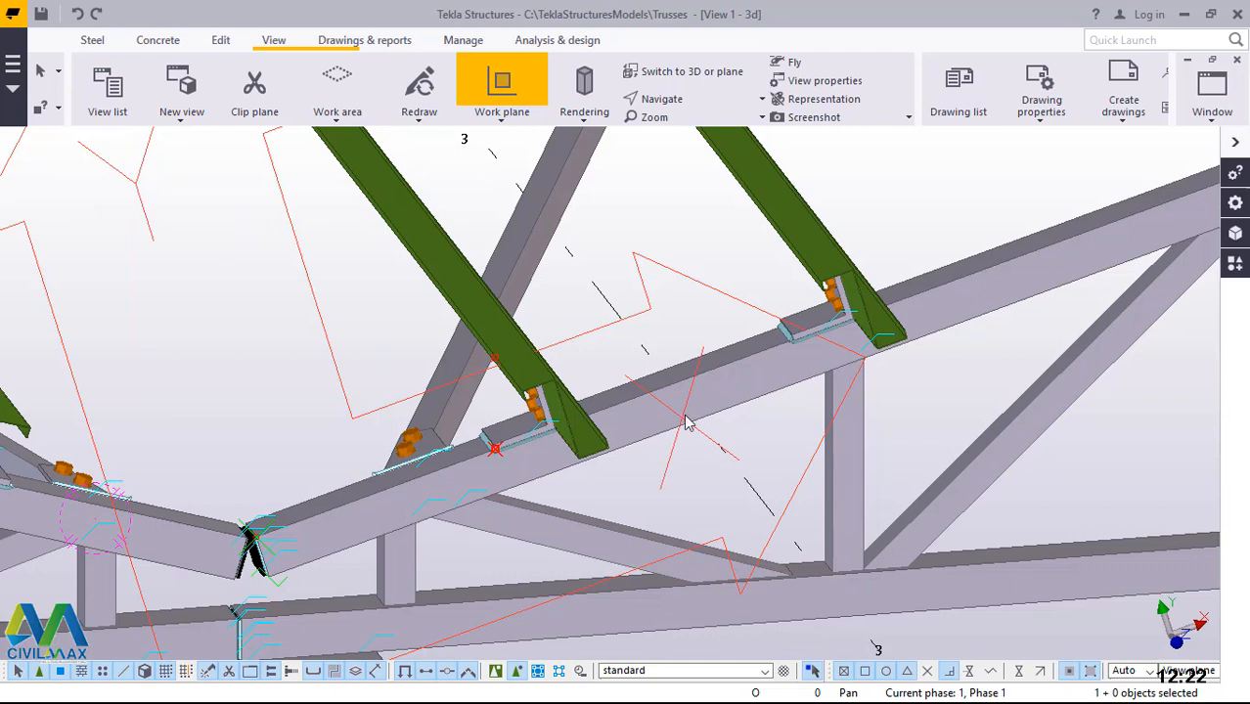
right_click(933, 172)
click(935, 172)
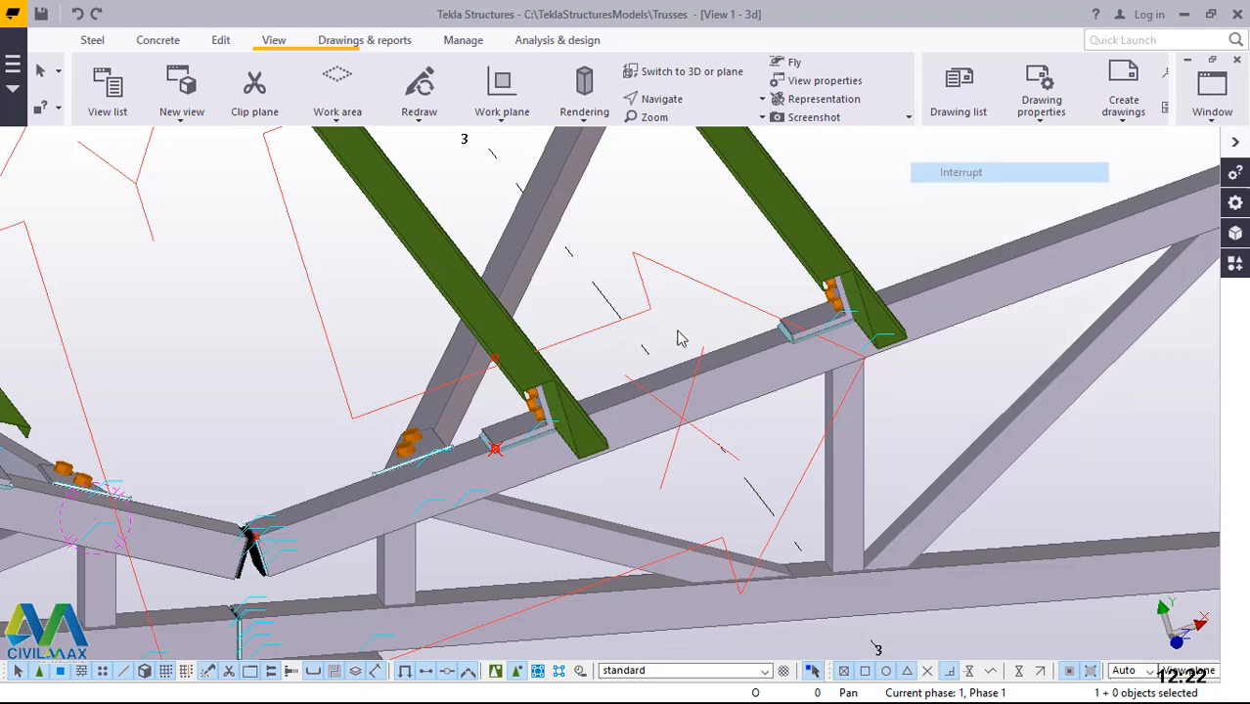
Make one linear copy of the raised point at the purlin's edge with dX 60, dY 0 and dZ 0
scroll(496, 361, up, 5)
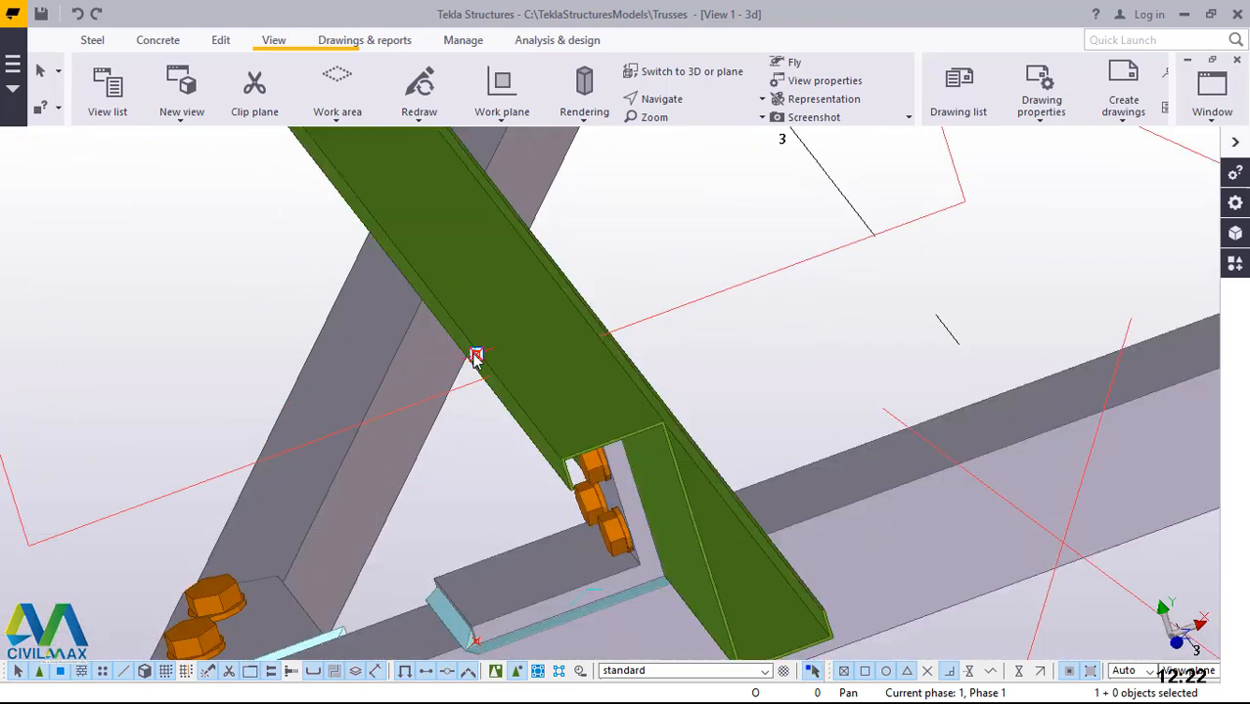
right_click(475, 356)
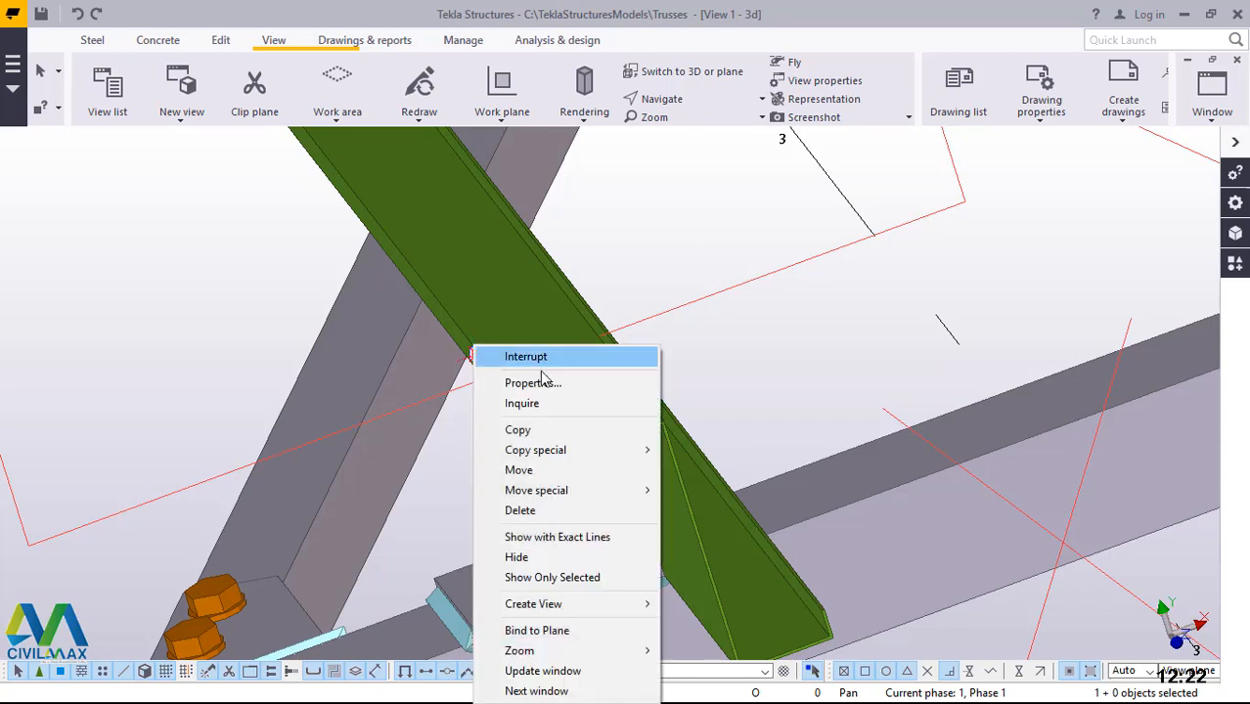
mouse_move(555, 451)
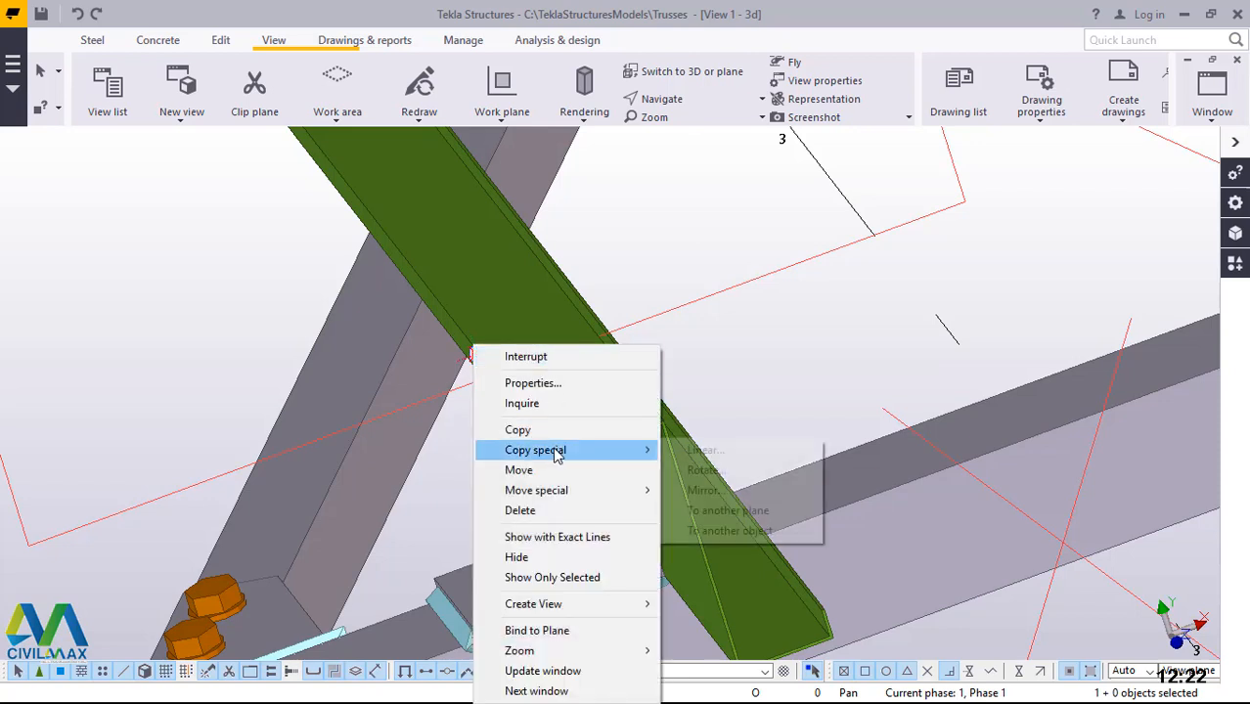
click(696, 453)
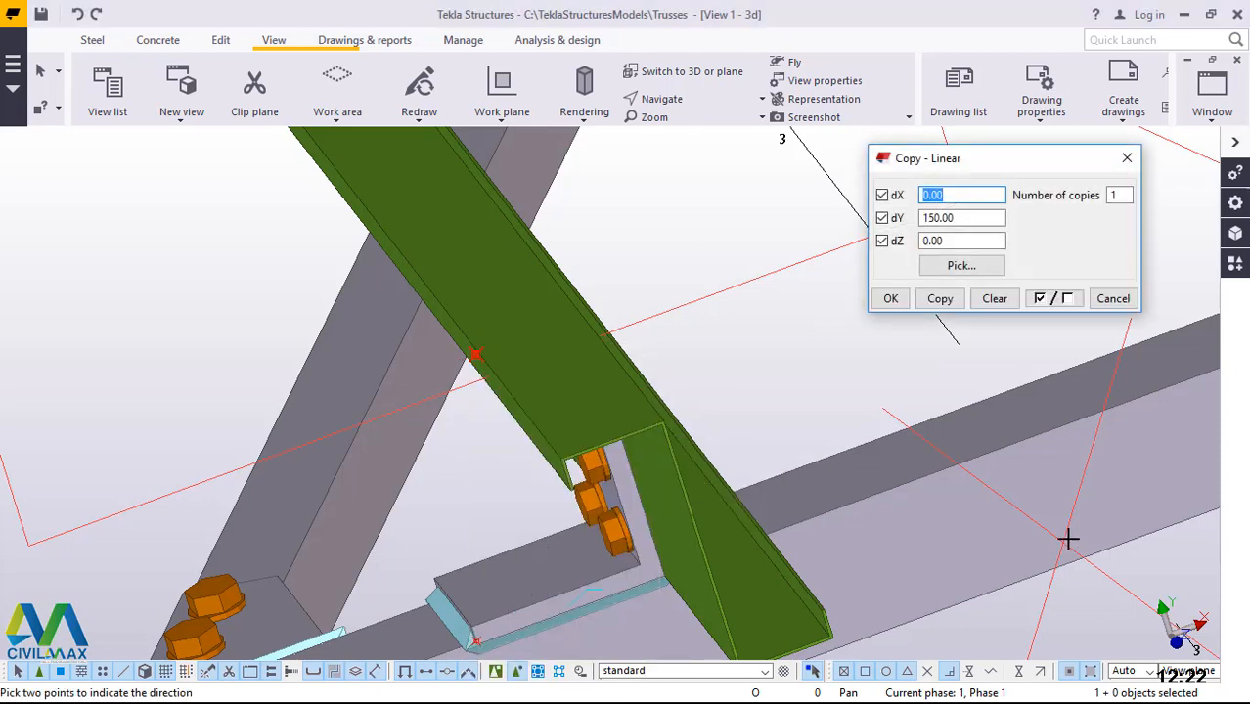
scroll(488, 483, down, 3)
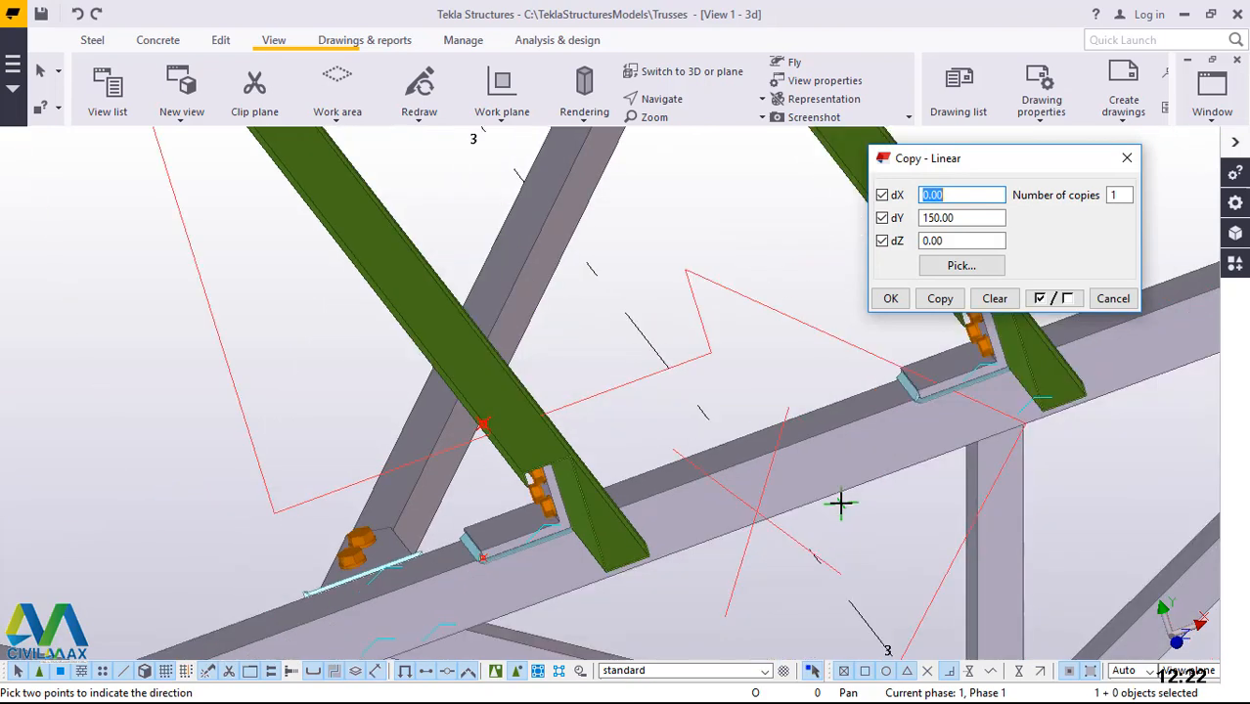
drag(970, 217, 901, 223)
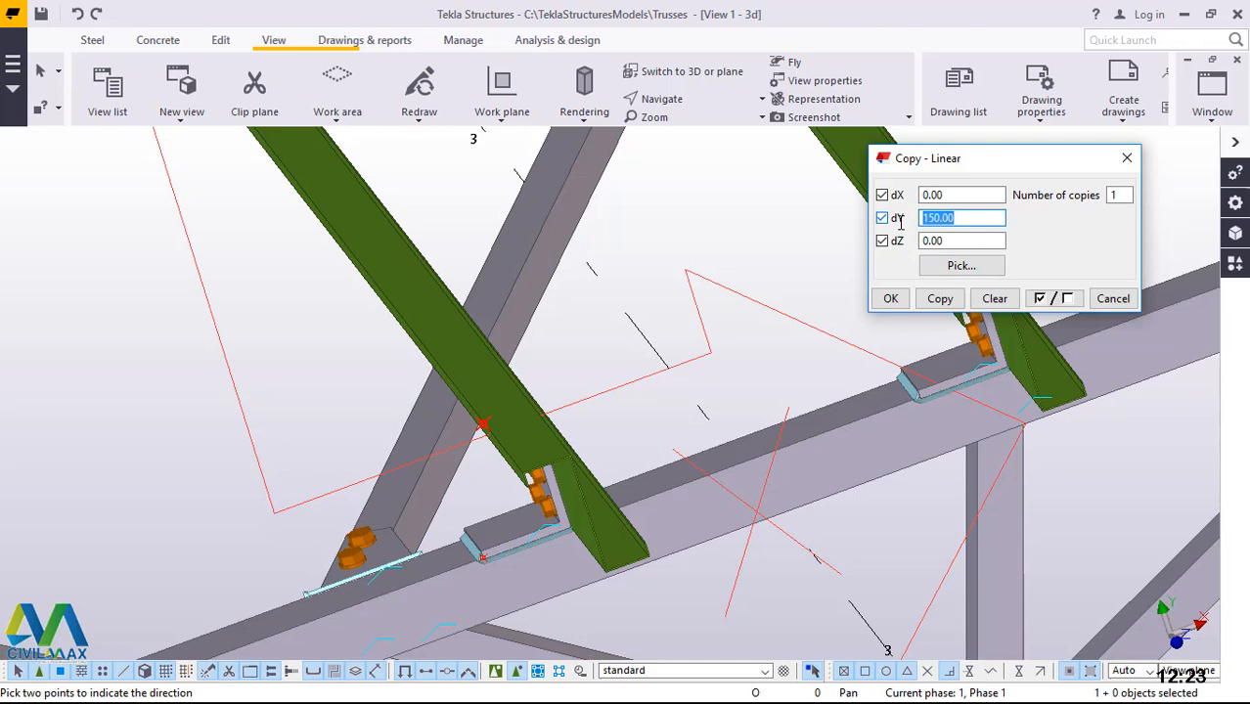
text(0)
drag(957, 195, 902, 193)
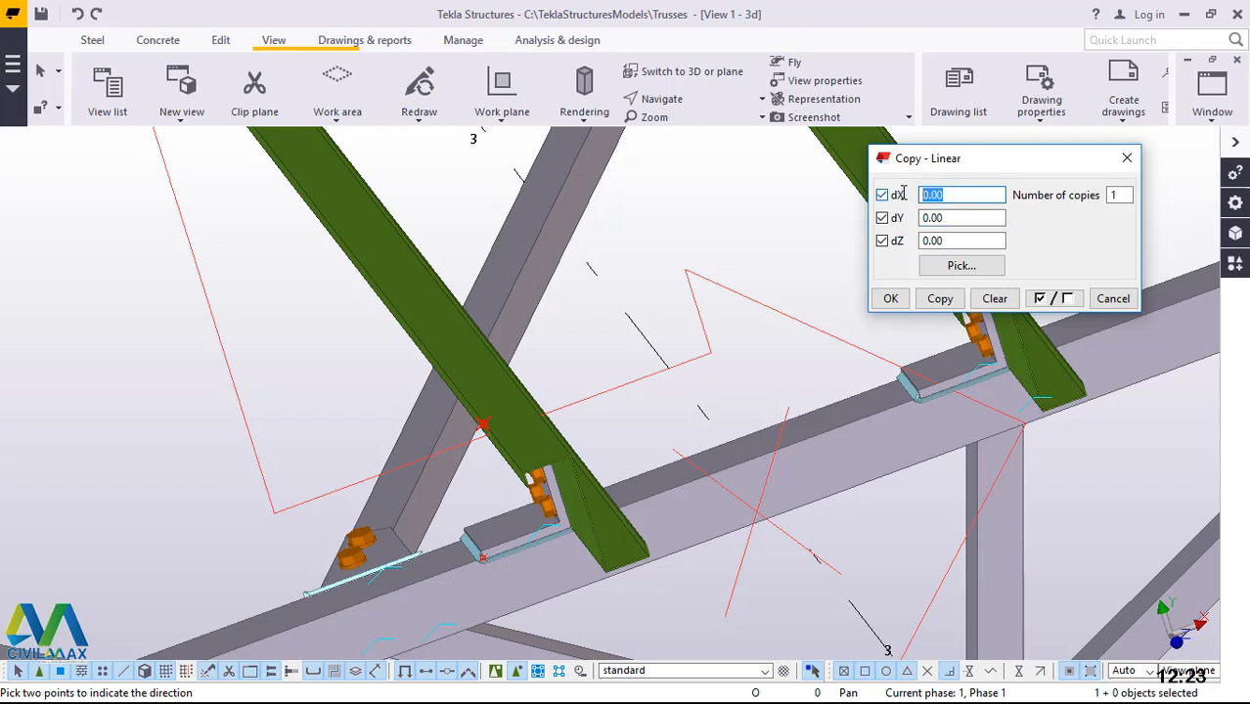
text(60)
click(940, 298)
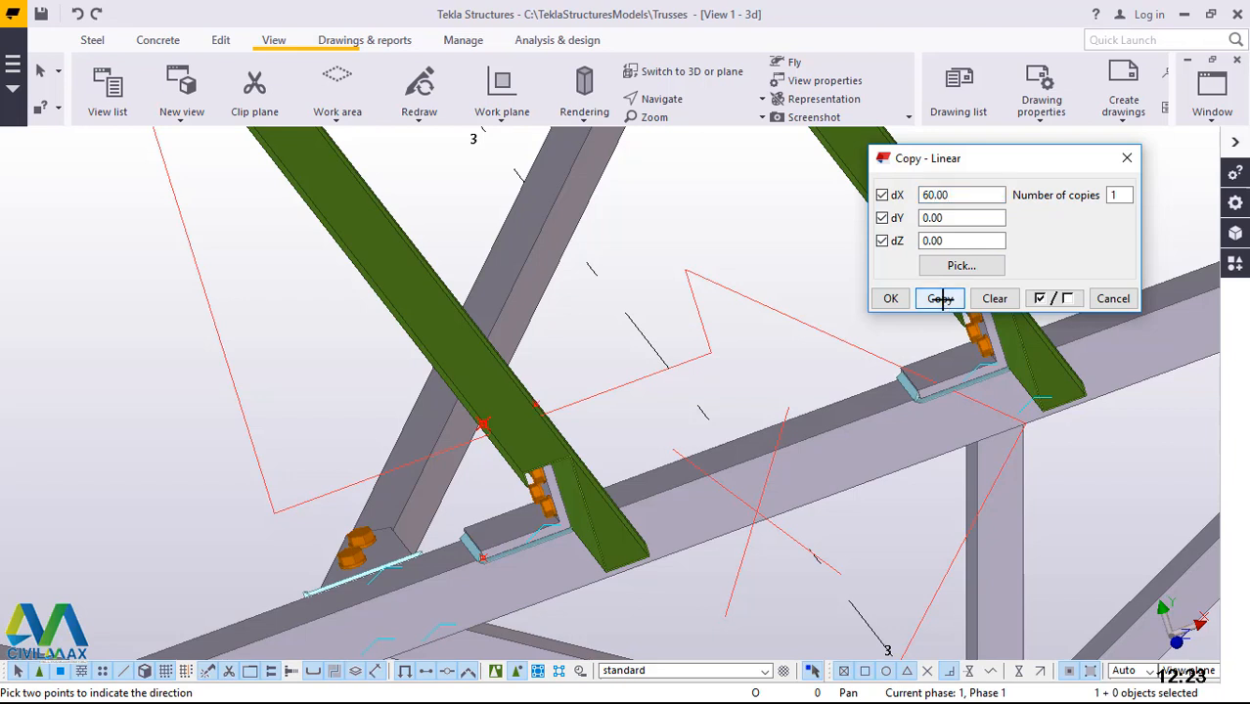
click(482, 423)
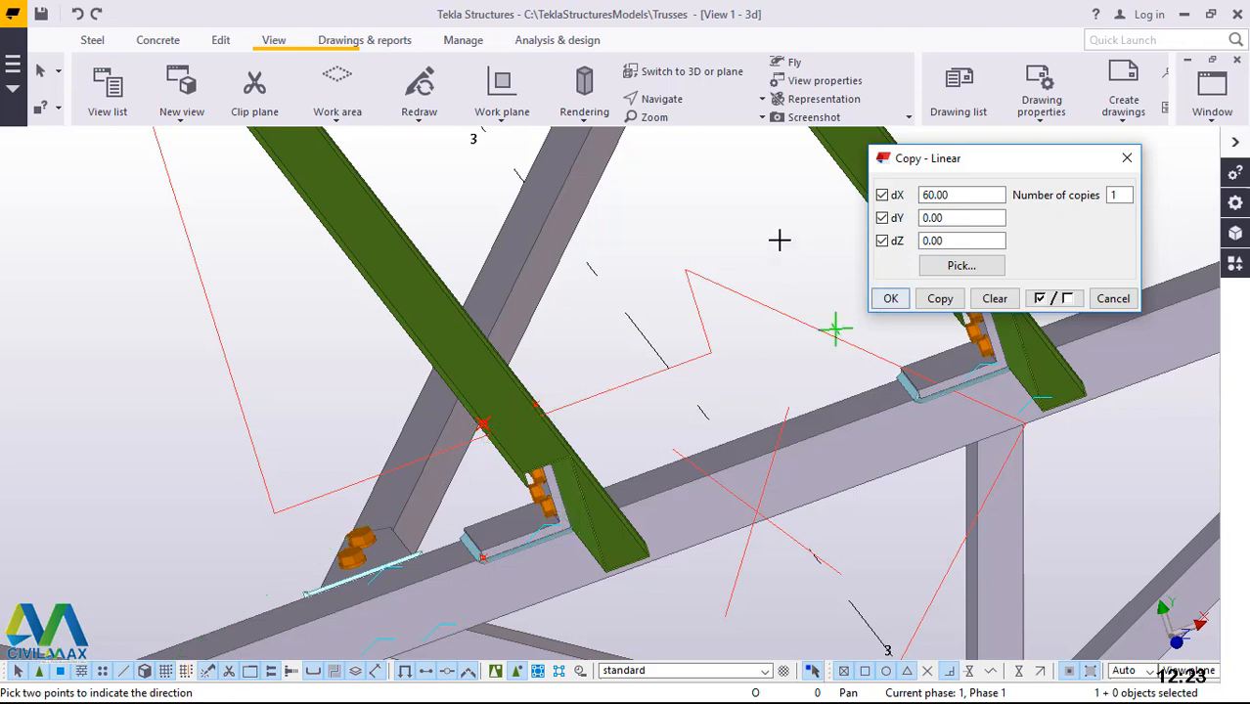
right_click(787, 209)
click(821, 215)
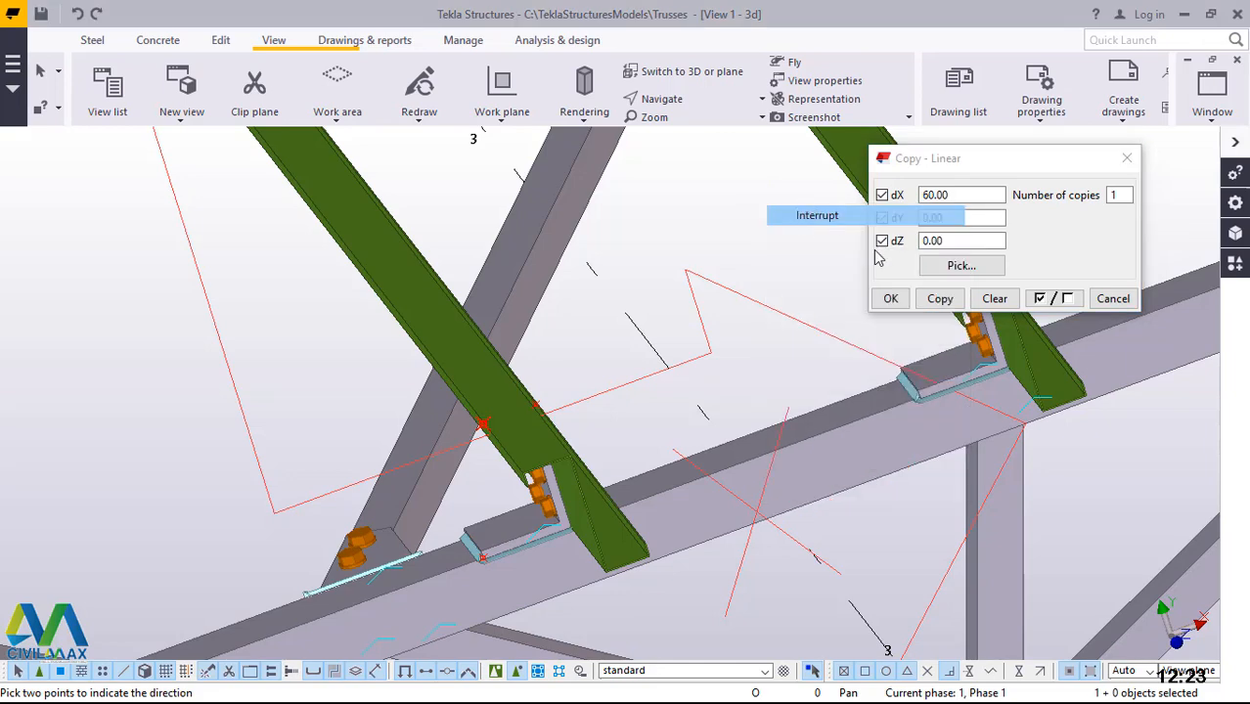
Make one linear copy of the raised point at the purlin's lower edge with dX 3, dY 0 and dZ 0
click(891, 298)
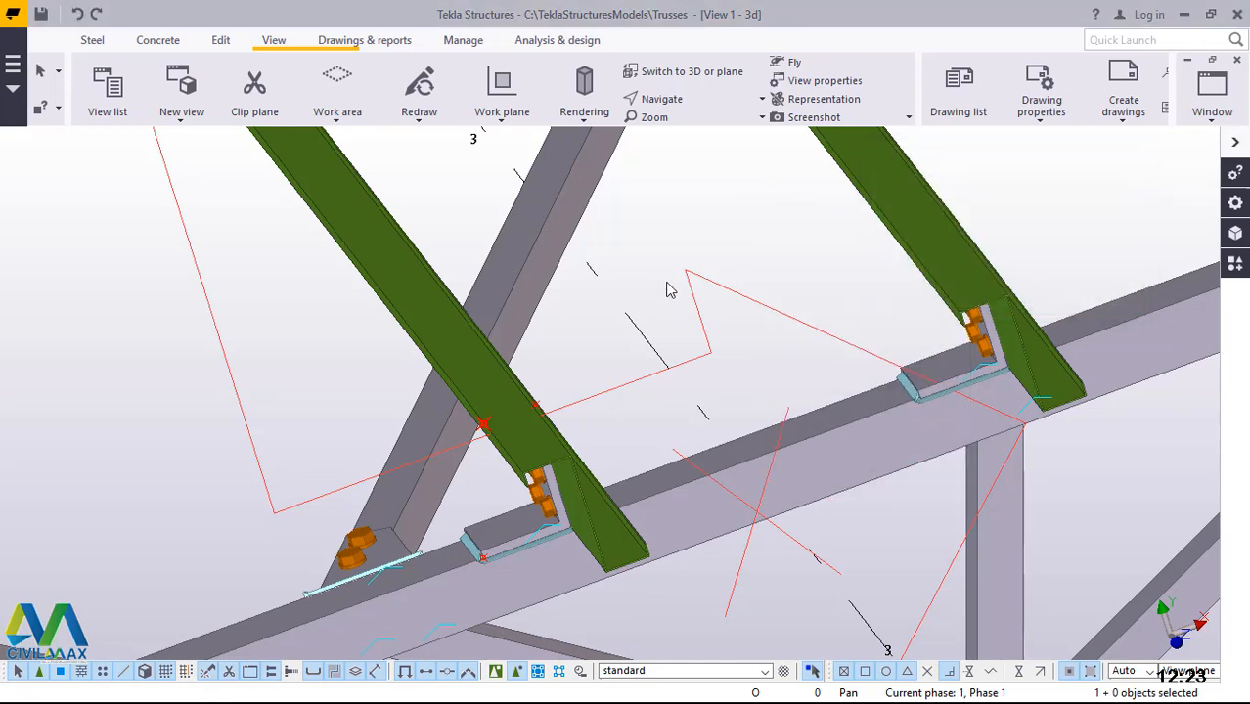
scroll(665, 290, down, 5)
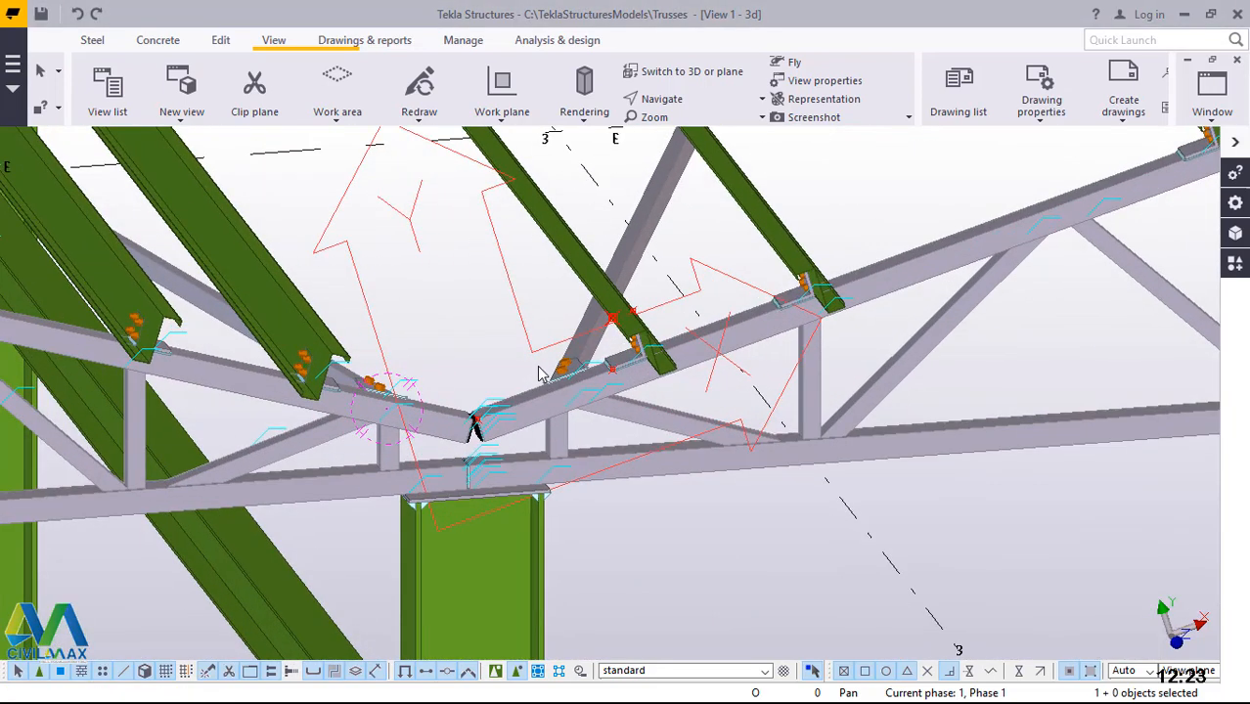
scroll(547, 370, up, 1)
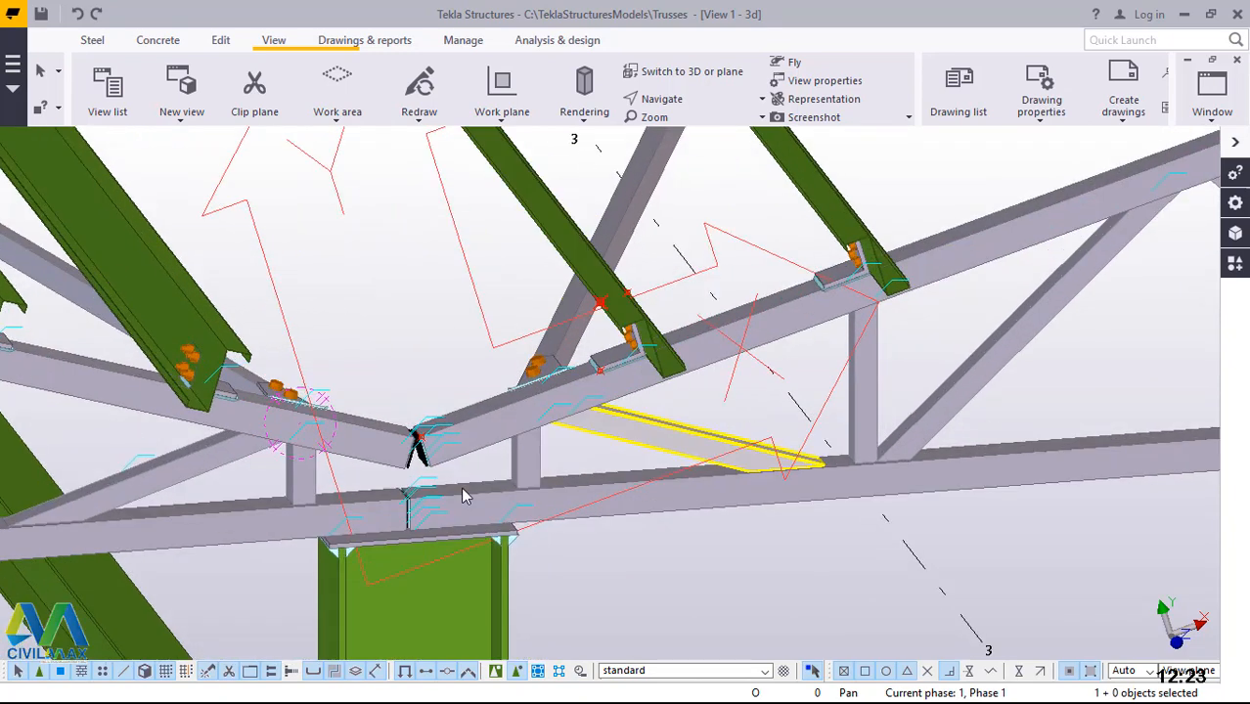
scroll(577, 360, up, 2)
scroll(641, 266, up, 3)
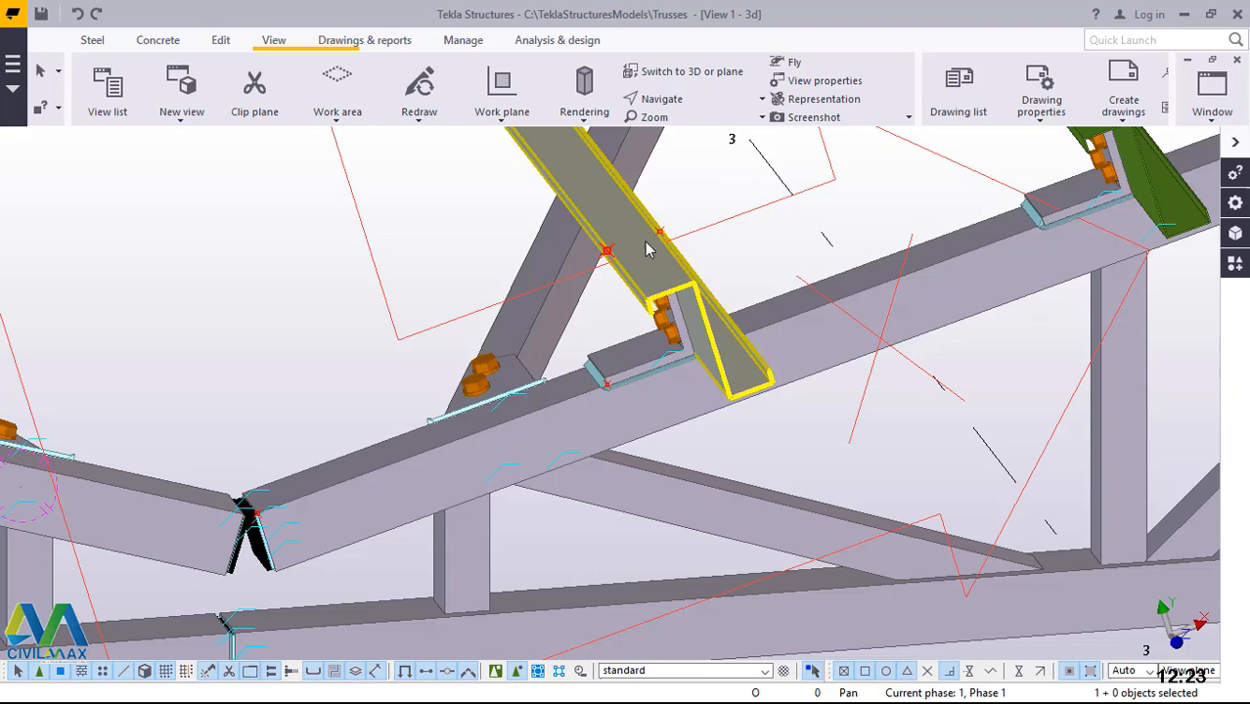
scroll(645, 250, up, 4)
click(541, 315)
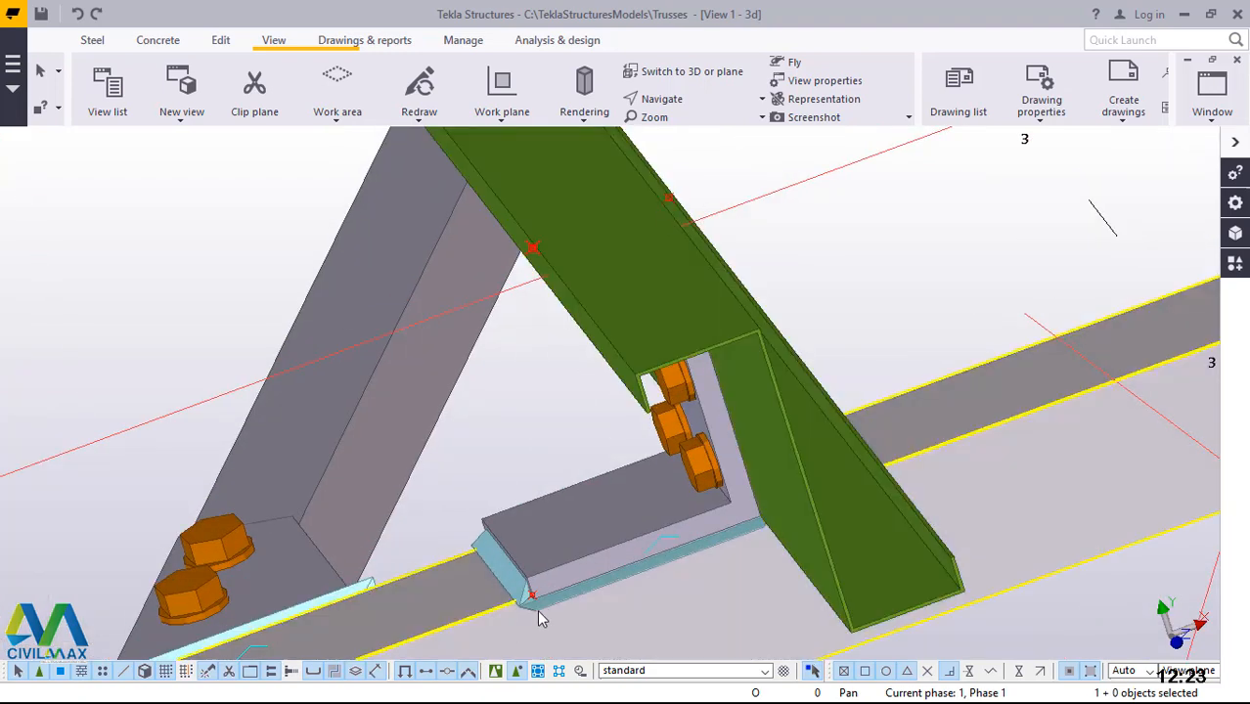
scroll(531, 597, up, 4)
scroll(531, 597, down, 3)
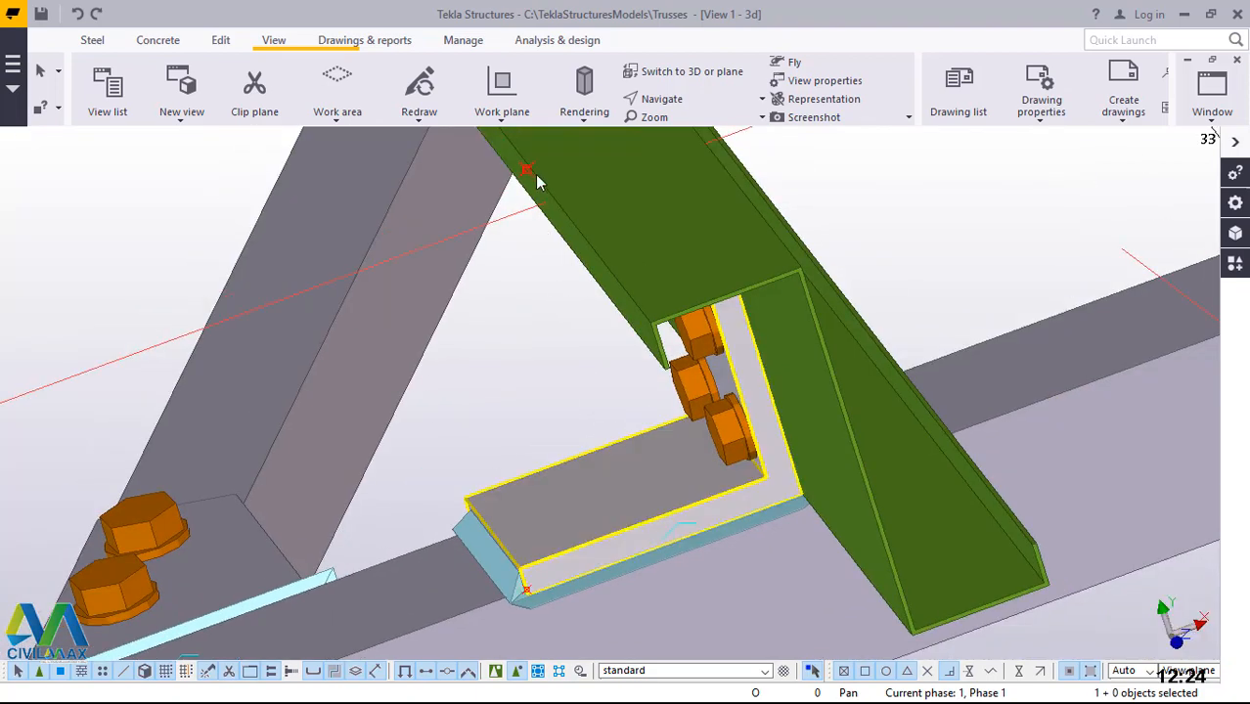
scroll(534, 171, up, 4)
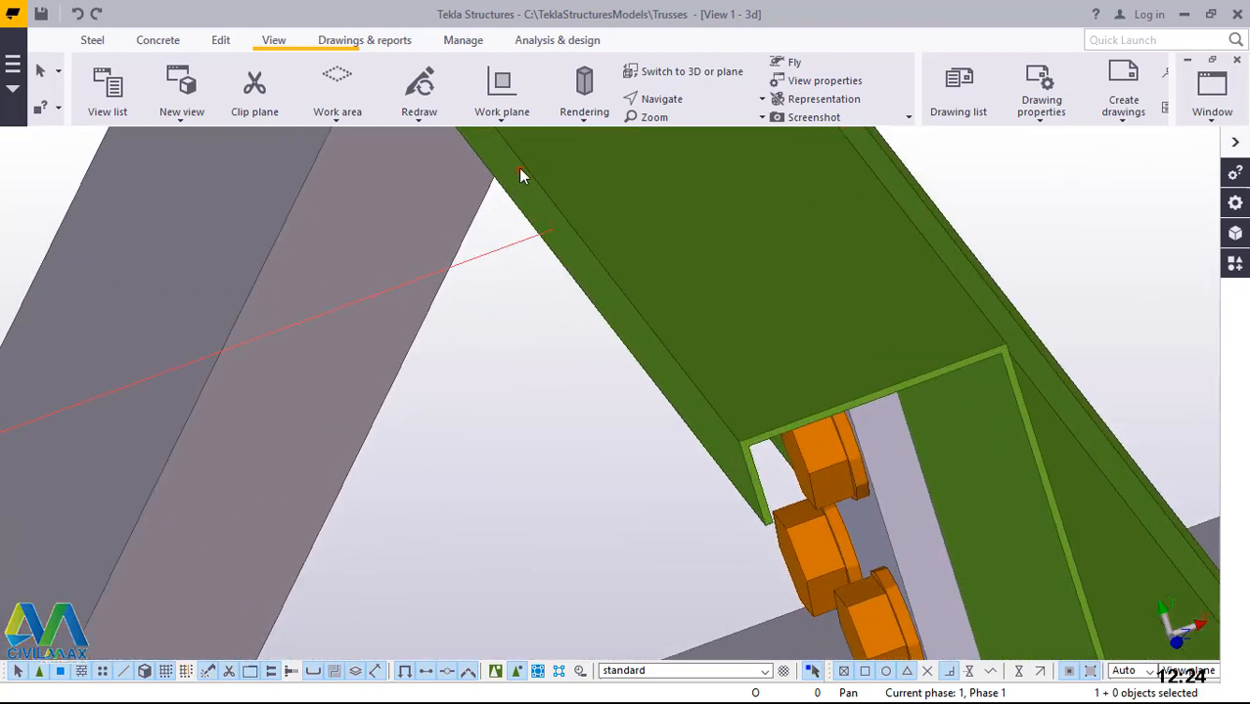
scroll(442, 384, down, 5)
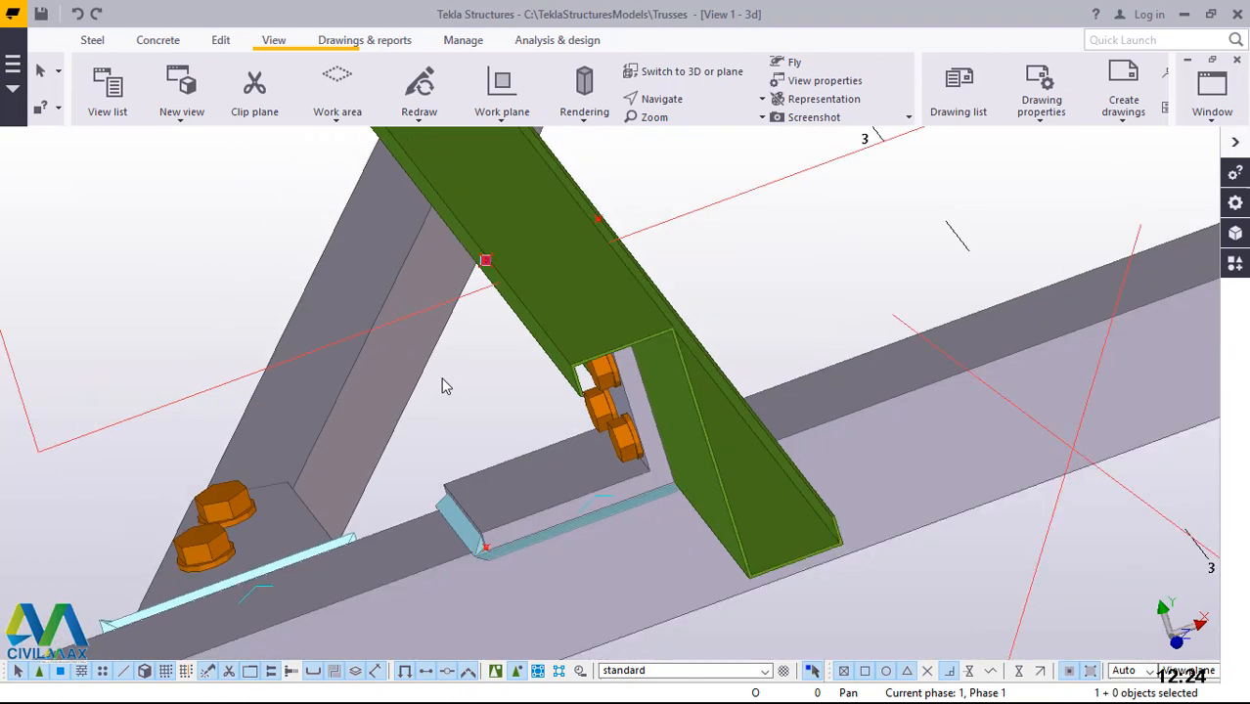
right_click(656, 179)
mouse_move(750, 290)
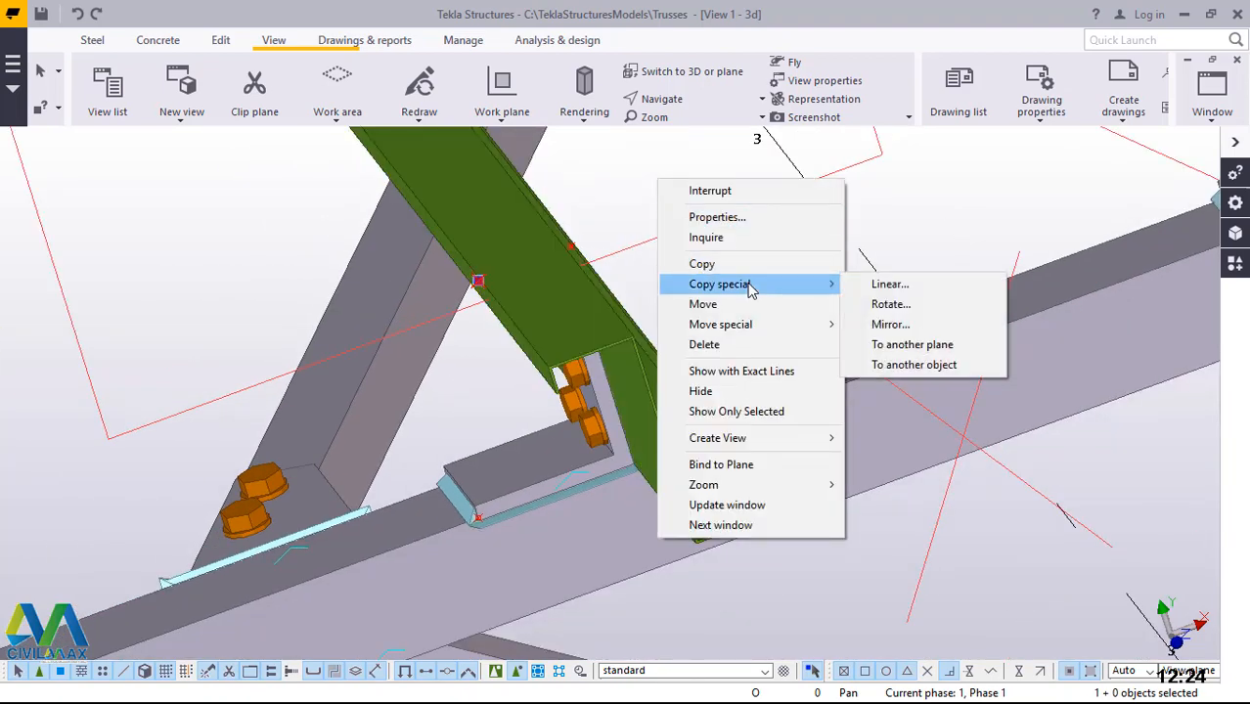
click(883, 284)
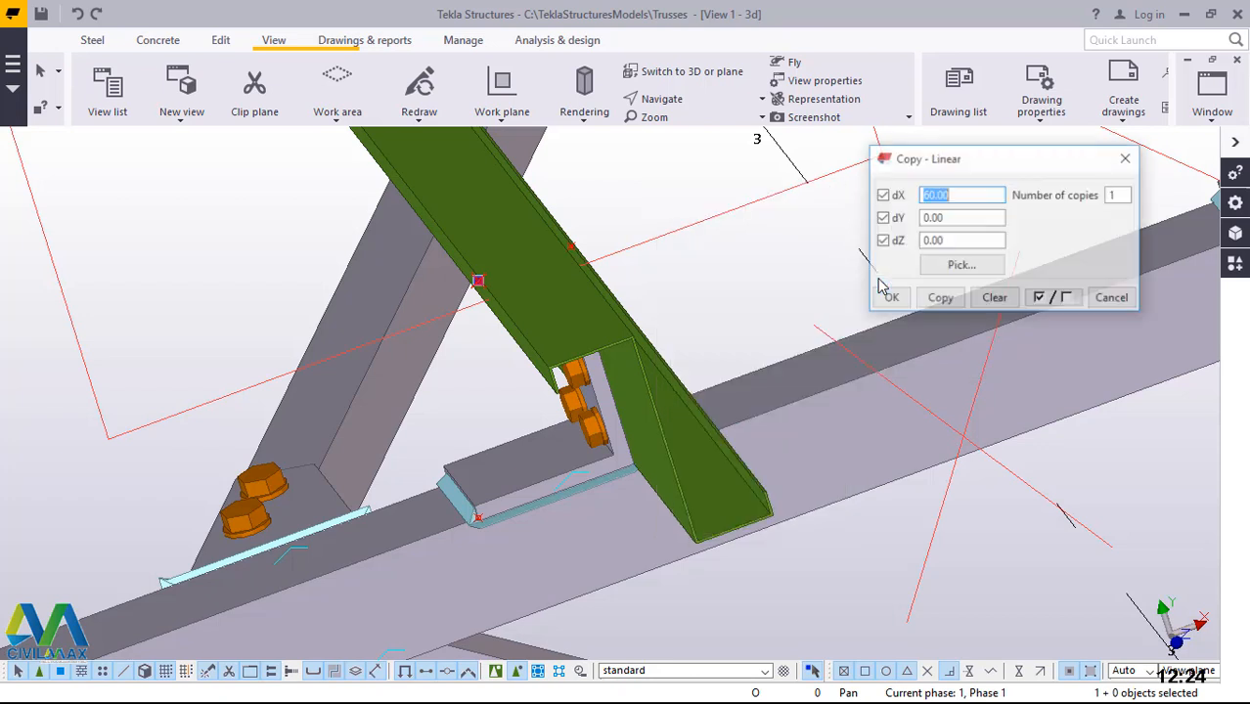
text(3)
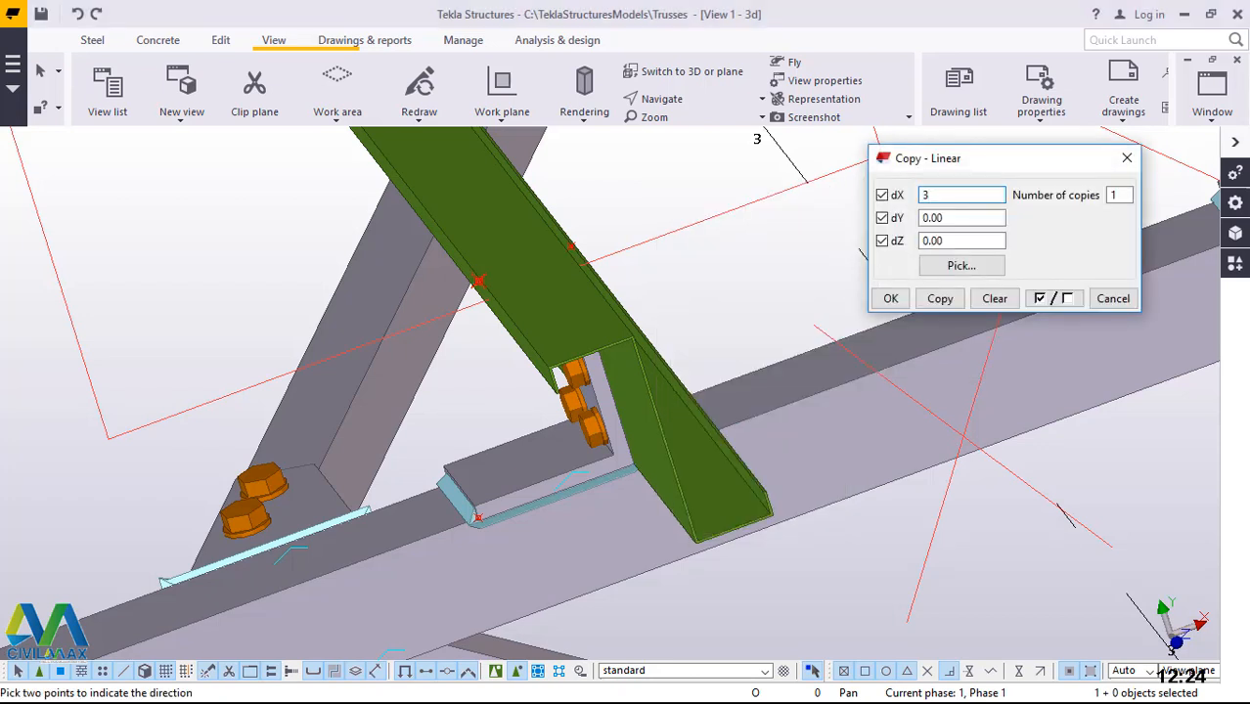
click(940, 299)
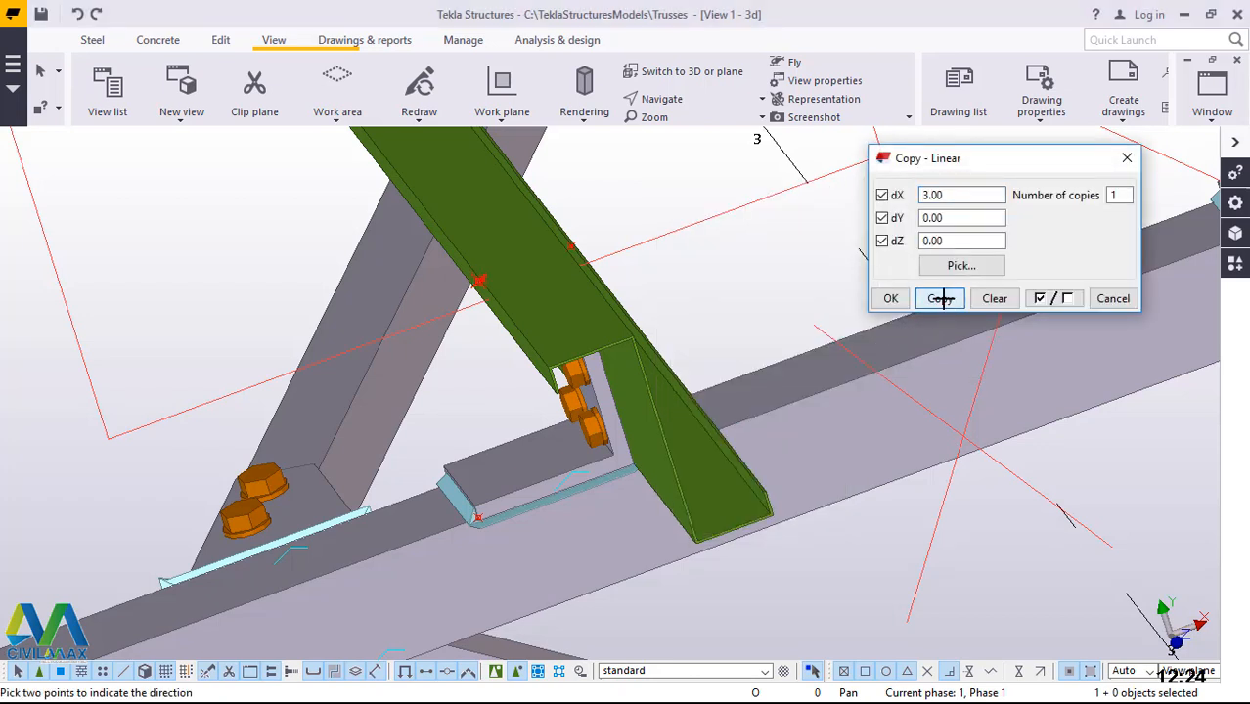
click(889, 299)
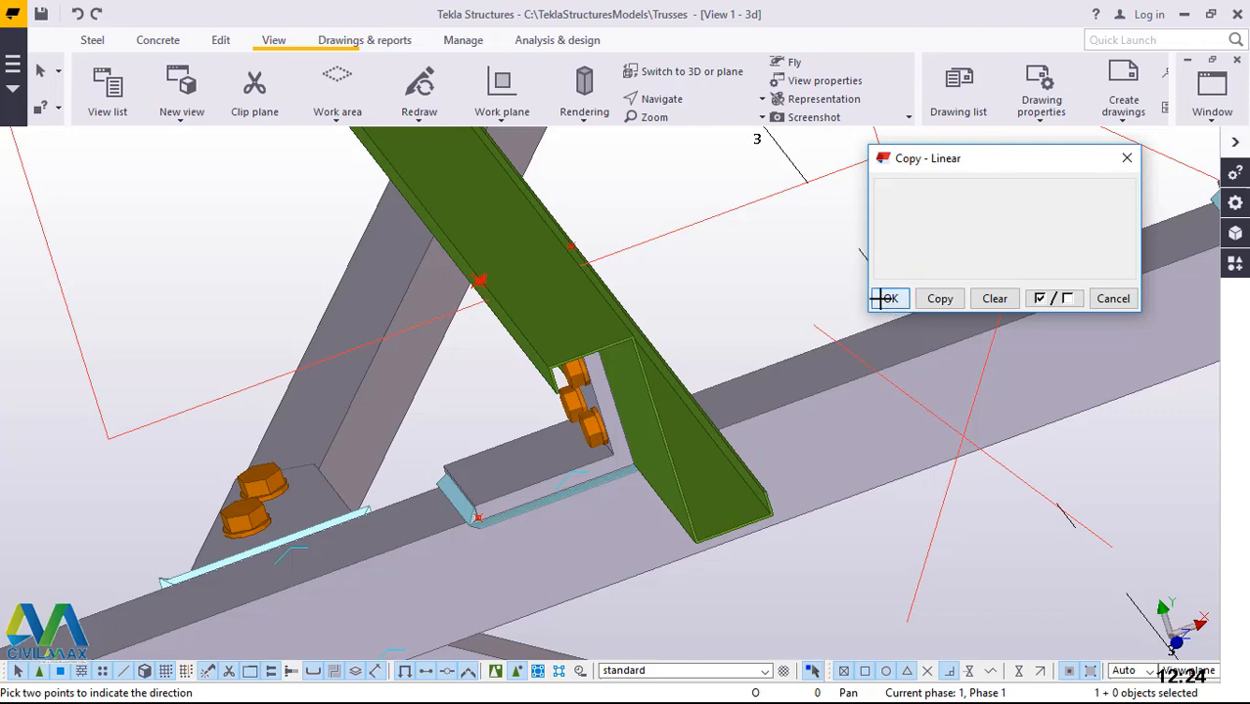
right_click(828, 239)
click(839, 242)
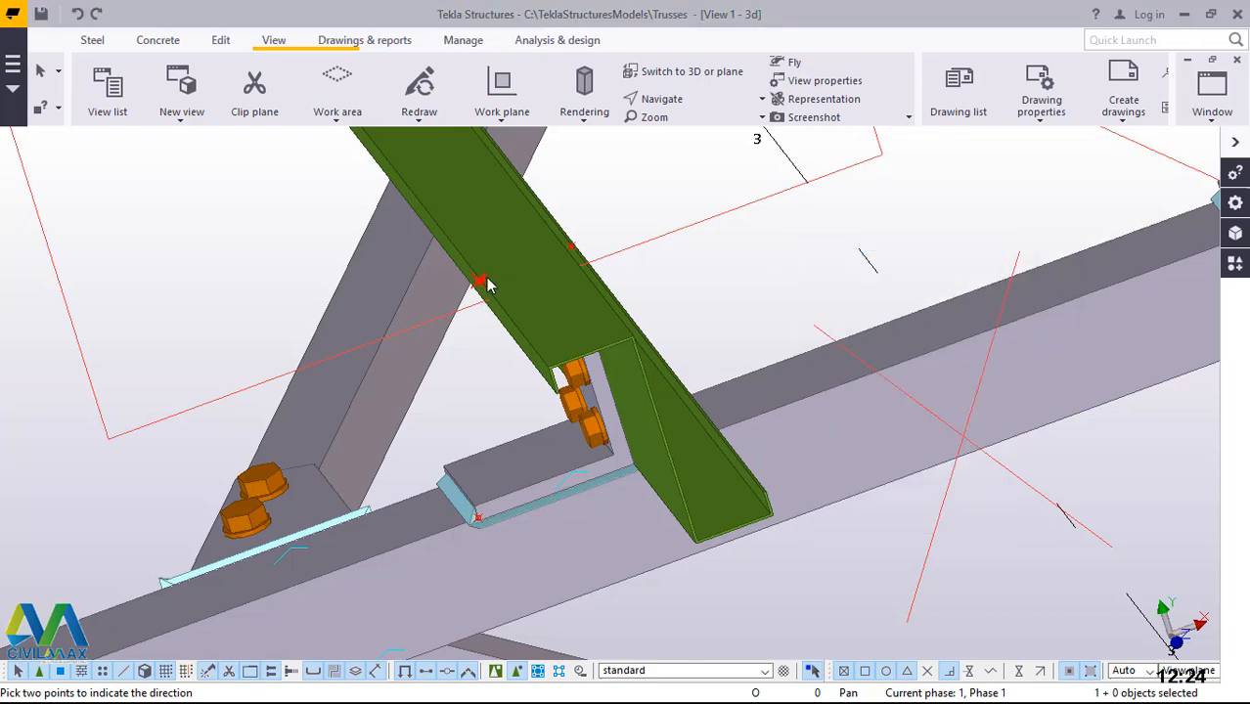
Set the work plane to the side face of the horizontal bottom chord below the valley joint with the Work plane tool
scroll(484, 282, up, 5)
scroll(501, 292, up, 3)
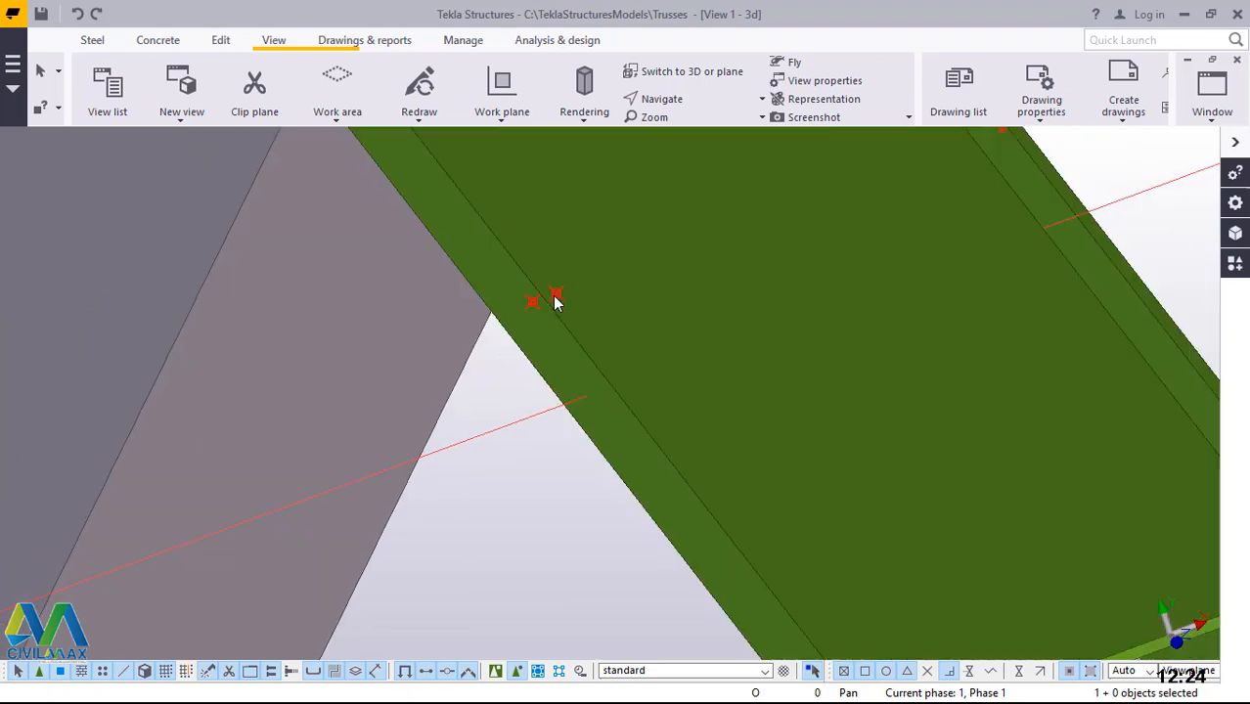
scroll(557, 301, up, 2)
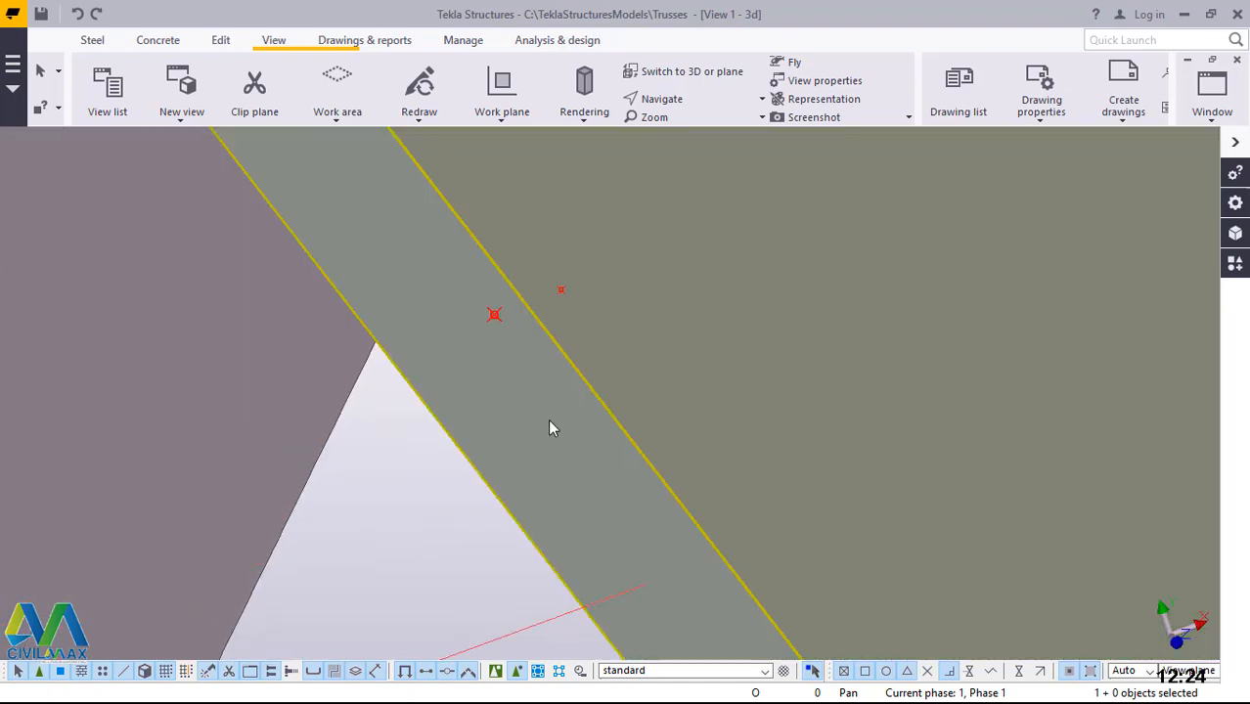
scroll(426, 312, down, 3)
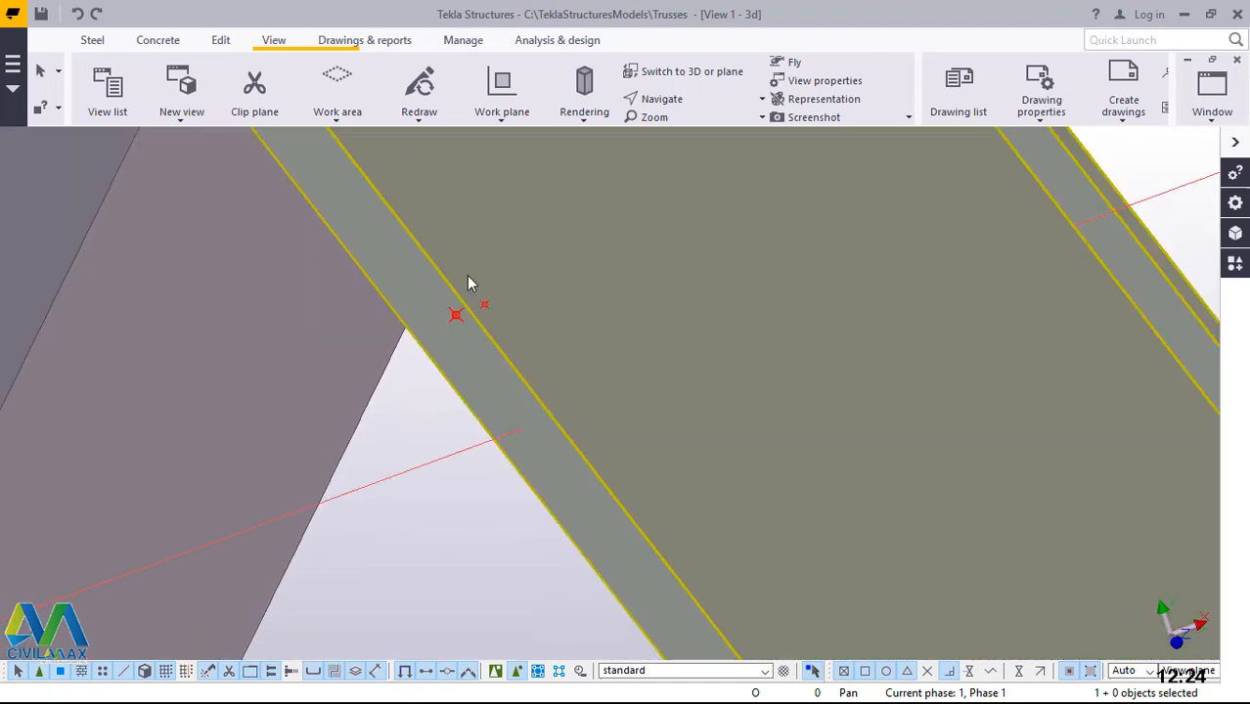
scroll(468, 282, down, 5)
scroll(493, 314, down, 3)
scroll(495, 323, down, 2)
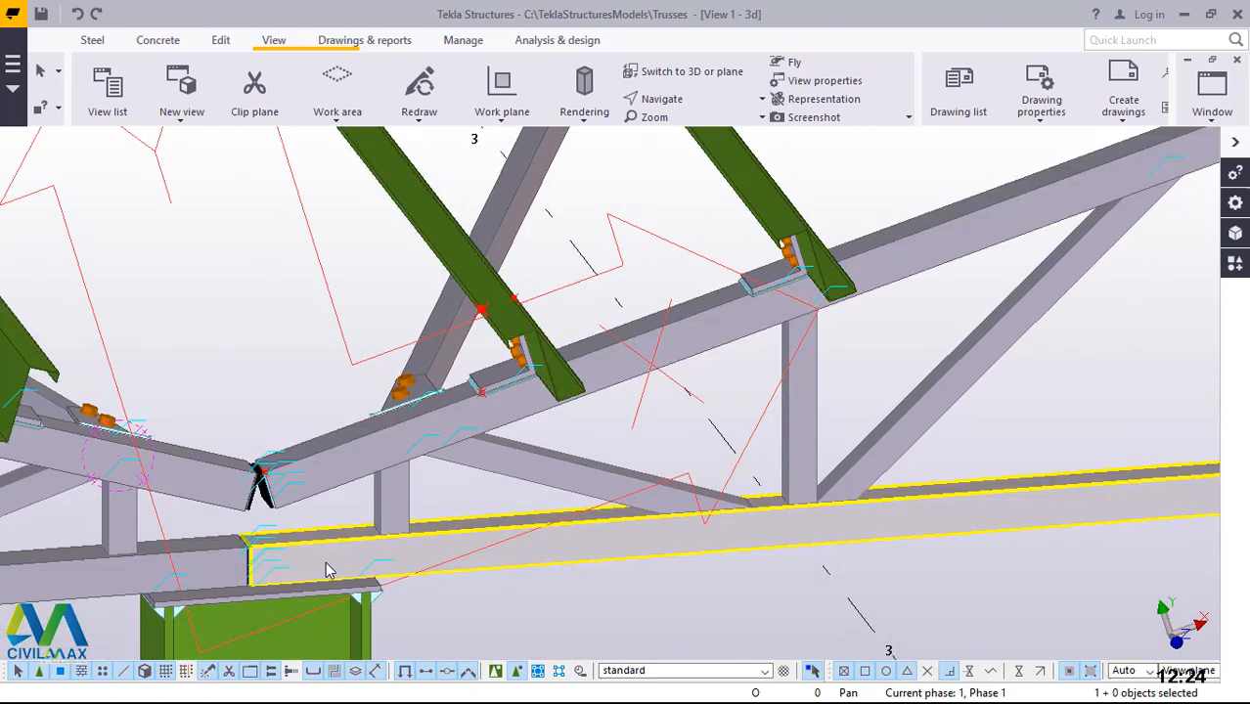
scroll(427, 450, down, 2)
scroll(365, 537, down, 2)
scroll(342, 533, up, 3)
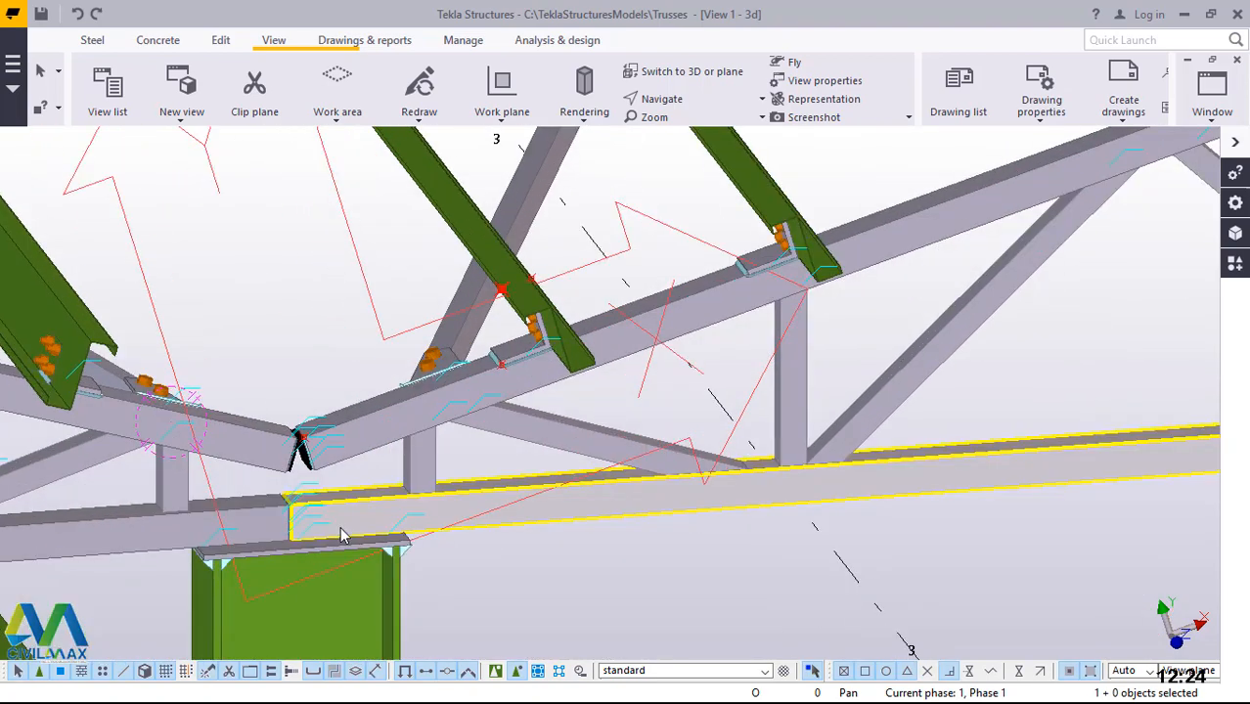
click(503, 120)
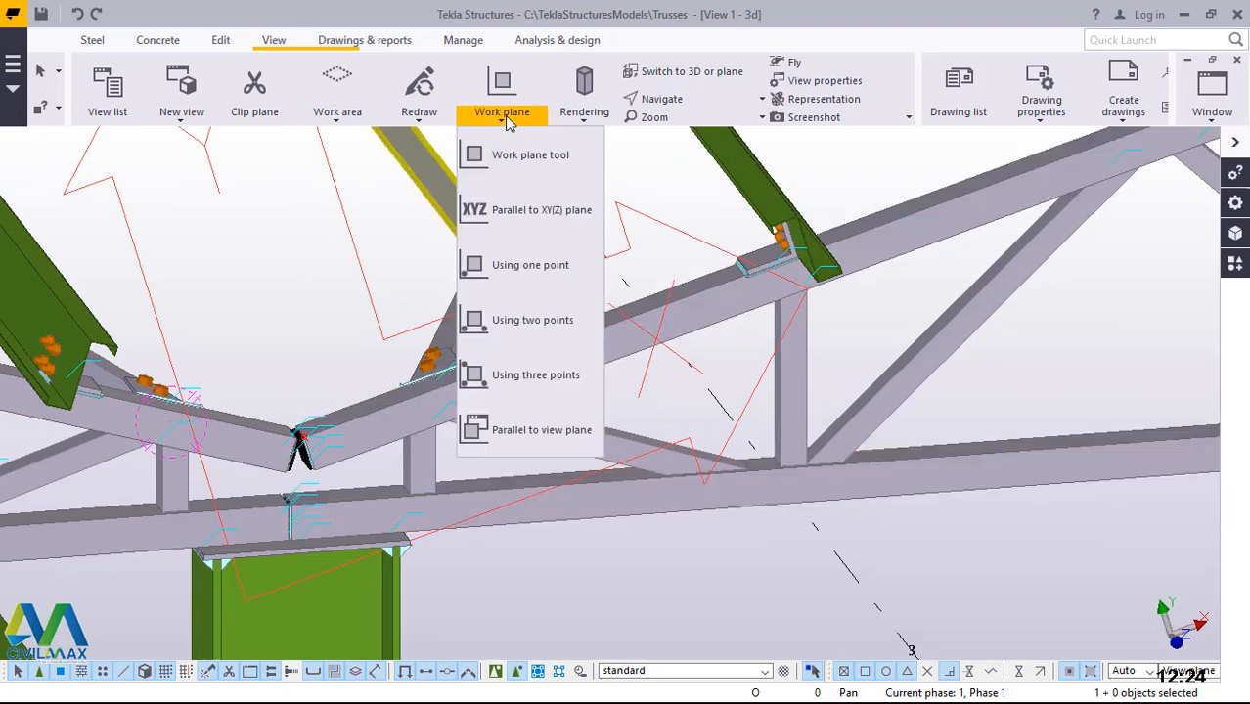
click(518, 158)
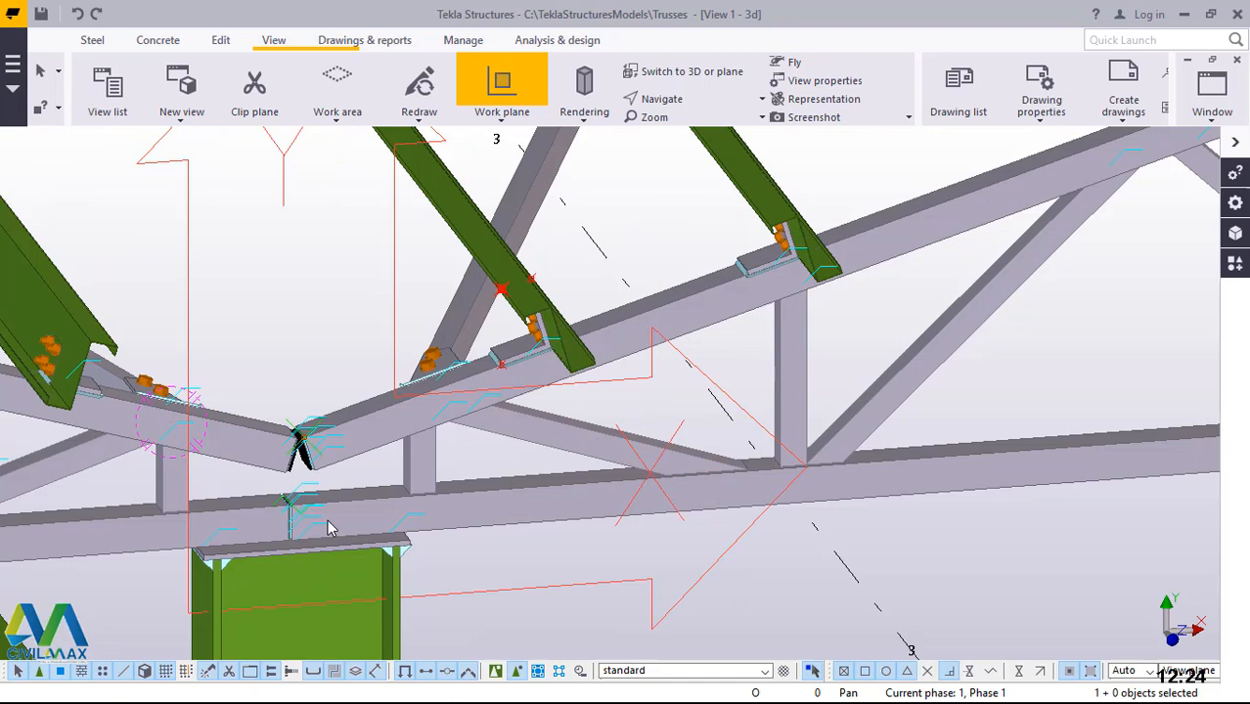
right_click(279, 272)
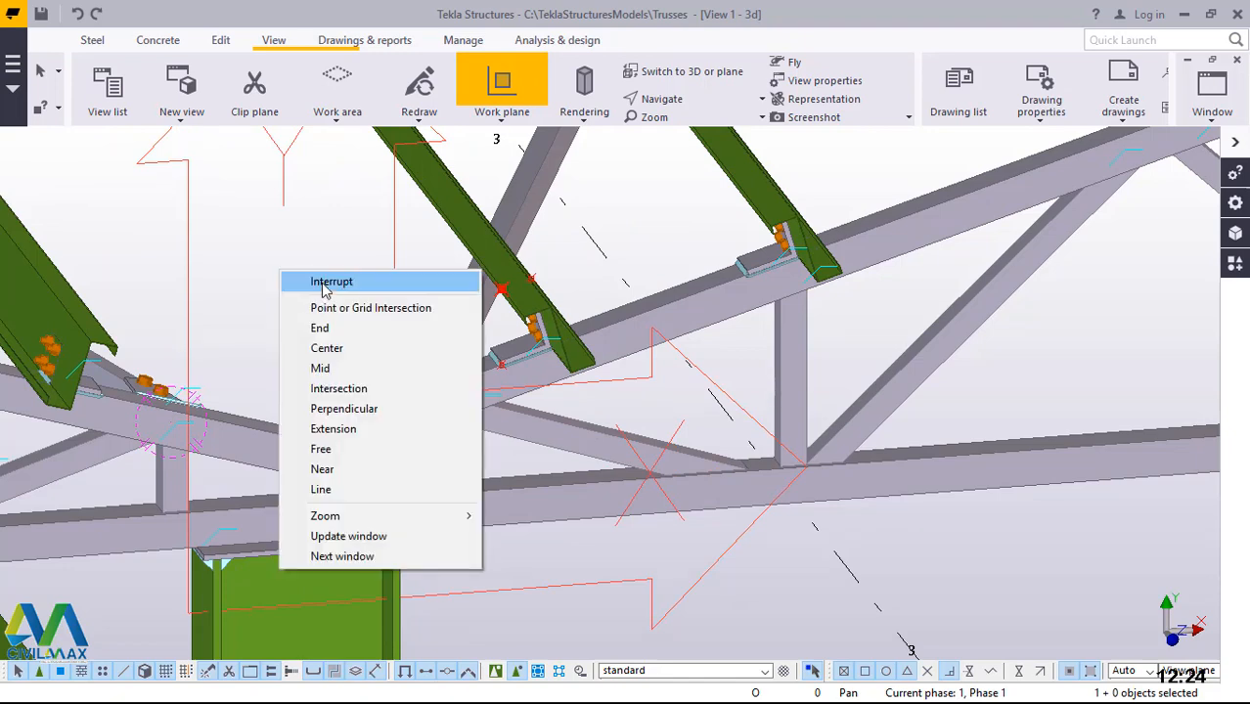
click(329, 281)
Try a linear move of the newly copied point on the purlin with dX 0, dY 3 and dZ 0
scroll(472, 286, up, 5)
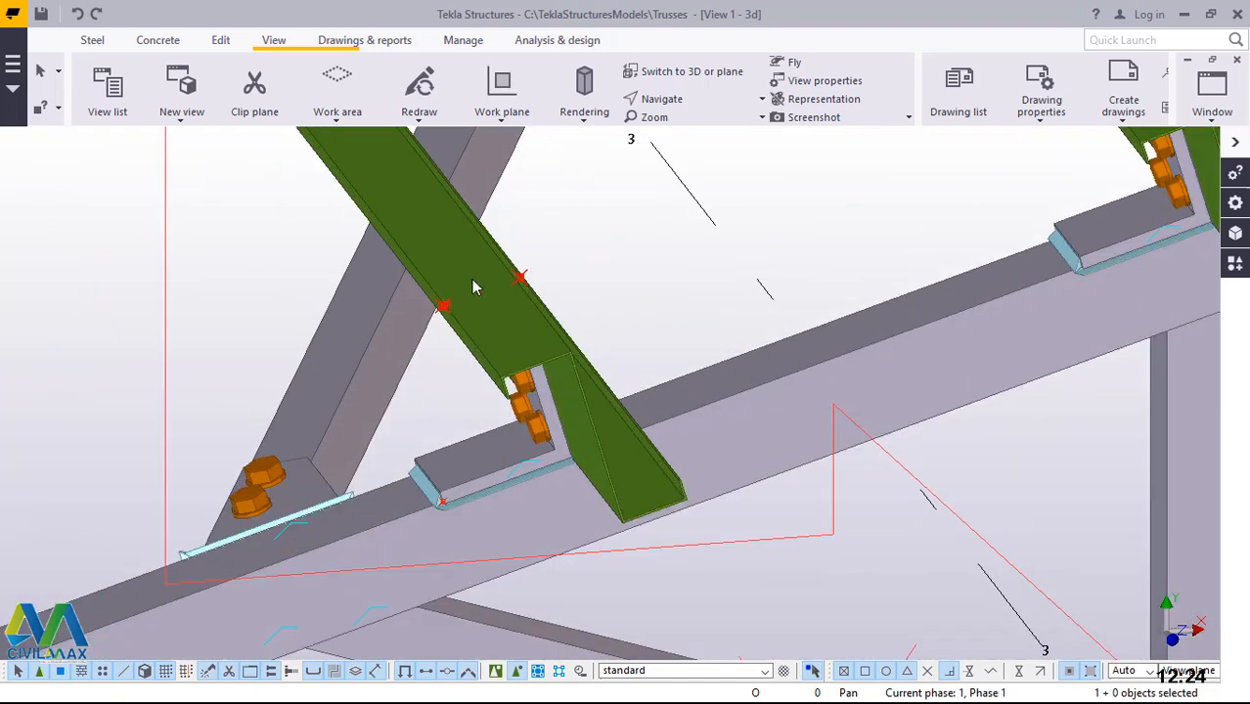
scroll(445, 313, up, 6)
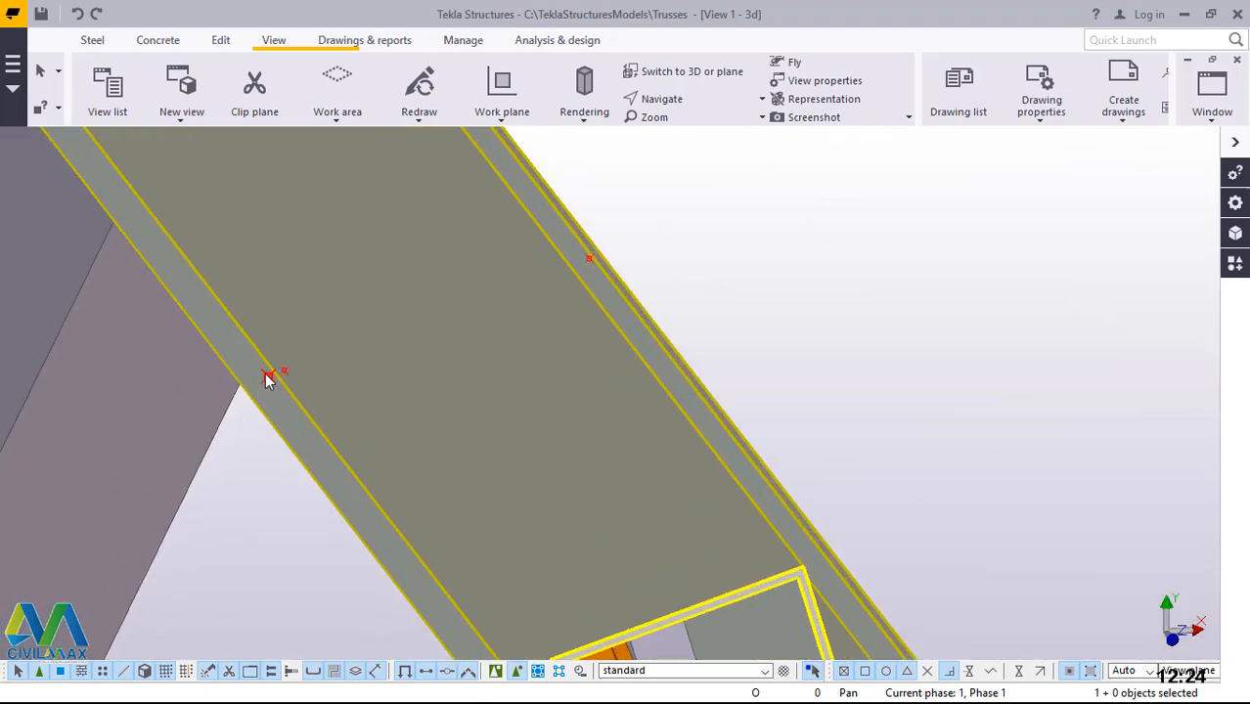
scroll(266, 377, up, 3)
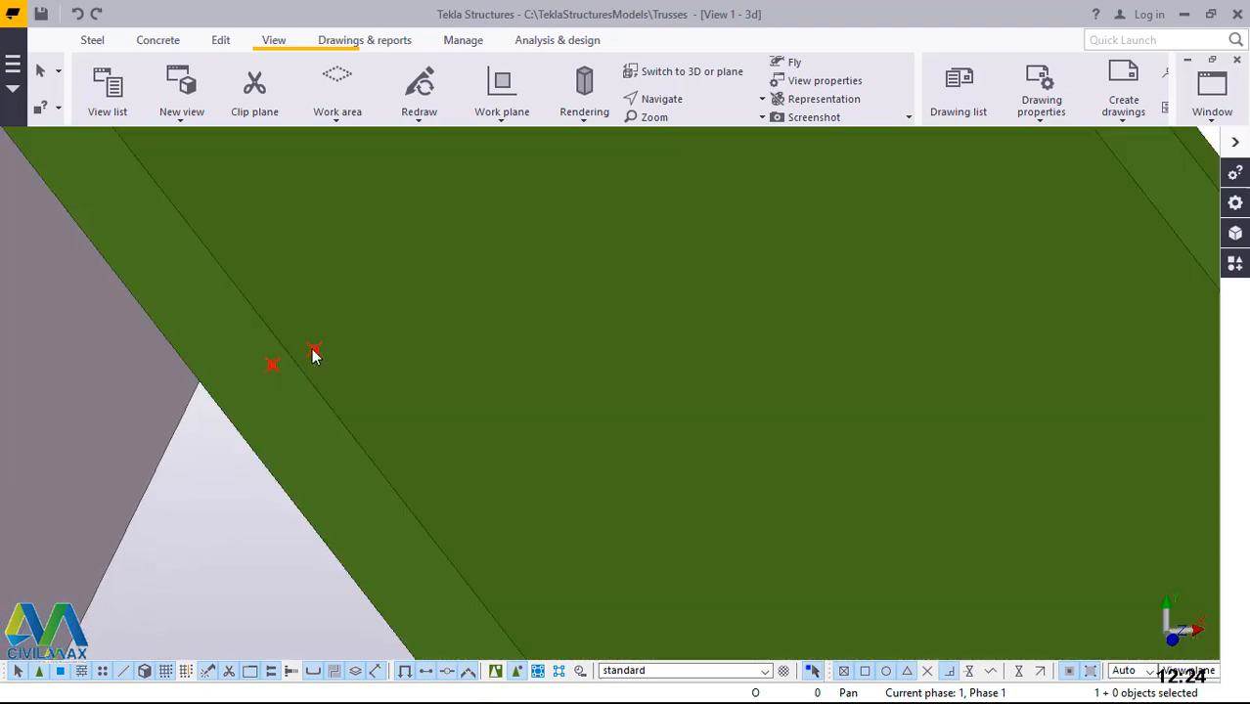
right_click(313, 352)
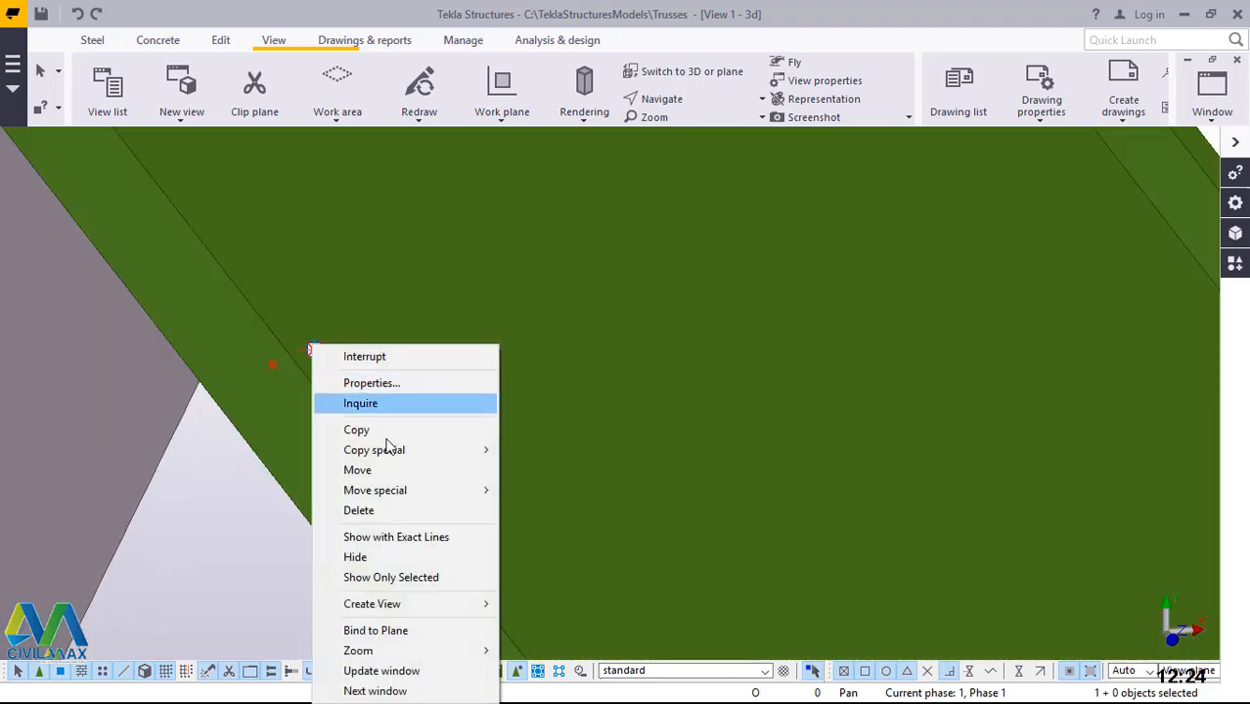
mouse_move(391, 498)
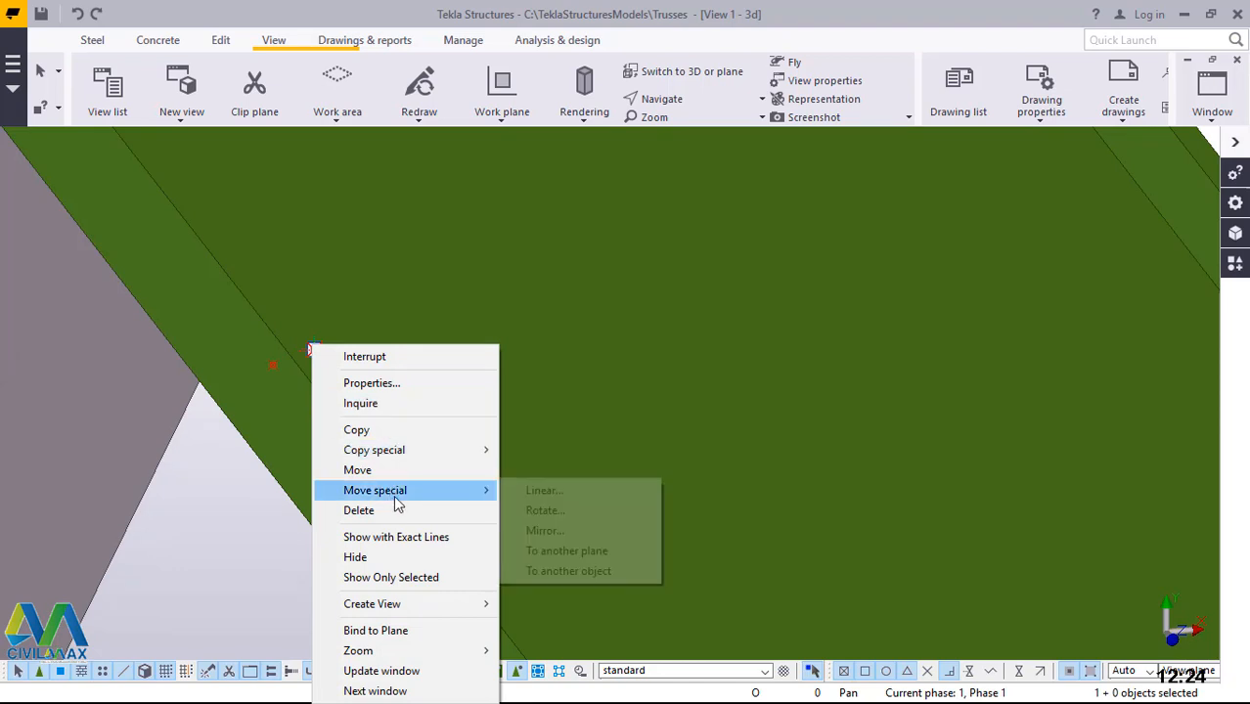
click(566, 496)
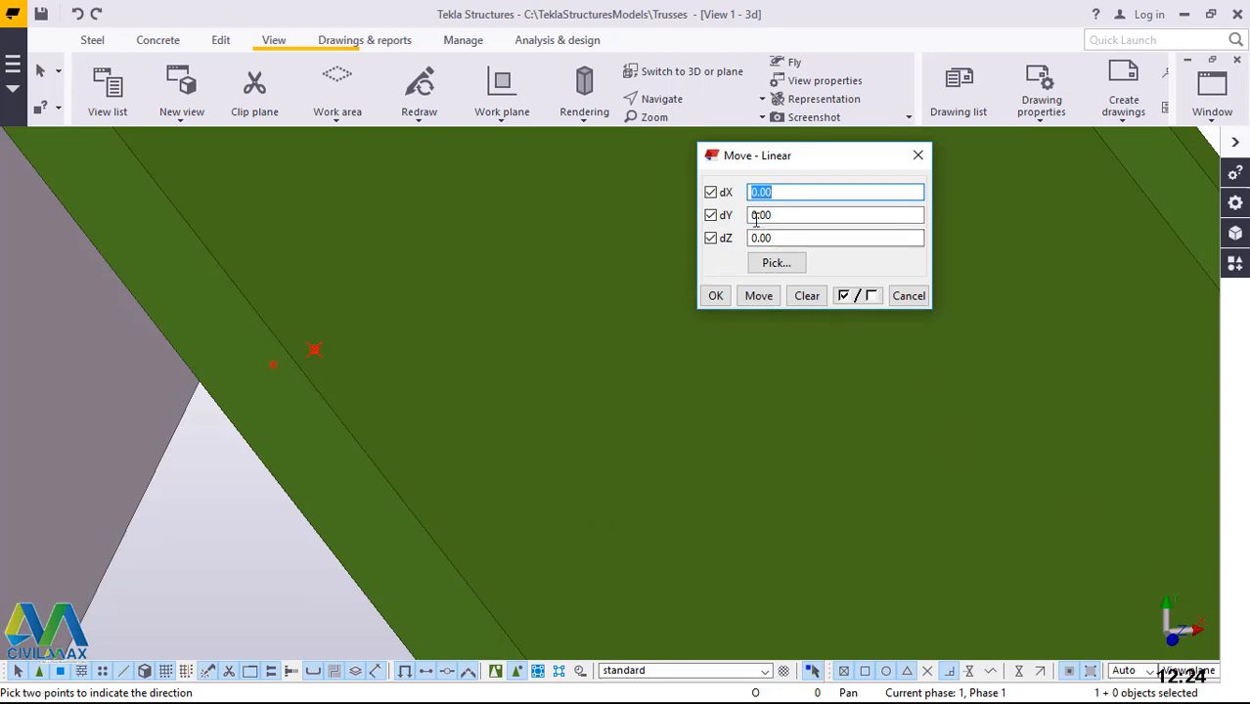
drag(779, 215, 751, 215)
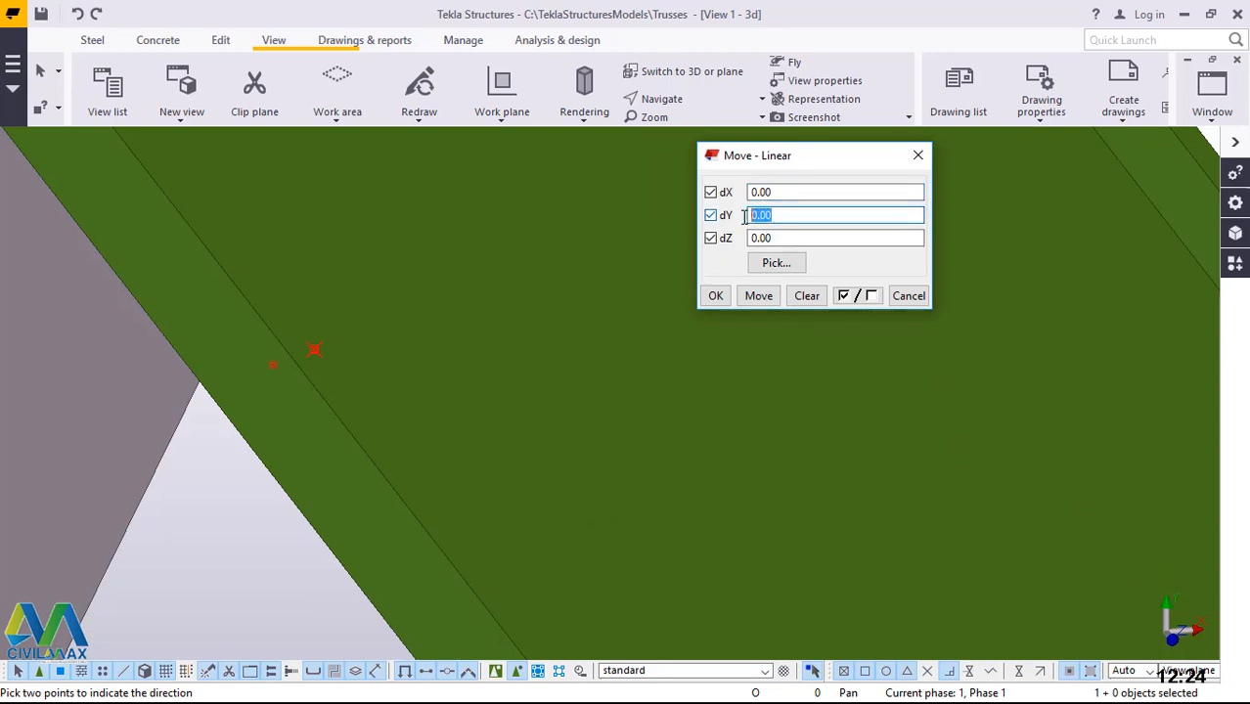
text(30)
click(757, 296)
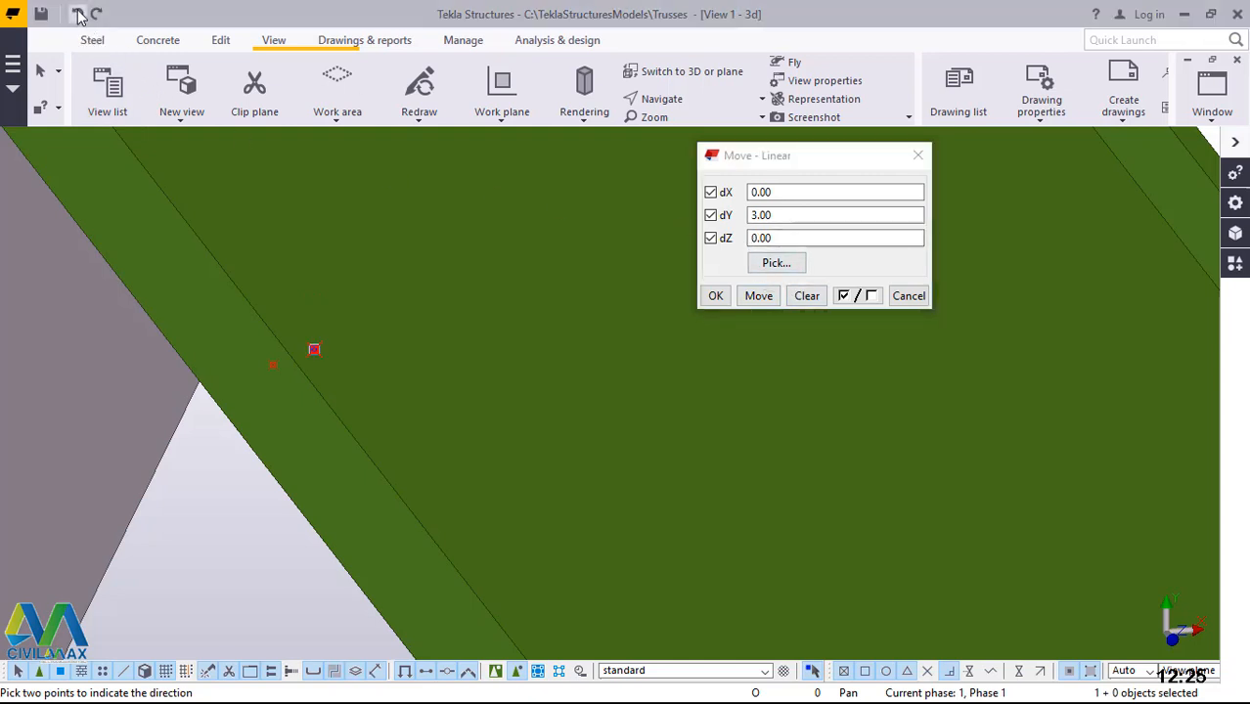
Move the newly copied point linearly in the negative Y direction onto the purlin's inner edge line, keeping dX and dZ at 0
click(753, 216)
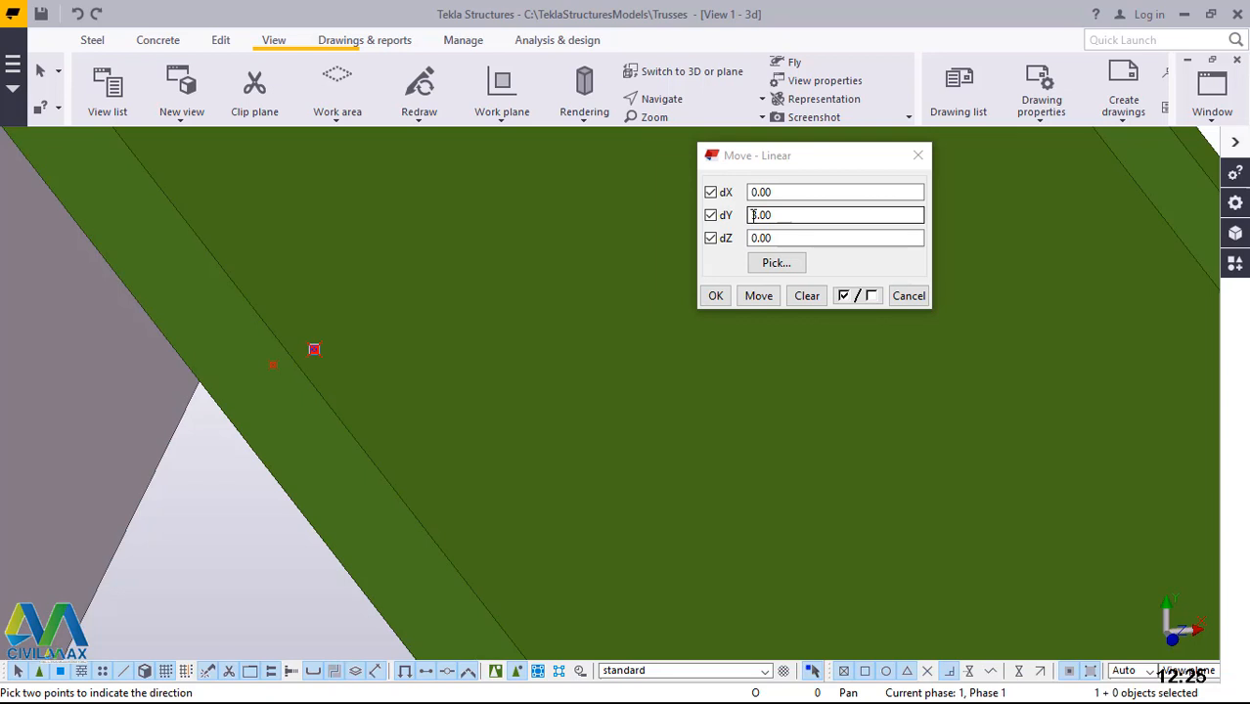
click(753, 215)
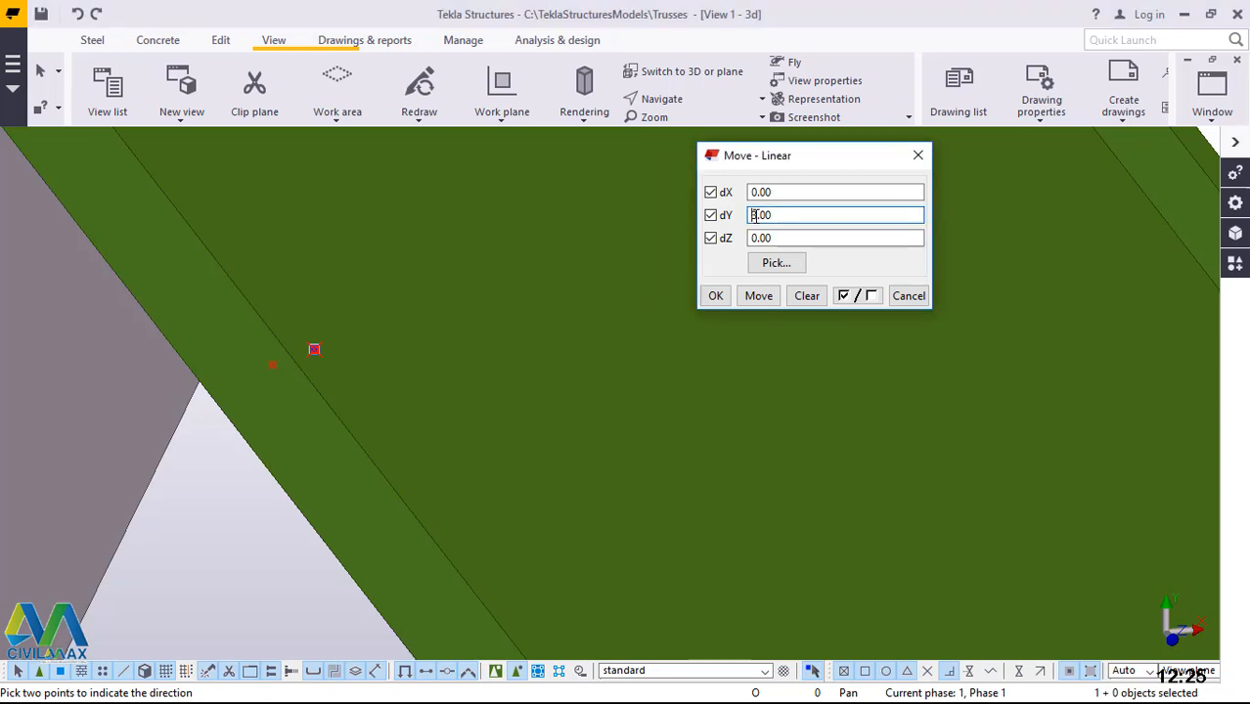
click(760, 295)
click(715, 296)
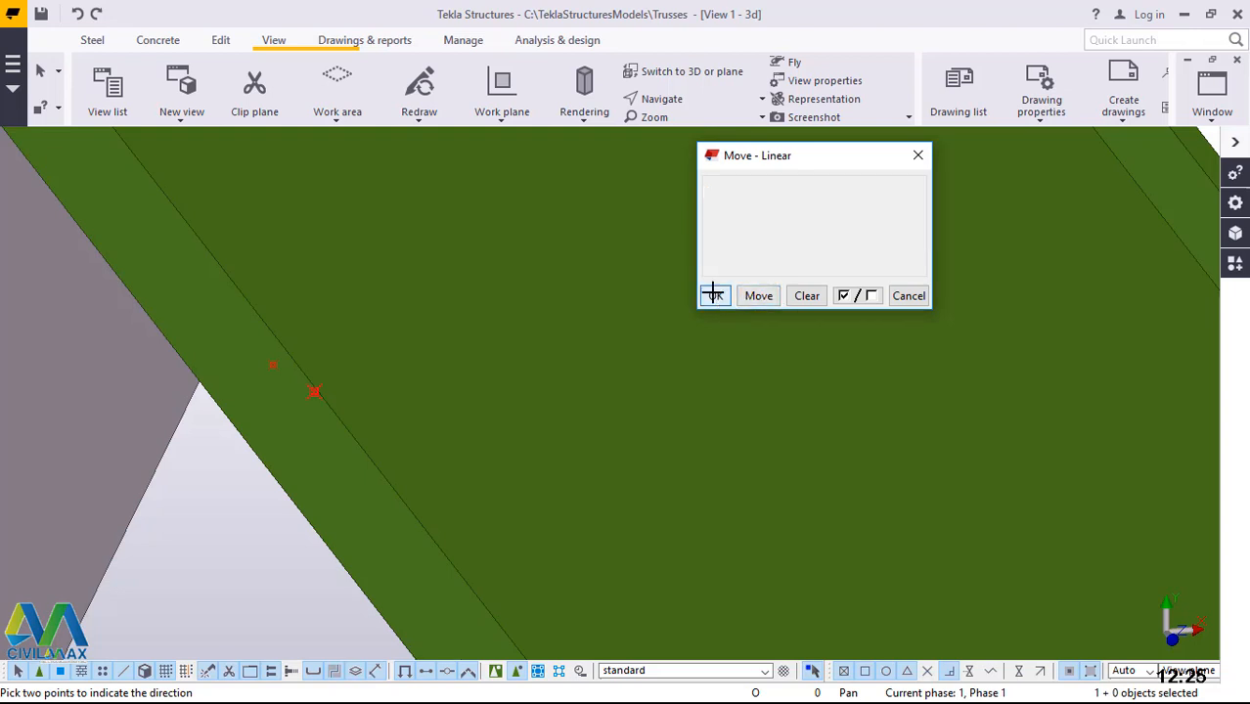
right_click(457, 248)
click(507, 260)
scroll(496, 265, down, 5)
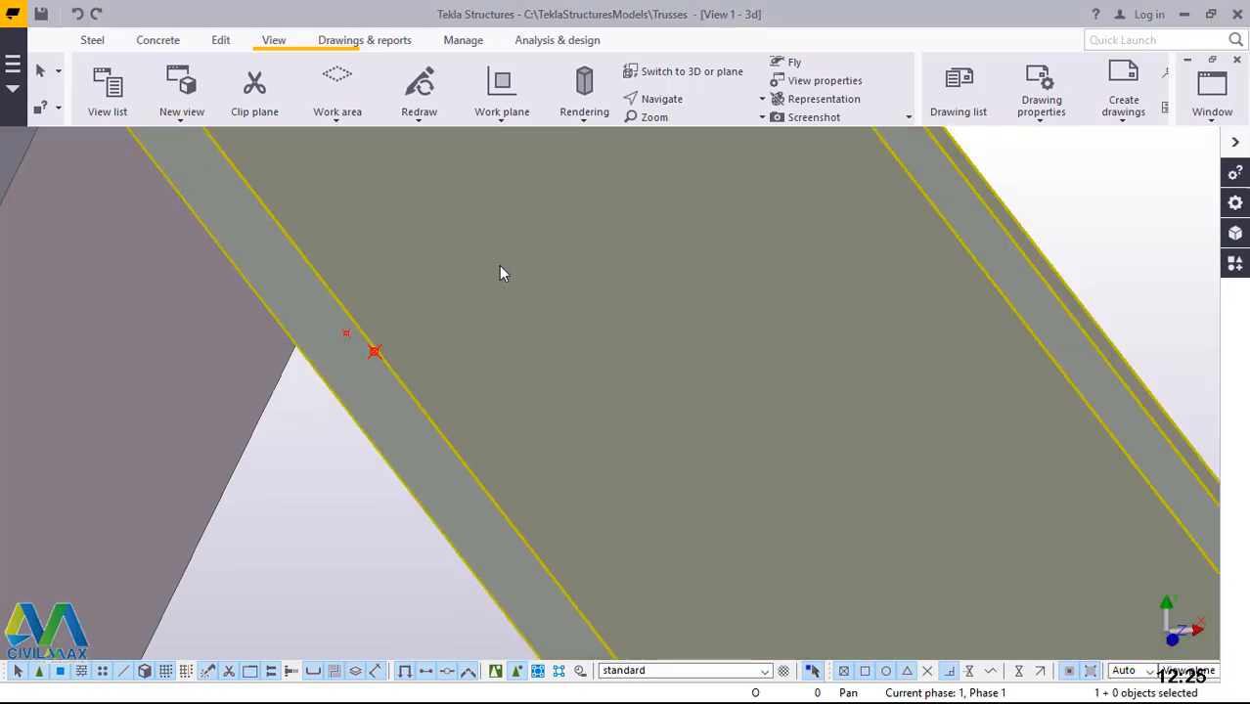
scroll(483, 302, down, 3)
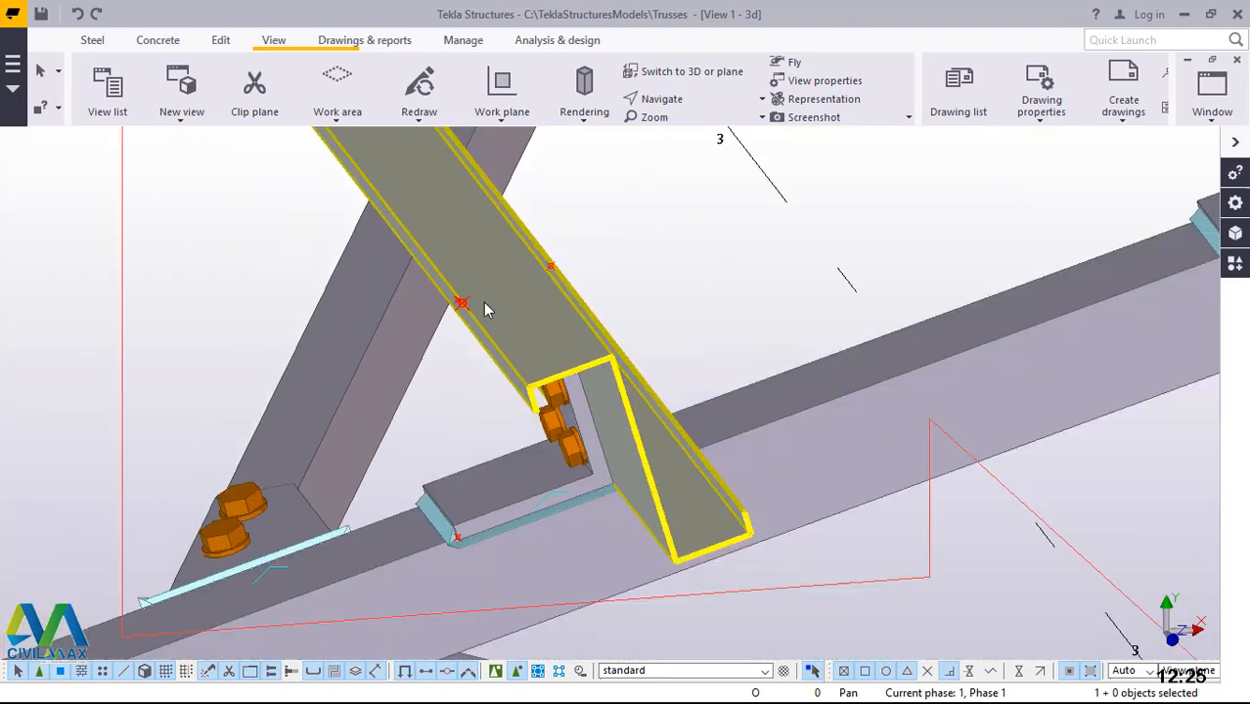
scroll(492, 329, up, 6)
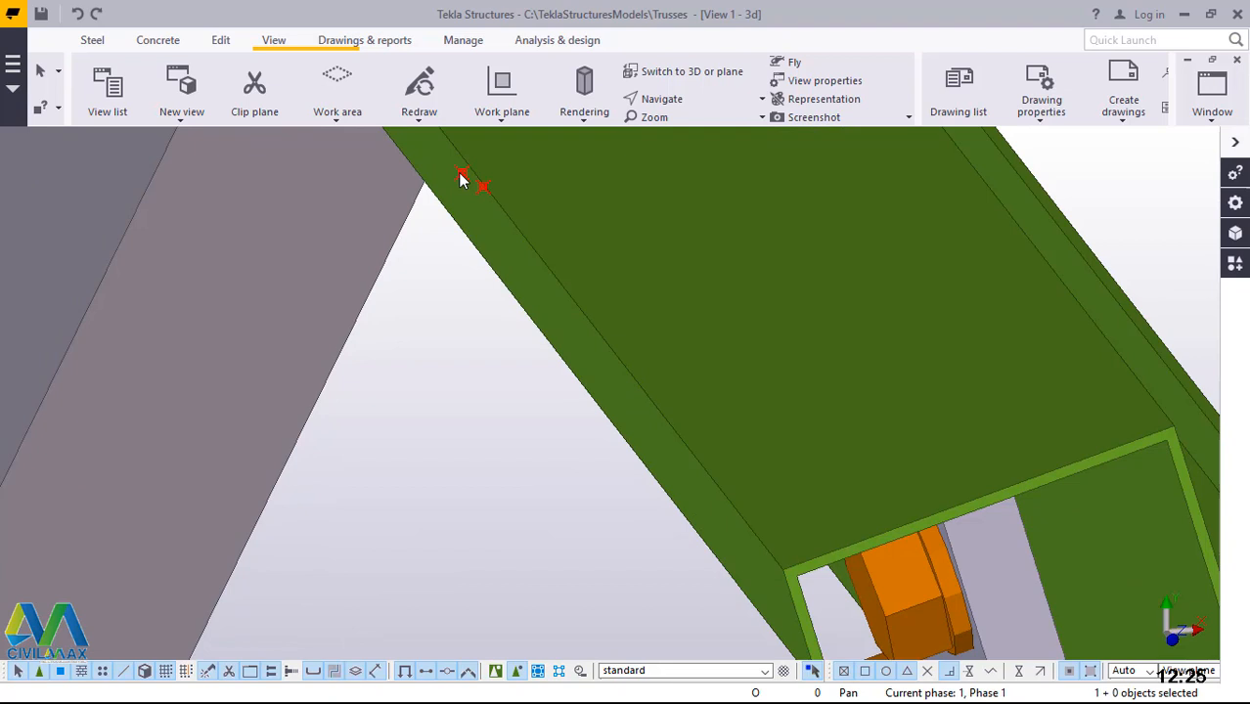
right_click(462, 176)
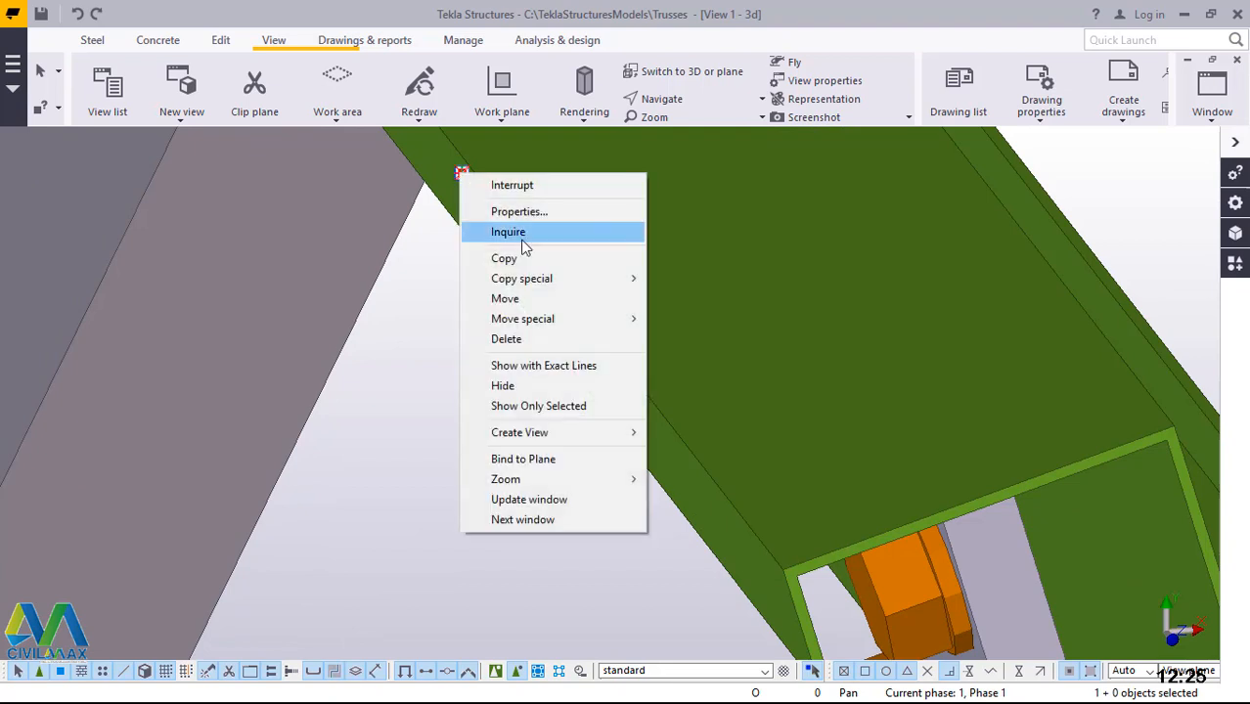
click(504, 258)
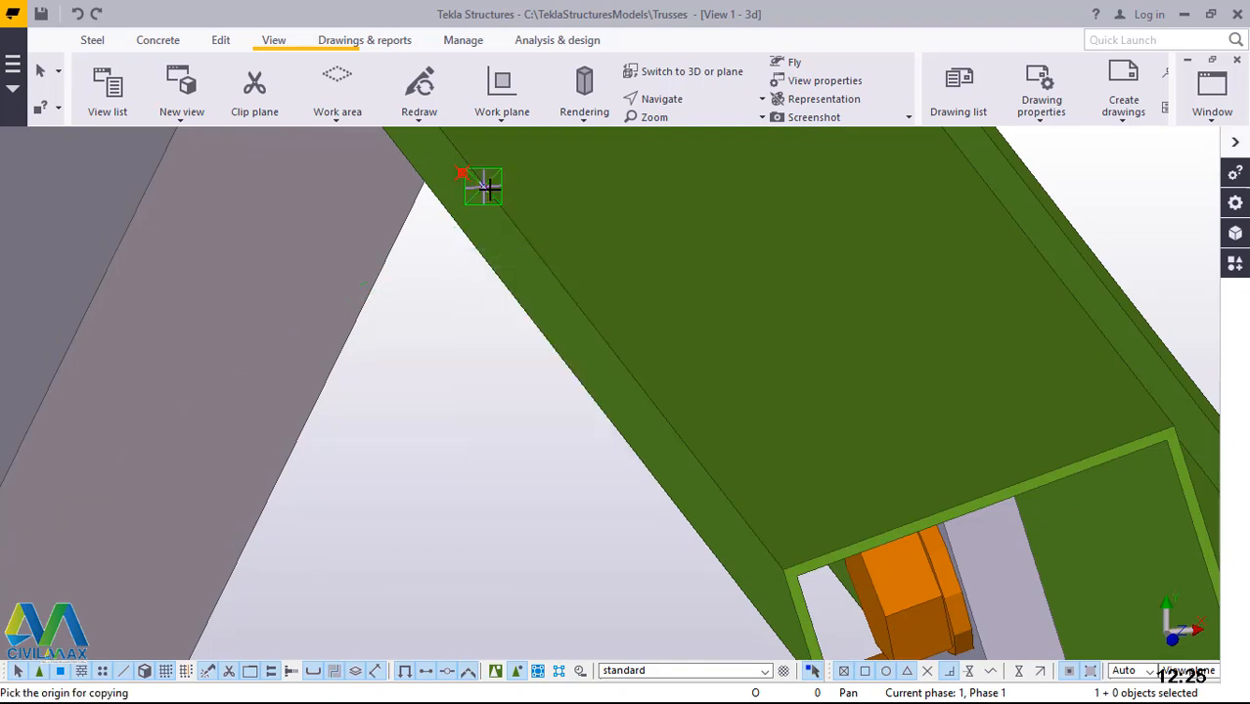
scroll(484, 185, up, 3)
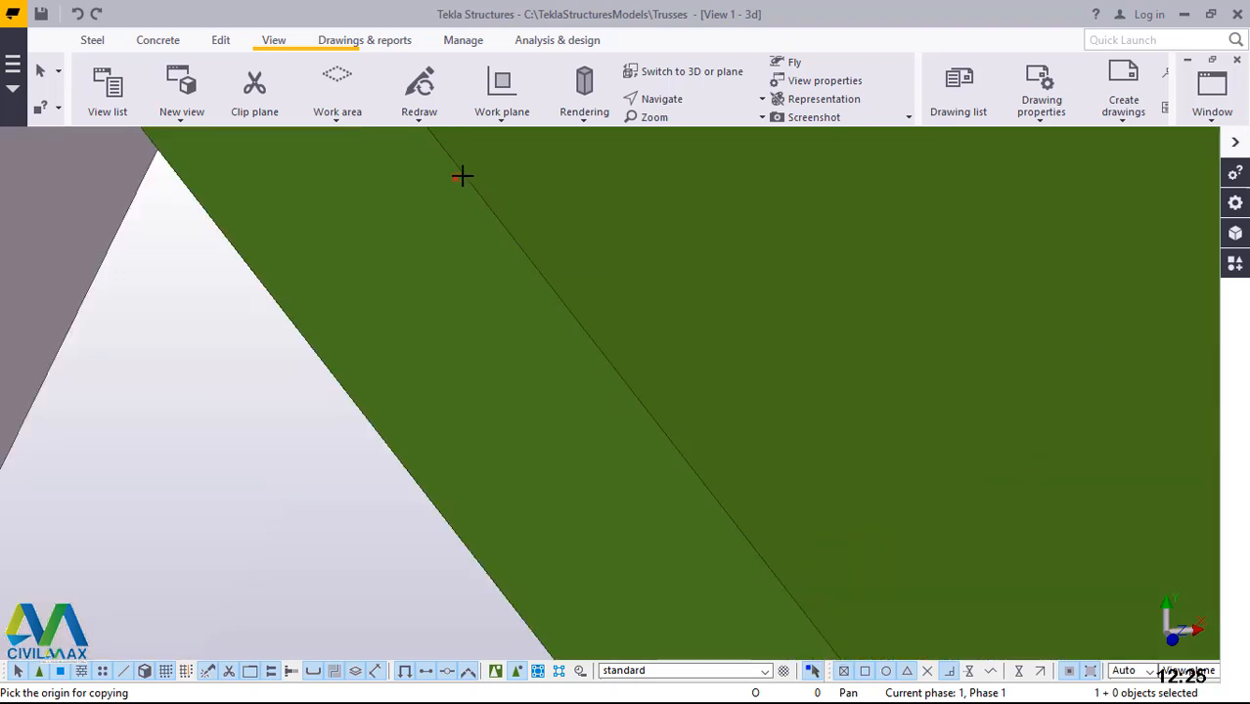
scroll(452, 174, up, 2)
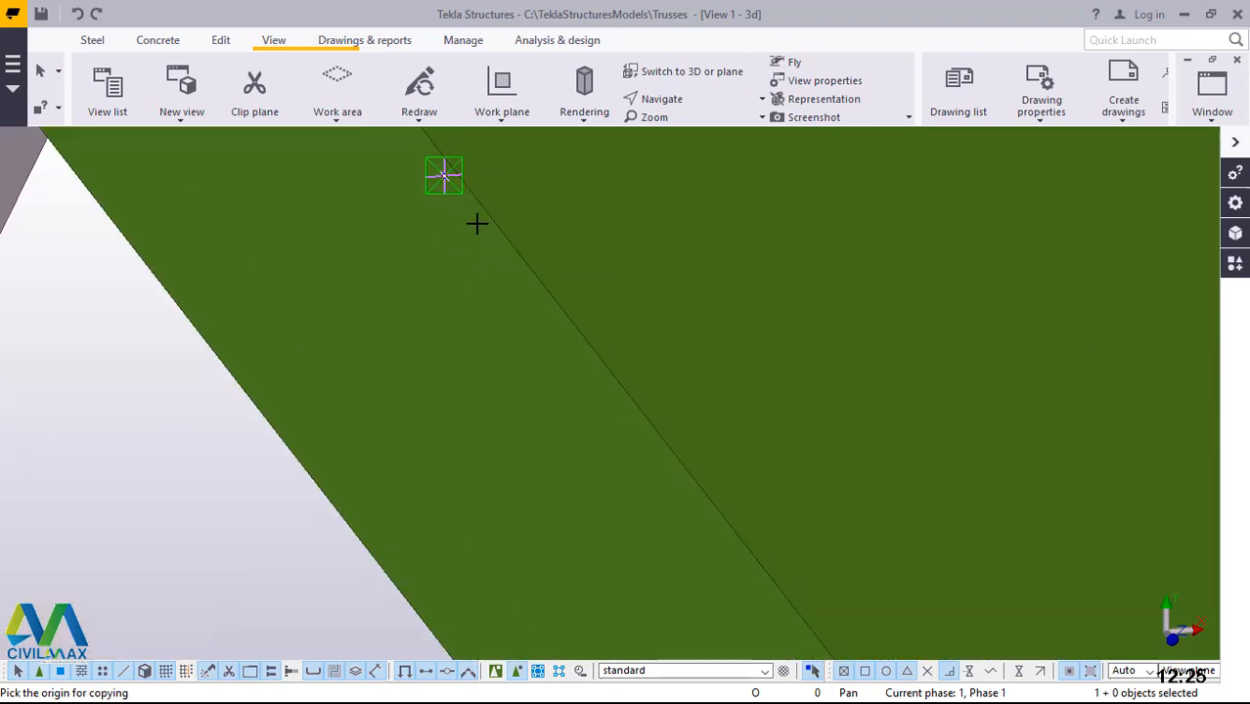
scroll(477, 220, down, 2)
scroll(468, 203, down, 3)
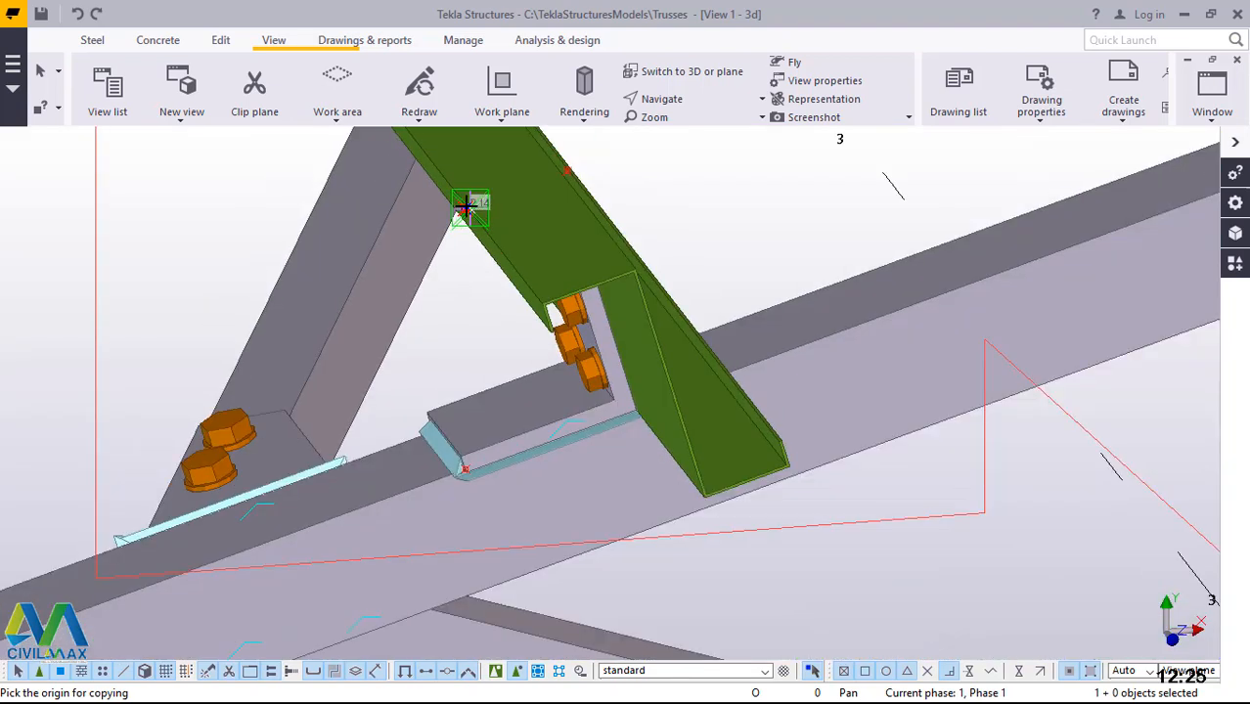
scroll(460, 468, up, 3)
click(462, 471)
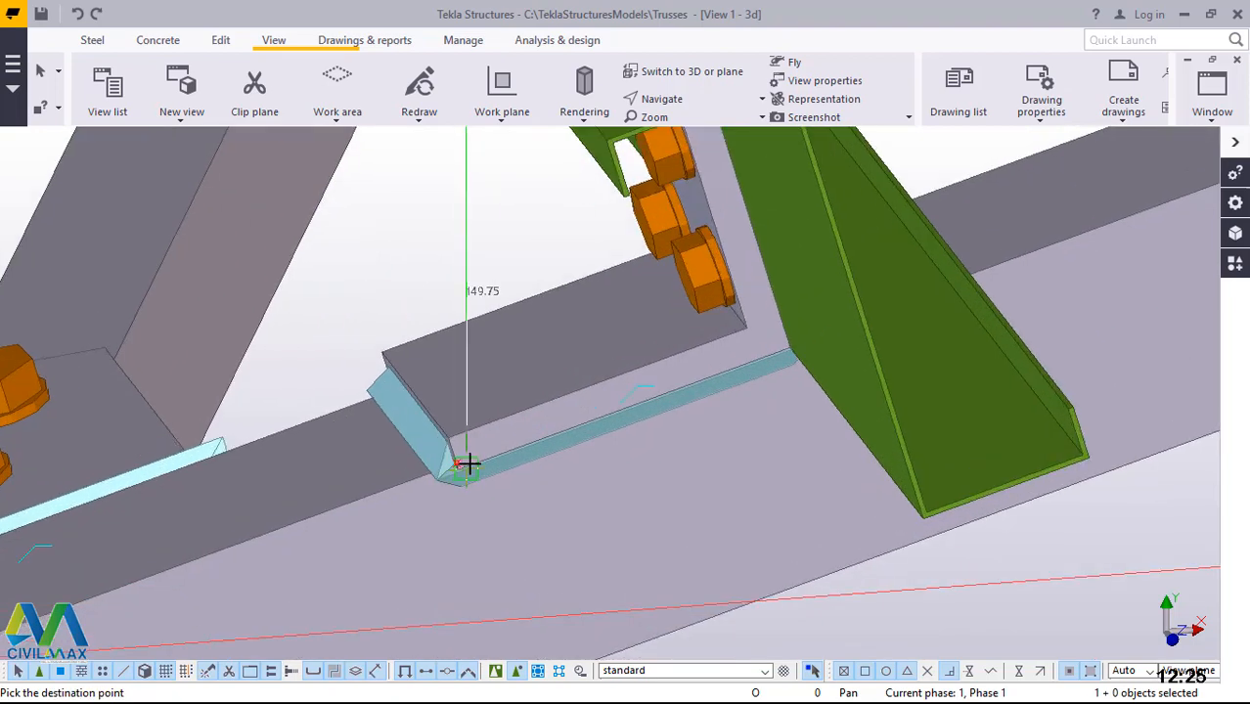
scroll(474, 458, up, 3)
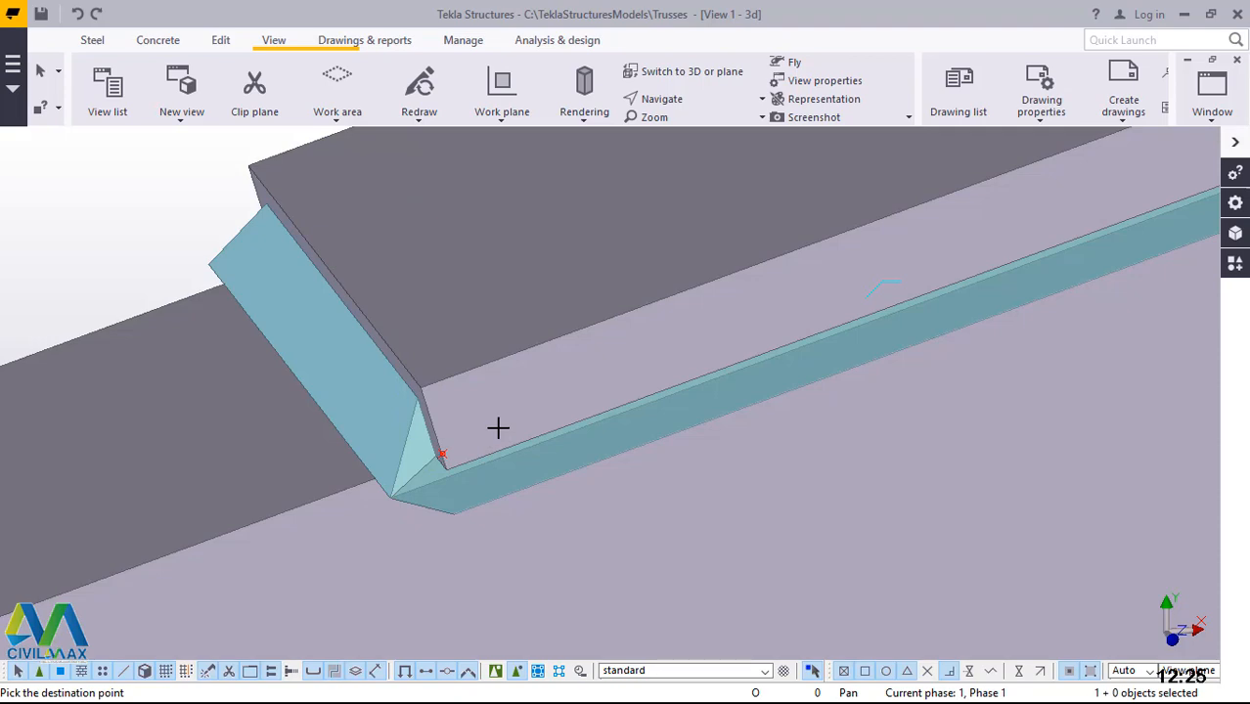
click(501, 428)
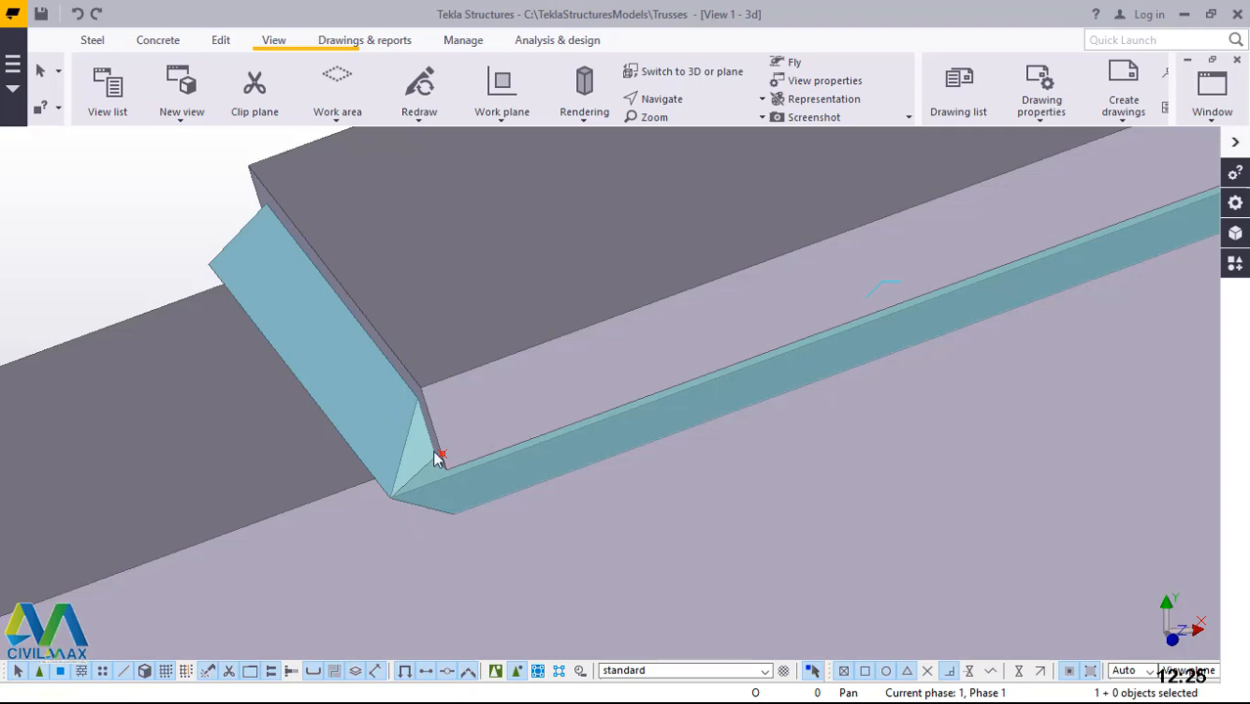
Align the work plane with the side face of the sloping top chord using the Work plane tool
scroll(437, 460, down, 5)
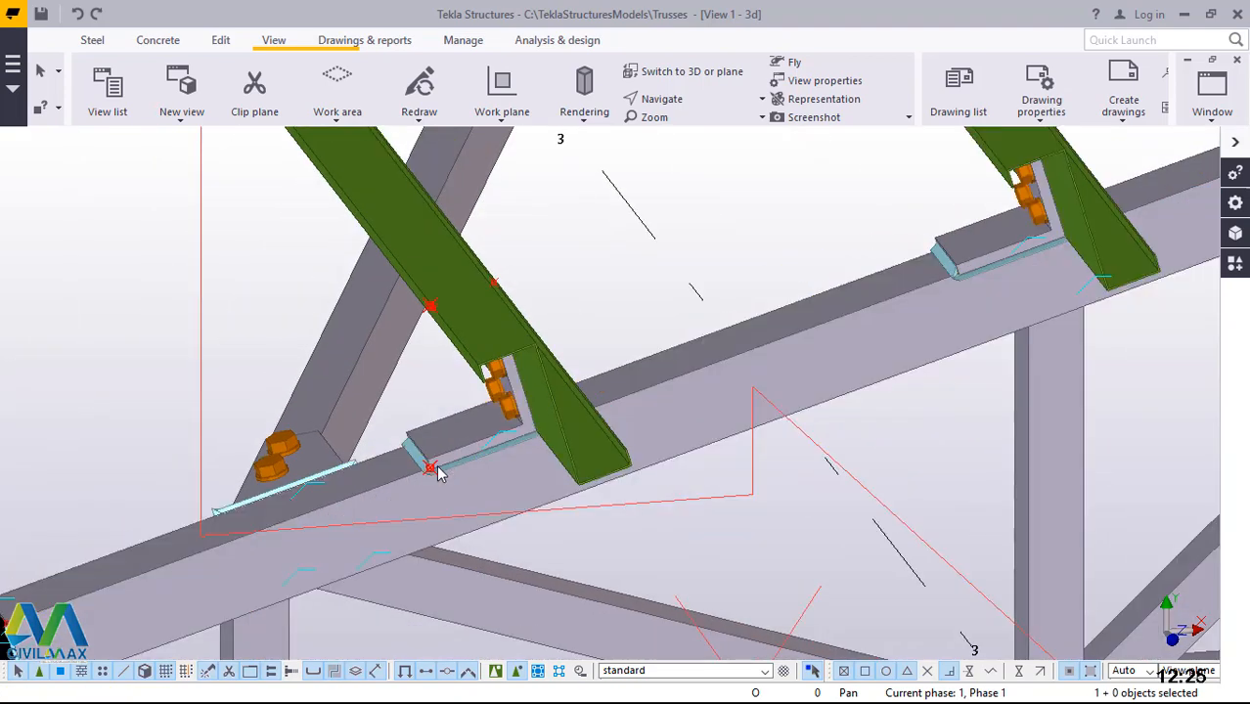
scroll(437, 472, up, 2)
scroll(437, 472, up, 1)
scroll(426, 467, down, 3)
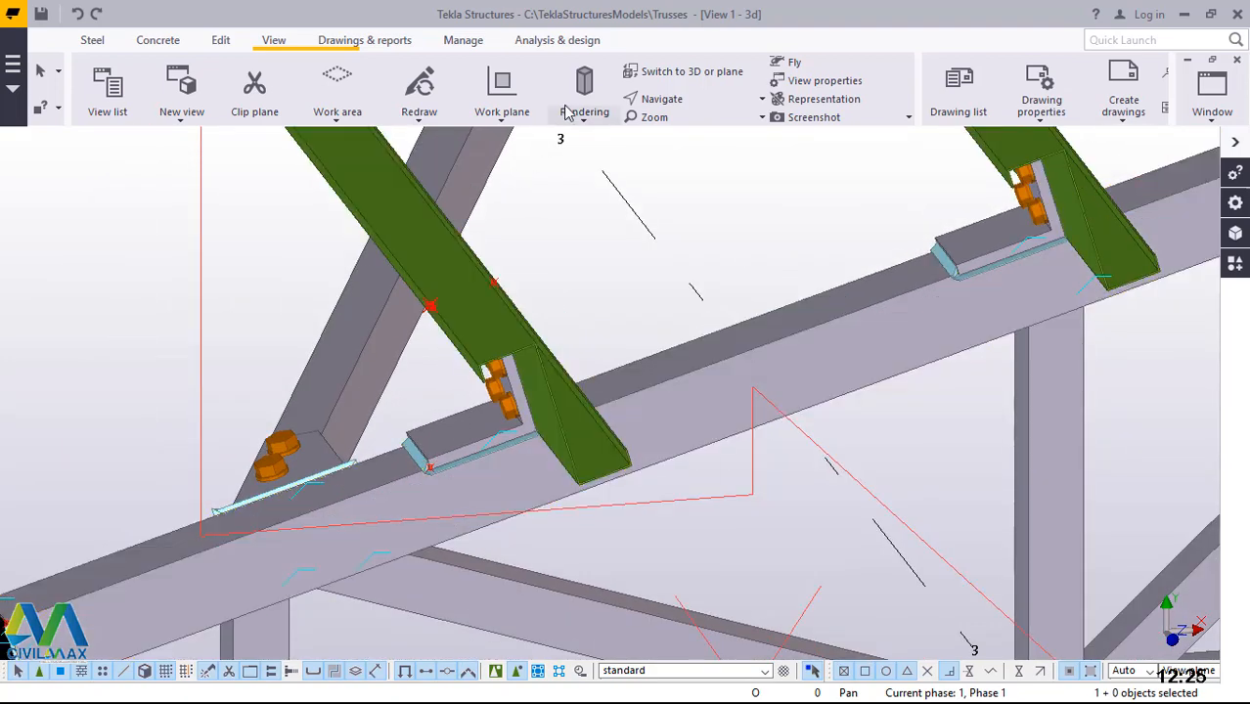
click(499, 121)
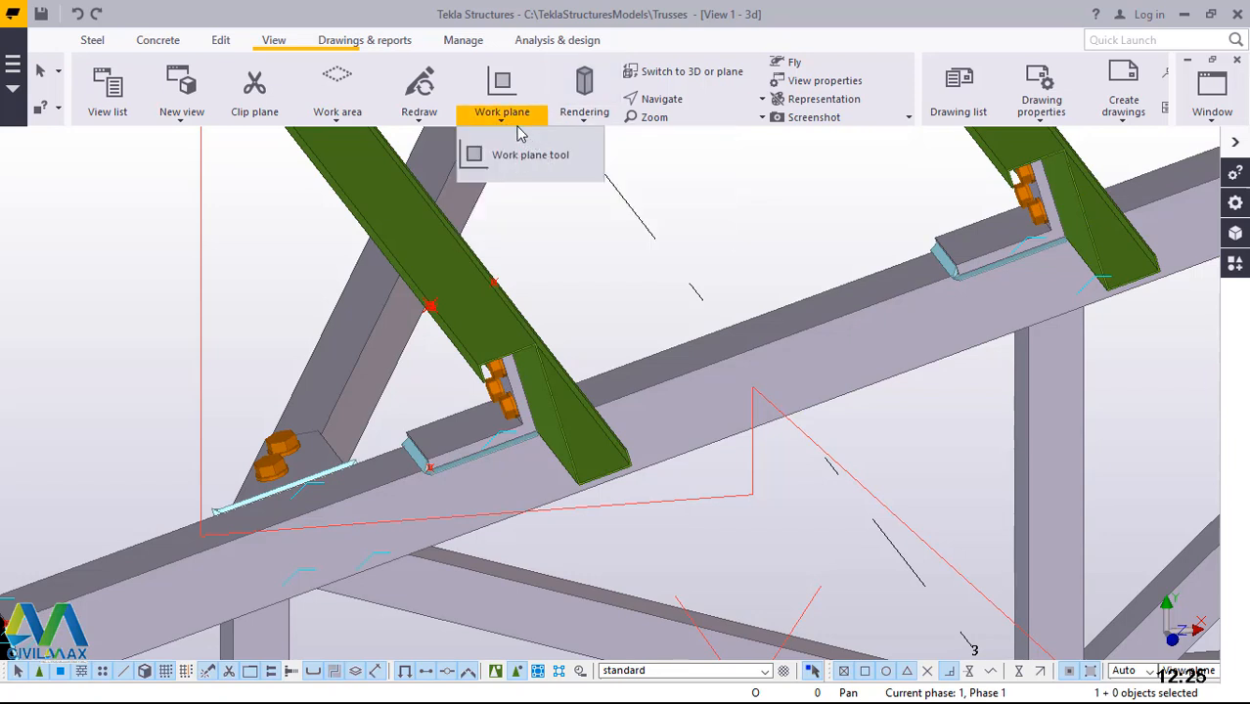
click(504, 124)
click(505, 124)
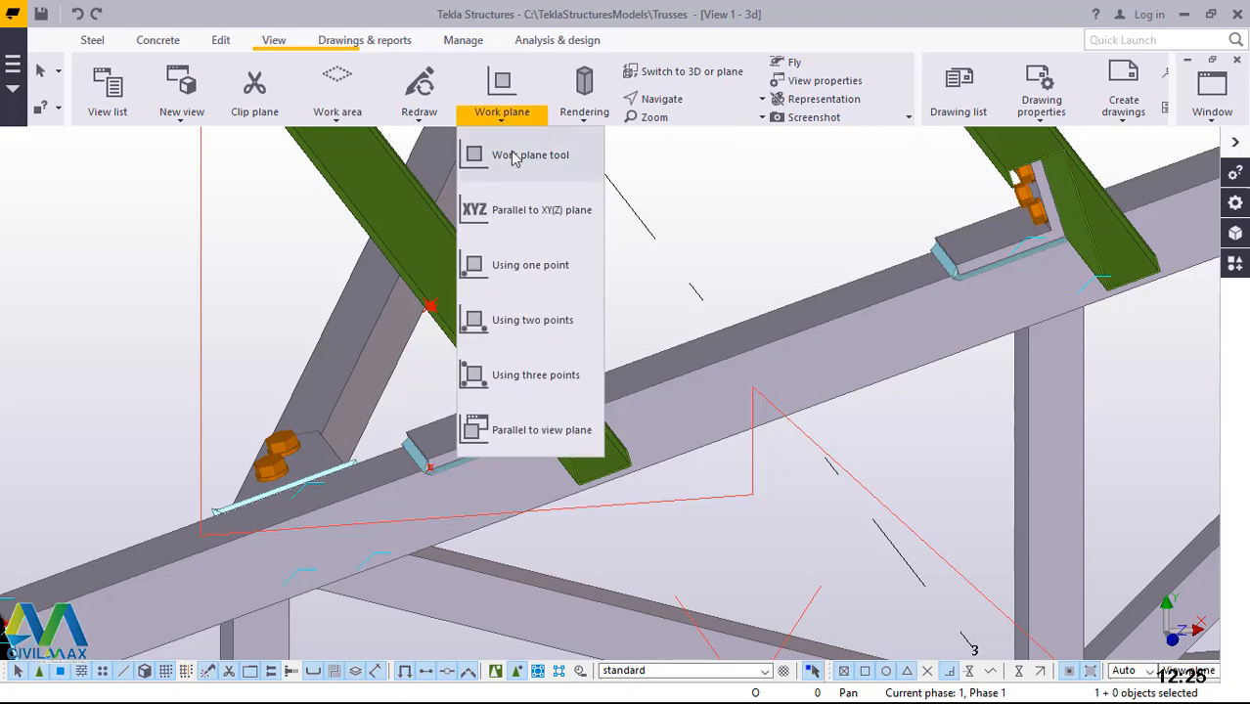
click(533, 436)
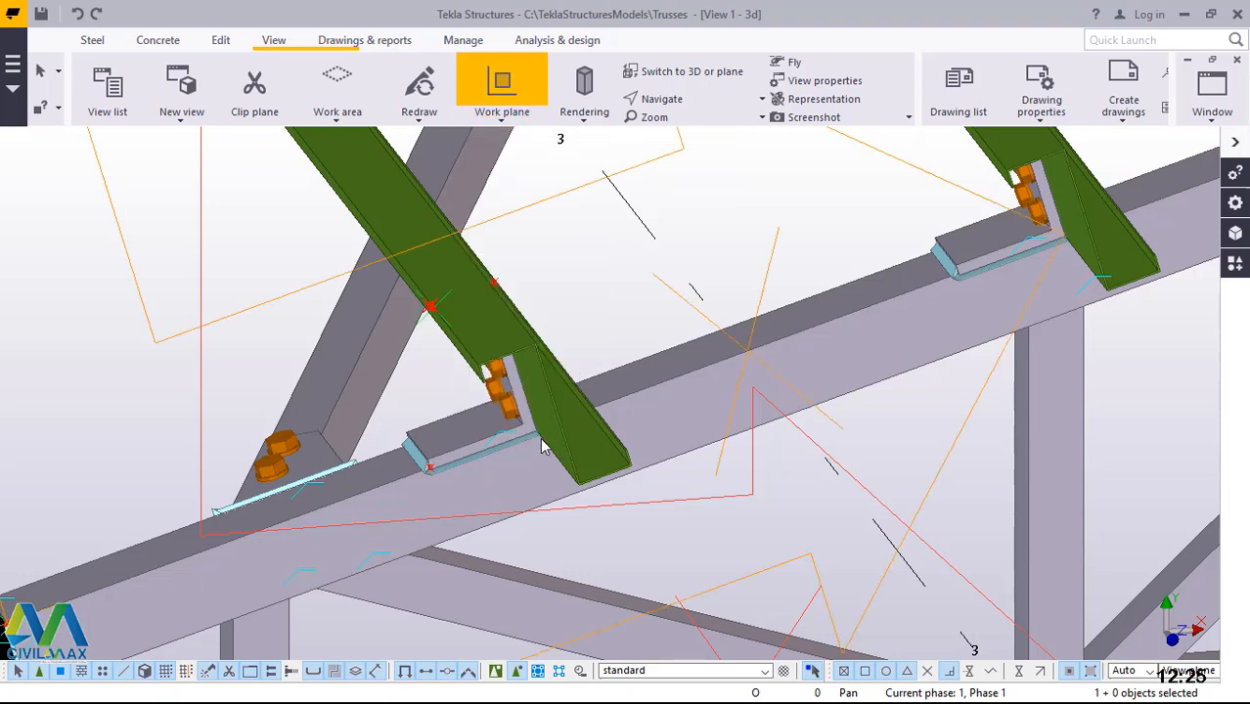
right_click(745, 201)
click(782, 210)
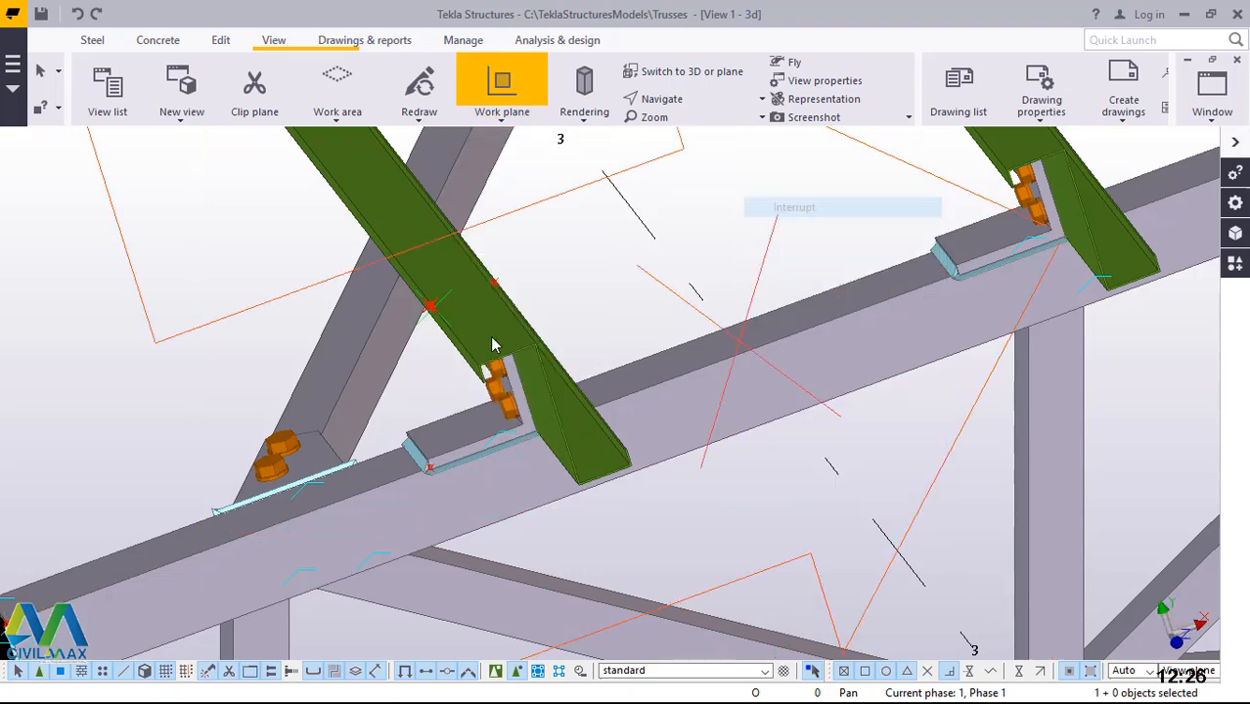
Make one linear copy of the point at the purlin cleat's lower corner with dX 3, dY 0 and dZ 0
scroll(428, 467, up, 2)
scroll(427, 468, up, 3)
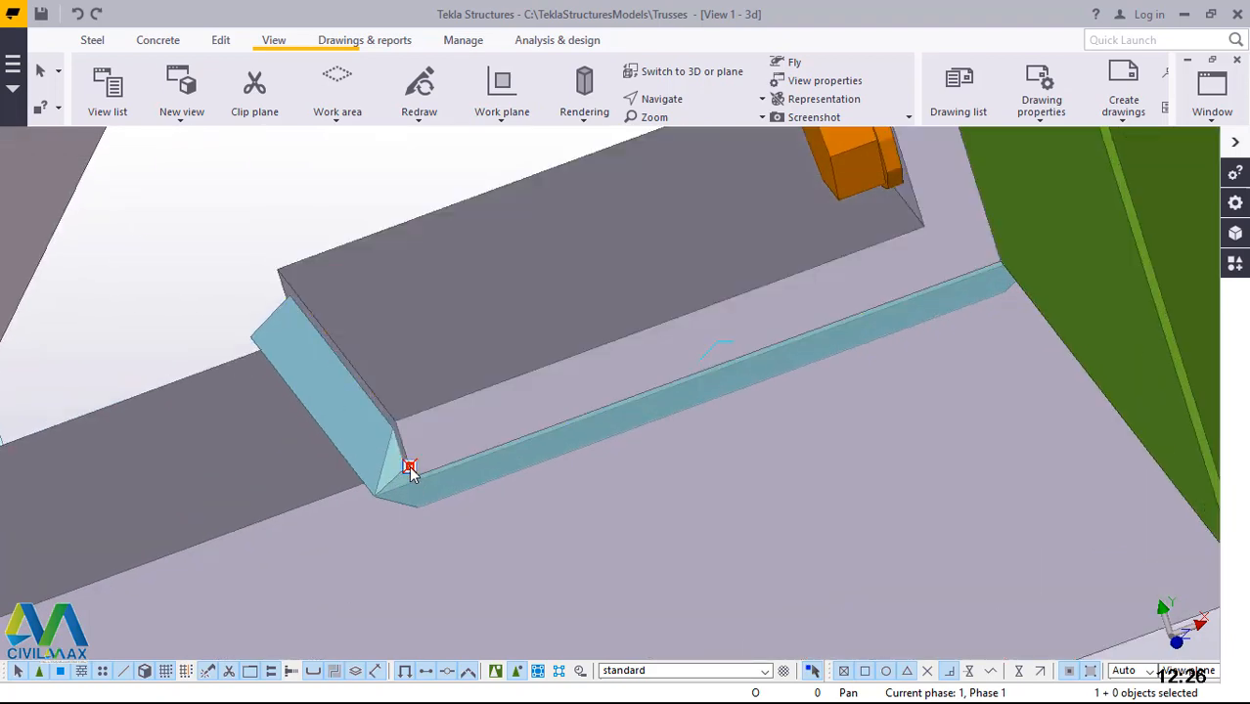
right_click(409, 466)
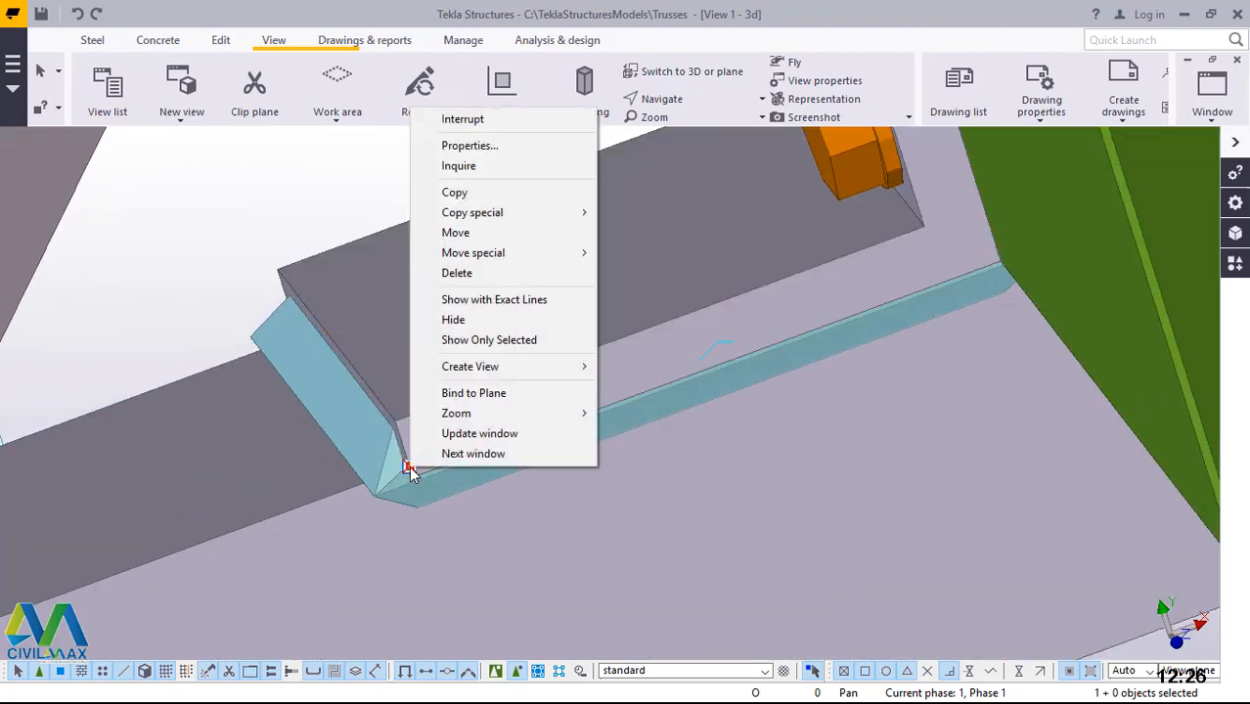
mouse_move(514, 215)
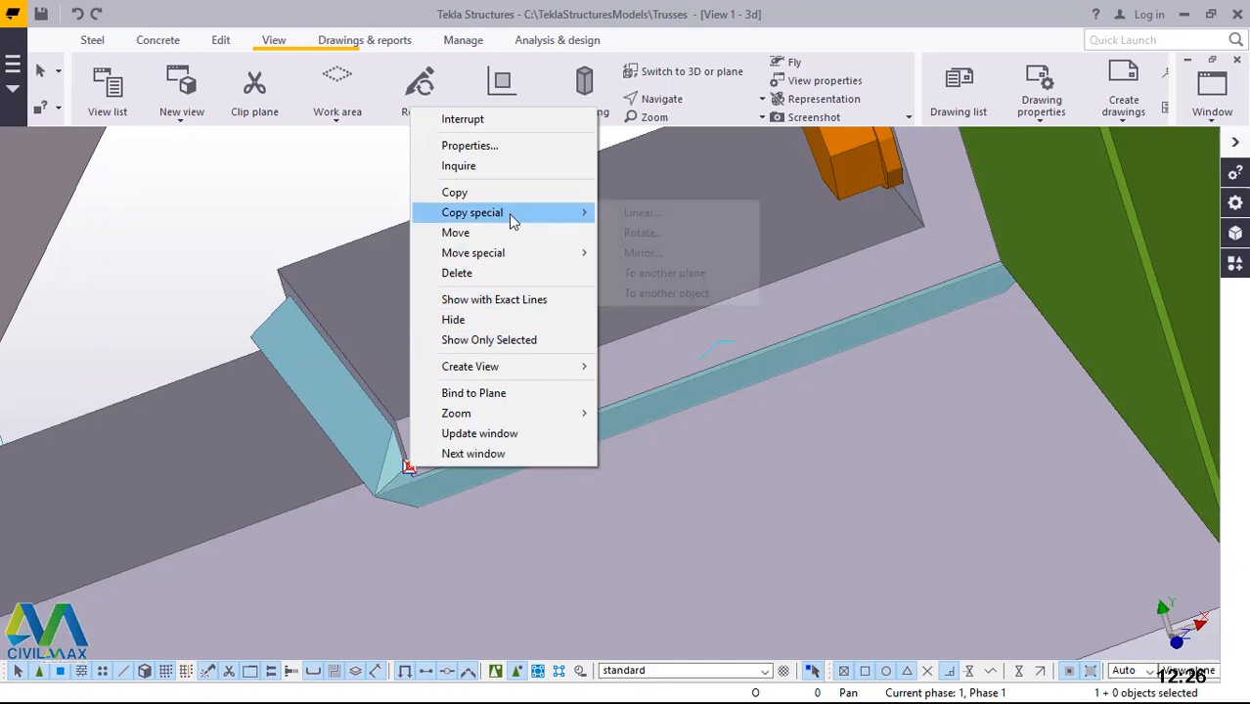
click(652, 212)
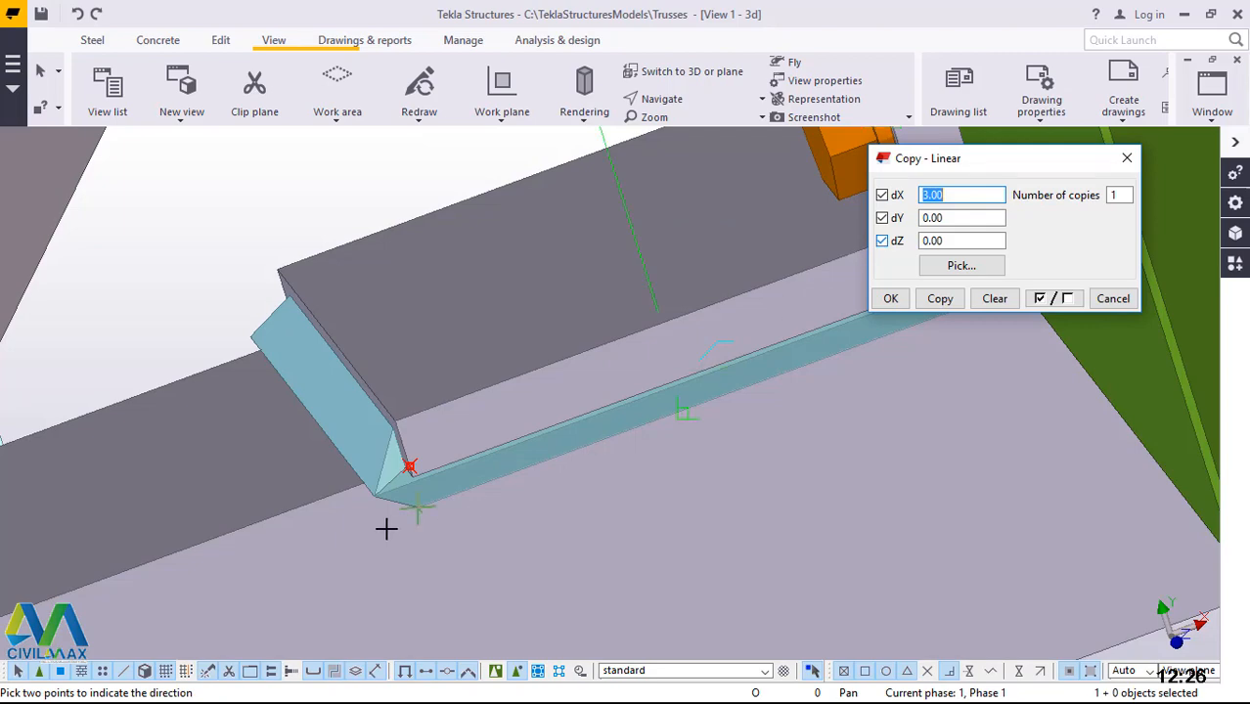
scroll(370, 528, down, 5)
scroll(370, 528, down, 4)
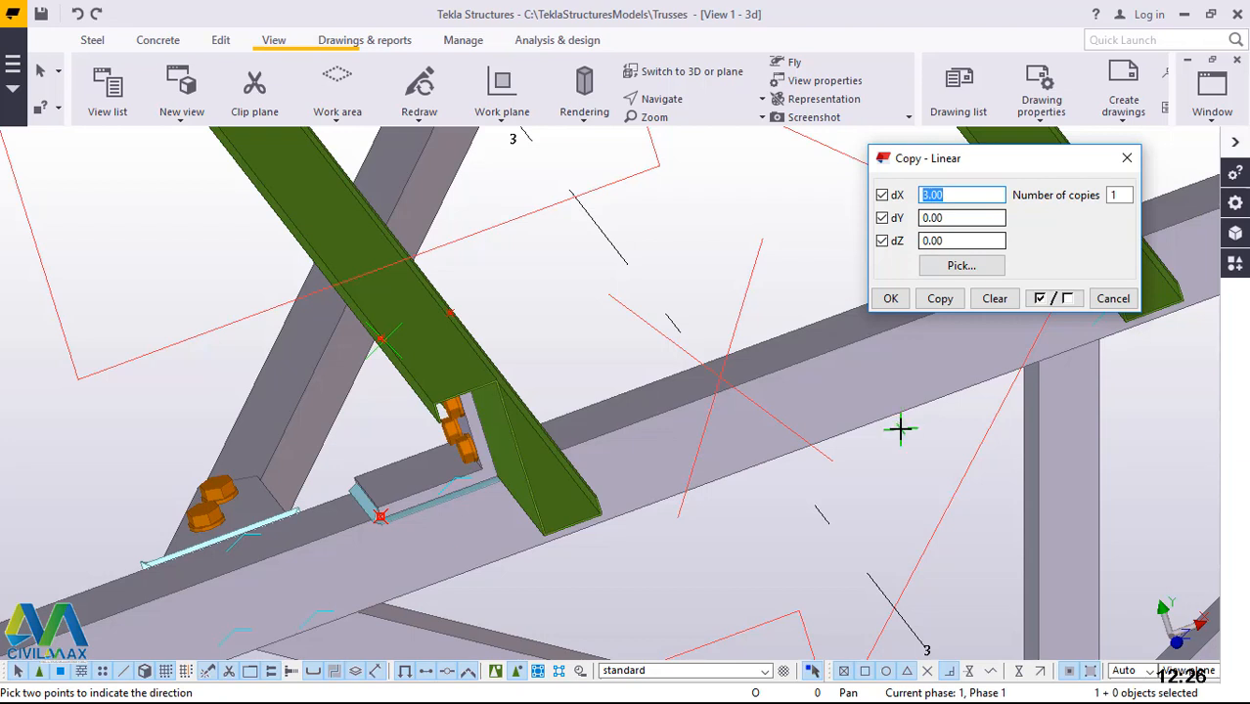
click(940, 298)
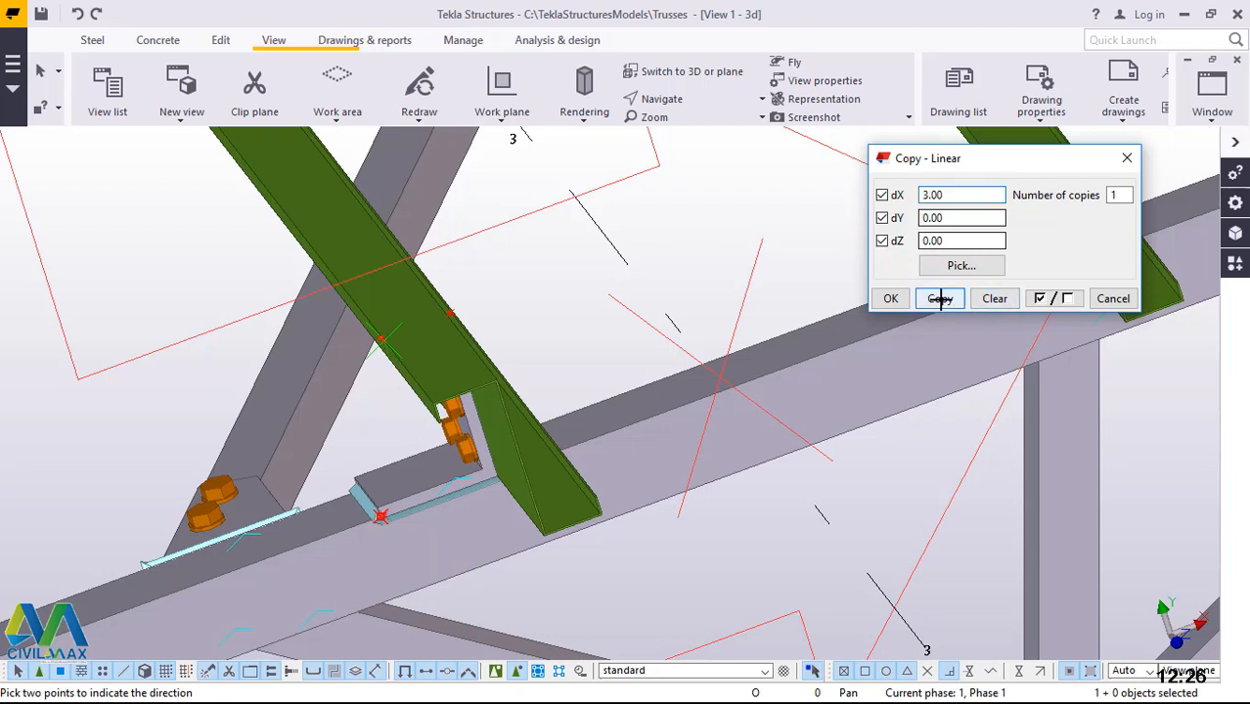
click(890, 298)
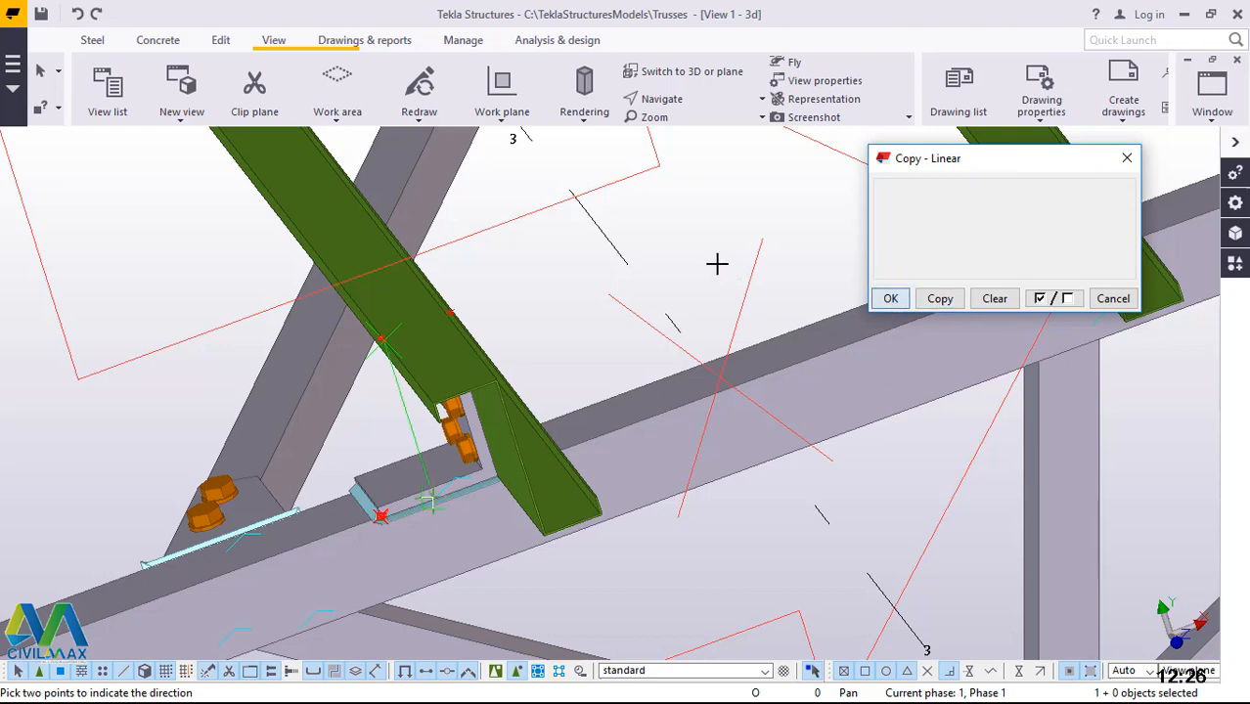
right_click(724, 236)
click(760, 246)
Copy the outer point on the purlin, using the neighbouring inner edge point as origin and the new point beside the cleat's lower corner as destination
scroll(579, 483, down, 2)
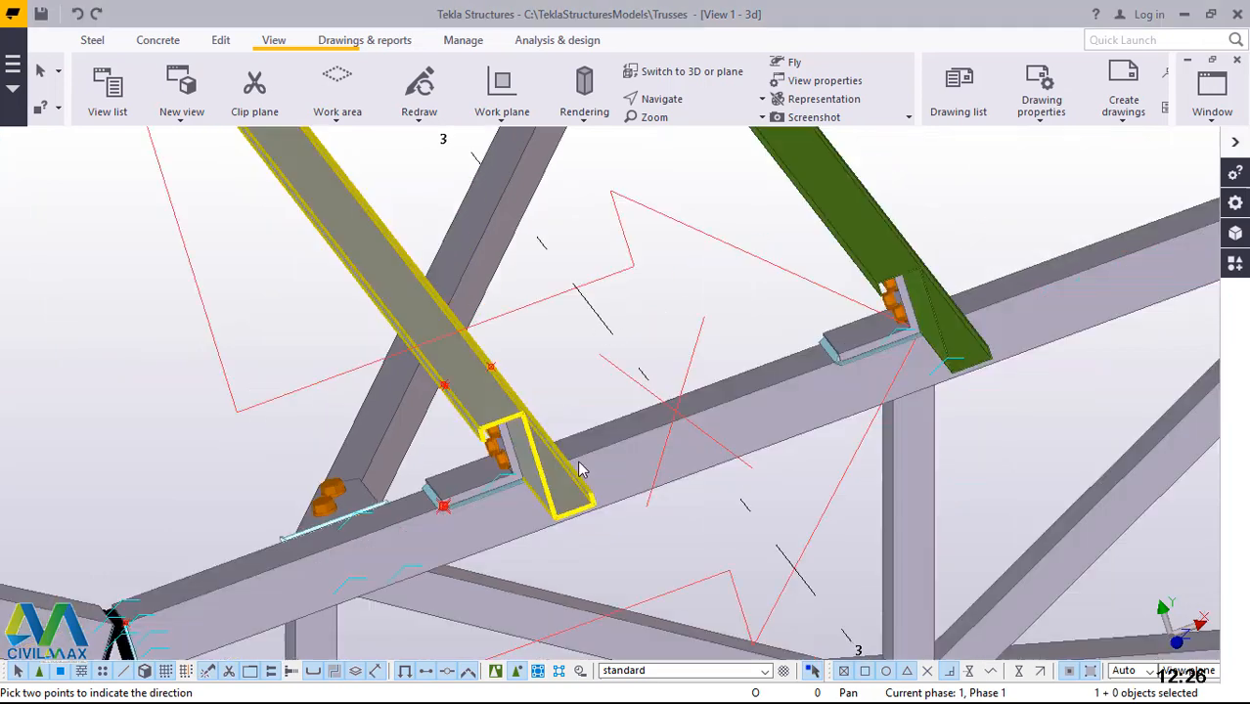
scroll(570, 475, down, 2)
scroll(474, 315, up, 3)
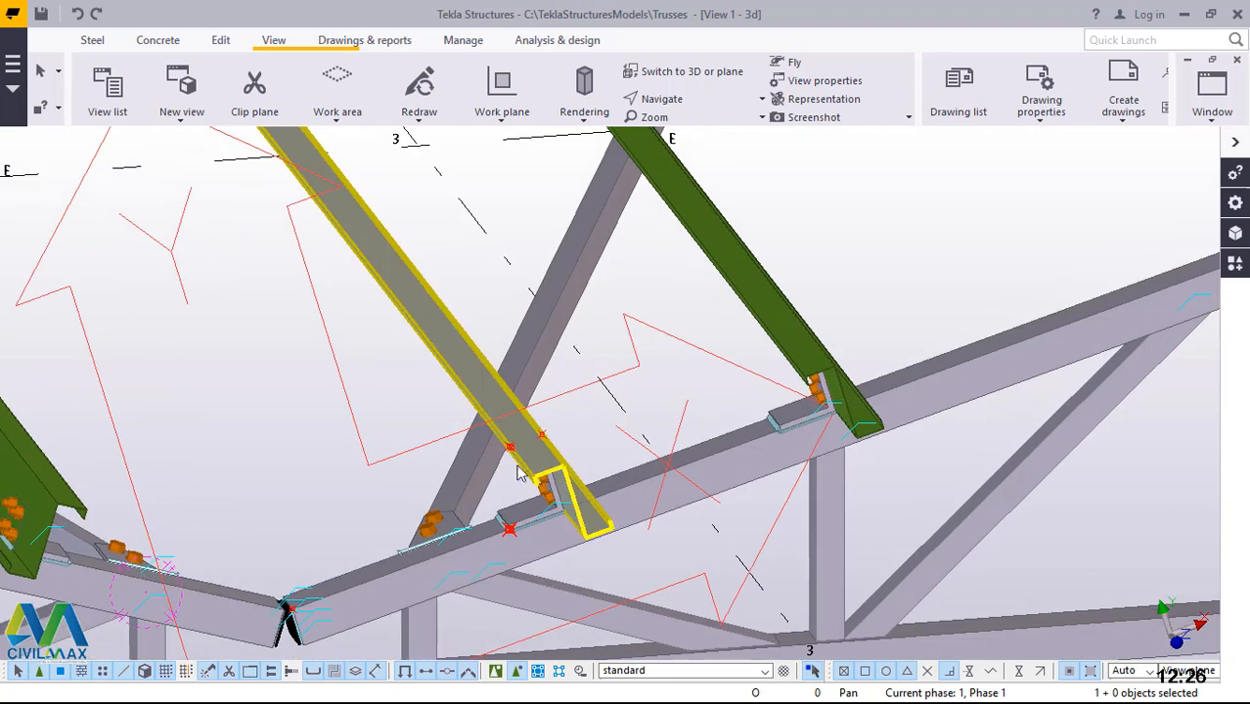
scroll(518, 476, up, 2)
scroll(576, 555, up, 2)
scroll(574, 553, up, 3)
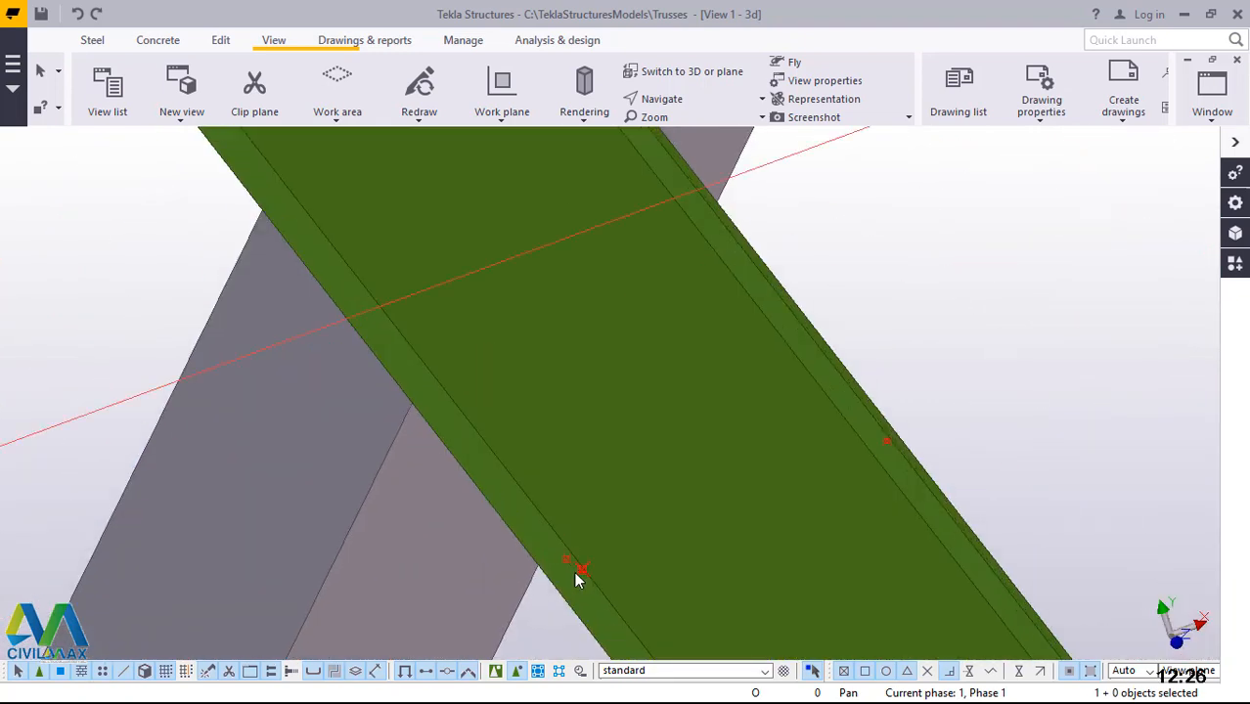
click(552, 537)
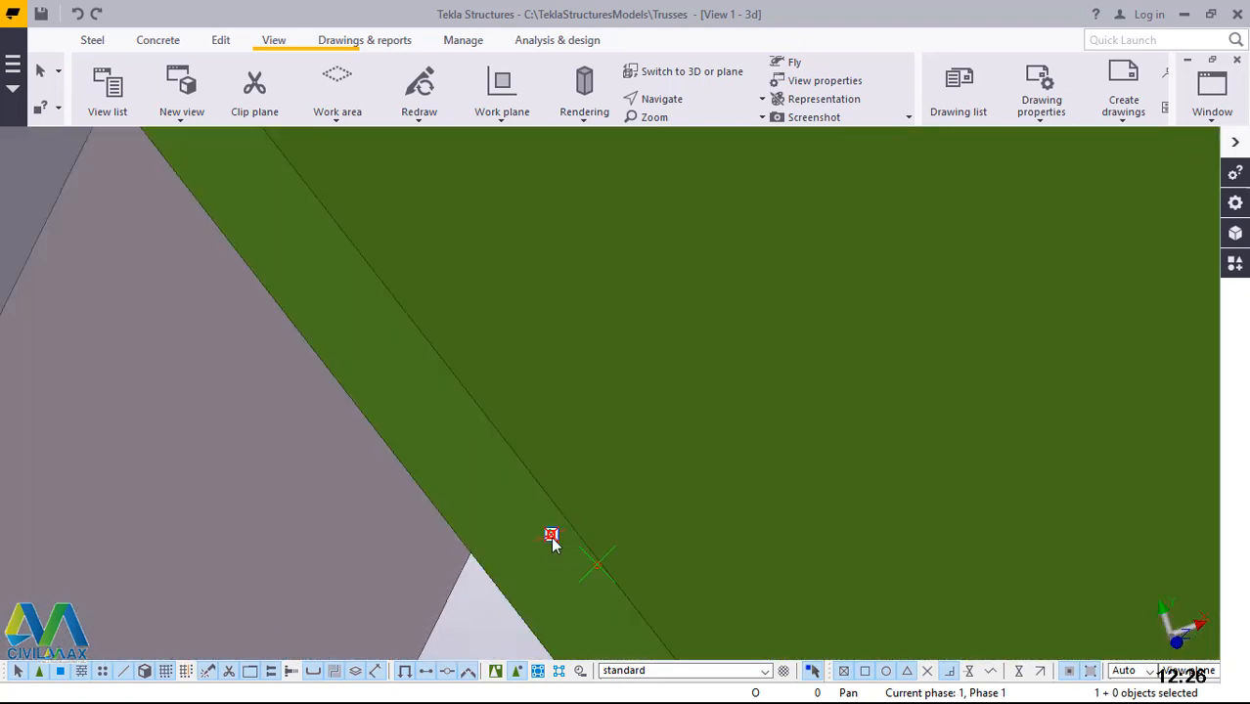
right_click(550, 536)
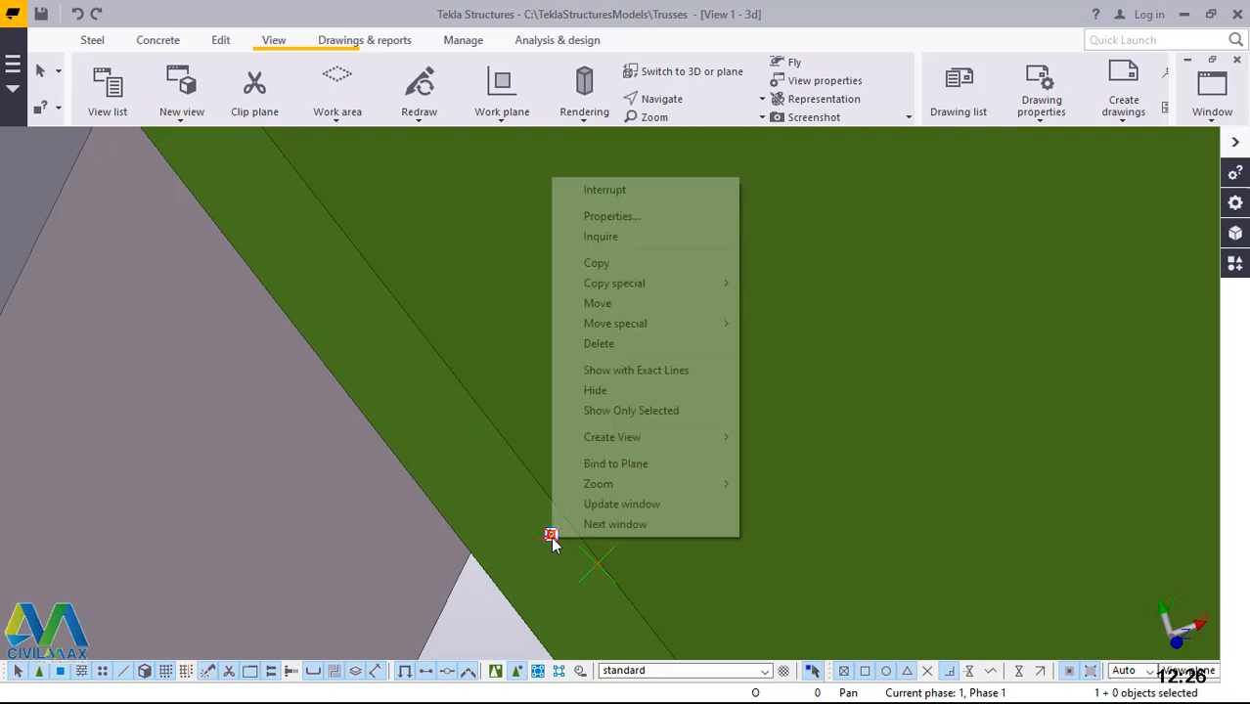
click(611, 263)
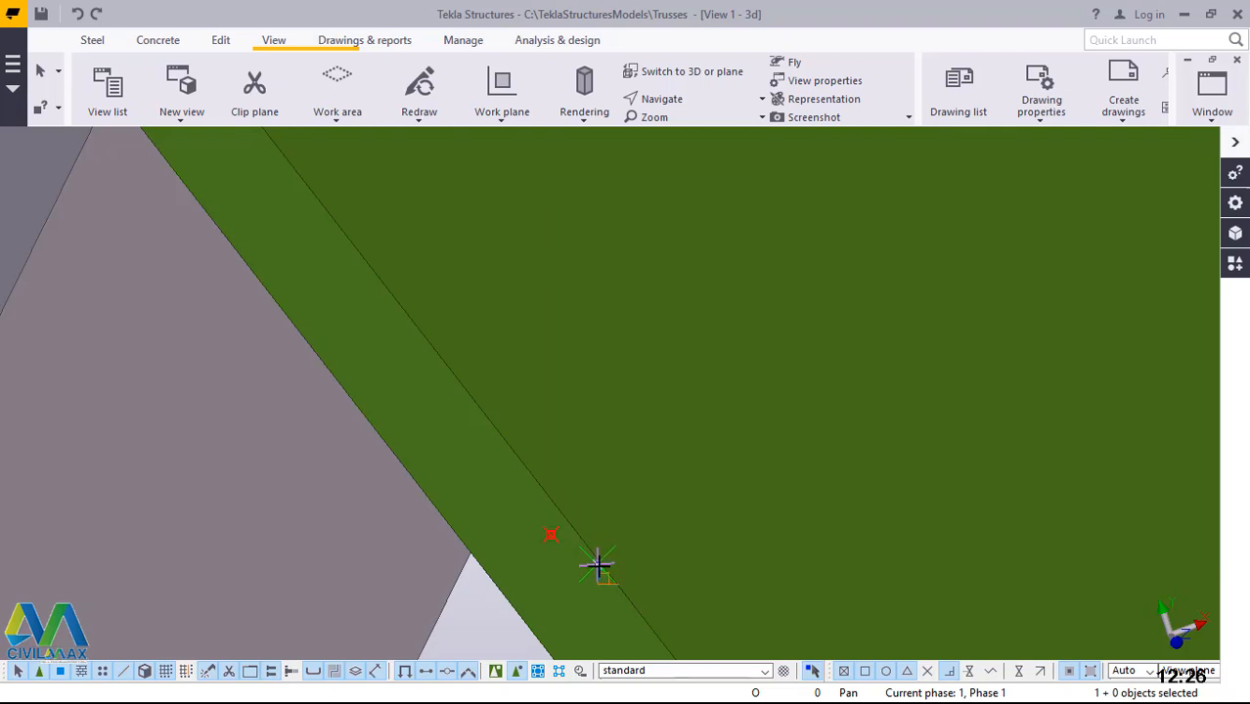
click(596, 564)
scroll(565, 366, down, 2)
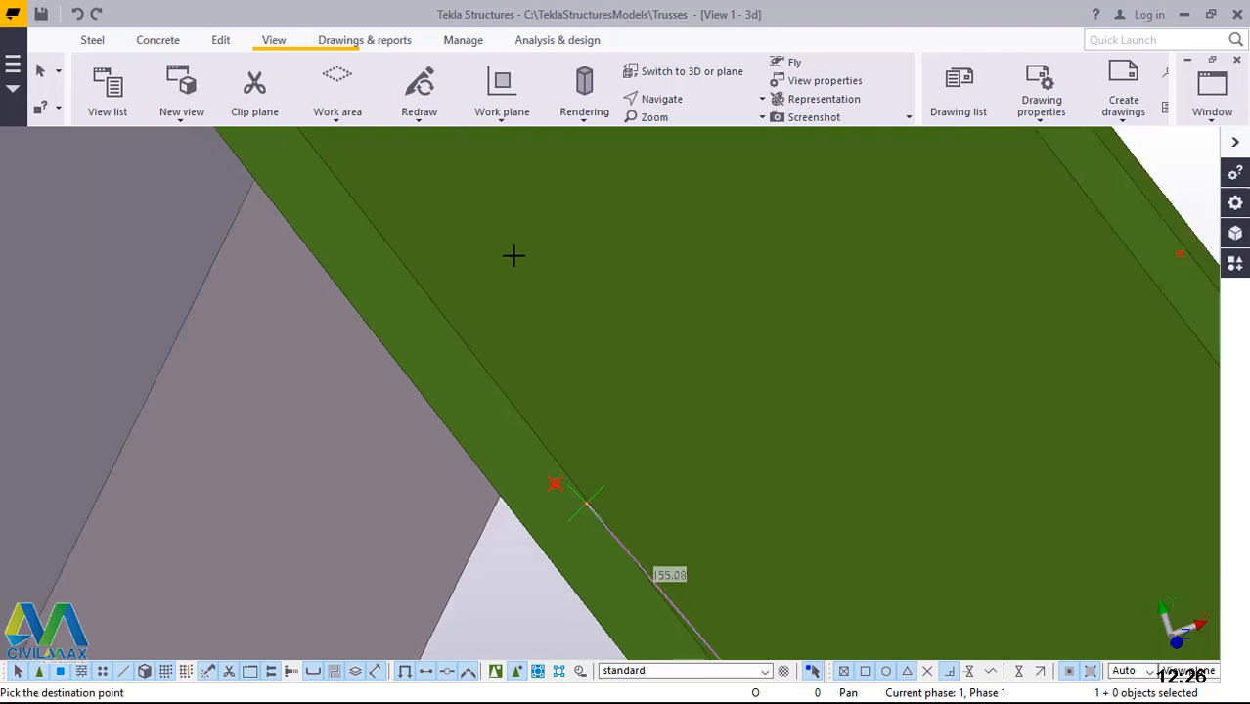
scroll(514, 256, down, 2)
scroll(521, 313, down, 3)
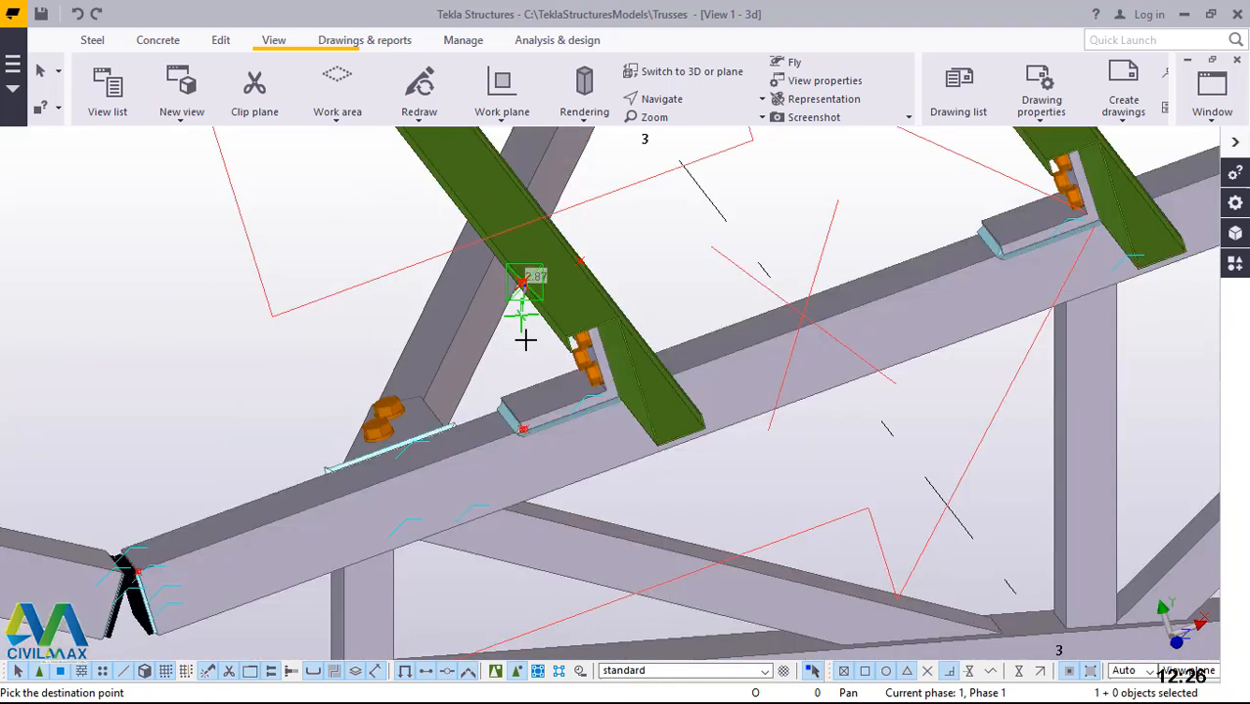
scroll(521, 431, up, 3)
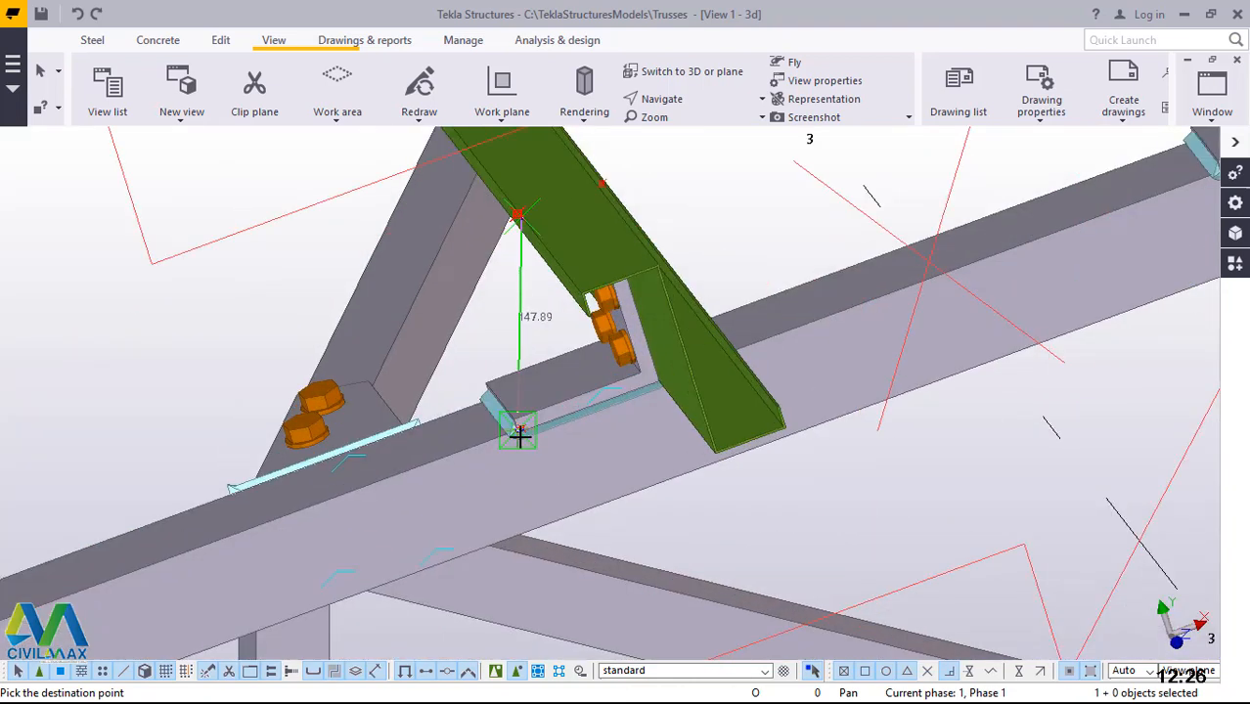
scroll(518, 433, up, 3)
scroll(518, 386, up, 2)
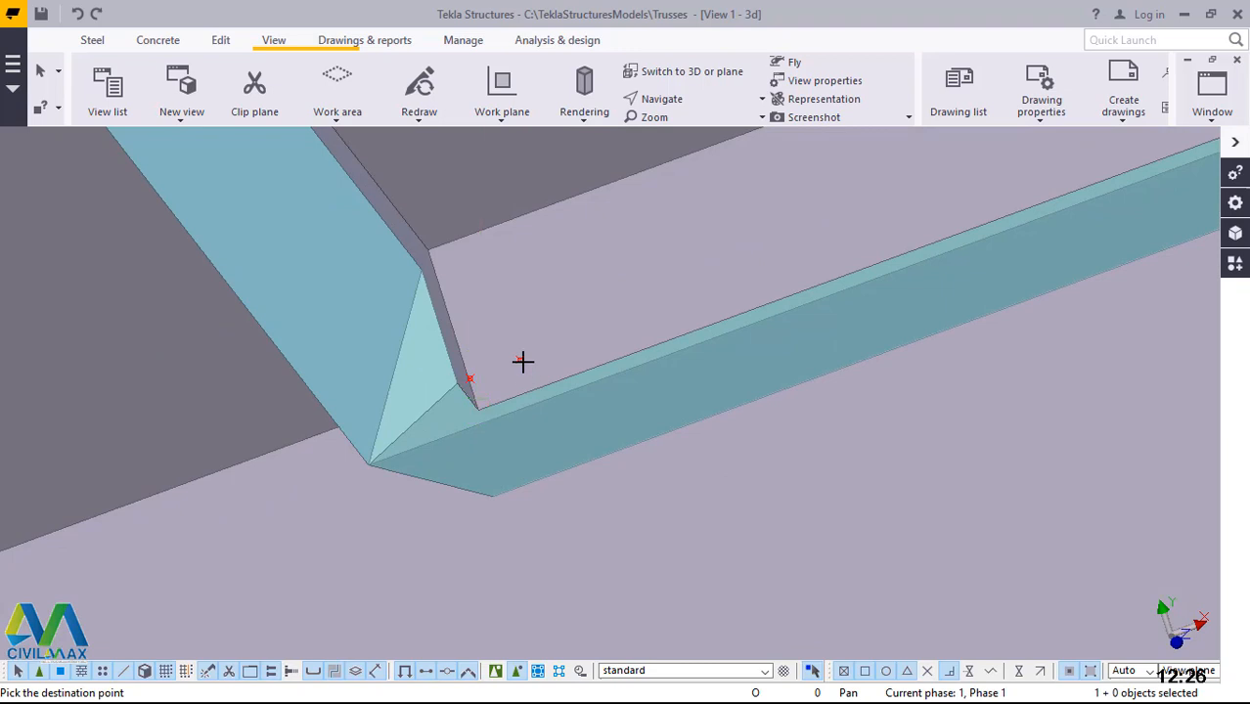
right_click(549, 289)
click(603, 303)
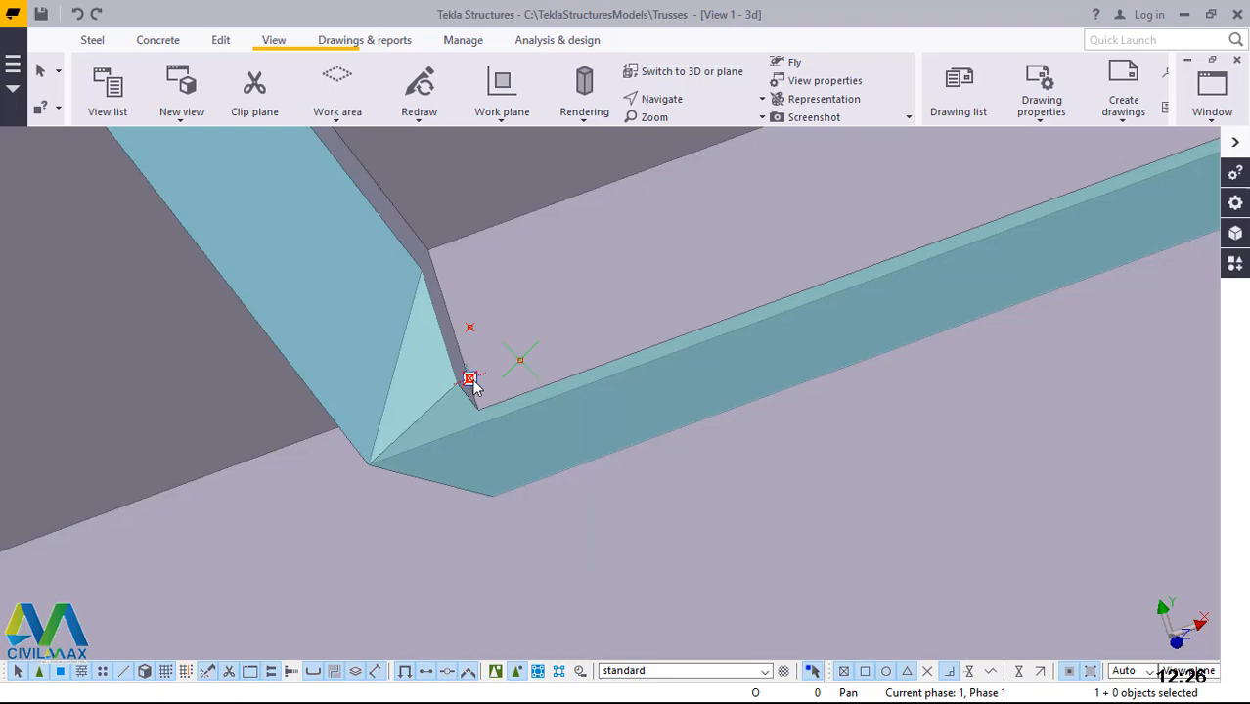
Delete the original reference point at the cleat's lower corner, keeping the two newly copied points
key(Delete)
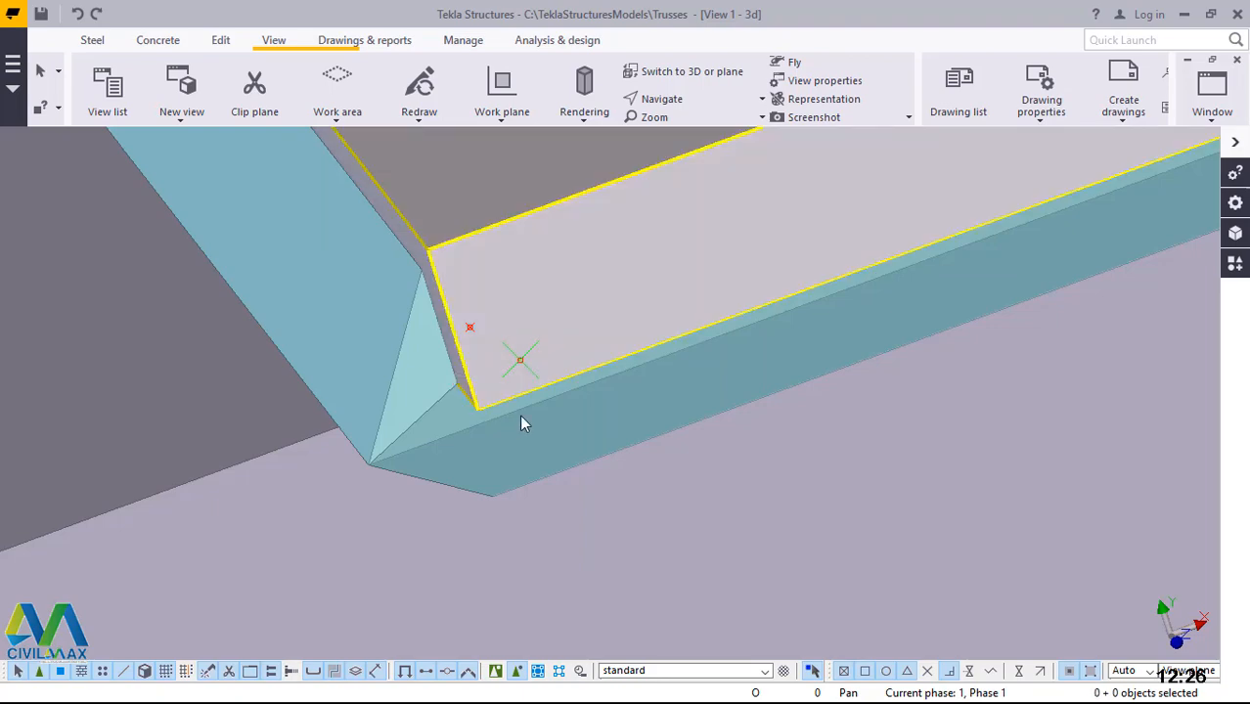
scroll(519, 415, down, 3)
scroll(518, 416, down, 2)
scroll(498, 423, down, 3)
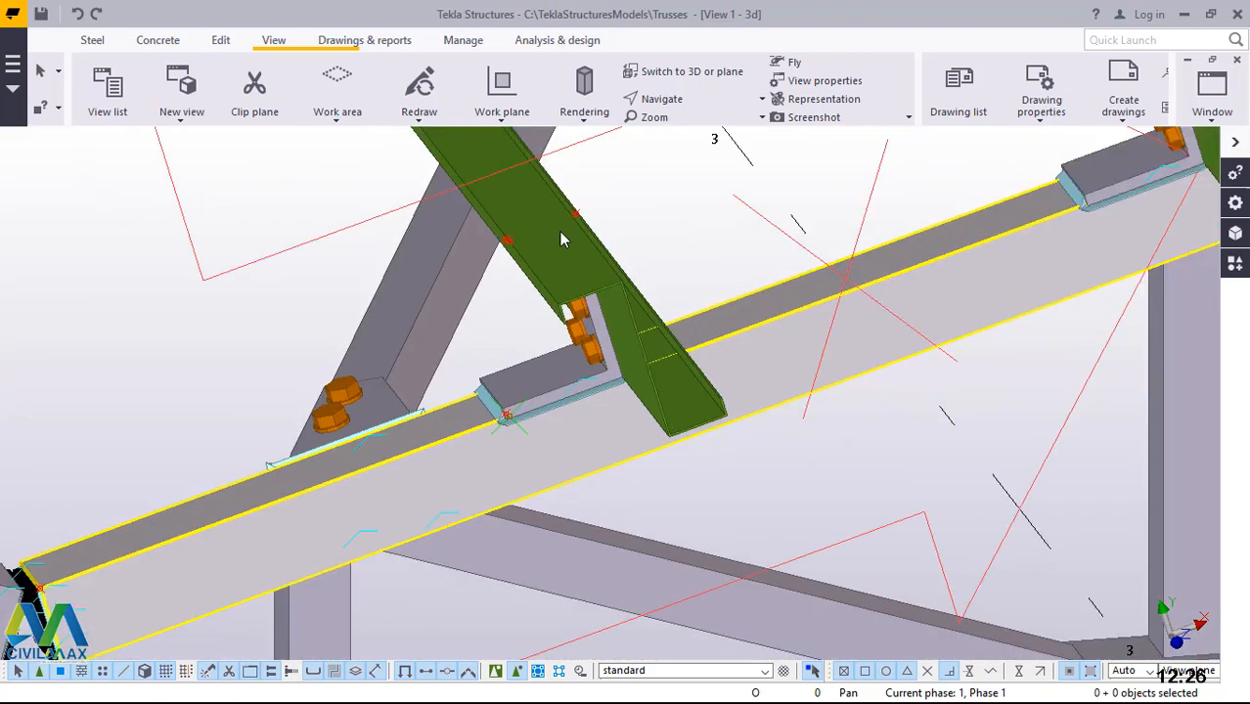
Examine the copied reference points on the purlin and beside the cleat's lower corner, and their position relative to the truss valley joint
scroll(561, 228, up, 1)
scroll(587, 201, up, 3)
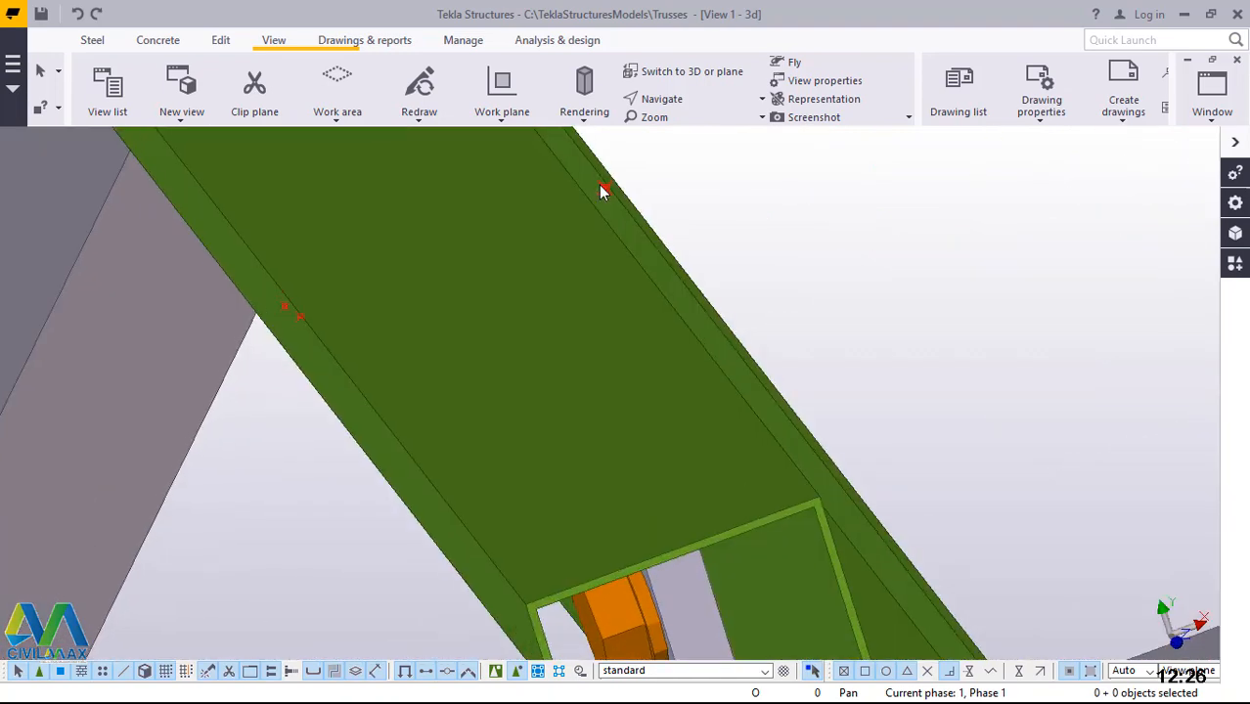
scroll(611, 190, up, 1)
scroll(615, 189, down, 3)
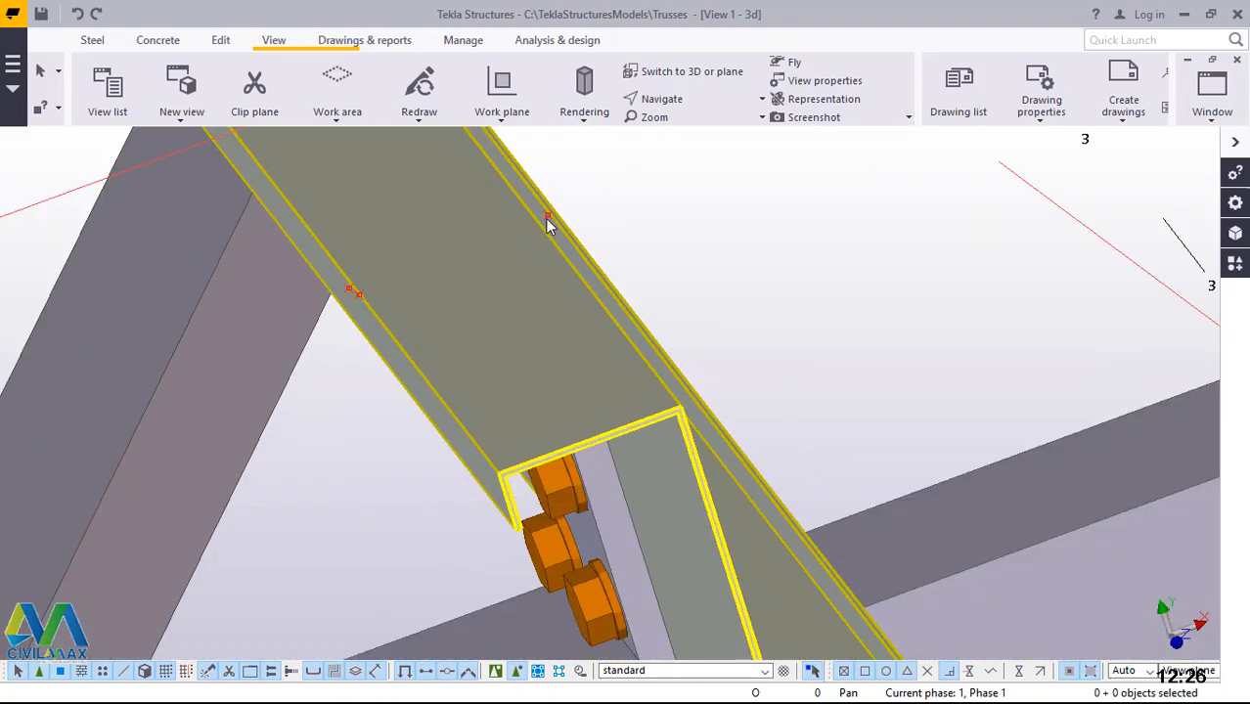
scroll(548, 225, down, 1)
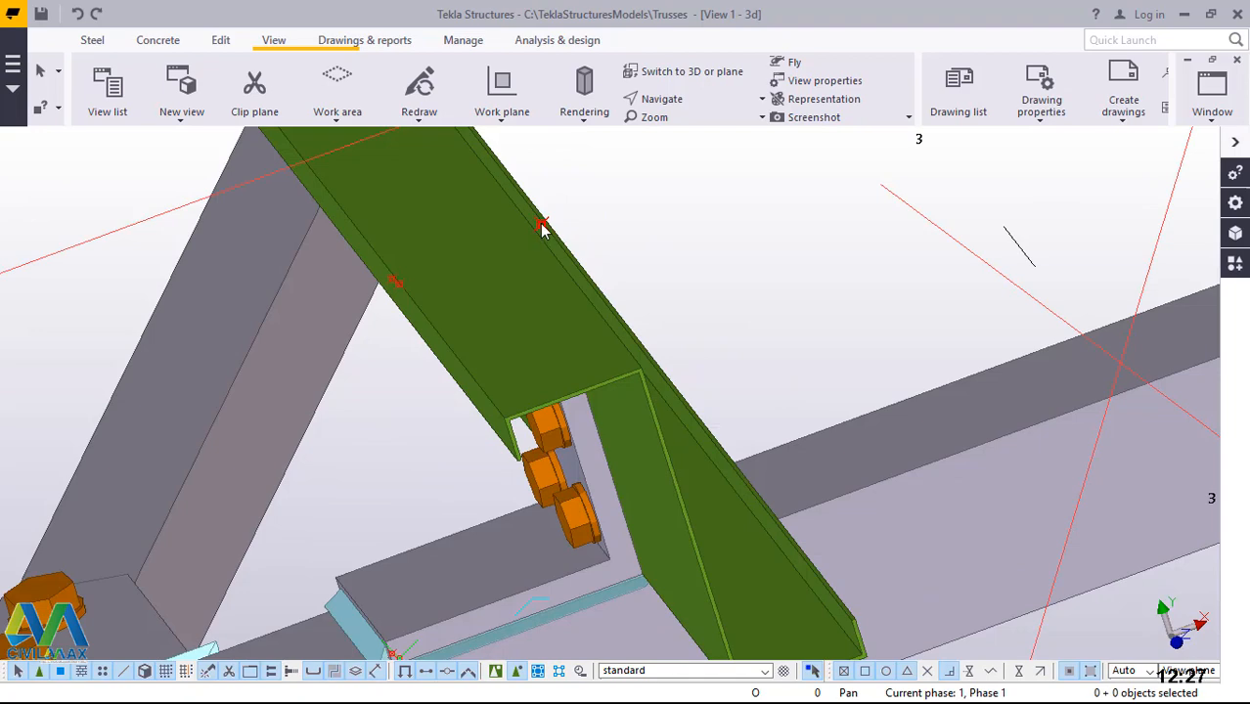
scroll(536, 243, down, 1)
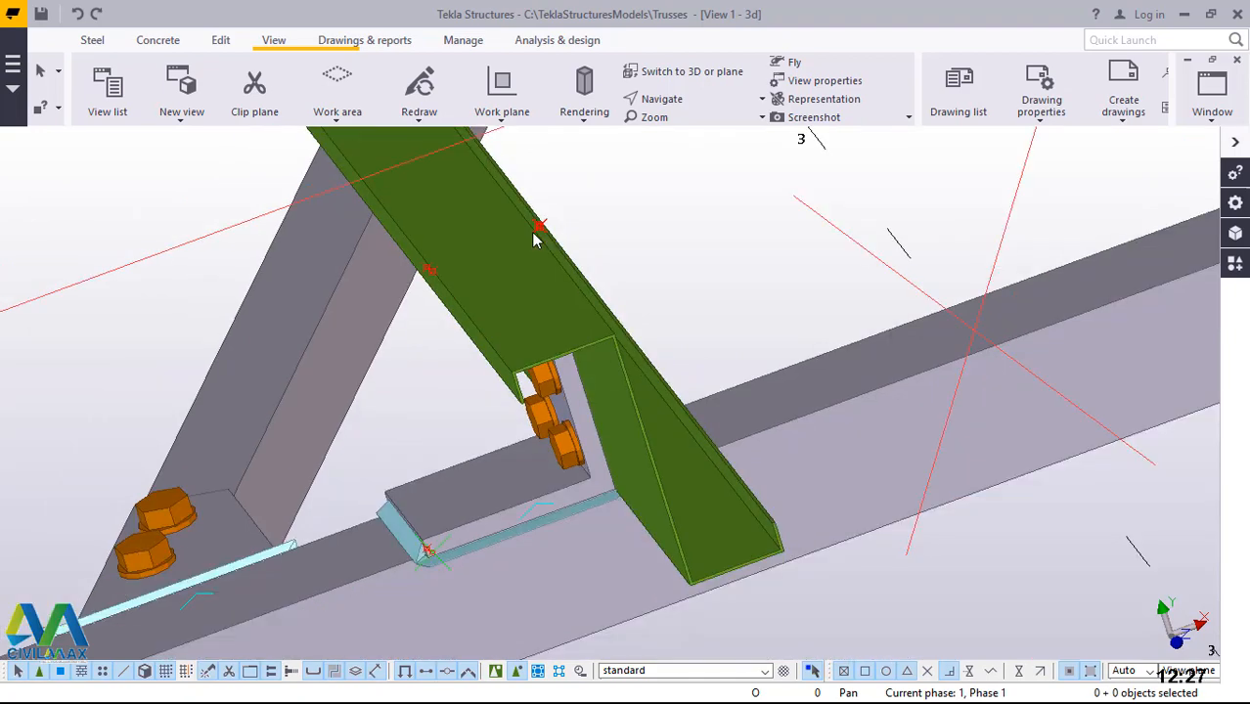
scroll(535, 243, down, 3)
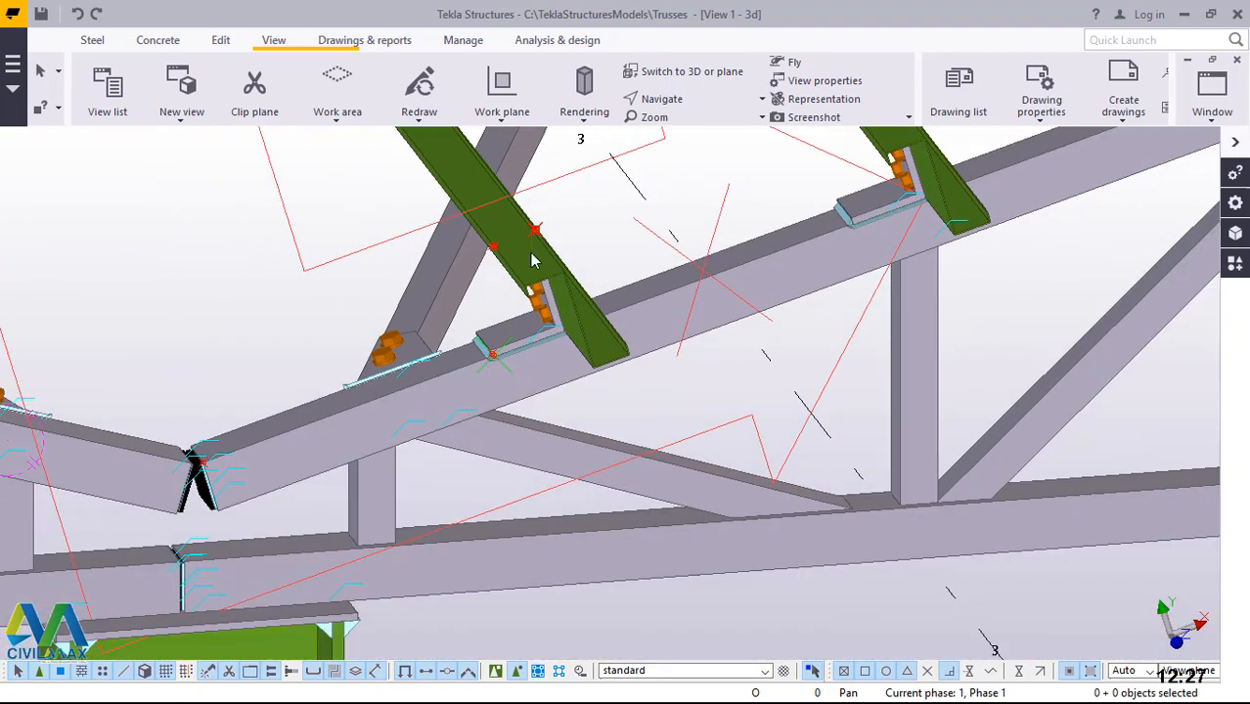
scroll(308, 518, down, 1)
scroll(382, 231, up, 2)
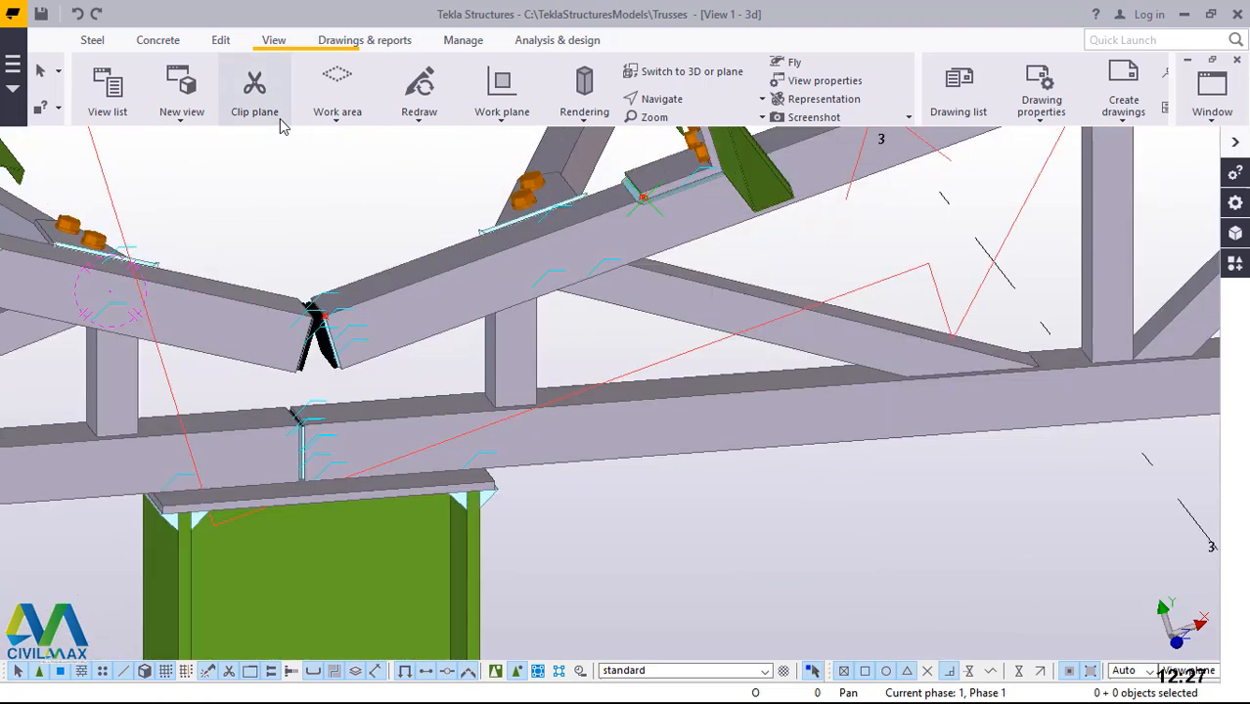
Align the work plane with the side face of the bottom chord using the Work plane tool
click(501, 117)
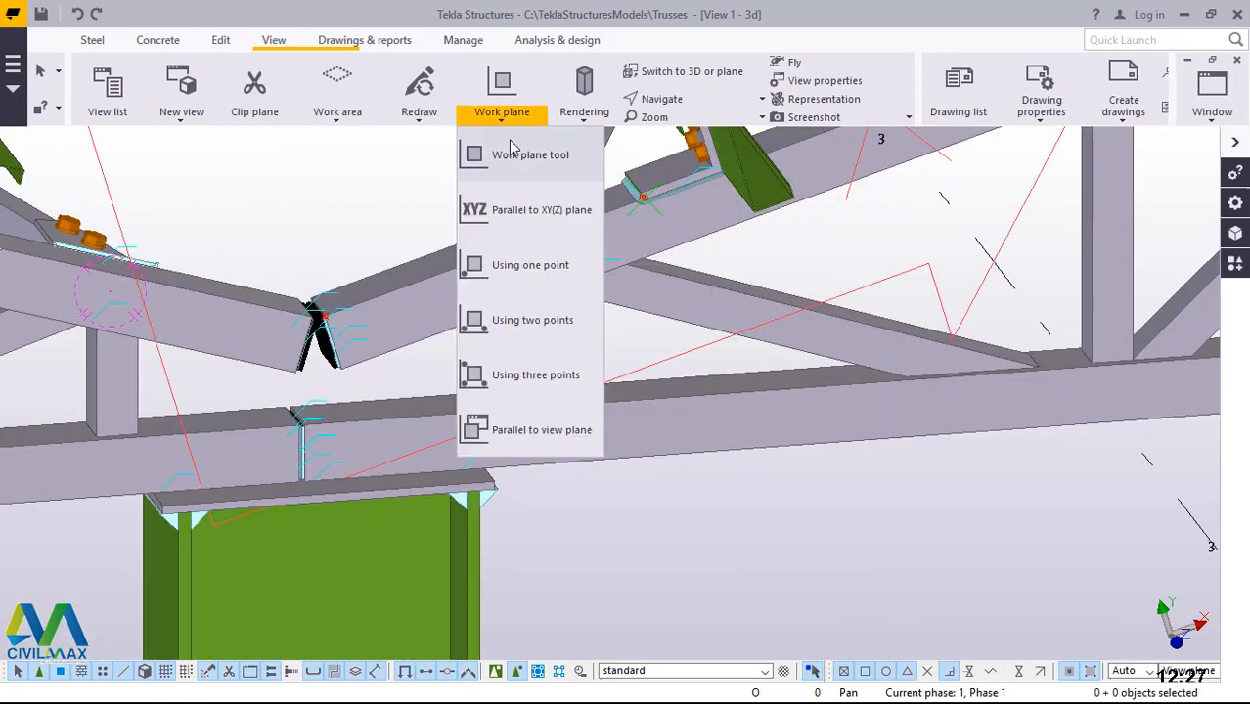
click(514, 154)
click(363, 438)
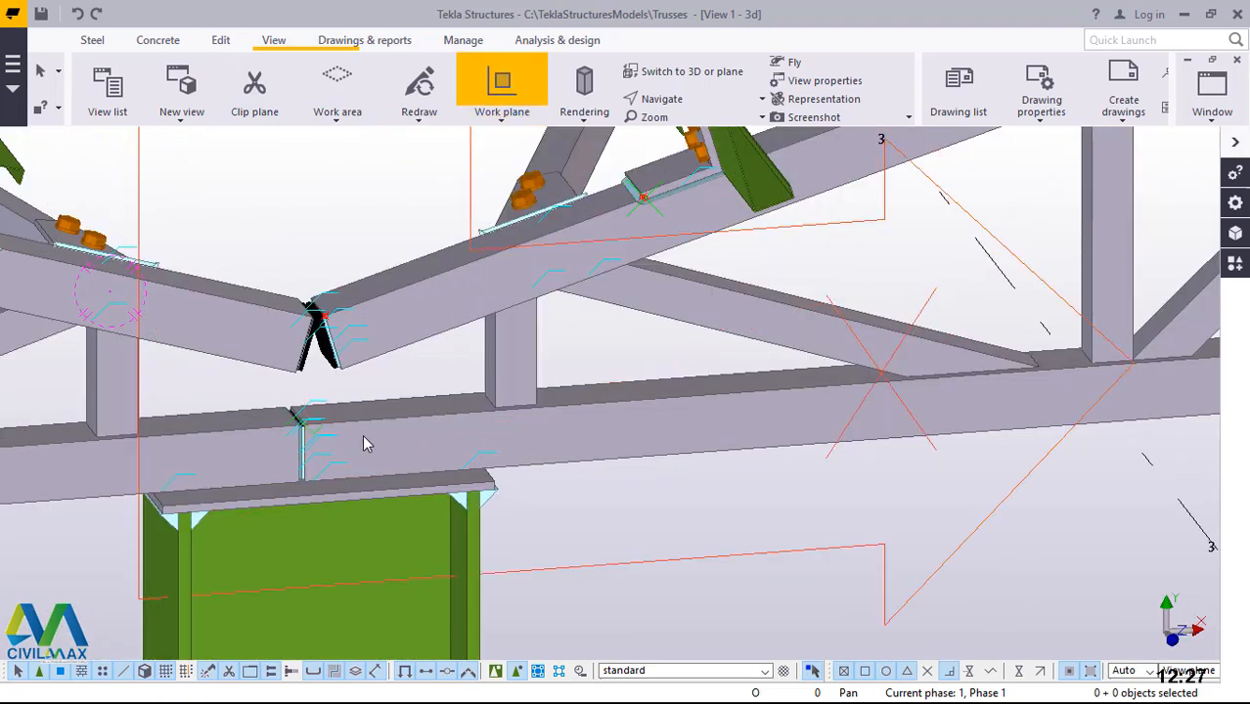
scroll(315, 186, down, 2)
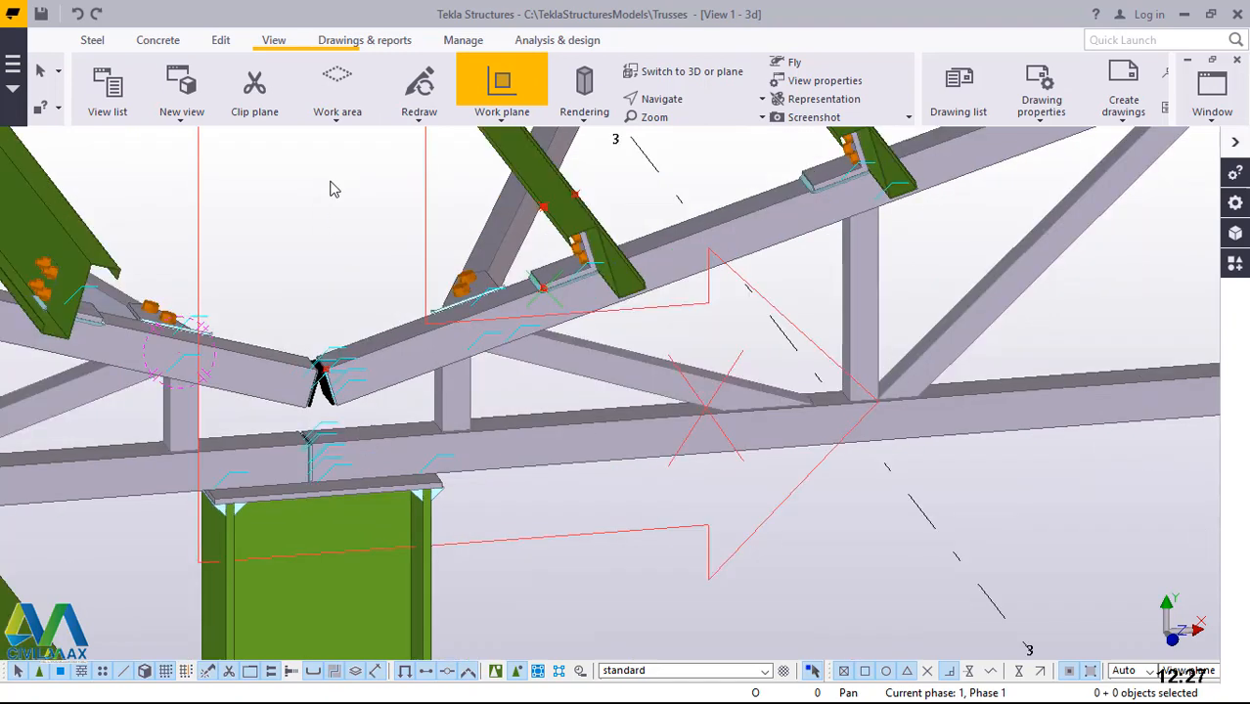
right_click(313, 180)
click(348, 191)
Make one linear copy of the point at the purlin's outer edge with dX 0, dY -3 and dZ 0
scroll(541, 276, down, 2)
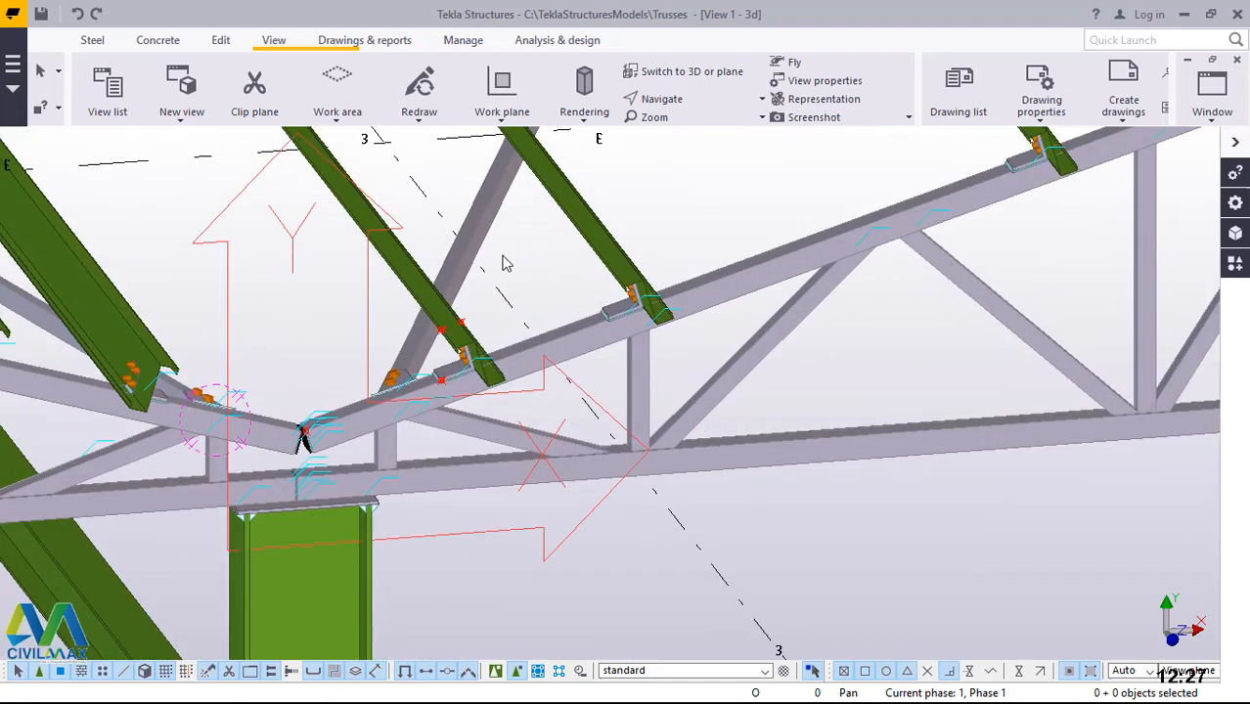
scroll(502, 258, up, 1)
scroll(427, 367, up, 4)
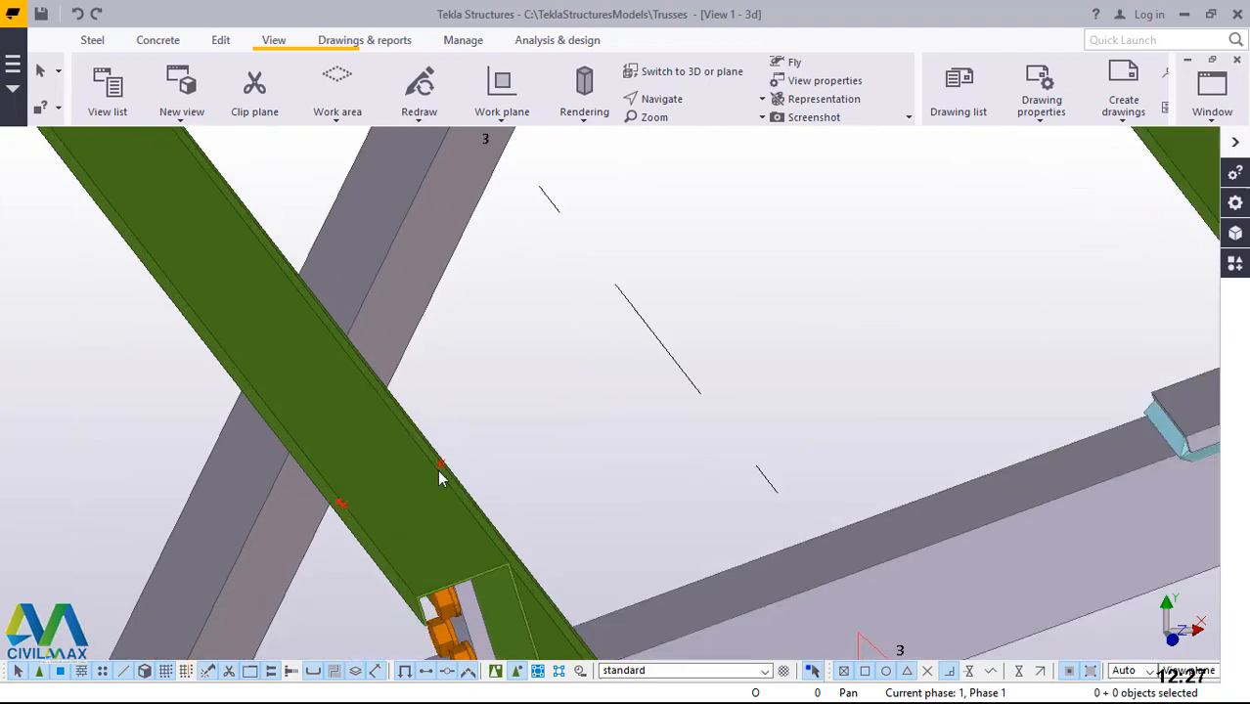
scroll(443, 476, up, 3)
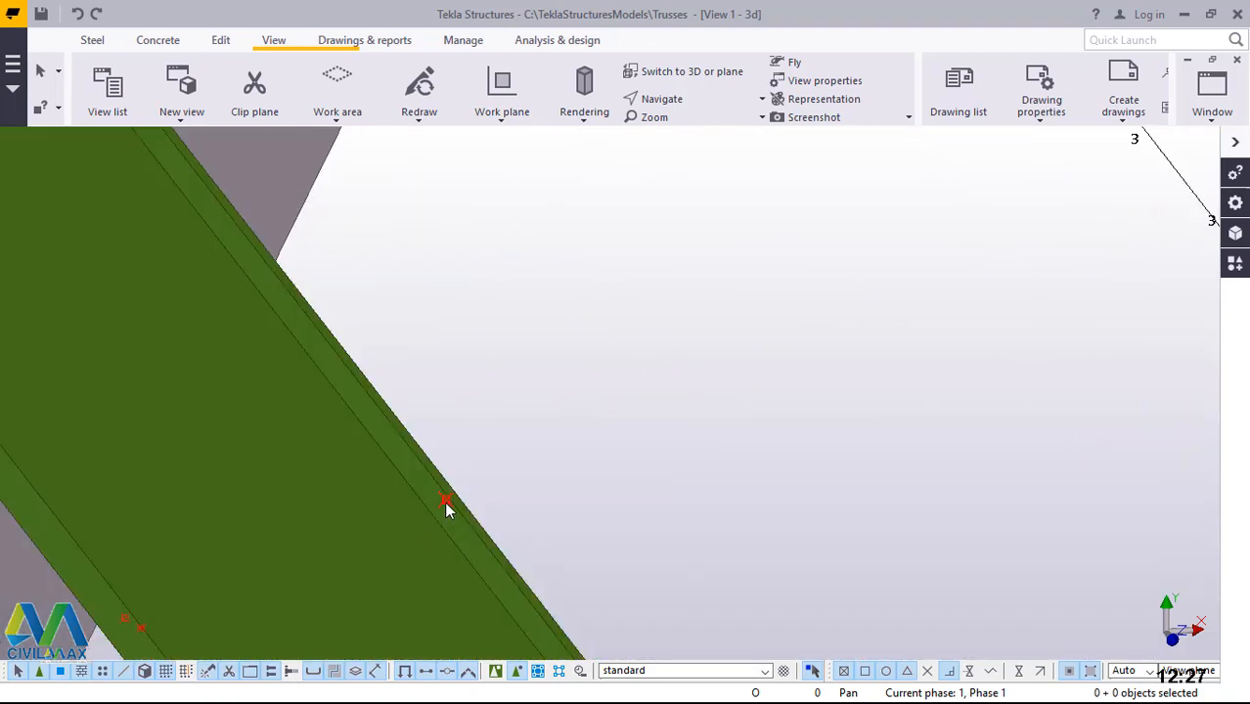
right_click(577, 292)
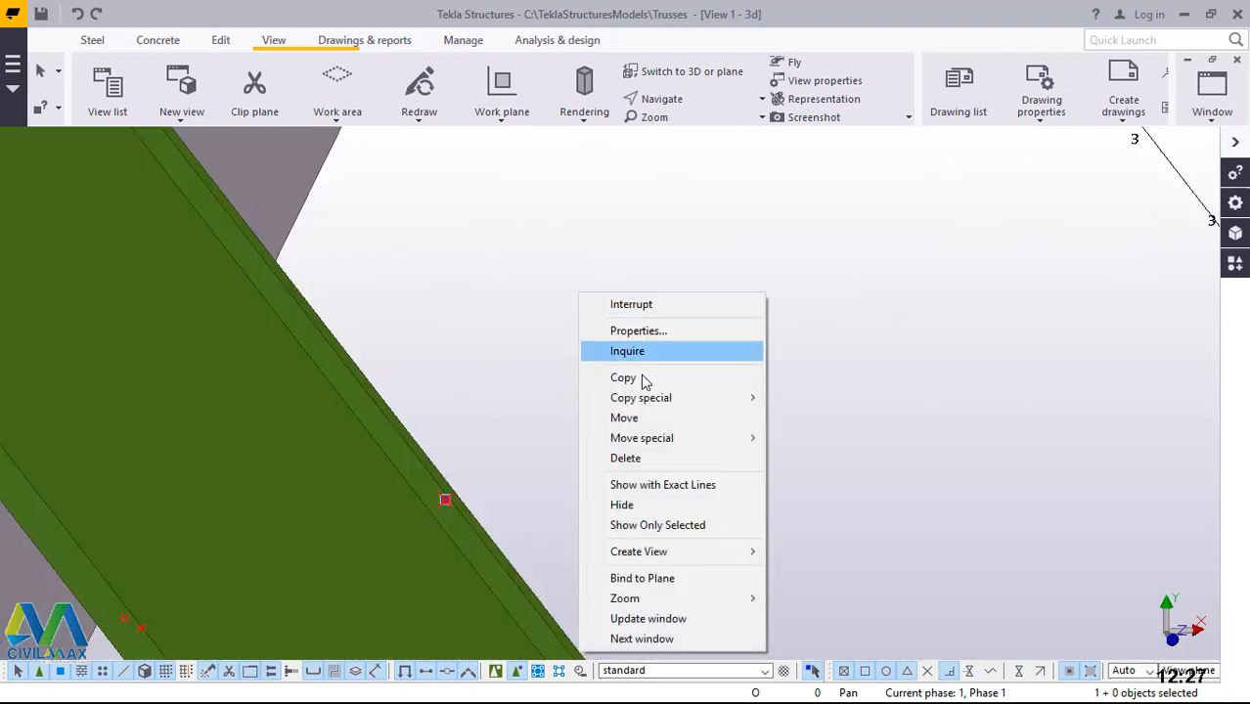
mouse_move(631, 398)
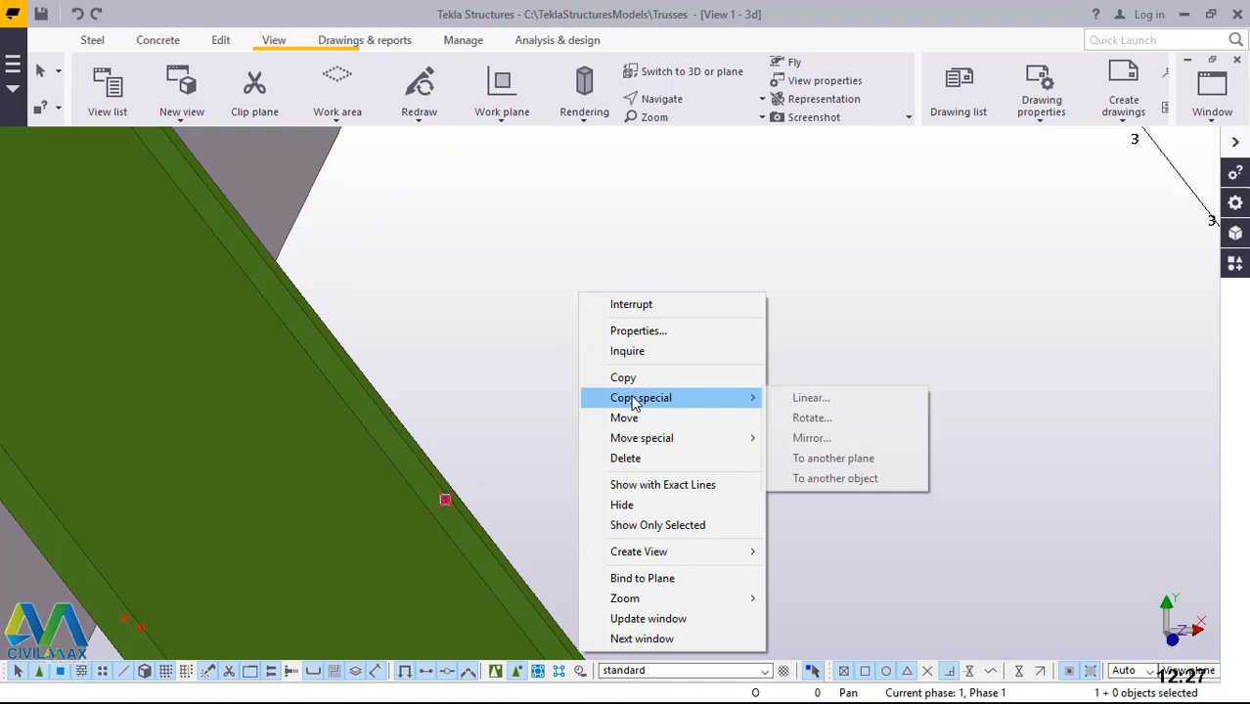
click(814, 399)
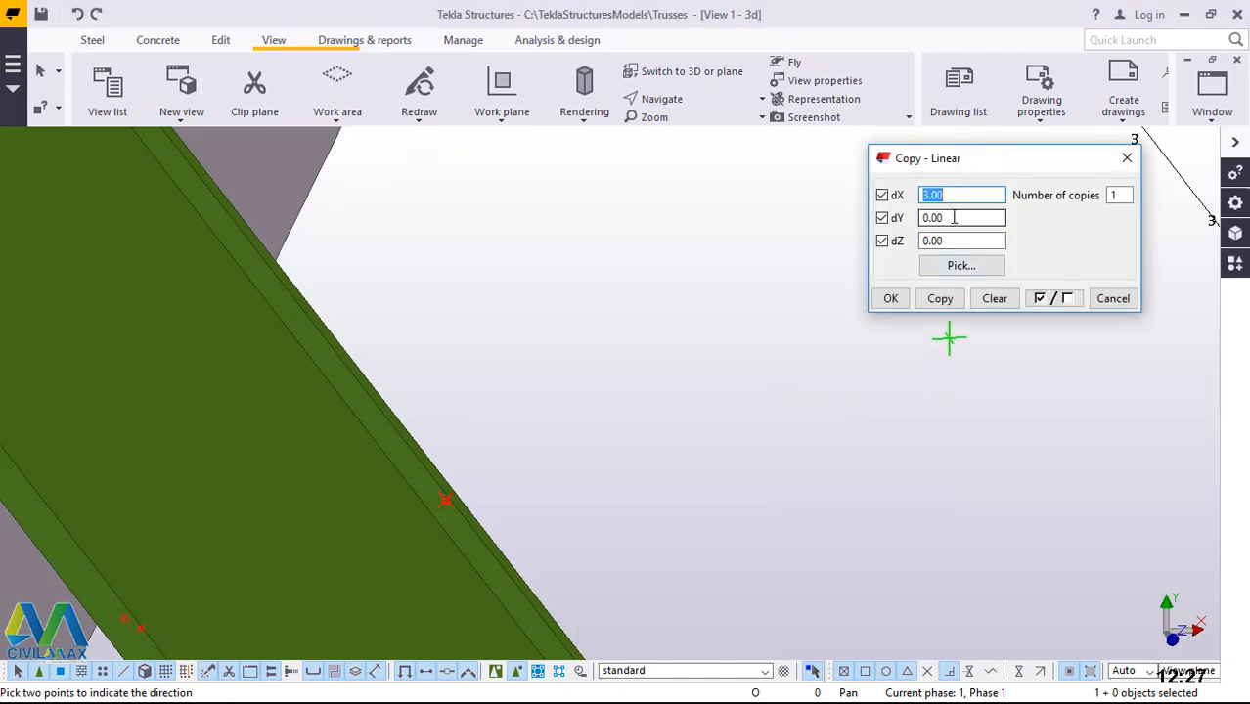
text(0)
key(Tab)
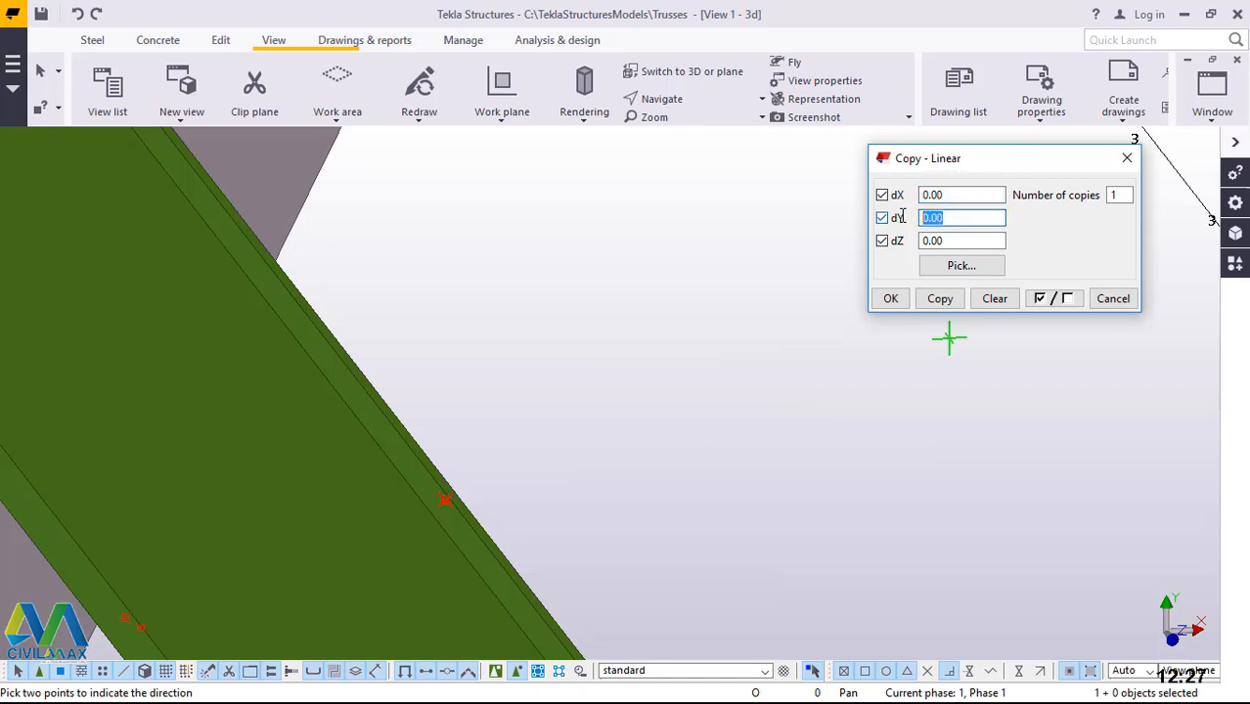
text(3)
click(942, 300)
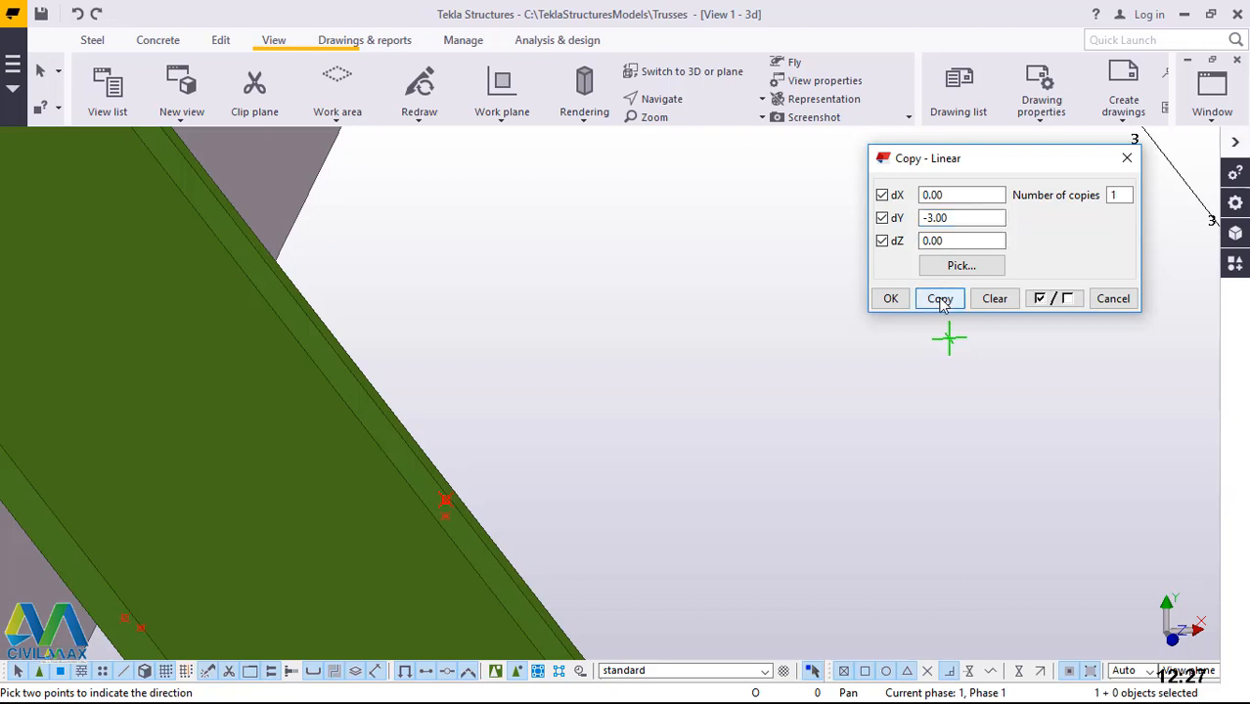
click(874, 299)
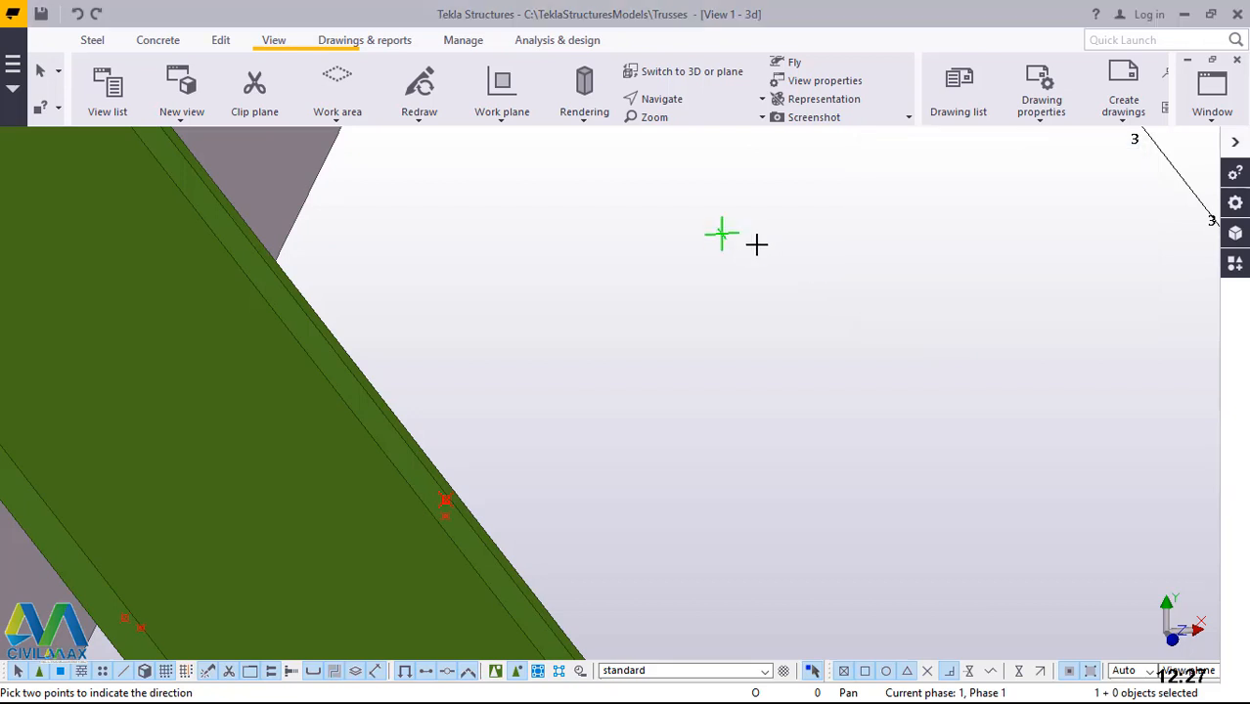
right_click(748, 242)
click(748, 248)
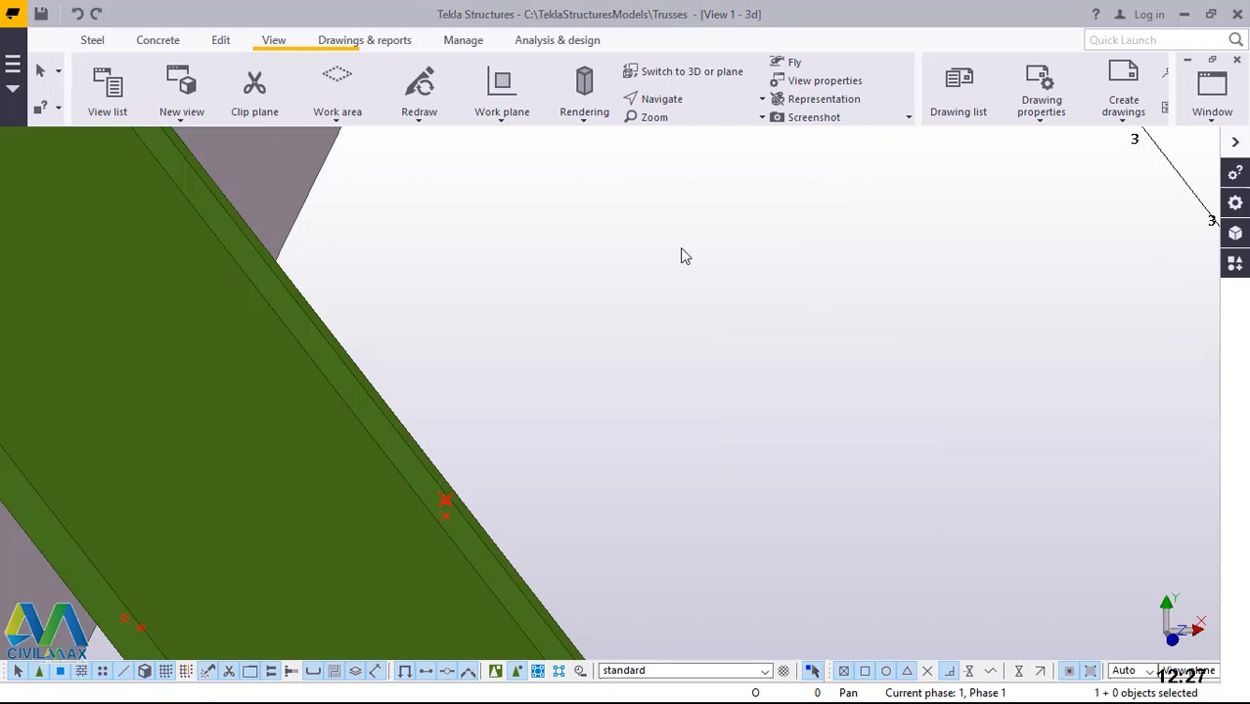
Inspect the valley joint between the top chords and the reference points on the purlin and its cleat
scroll(684, 256, down, 5)
scroll(377, 493, up, 1)
scroll(386, 499, up, 2)
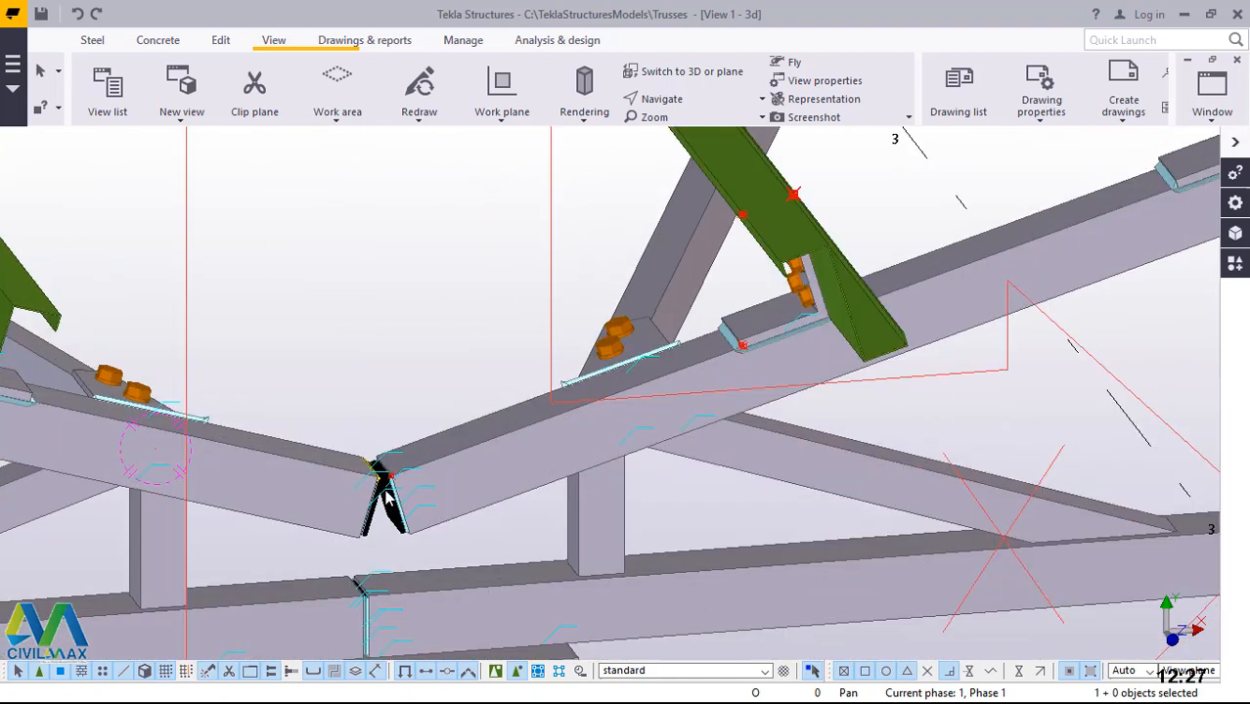
scroll(389, 491, up, 3)
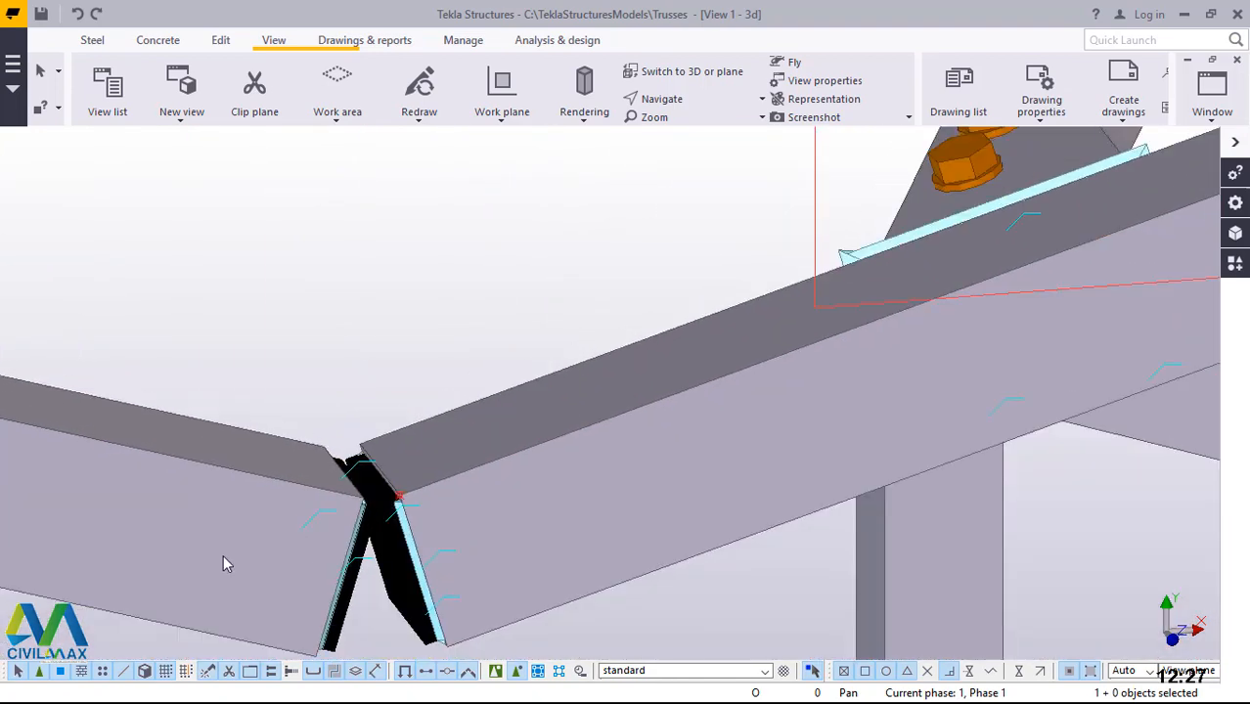
scroll(223, 564, down, 2)
scroll(379, 508, up, 2)
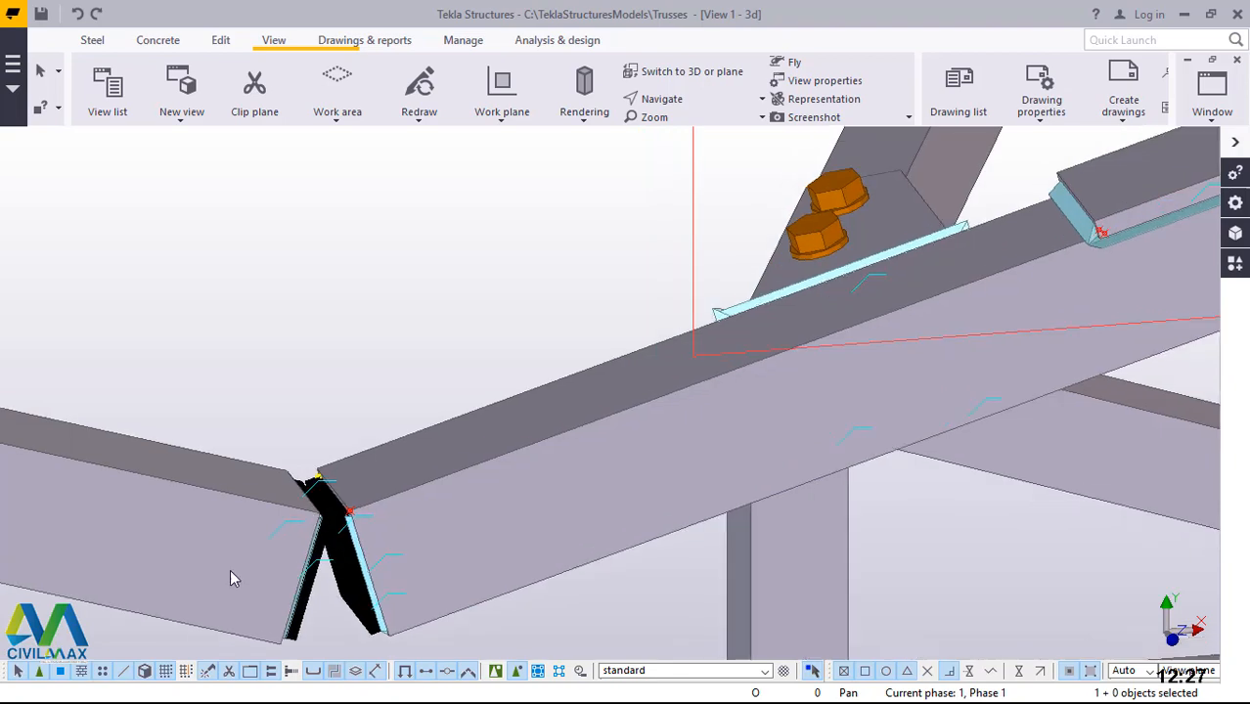
scroll(231, 570, down, 5)
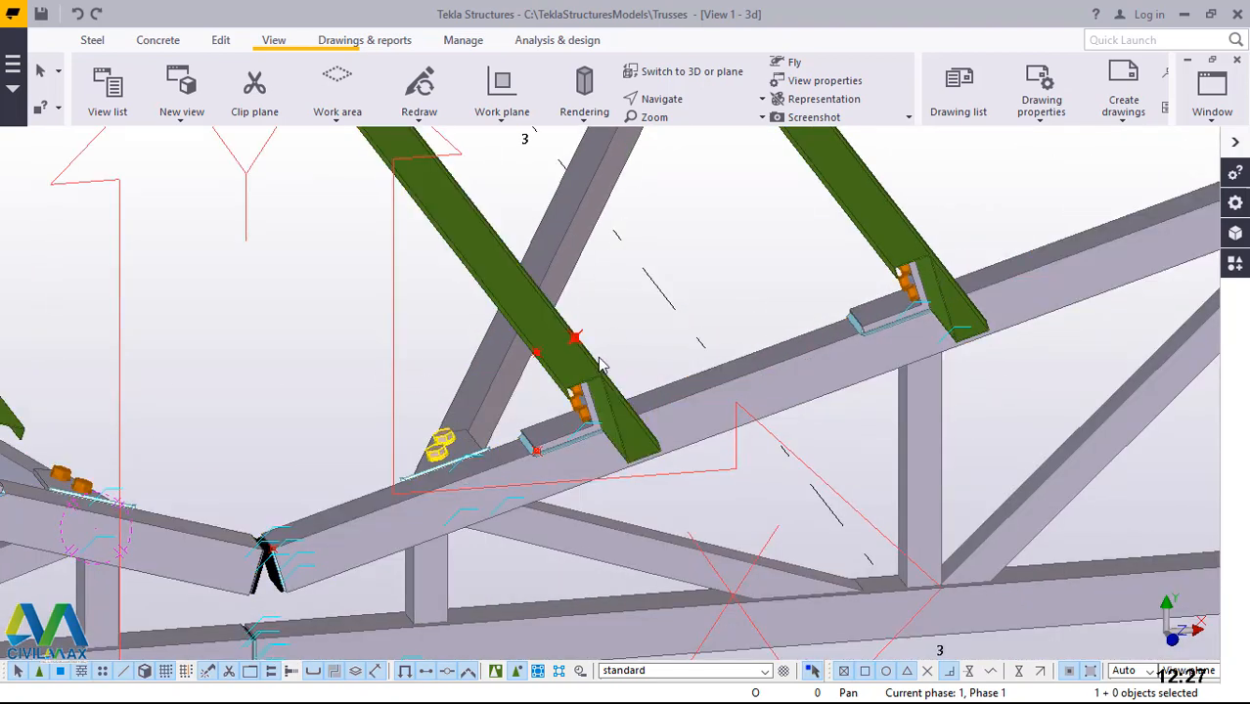
scroll(470, 479, down, 3)
scroll(548, 365, up, 8)
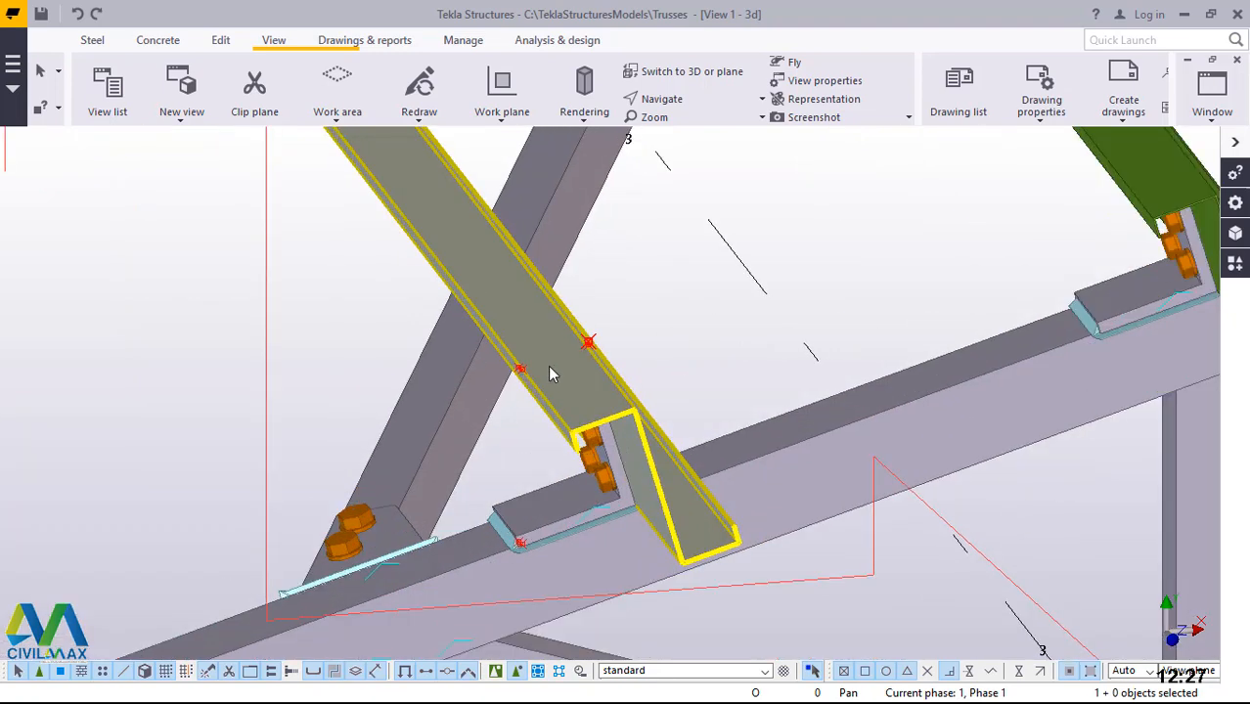
scroll(690, 246, up, 5)
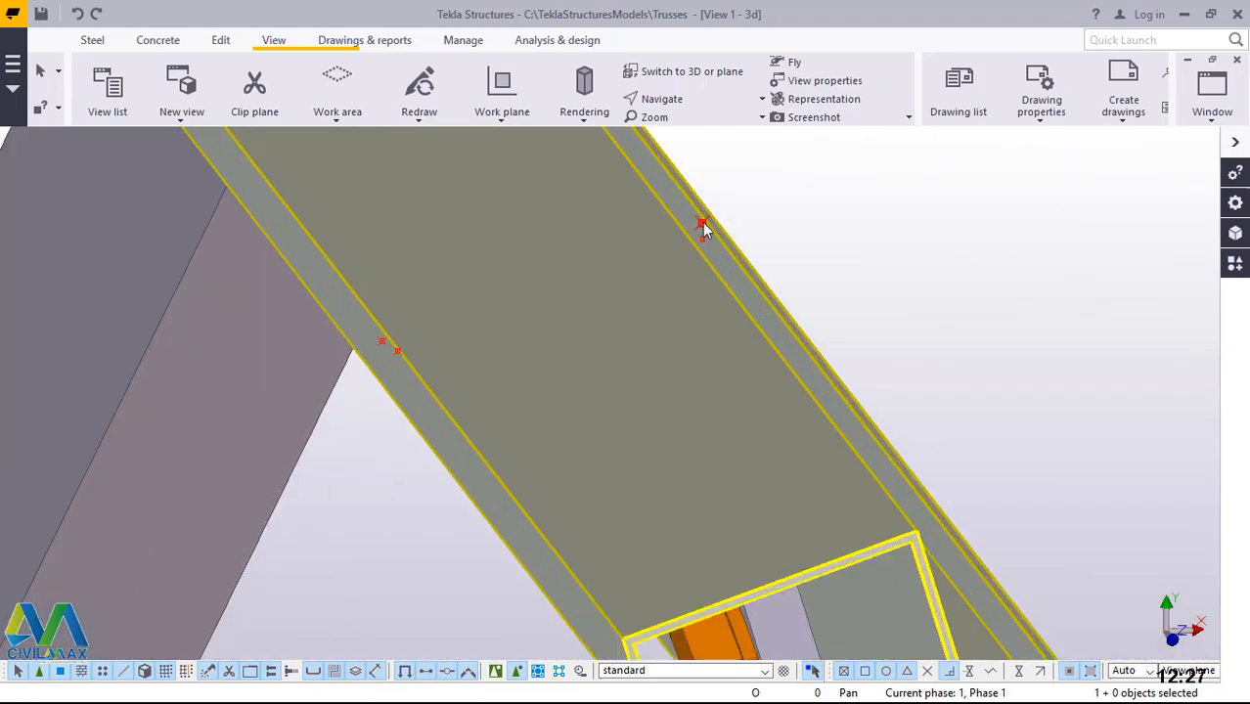
scroll(723, 337, down, 4)
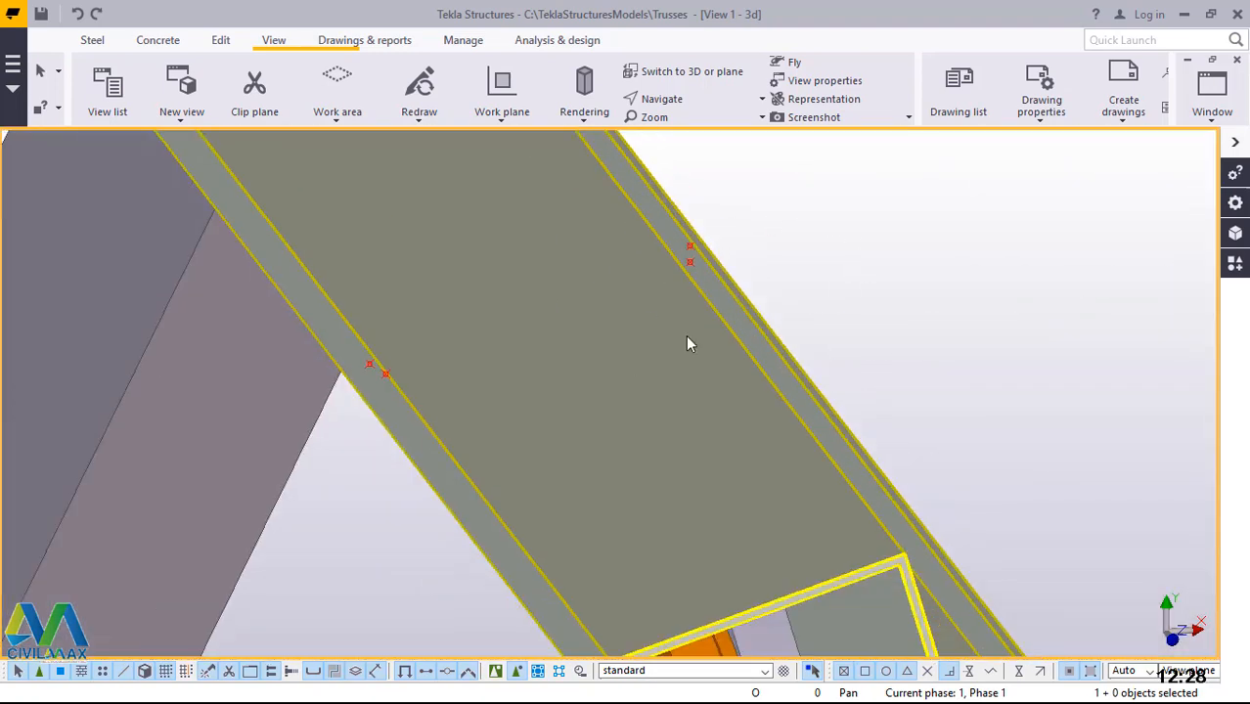
right_click(855, 204)
click(924, 221)
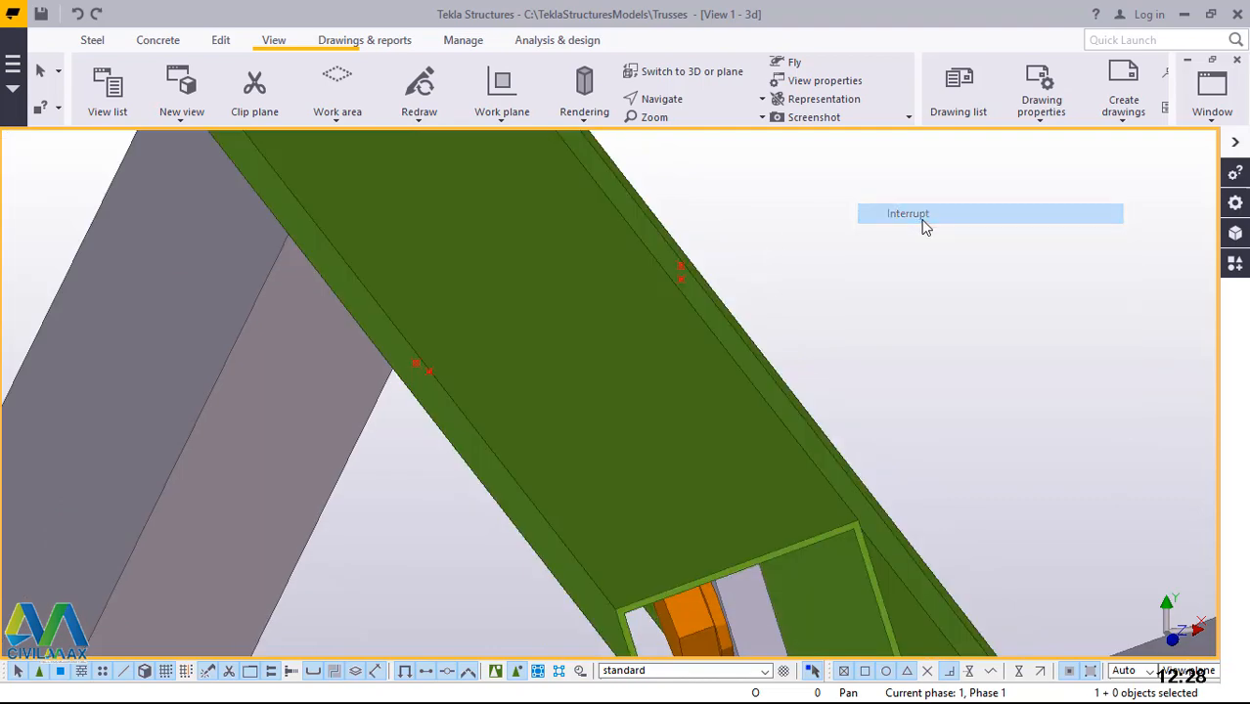
Select the pairs of reference points at both edges of the purlin's upper flange
scroll(682, 289, up, 4)
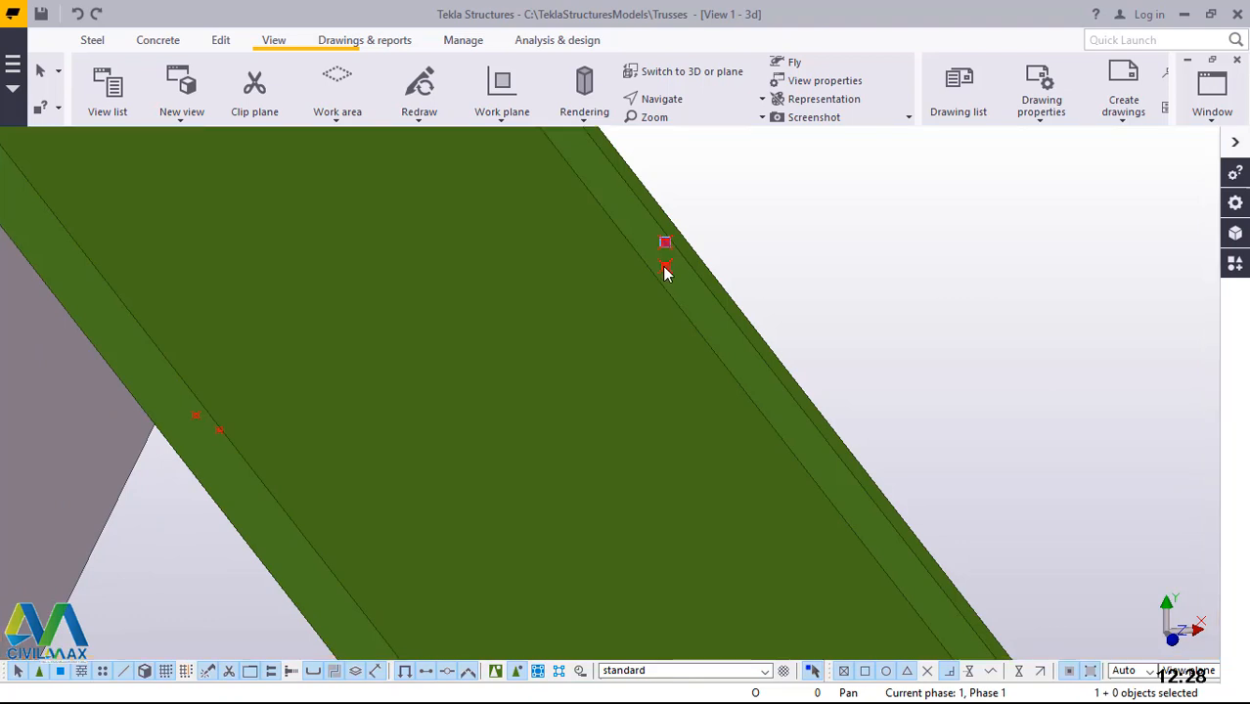
ctrl+click(665, 266)
scroll(855, 224, down, 2)
scroll(585, 260, down, 3)
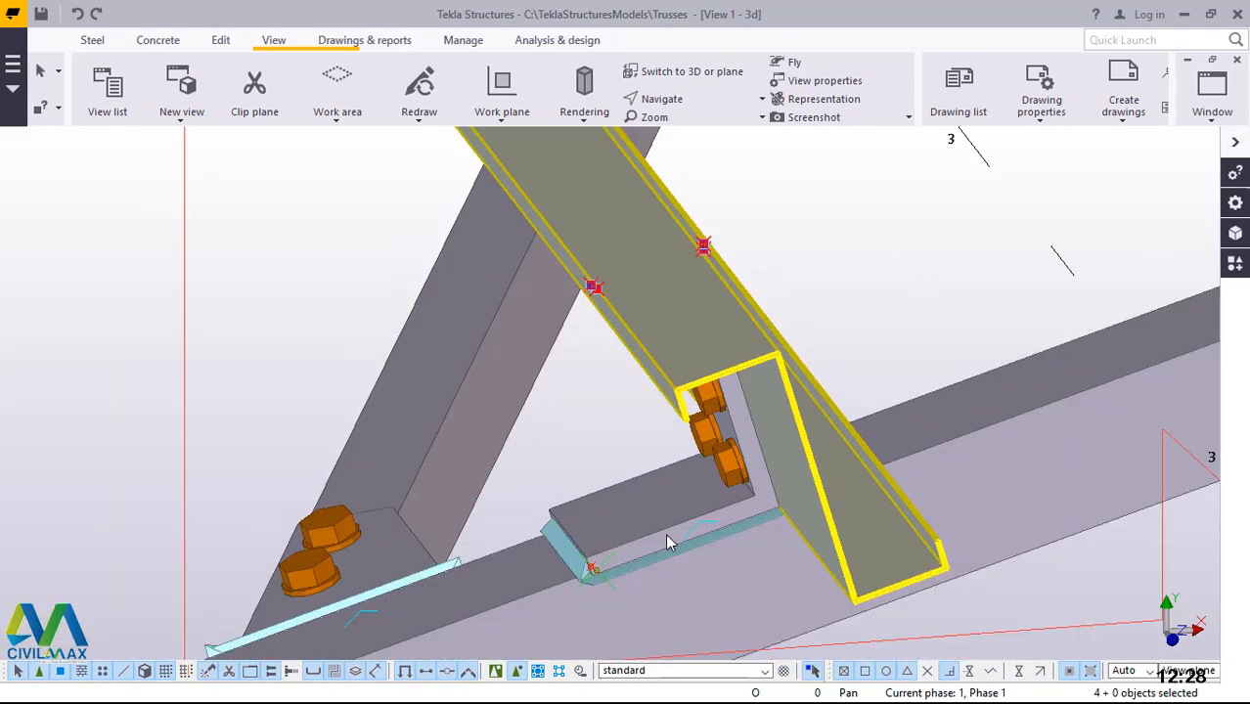
Add the two reference points at the purlin cleat's lower corner to the selection
scroll(592, 598, up, 3)
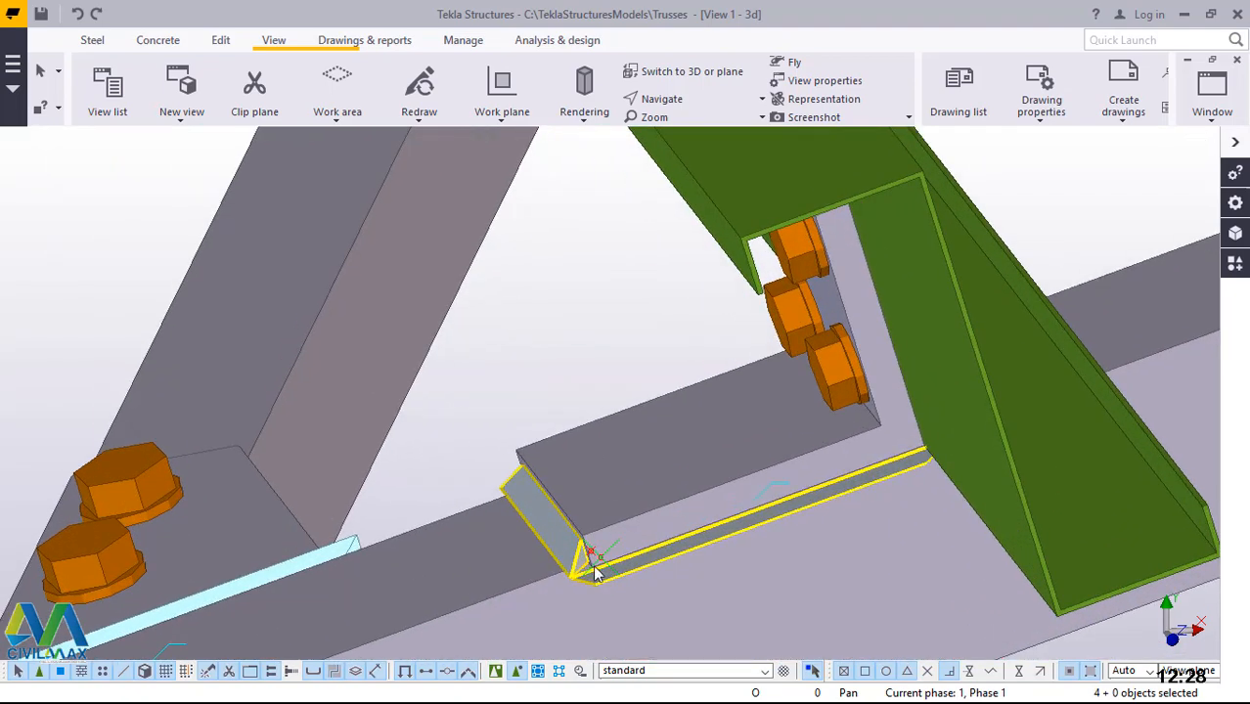
scroll(597, 573, up, 3)
shift+click(589, 526)
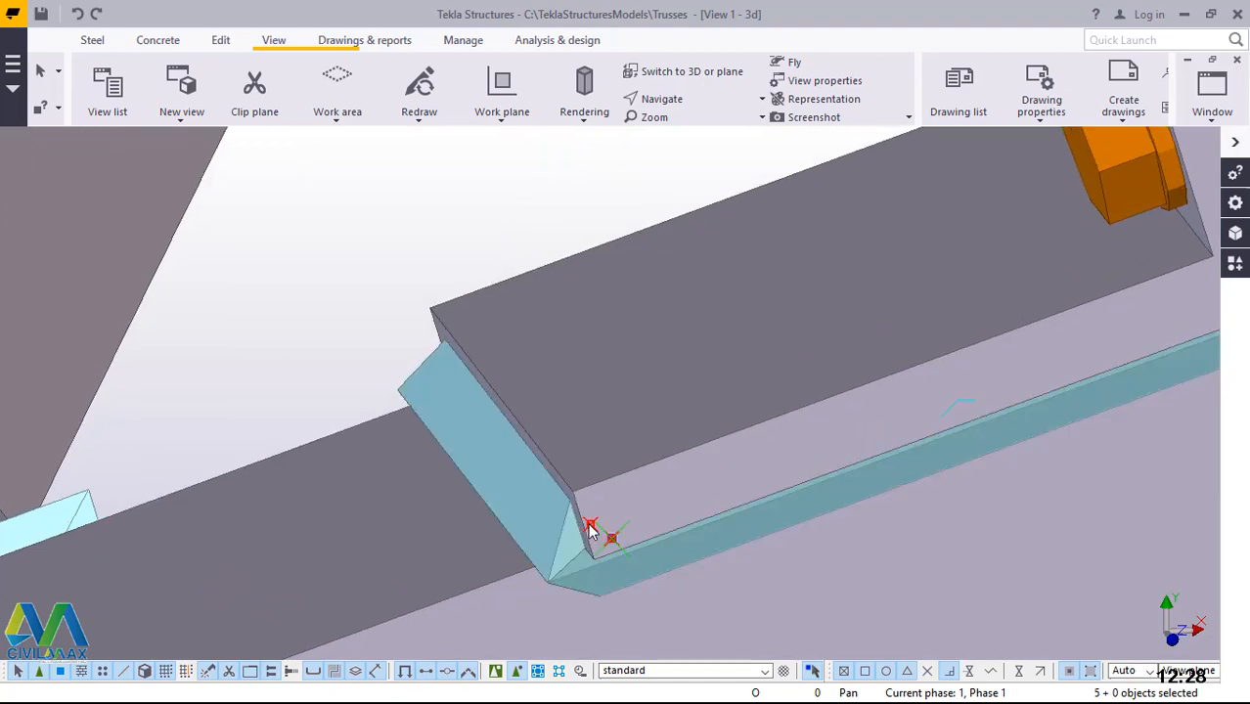
scroll(651, 413, down, 5)
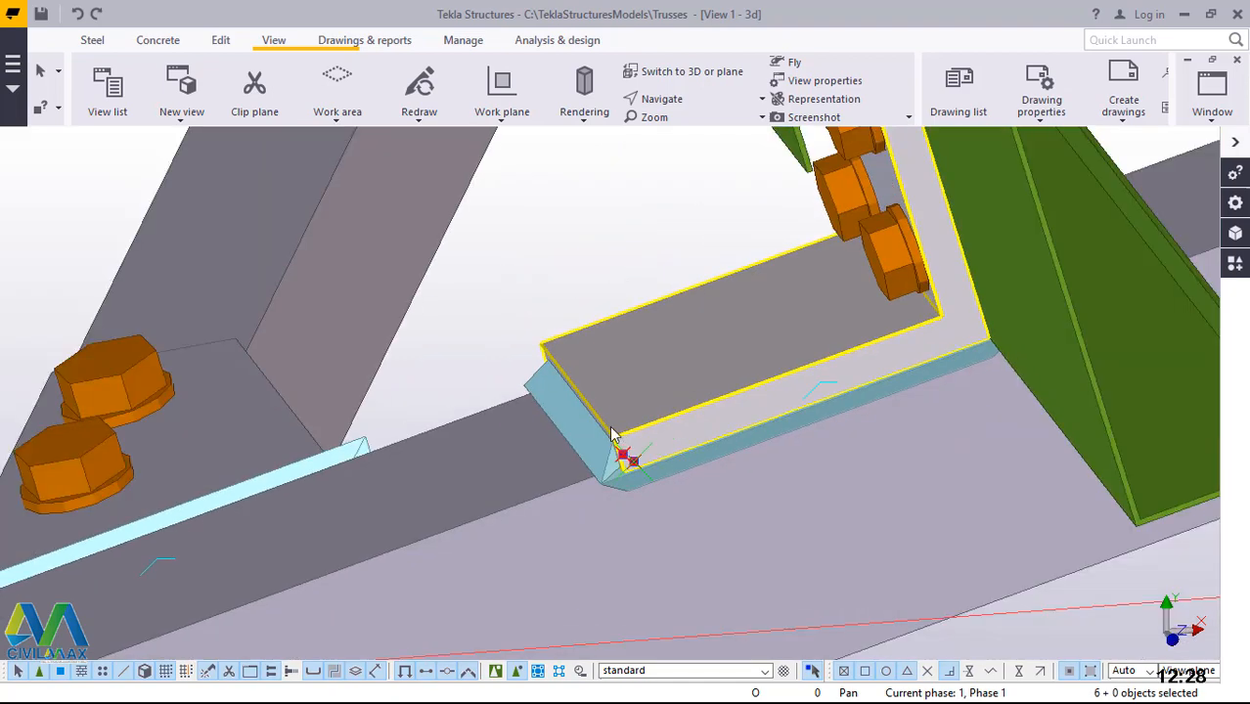
Add the corner point at the valley end of the right top chord to the selection
scroll(611, 433, down, 3)
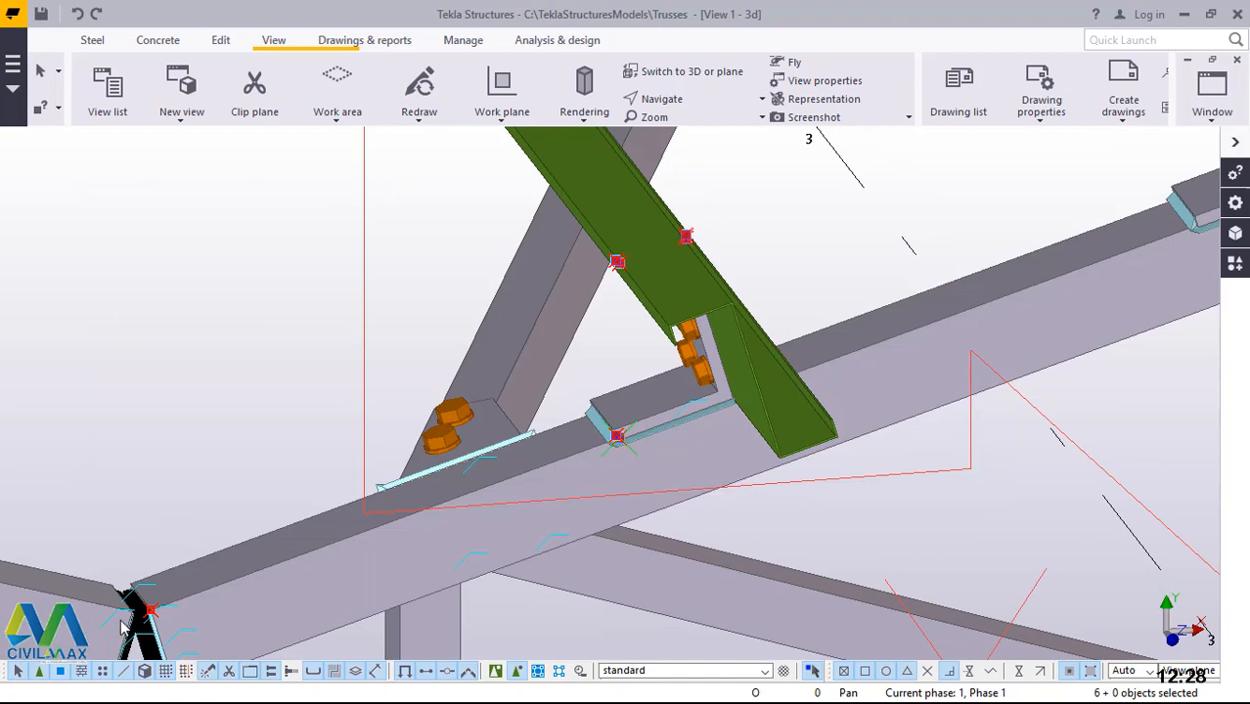
scroll(115, 626, up, 3)
scroll(116, 625, up, 2)
scroll(201, 595, up, 3)
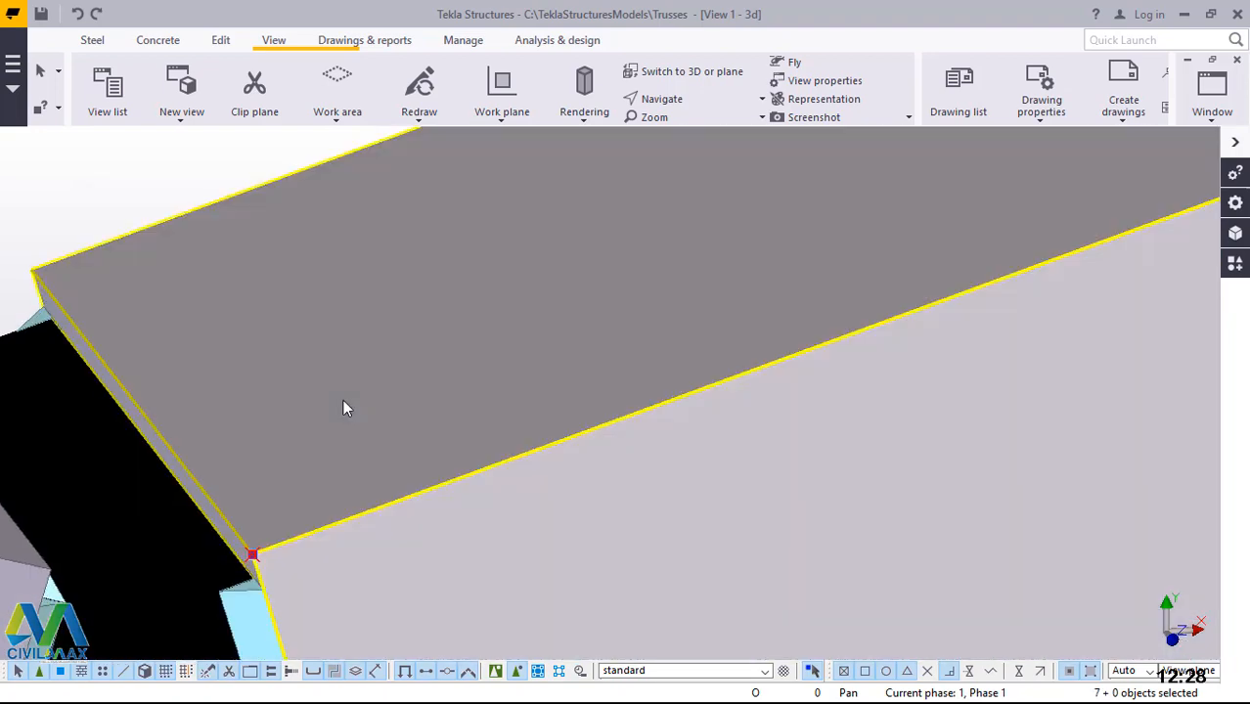
scroll(343, 404, down, 5)
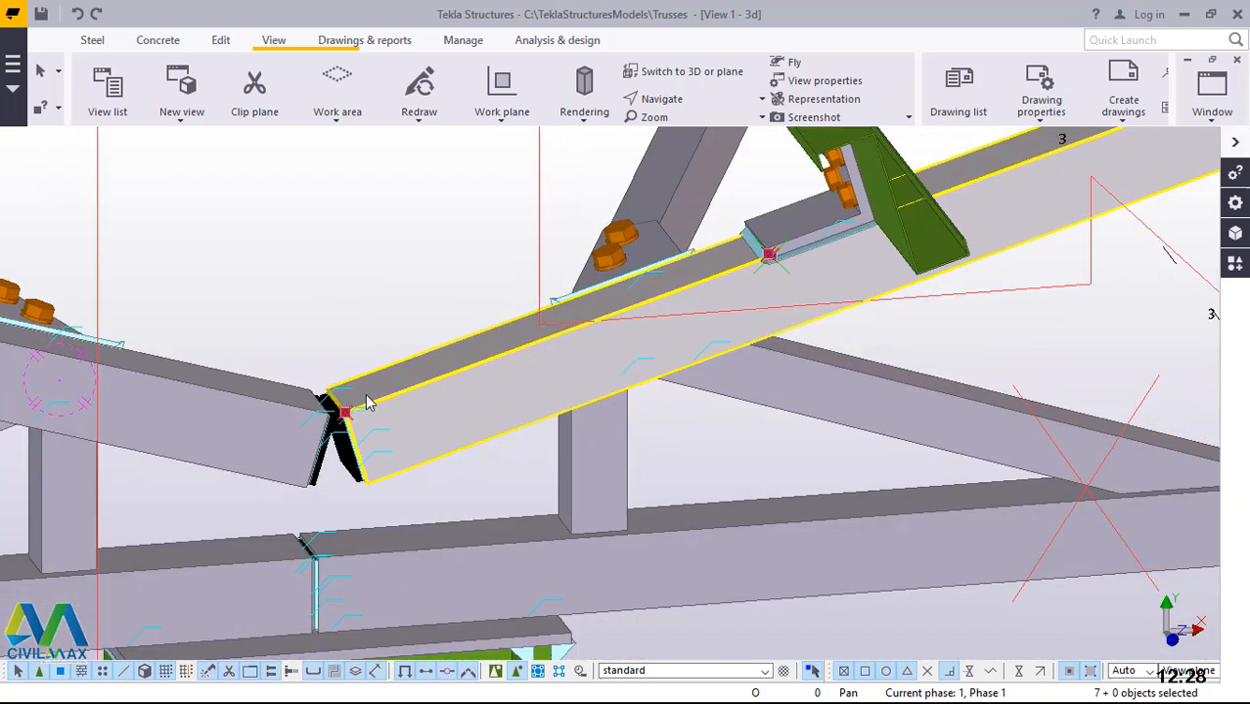
Set up a mirror copy of the selected points about a vertical line at the support plate's midpoint, with X0 17, Y0 -70 and angle -90
scroll(367, 400, down, 4)
right_click(314, 200)
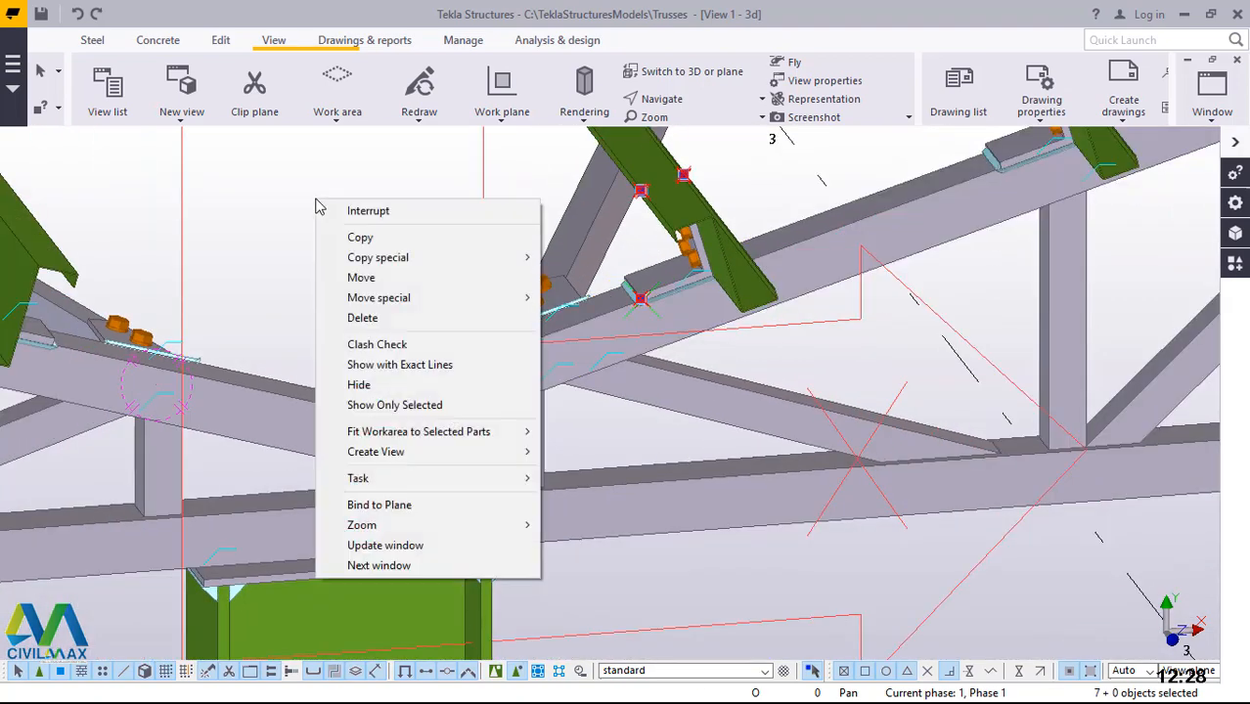
mouse_move(385, 270)
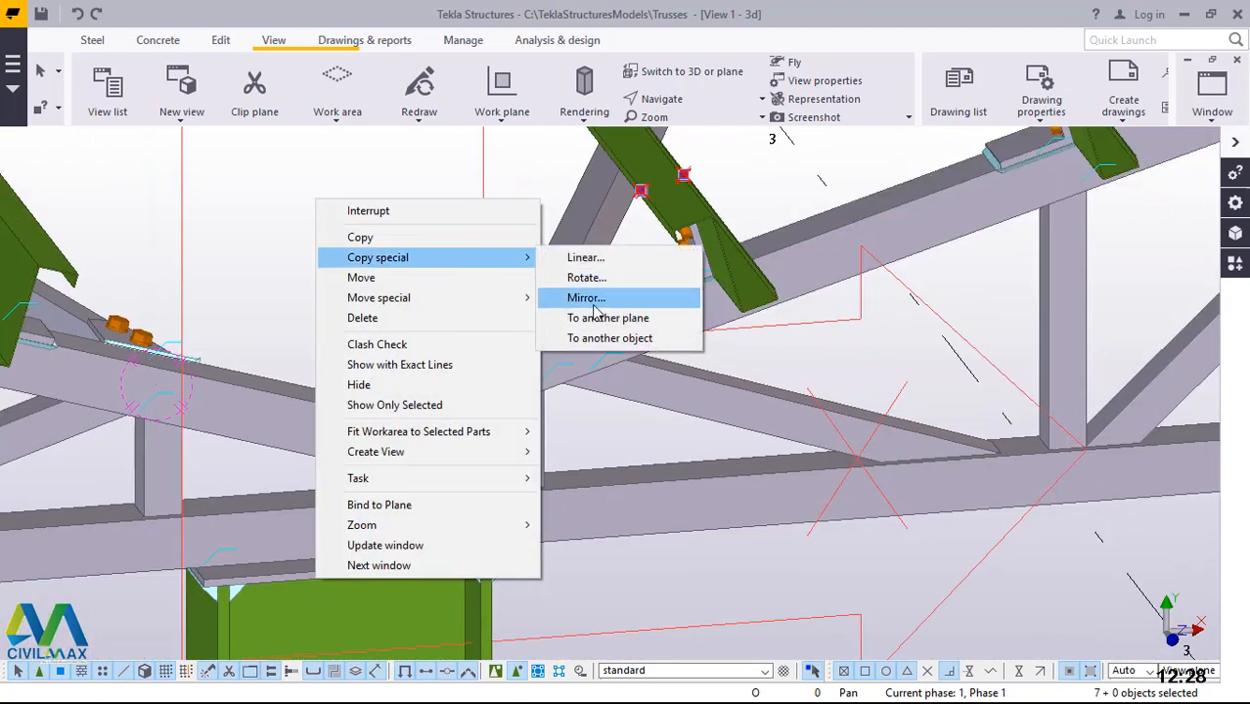
click(590, 308)
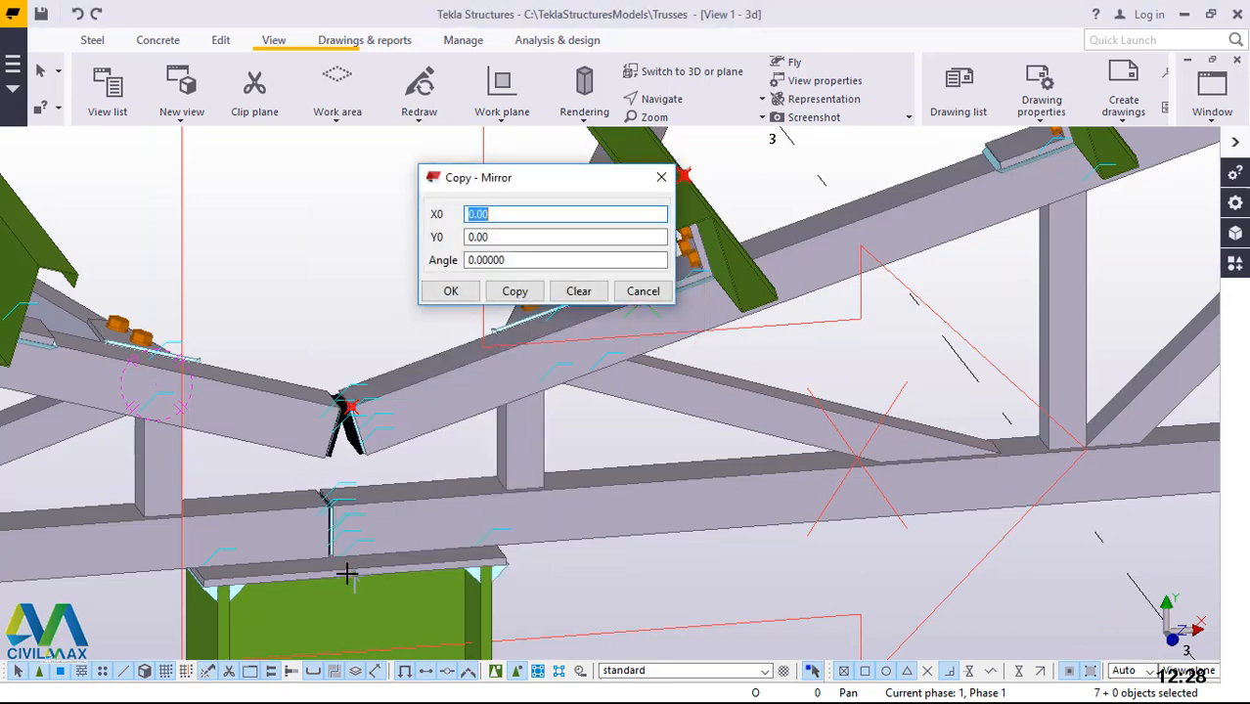
scroll(347, 575, up, 2)
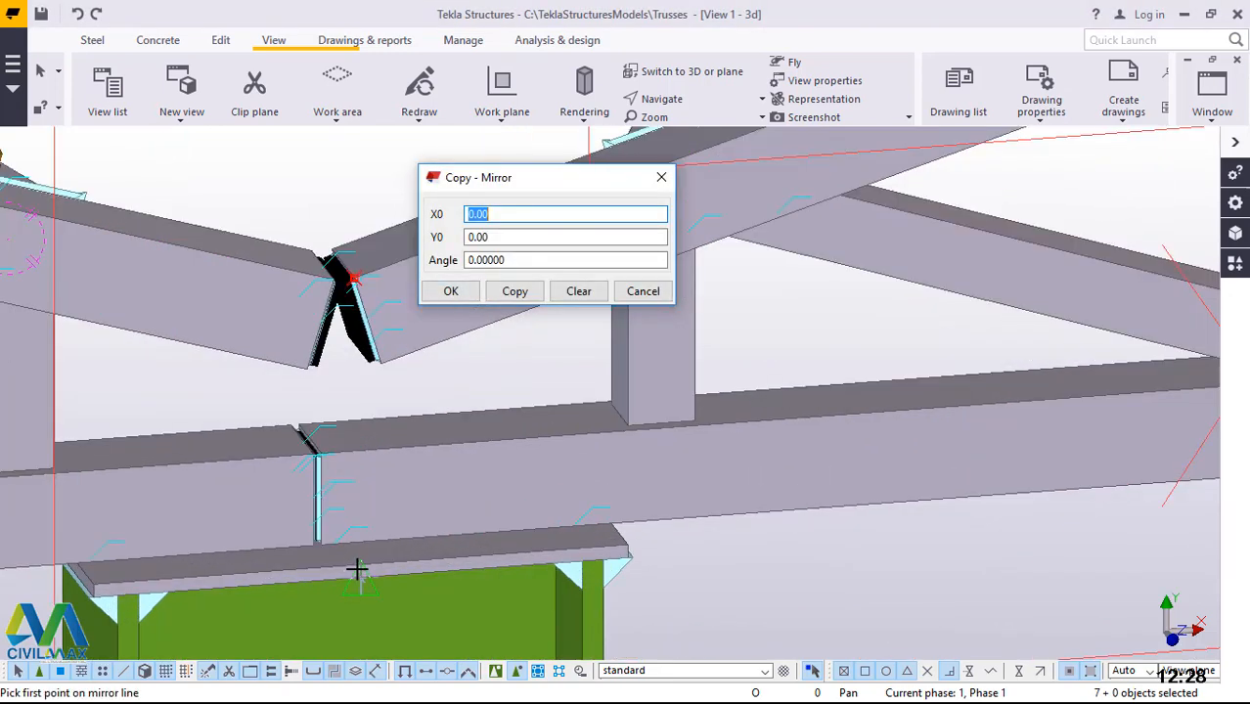
scroll(357, 569, up, 3)
scroll(344, 545, up, 3)
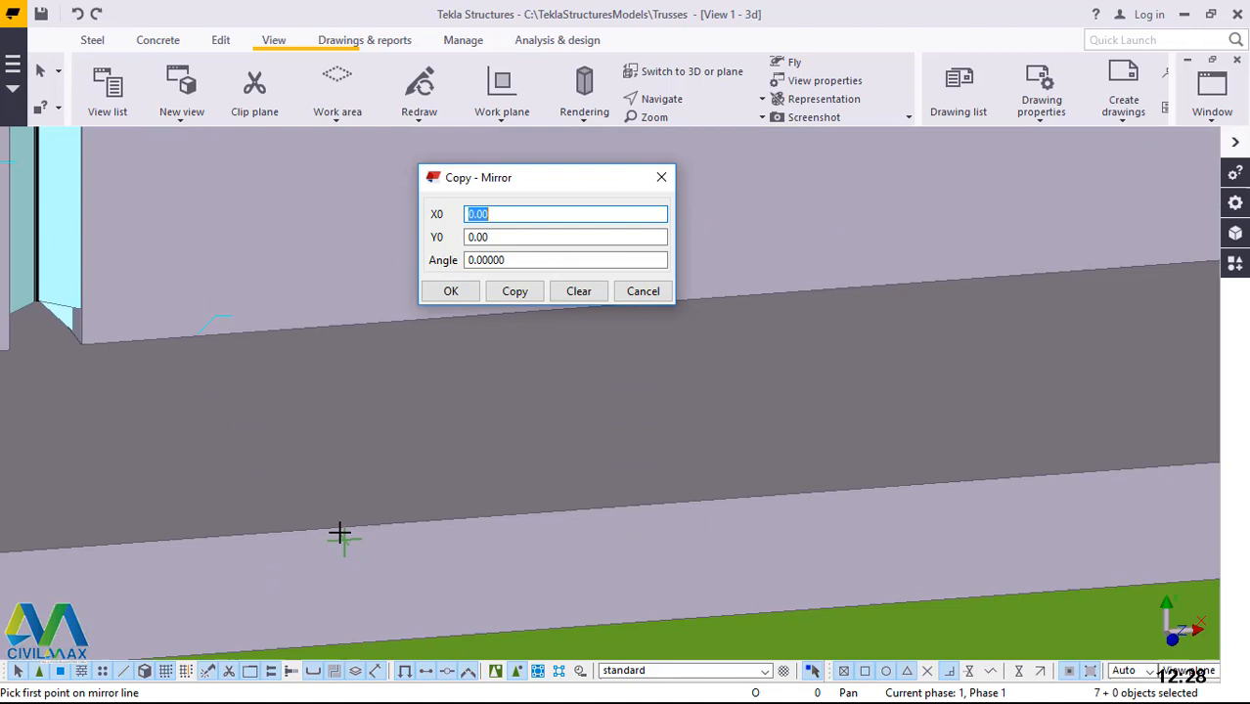
click(431, 522)
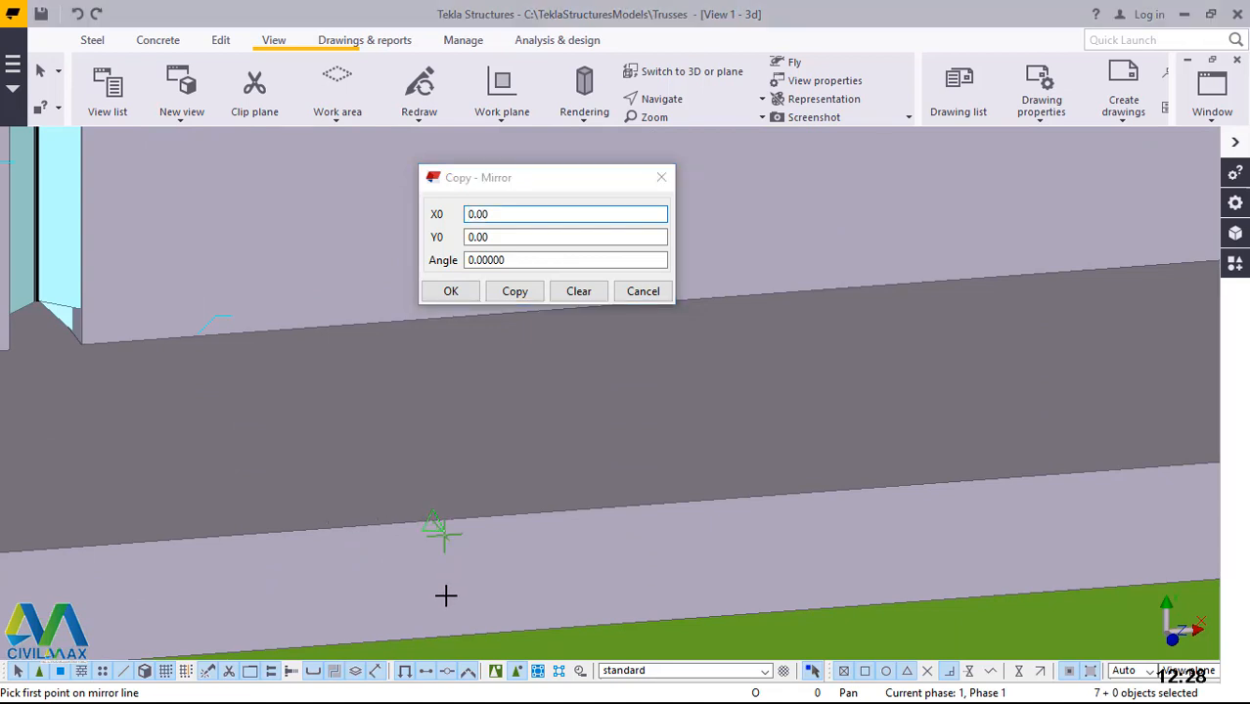
click(431, 636)
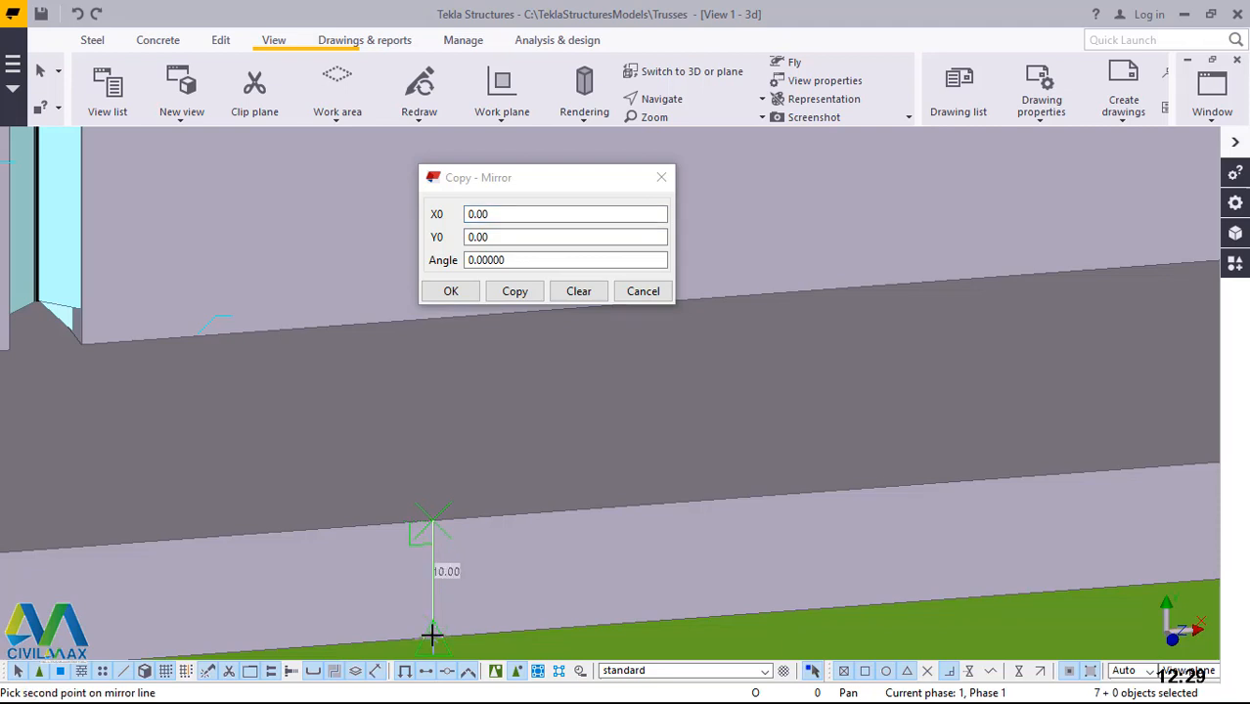
click(432, 635)
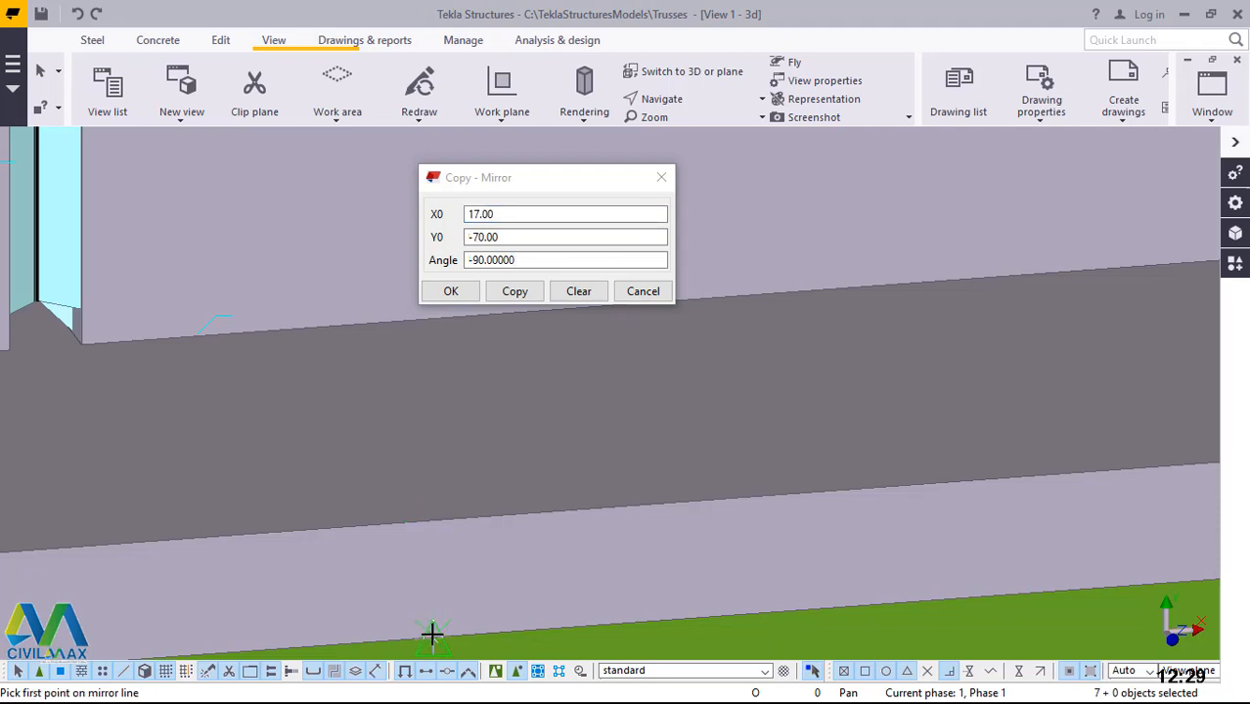
Create the mirrored copy of the reference points and end the mirror command
click(516, 296)
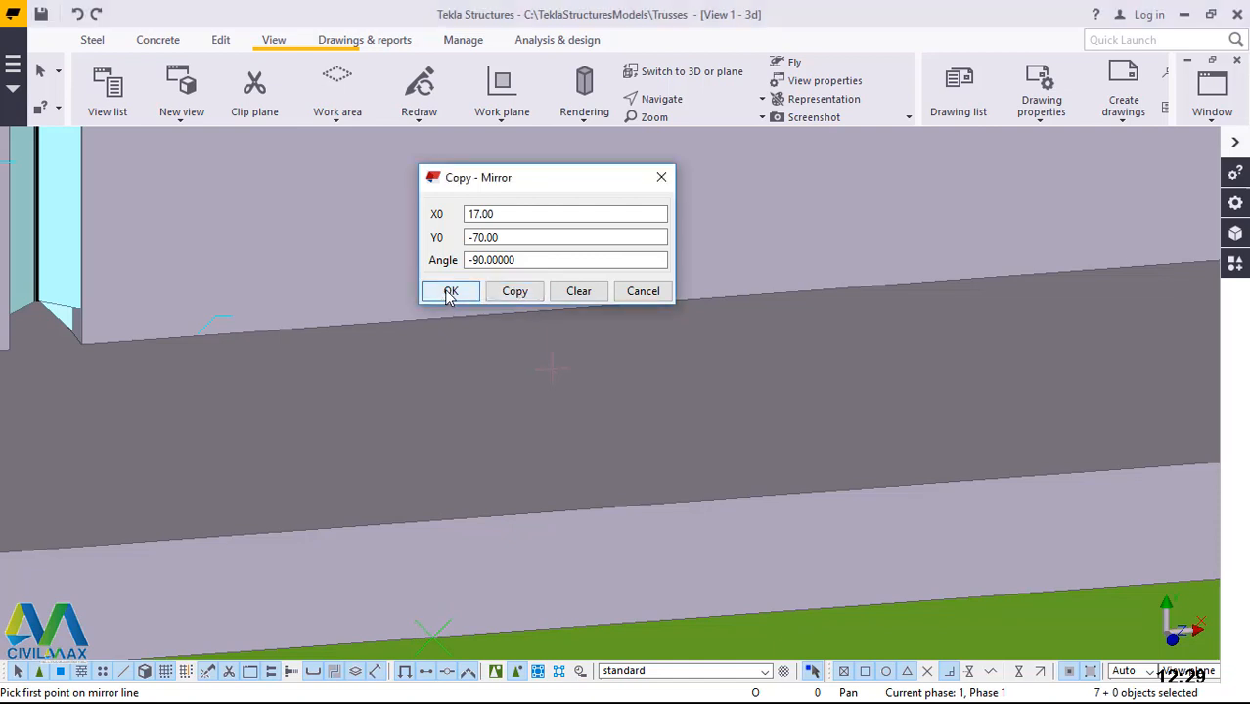
click(450, 293)
right_click(466, 238)
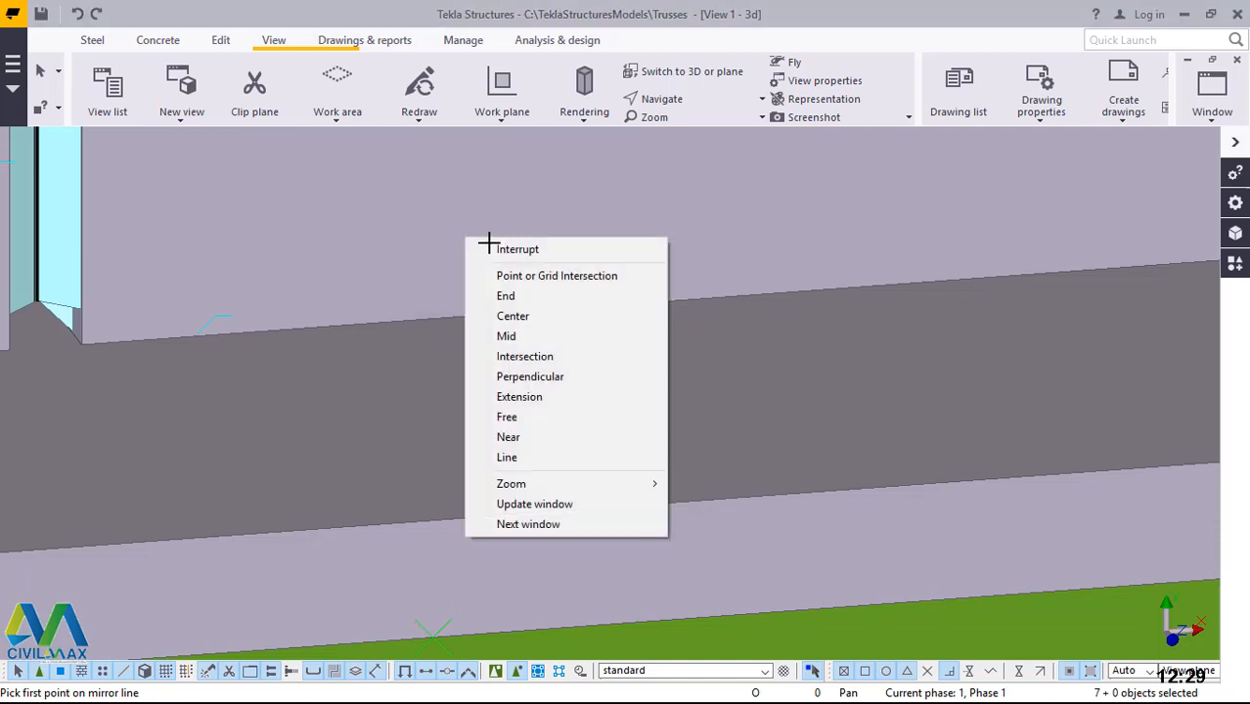
click(495, 249)
Examine the mirrored reference points on the purlin and cleat on the opposite side of the valley joint
scroll(572, 417, down, 1)
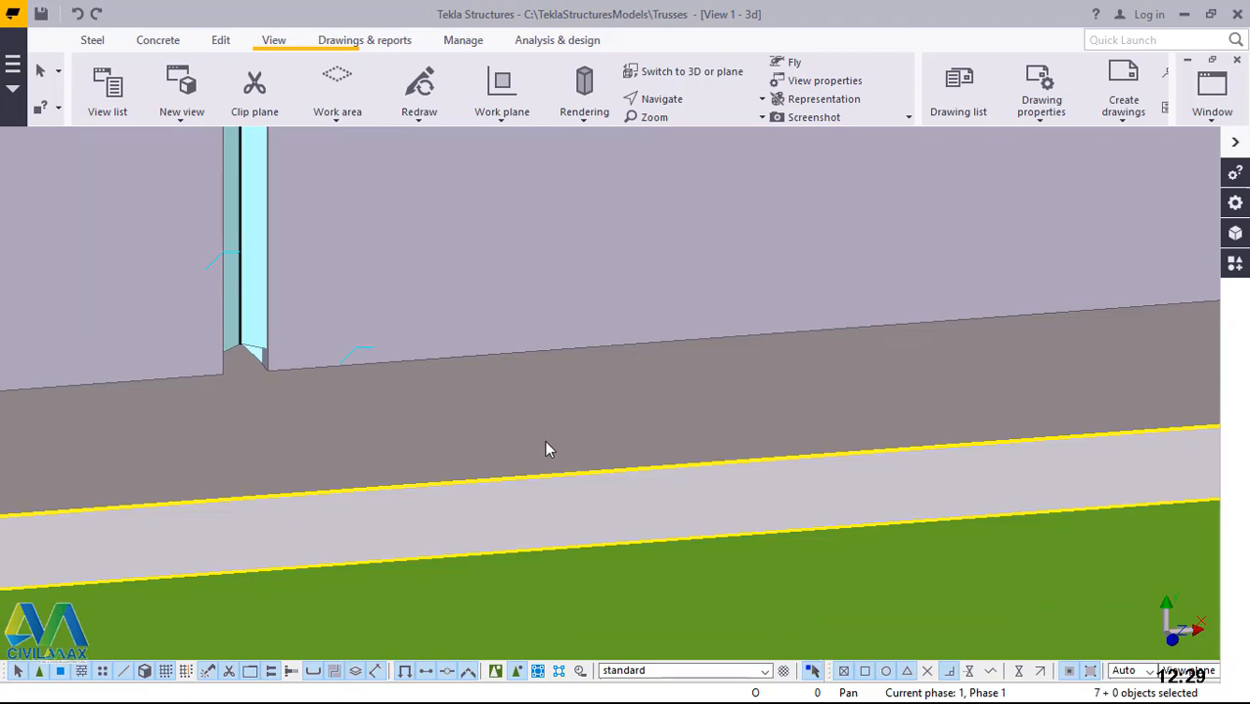
scroll(542, 449, down, 4)
scroll(539, 457, down, 6)
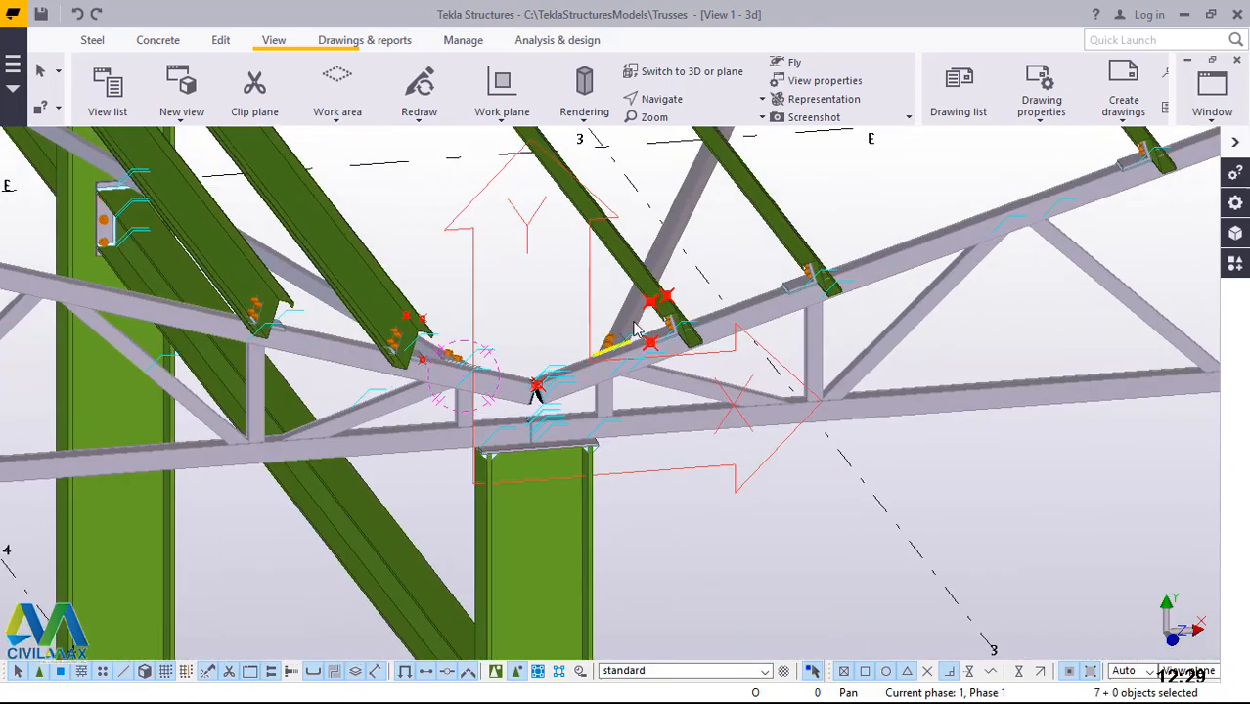
scroll(636, 324, up, 4)
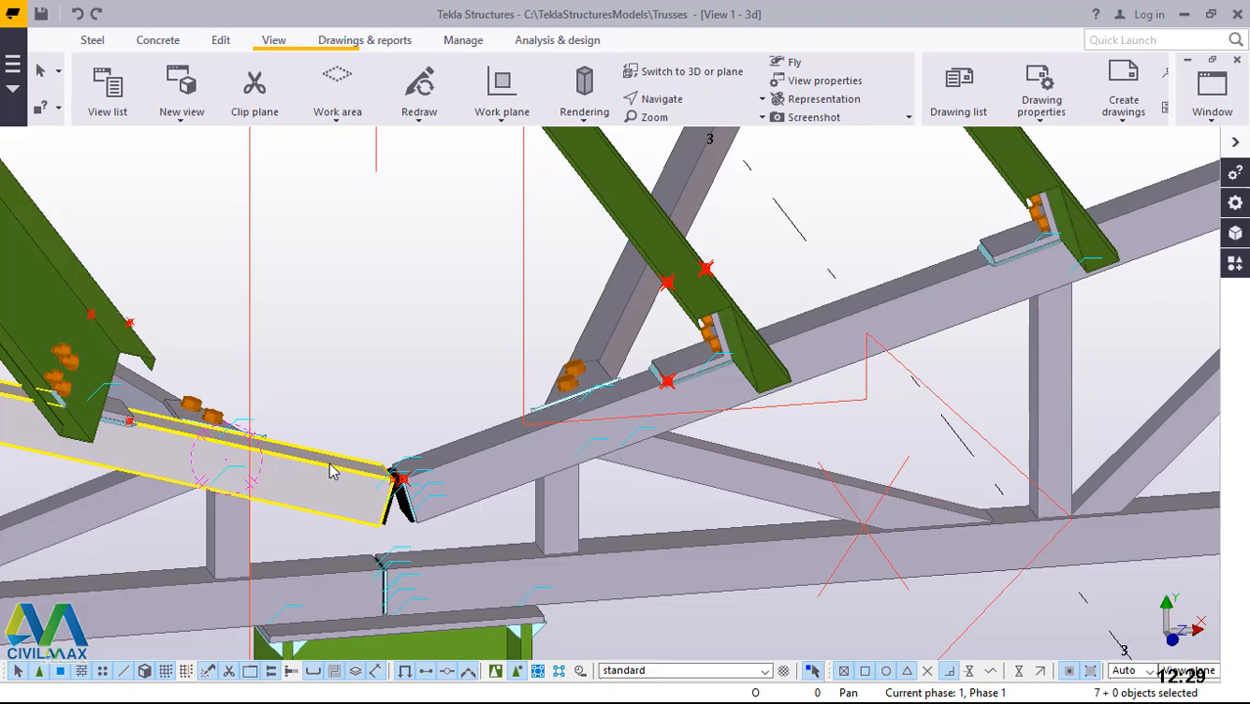
scroll(88, 298, up, 3)
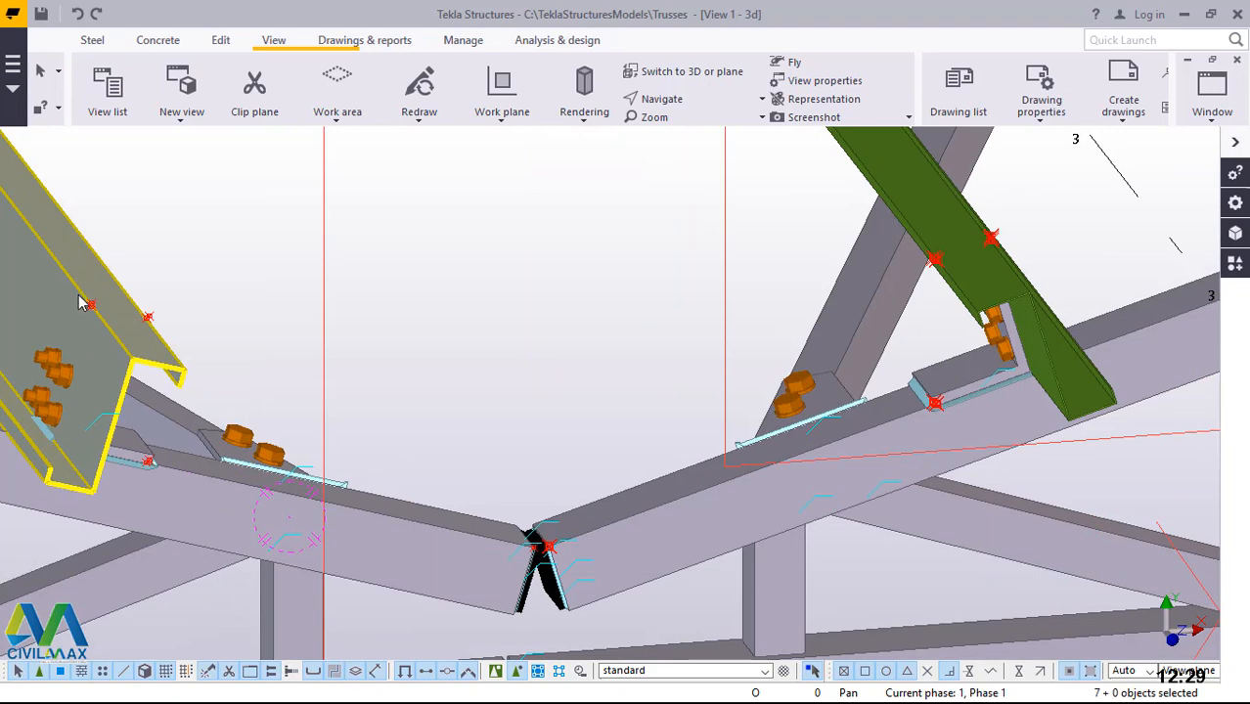
scroll(105, 313, up, 3)
scroll(105, 313, up, 2)
scroll(95, 276, up, 4)
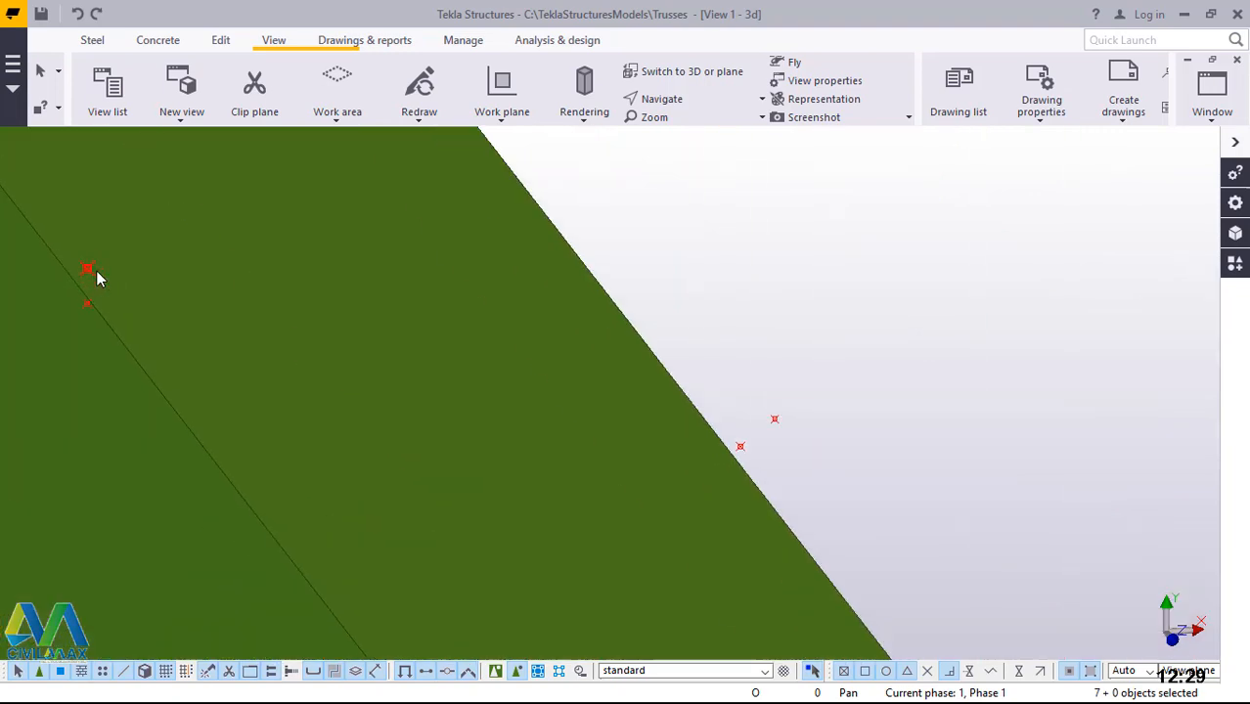
Start a steel plate with its first two corners at the mirrored points on the left purlin's inner flange edge
click(92, 40)
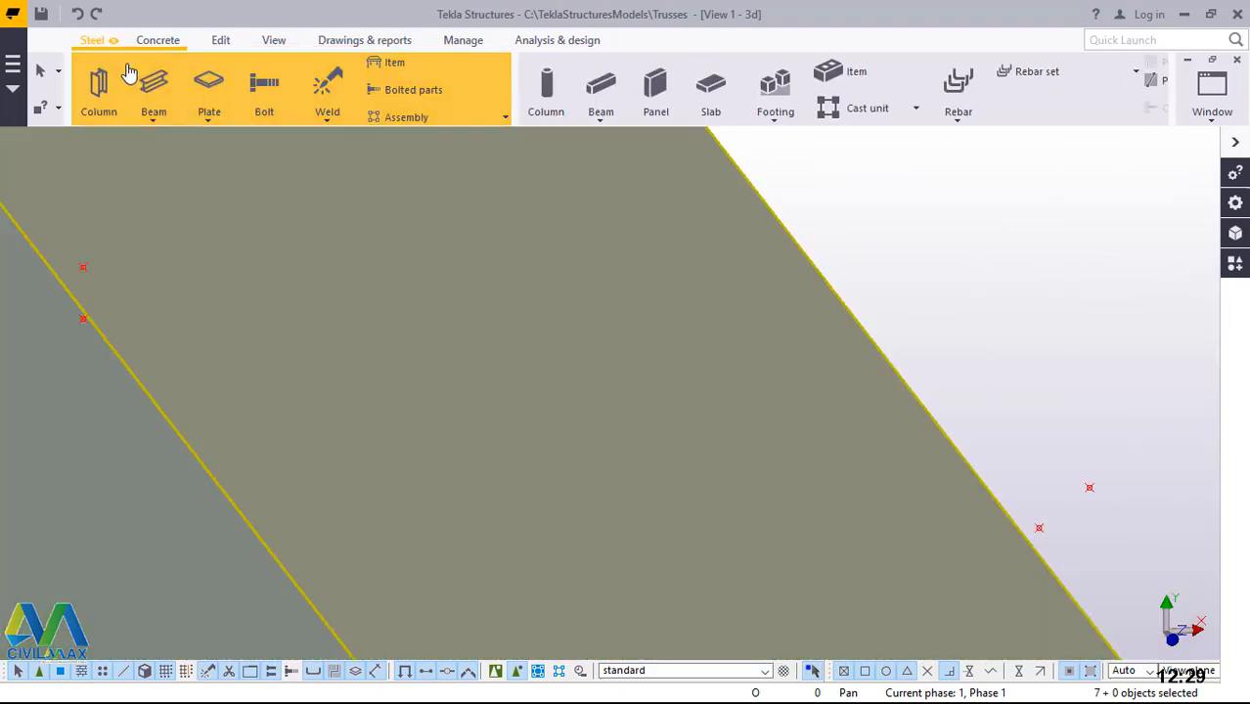
click(206, 115)
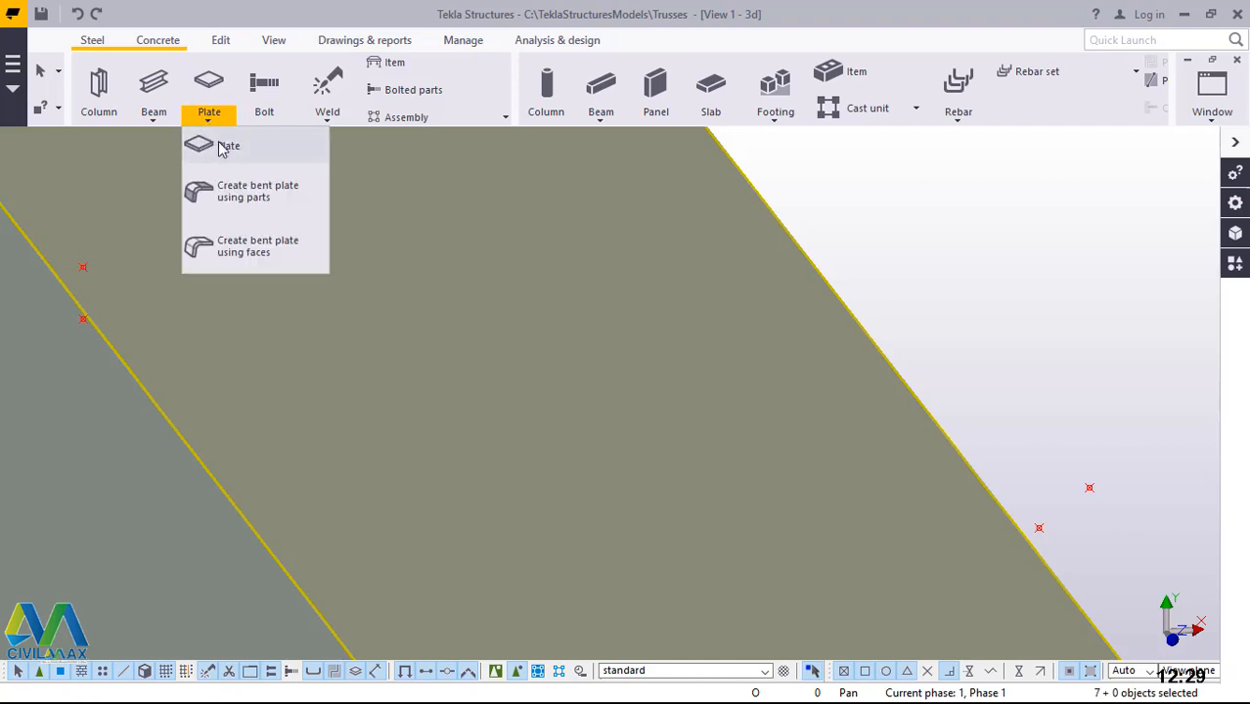
click(207, 145)
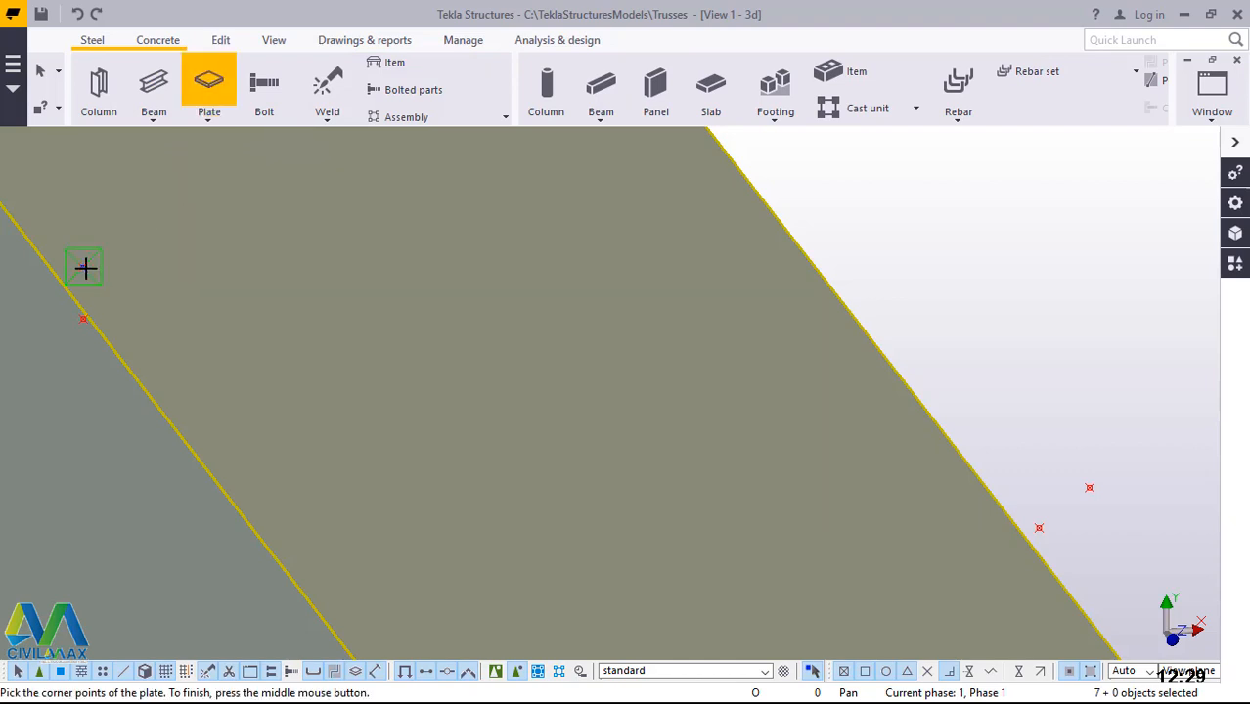
click(84, 267)
scroll(82, 317, up, 3)
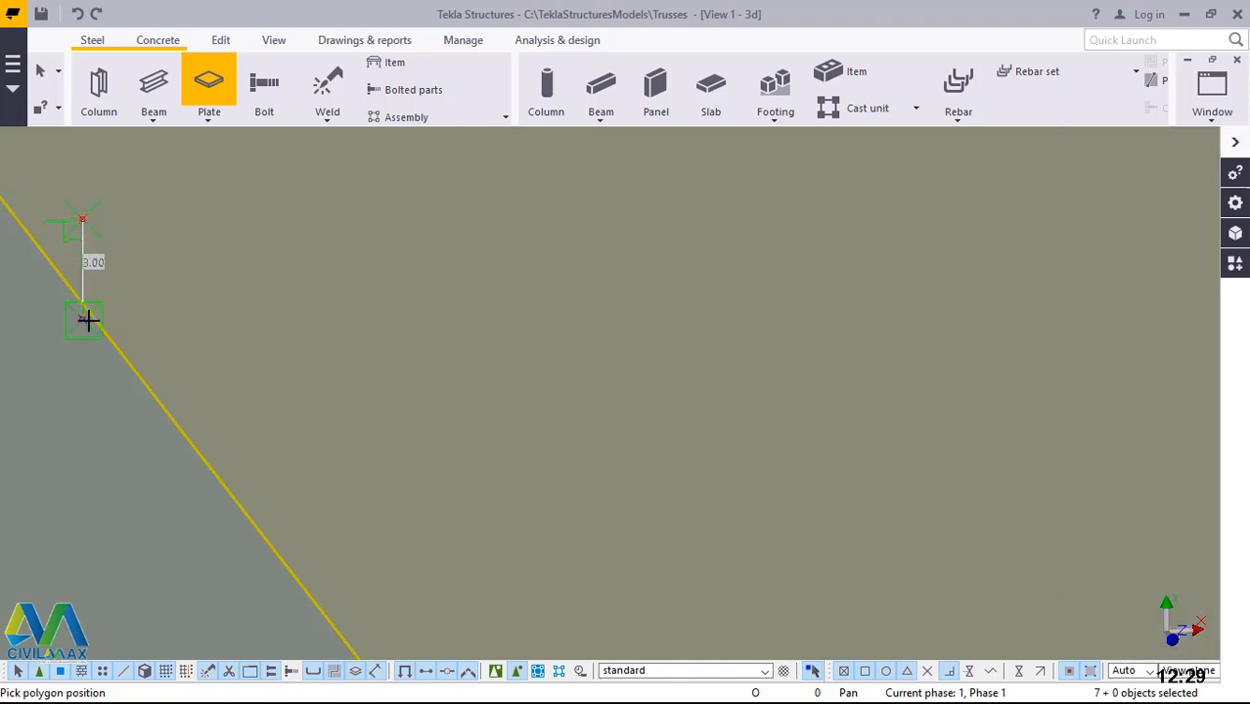
scroll(86, 322, up, 3)
click(80, 322)
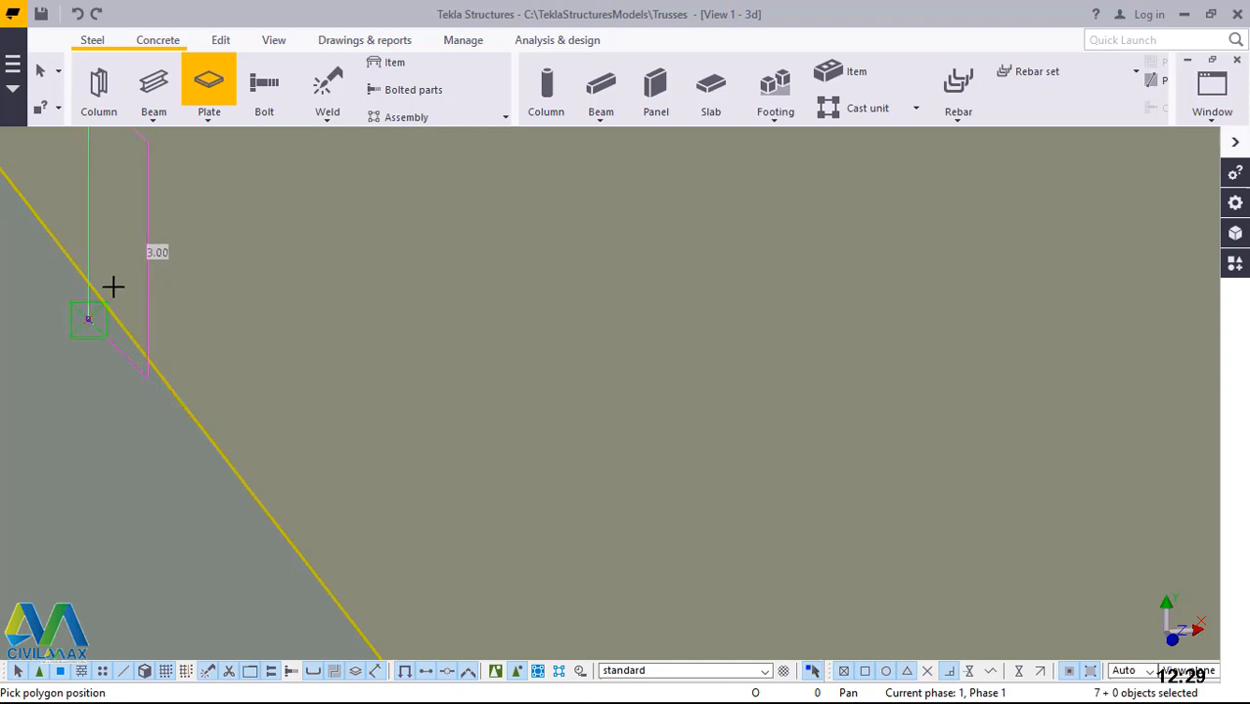
Place the plate's third corner at the mirrored reference point nearest the purlin flange's outer edge
scroll(112, 285, down, 3)
scroll(104, 300, down, 3)
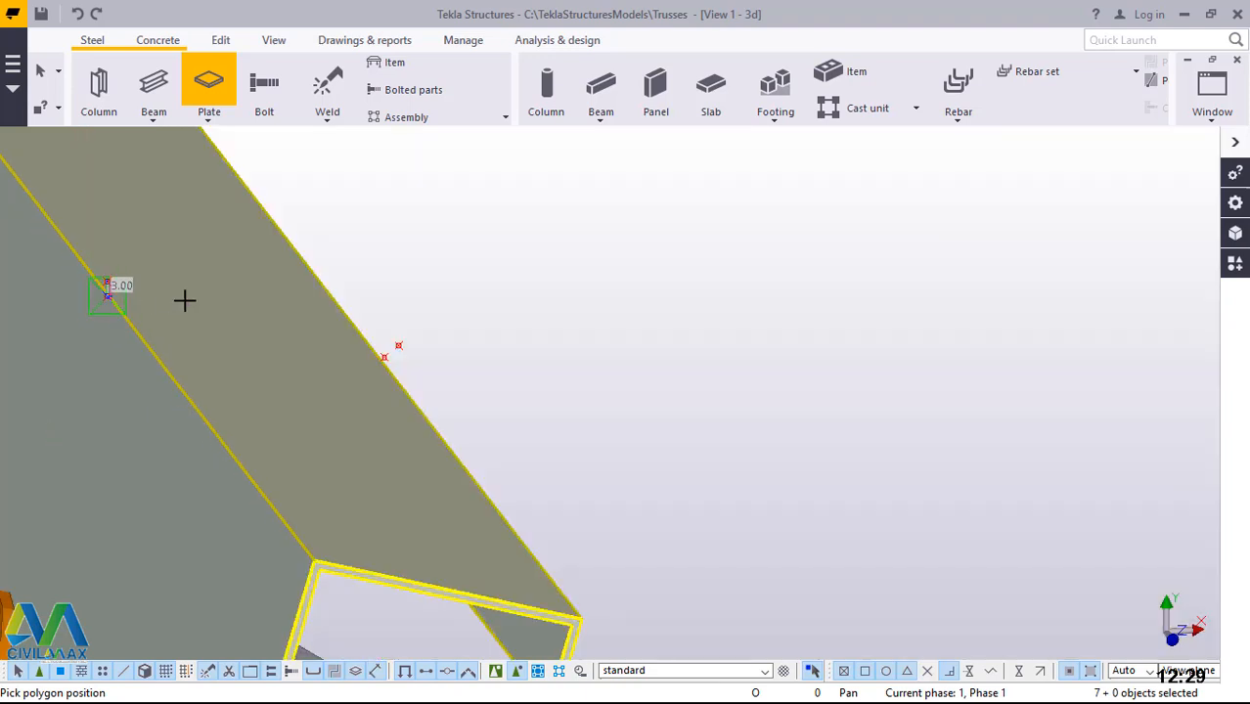
scroll(343, 358, down, 2)
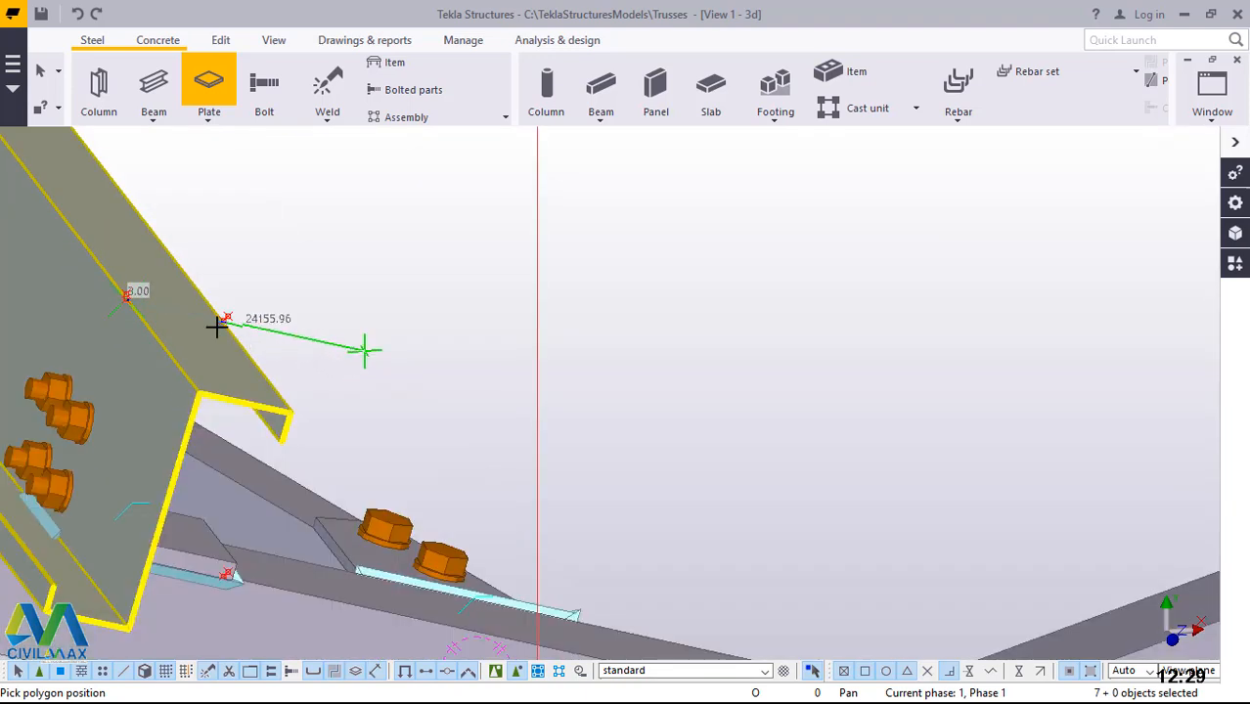
scroll(215, 324, up, 3)
scroll(47, 289, up, 2)
scroll(47, 282, up, 2)
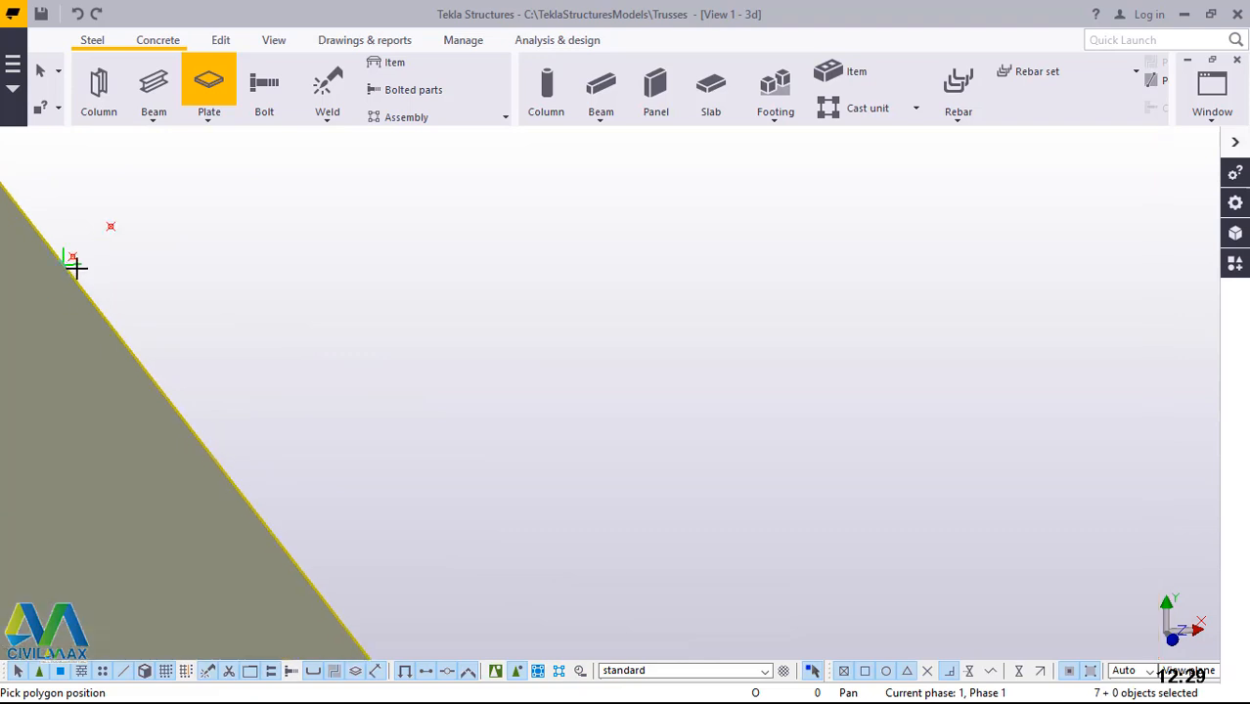
click(73, 255)
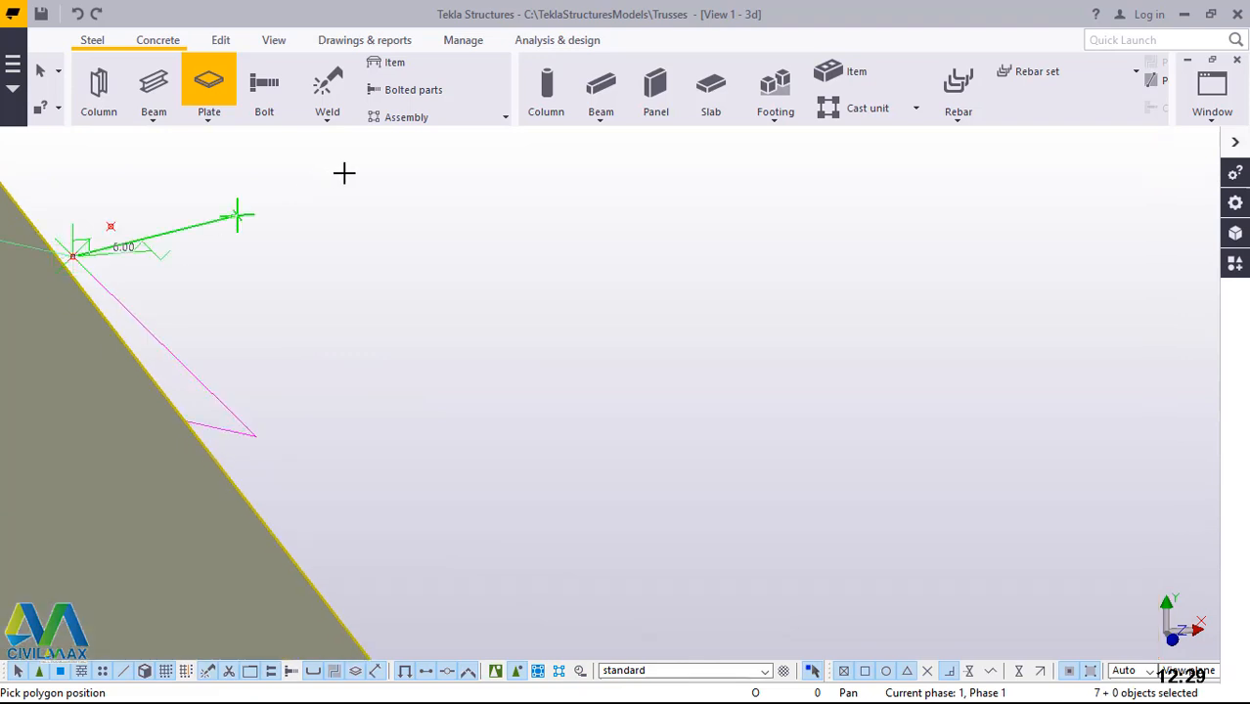
Place the plate's fourth corner at the mirrored reference point near the end of the left purlin's cleat
scroll(345, 174, down, 2)
scroll(344, 174, down, 4)
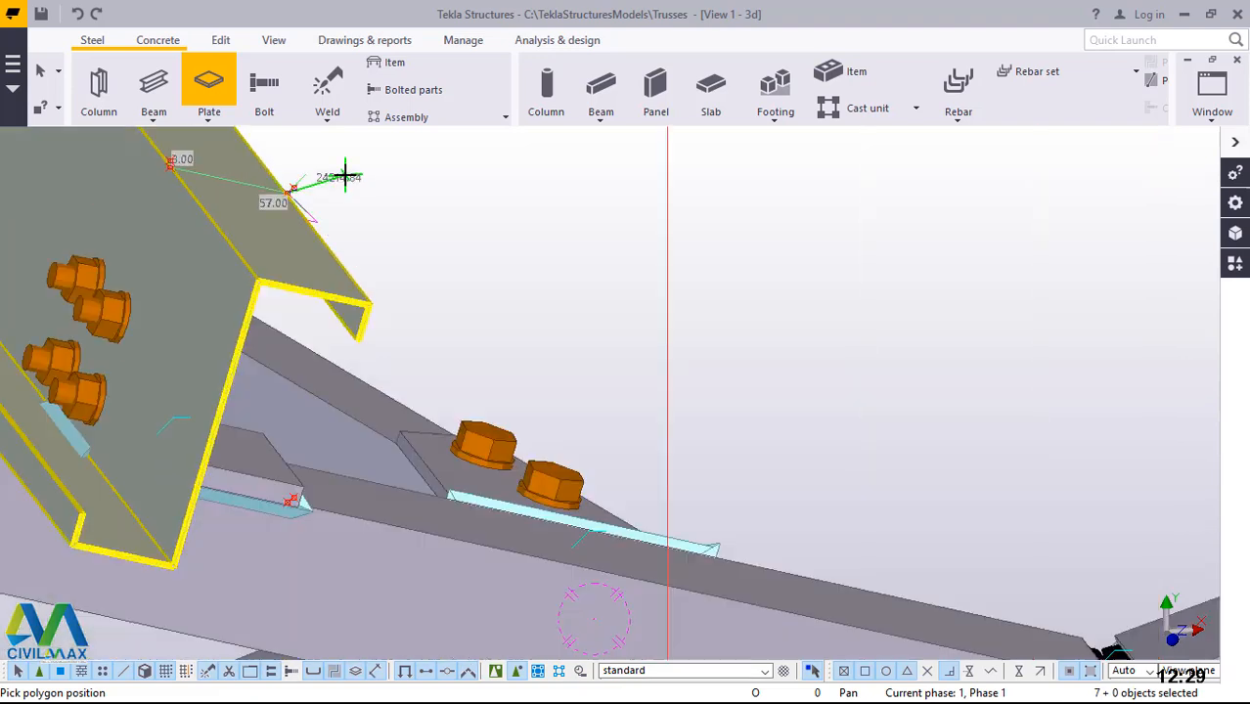
scroll(295, 471, up, 2)
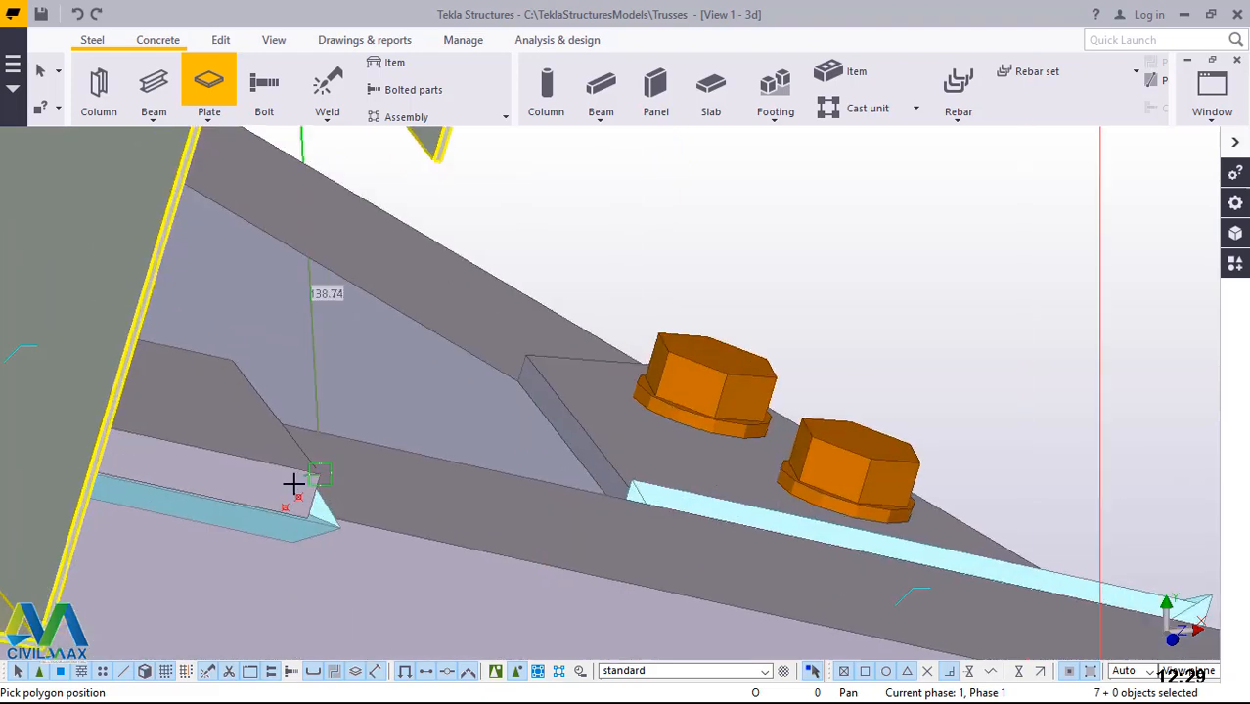
scroll(287, 507, up, 3)
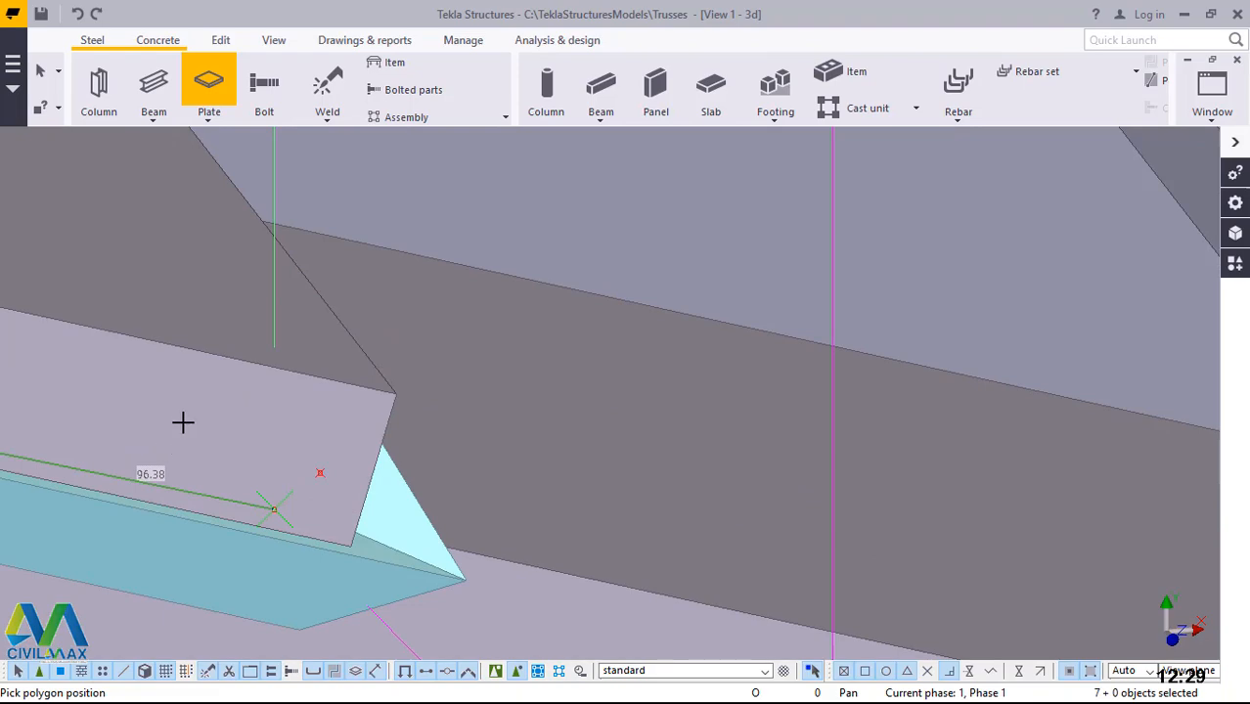
scroll(183, 421, down, 2)
scroll(184, 422, down, 3)
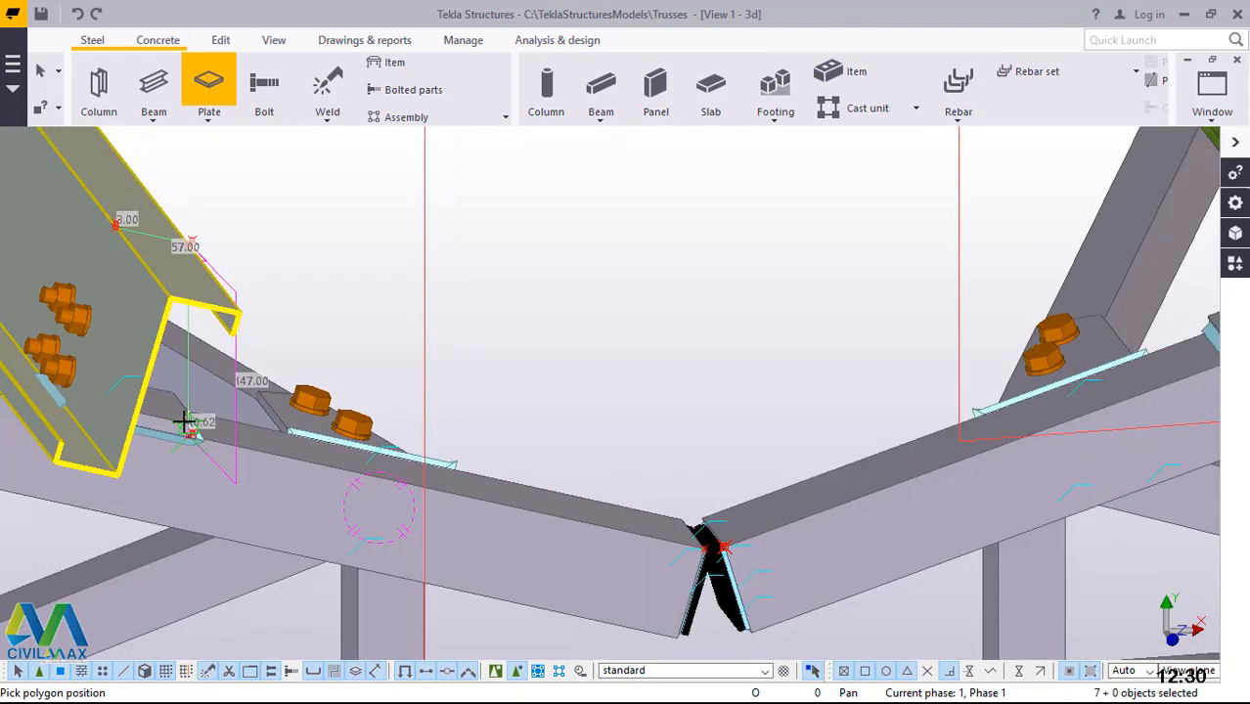
Place two plate corners at the valley joint, first on the left chord's reference point and then on the right chord's
scroll(706, 549, up, 4)
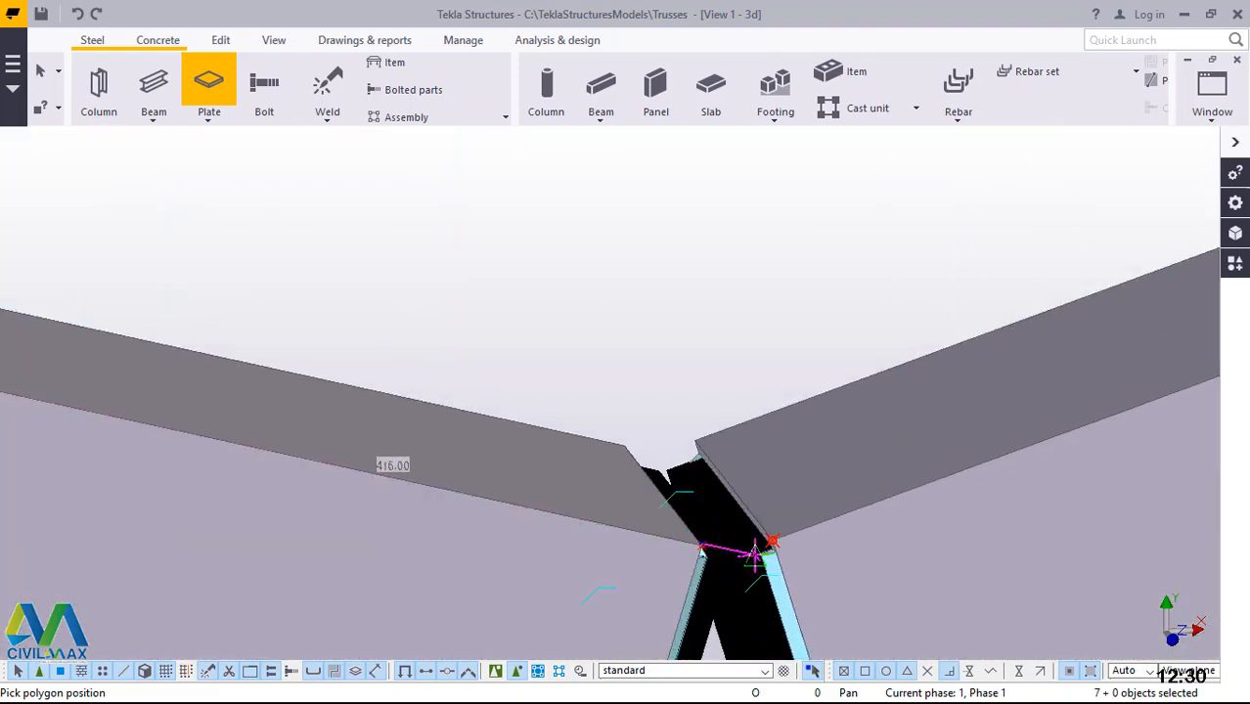
scroll(700, 549, up, 4)
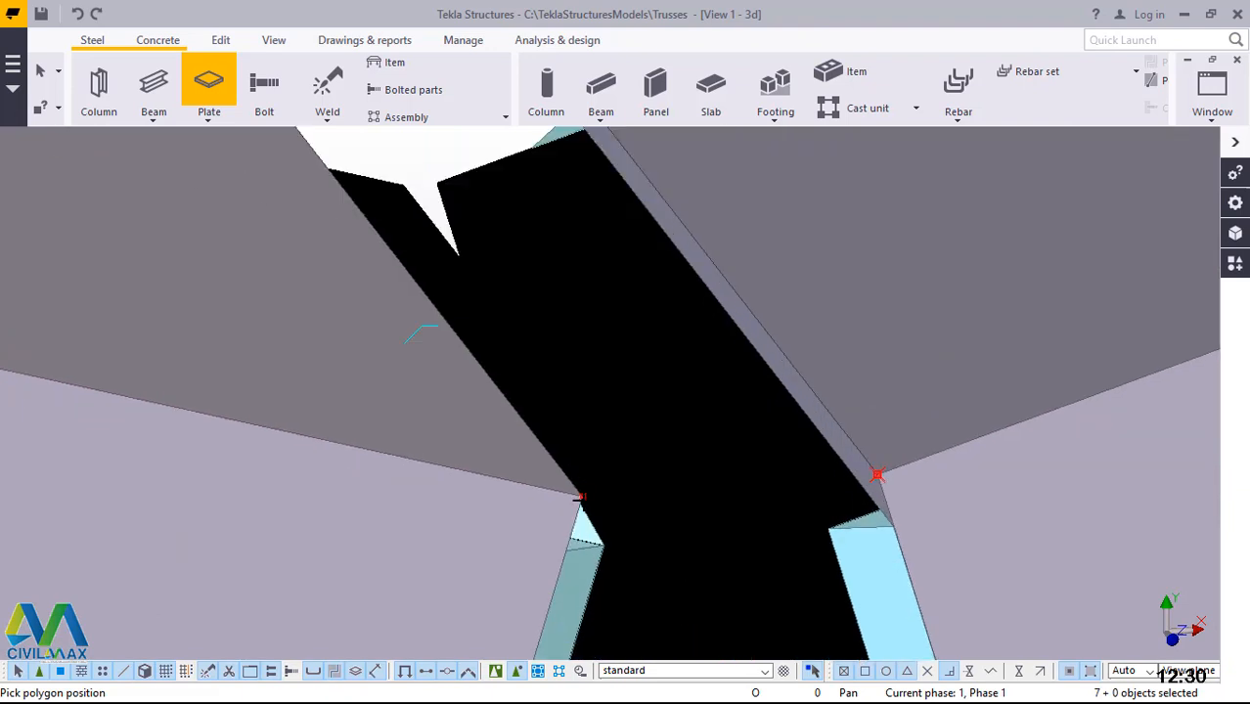
click(582, 496)
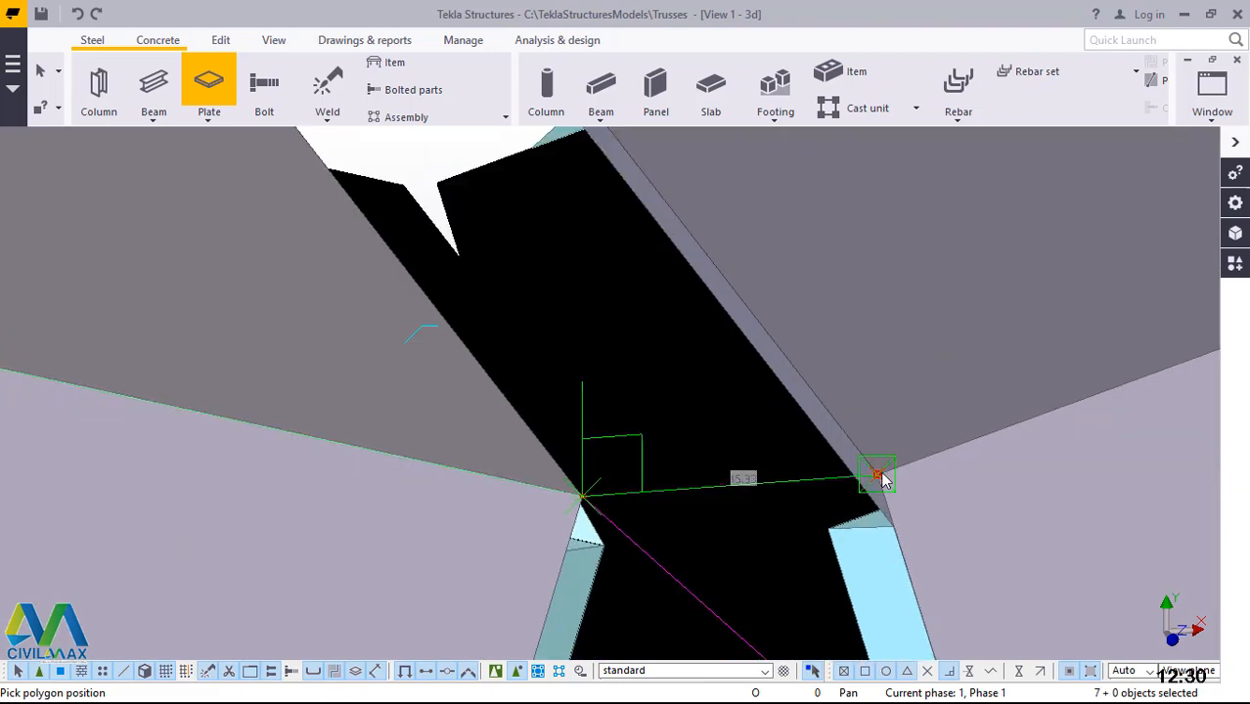
click(877, 475)
scroll(190, 509, down, 5)
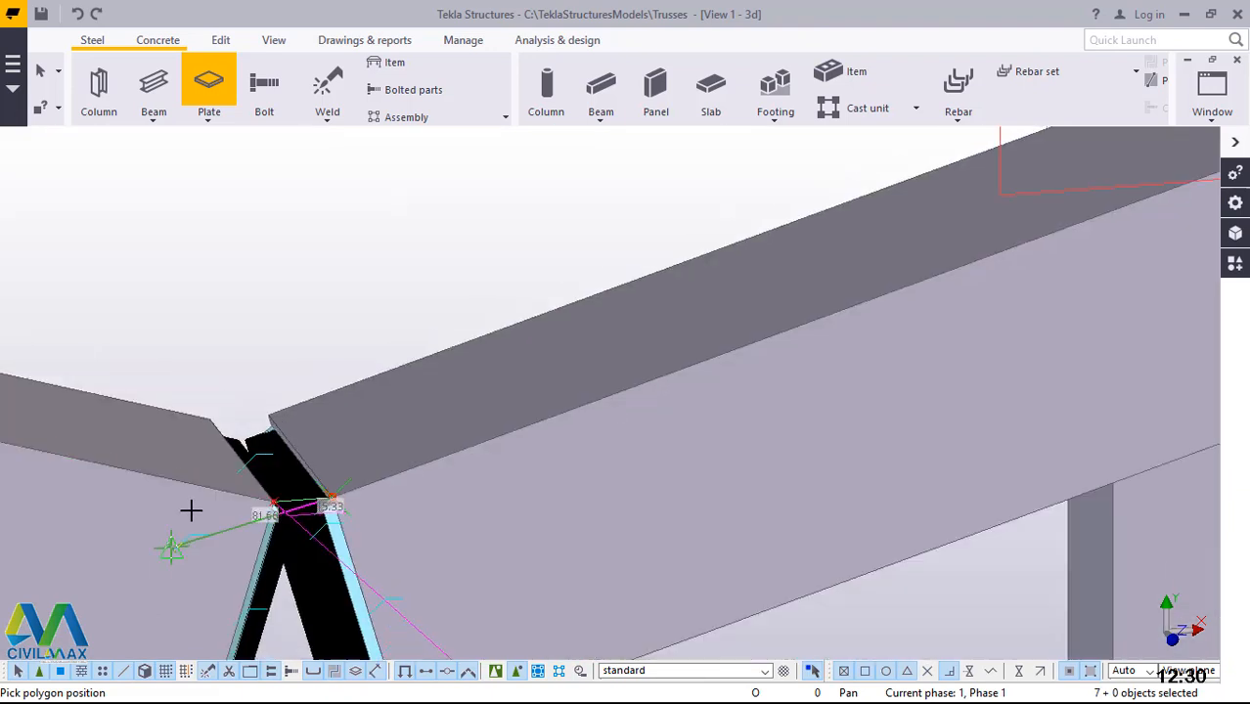
Continue the plate outline to the reference point nearest the weld along the right purlin's cleat
scroll(210, 507, down, 5)
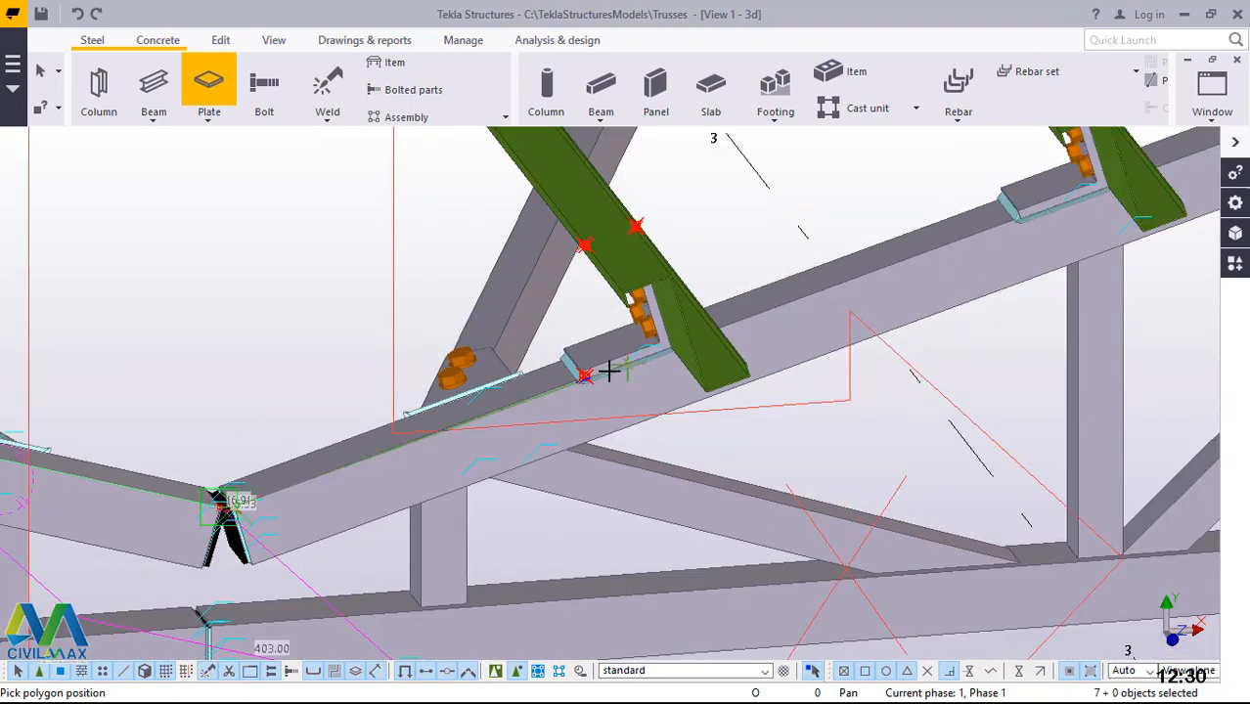
scroll(592, 366, up, 5)
scroll(531, 394, up, 3)
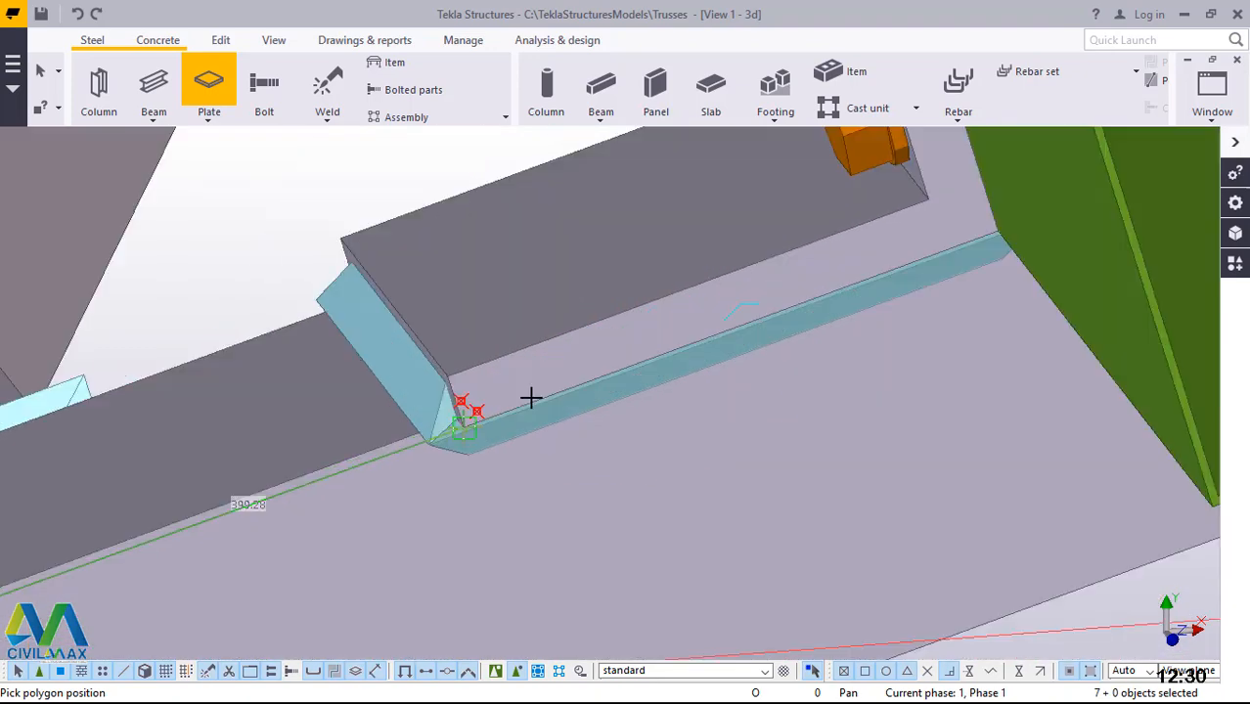
scroll(477, 409, up, 3)
scroll(427, 429, up, 3)
scroll(427, 428, up, 1)
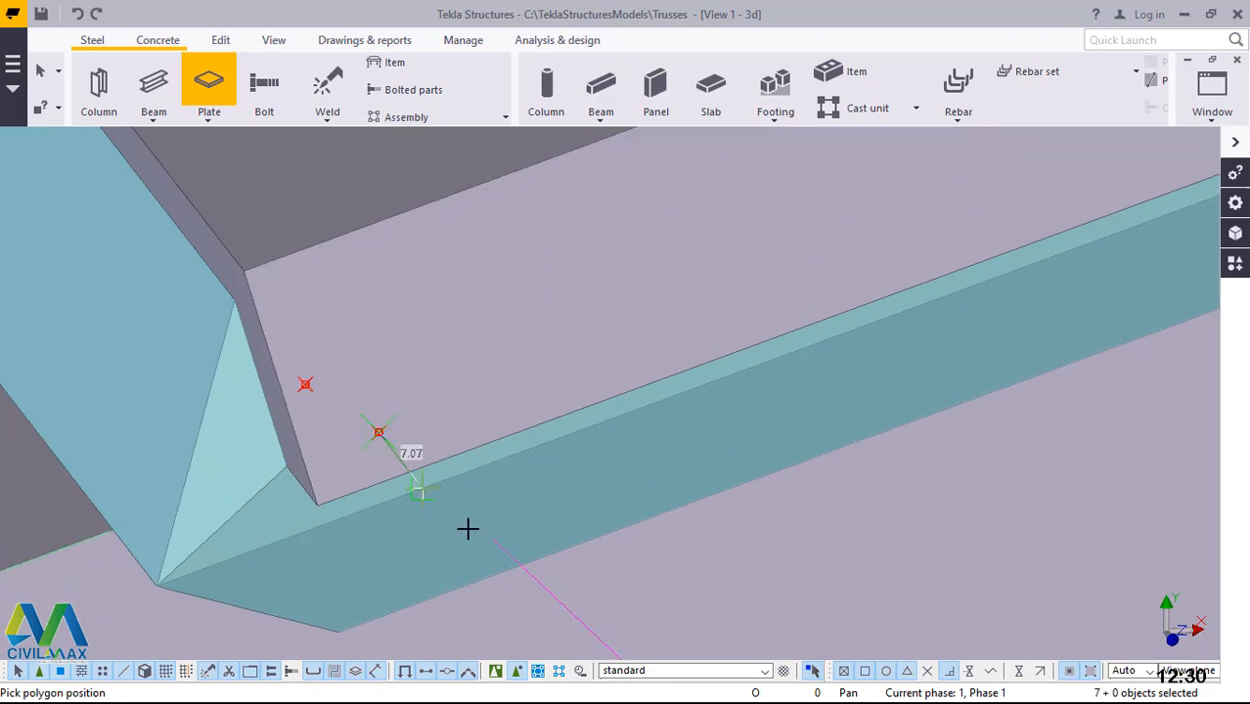
scroll(467, 540, down, 2)
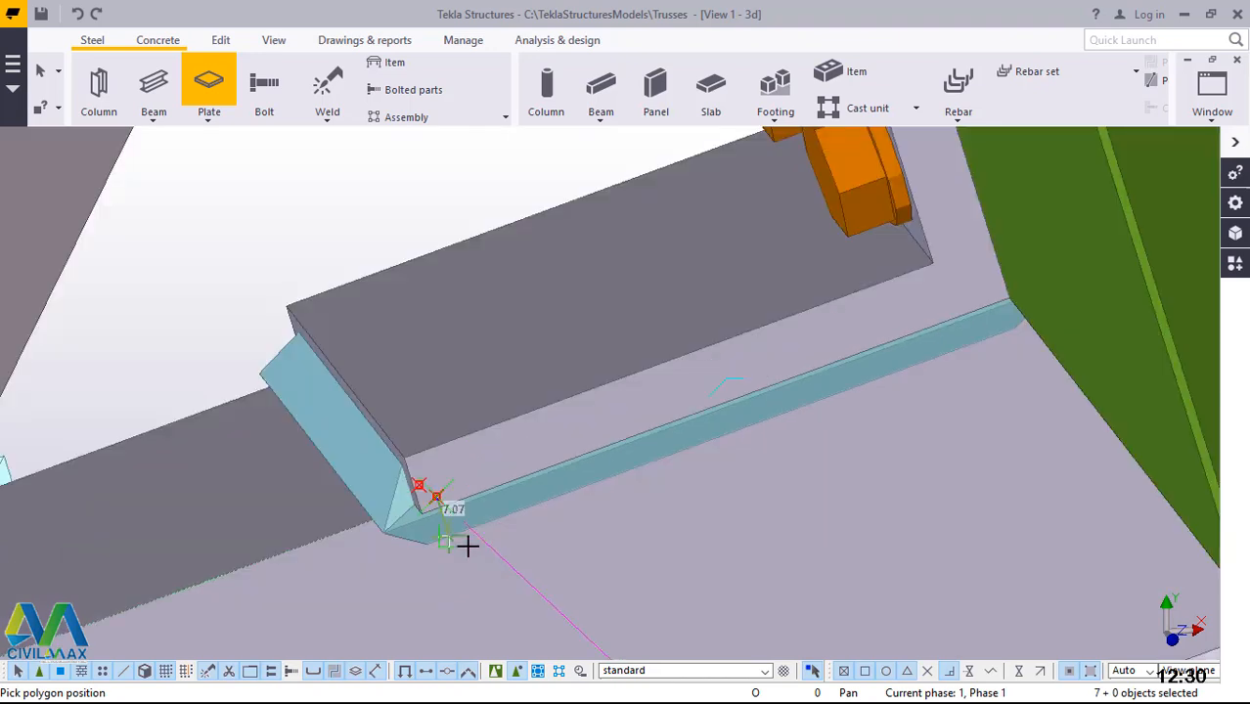
Place the next plate corner at the reference point on the right purlin's inner flange edge, directly above the cleat point
scroll(467, 546, down, 3)
scroll(474, 362, up, 1)
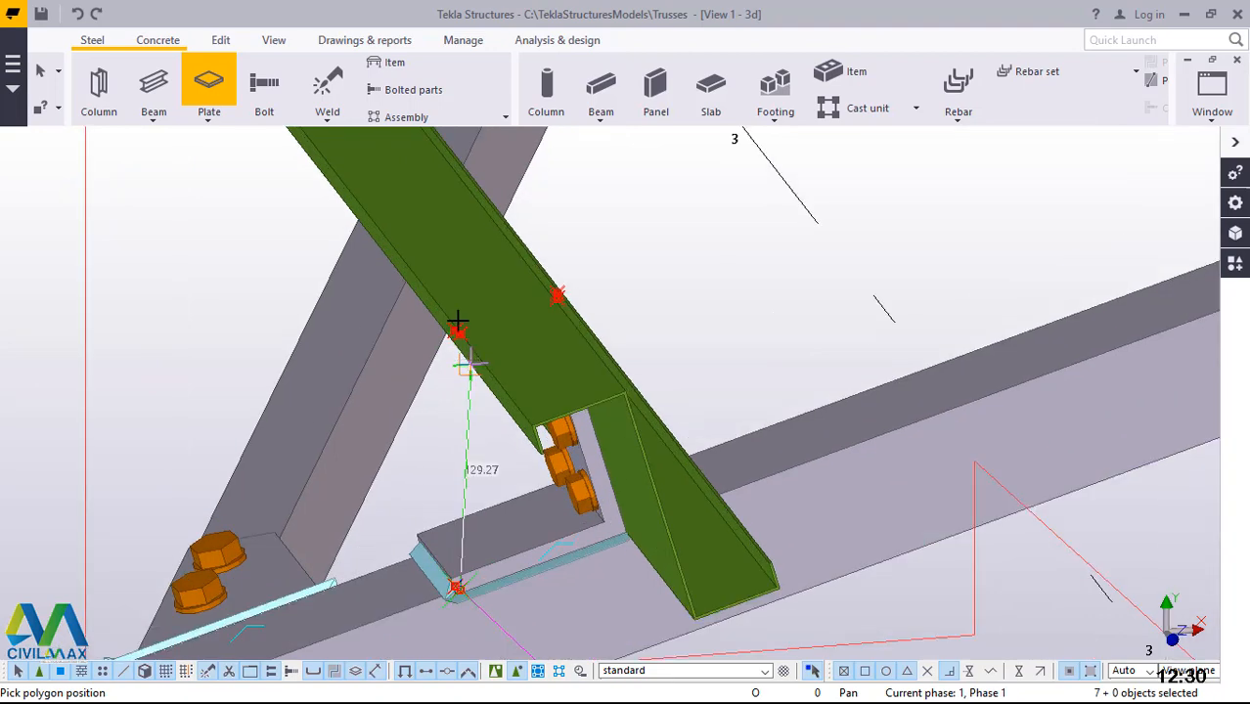
scroll(456, 322, up, 2)
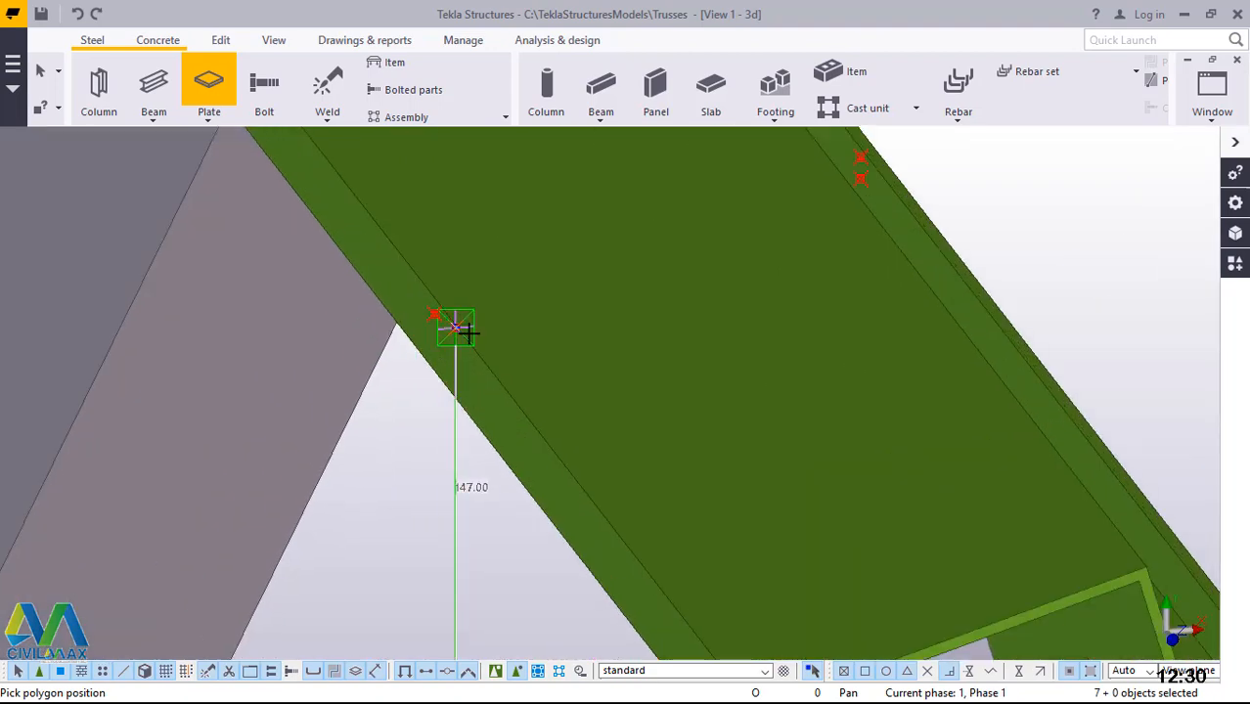
scroll(467, 330, up, 2)
click(447, 330)
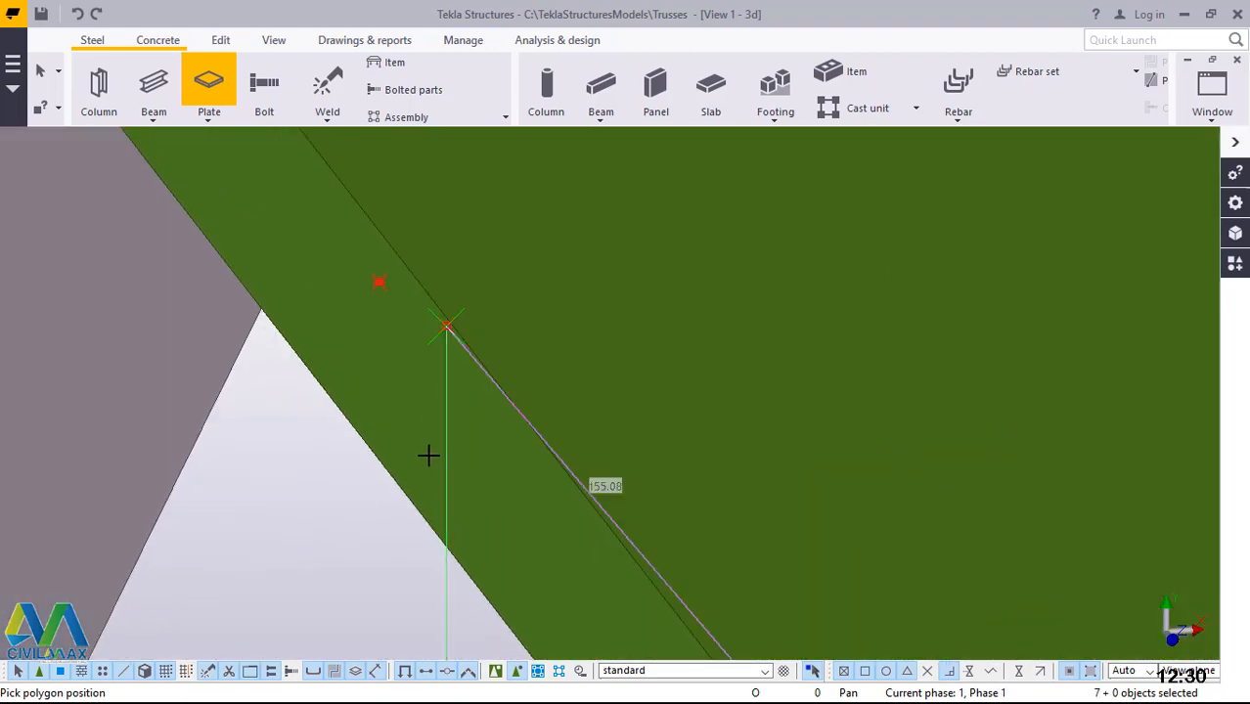
Place two plate corners at the paired reference points on the right purlin's outer flange edge, lower point first
scroll(426, 452, down, 3)
scroll(446, 441, down, 3)
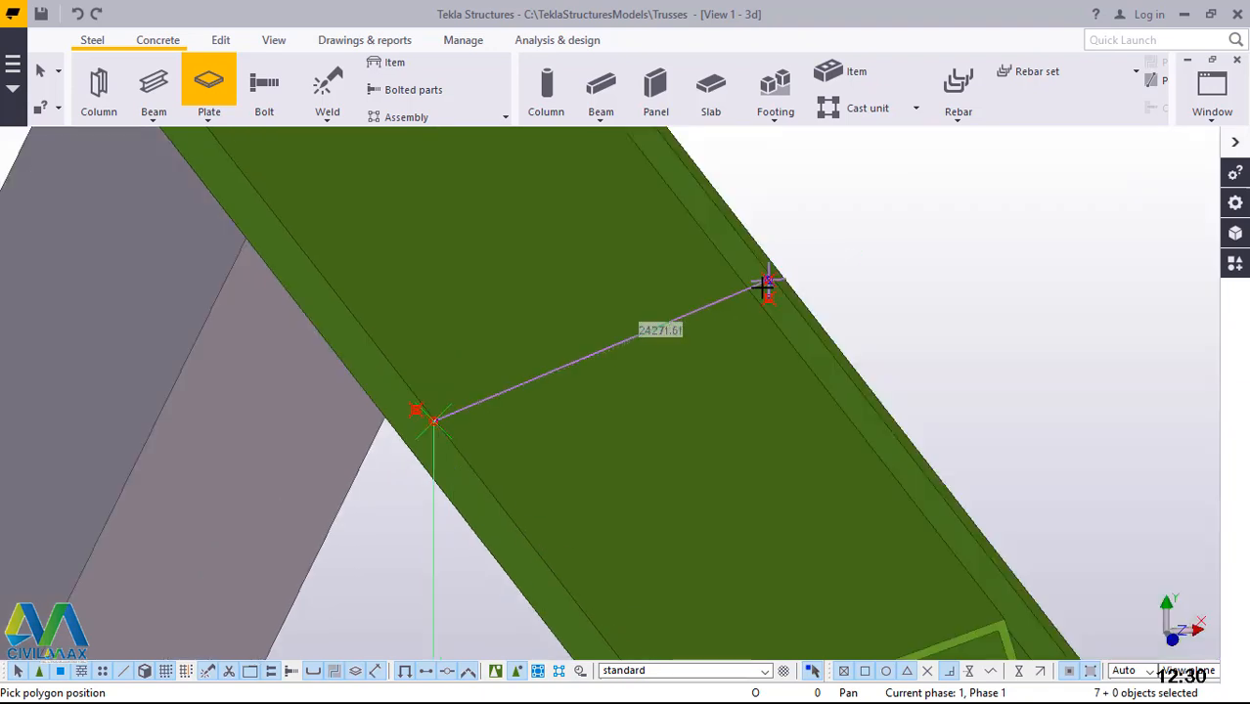
scroll(769, 291, up, 3)
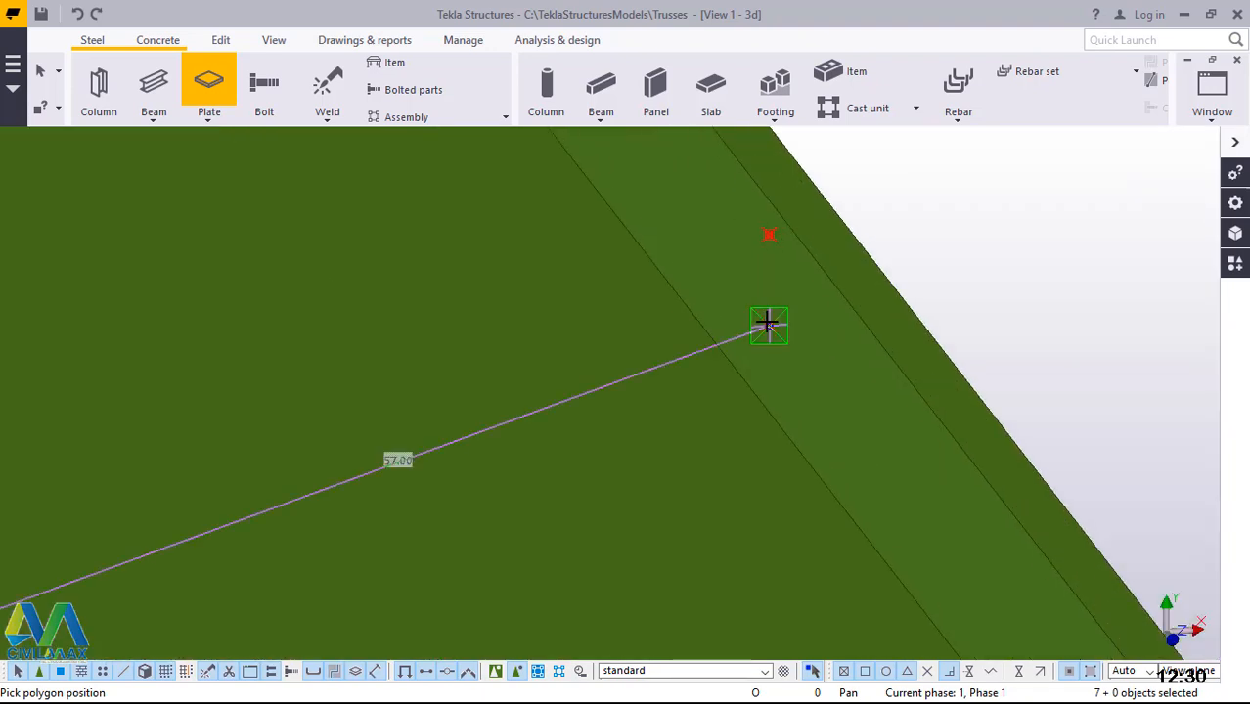
click(770, 326)
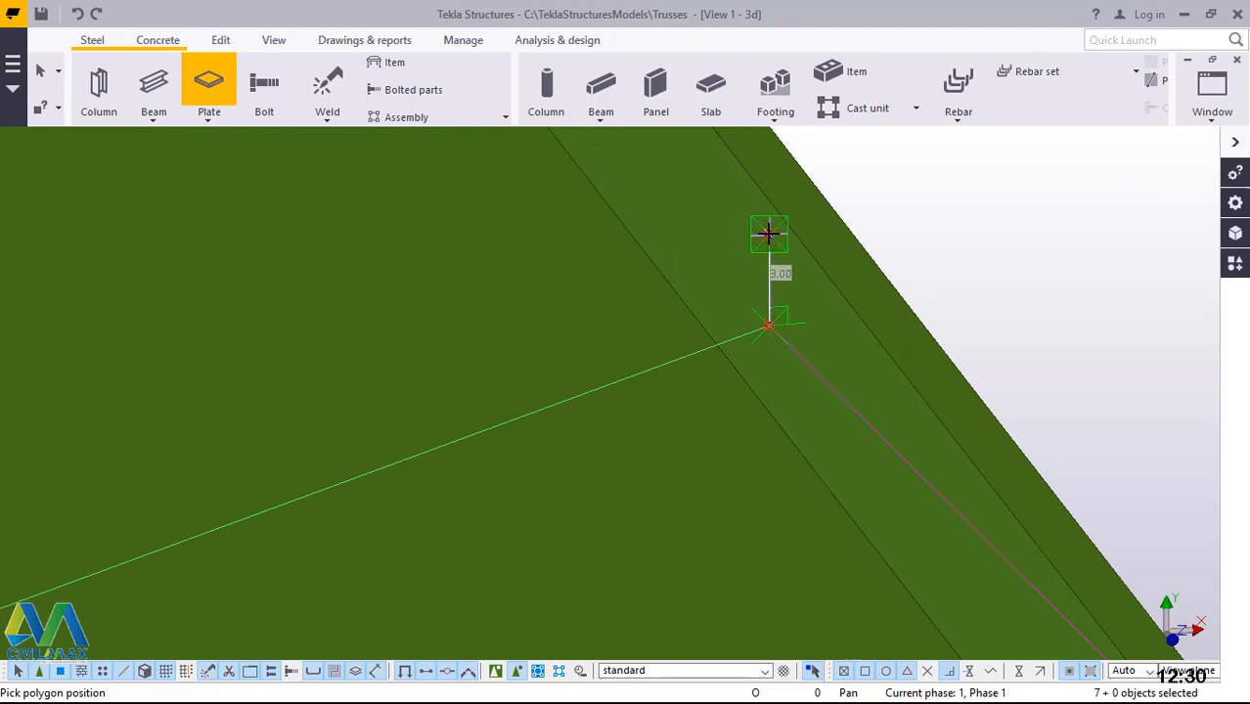
scroll(954, 276, down, 6)
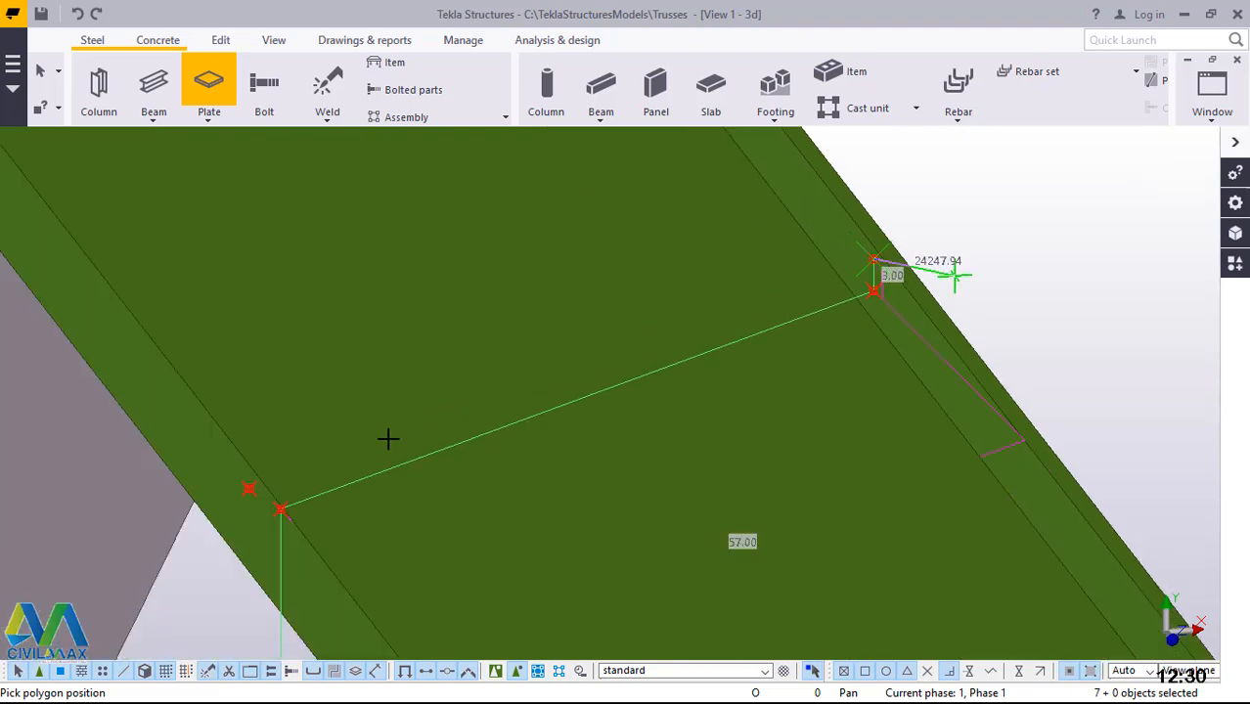
Run the plate outline back through the remaining reference points on the right purlin's inner edge and at the cleat's end
scroll(268, 485, up, 3)
click(238, 489)
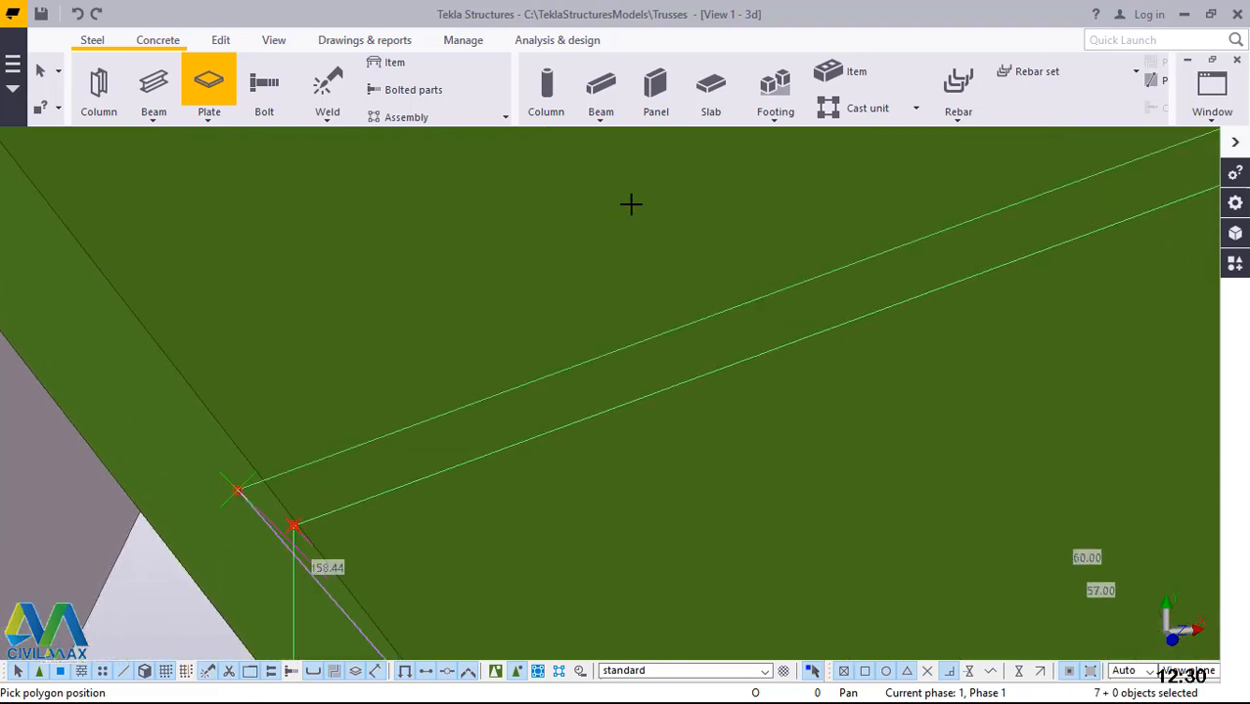
scroll(631, 201, down, 4)
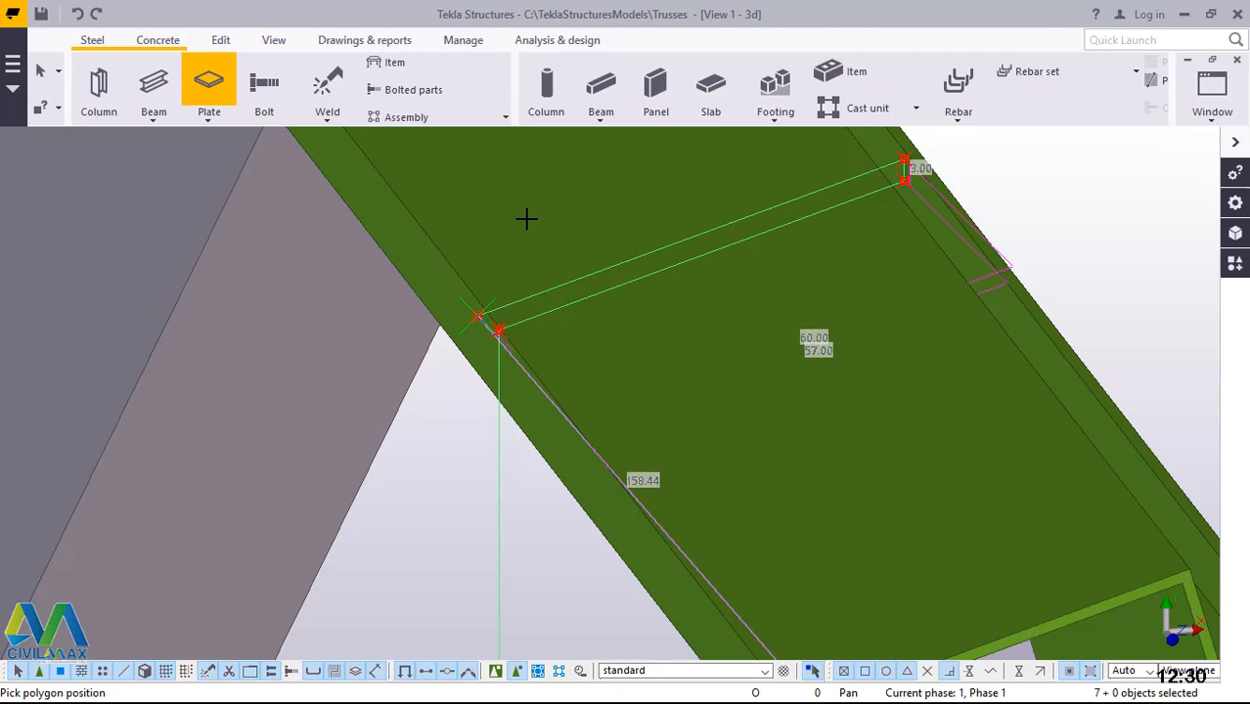
scroll(526, 218, down, 5)
scroll(526, 497, up, 4)
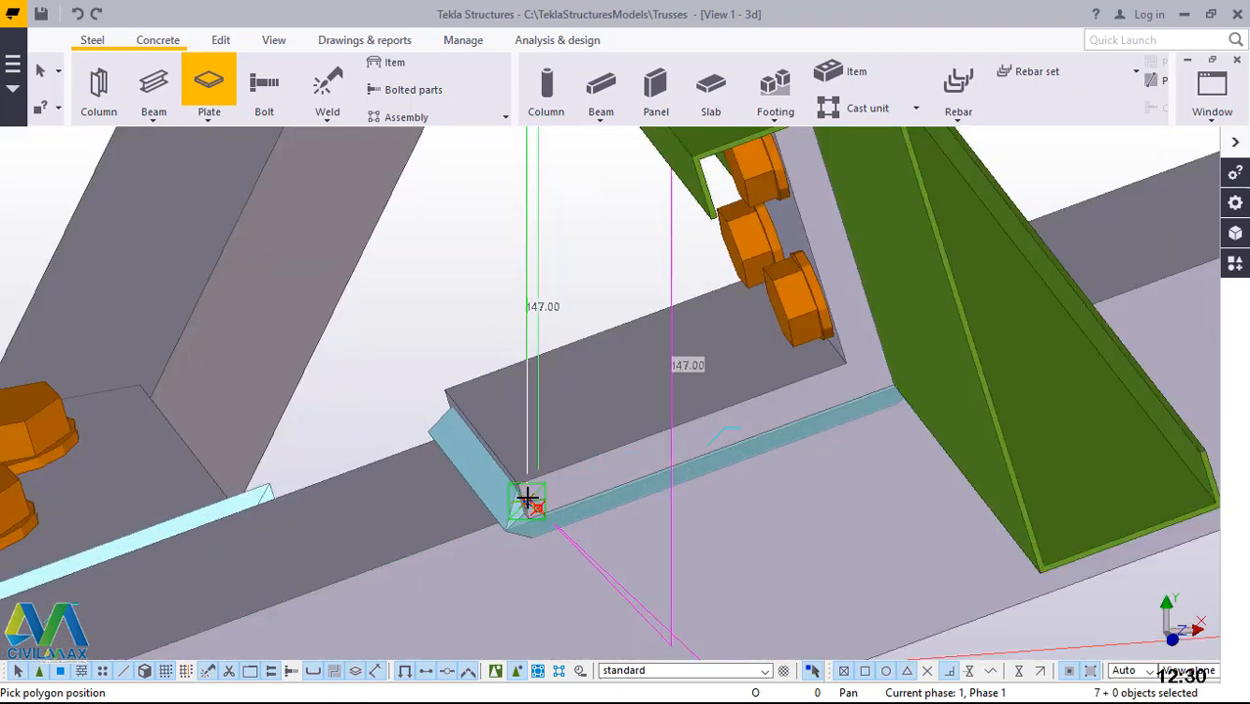
scroll(526, 499, up, 2)
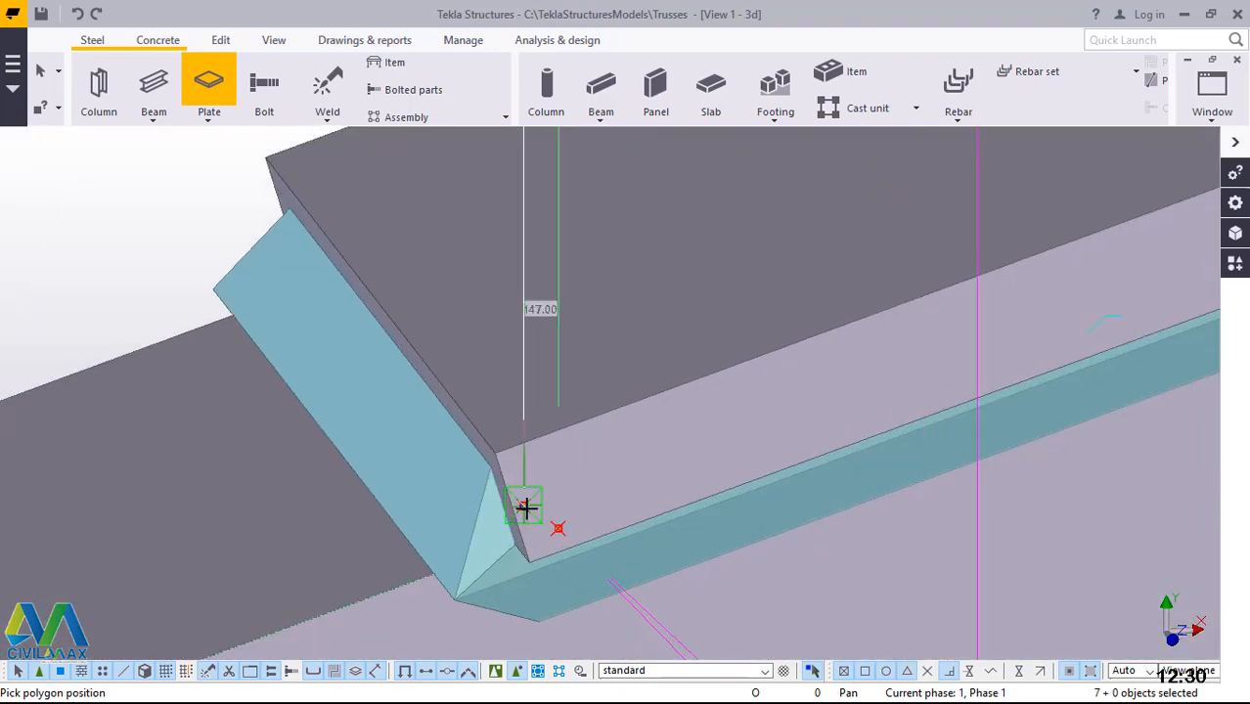
scroll(526, 506, up, 1)
click(521, 501)
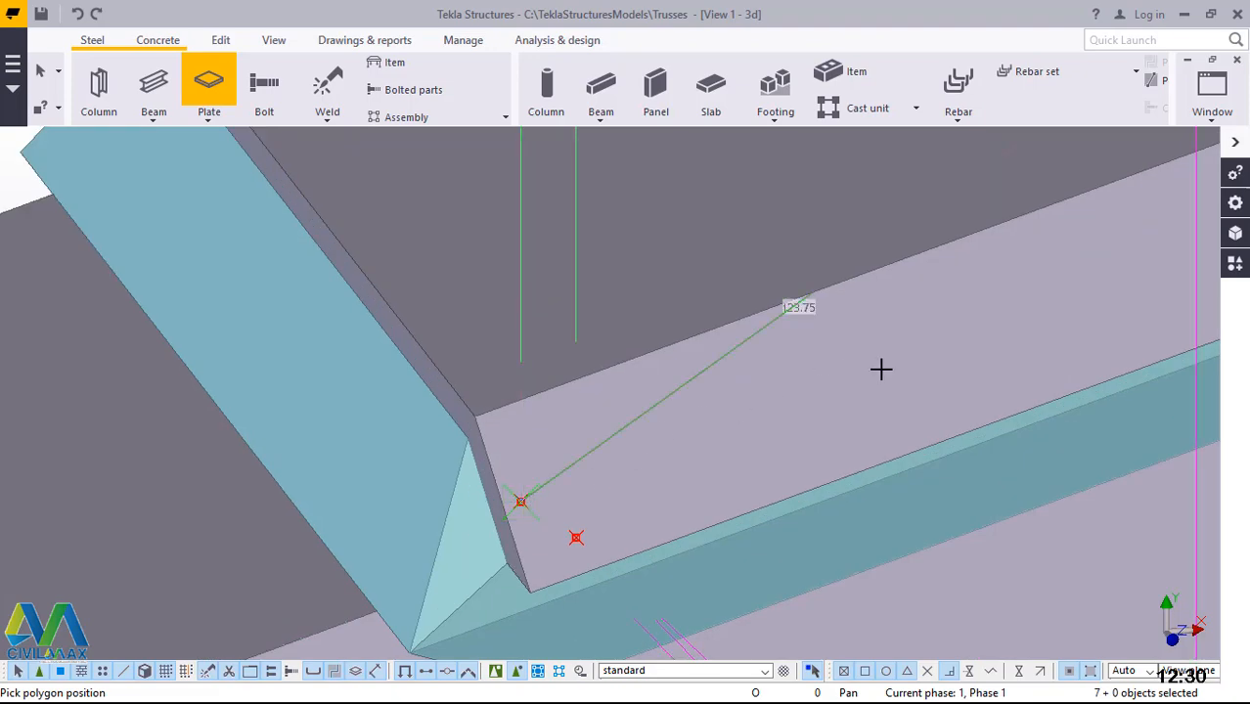
Try to continue the plate outline back to the right chord's valley reference point, then cancel the Plate command
scroll(885, 364, down, 1)
scroll(889, 348, down, 3)
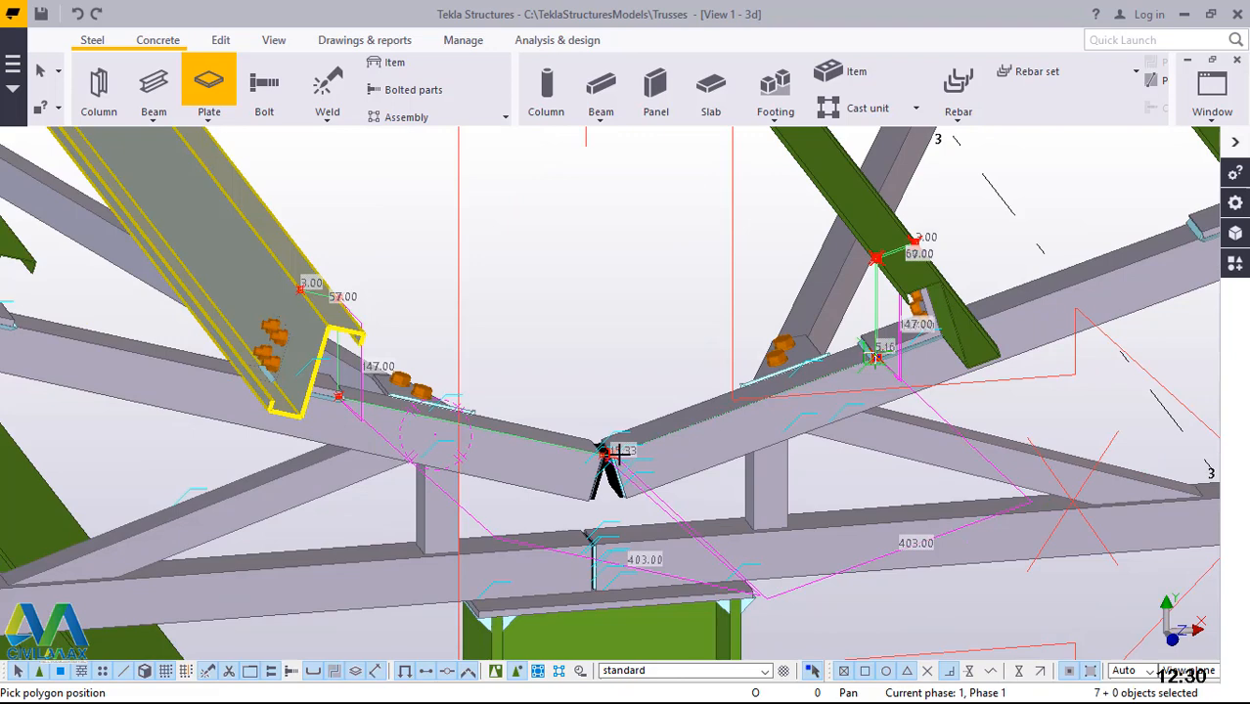
scroll(611, 450, up, 5)
scroll(528, 480, up, 4)
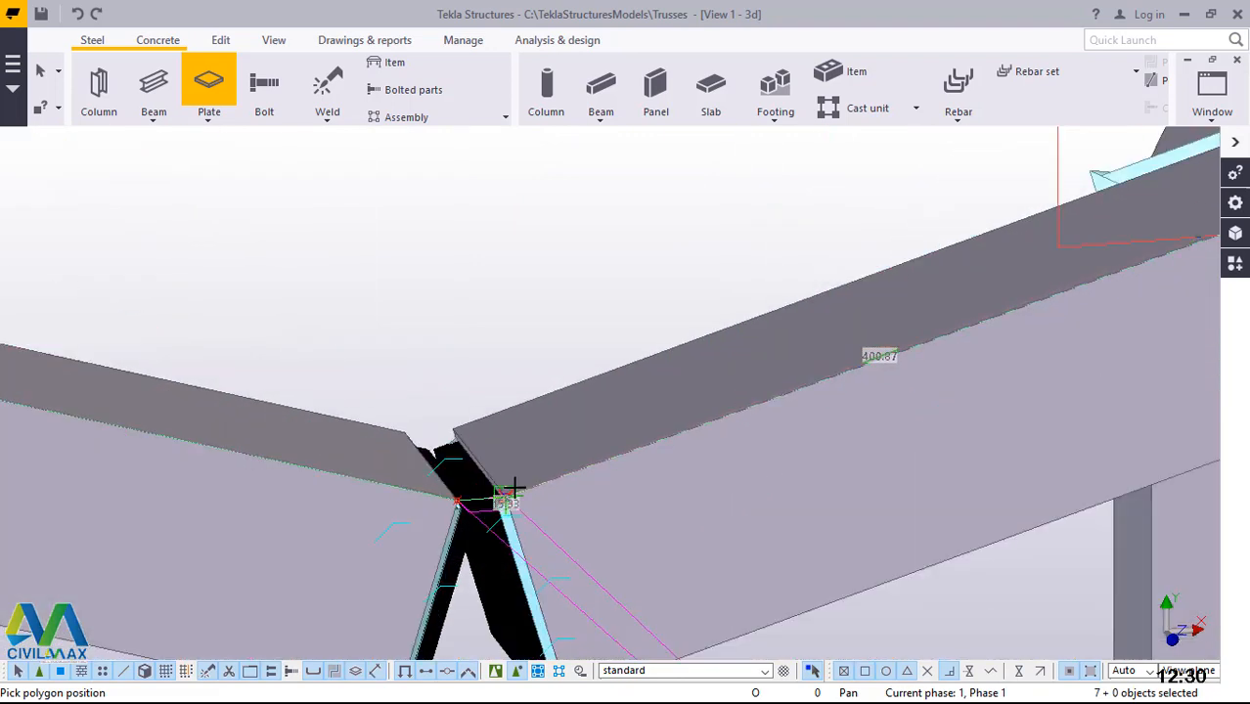
scroll(495, 500, up, 2)
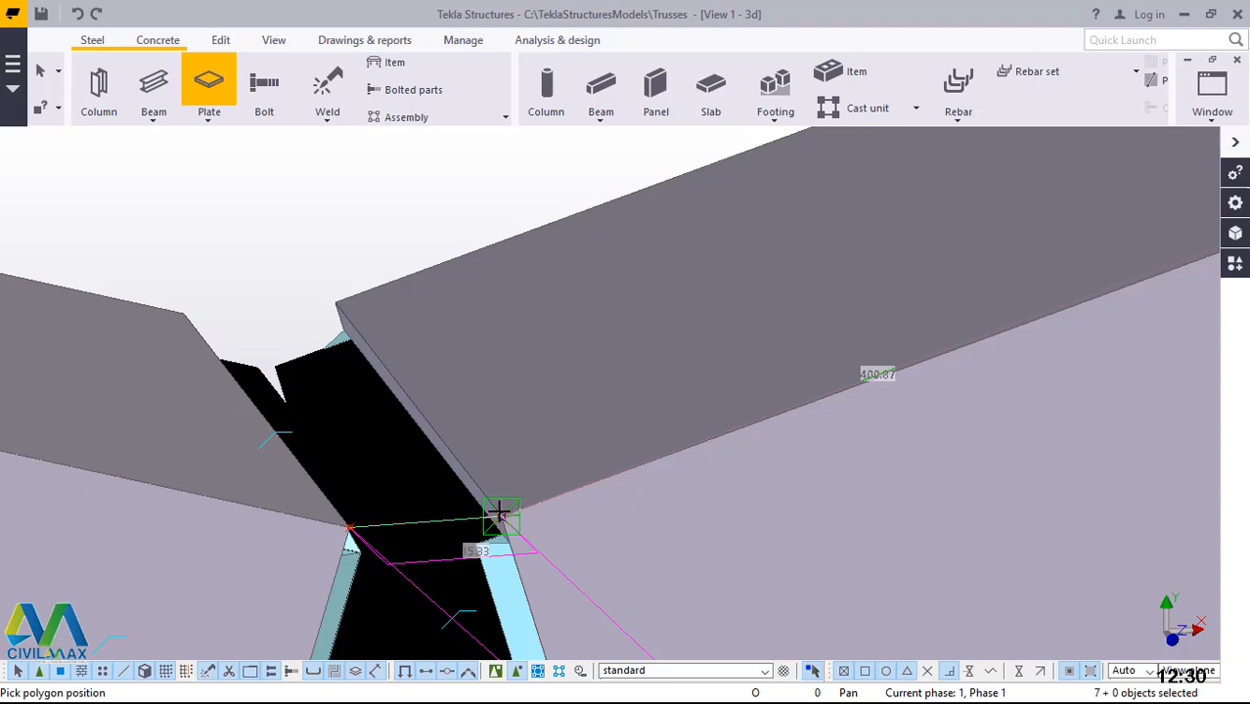
key(Escape)
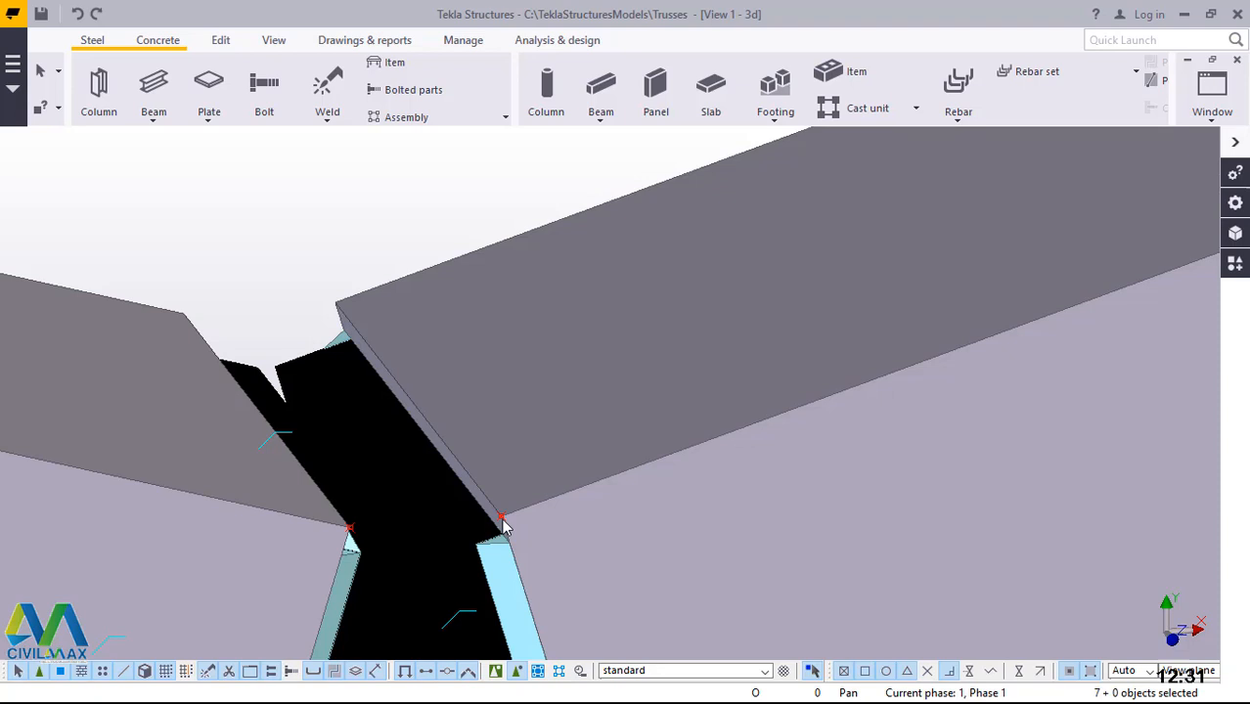
Copy the two valley reference points linearly with a dY offset of 3.00 and end the copy command
click(501, 522)
click(351, 526)
right_click(332, 211)
click(417, 325)
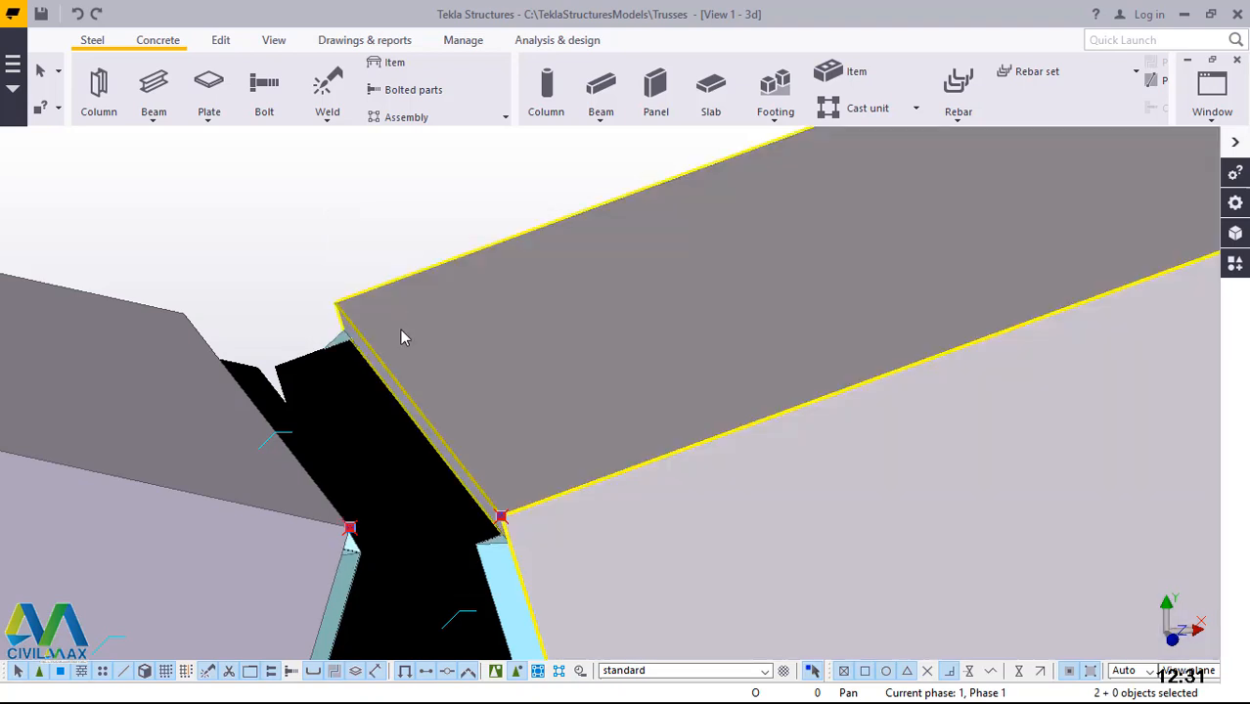
right_click(336, 174)
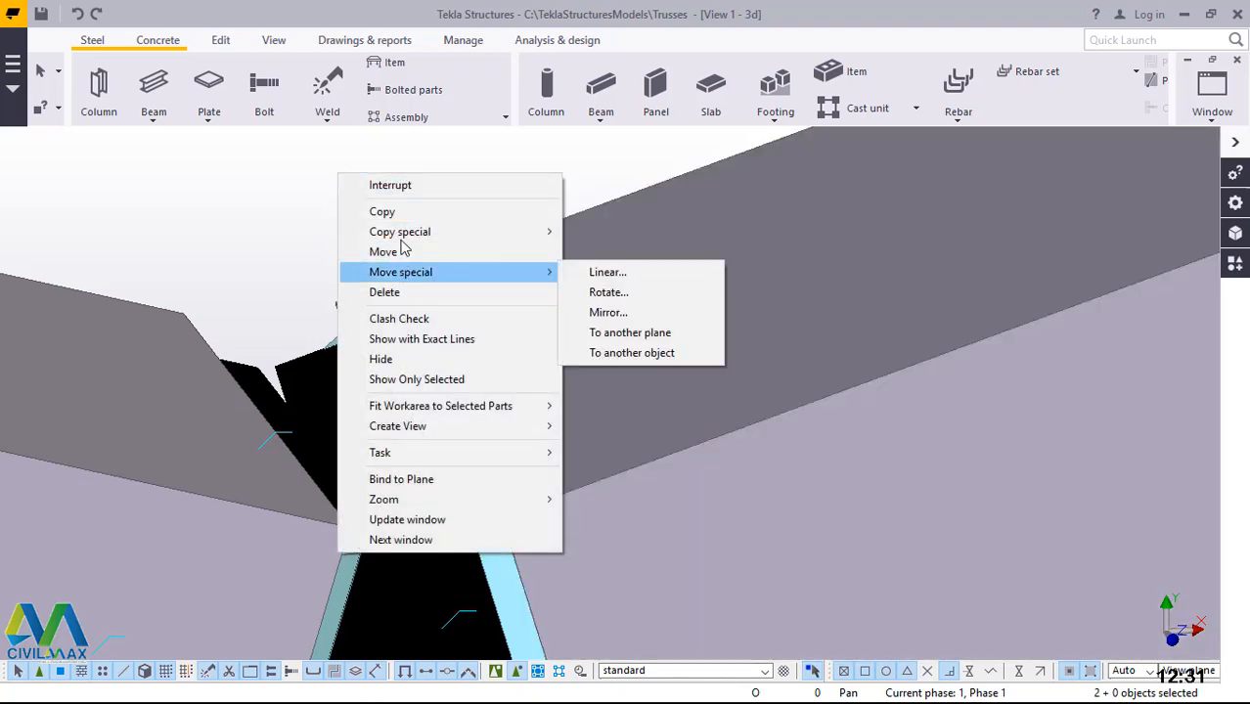
mouse_move(396, 232)
click(592, 238)
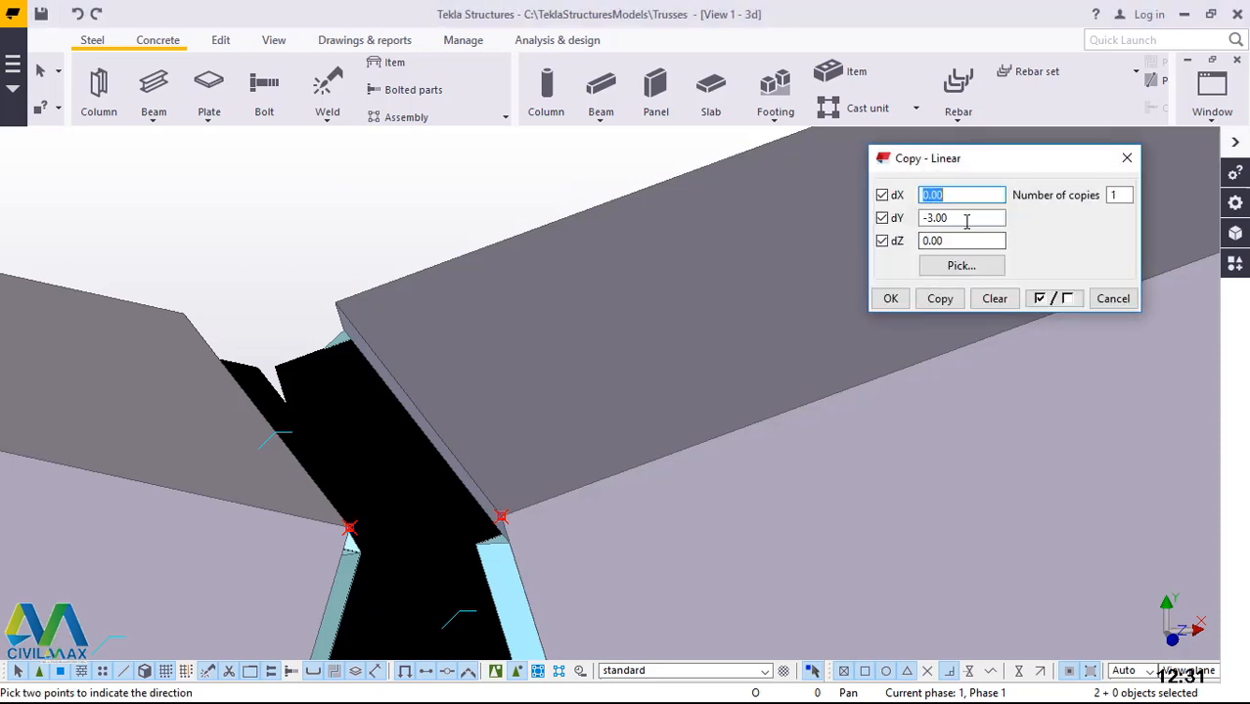
drag(966, 219, 921, 218)
click(927, 217)
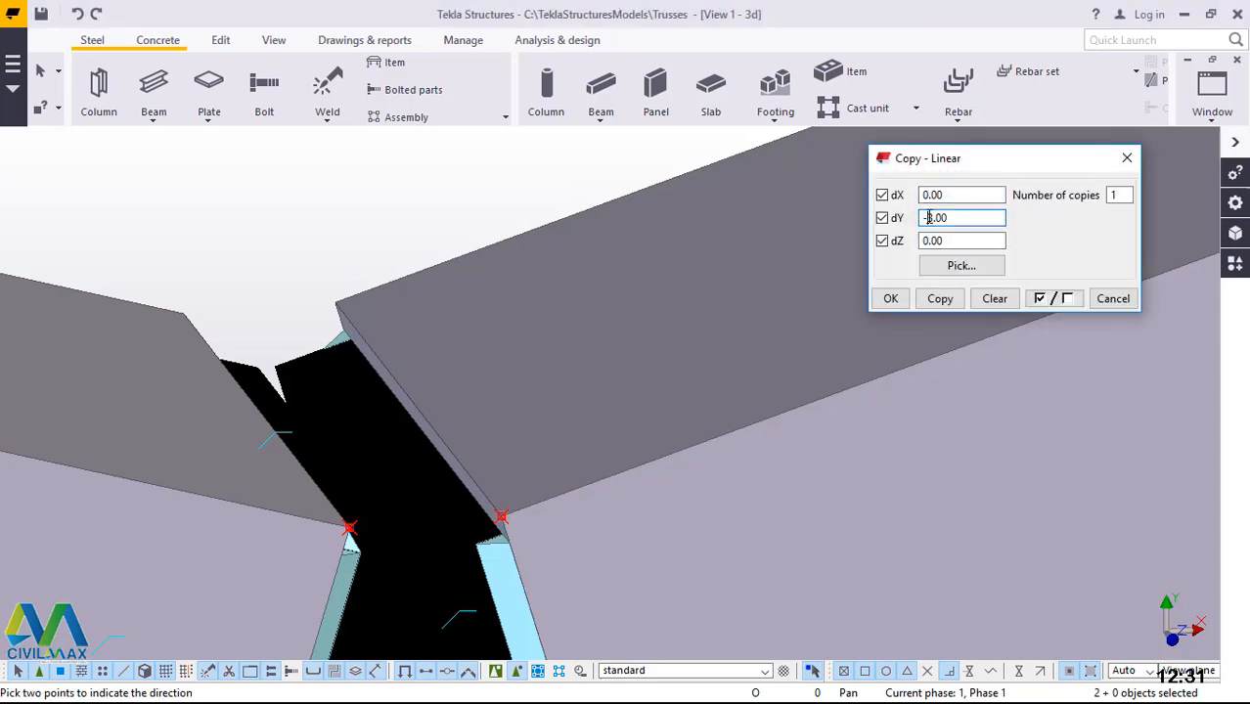
key(BackSpace)
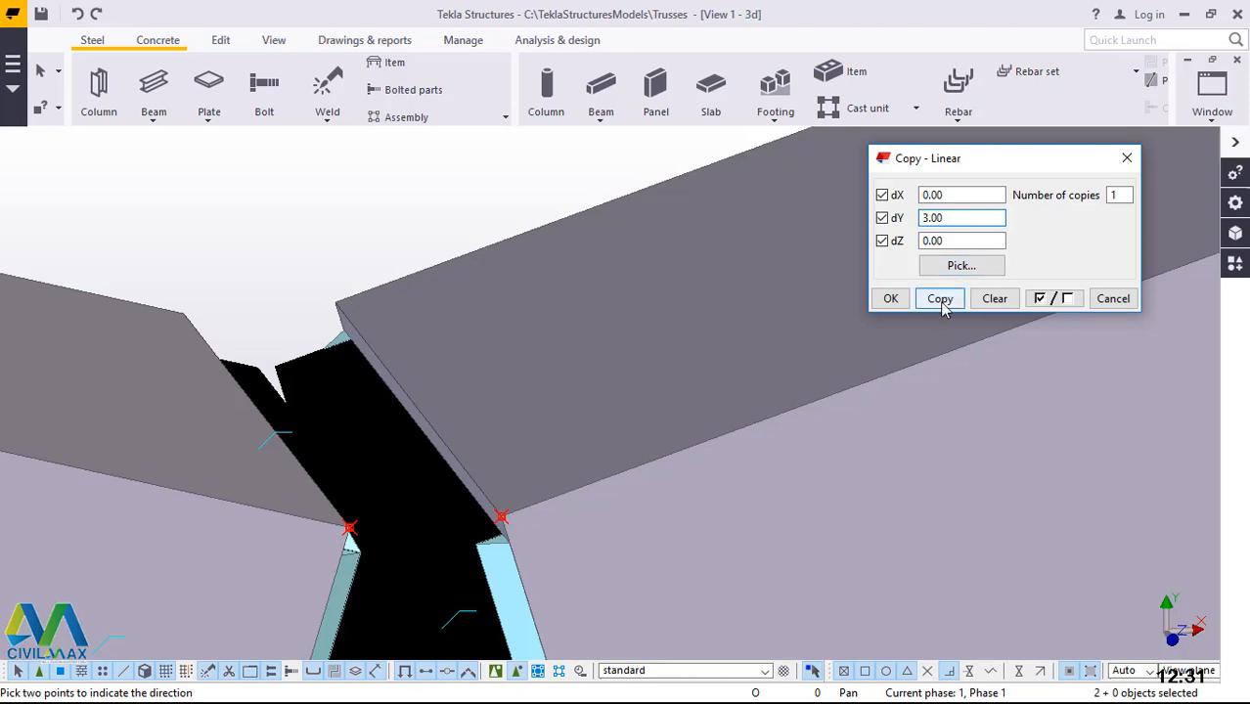
click(941, 303)
click(890, 298)
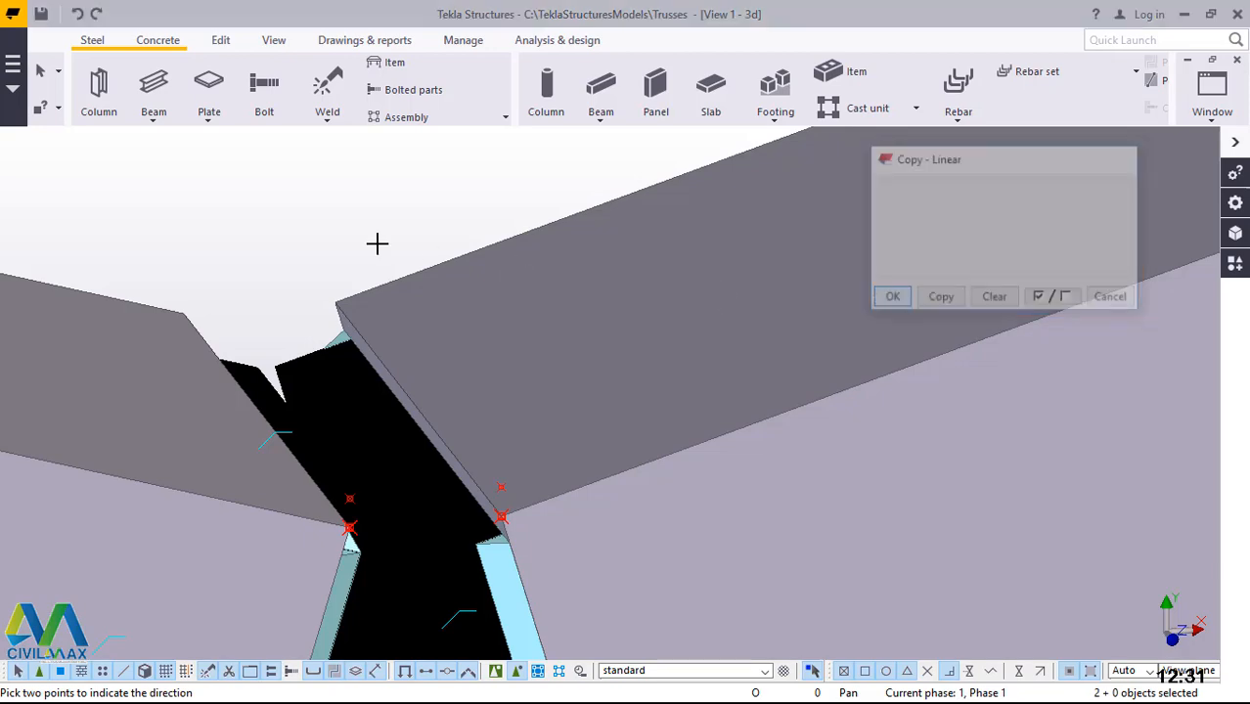
right_click(318, 220)
click(367, 235)
scroll(512, 460, down, 2)
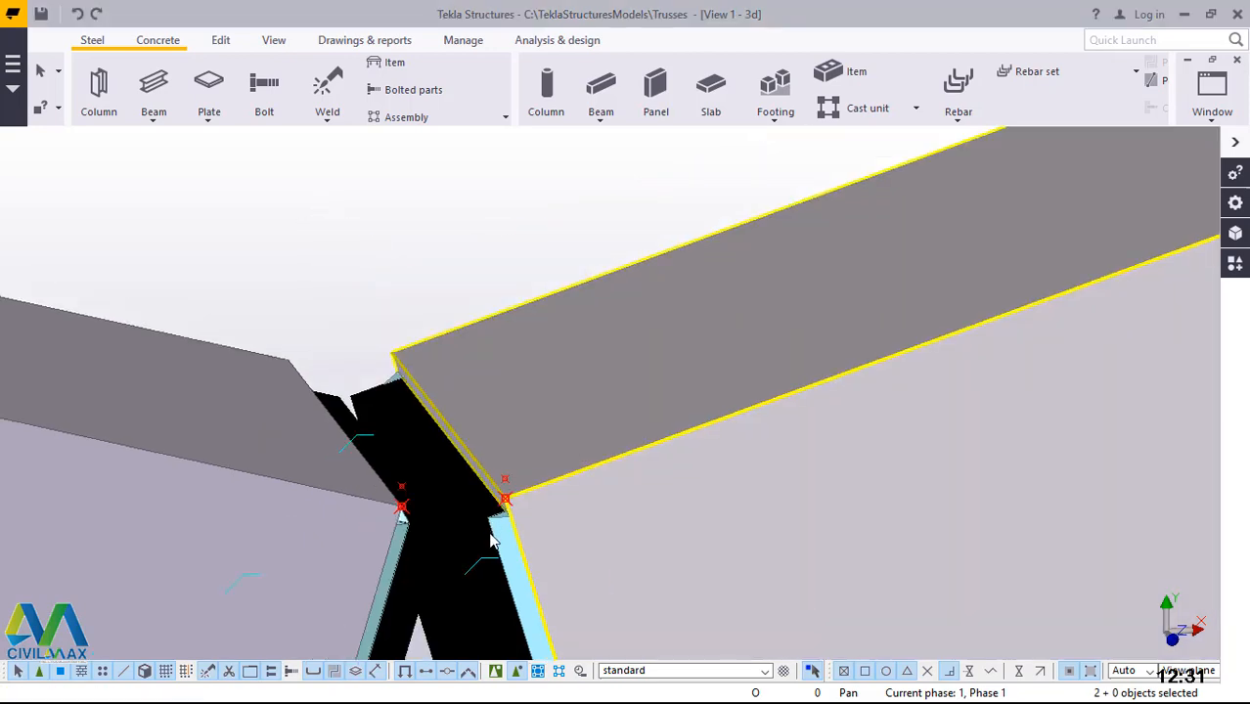
Start a new steel plate with two corners at the paired reference points on the right purlin's outer flange edge, upper point first
scroll(451, 552, down, 2)
scroll(453, 547, down, 3)
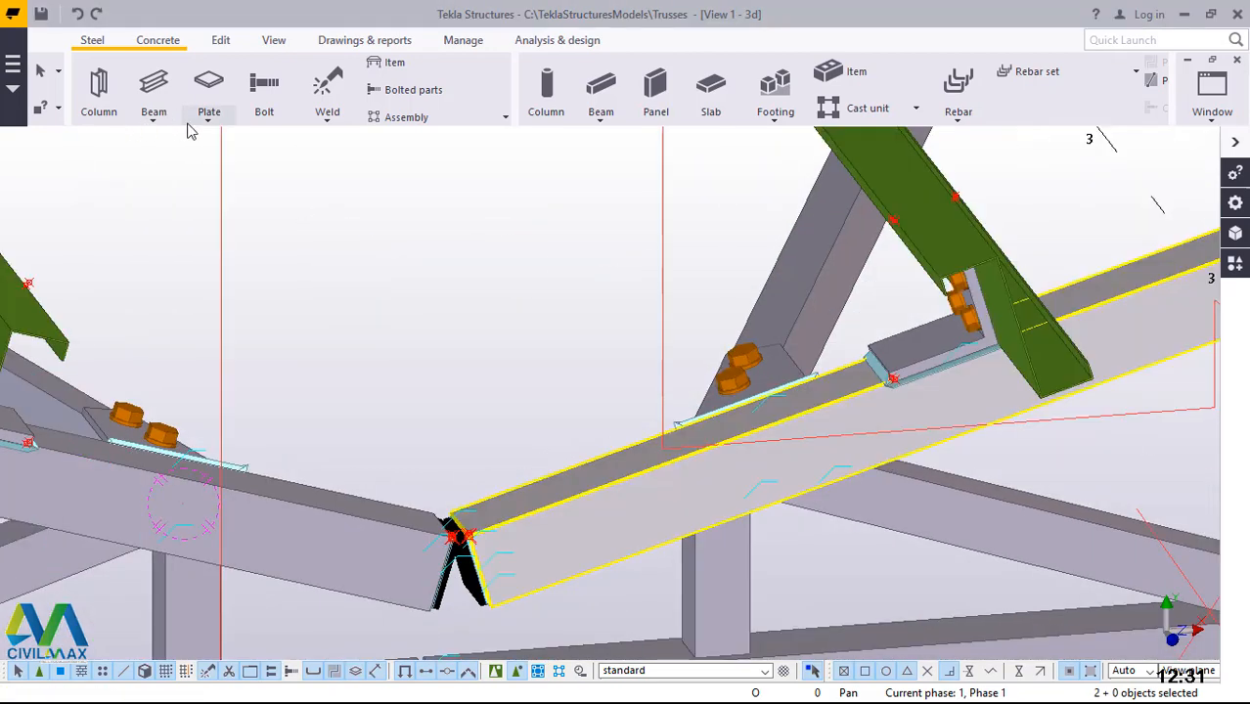
click(211, 116)
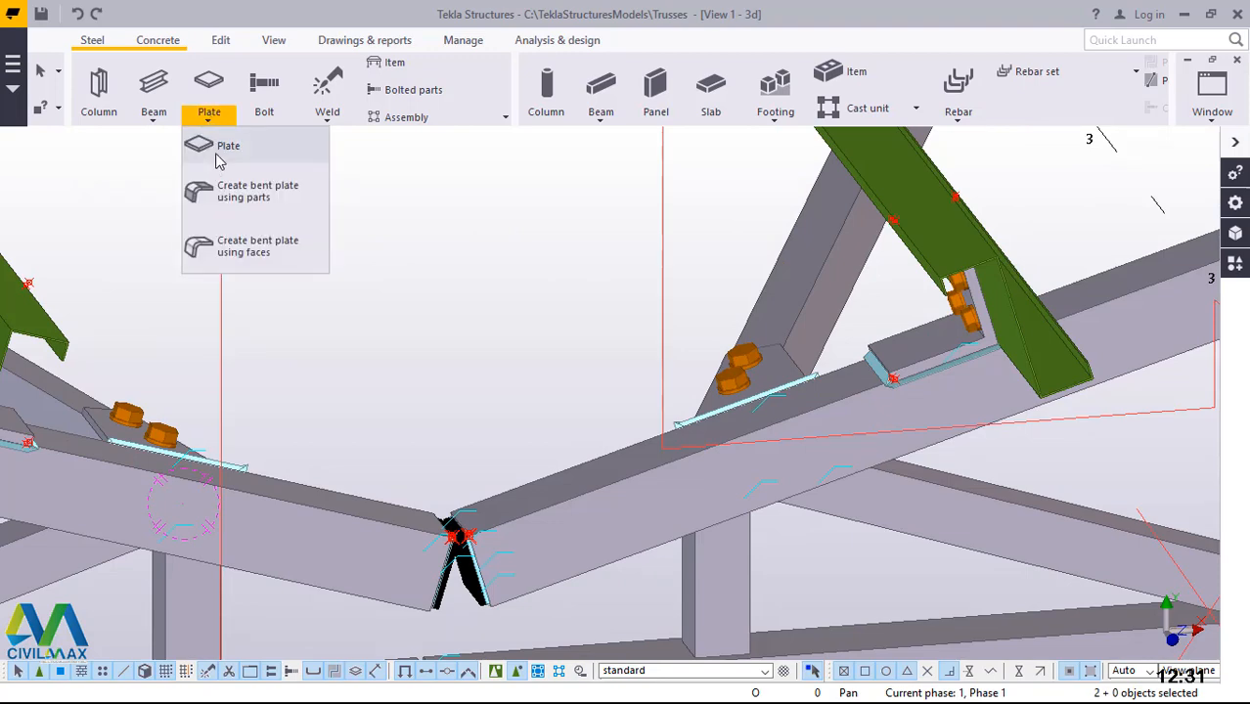
click(219, 146)
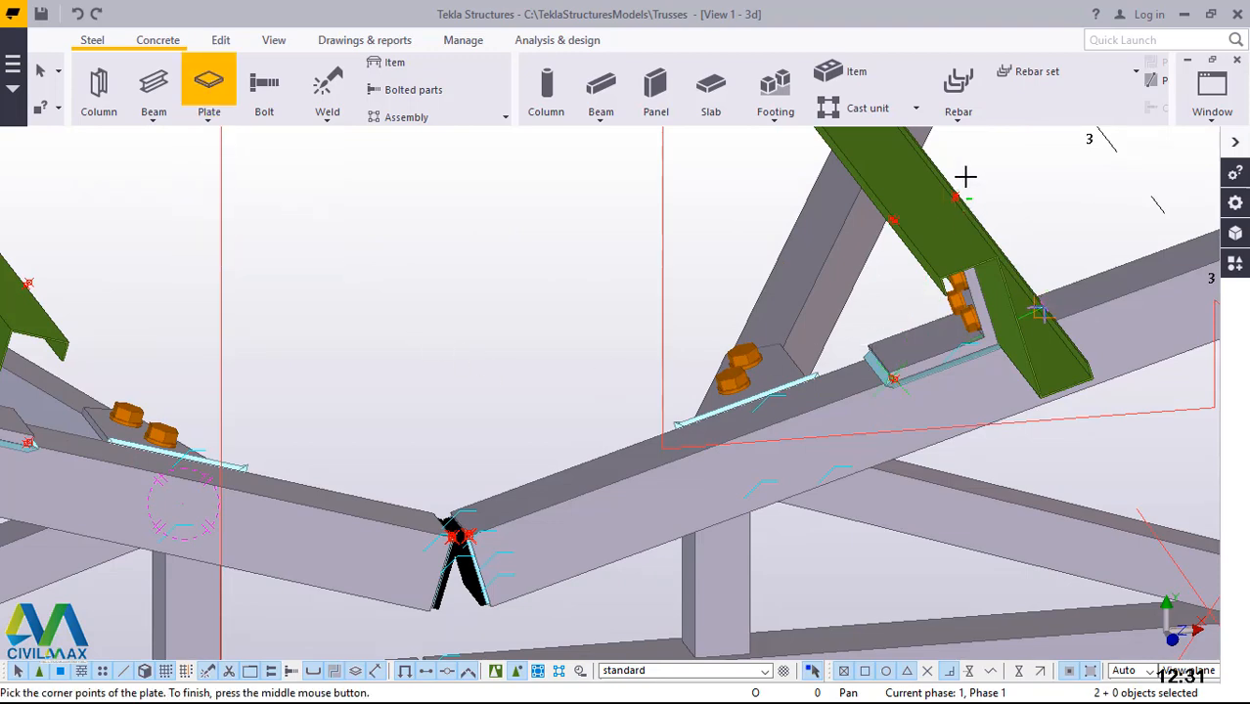
scroll(965, 176, up, 6)
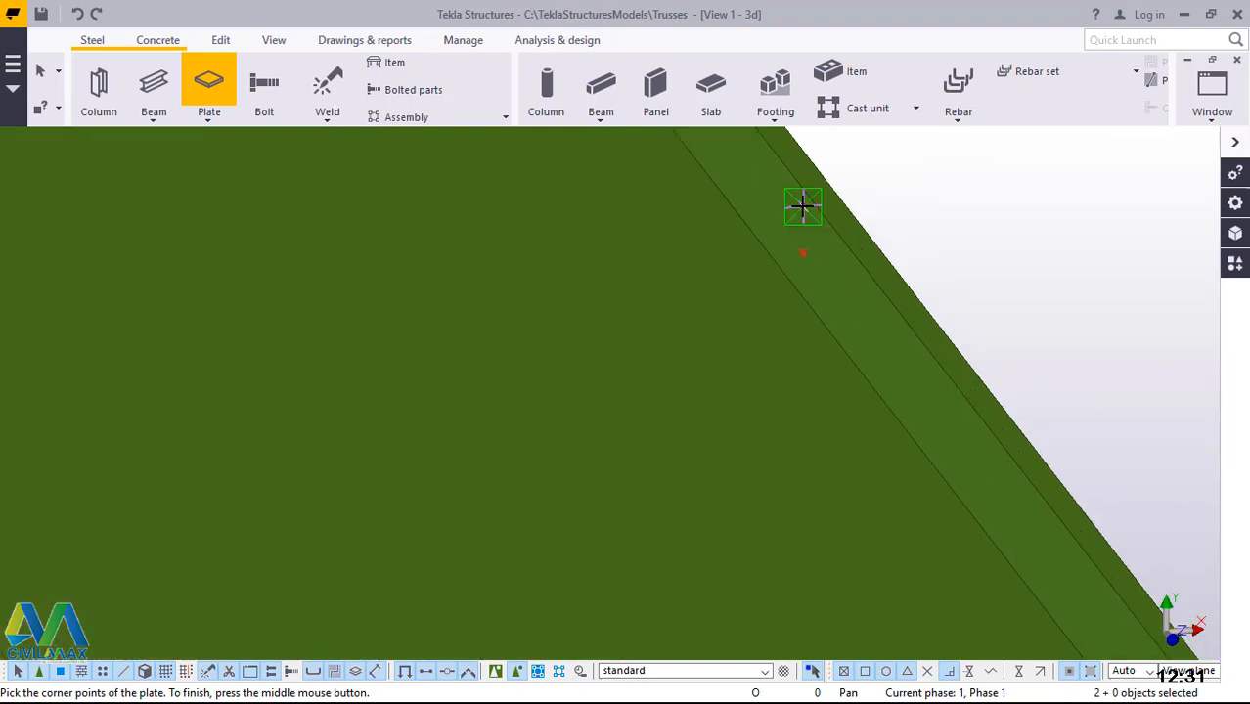
click(802, 206)
click(801, 252)
Add the third plate corner at the lower of the two reference points on the right purlin's inner edge
scroll(934, 211, down, 2)
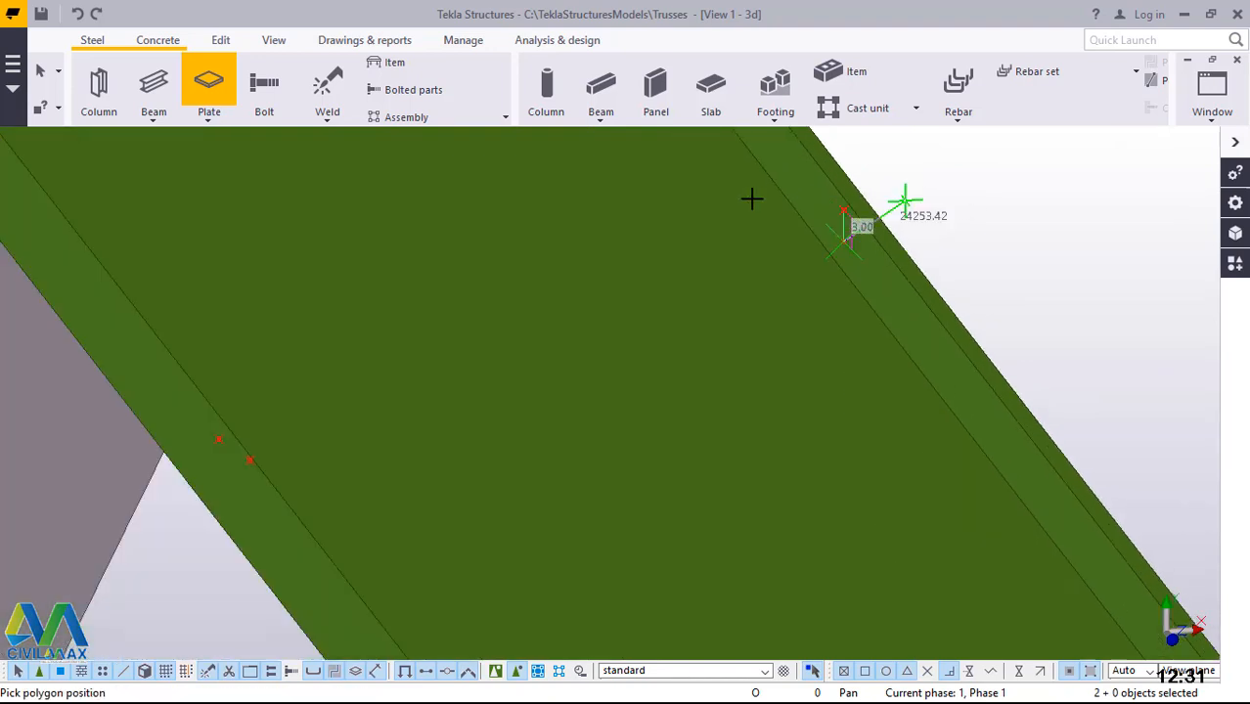
scroll(806, 184, down, 1)
scroll(528, 322, down, 2)
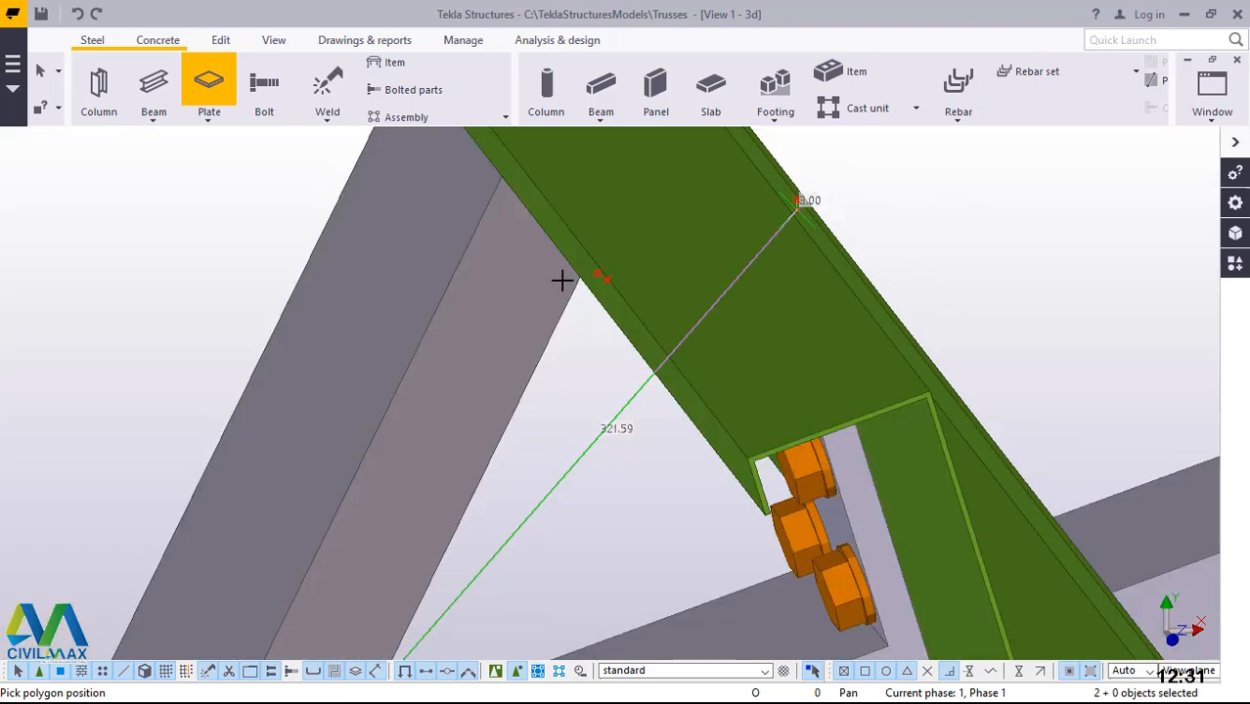
scroll(592, 275, up, 2)
scroll(711, 215, up, 1)
scroll(730, 204, up, 1)
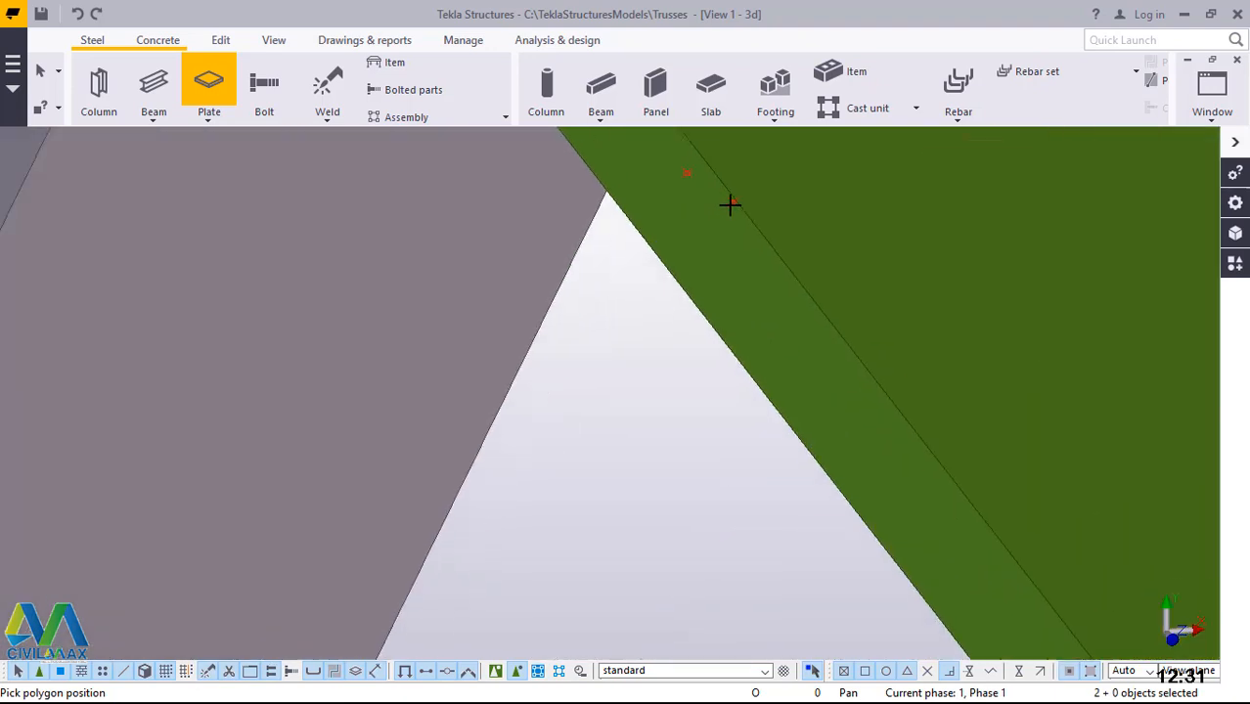
click(730, 204)
Continue the plate outline to the lower of the two reference points at the right cleat's end
scroll(610, 202, down, 3)
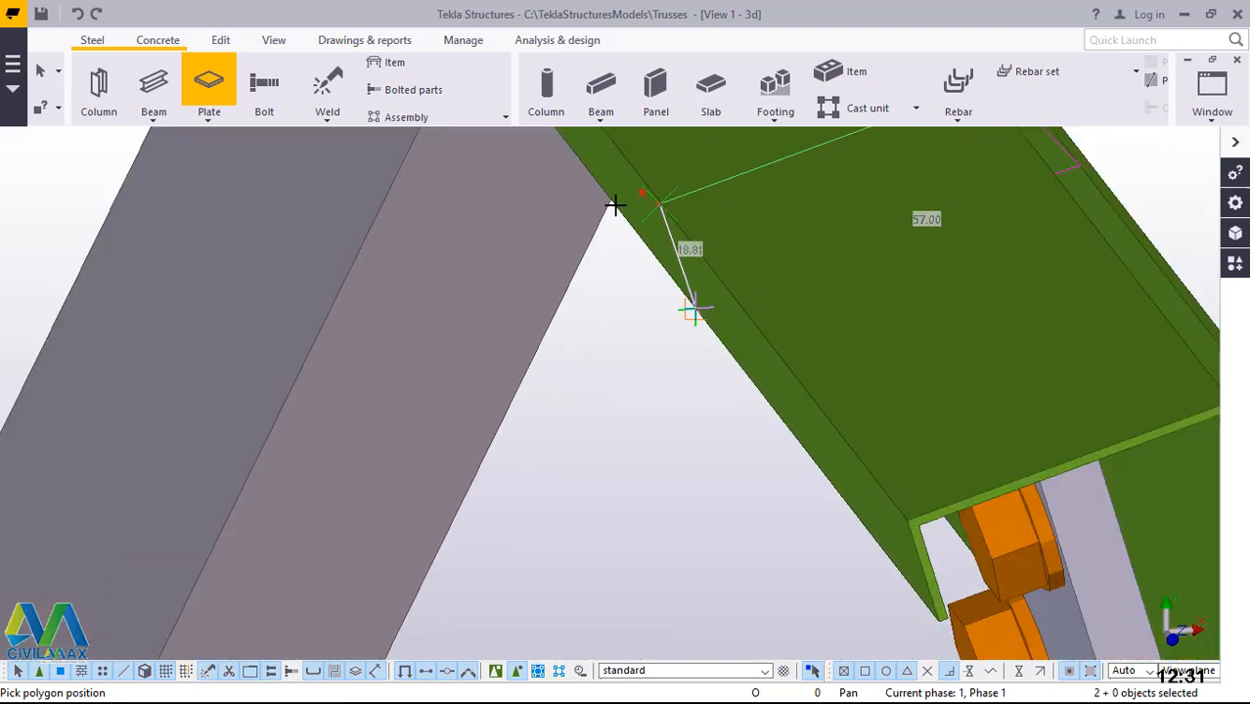
scroll(658, 393, down, 2)
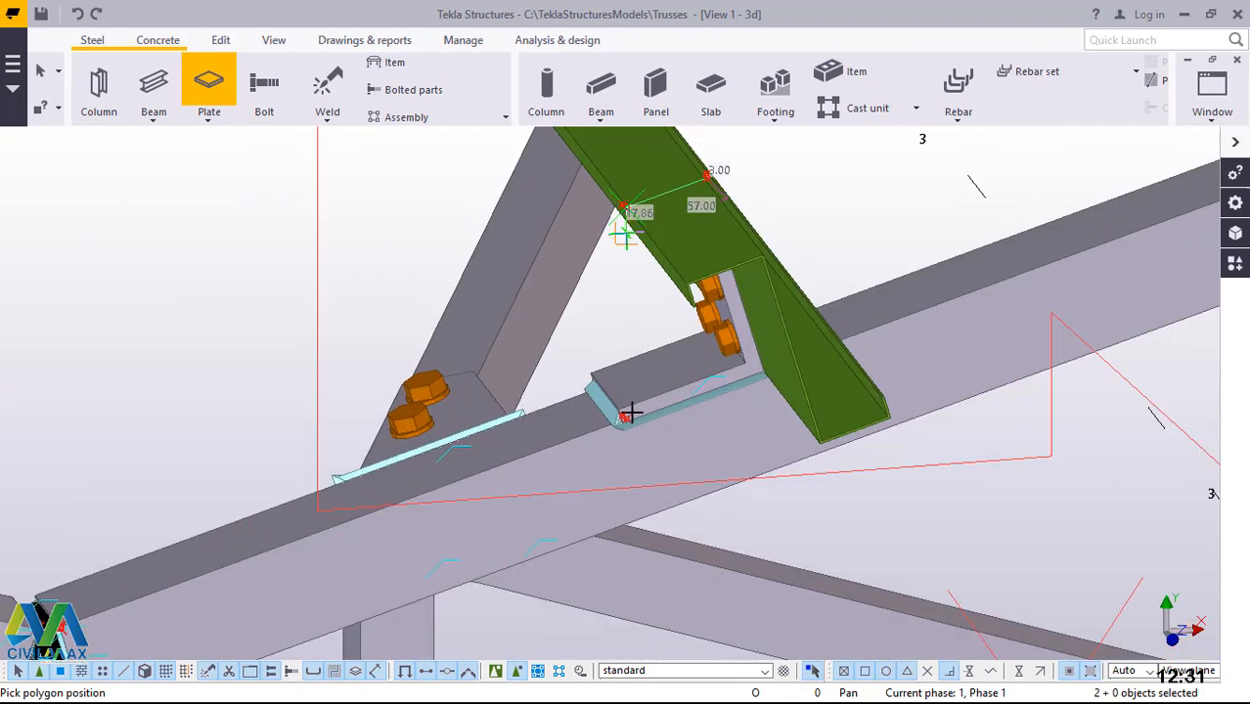
scroll(621, 431, up, 2)
scroll(610, 451, up, 2)
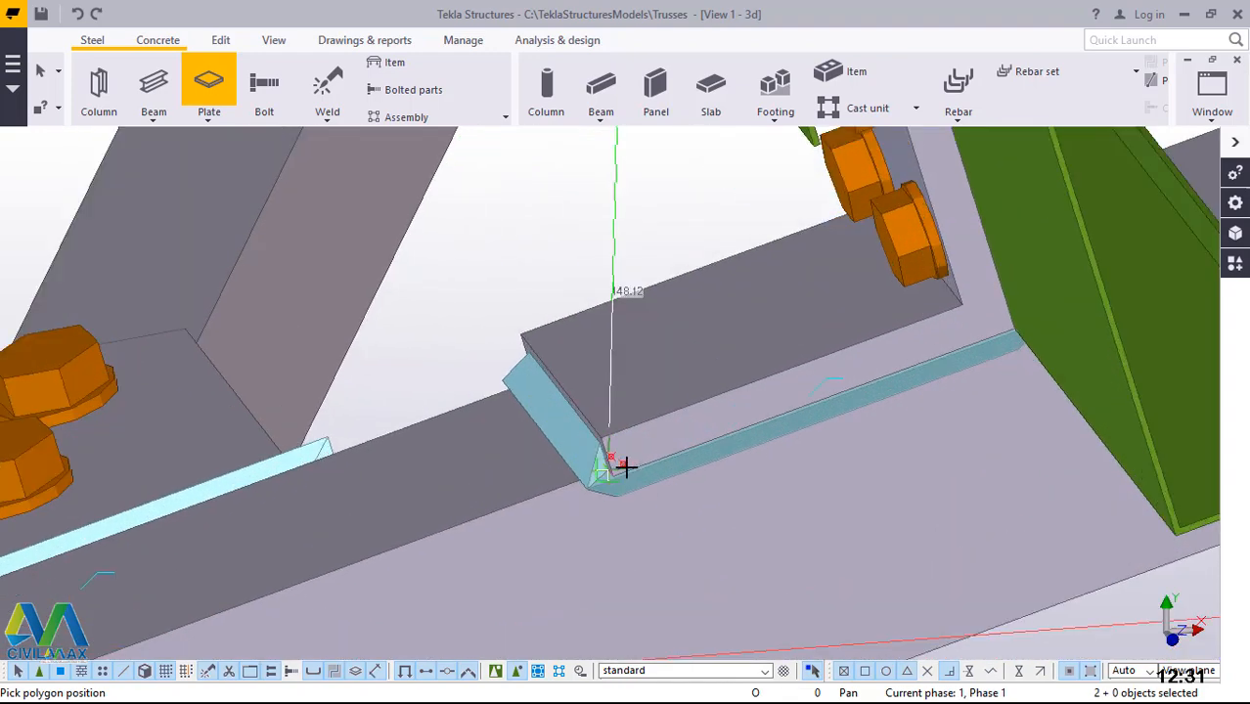
scroll(626, 468, up, 1)
click(634, 460)
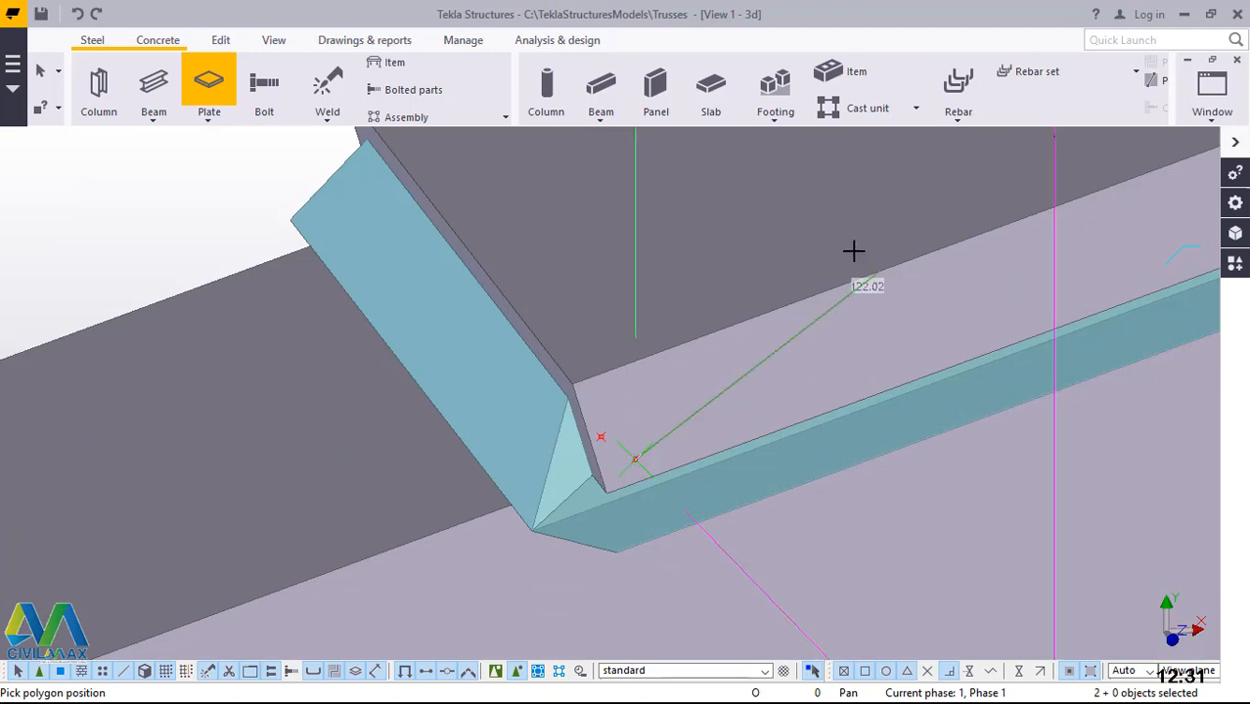
Extend the plate outline to the lower valley reference point at the end of the right chord
scroll(862, 250, down, 3)
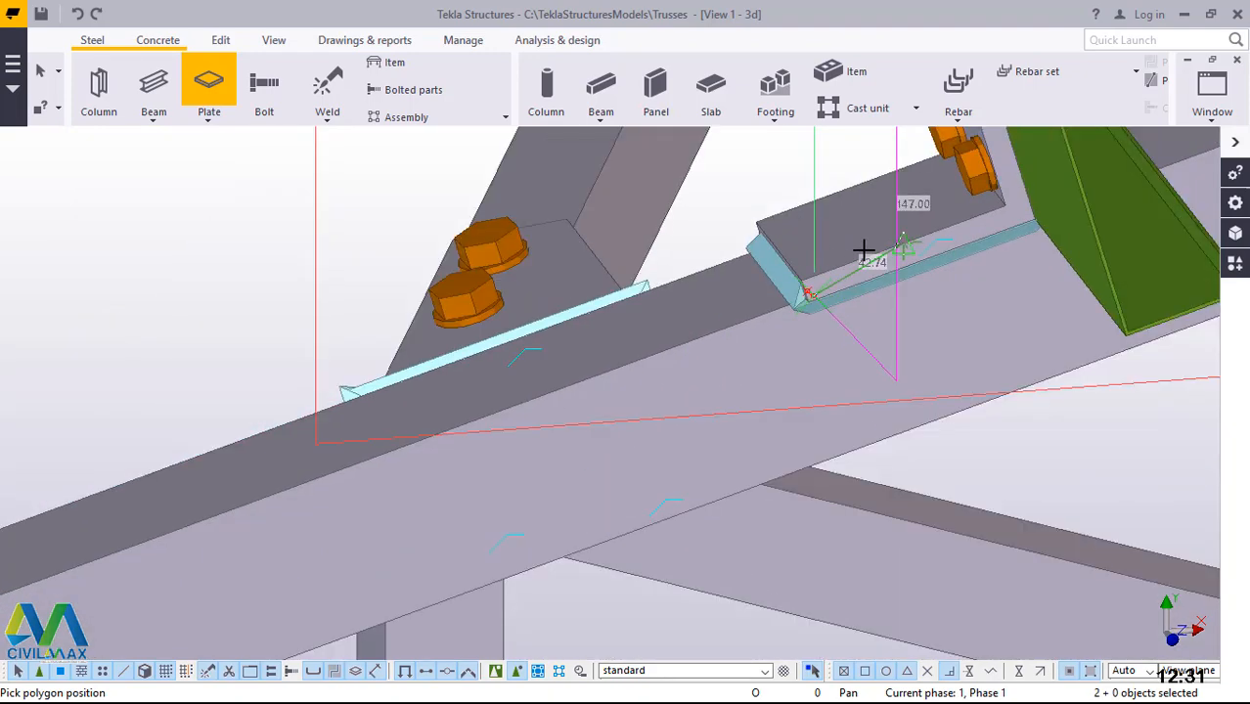
scroll(862, 250, down, 2)
scroll(612, 385, down, 1)
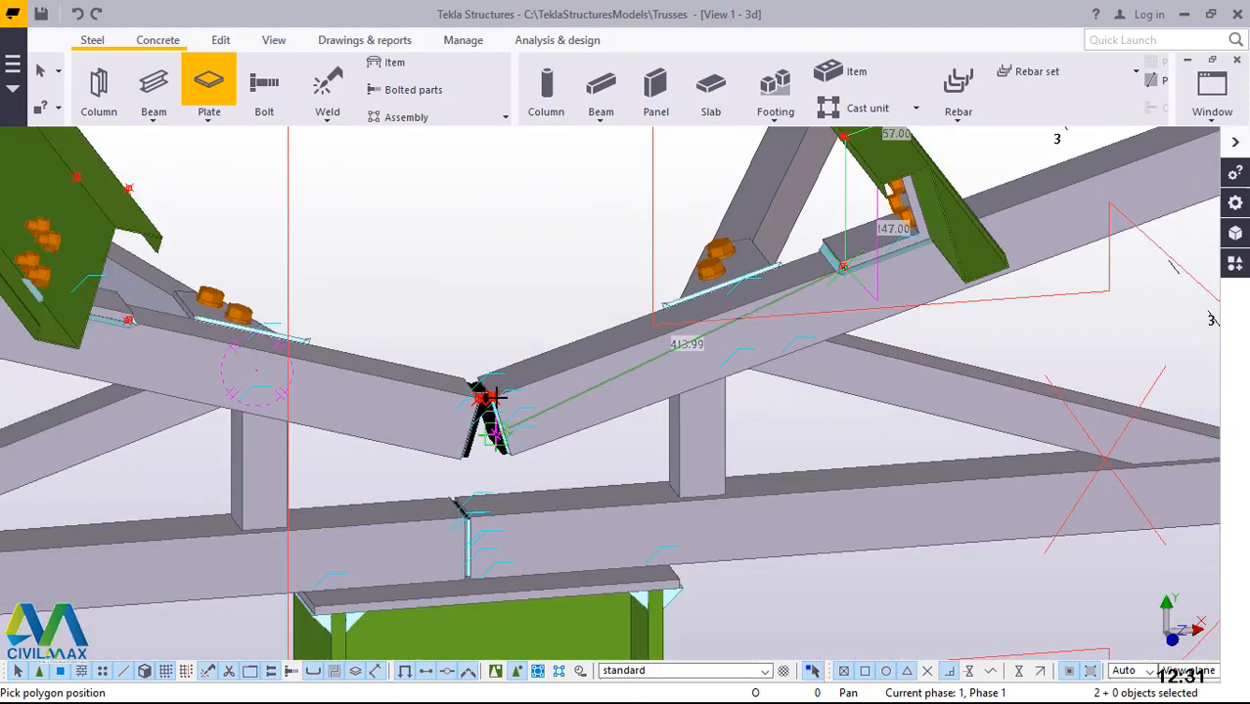
scroll(486, 396, up, 3)
scroll(447, 356, up, 4)
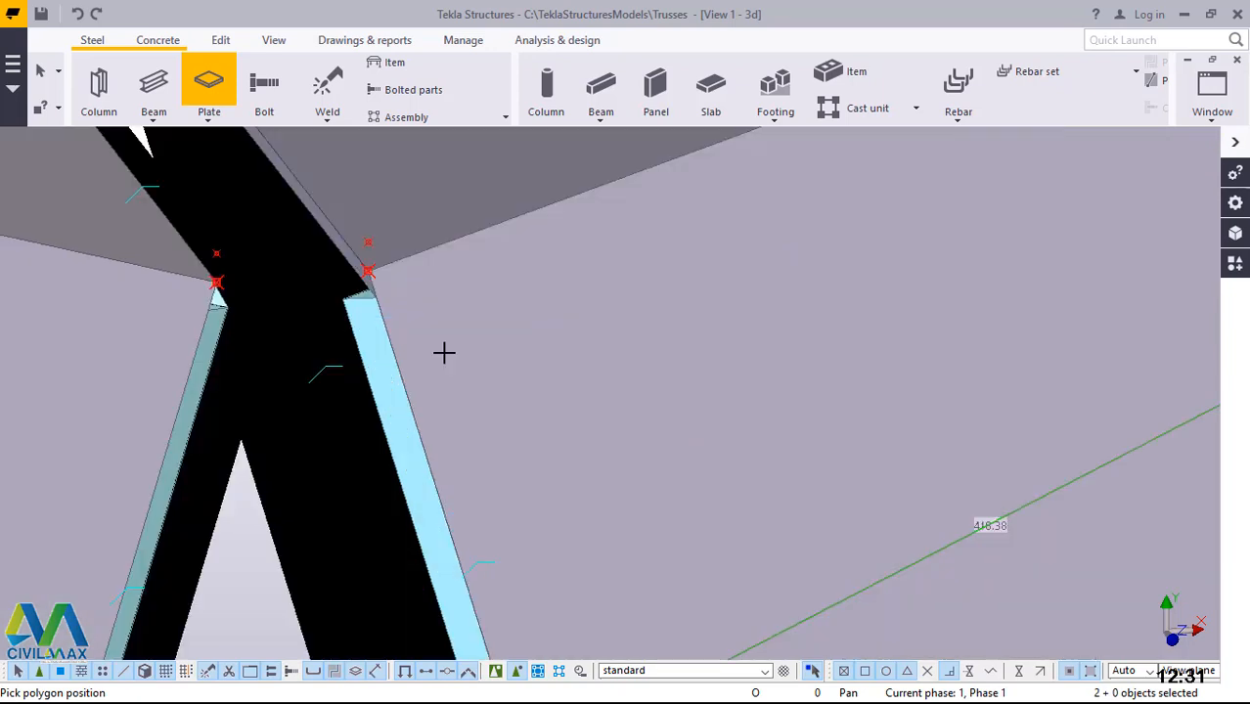
click(352, 253)
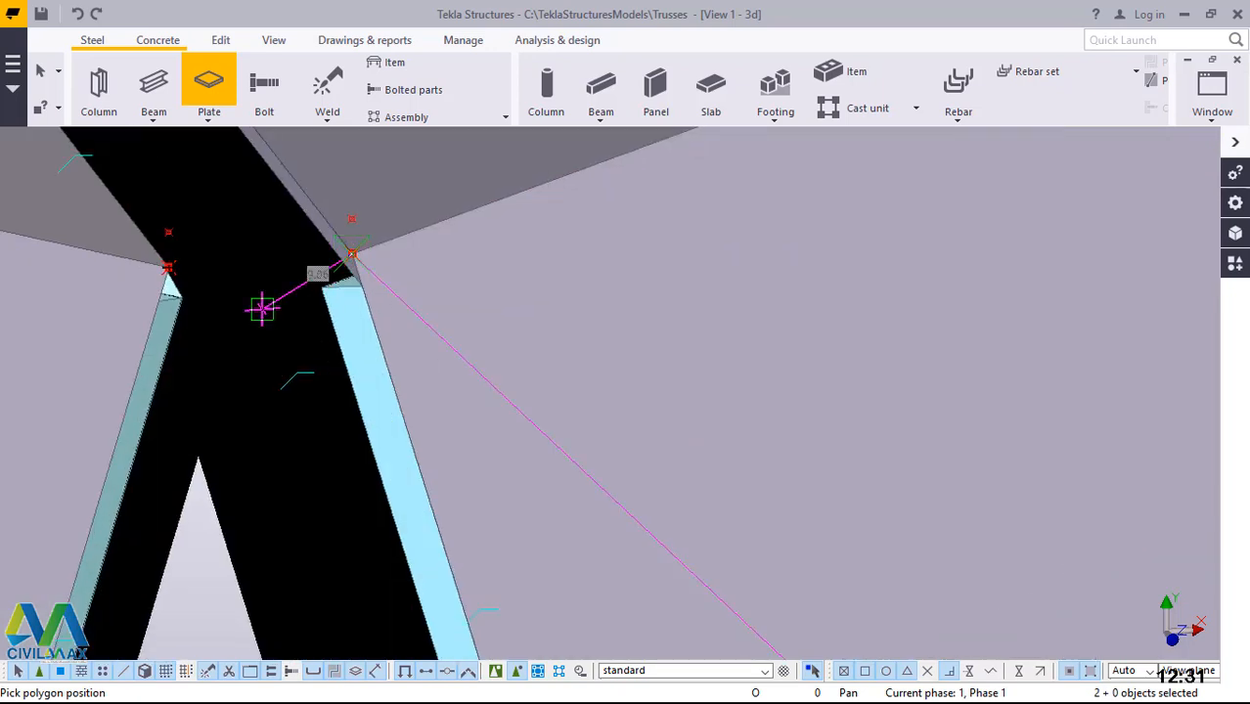
Continue the plate polygon's lower outline 15.33 mm across the valley joint and up the left chord to the lower construction point at the cleat
click(168, 266)
scroll(932, 402, down, 1)
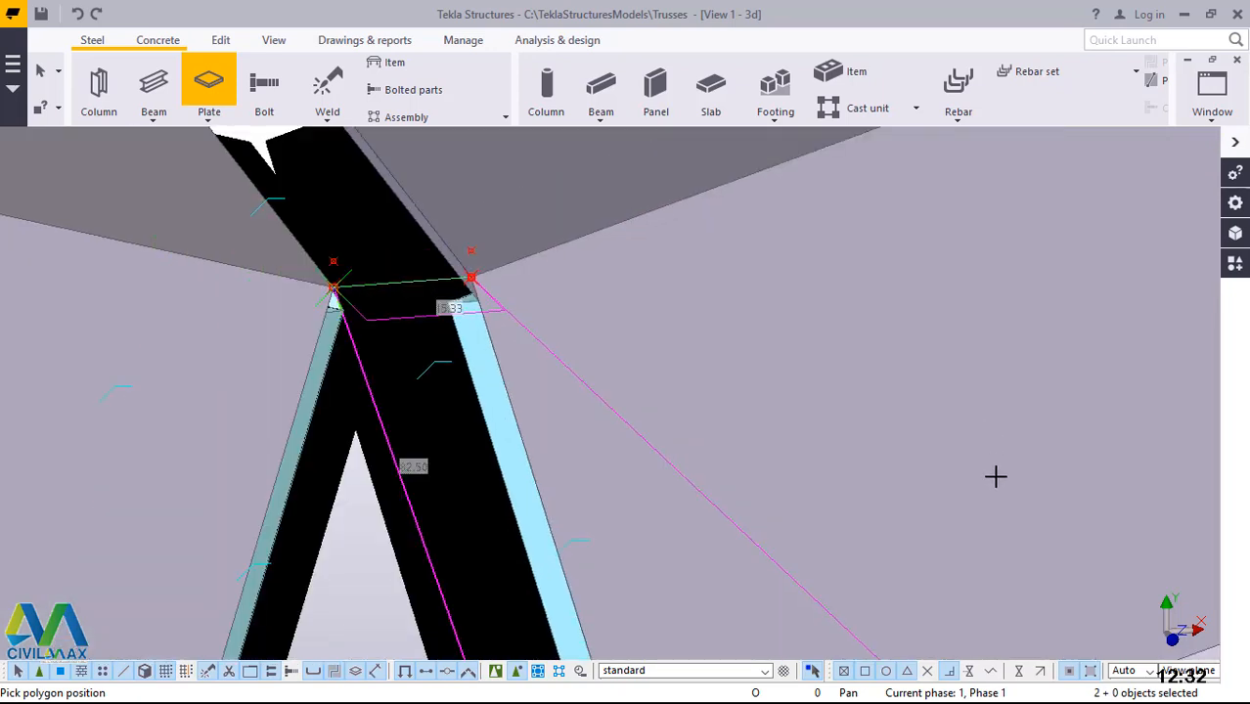
scroll(996, 476, down, 2)
scroll(481, 307, up, 3)
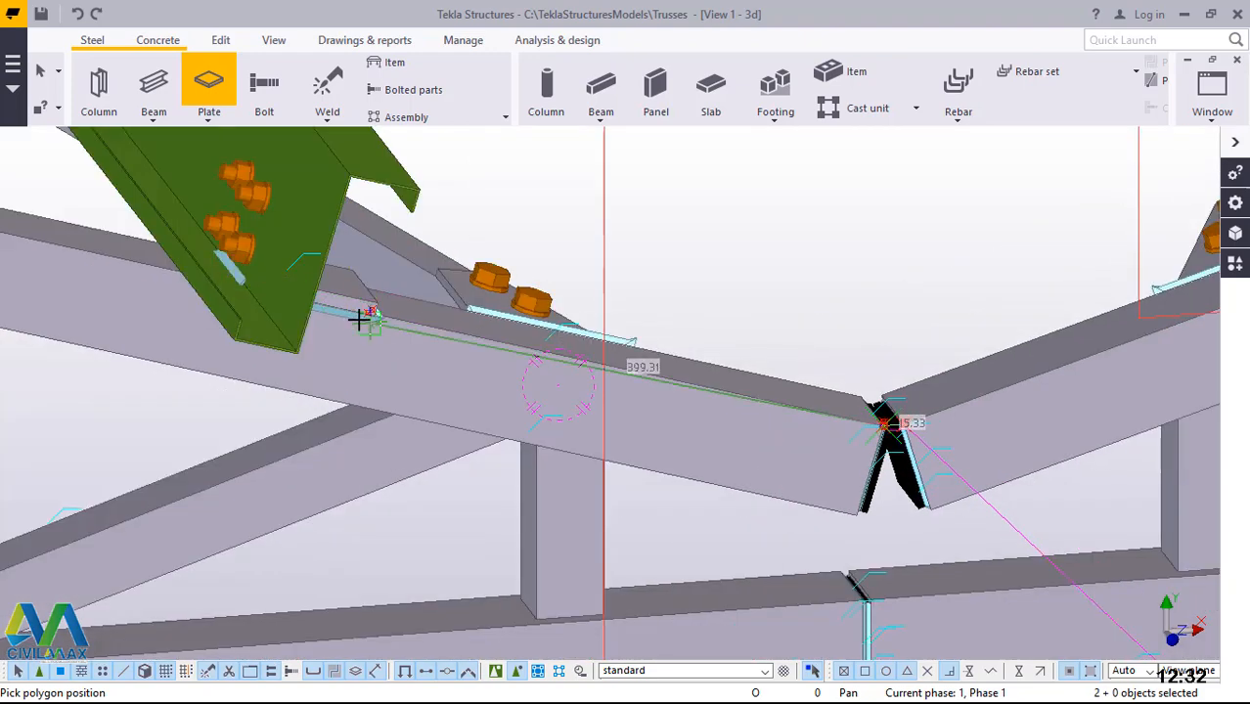
scroll(370, 305, up, 4)
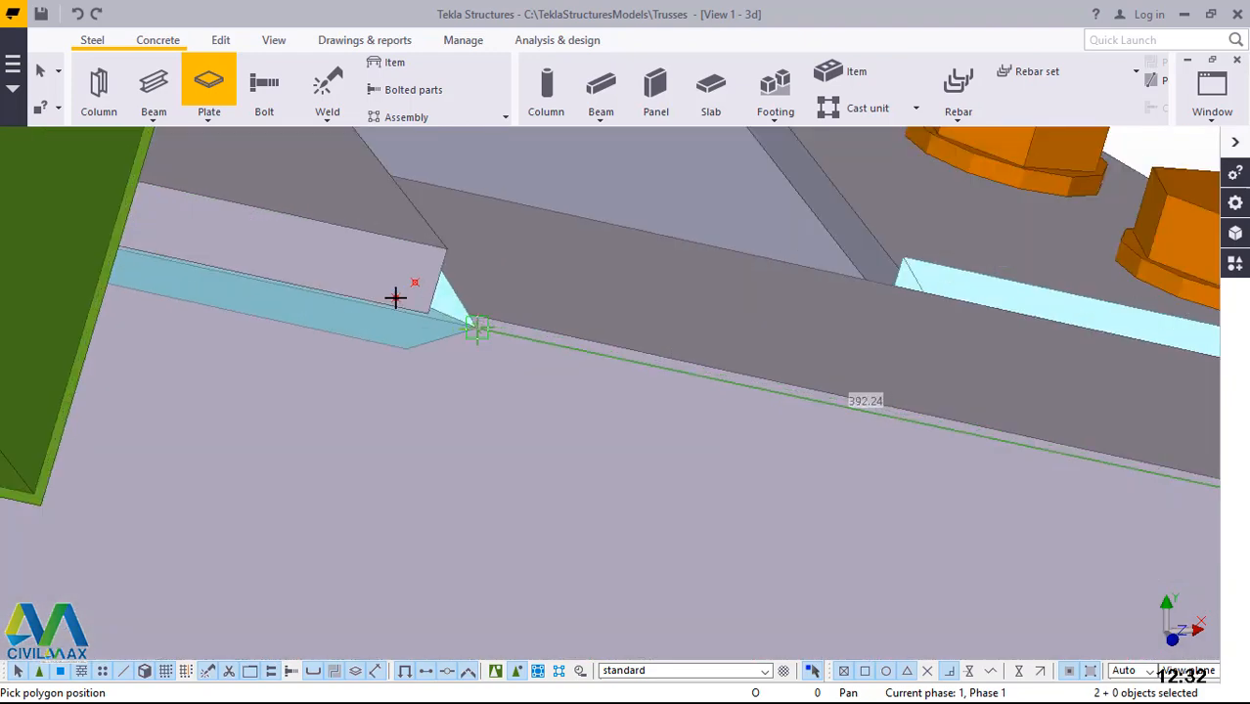
scroll(395, 298, up, 3)
click(415, 291)
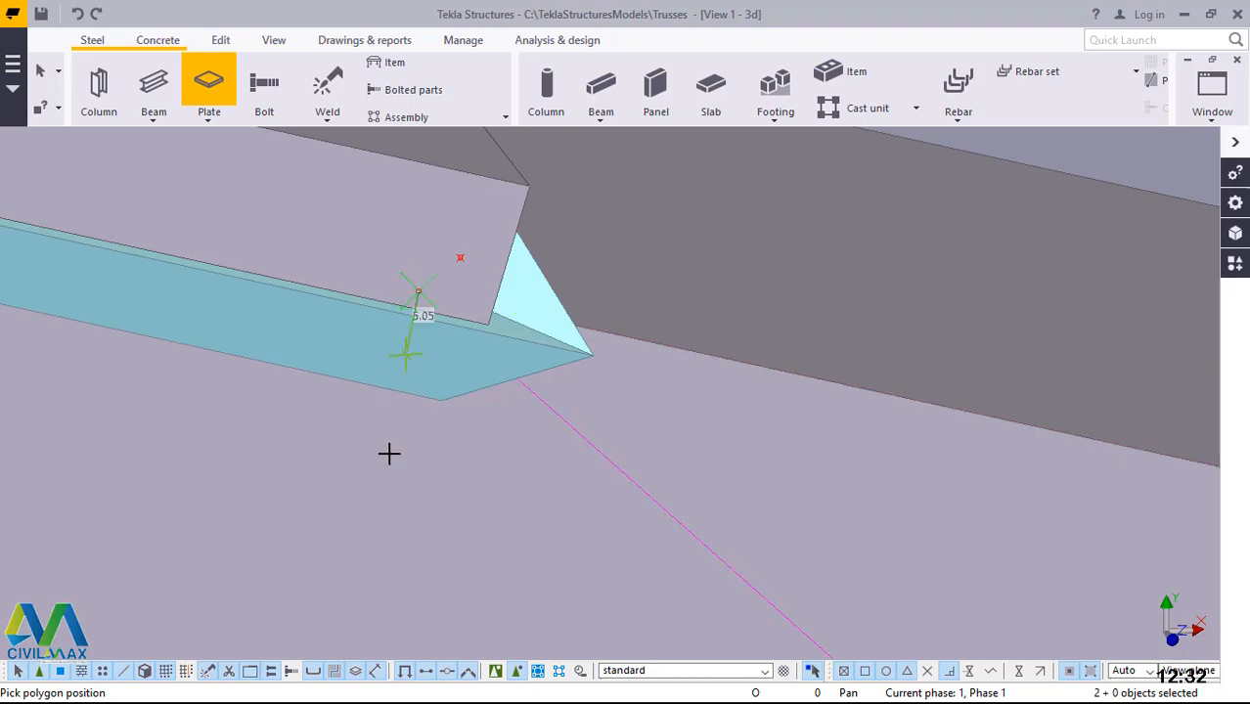
Extend the plate outline 147 mm vertically from the left chord to the lower construction point at the purlin's upper edge
scroll(391, 488, down, 3)
scroll(394, 522, down, 6)
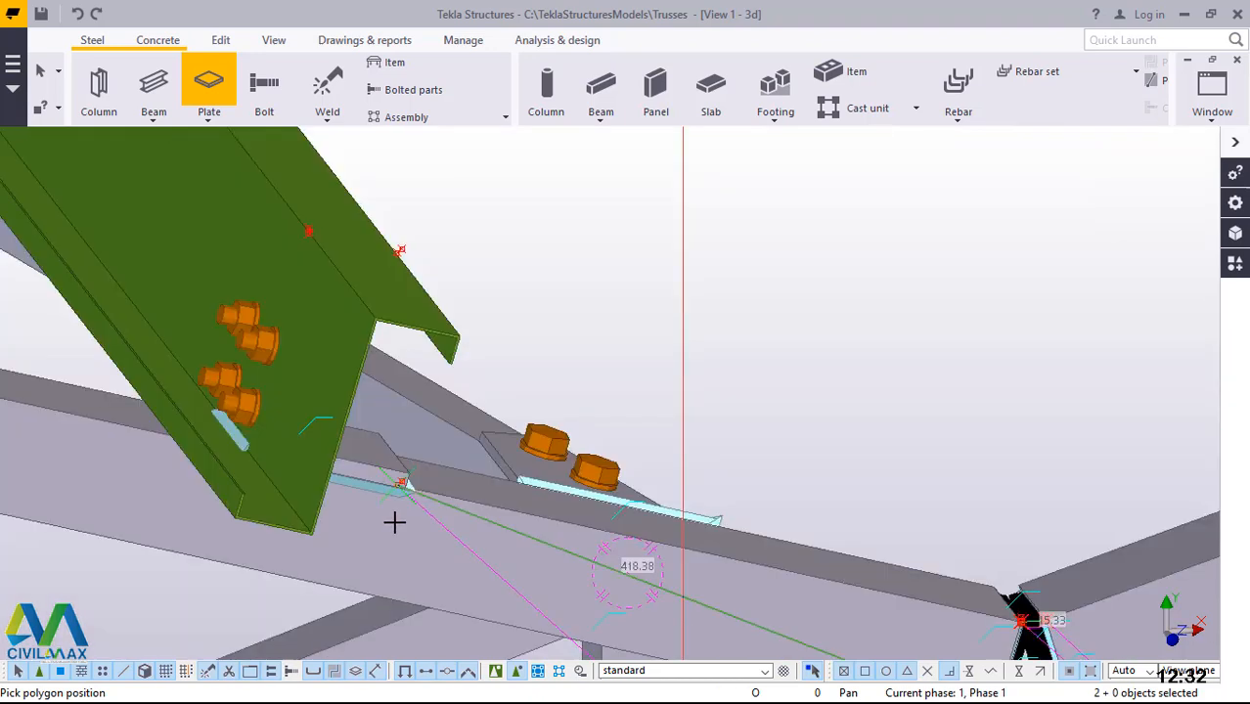
scroll(396, 368, up, 2)
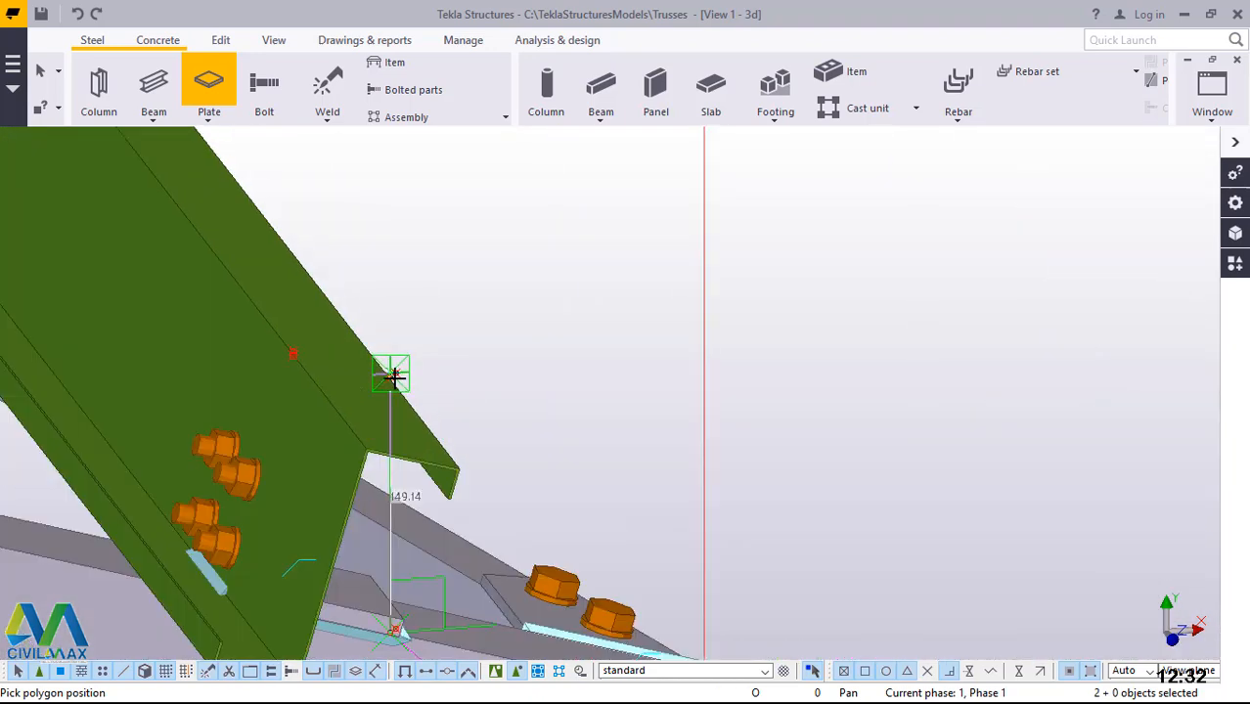
scroll(394, 376, up, 5)
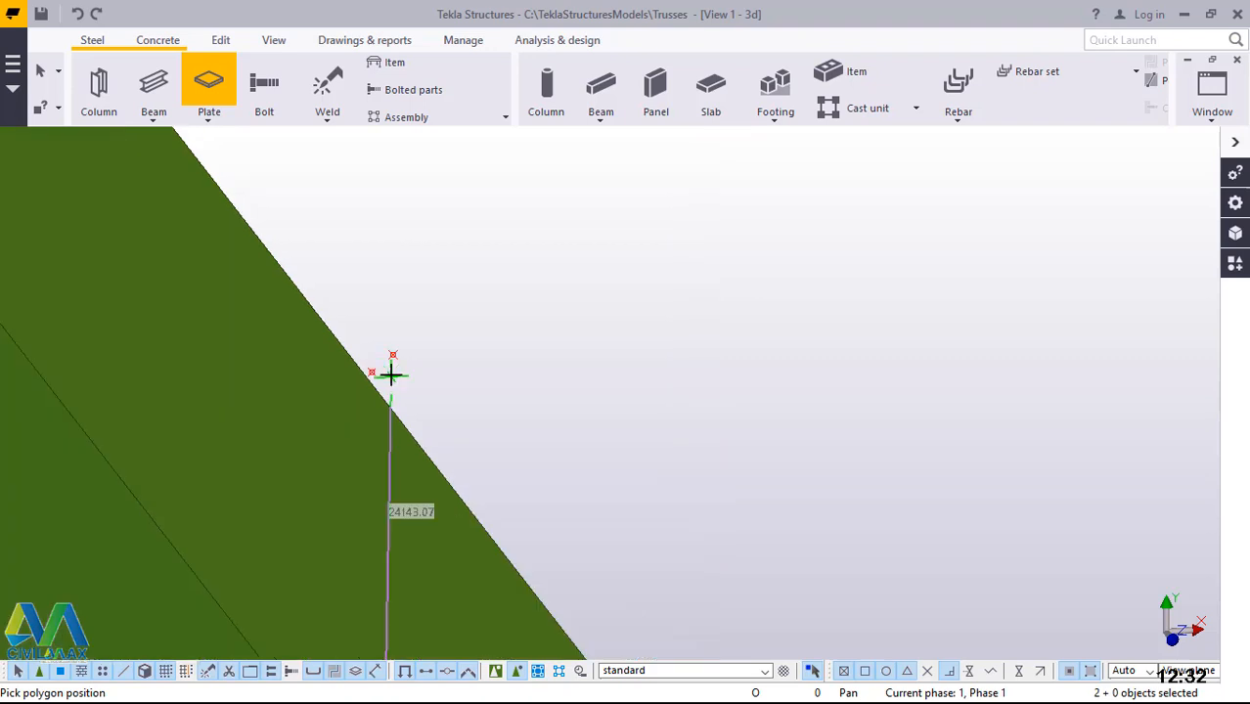
click(340, 364)
Outline the left flange with a 57 mm underside, a 3 mm raised end and a 60 mm top edge back toward the valley
scroll(550, 426, down, 3)
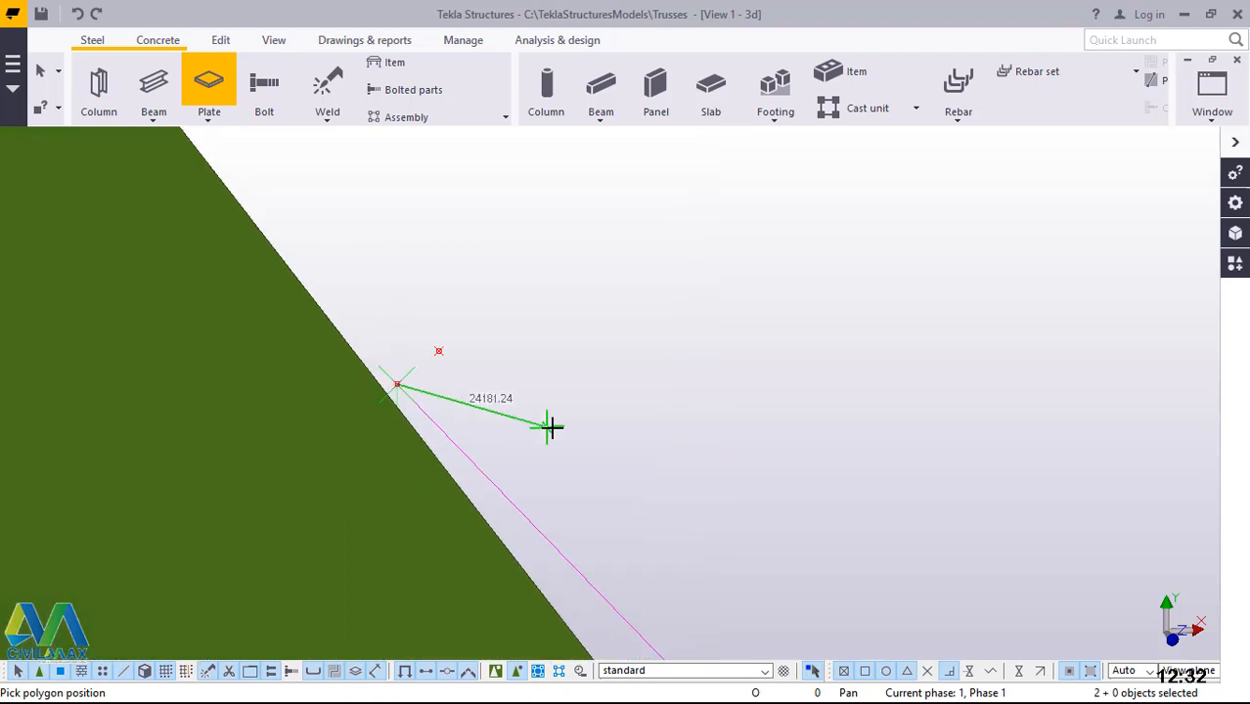
scroll(553, 428, down, 2)
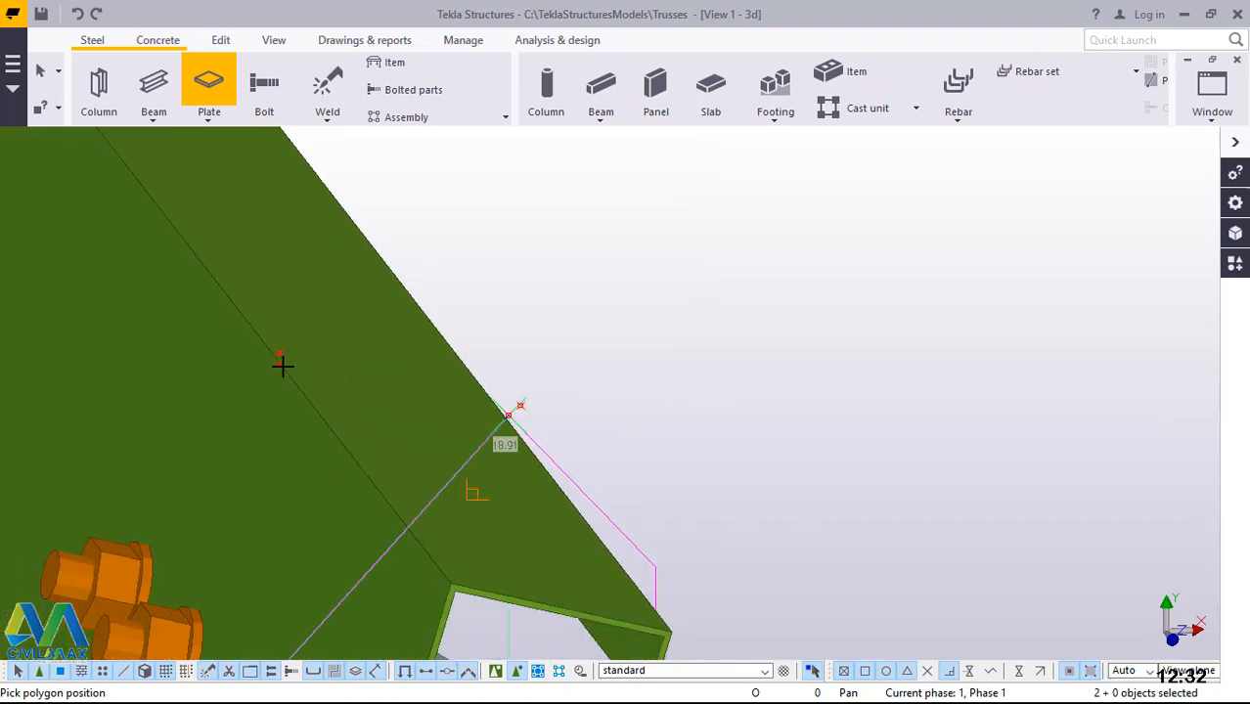
scroll(281, 365, up, 4)
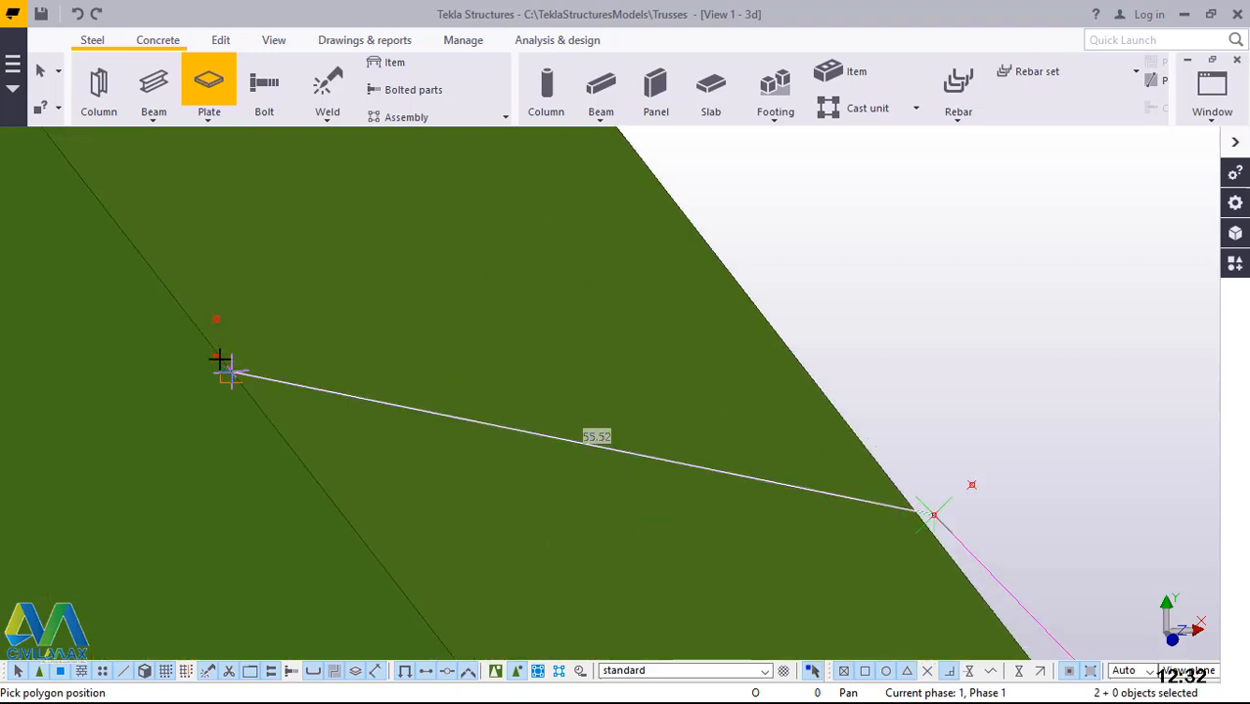
click(198, 352)
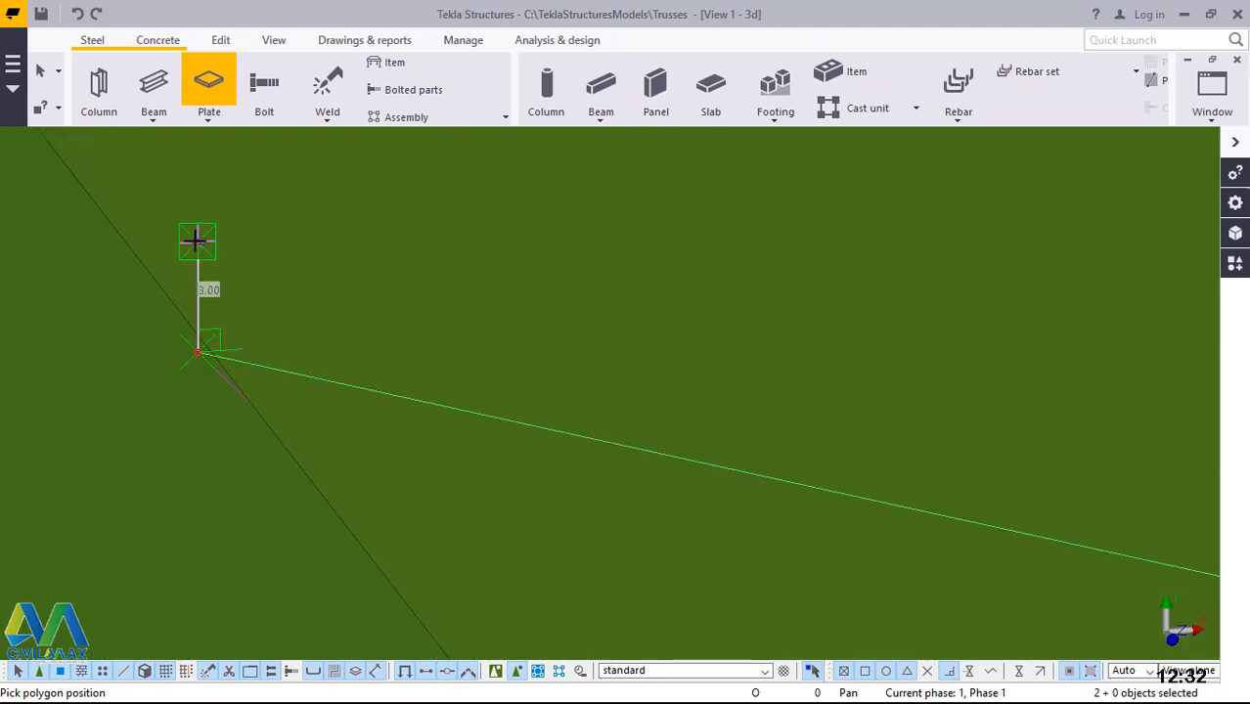
scroll(191, 241, down, 3)
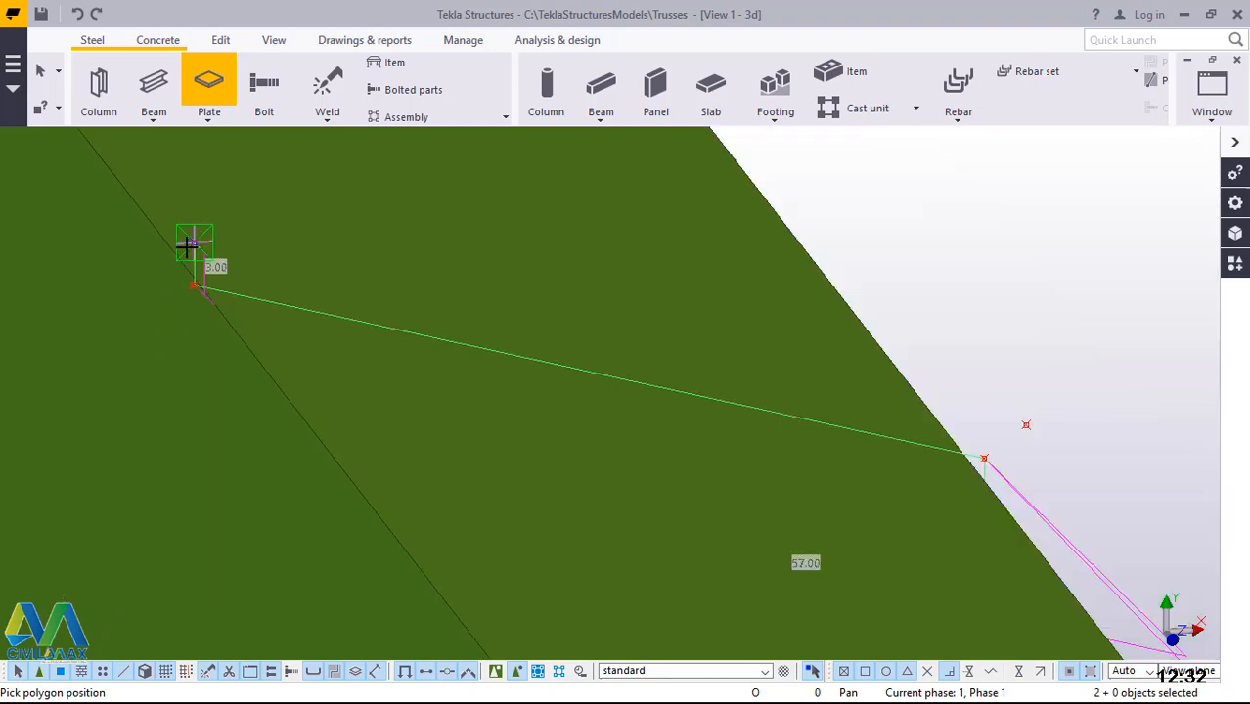
scroll(703, 370, up, 3)
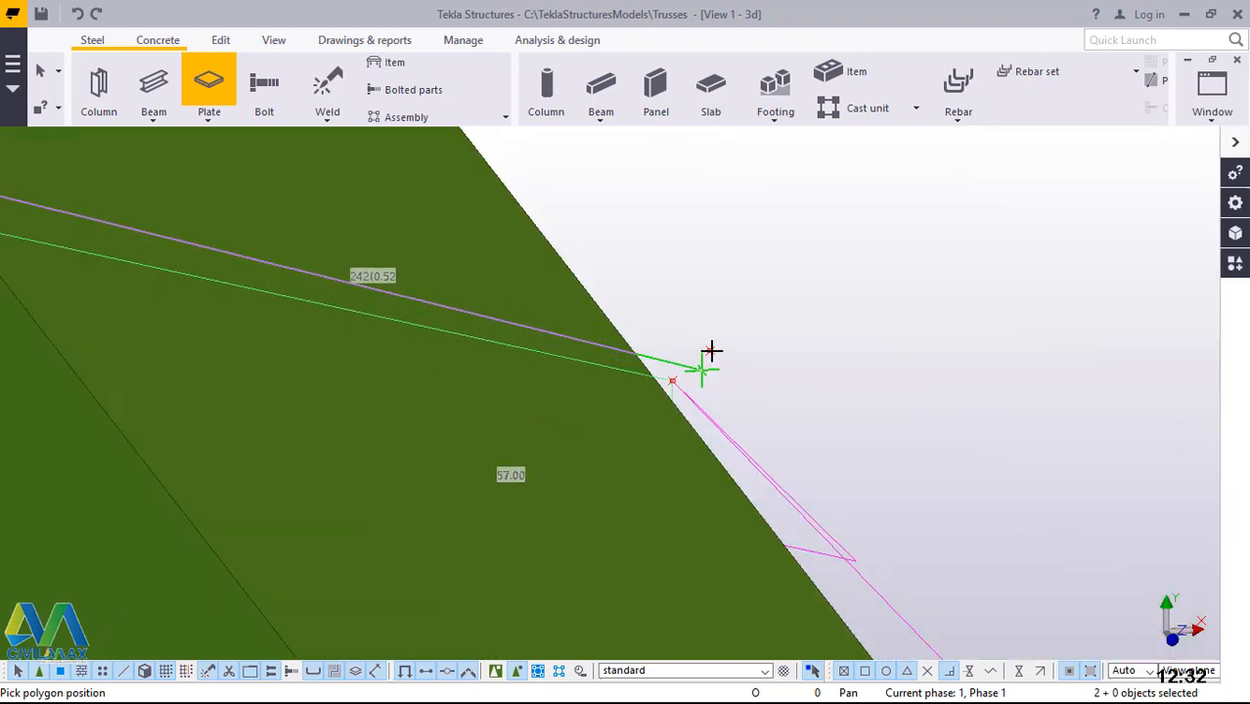
click(716, 337)
Run the left wall's inner edge 147 mm down from the flange to the upper construction point beside the left cleat
scroll(450, 234, down, 3)
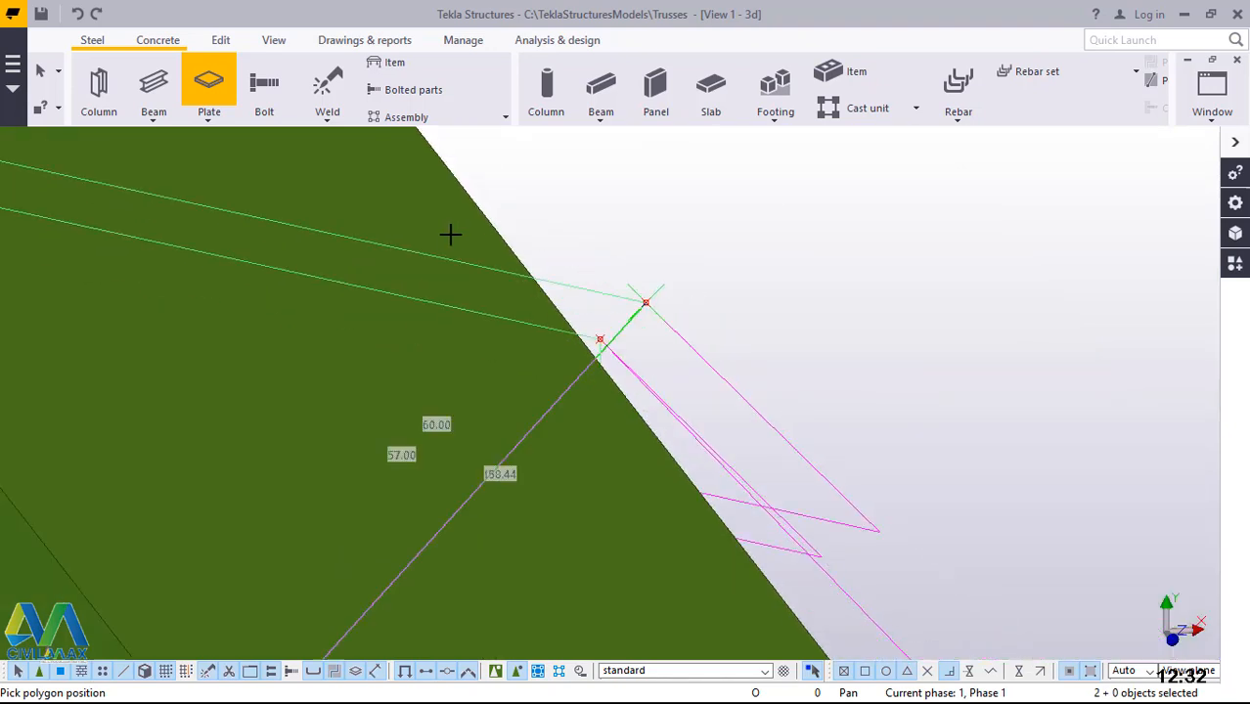
scroll(474, 246, up, 4)
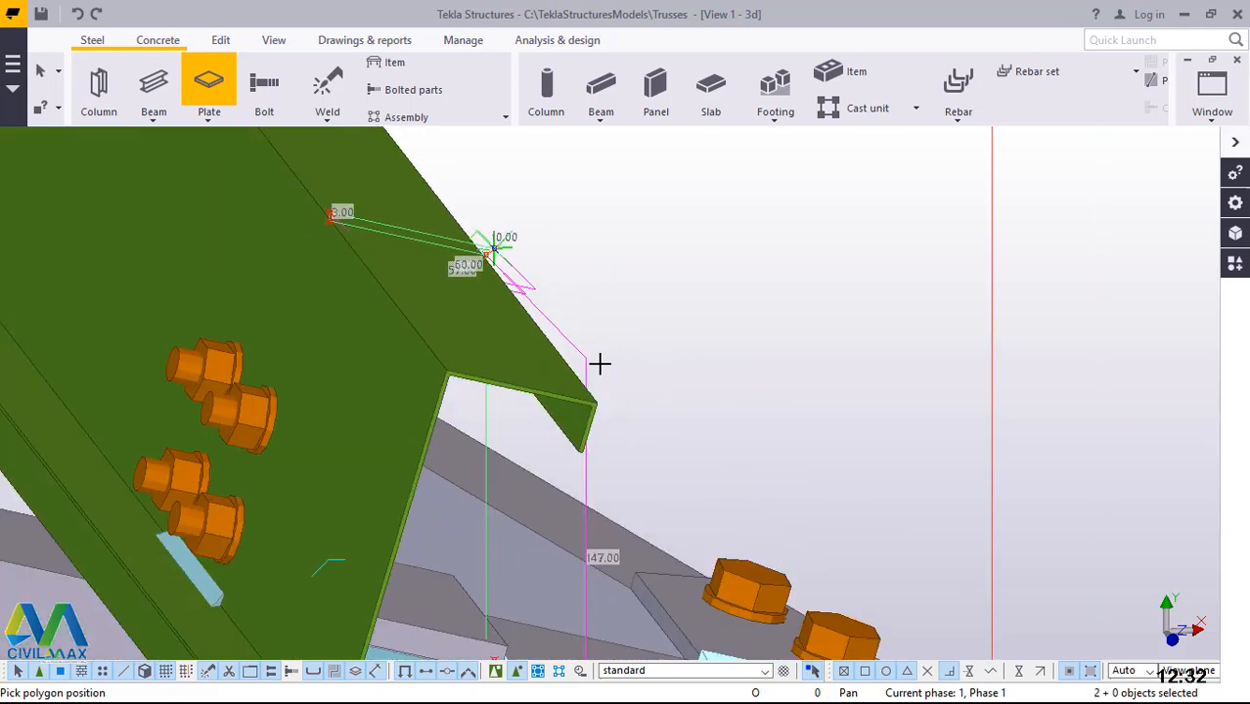
scroll(547, 320, down, 3)
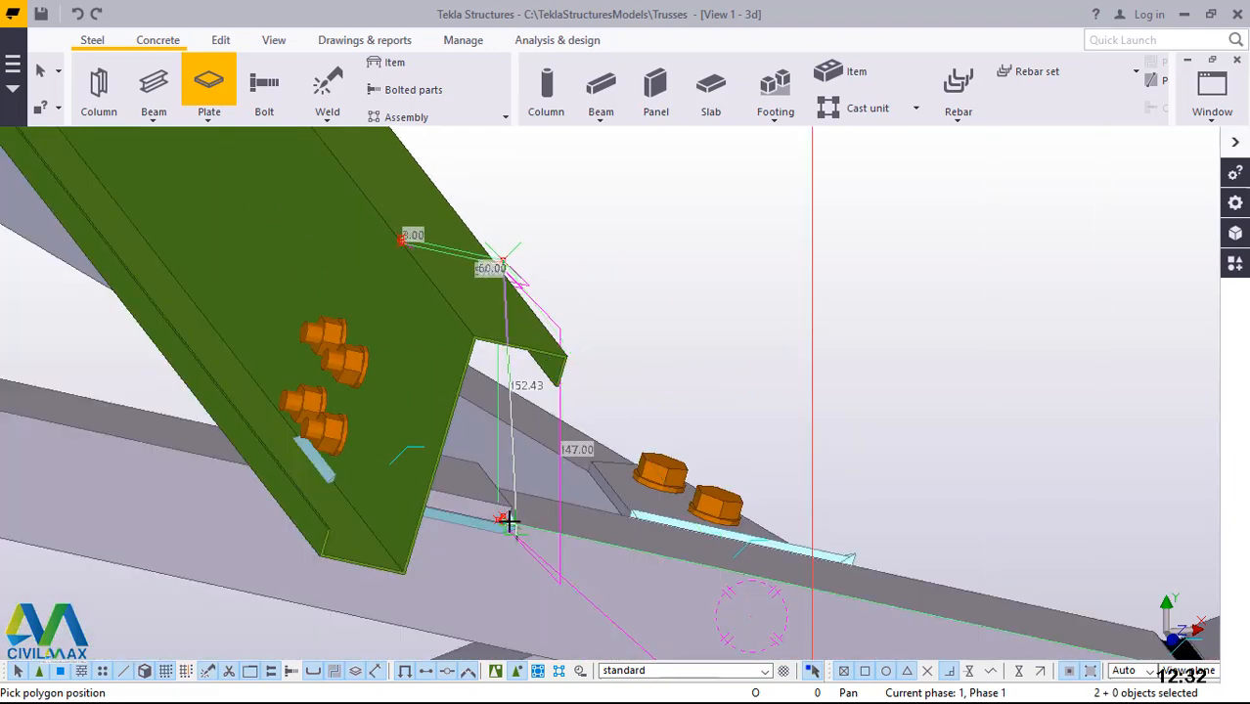
scroll(510, 519, up, 4)
scroll(493, 513, up, 2)
scroll(463, 498, up, 2)
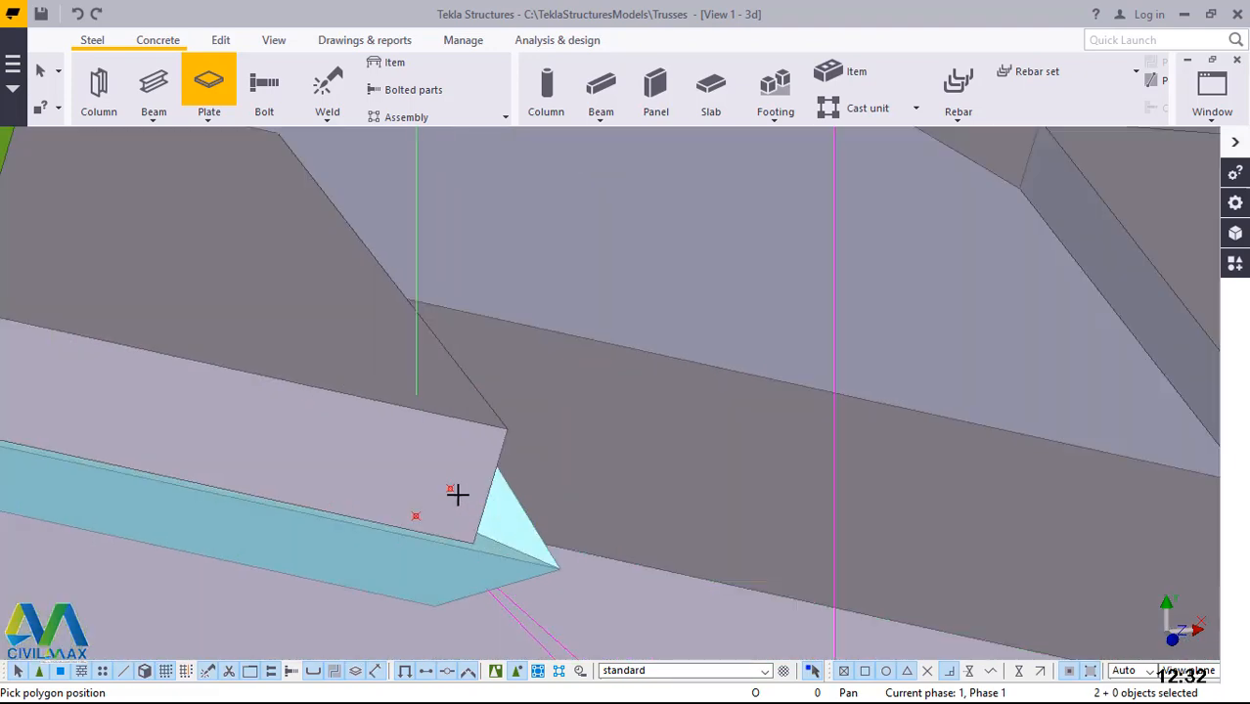
click(450, 489)
Continue the inner outline 400 mm down the left chord and 15.33 mm across the valley through the upper construction points
scroll(285, 409, down, 3)
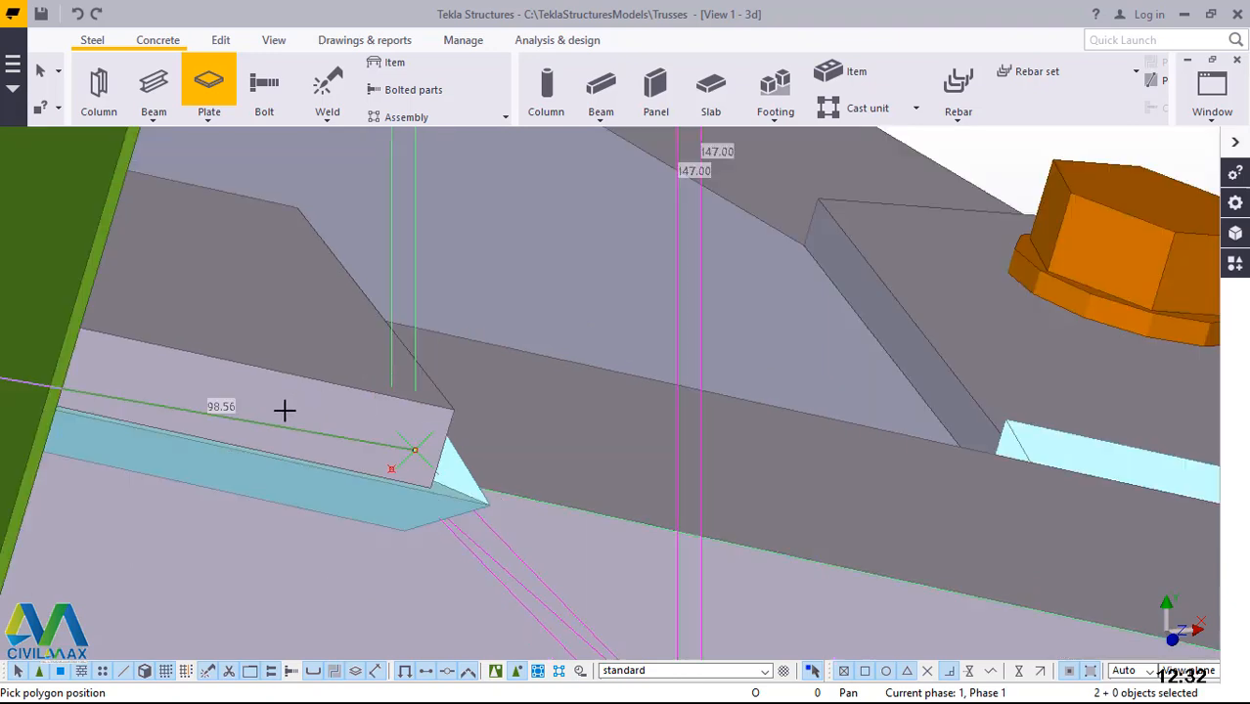
scroll(284, 412, down, 5)
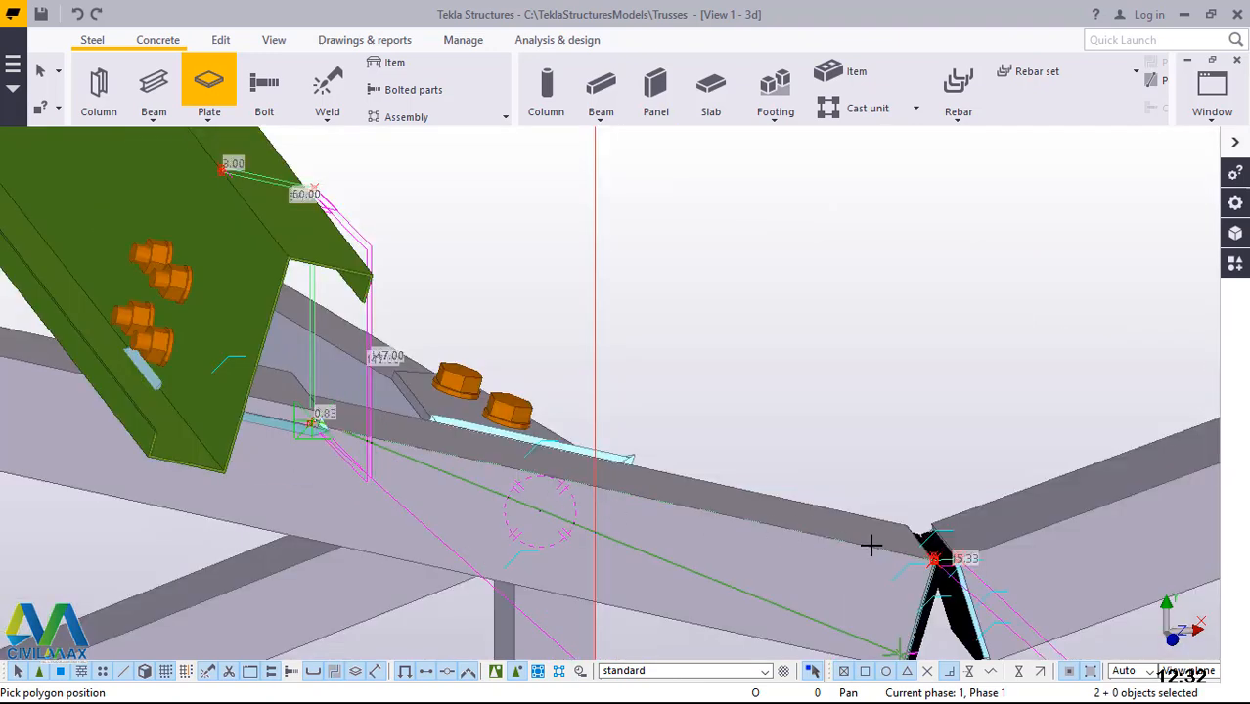
scroll(994, 560, up, 3)
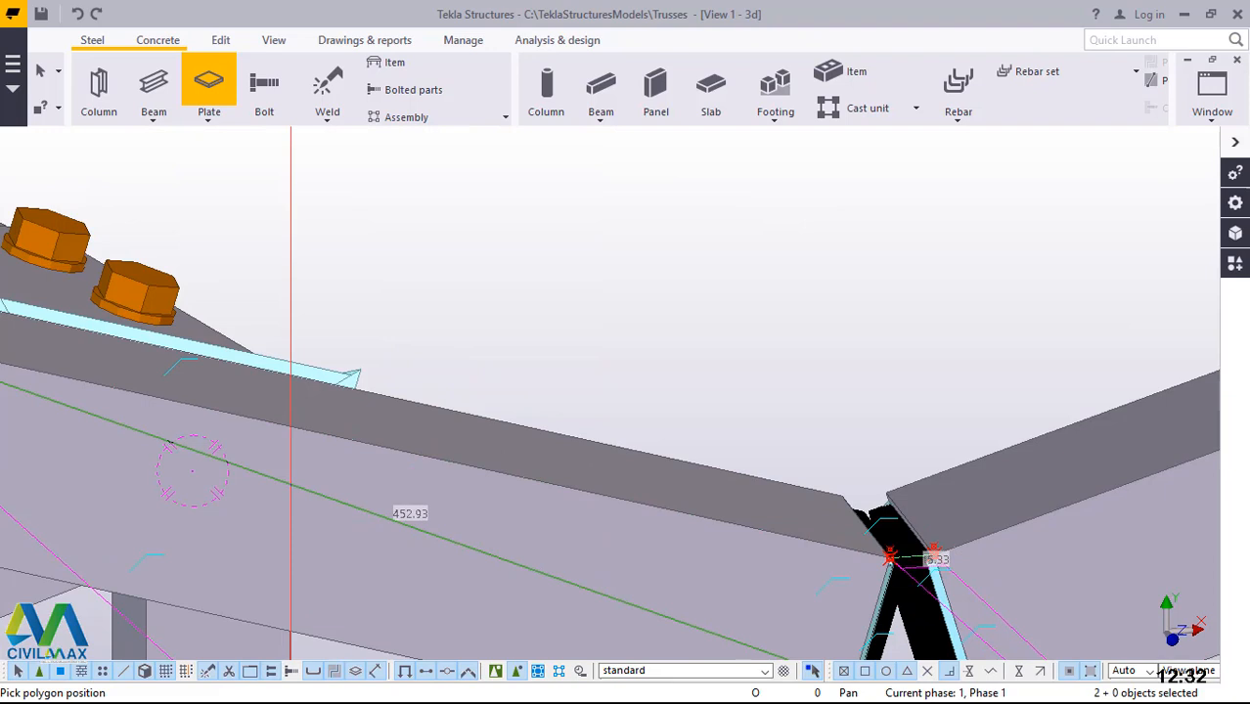
scroll(888, 557, up, 4)
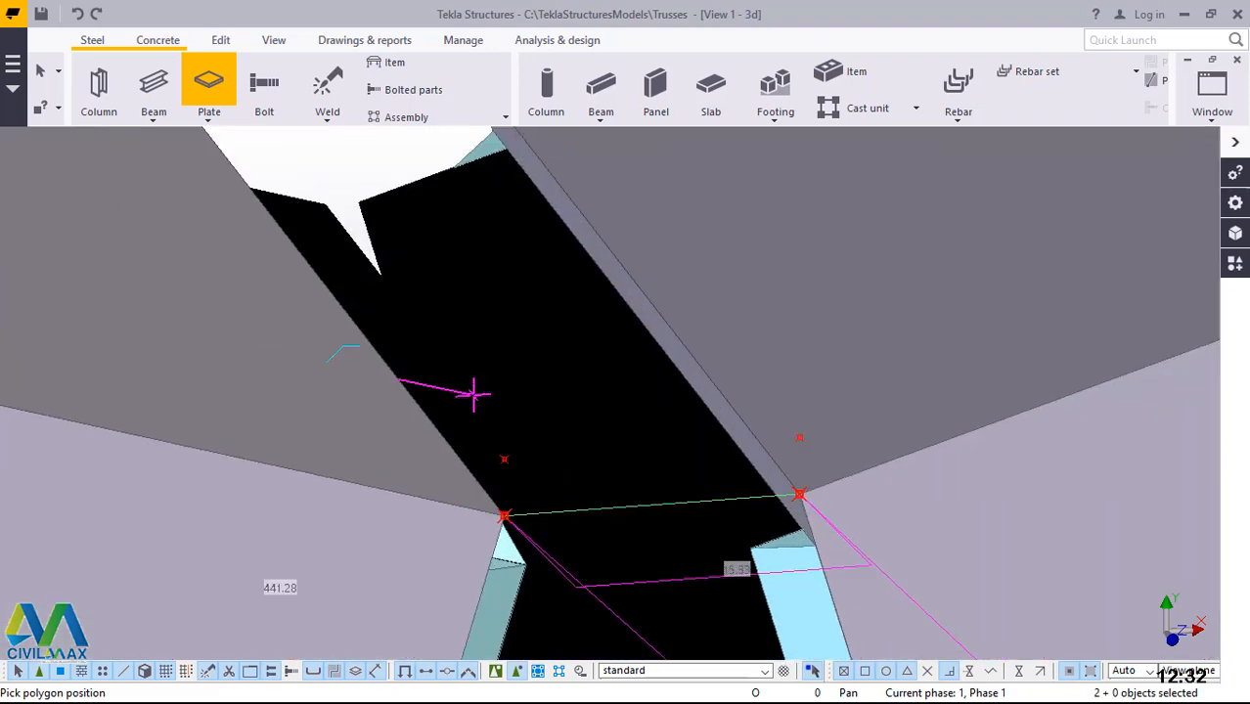
click(503, 456)
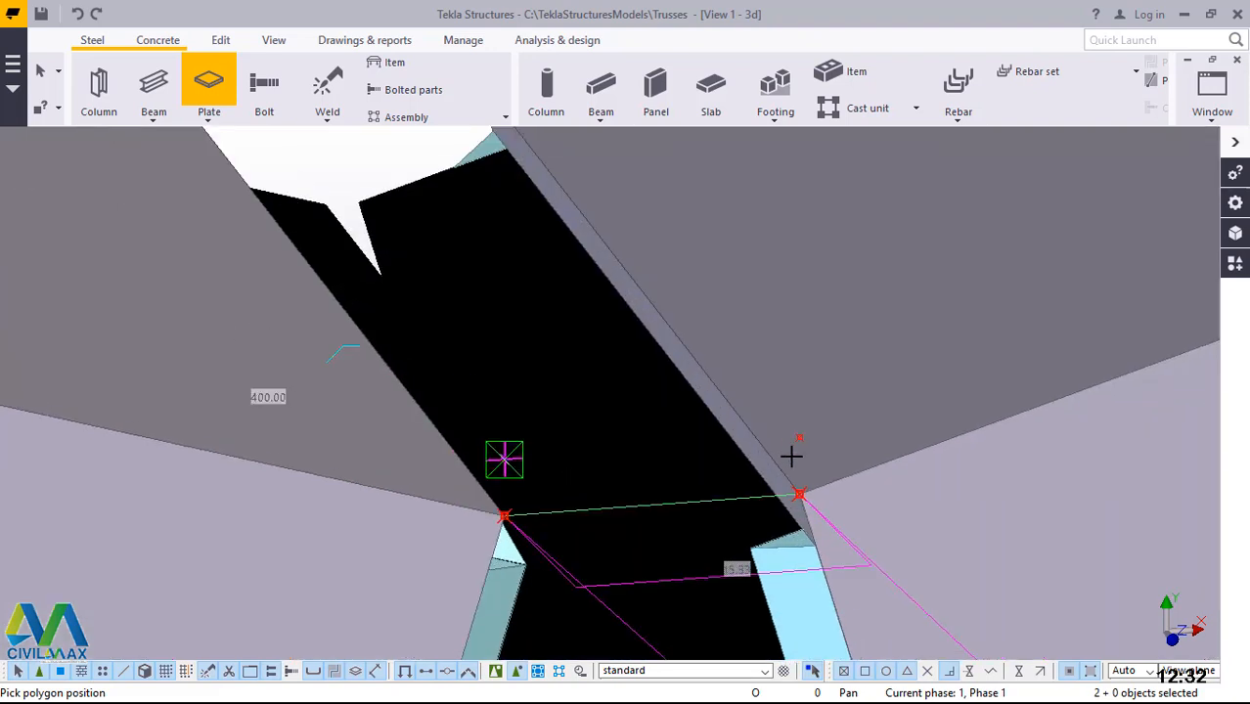
click(800, 436)
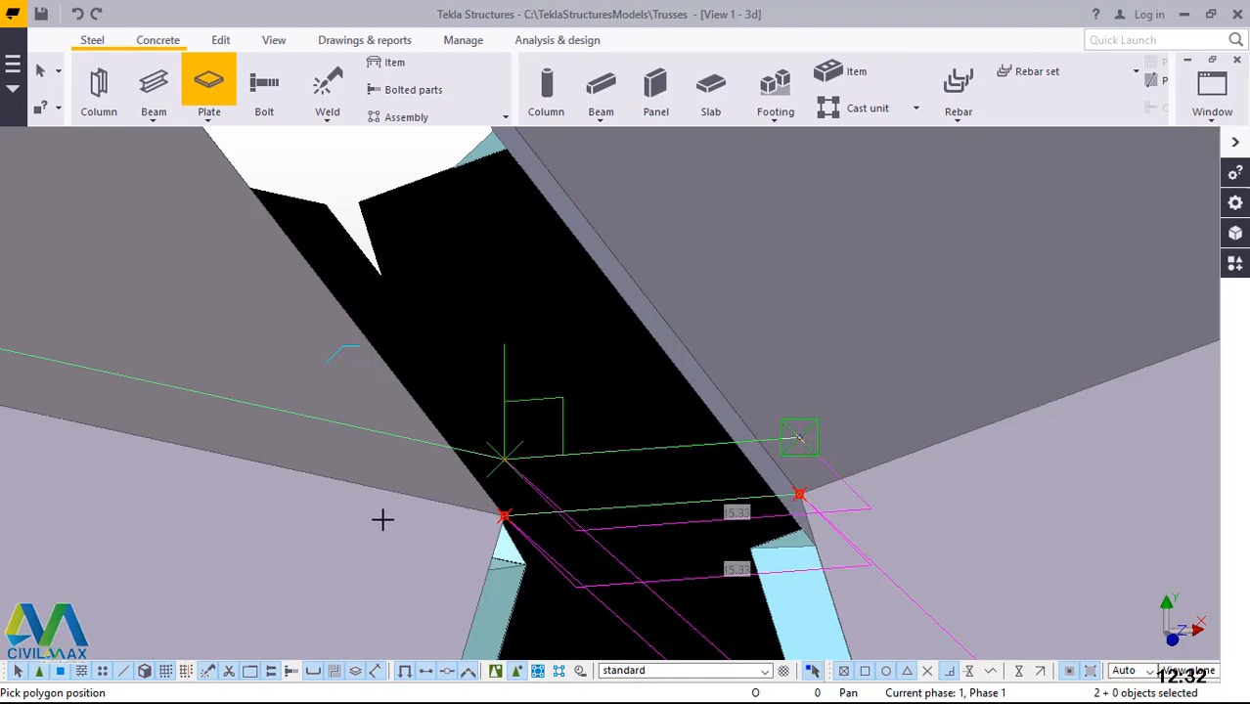
Continue the inner outline 400 mm up the right chord to the upper construction point at the right cleat
scroll(380, 519, down, 4)
scroll(379, 519, down, 2)
scroll(379, 519, down, 3)
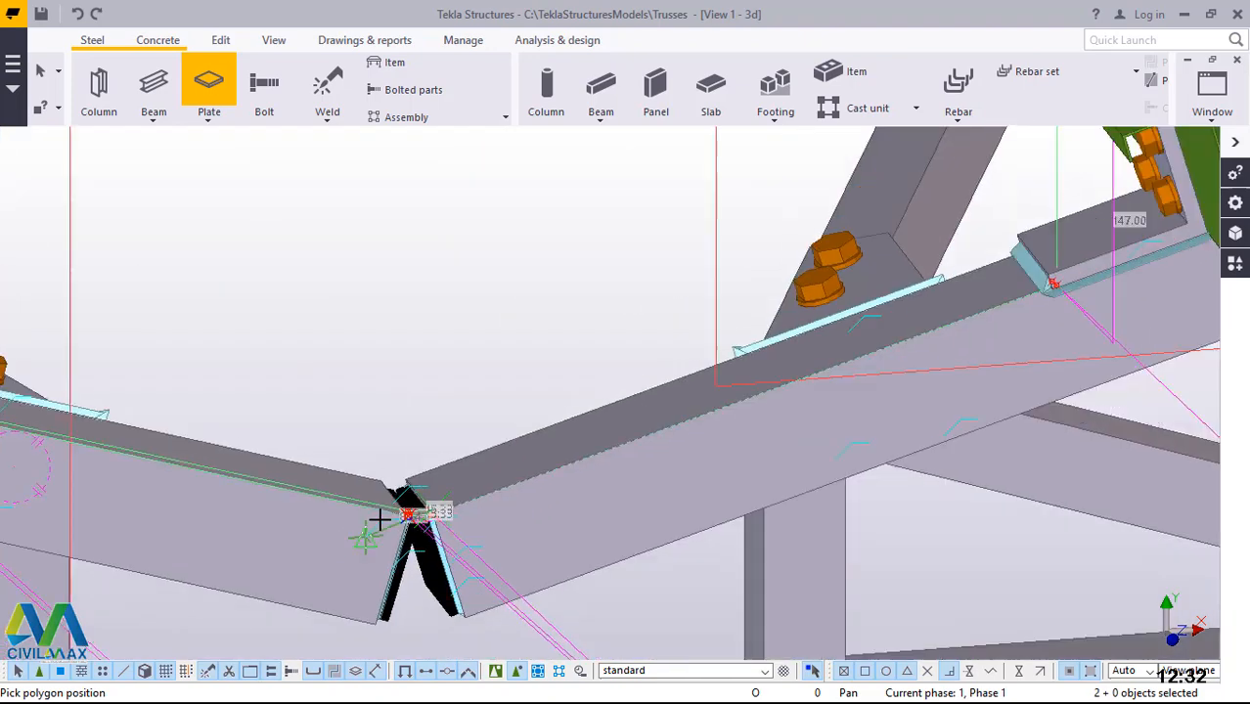
scroll(441, 508, down, 1)
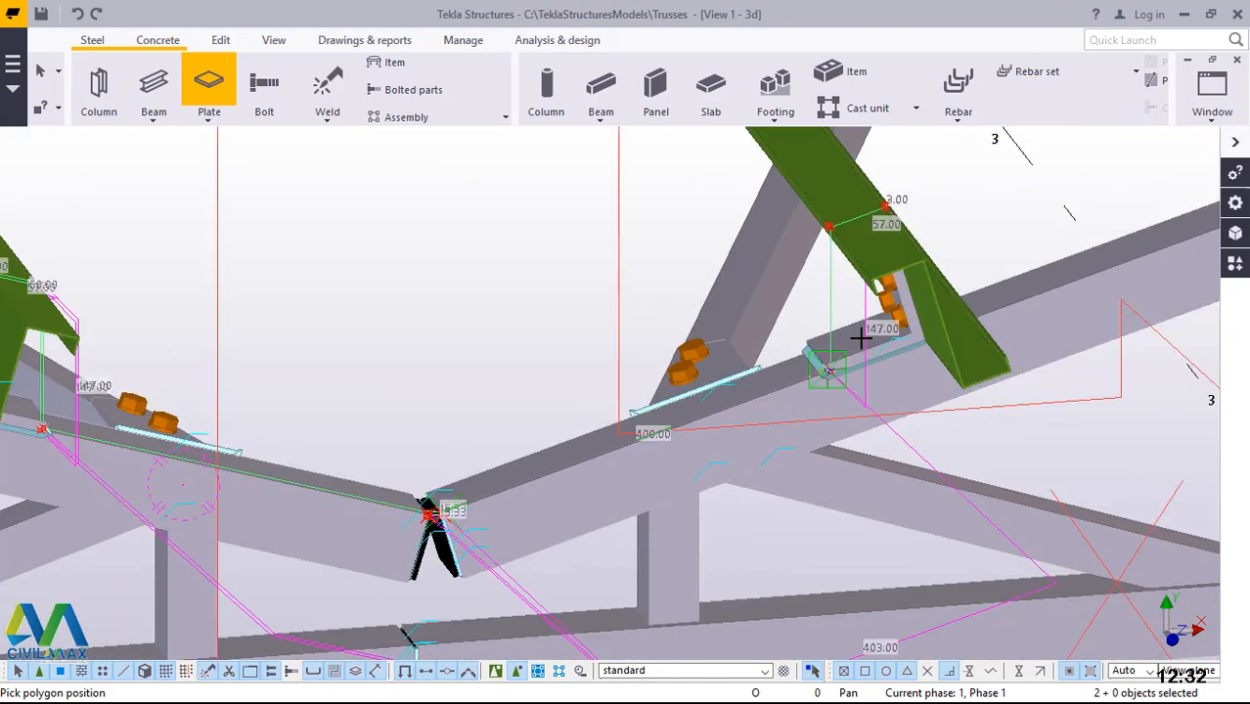
scroll(859, 332, up, 3)
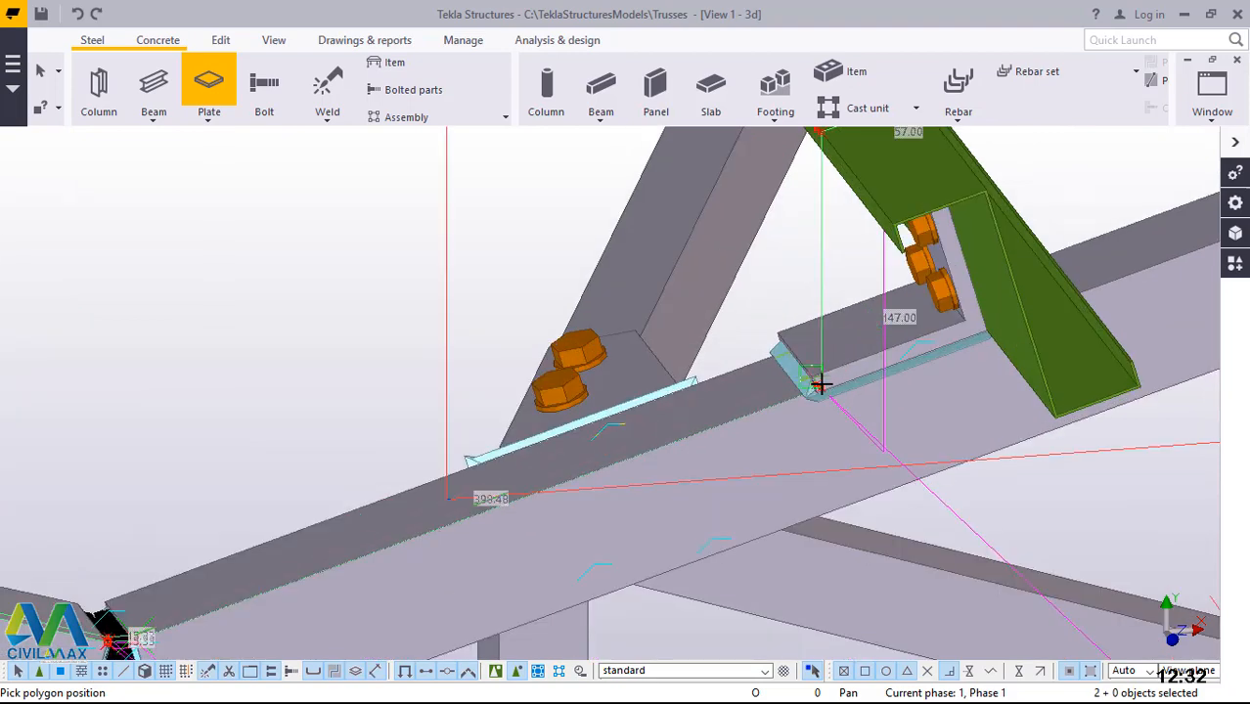
scroll(822, 382, up, 4)
scroll(801, 393, up, 4)
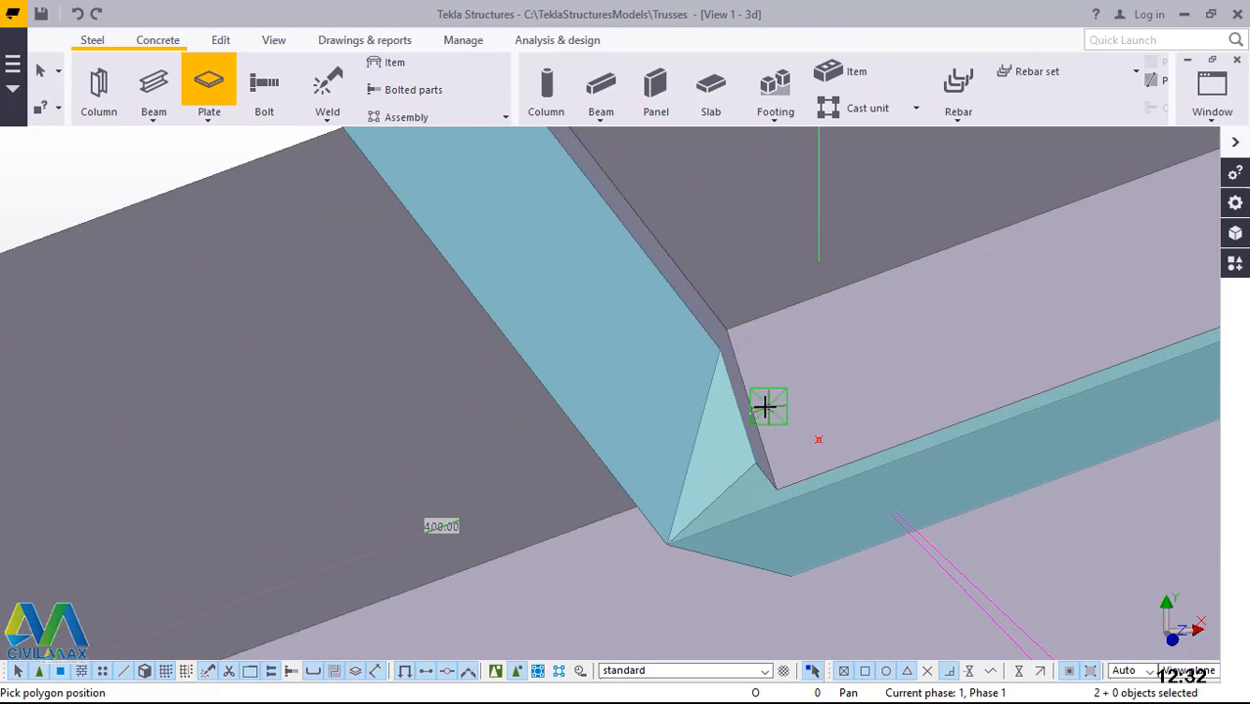
click(765, 407)
Run the right wall's inner edge up to the upper construction point on the purlin, inside the existing vertical edge
scroll(711, 525, down, 2)
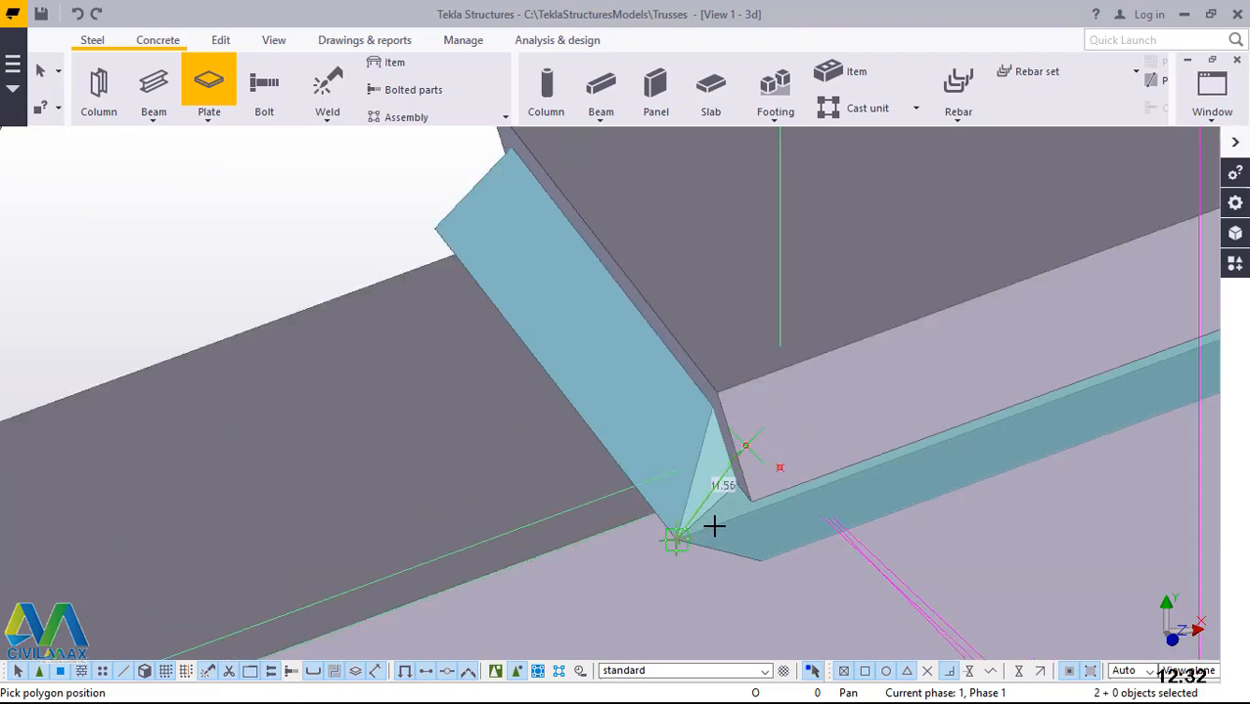
scroll(713, 524, down, 3)
scroll(753, 210, up, 2)
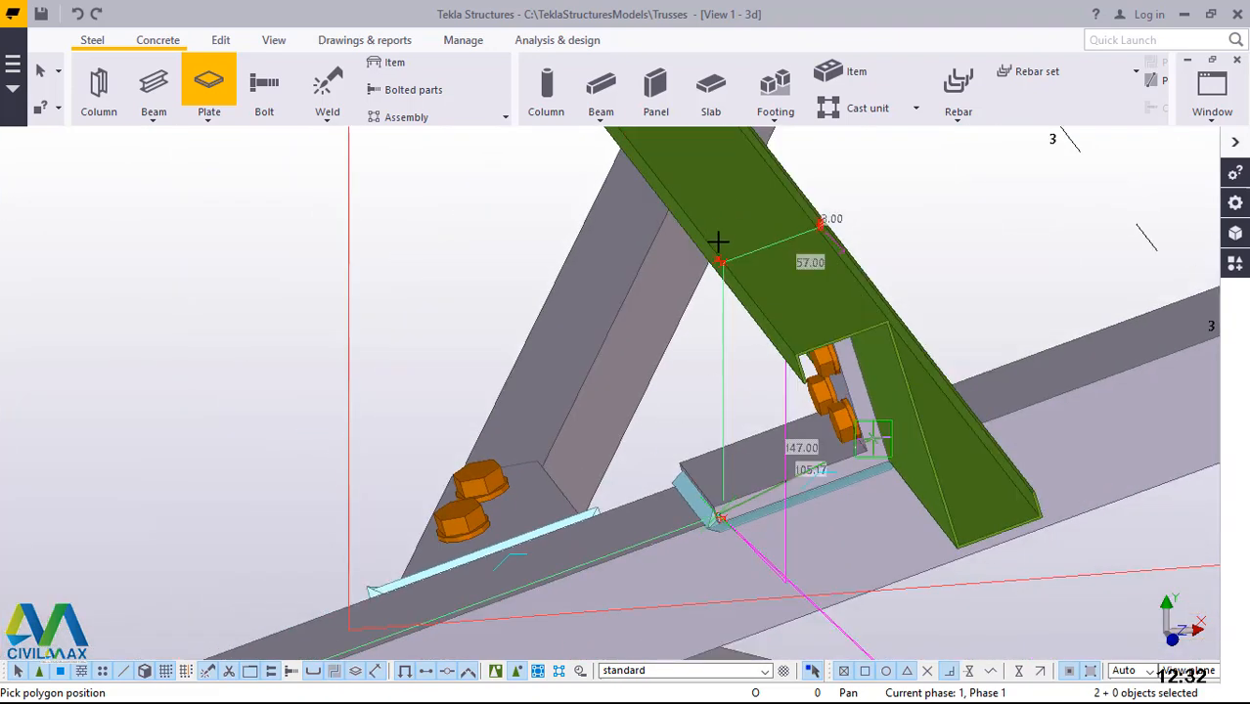
scroll(718, 244, down, 1)
scroll(717, 260, up, 4)
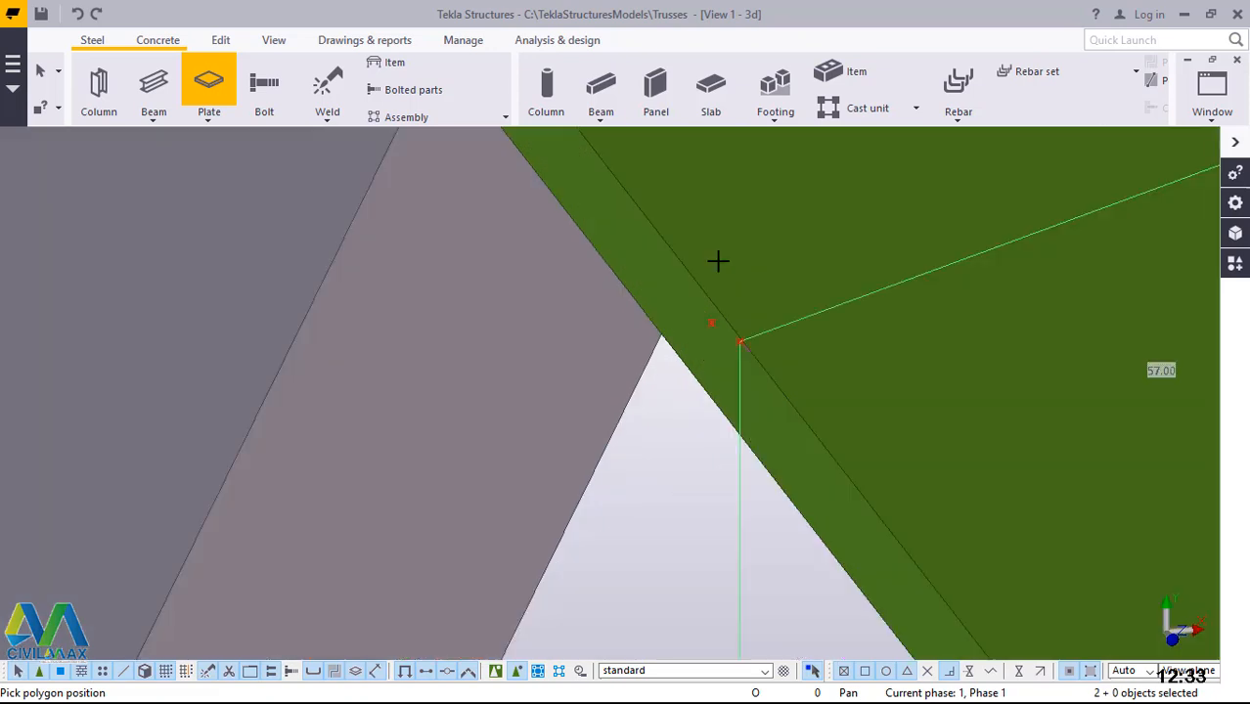
scroll(711, 327, up, 3)
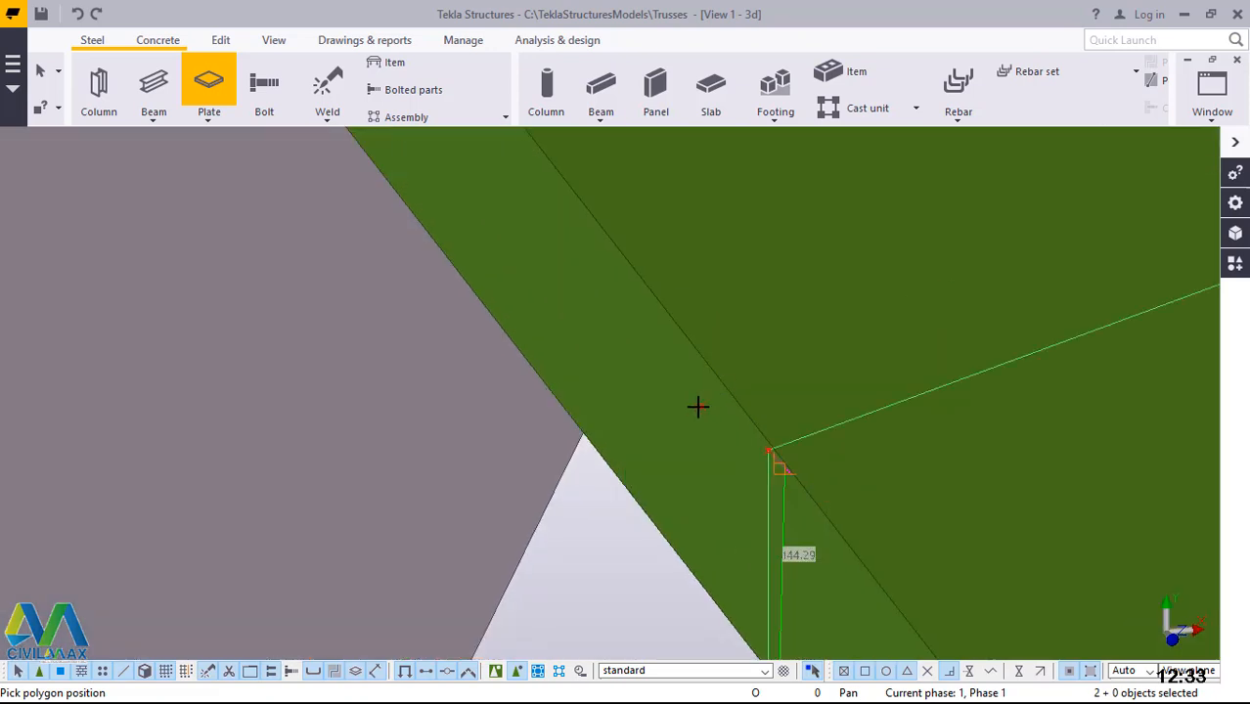
click(700, 408)
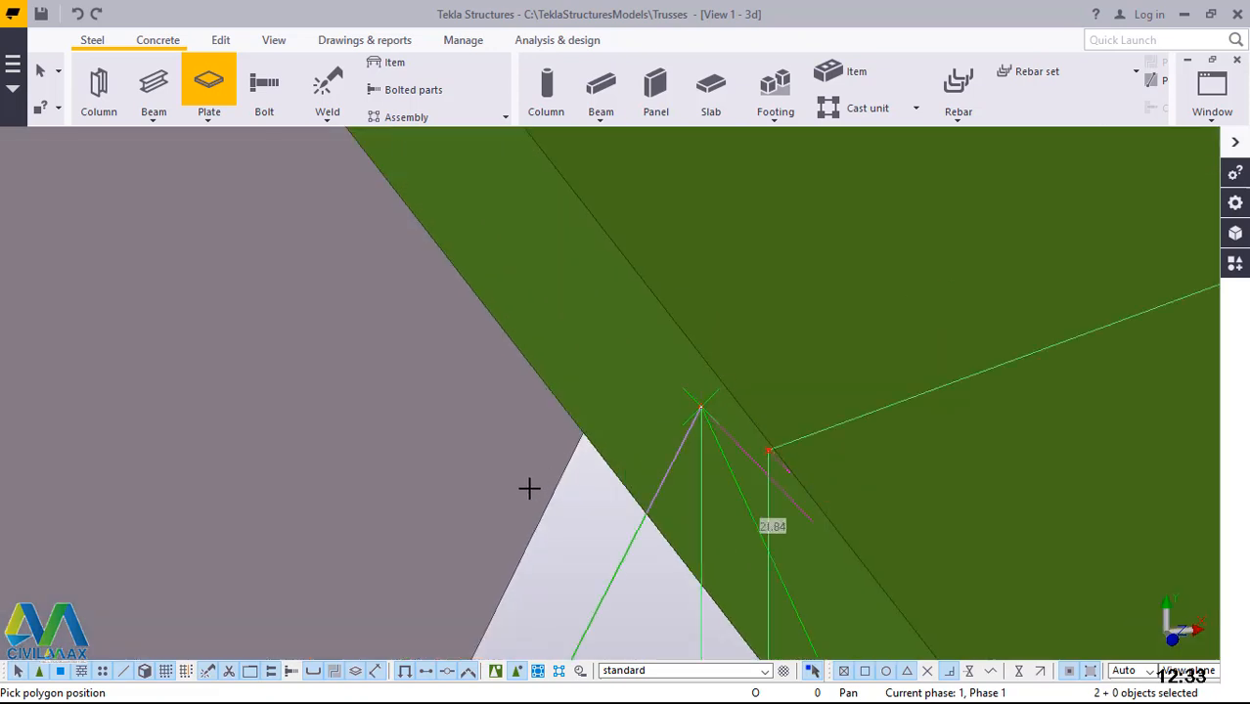
Close the gutter plate's outline with a 60 mm edge along the flange top back to its starting point, and end the Plate command
scroll(531, 486, down, 6)
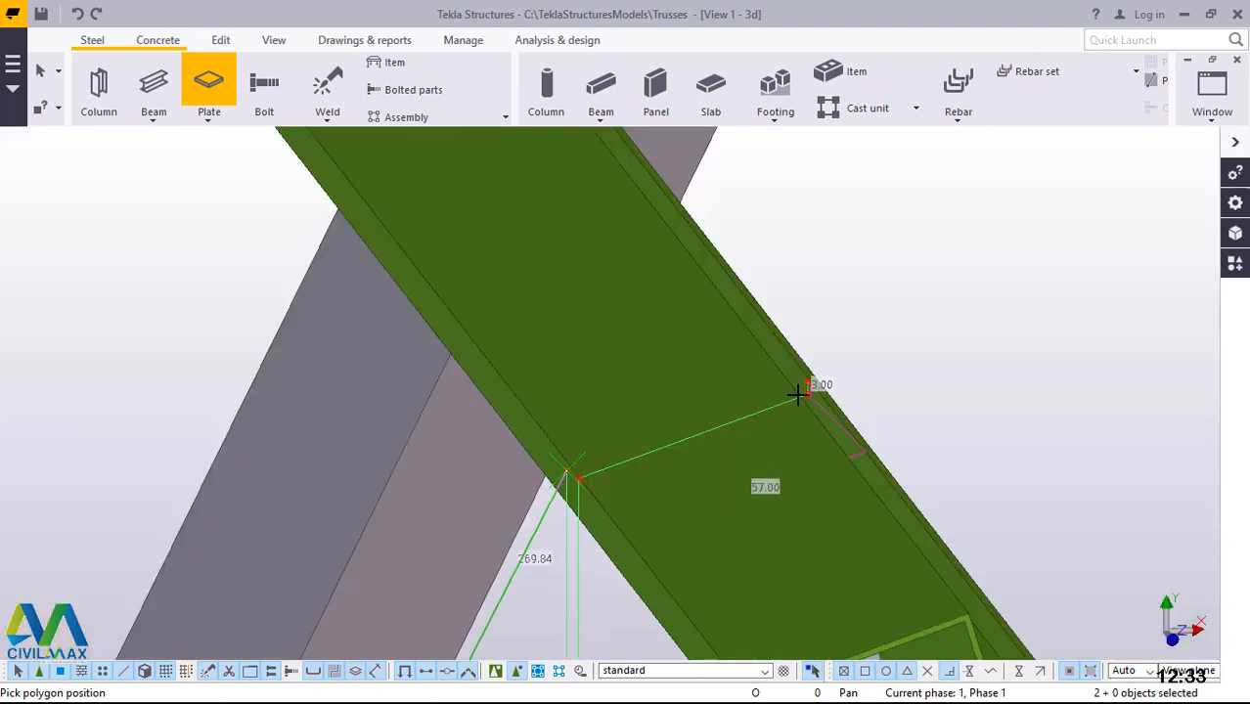
scroll(800, 394, up, 3)
scroll(636, 446, up, 5)
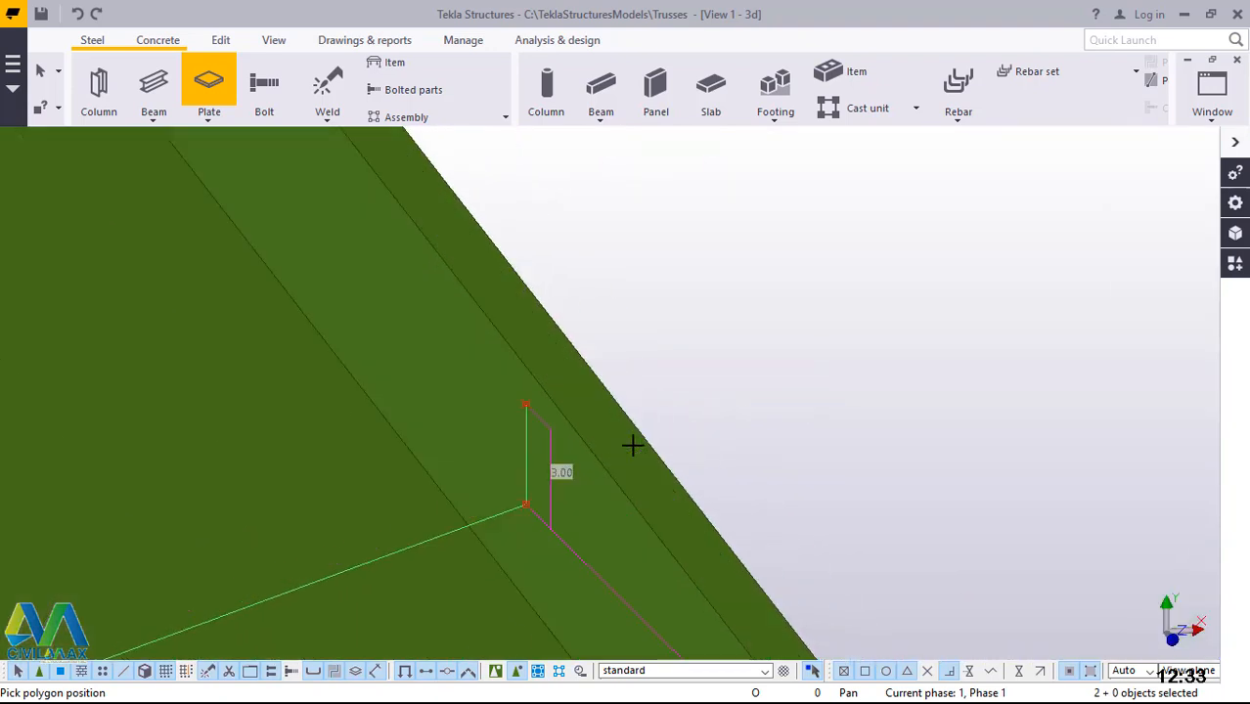
scroll(530, 412, up, 1)
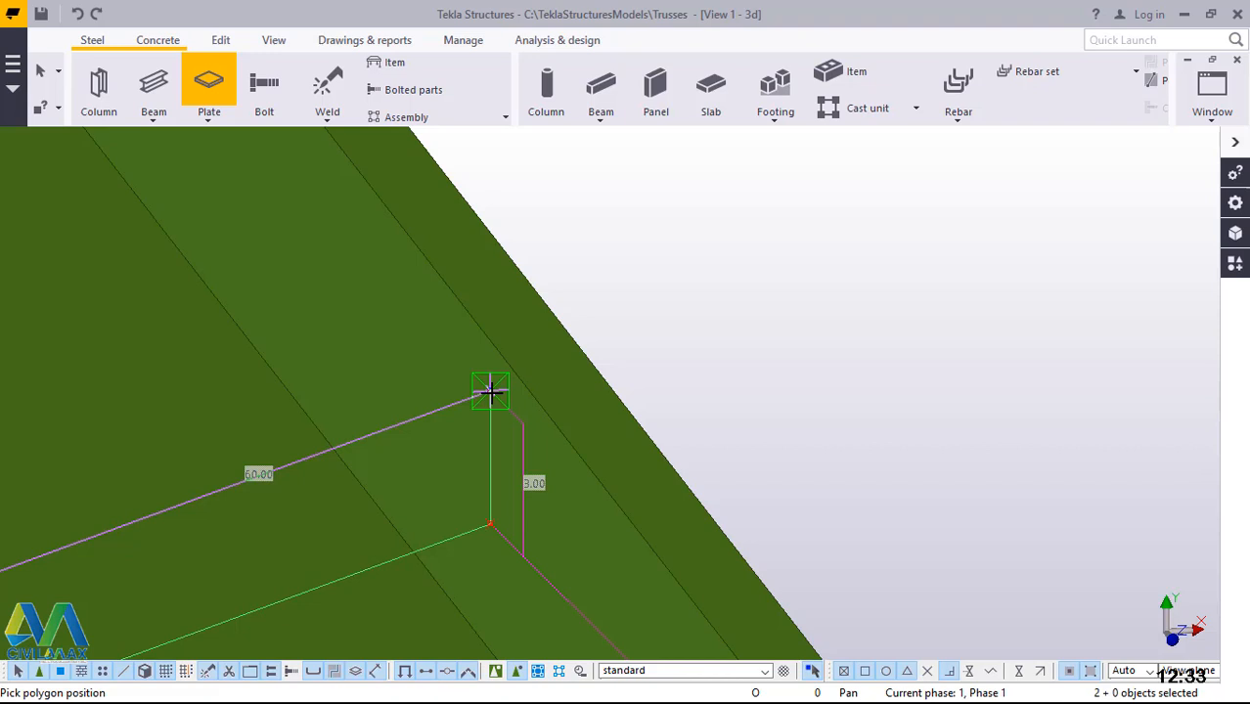
click(490, 392)
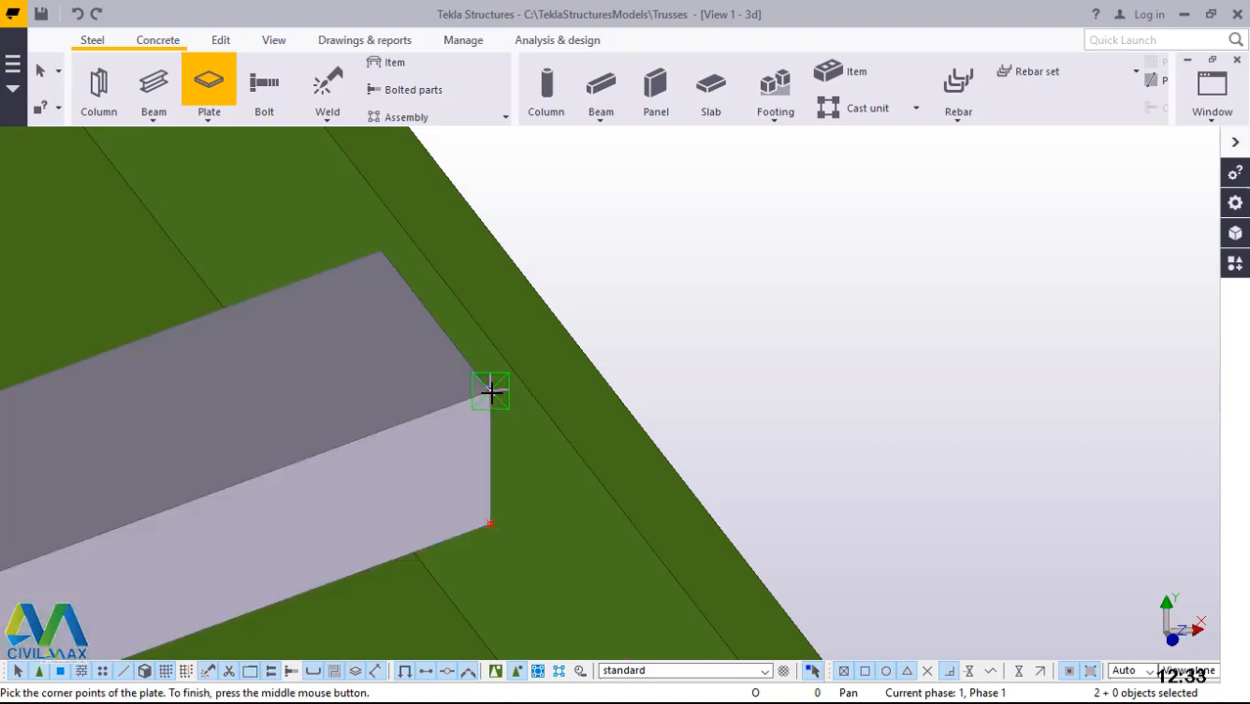
right_click(801, 246)
click(836, 258)
Examine the finished gutter profile between the two purlins and across the valley joint
scroll(817, 279, down, 5)
scroll(818, 279, down, 10)
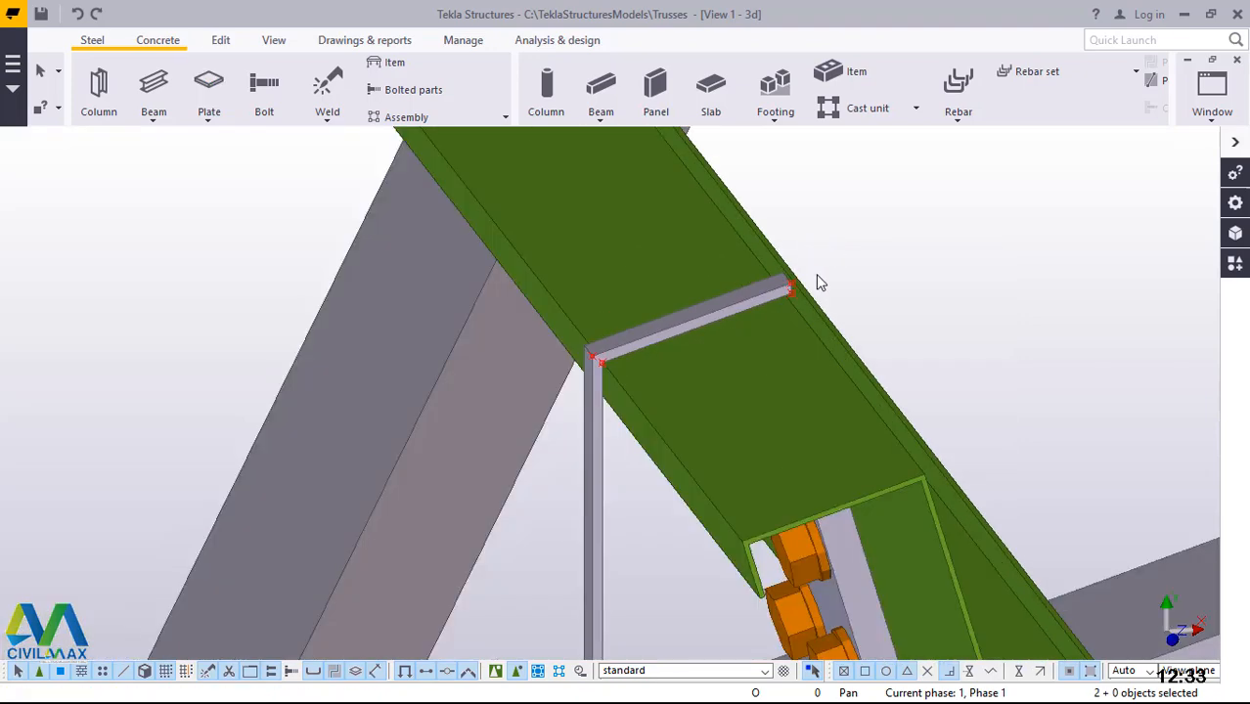
scroll(760, 299, down, 3)
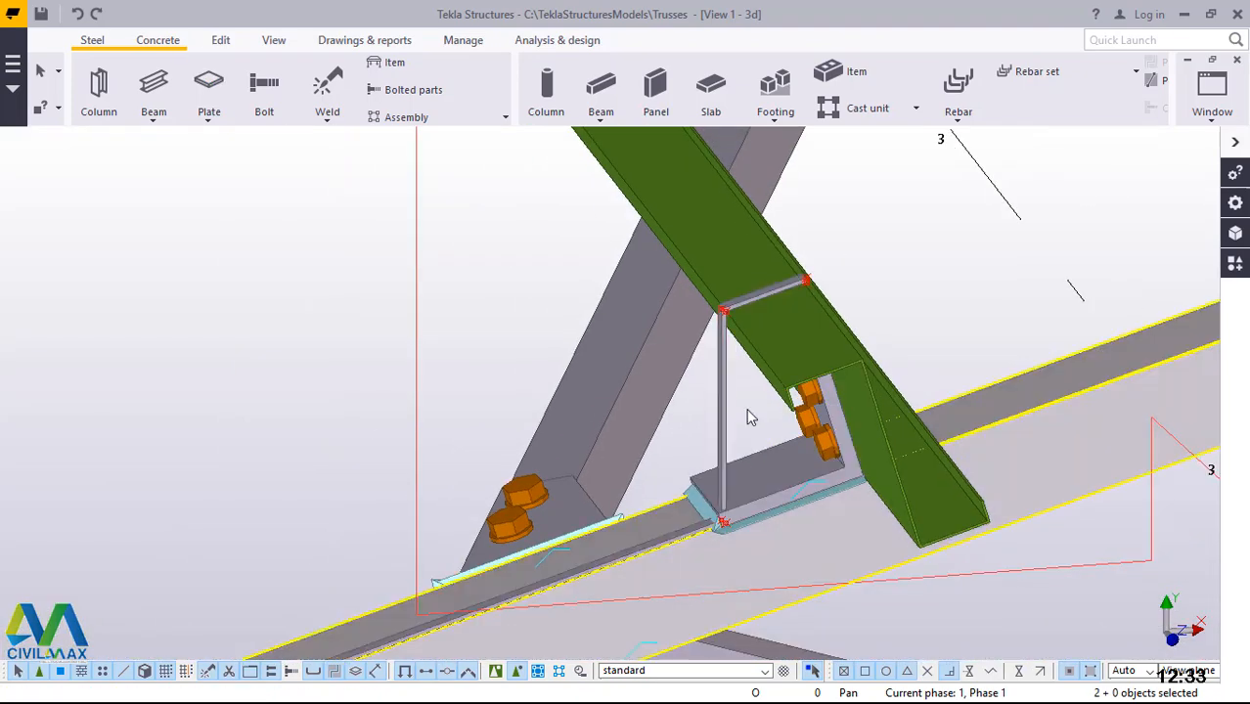
scroll(669, 501, down, 3)
scroll(669, 501, down, 2)
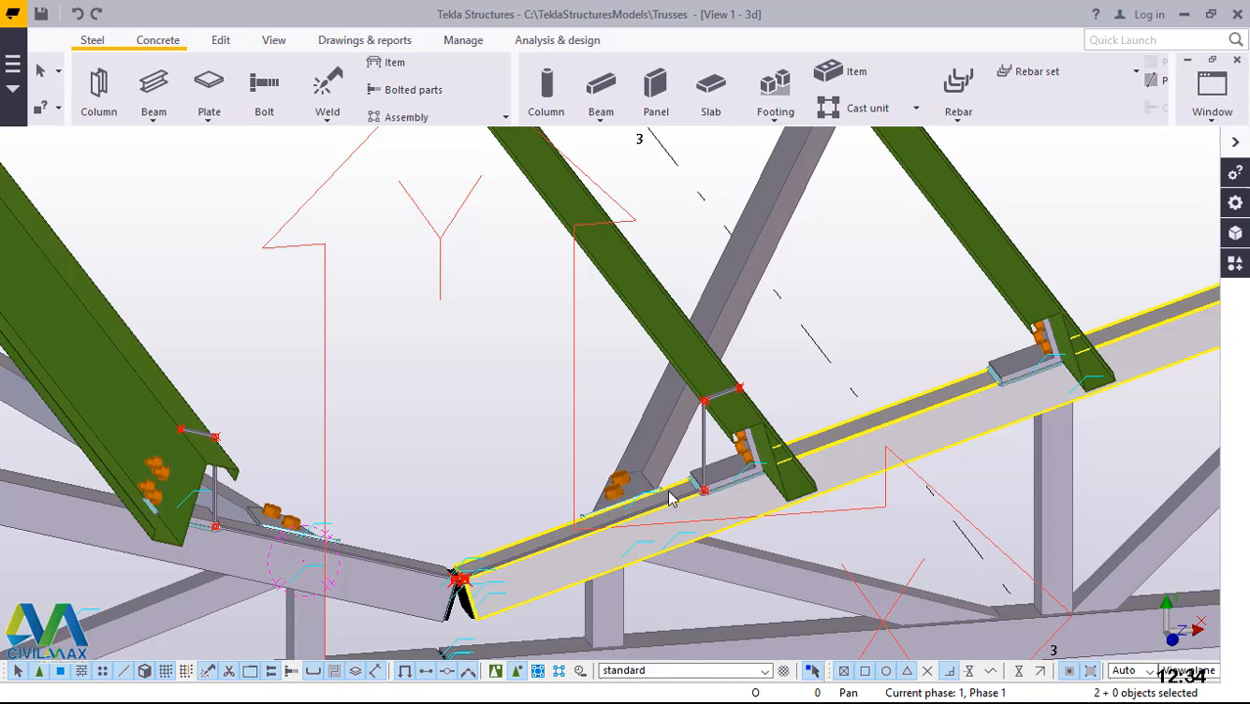
scroll(616, 547, up, 1)
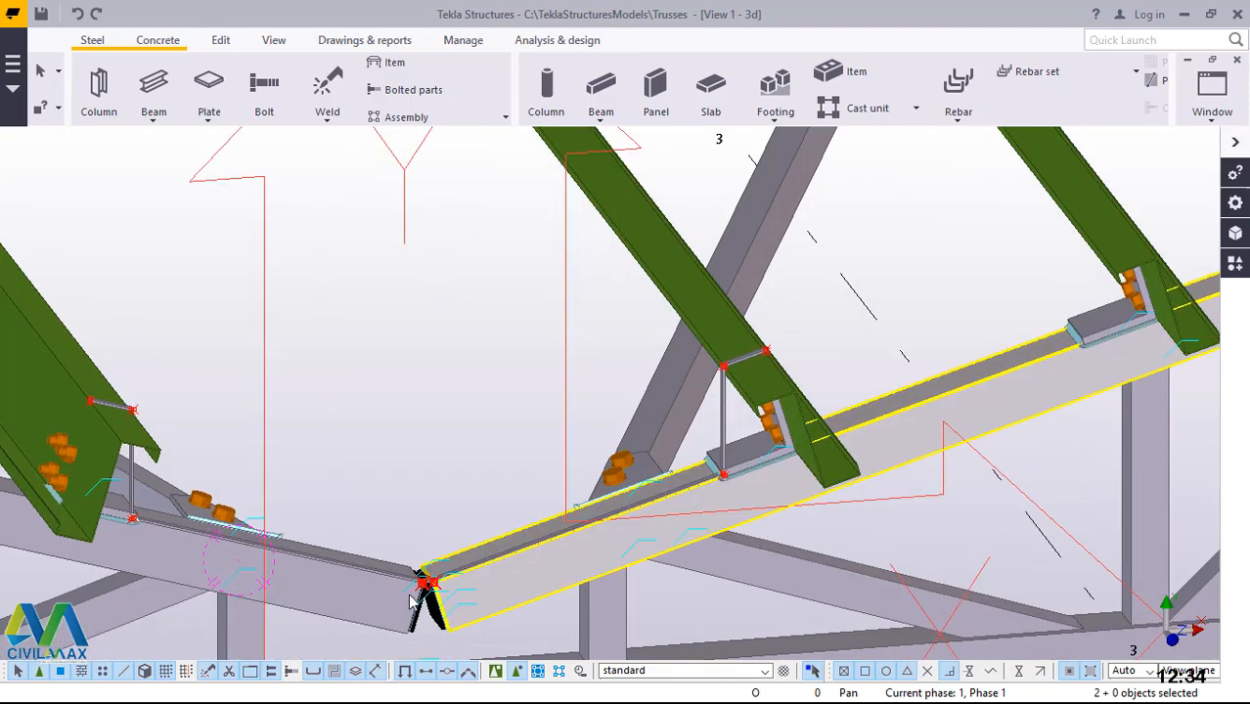
scroll(507, 582, up, 2)
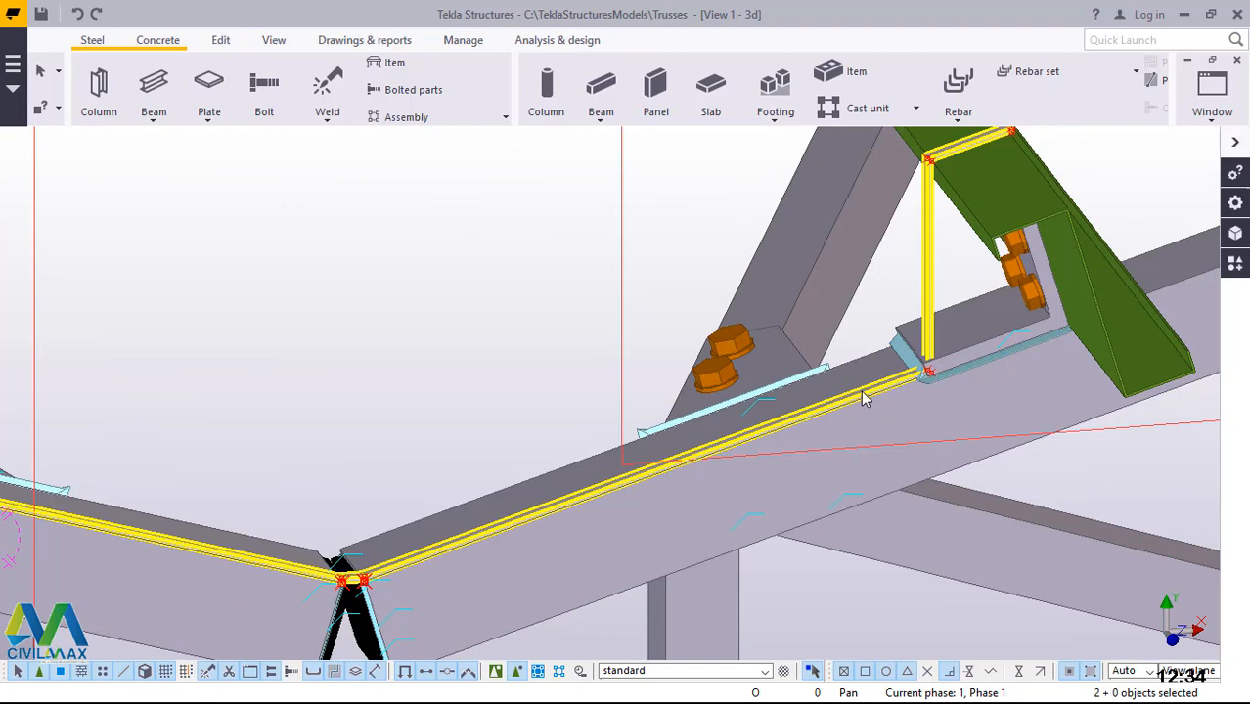
scroll(862, 398, down, 2)
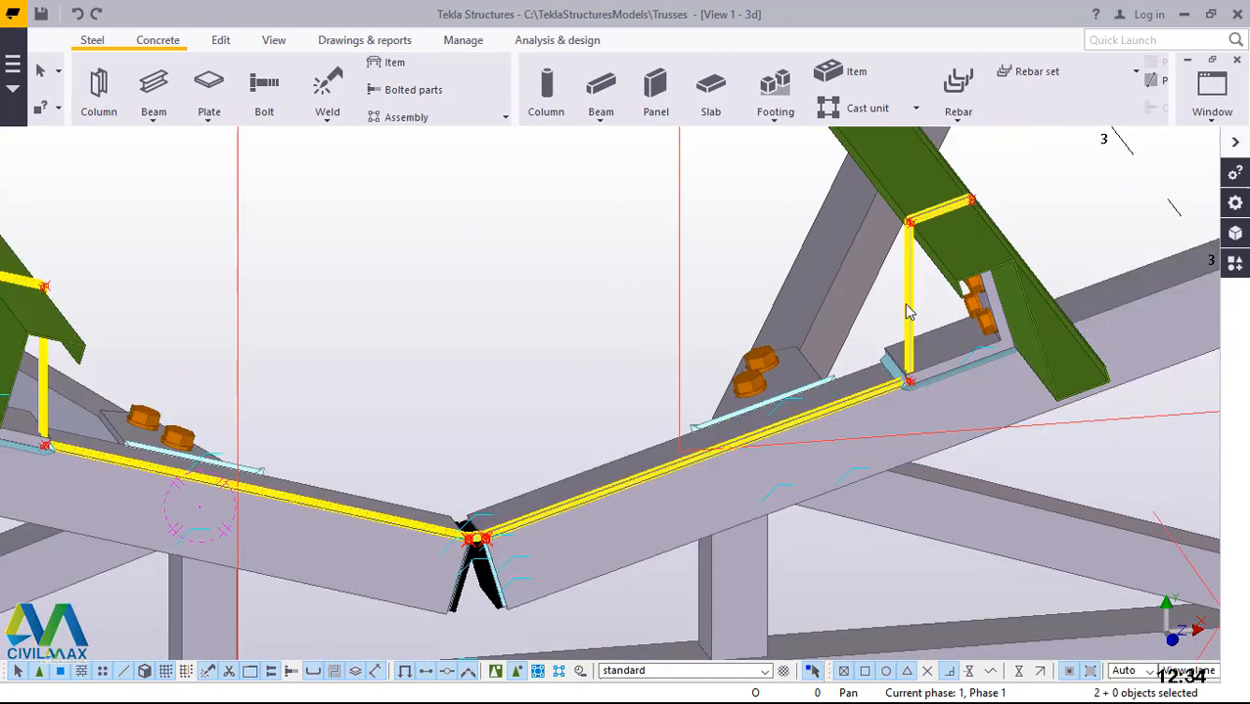
ctrl+middle_drag(905, 308, 734, 360)
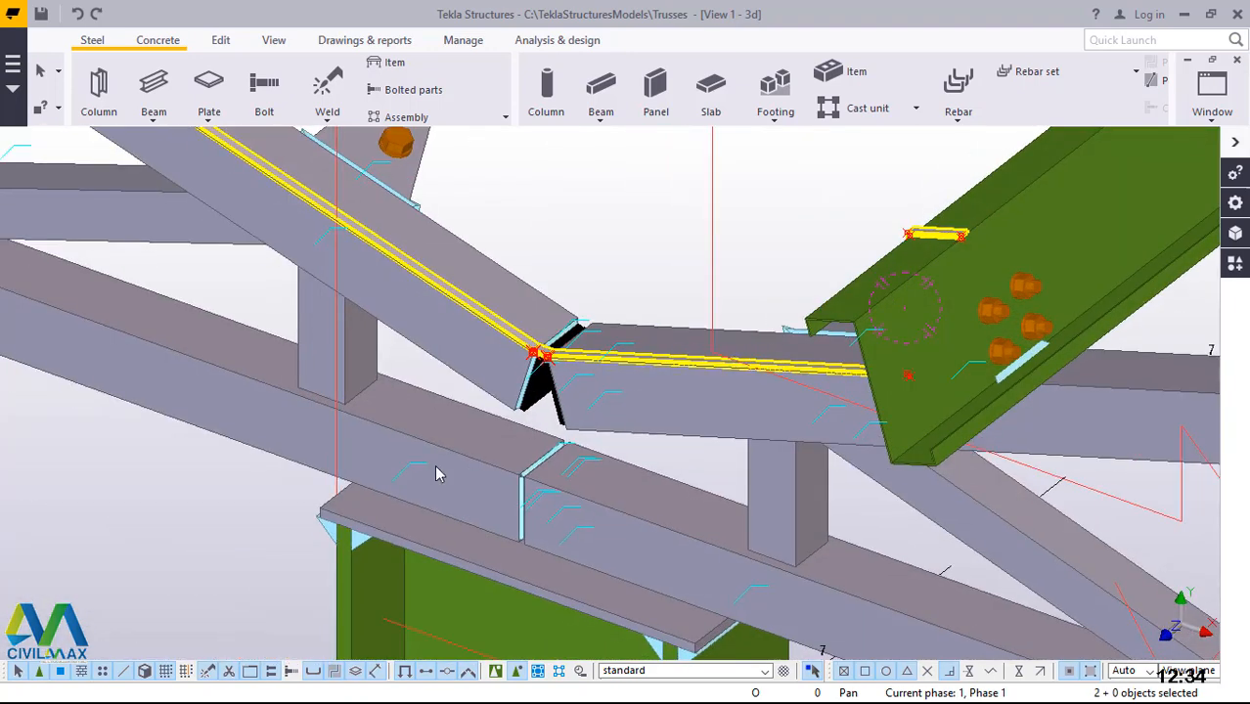
Change the gutter contour plate's profile to PLT60500 so it runs along the building
scroll(465, 444, down, 1)
scroll(482, 349, up, 3)
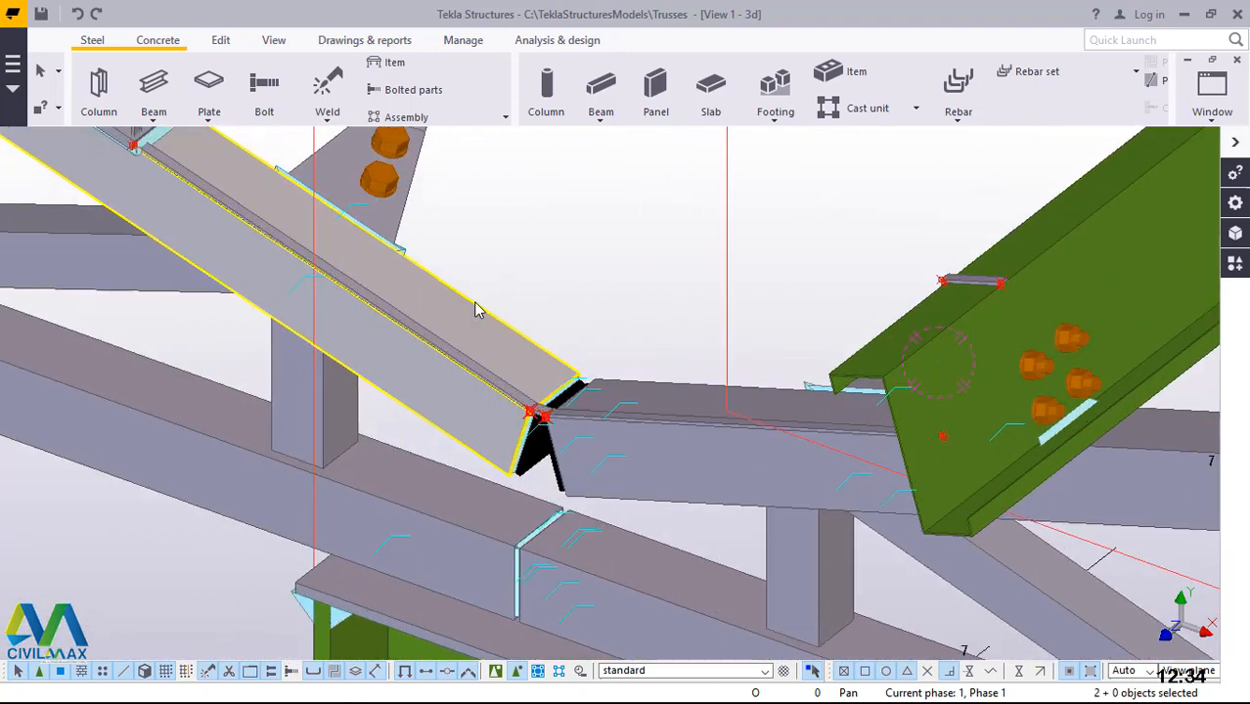
scroll(533, 460, up, 3)
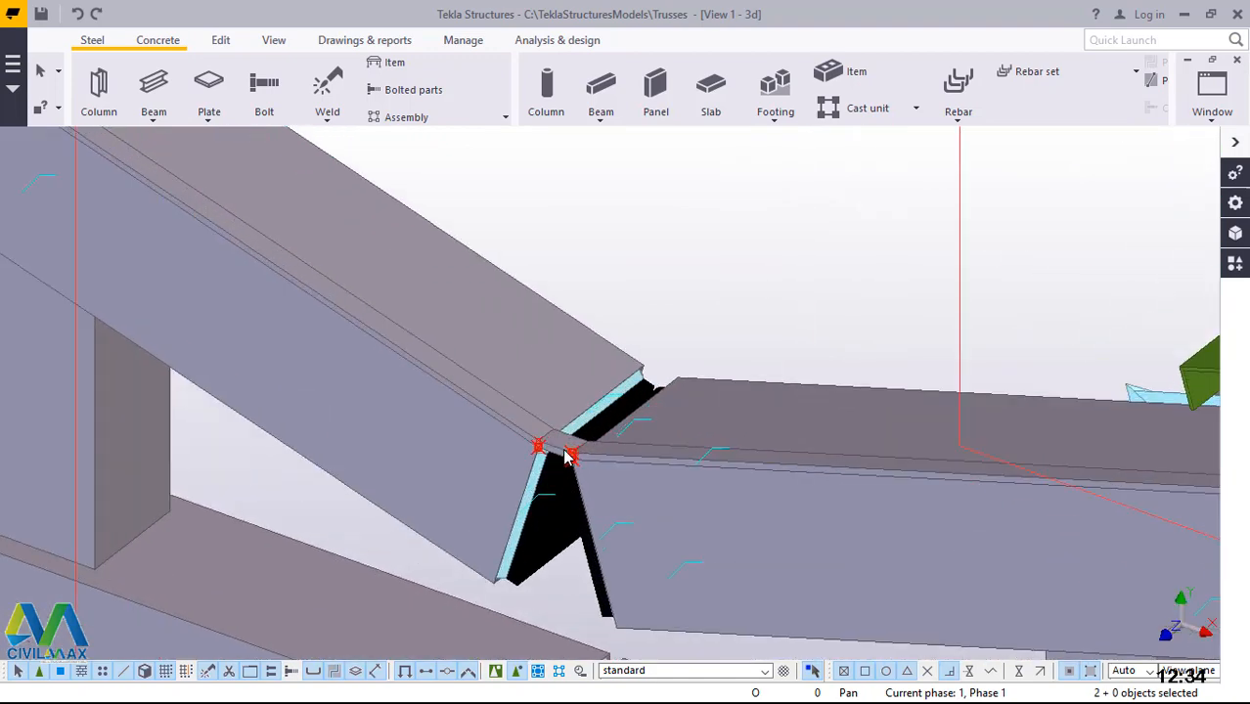
scroll(563, 443, up, 2)
double_click(559, 438)
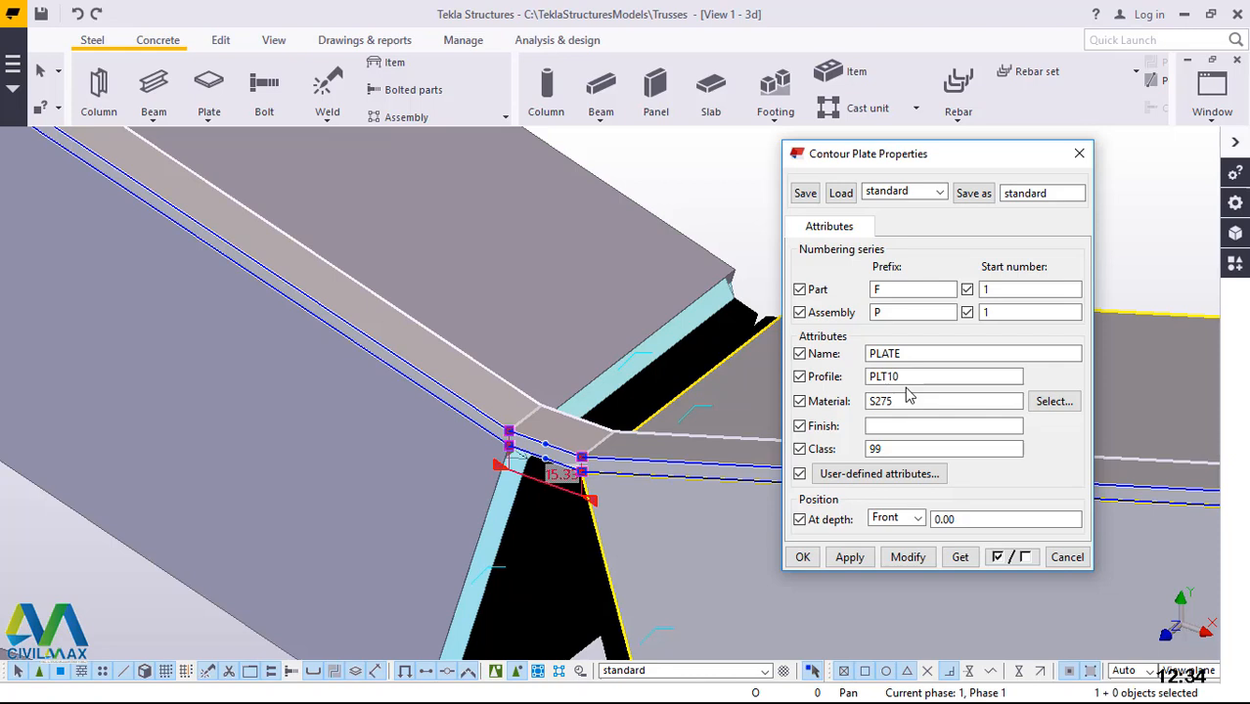
click(919, 376)
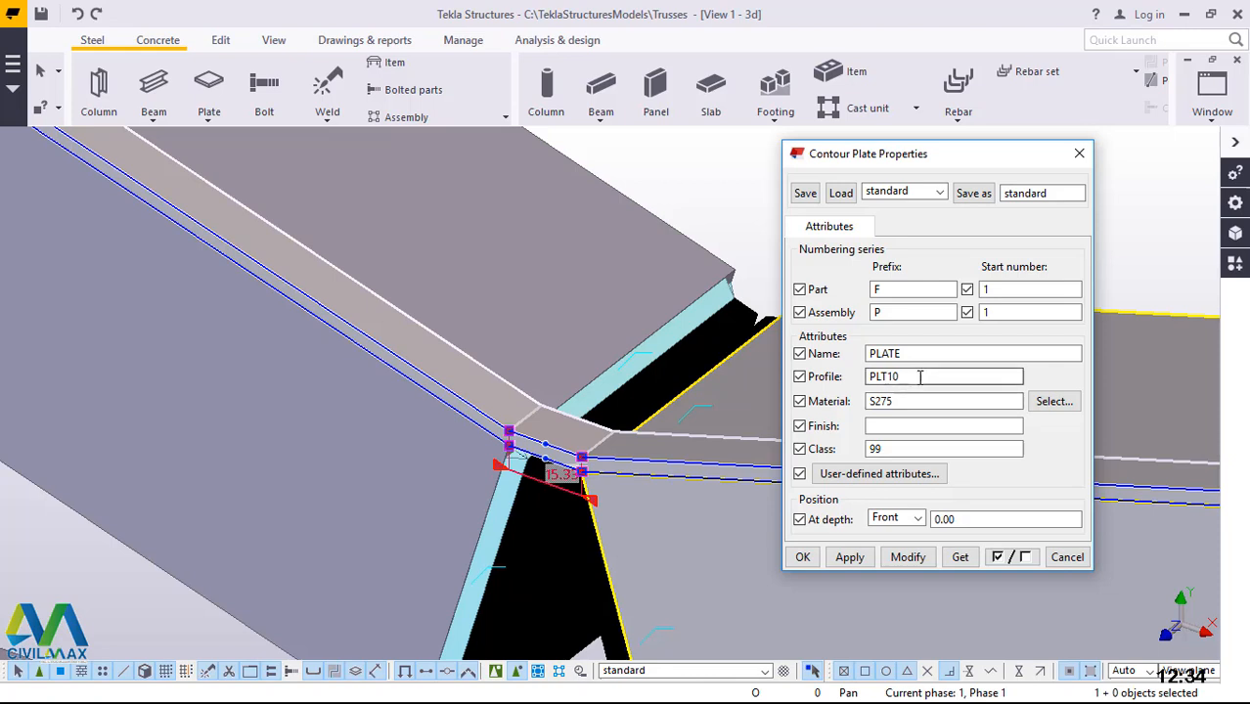
key(BackSpace)
key(BackSpace)
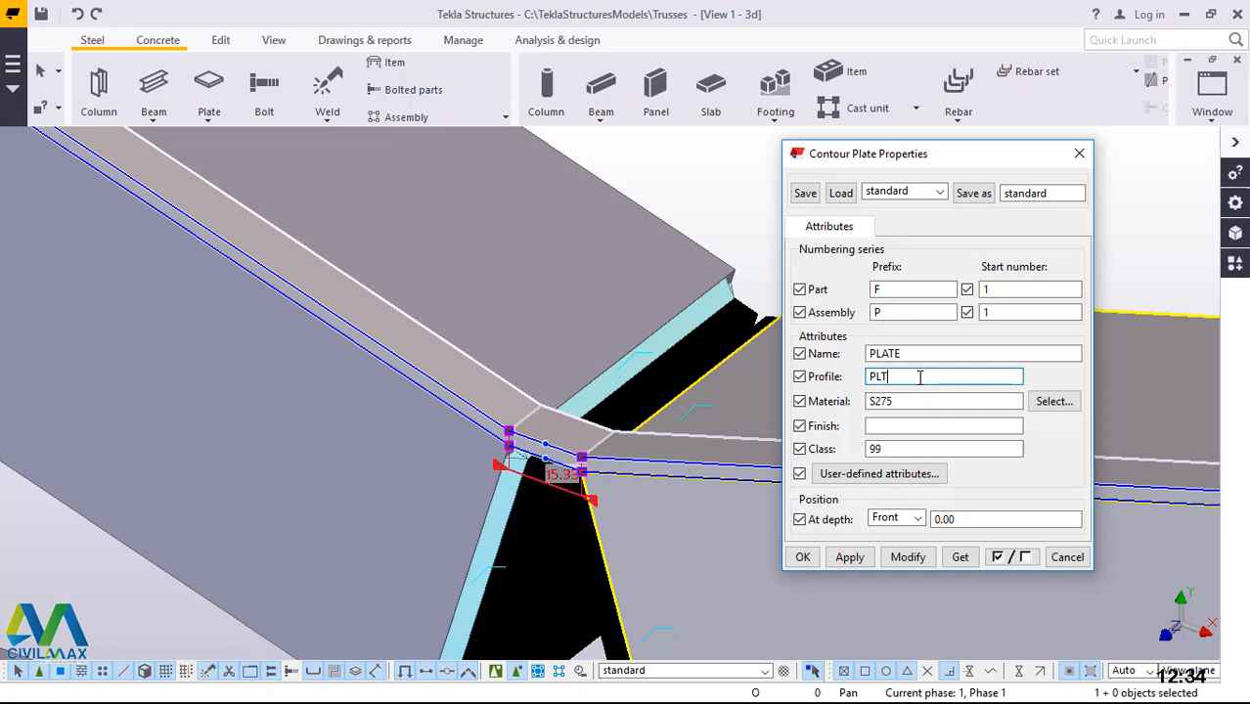
text(6)
text(0500)
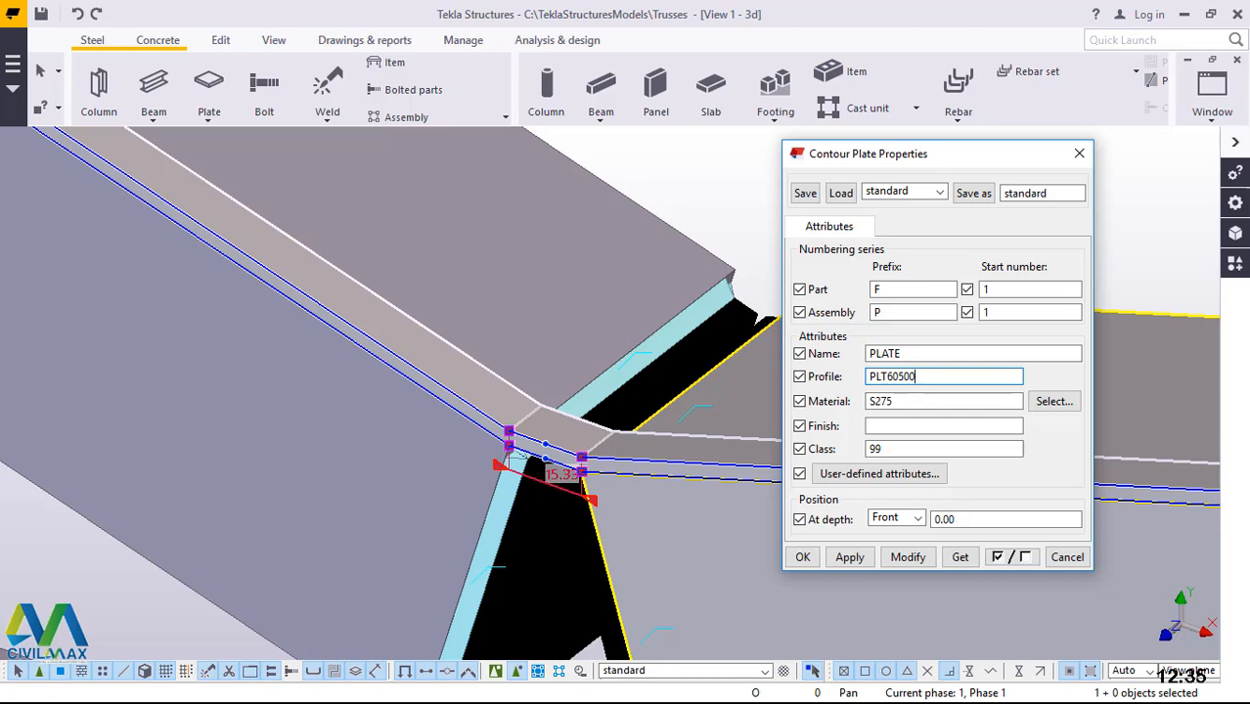
click(907, 557)
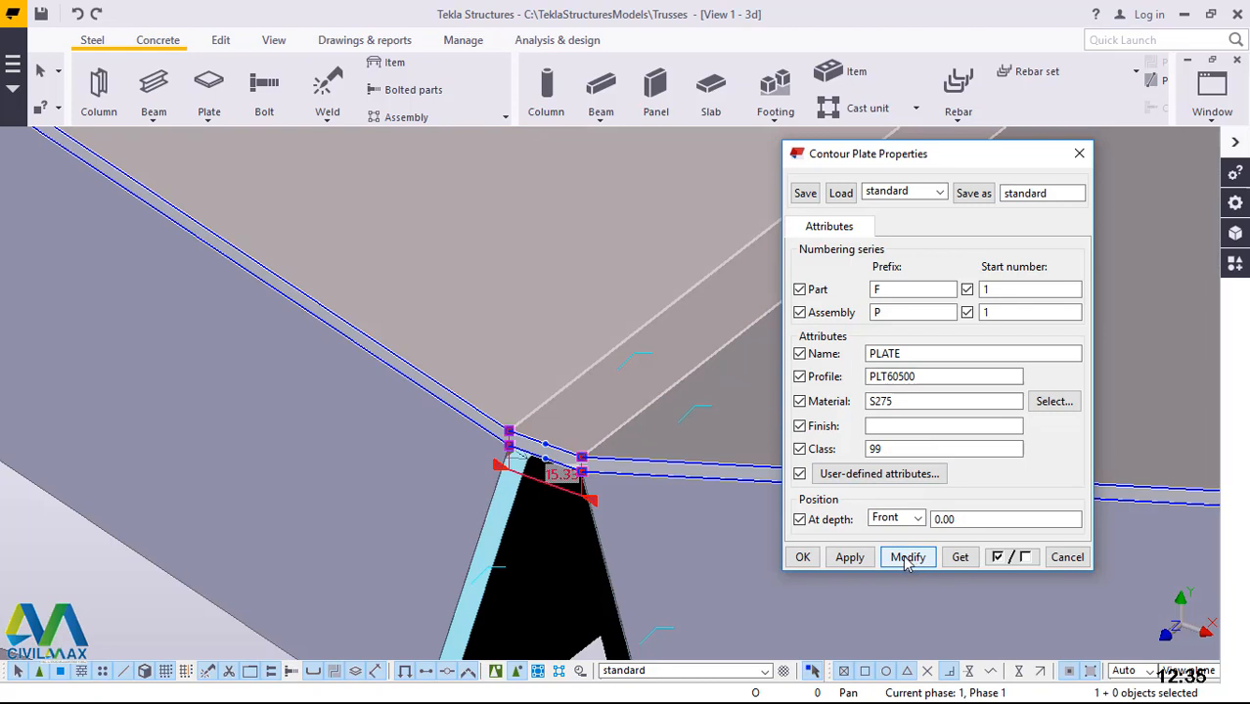
click(800, 558)
Follow the gutter along the whole building and examine its open far end and overhang beyond the last truss
scroll(409, 547, down, 4)
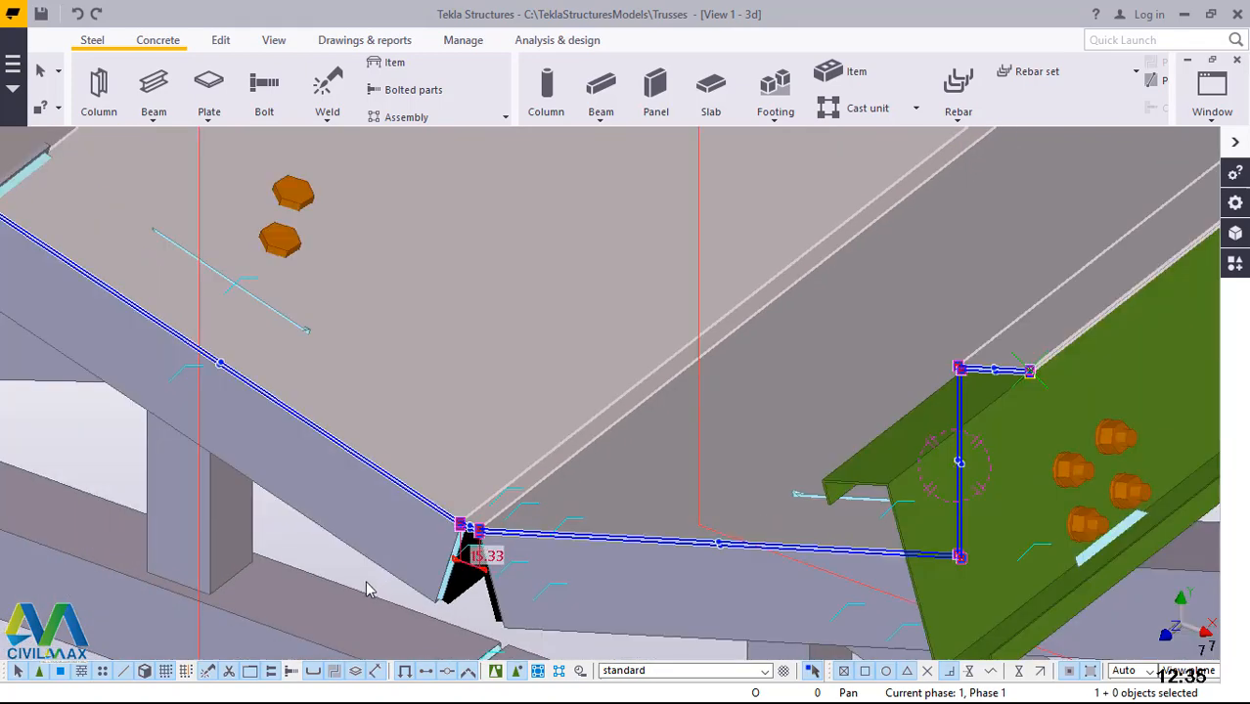
scroll(360, 604, down, 5)
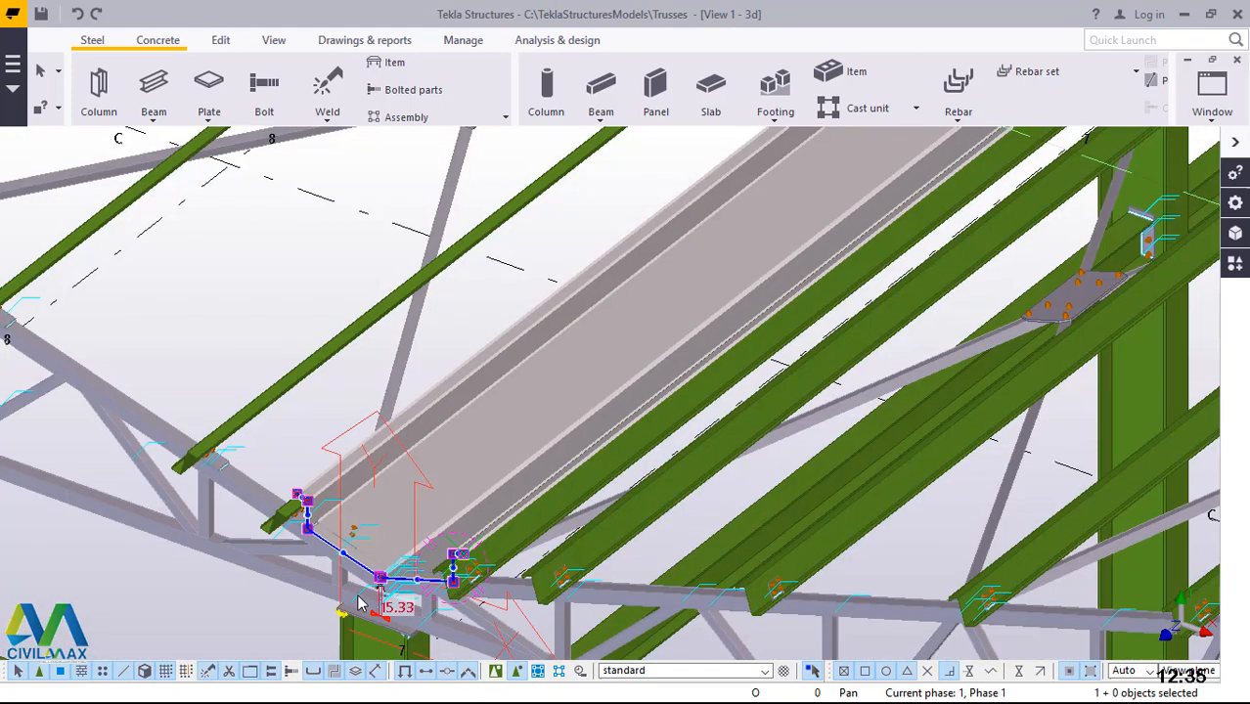
scroll(359, 605, down, 5)
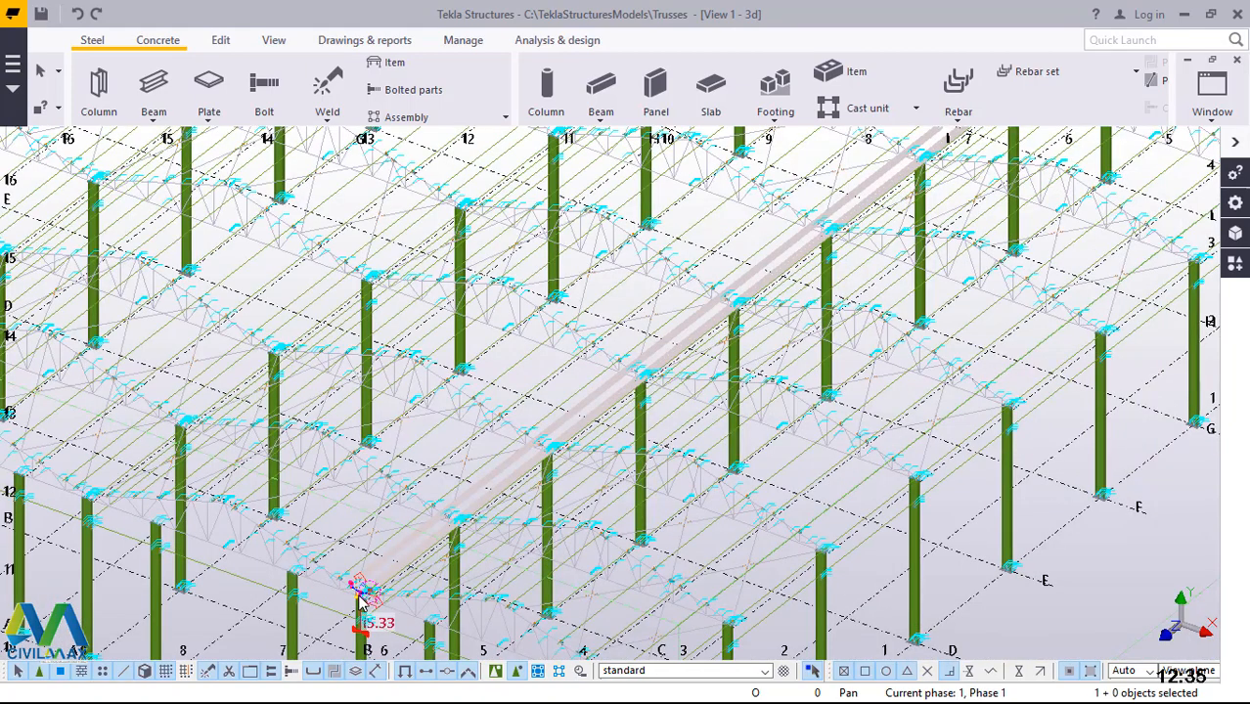
scroll(360, 604, down, 5)
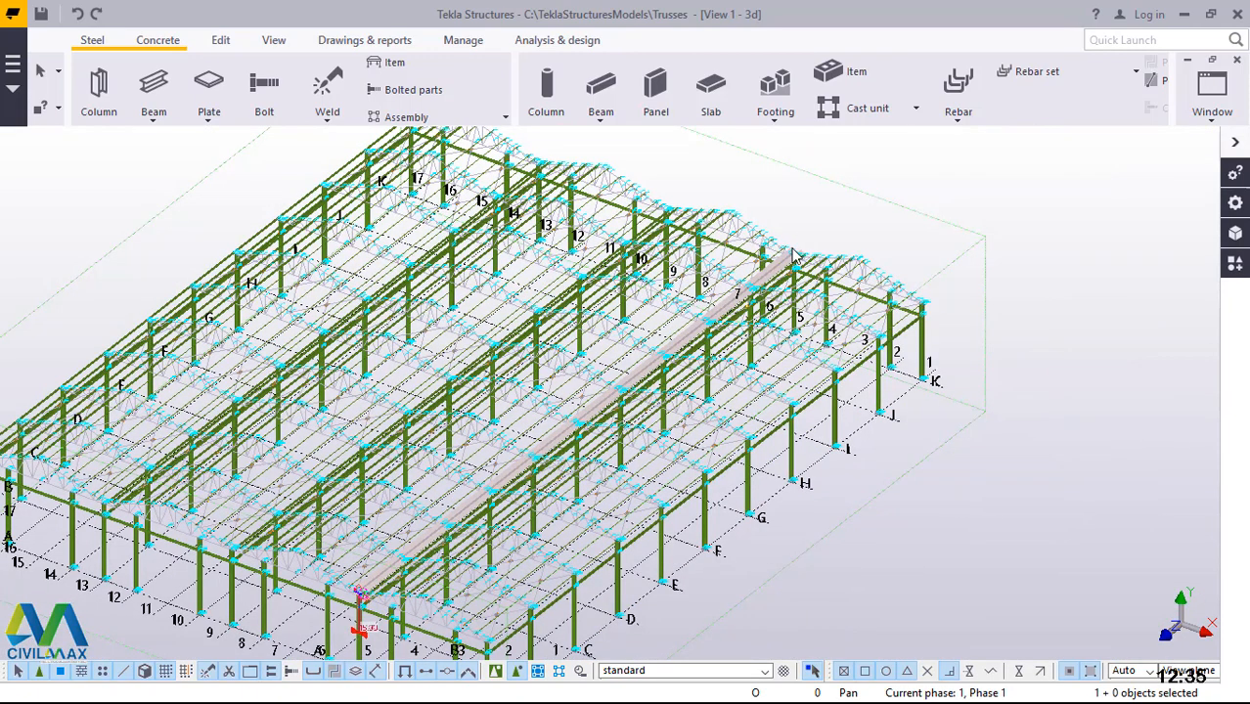
scroll(794, 259, up, 10)
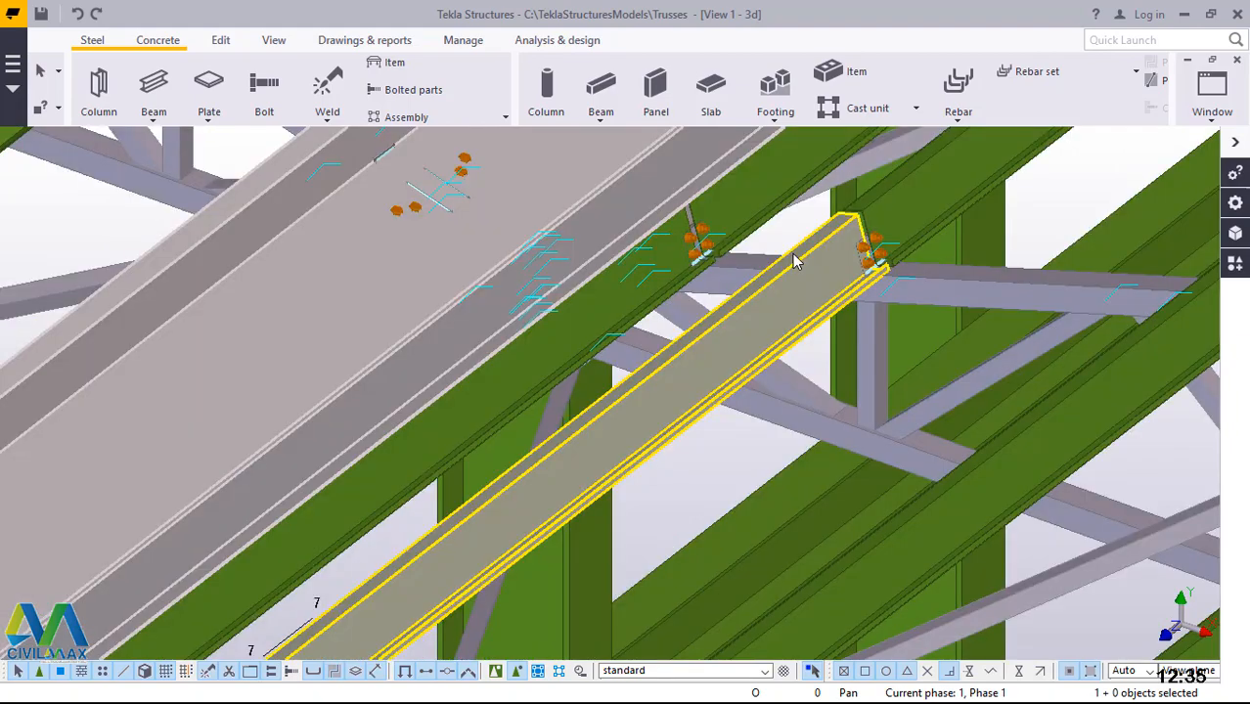
scroll(401, 494, down, 2)
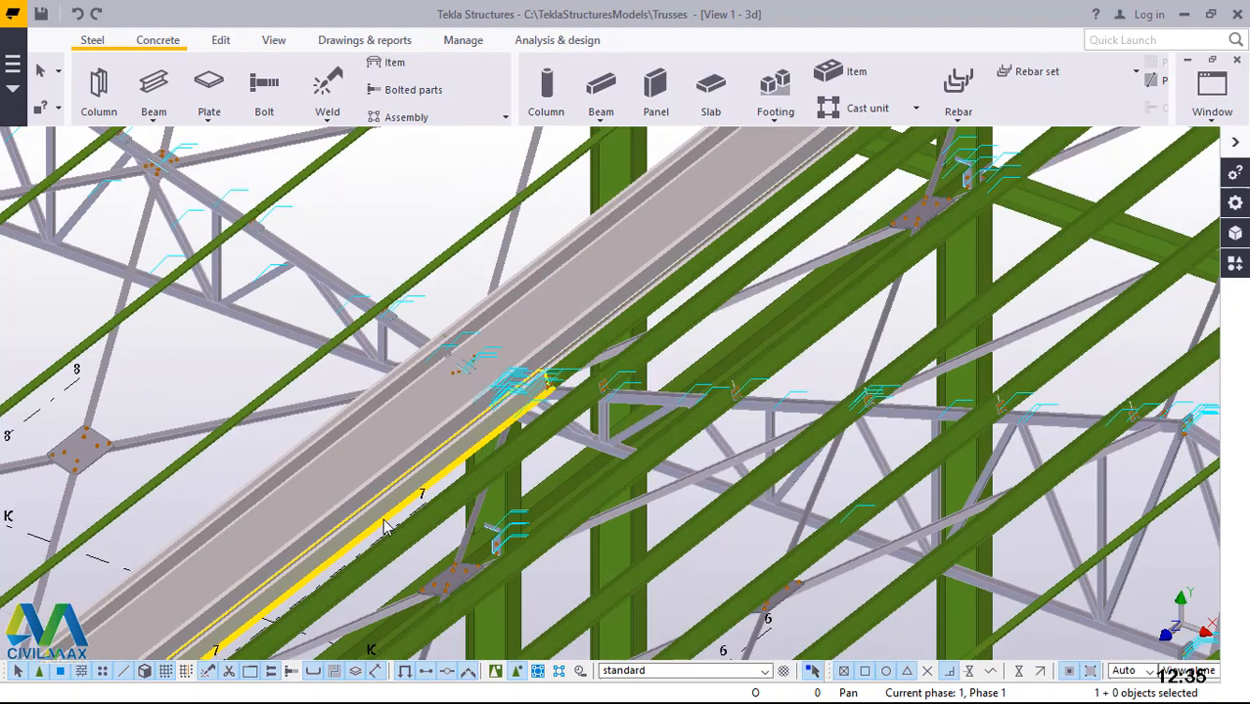
scroll(386, 528, down, 8)
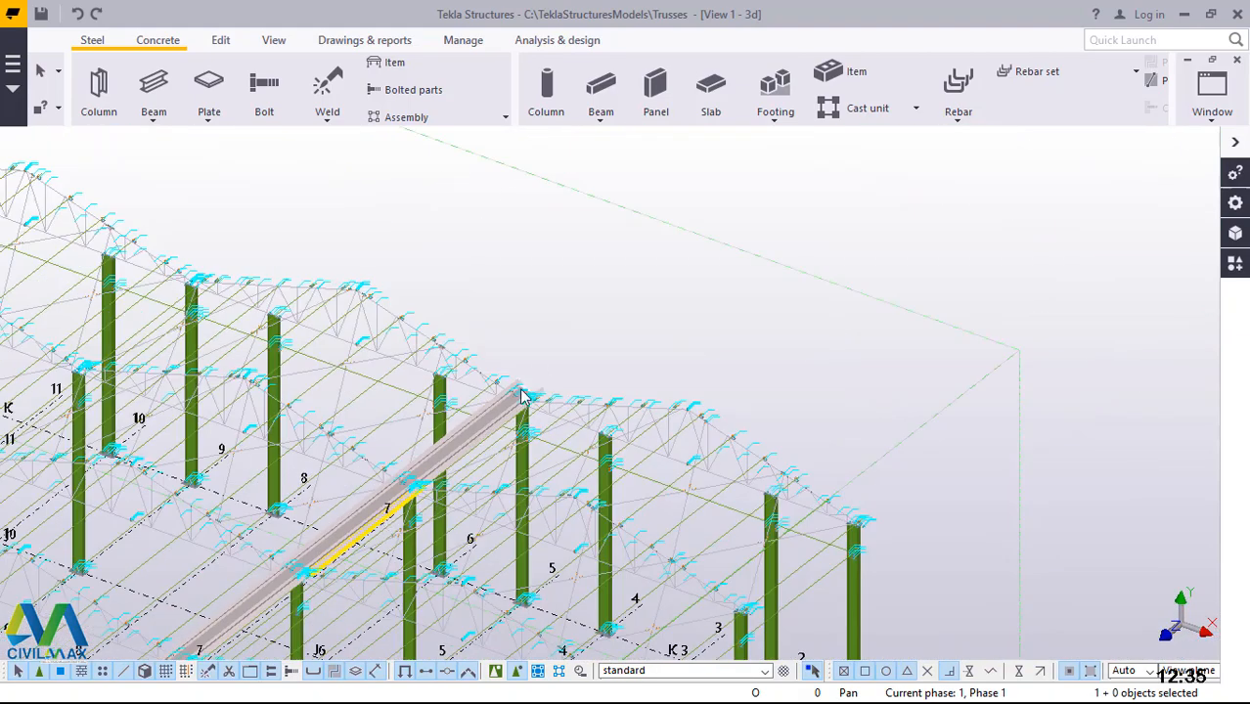
scroll(519, 401, up, 2)
scroll(446, 474, up, 2)
scroll(445, 473, up, 5)
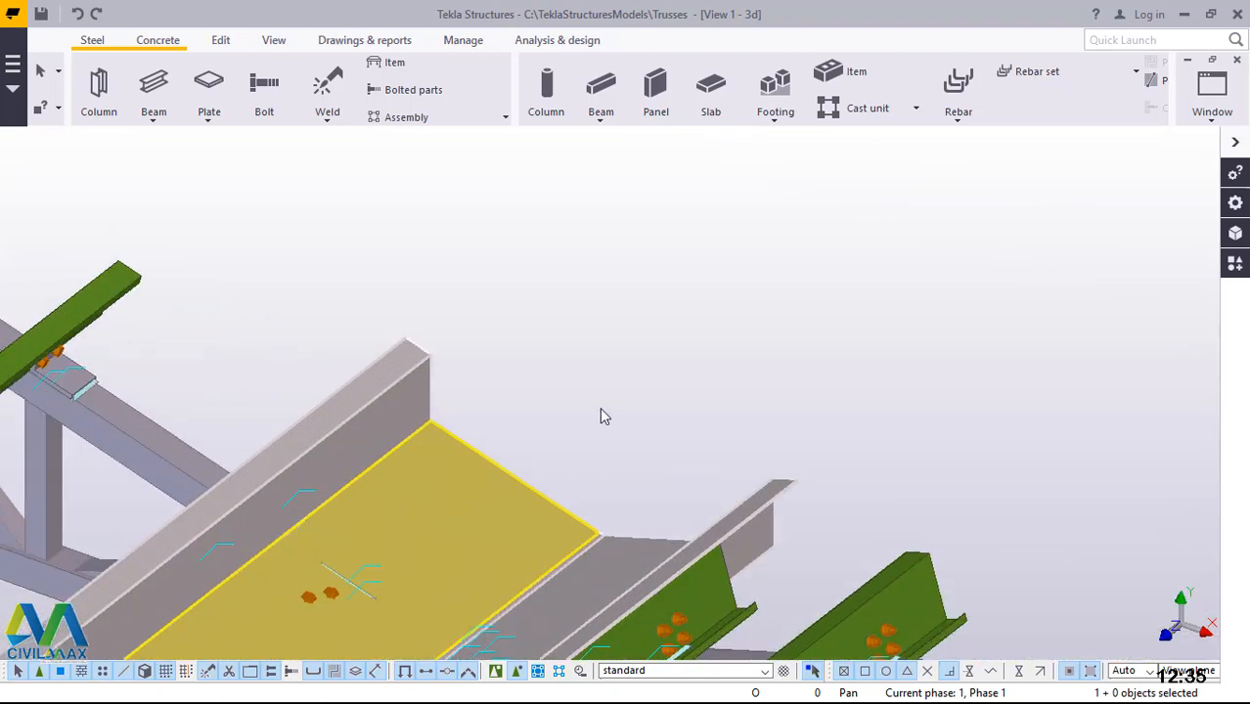
scroll(601, 412, down, 1)
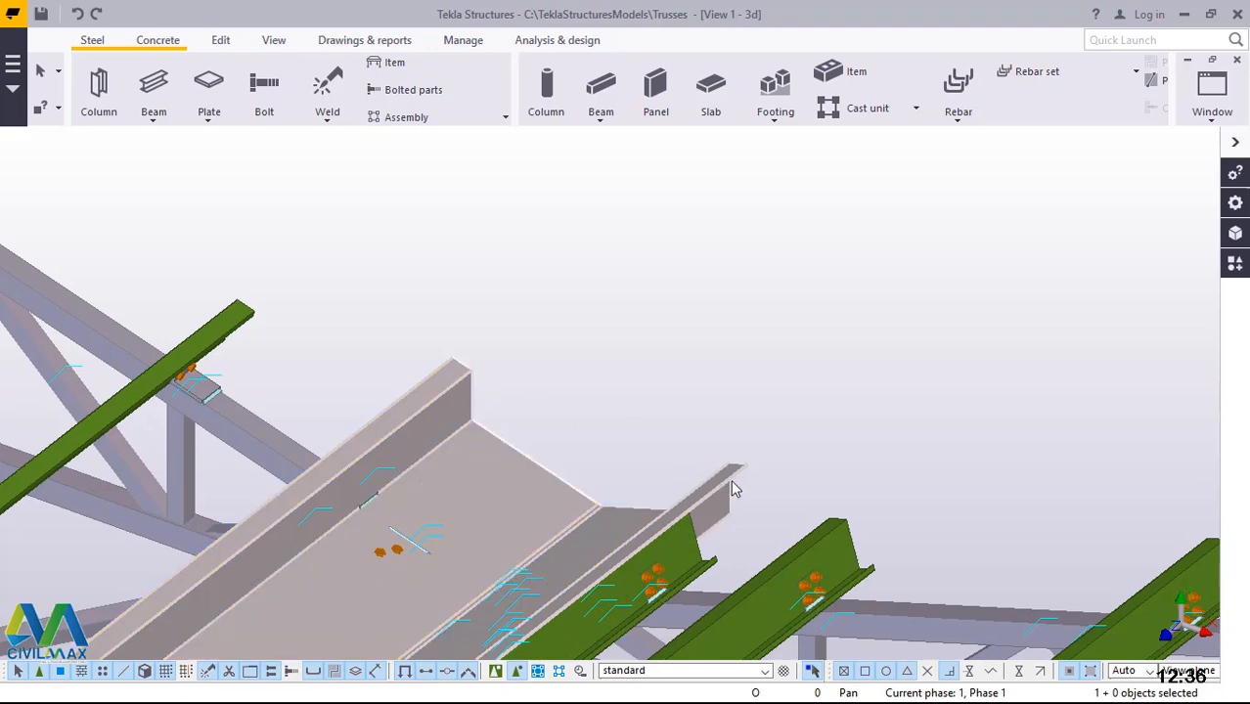
scroll(604, 428, down, 2)
scroll(586, 488, up, 1)
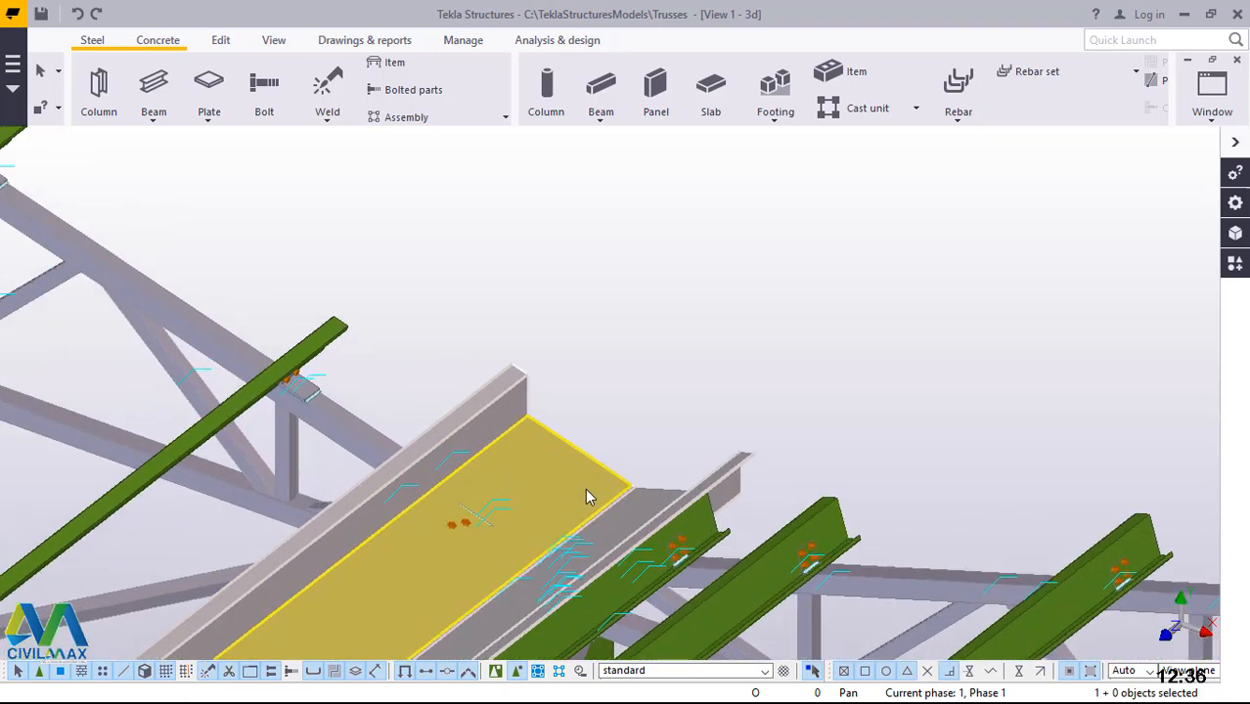
scroll(585, 491, up, 3)
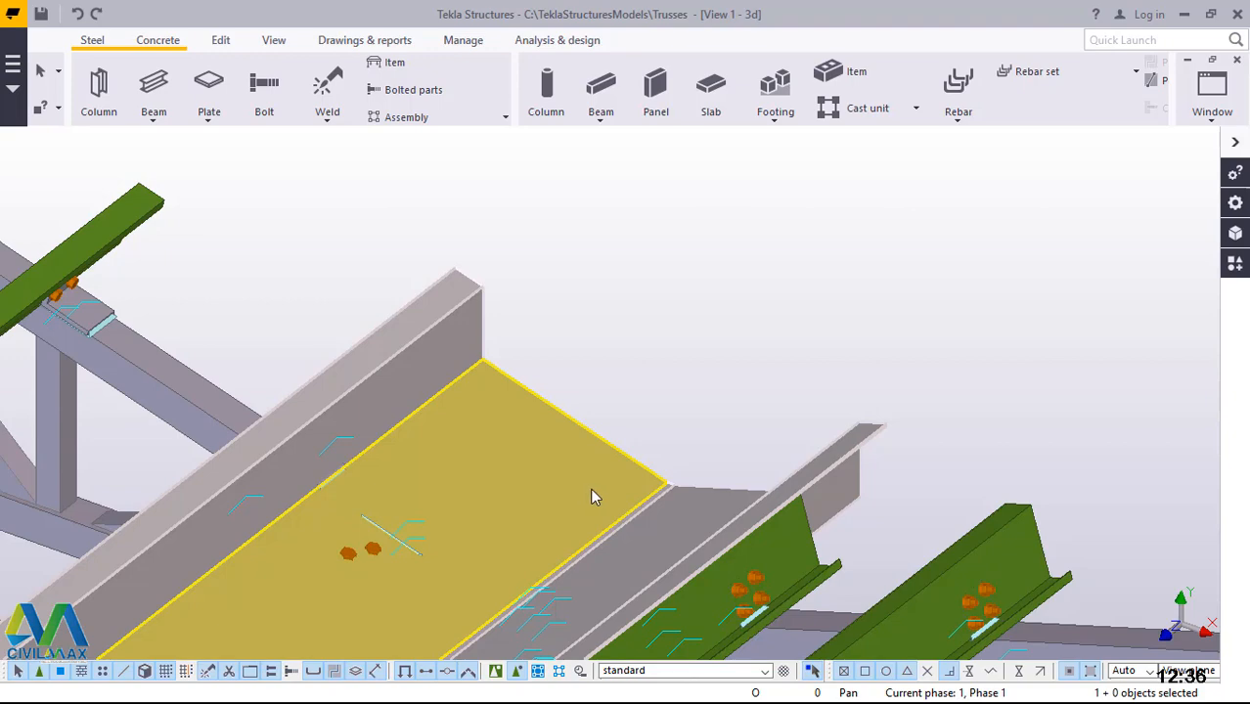
mouse_move(590, 494)
ctrl+middle_down()
mouse_move(382, 486)
mouse_move(297, 464)
ctrl+middle_up()
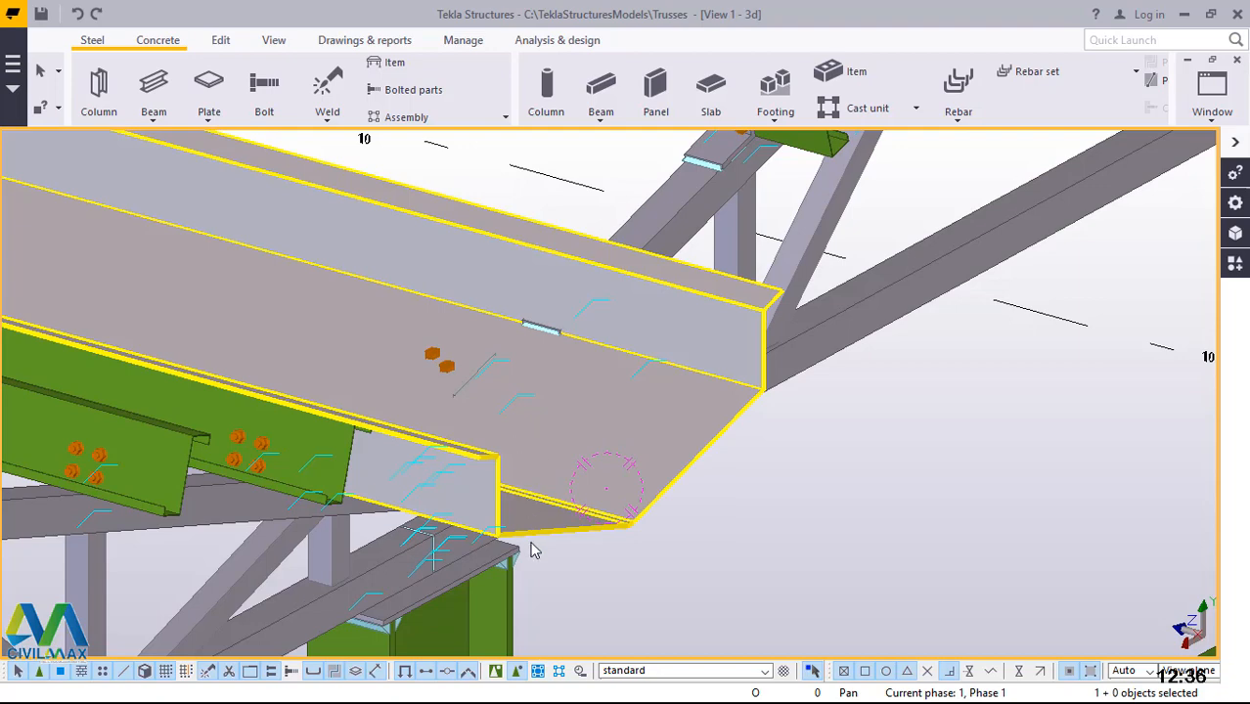
scroll(520, 480, down, 5)
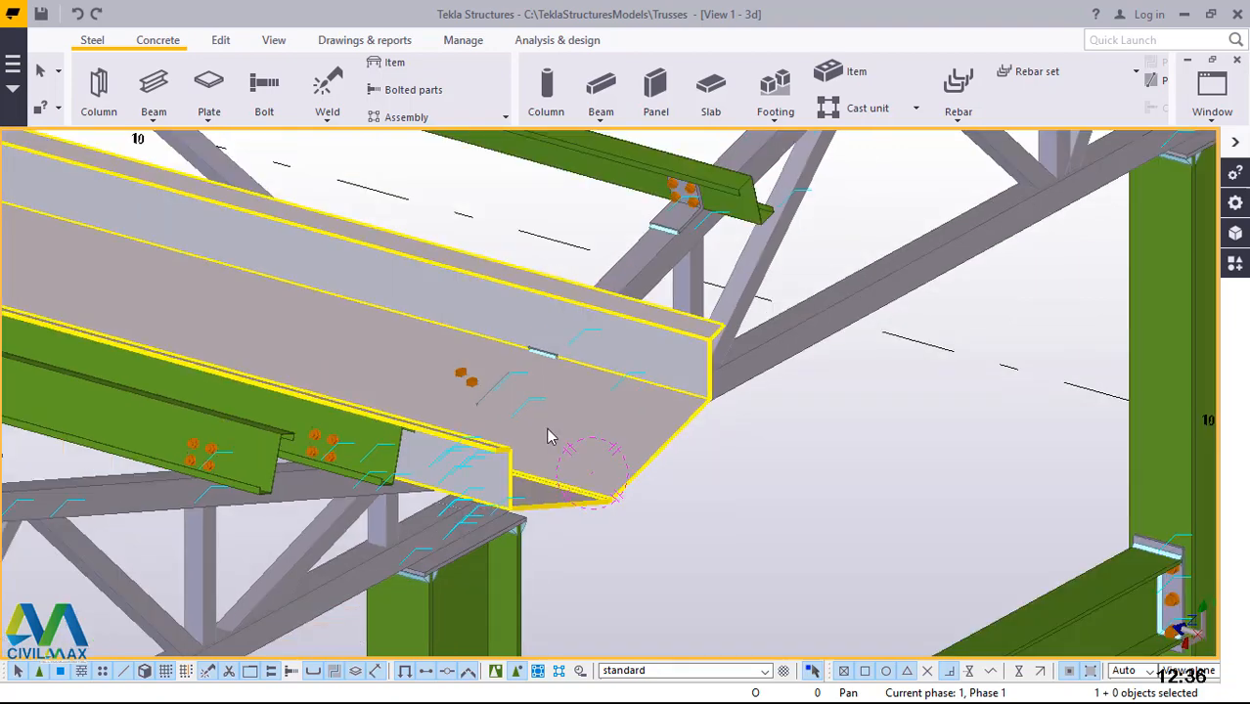
scroll(541, 538, down, 2)
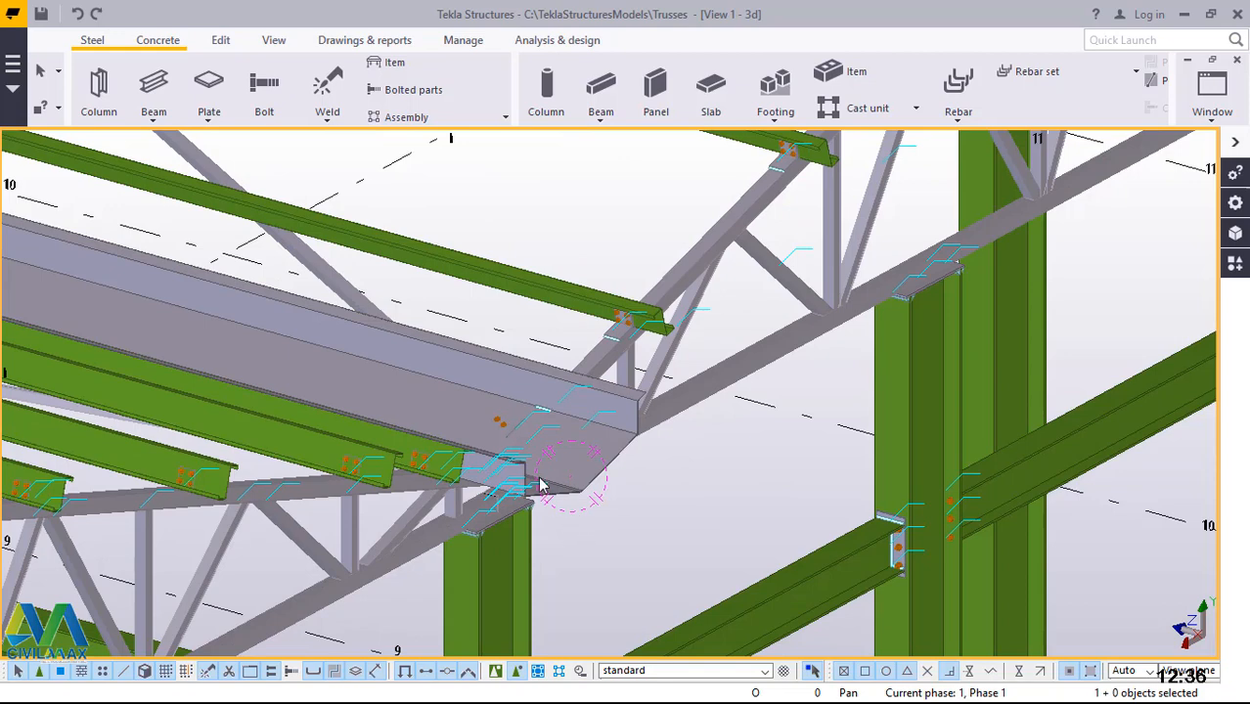
scroll(533, 488, up, 6)
scroll(489, 402, up, 5)
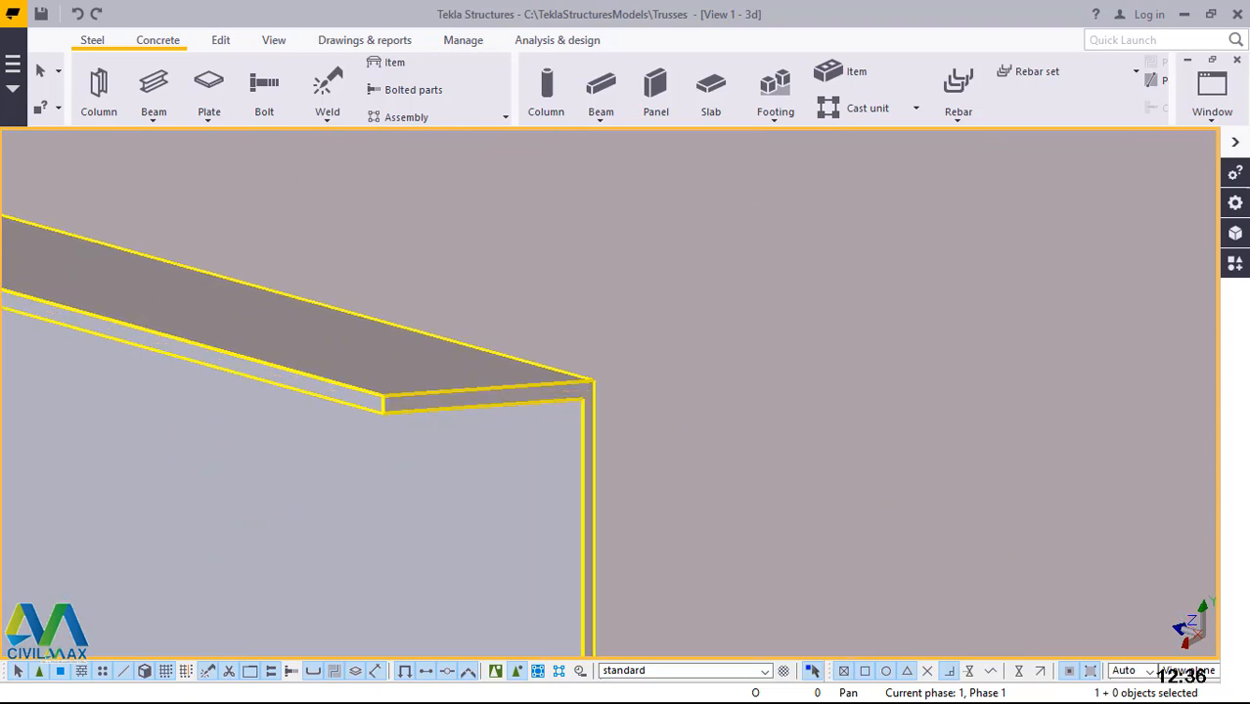
click(203, 118)
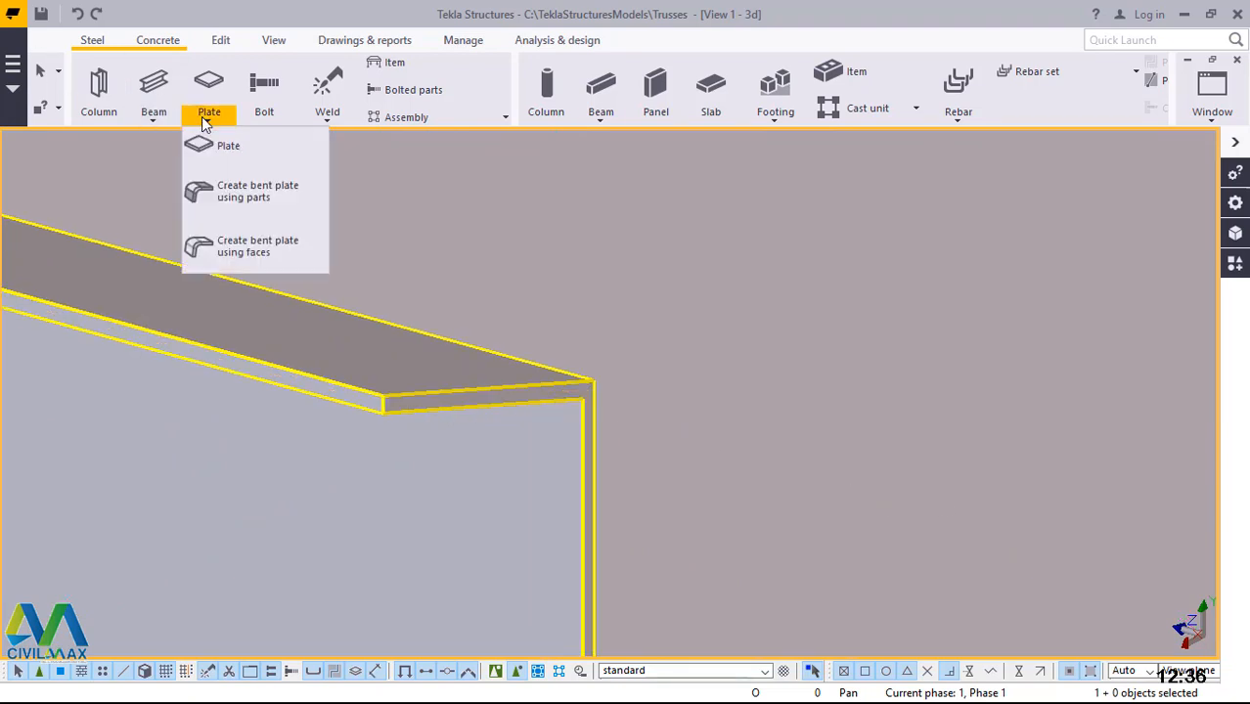
click(229, 144)
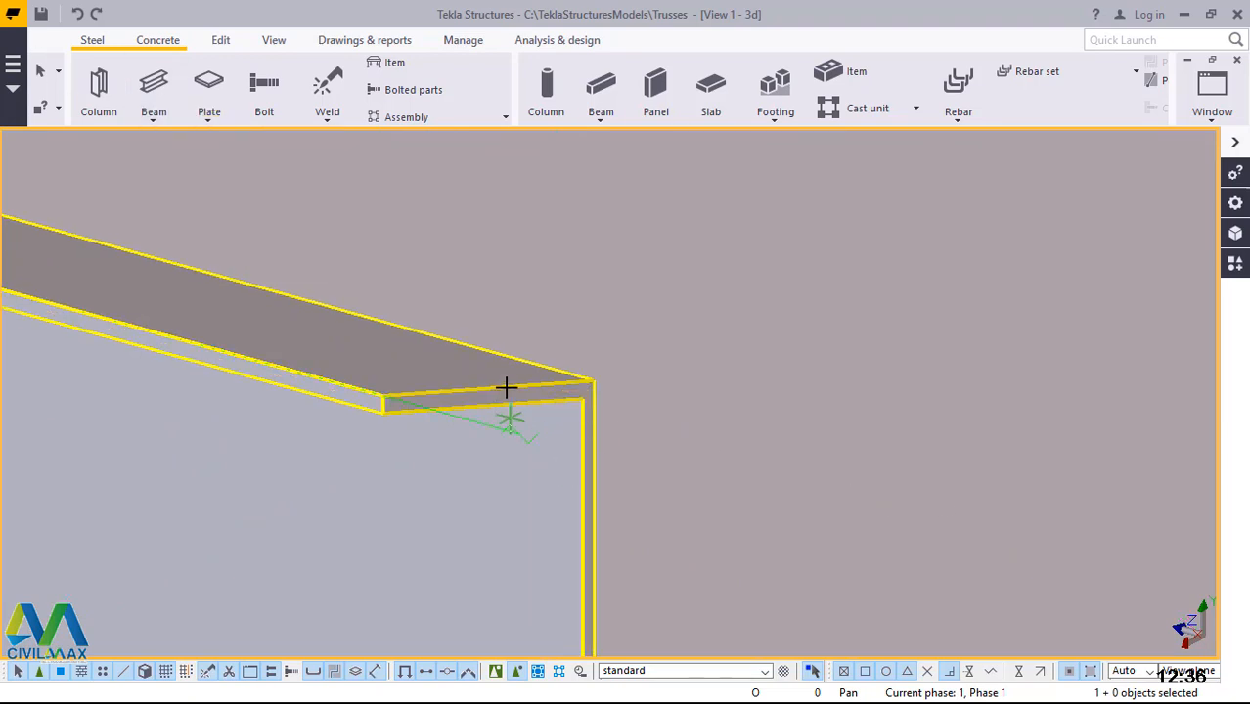
scroll(503, 386, up, 1)
scroll(344, 432, up, 2)
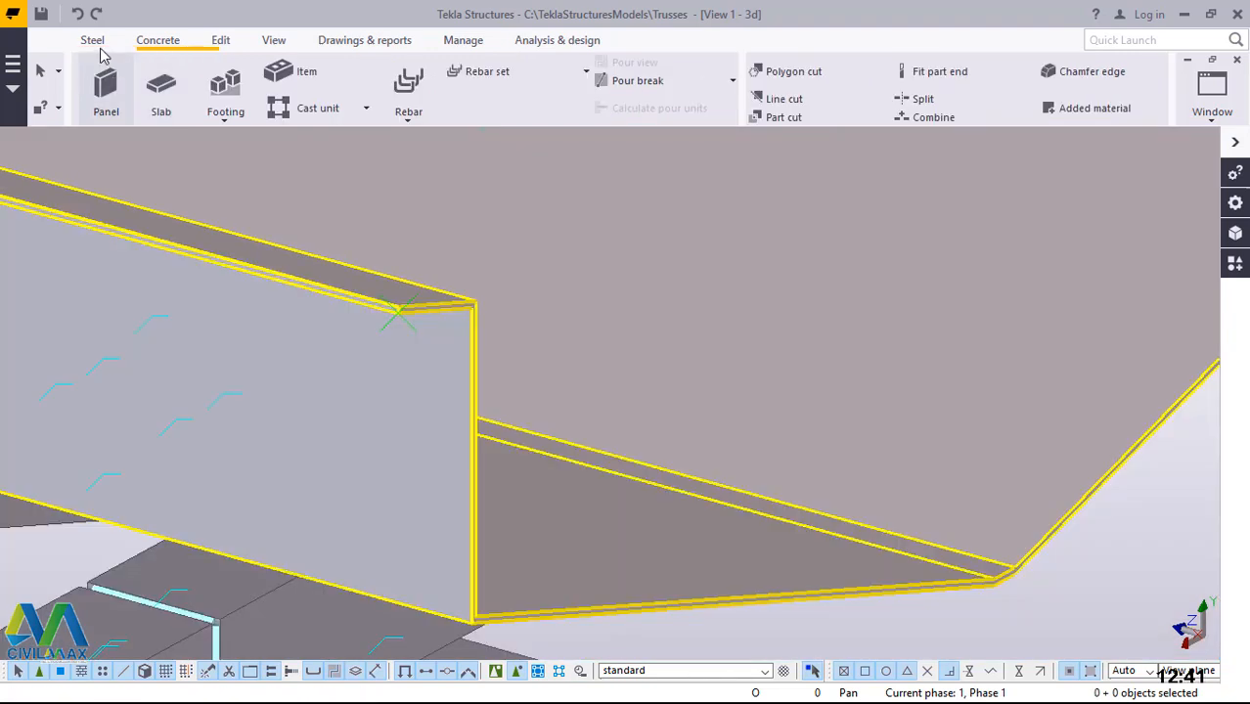
Start a new plate outline at the upper corner of the near flange's tip at the gutter's open end
click(92, 40)
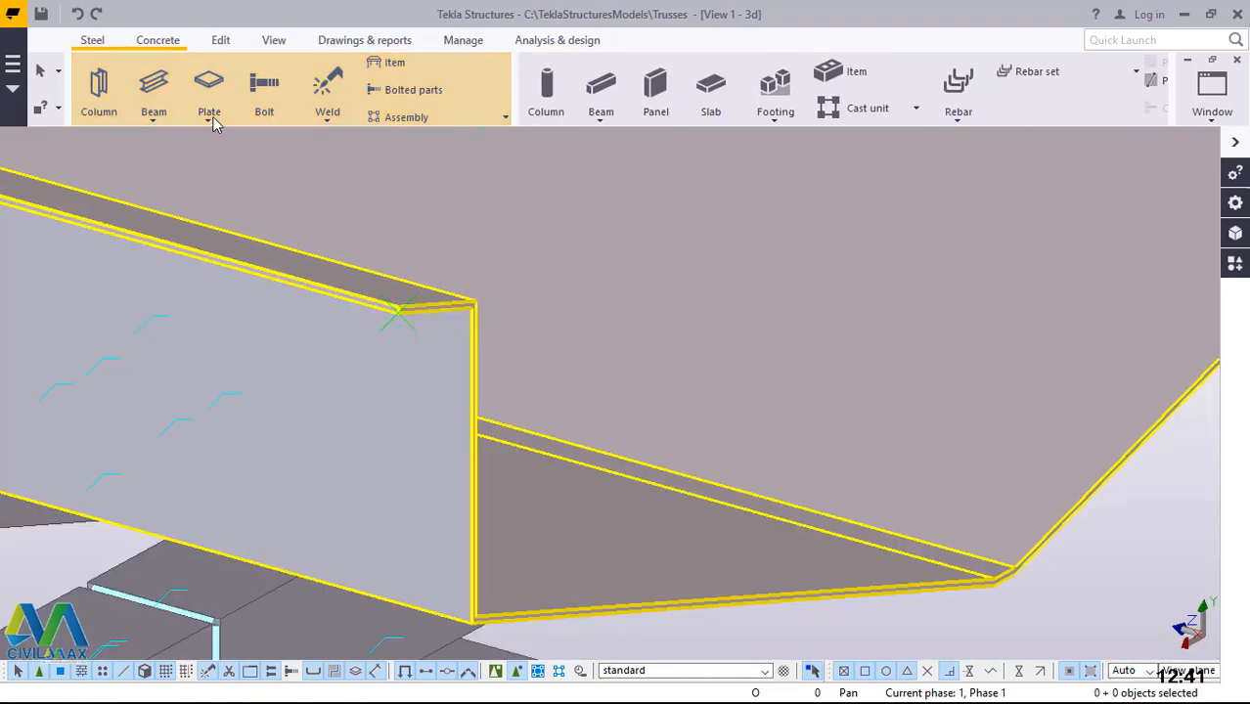
click(214, 120)
click(224, 143)
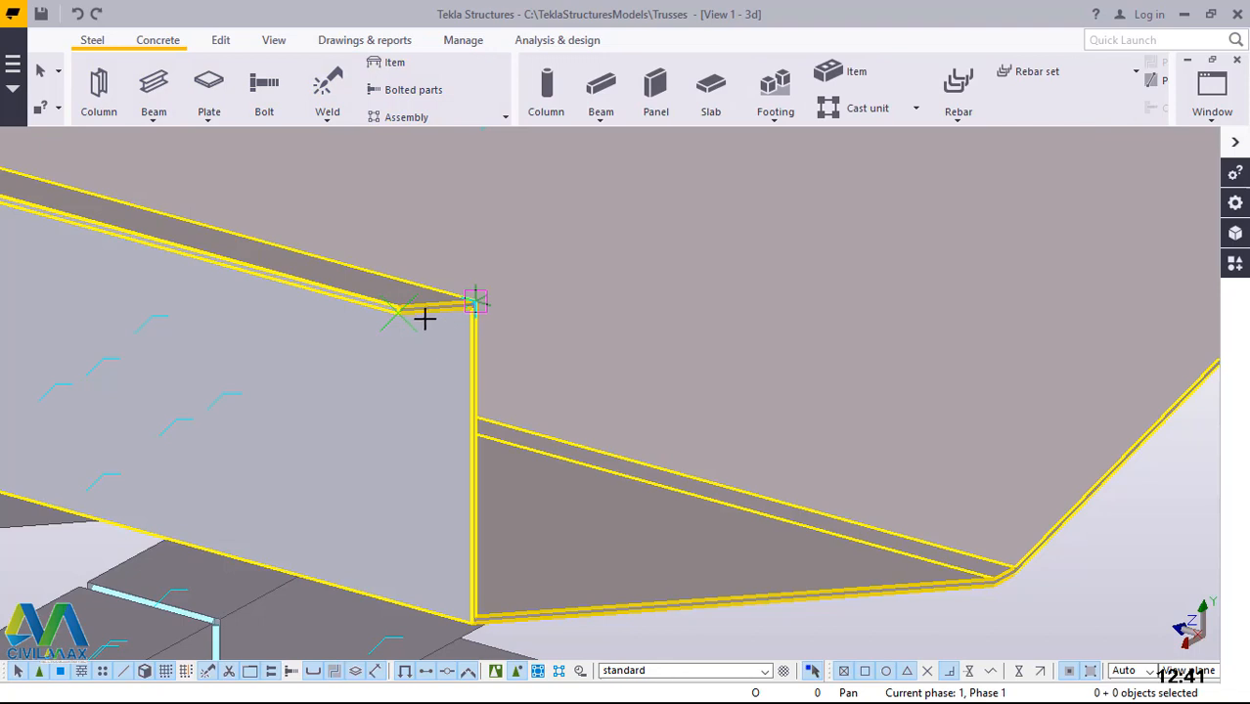
scroll(391, 302, up, 2)
scroll(344, 294, up, 1)
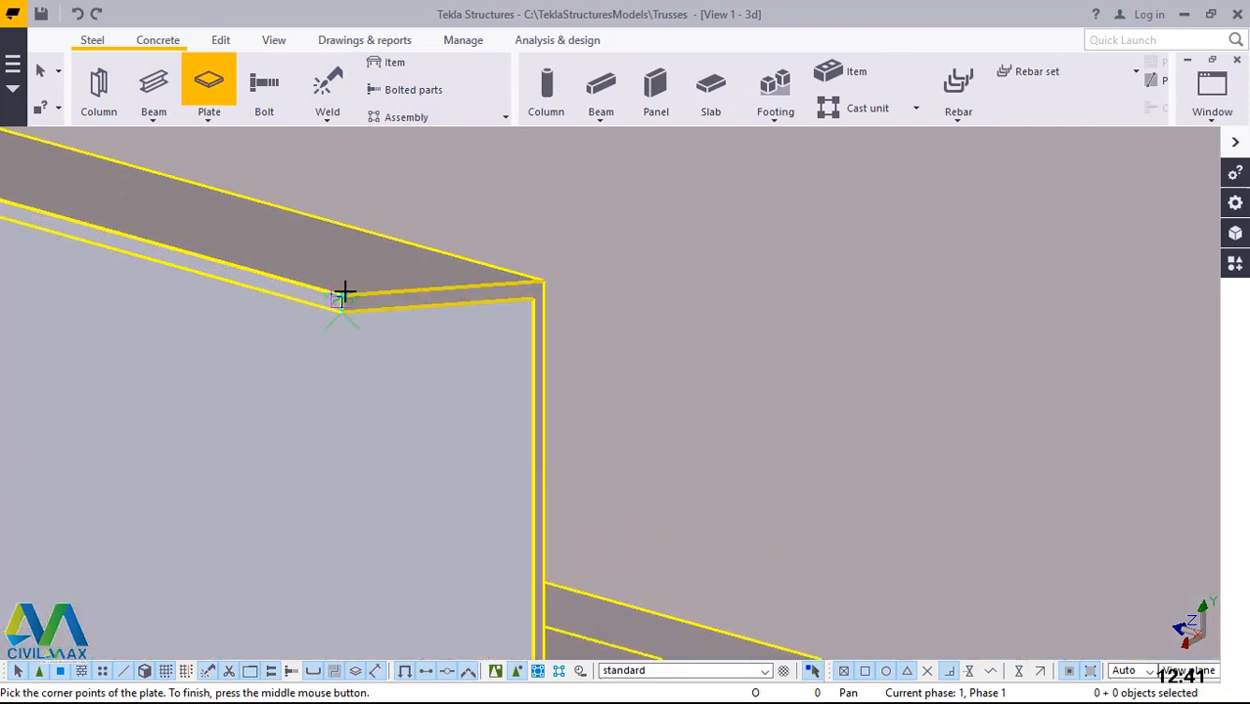
scroll(343, 293, up, 1)
scroll(341, 300, up, 1)
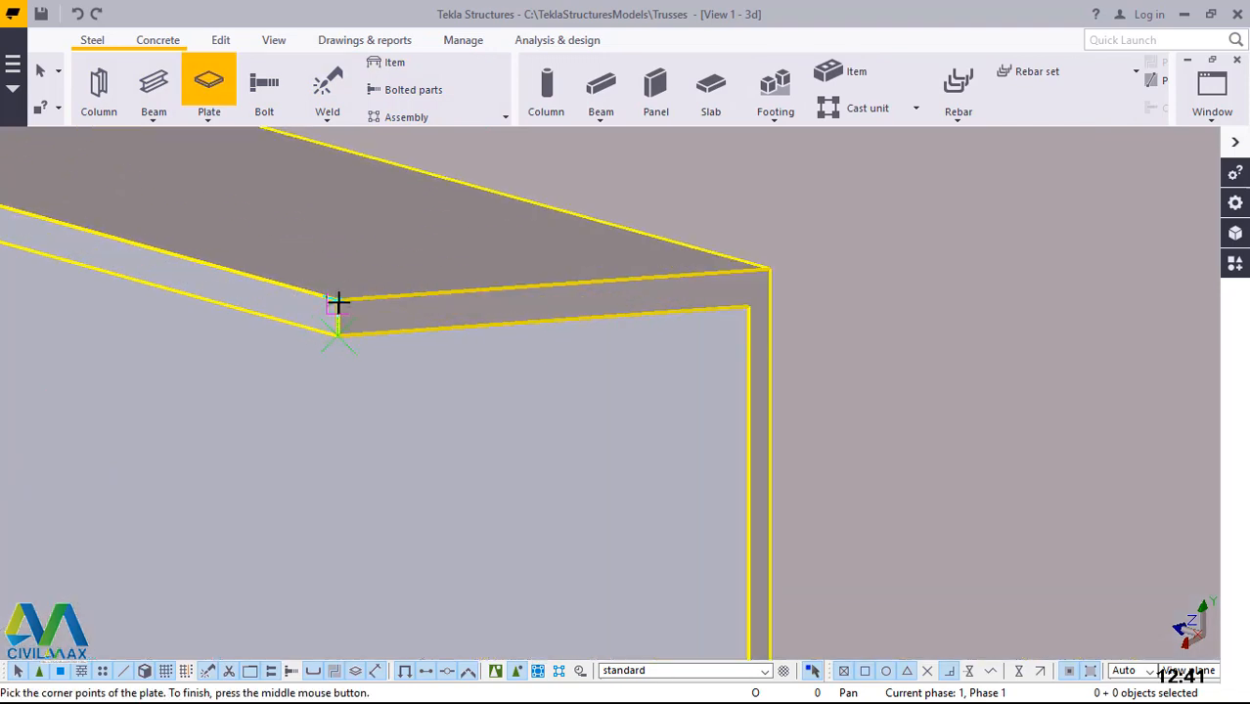
click(337, 302)
Carry the plate outline straight across the gutter's opening to the far flange's tip and down its 3 mm edge
scroll(232, 435, down, 1)
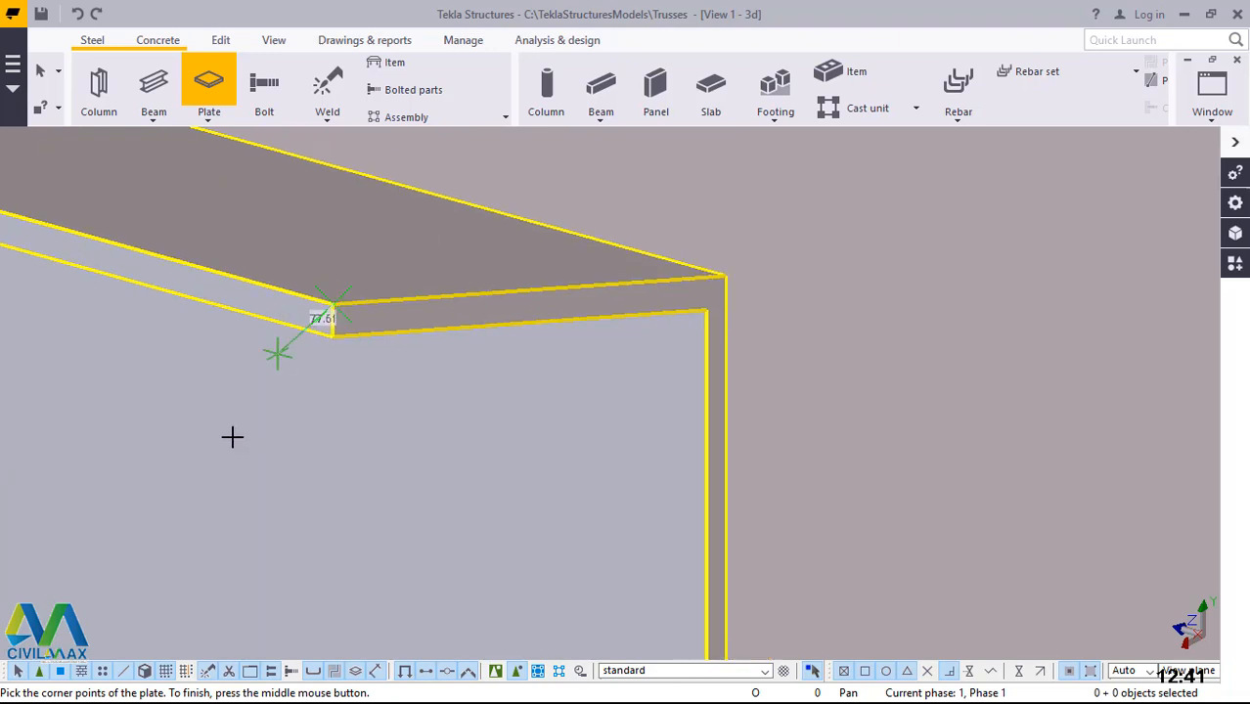
scroll(232, 434, down, 2)
scroll(244, 431, down, 2)
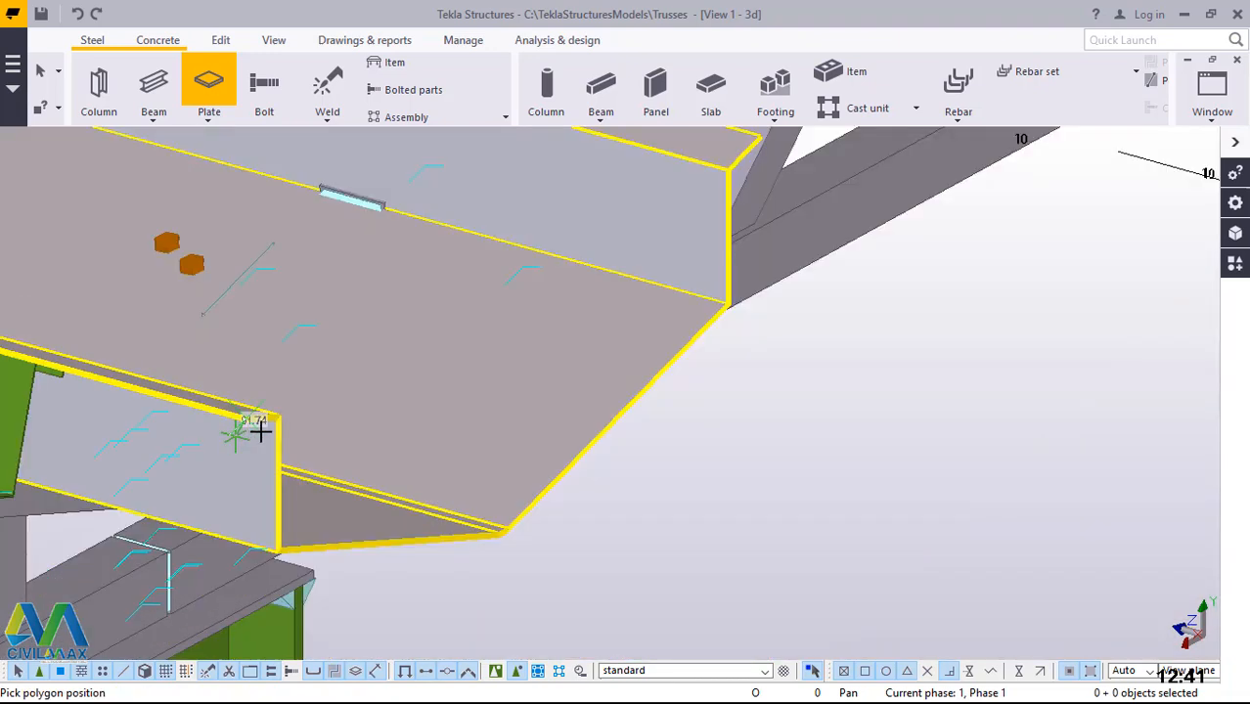
scroll(761, 136, up, 3)
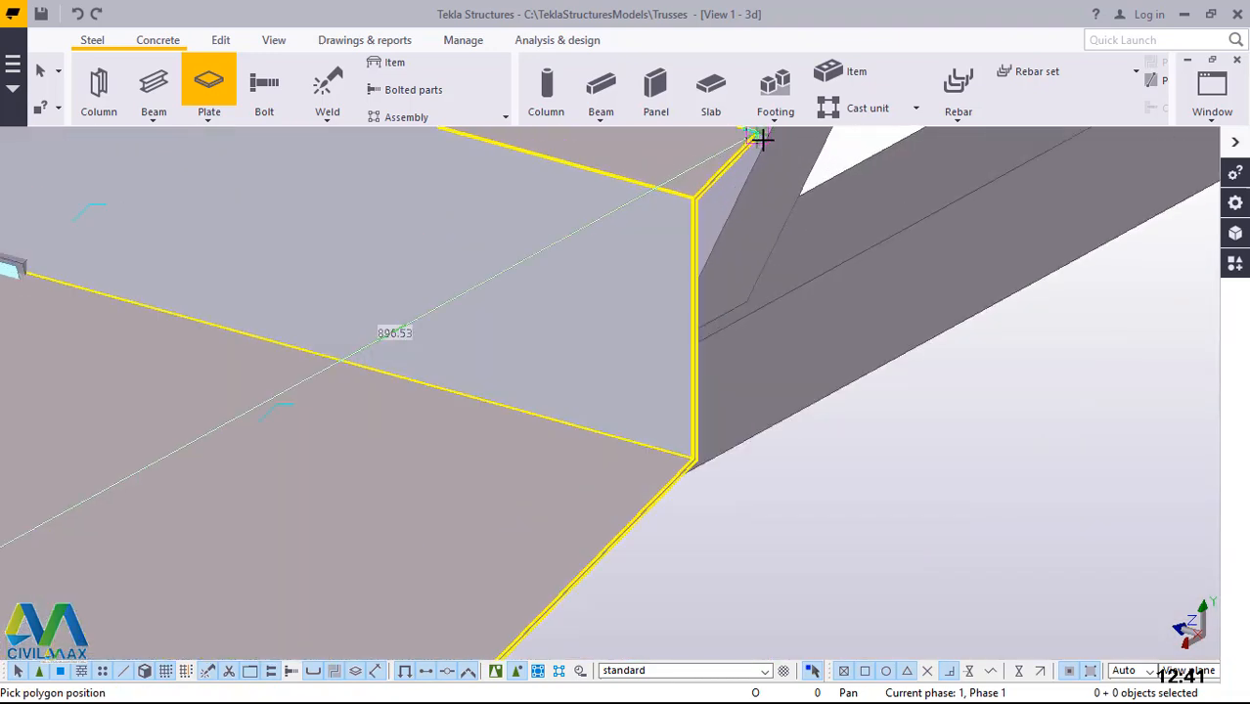
scroll(759, 137, up, 2)
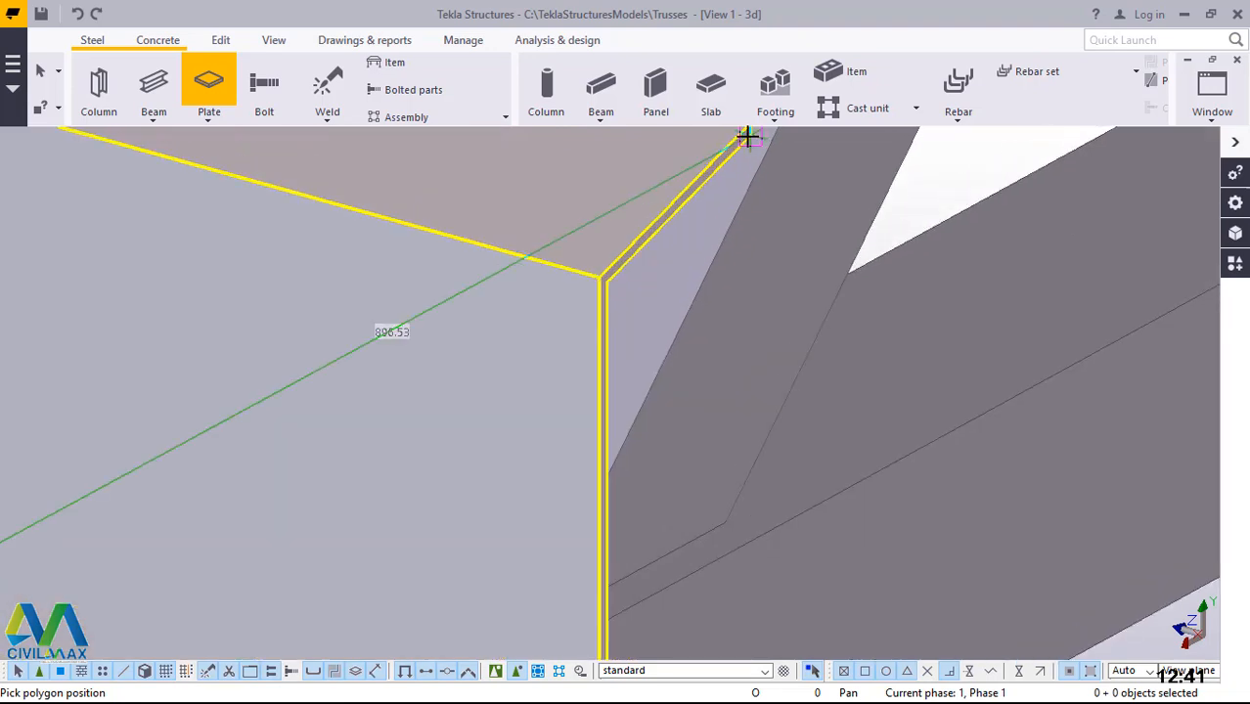
scroll(747, 134, up, 4)
scroll(721, 205, down, 1)
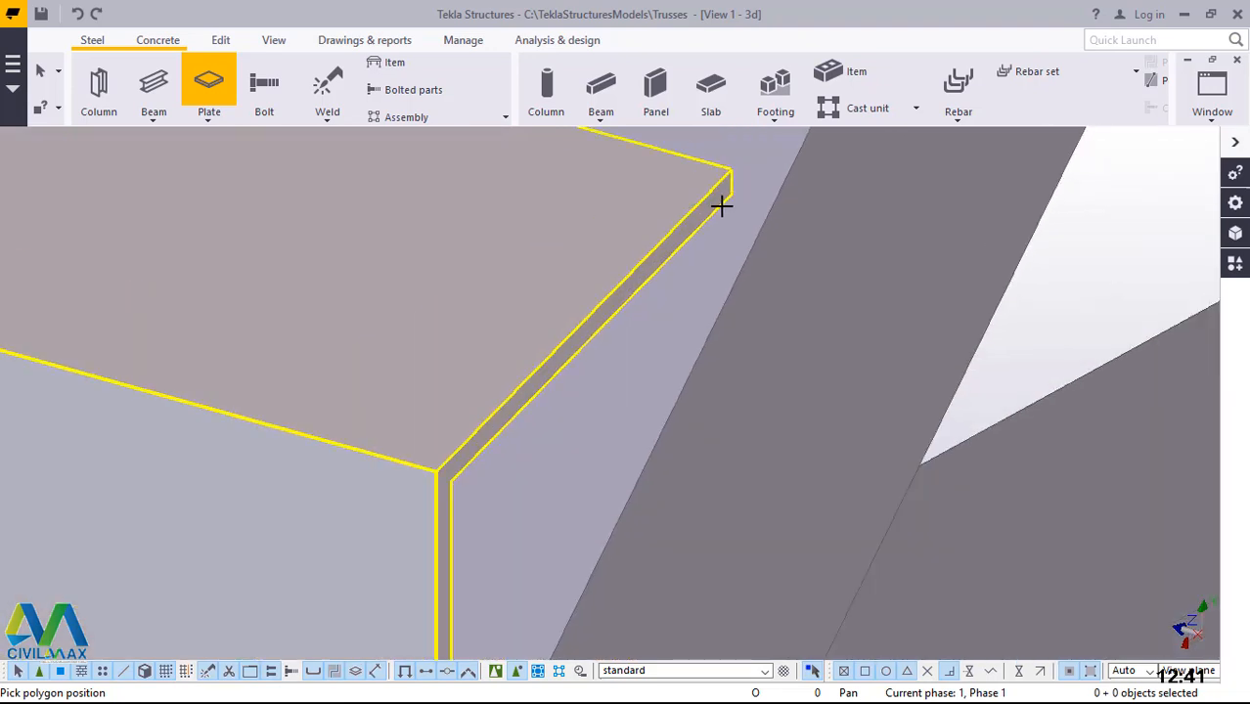
scroll(724, 180, up, 3)
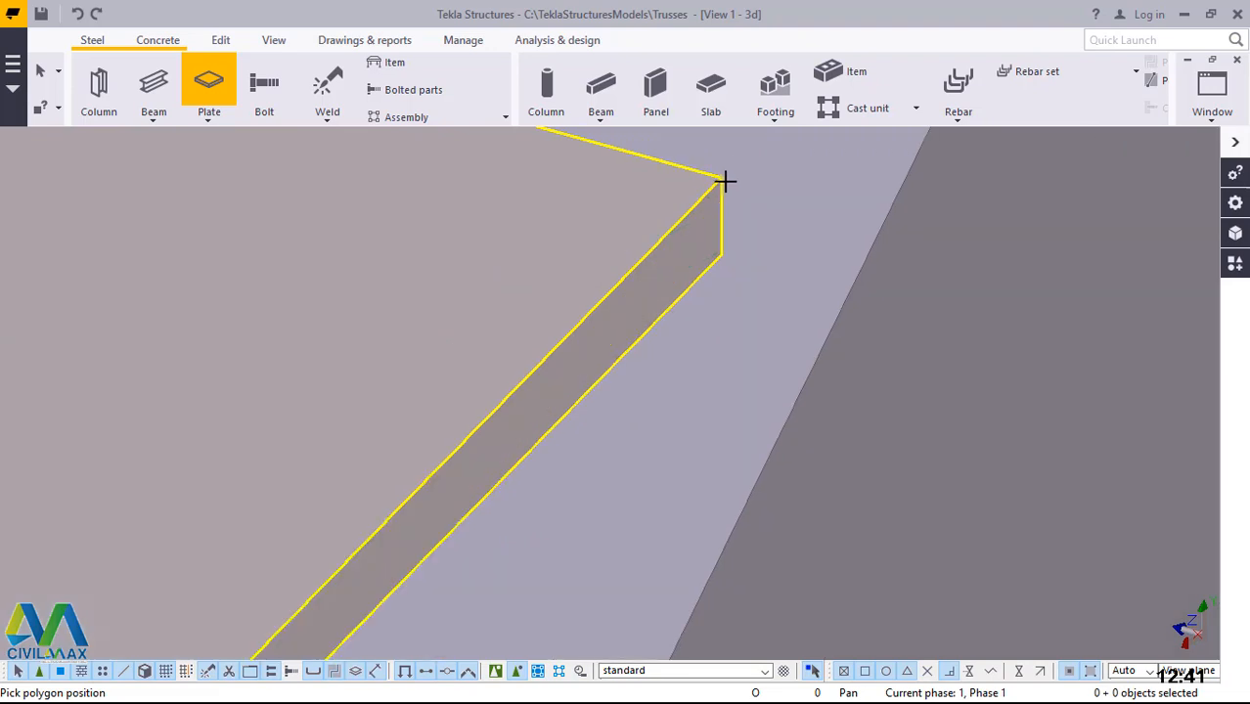
click(723, 179)
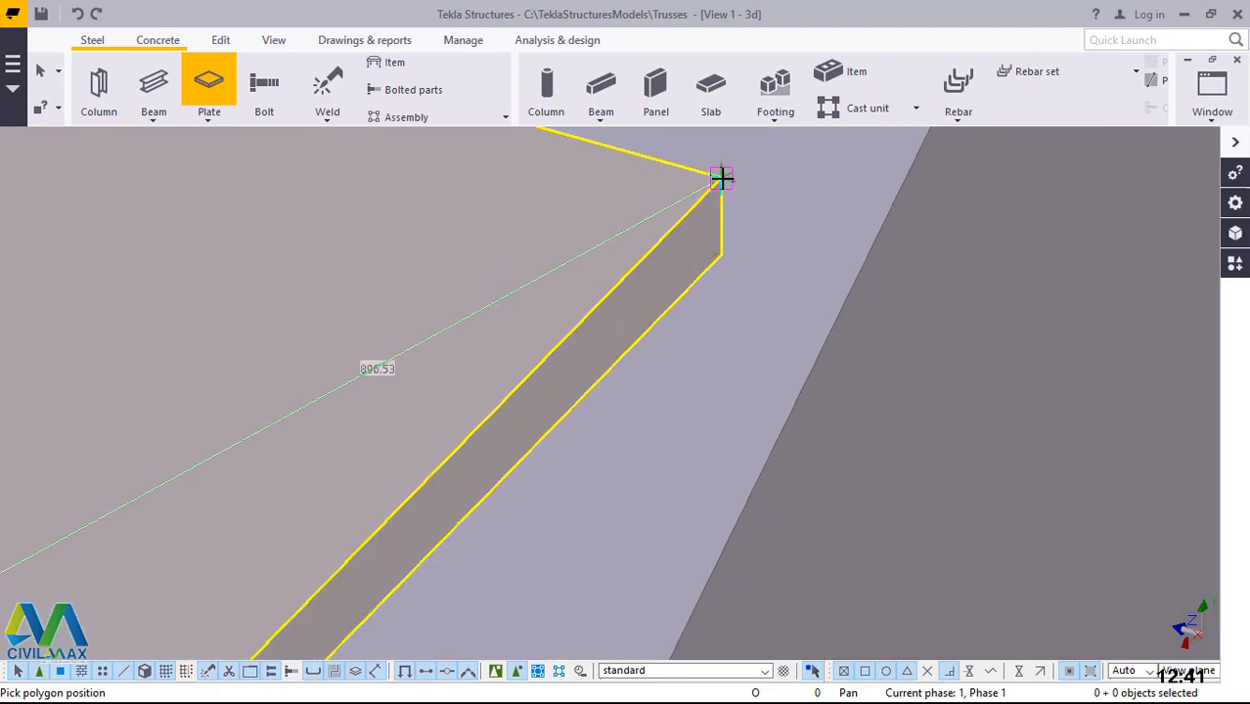
click(722, 254)
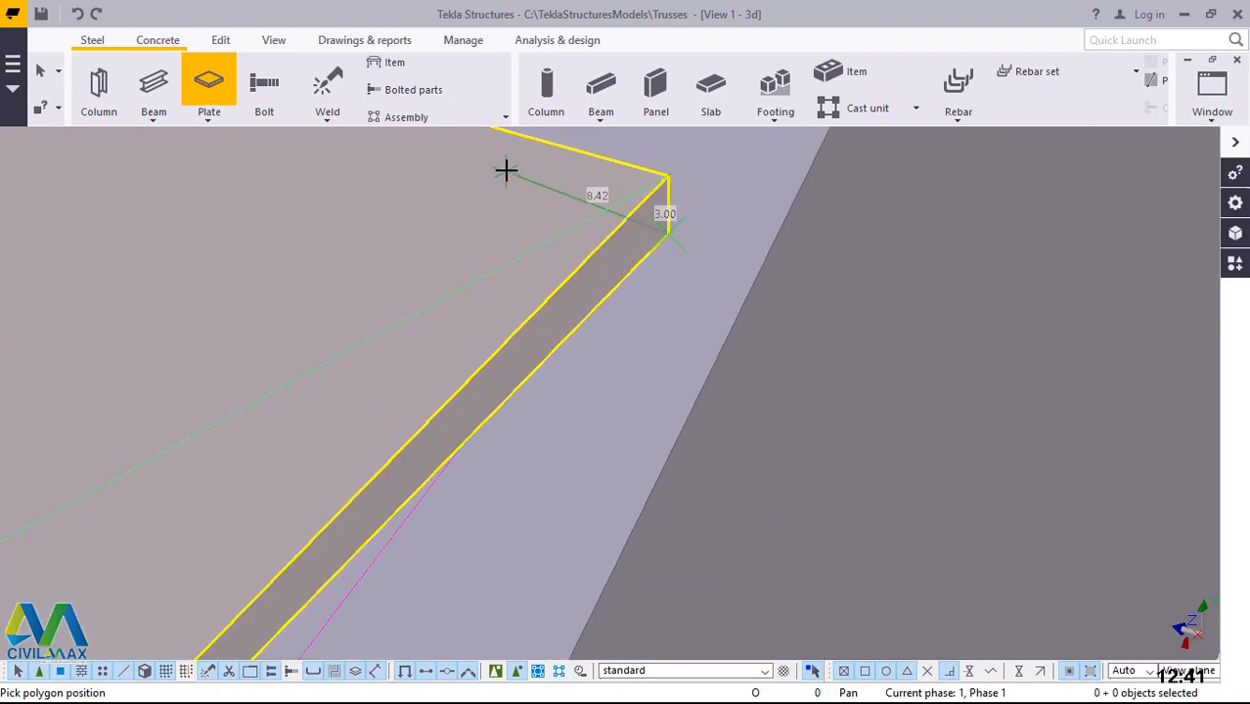
Trace the plate outline 57 mm along the far flange's underside and 147 mm down the outer face of the far web
scroll(505, 171, down, 3)
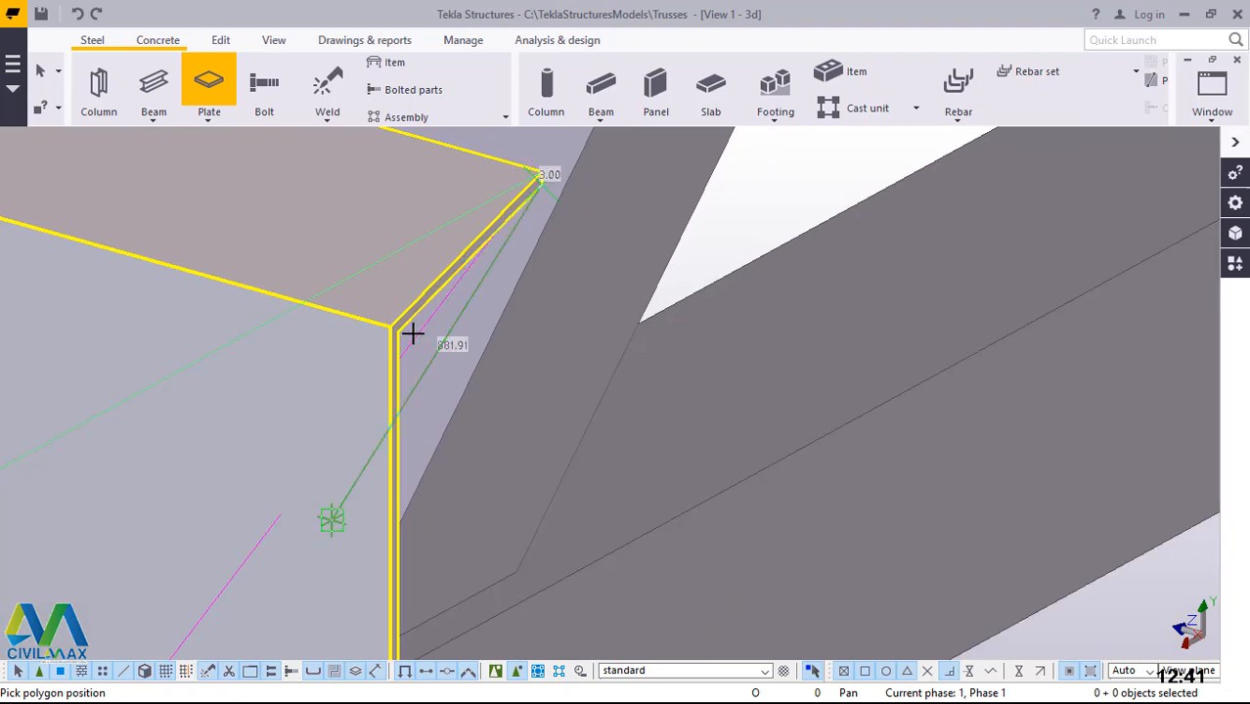
scroll(407, 328, up, 2)
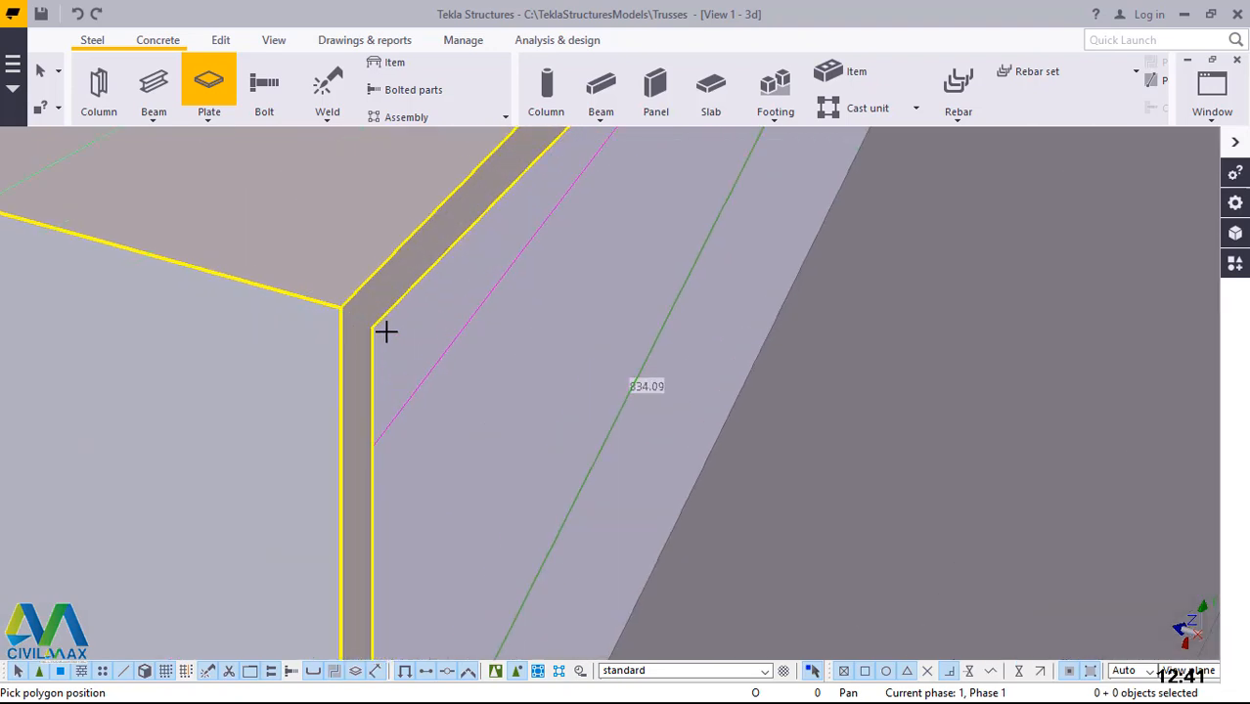
scroll(377, 329, up, 1)
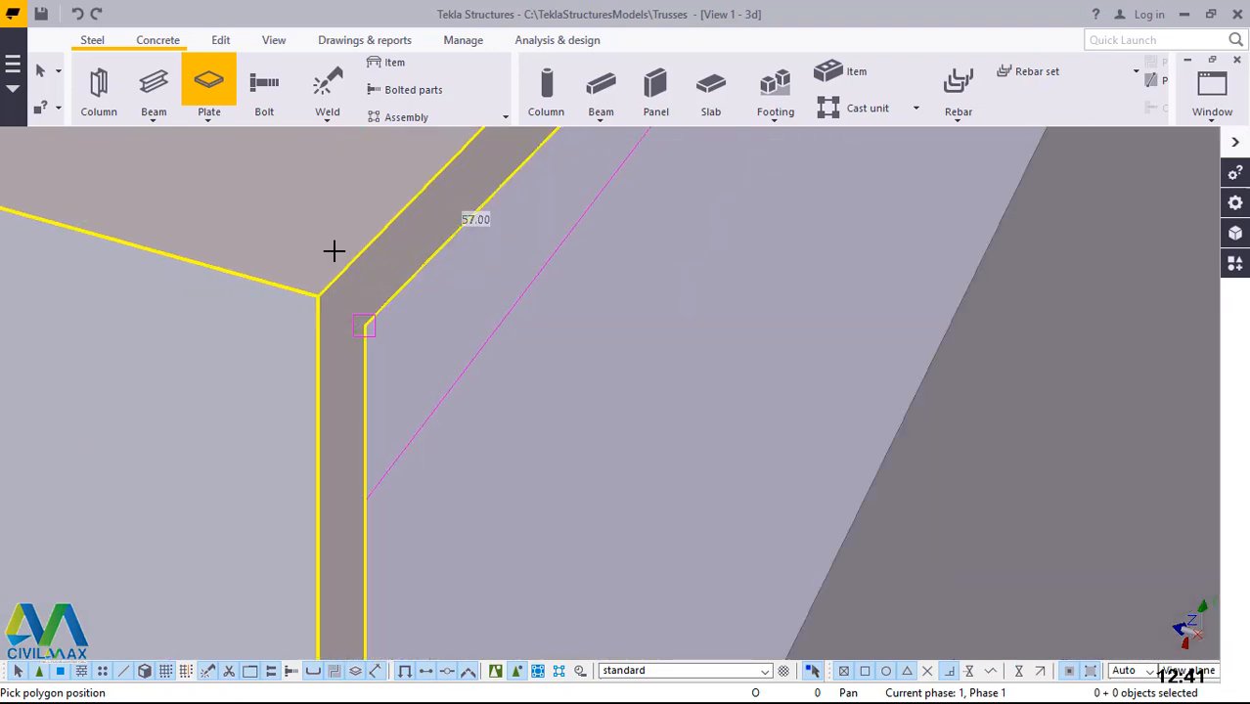
scroll(332, 250, down, 2)
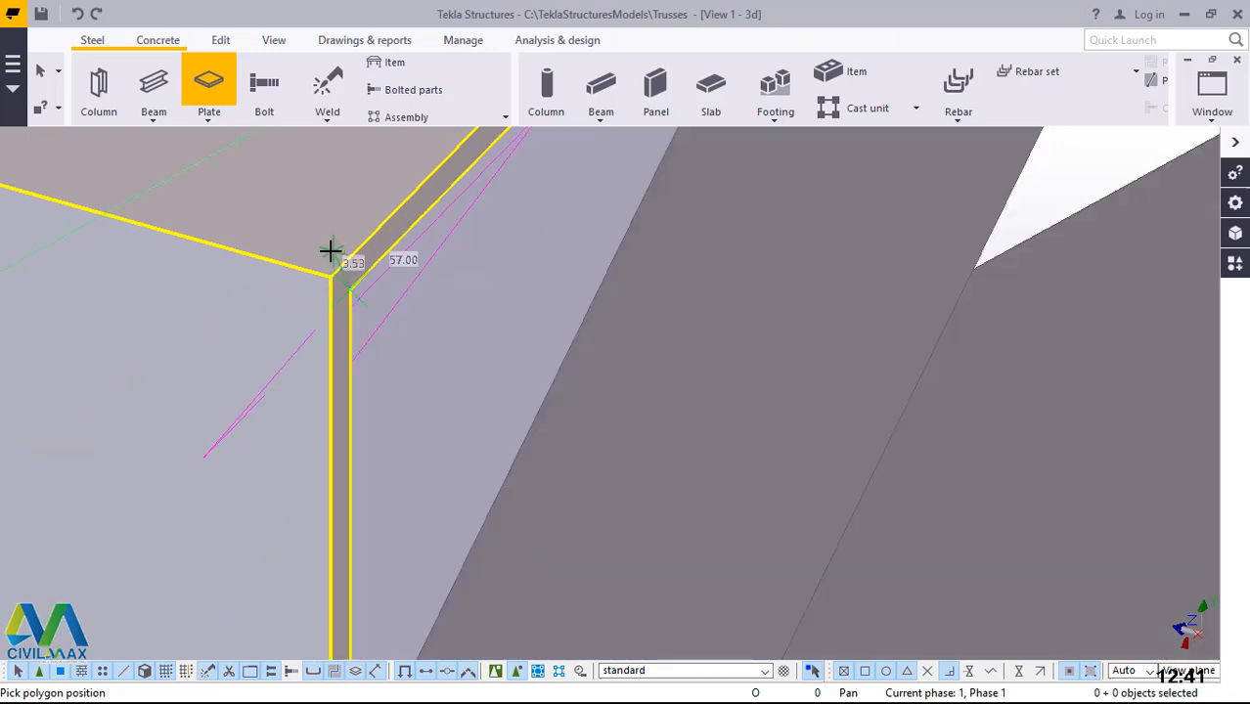
click(331, 252)
scroll(332, 252, down, 2)
scroll(326, 511, up, 3)
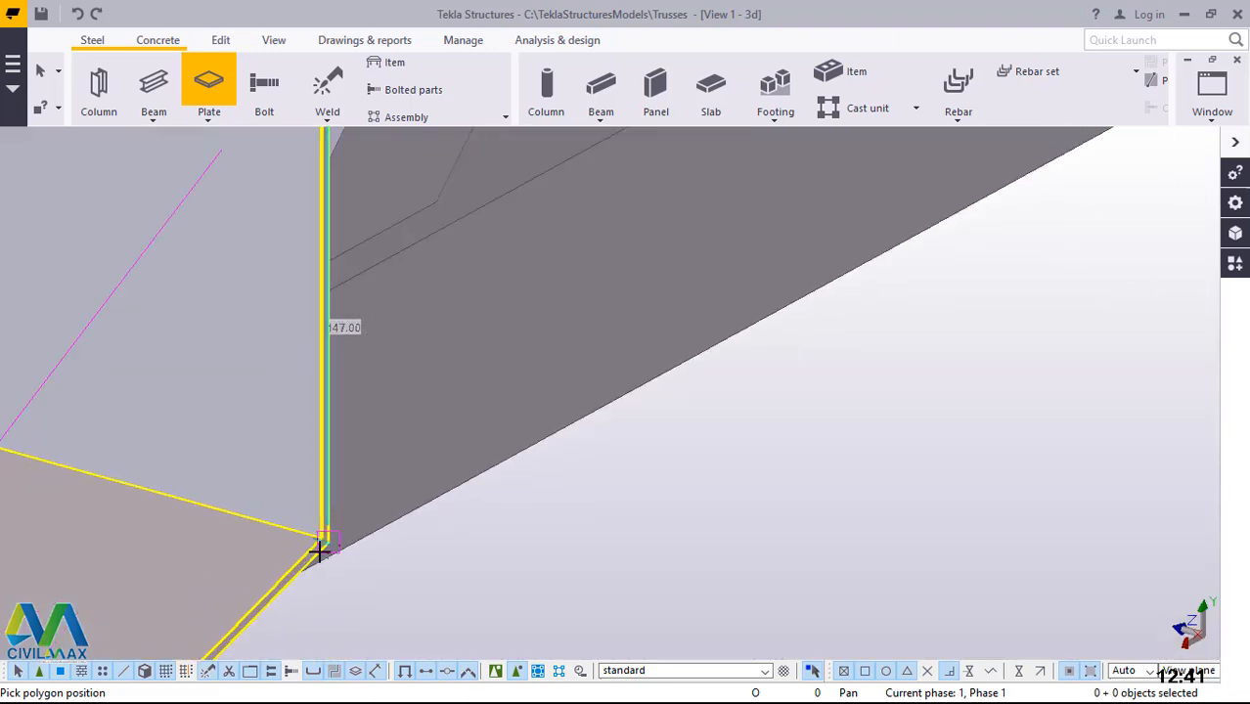
scroll(322, 553, up, 3)
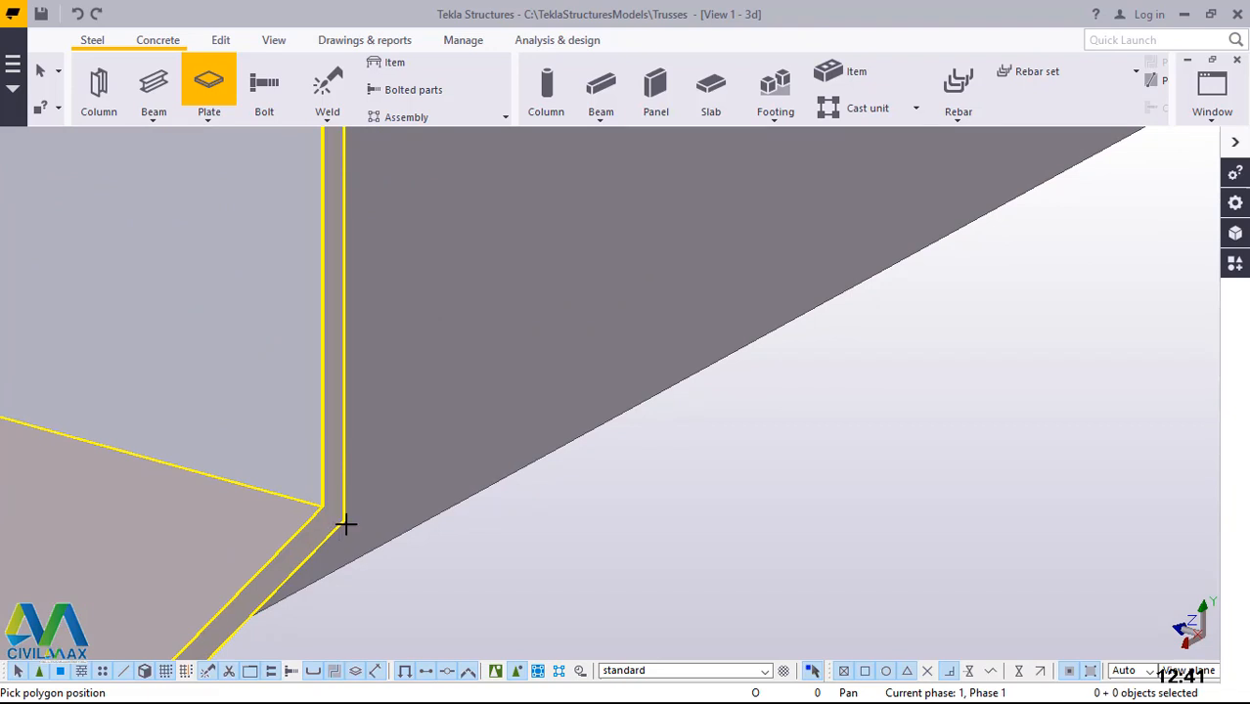
scroll(345, 525, up, 3)
click(376, 468)
Trace the outline down the underside of the far sloped bottom and across the valley bend with a short edge of about 15.33 mm
scroll(523, 236, down, 1)
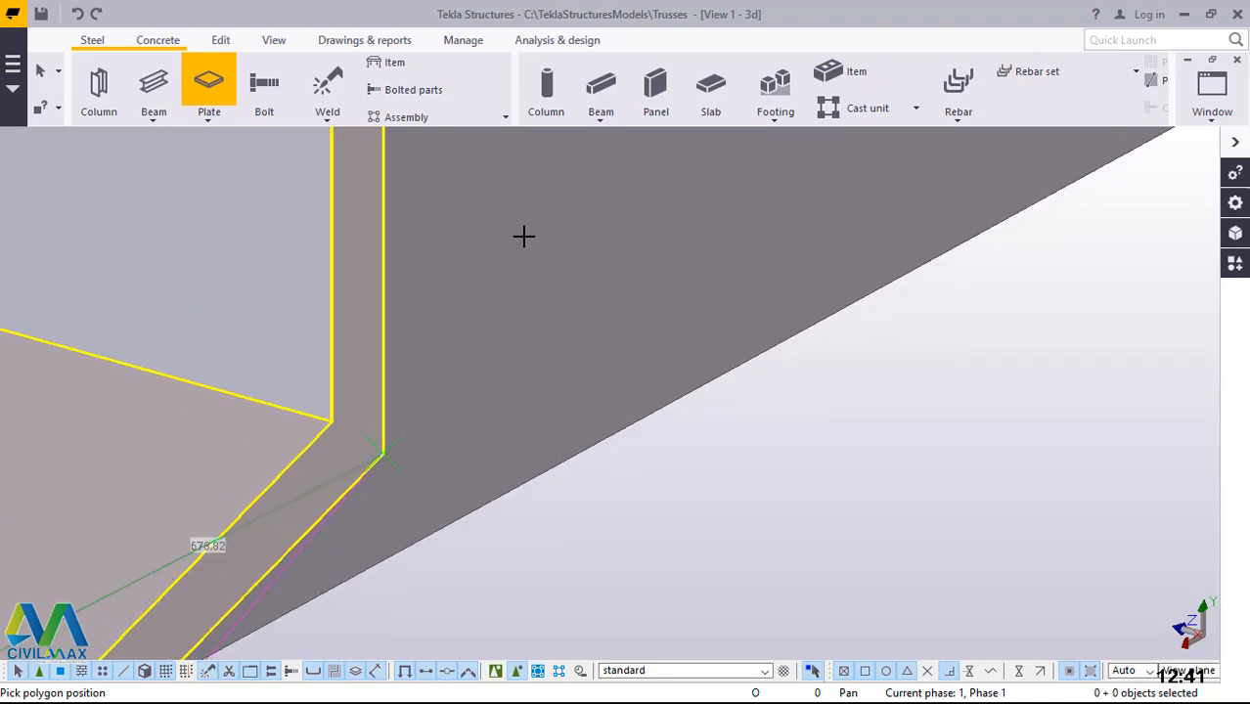
scroll(523, 225, down, 2)
scroll(524, 224, down, 1)
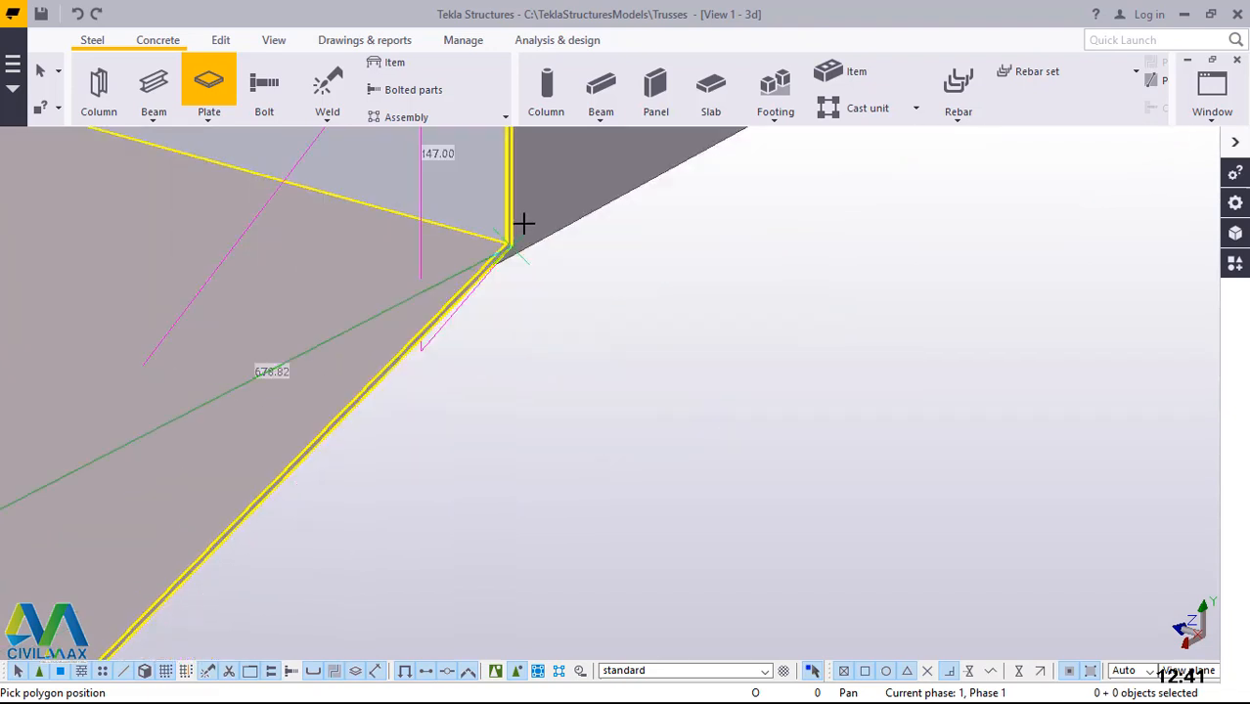
click(521, 225)
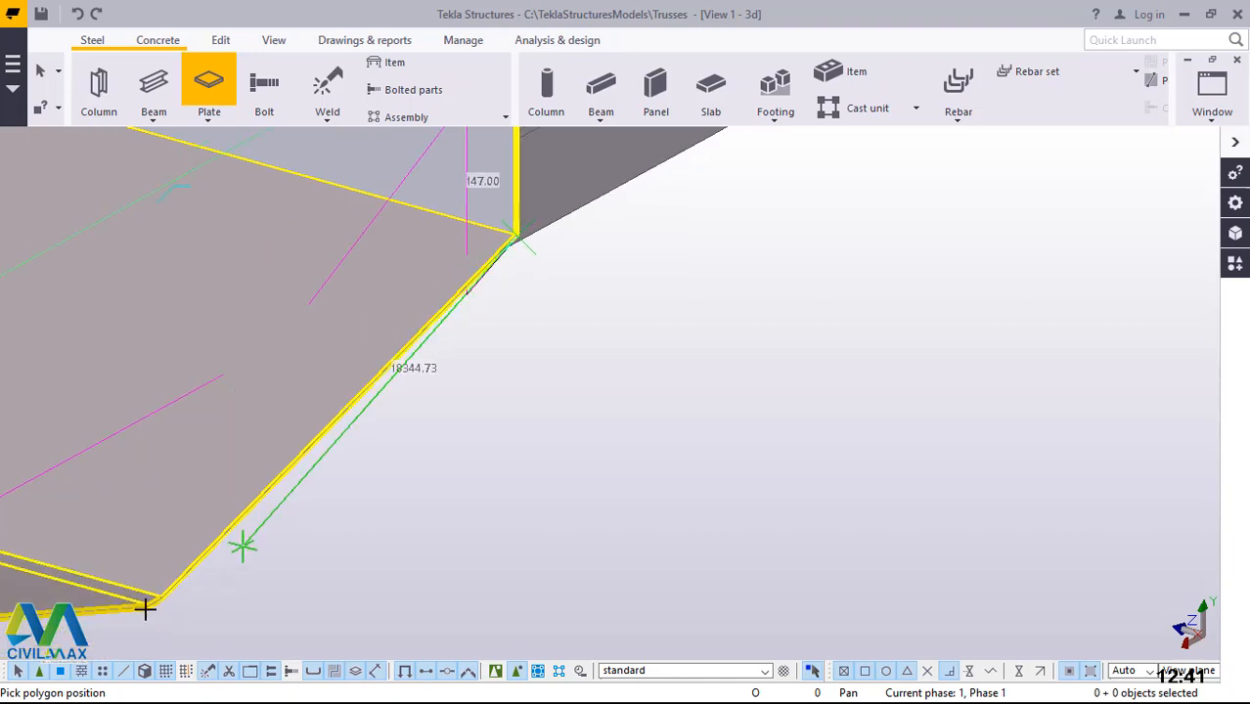
scroll(132, 611, up, 3)
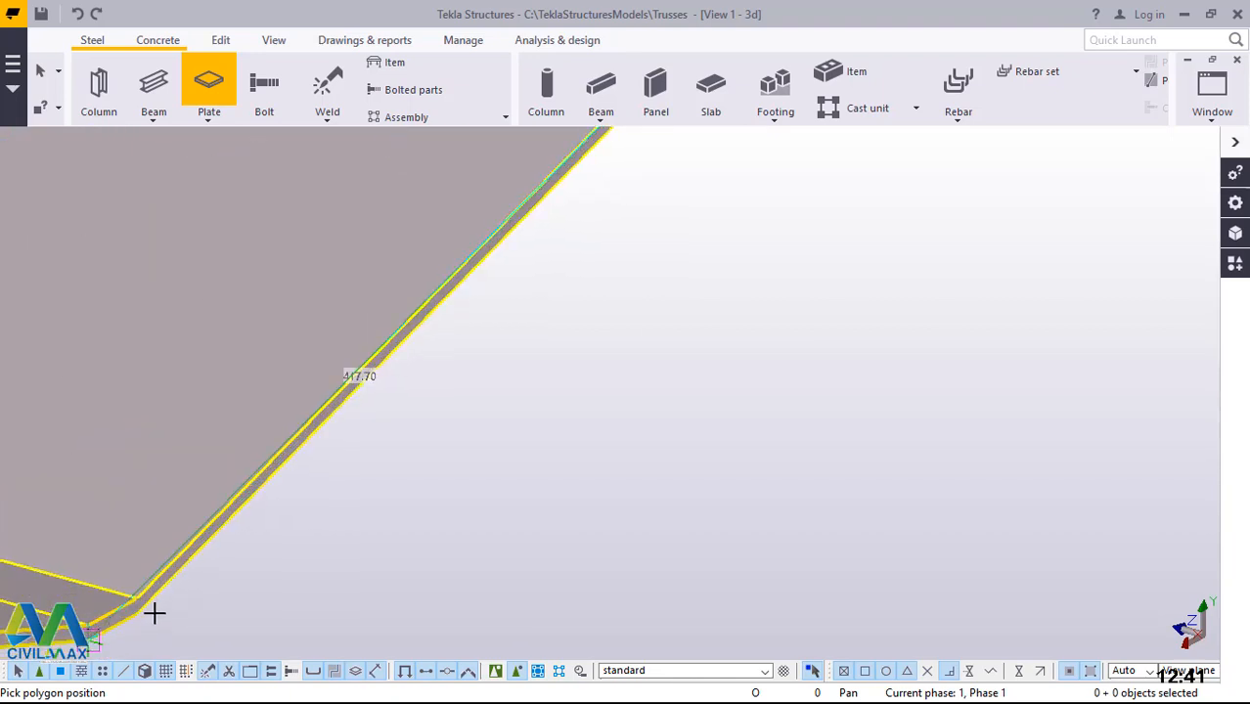
scroll(157, 606, up, 3)
click(185, 586)
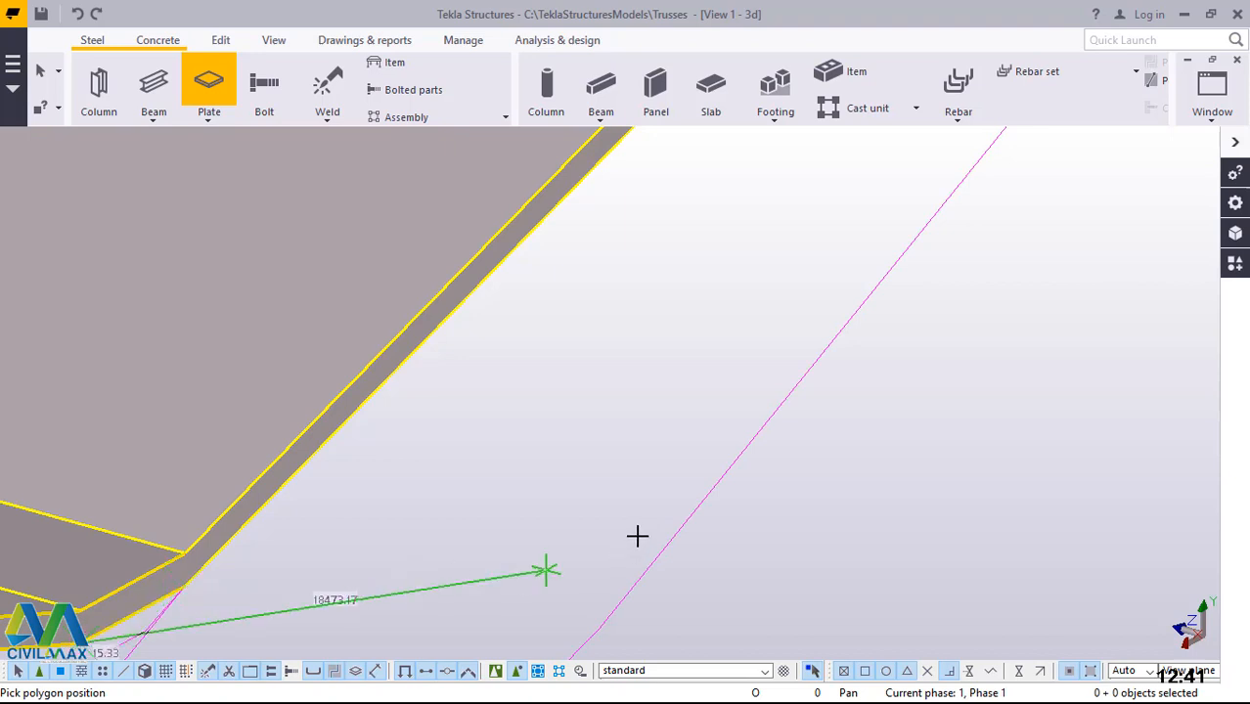
Extend the plate outline along the near sloped bottom from the valley bend to the near web's lower outer corner
scroll(636, 536, down, 5)
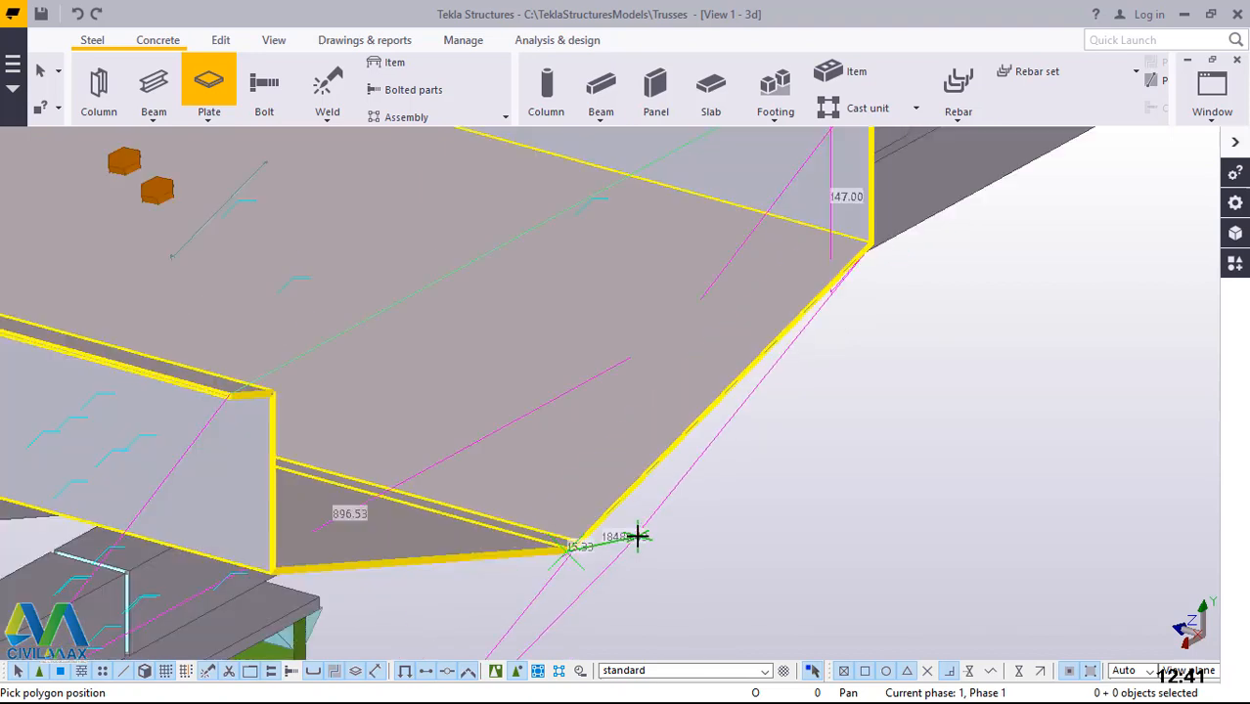
scroll(391, 544, up, 4)
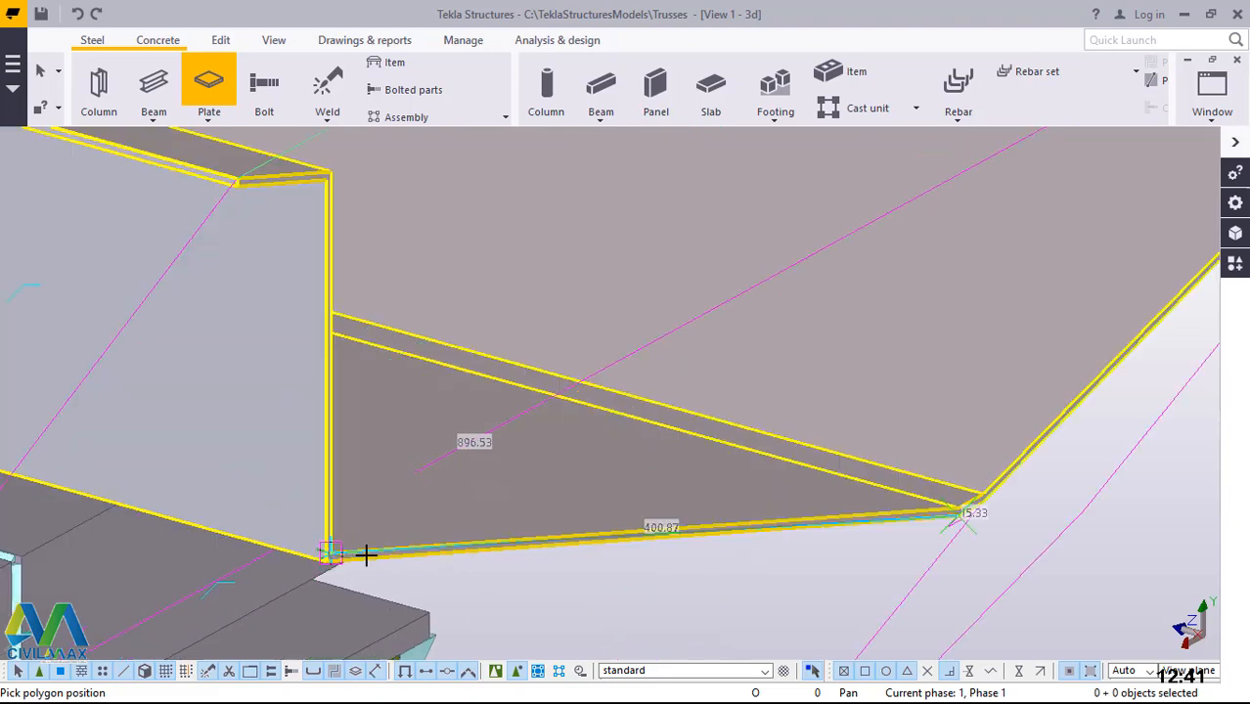
scroll(315, 562, up, 3)
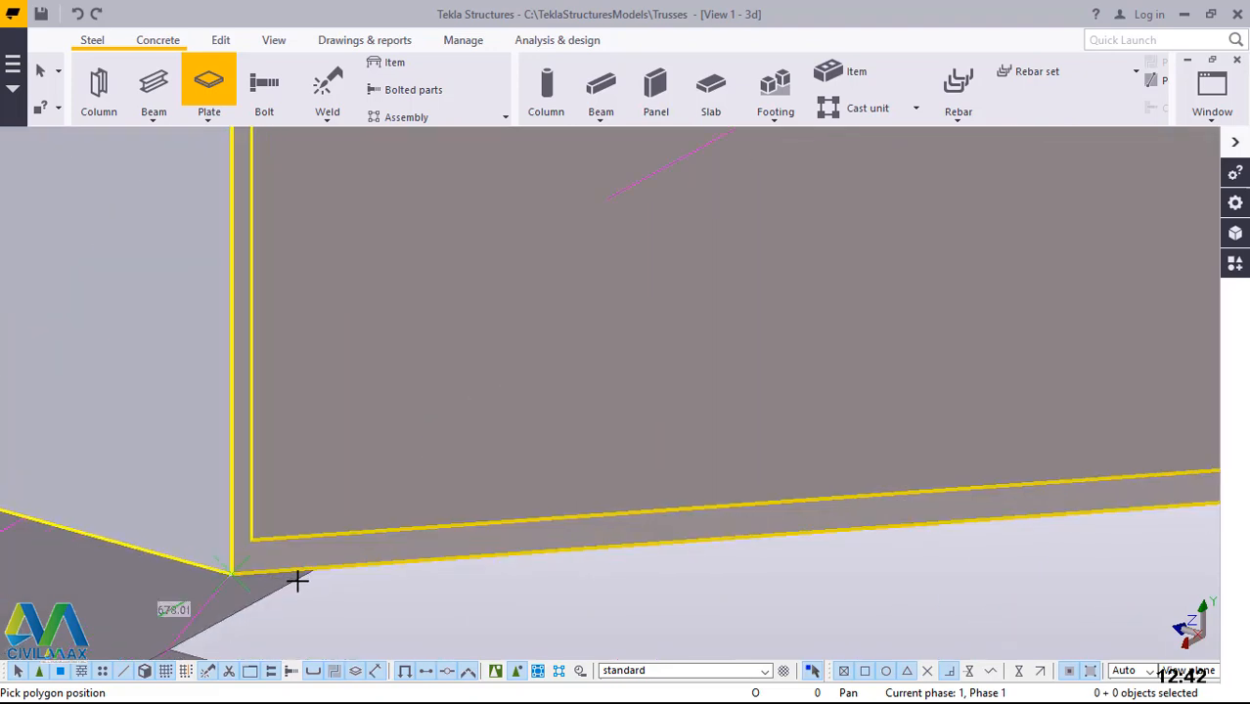
Continue the plate outline 147 mm up the near web's outer face to the underside of the near flange
scroll(296, 579, down, 2)
scroll(298, 519, down, 3)
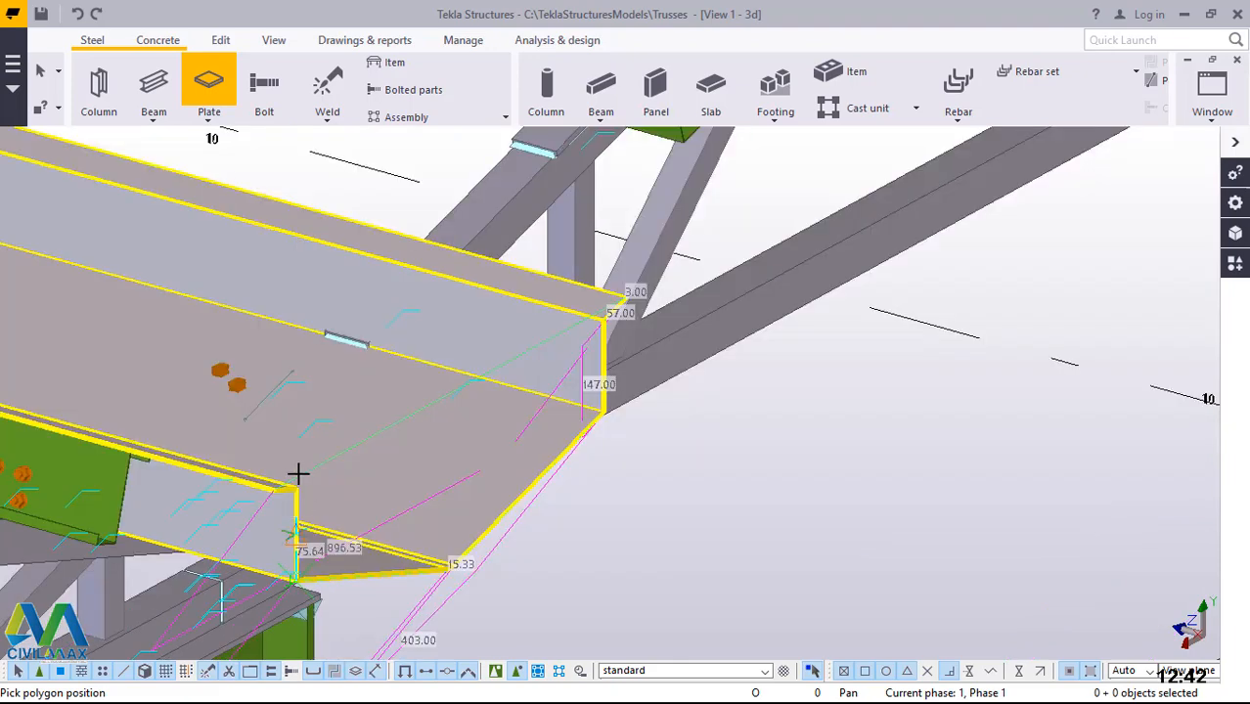
scroll(271, 518, up, 5)
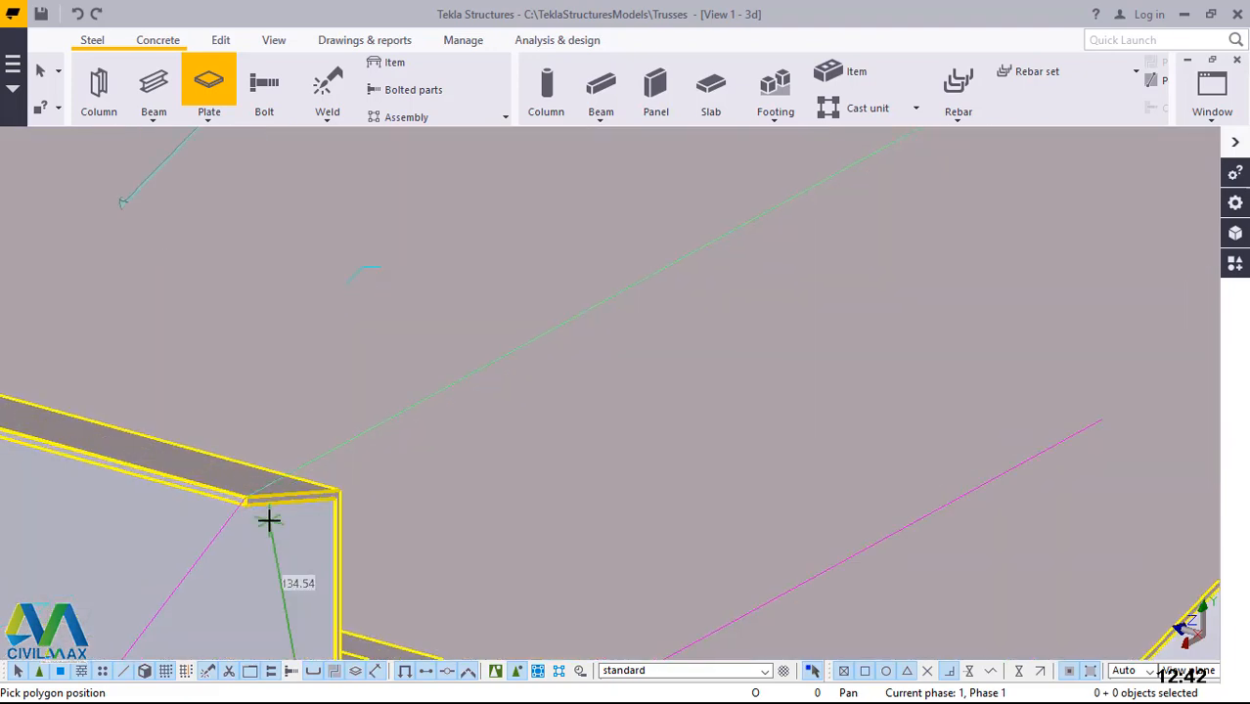
scroll(520, 447, up, 2)
scroll(547, 435, up, 2)
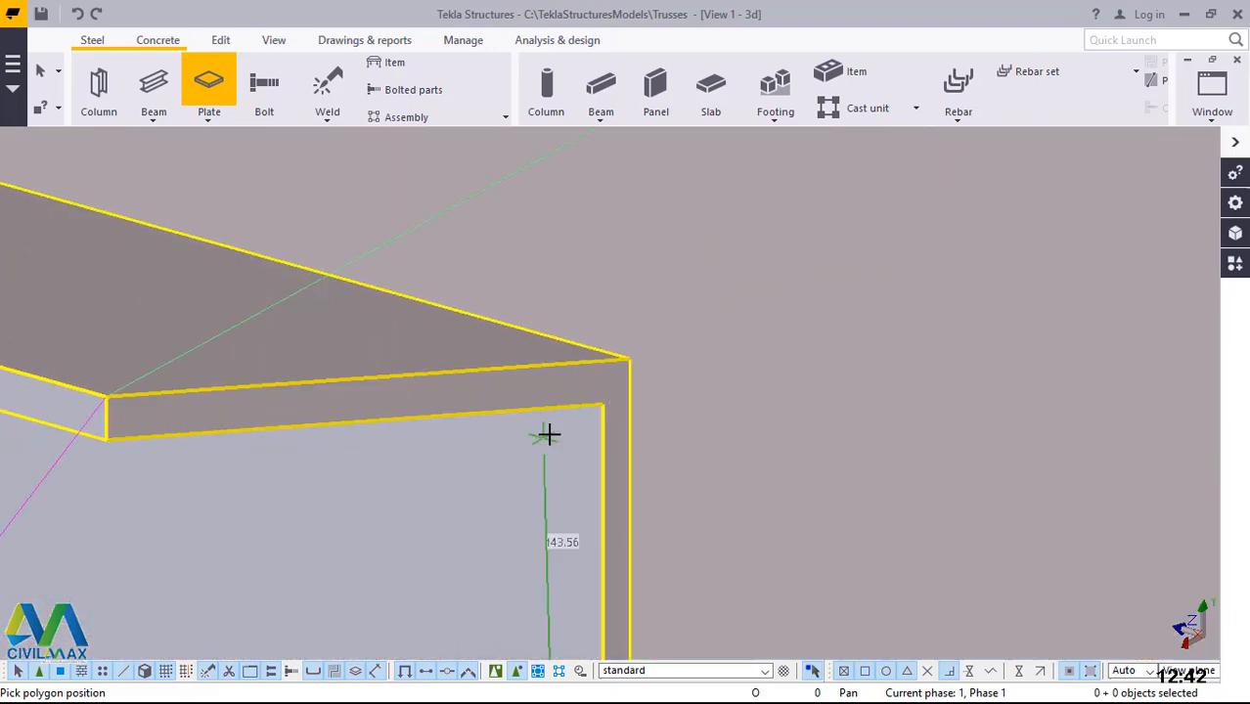
click(602, 405)
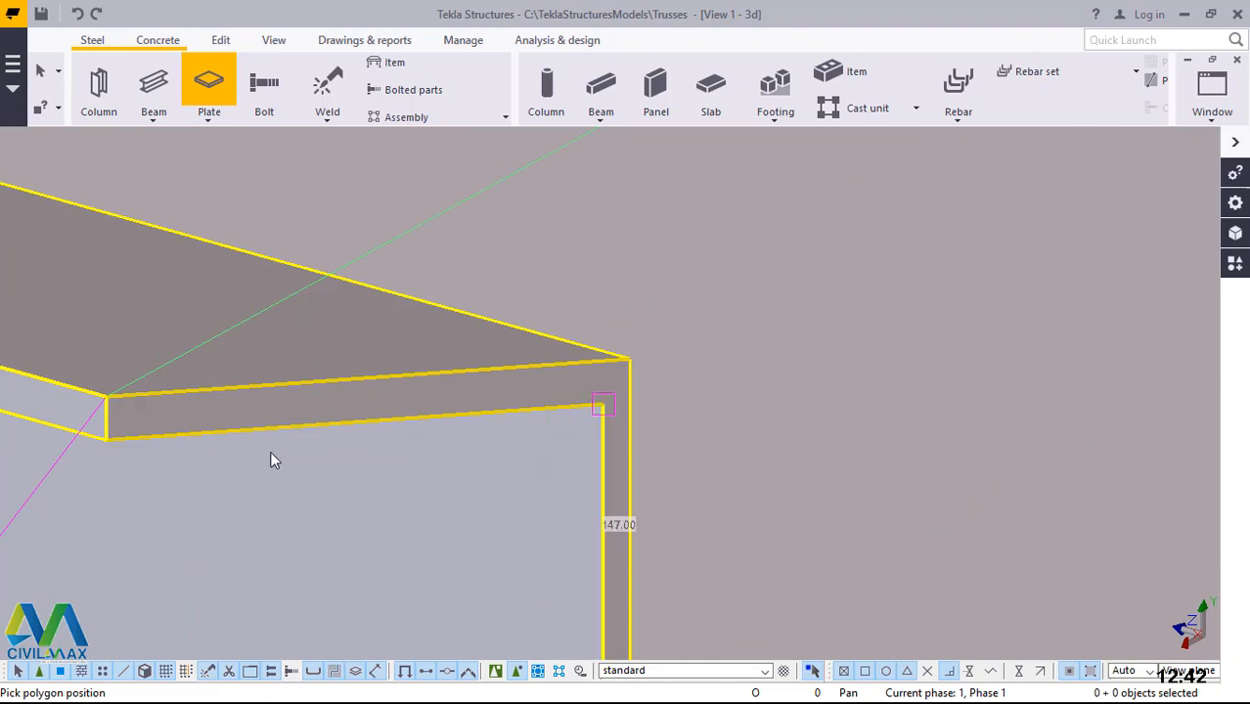
Trace the outline 57 mm along the near flange's underside and up its 3 mm edge, and finish the end plate
click(106, 440)
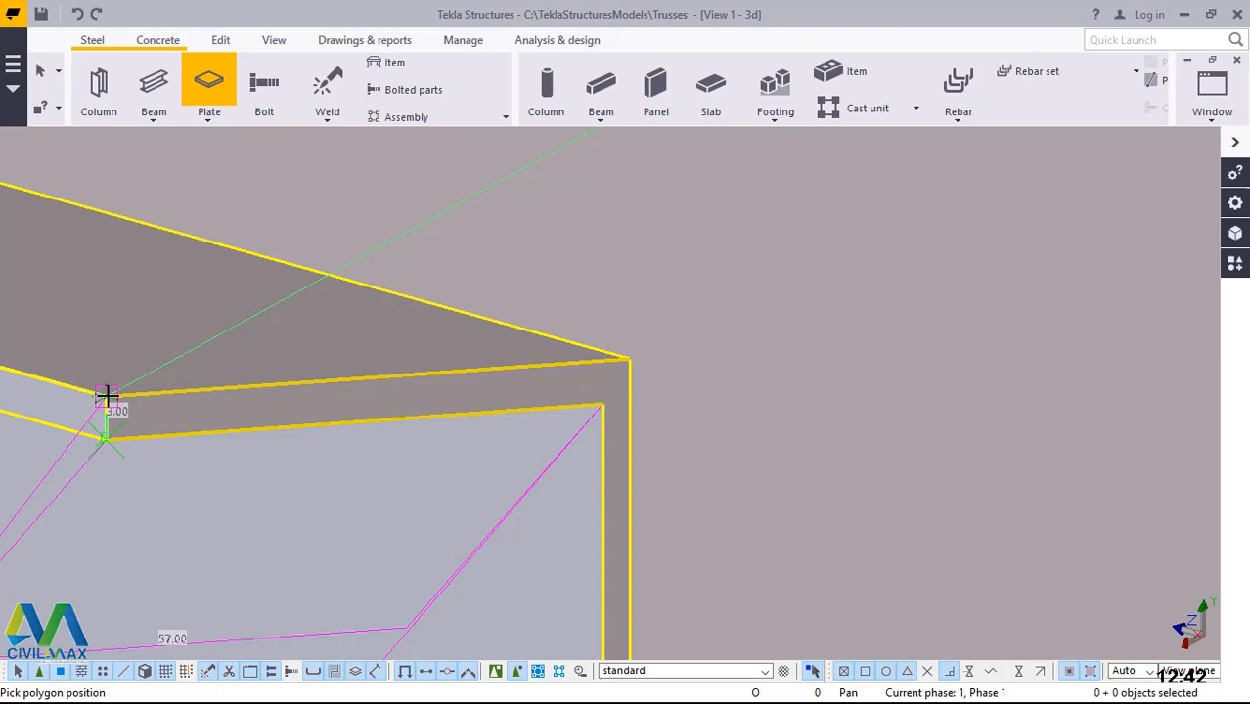
click(106, 396)
middle_click(107, 396)
right_click(389, 335)
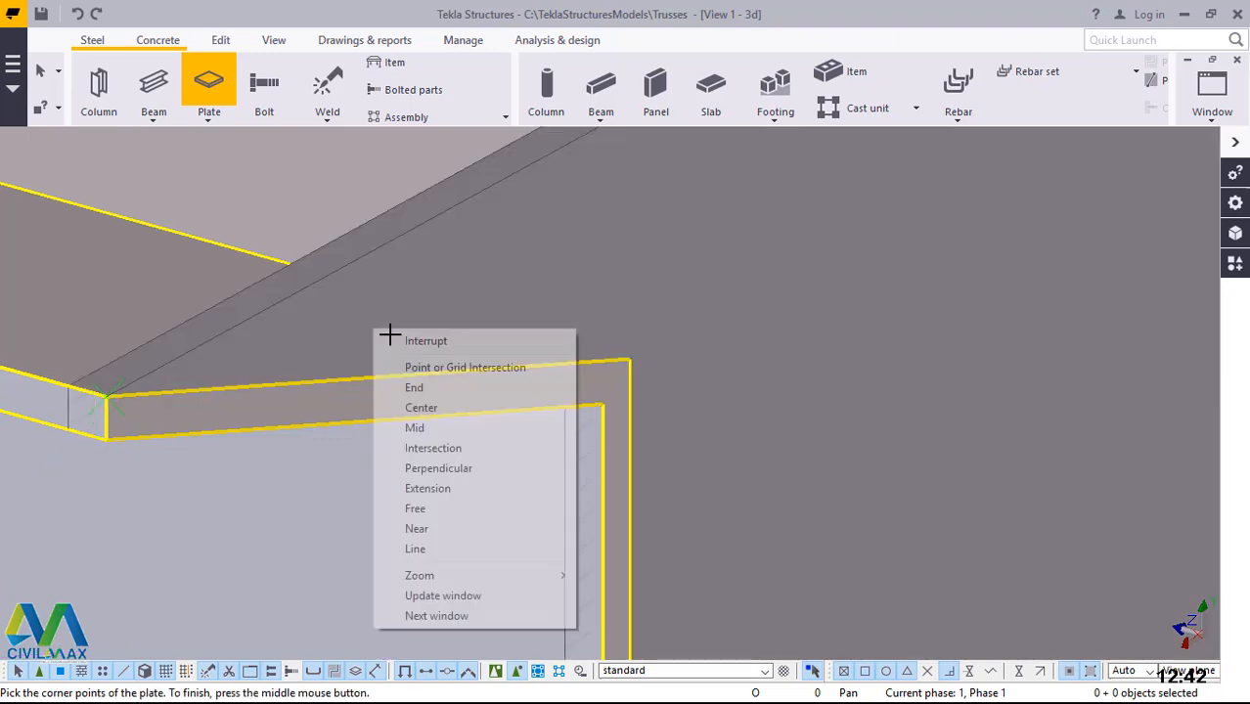
click(421, 340)
Set the end plate's depth position to Behind so that it sits outside the gutter's end
scroll(88, 441, down, 3)
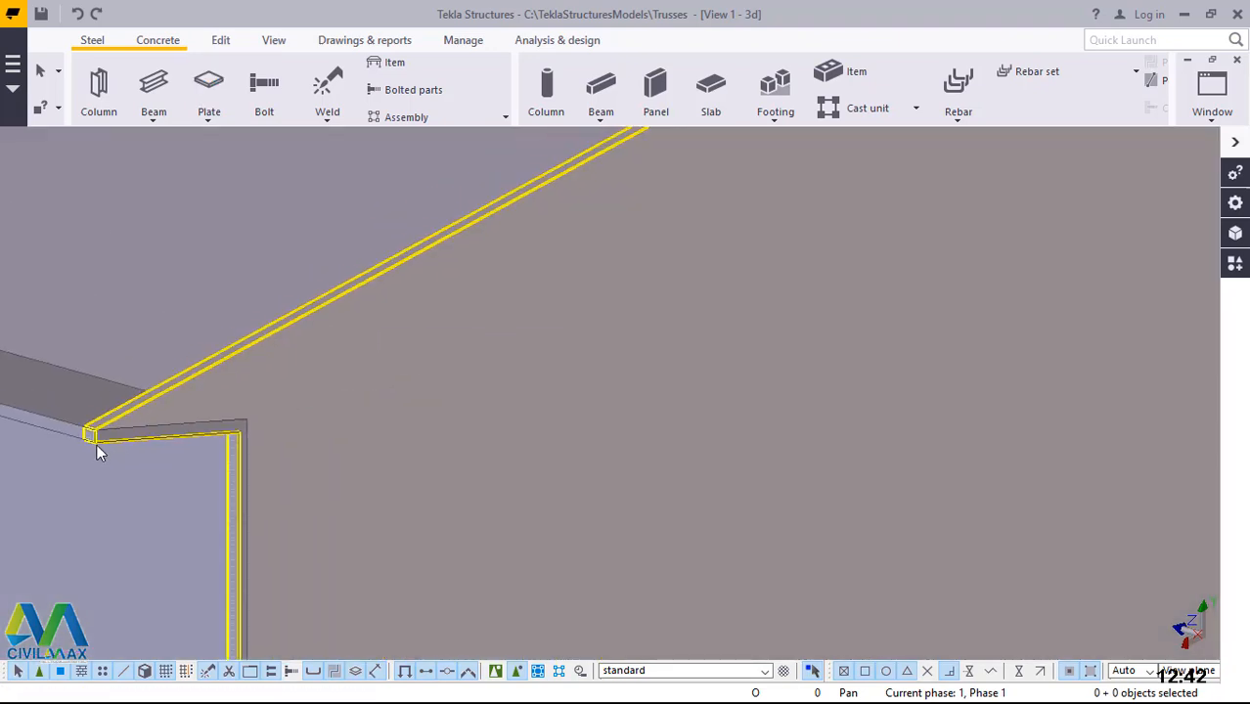
scroll(156, 433, down, 3)
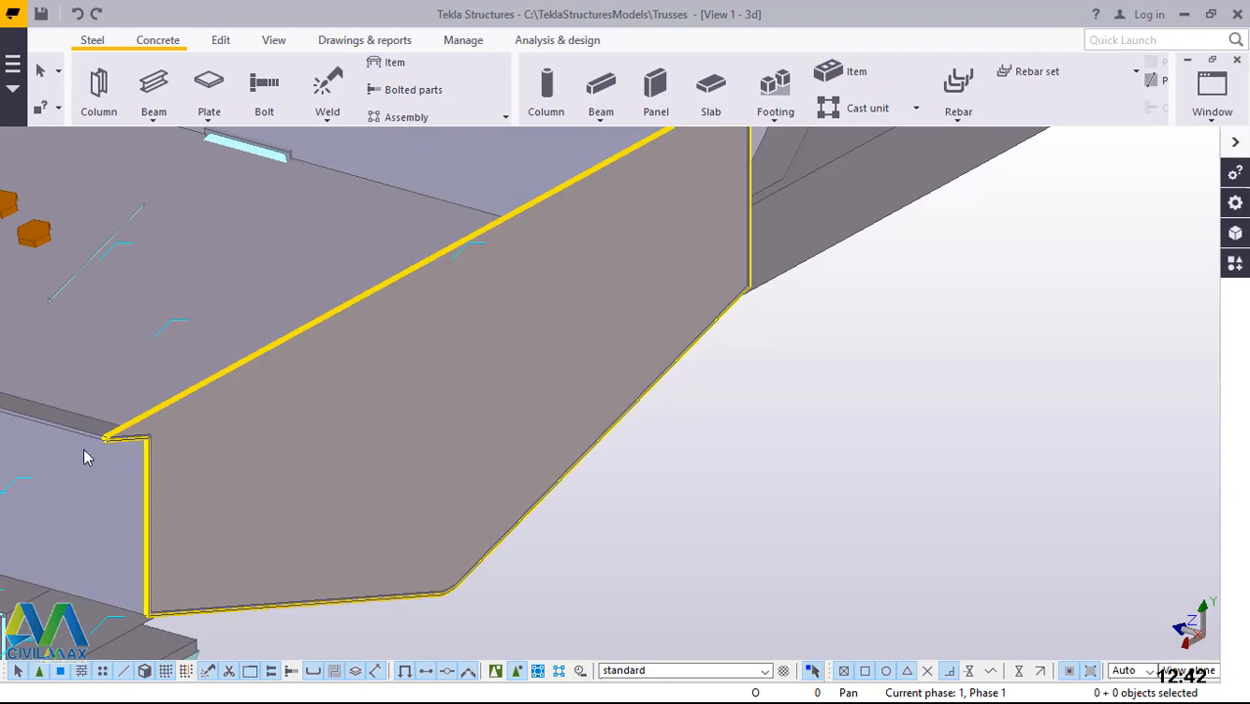
scroll(51, 448, up, 4)
scroll(39, 416, up, 3)
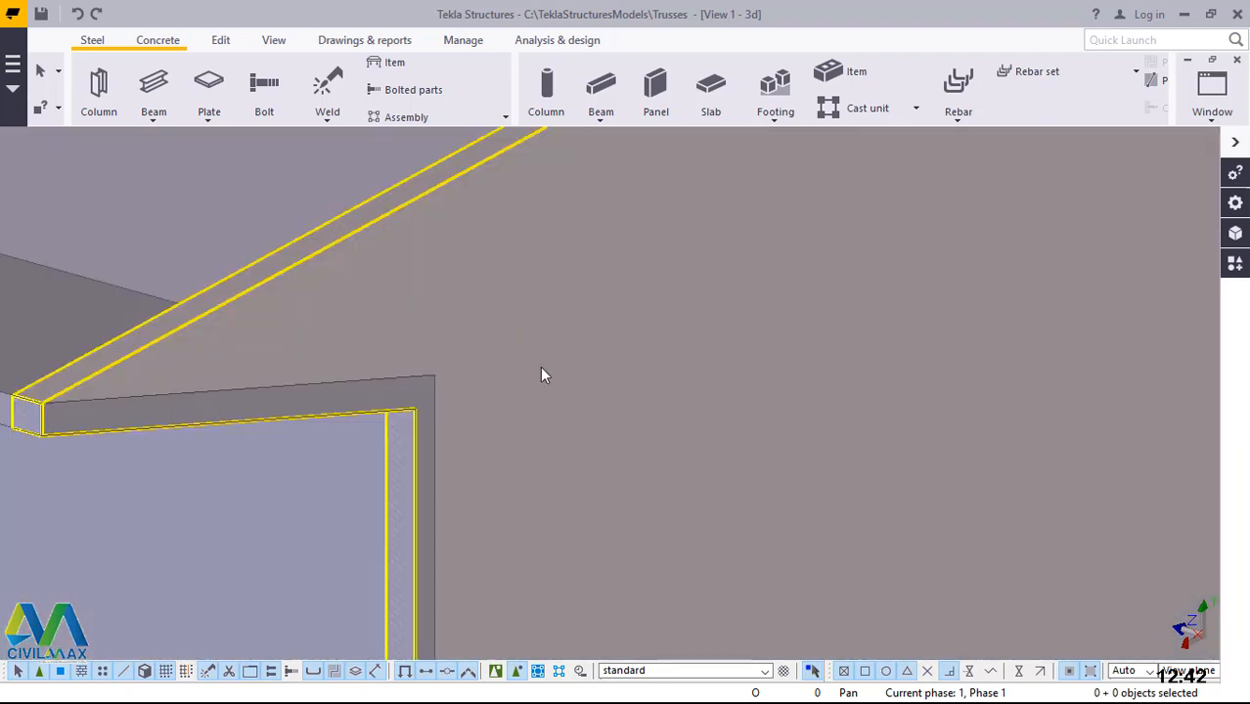
double_click(670, 314)
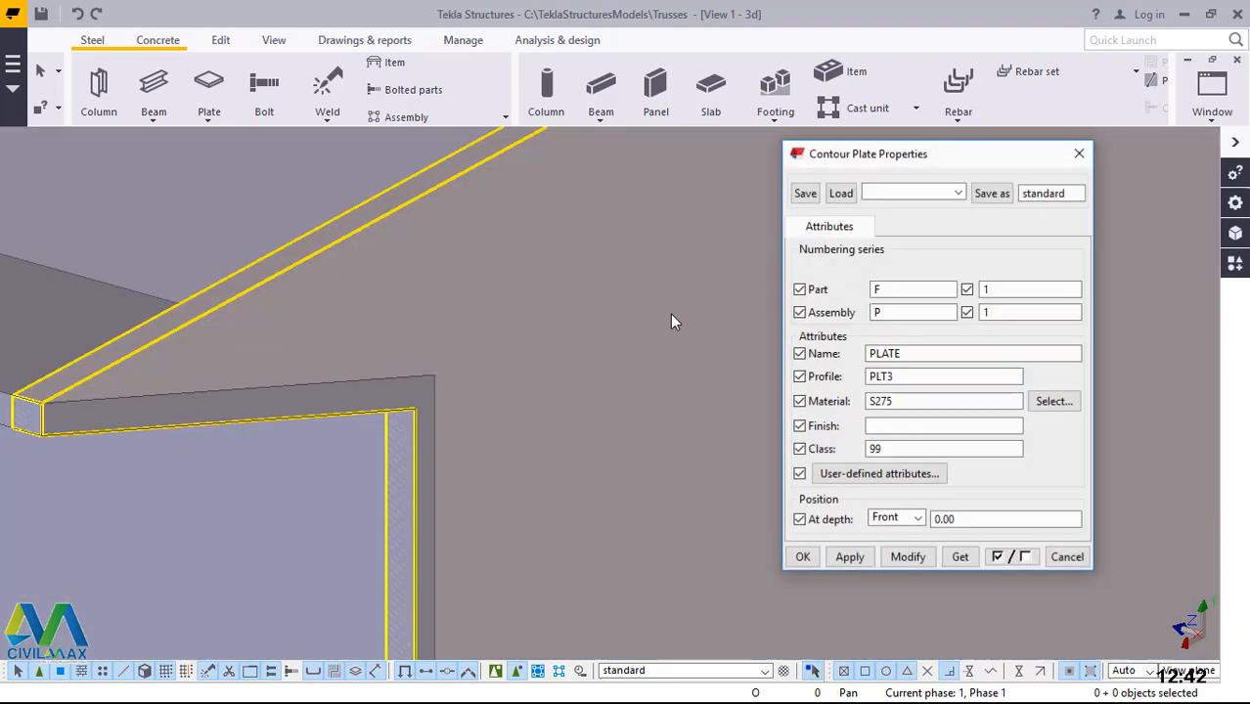
click(918, 519)
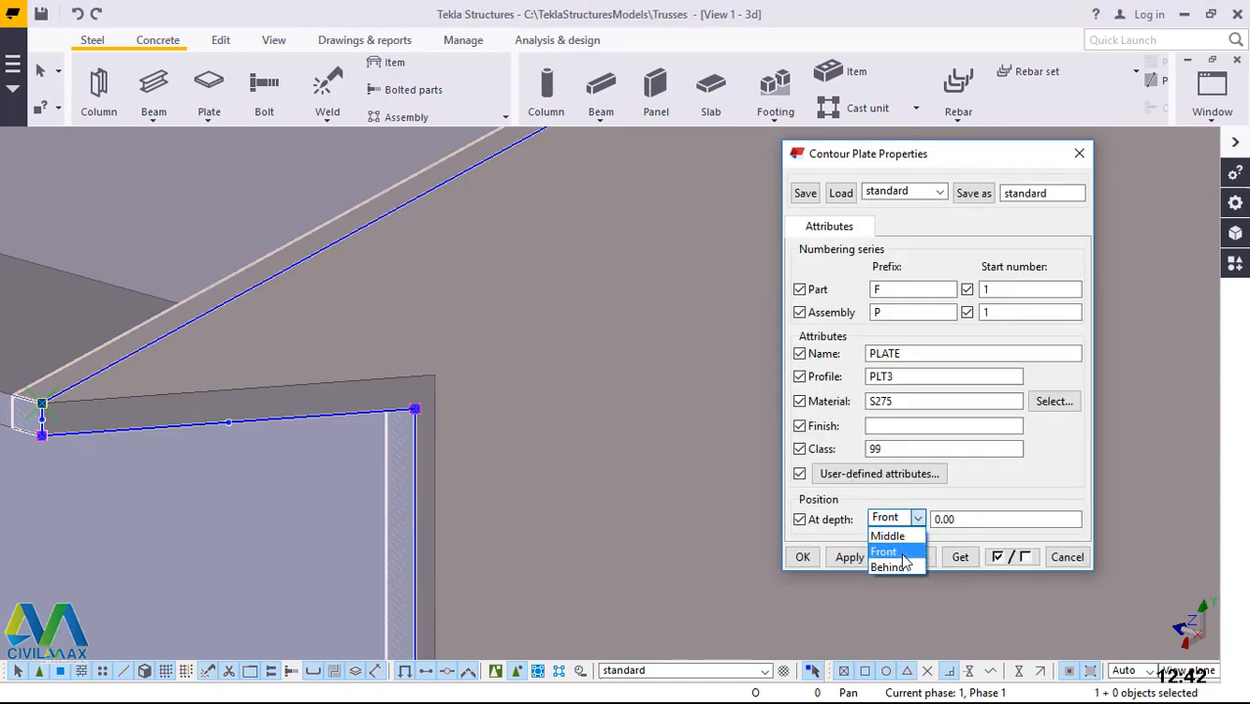
click(905, 559)
click(918, 519)
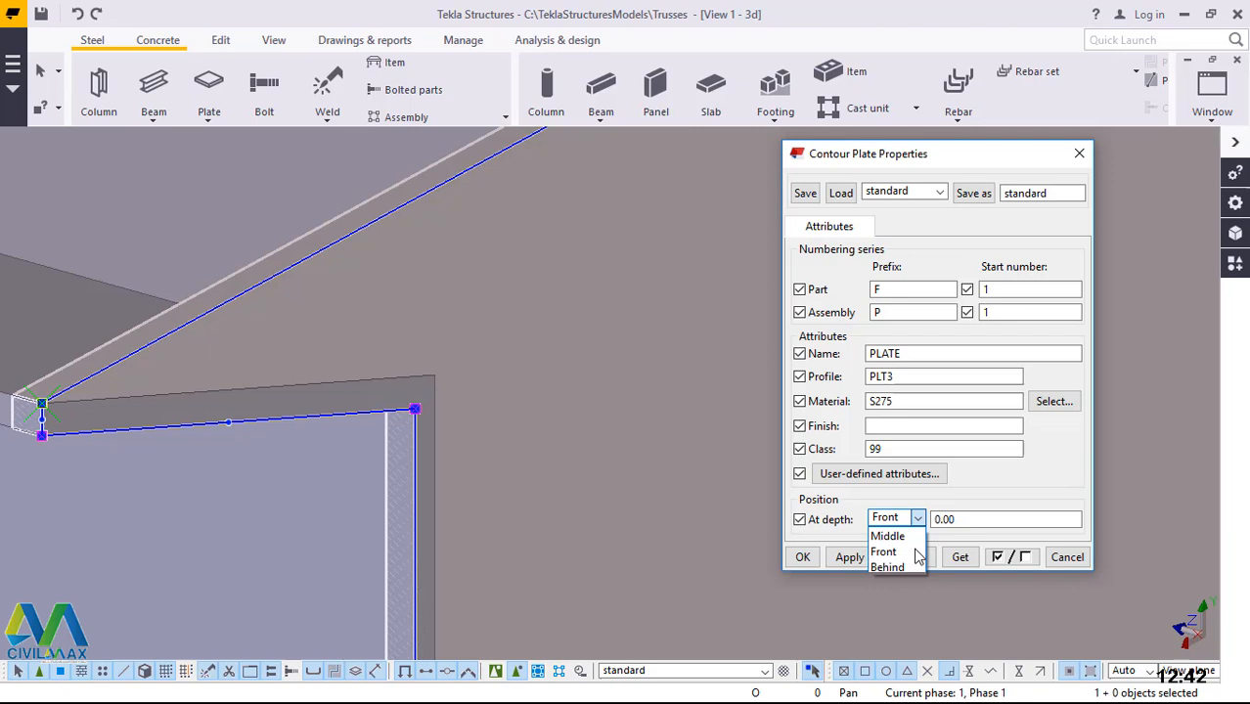
click(888, 567)
click(902, 556)
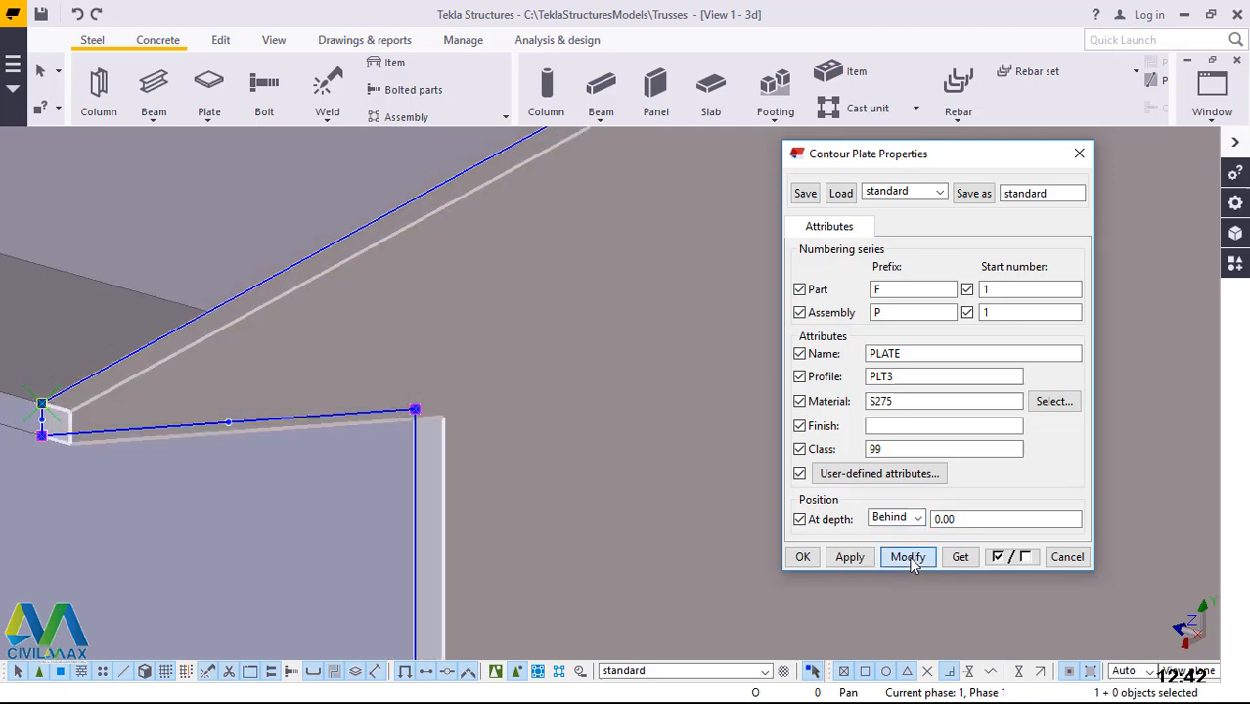
click(790, 557)
Examine the end plate's fit on the gutter and the gutter's run along the roof valley
scroll(478, 423, down, 6)
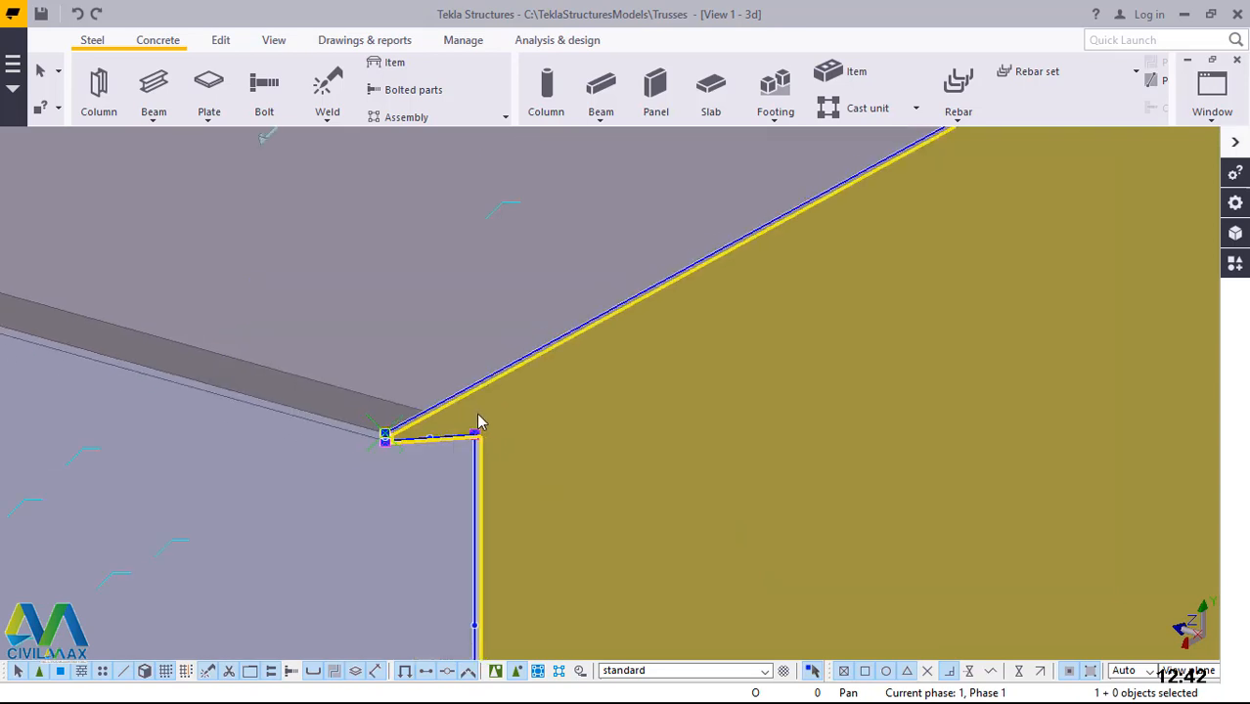
scroll(478, 423, down, 4)
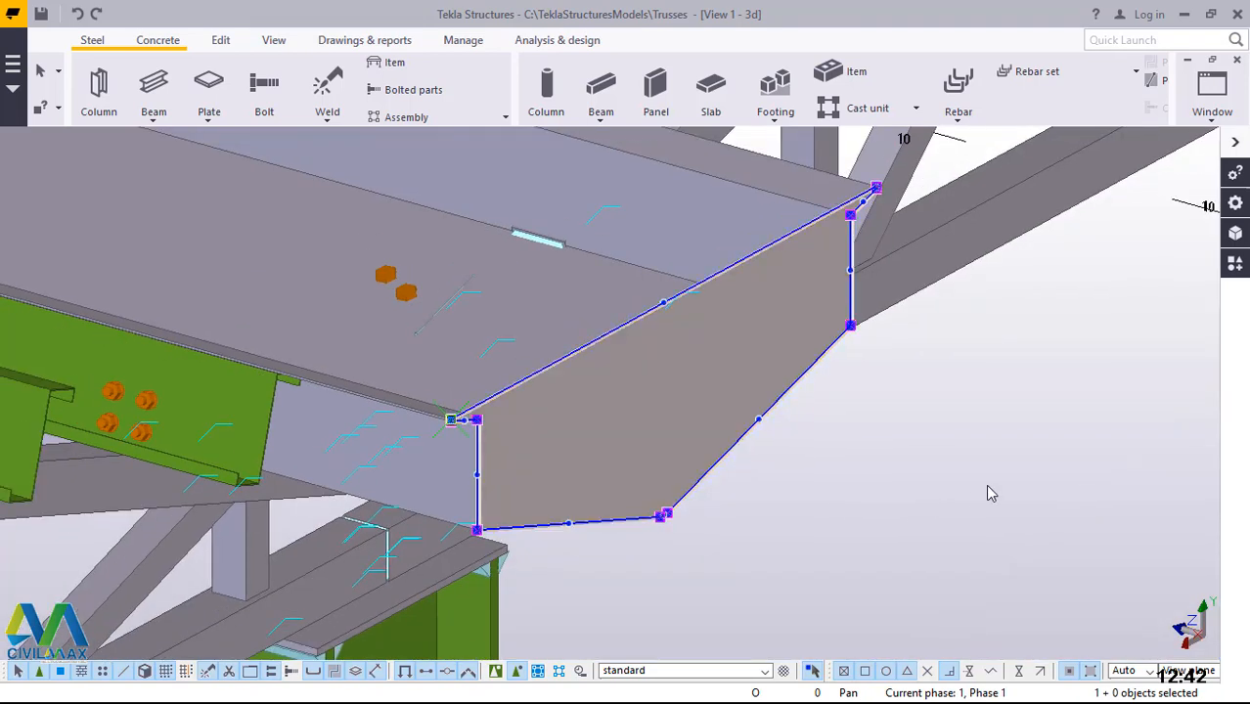
click(989, 494)
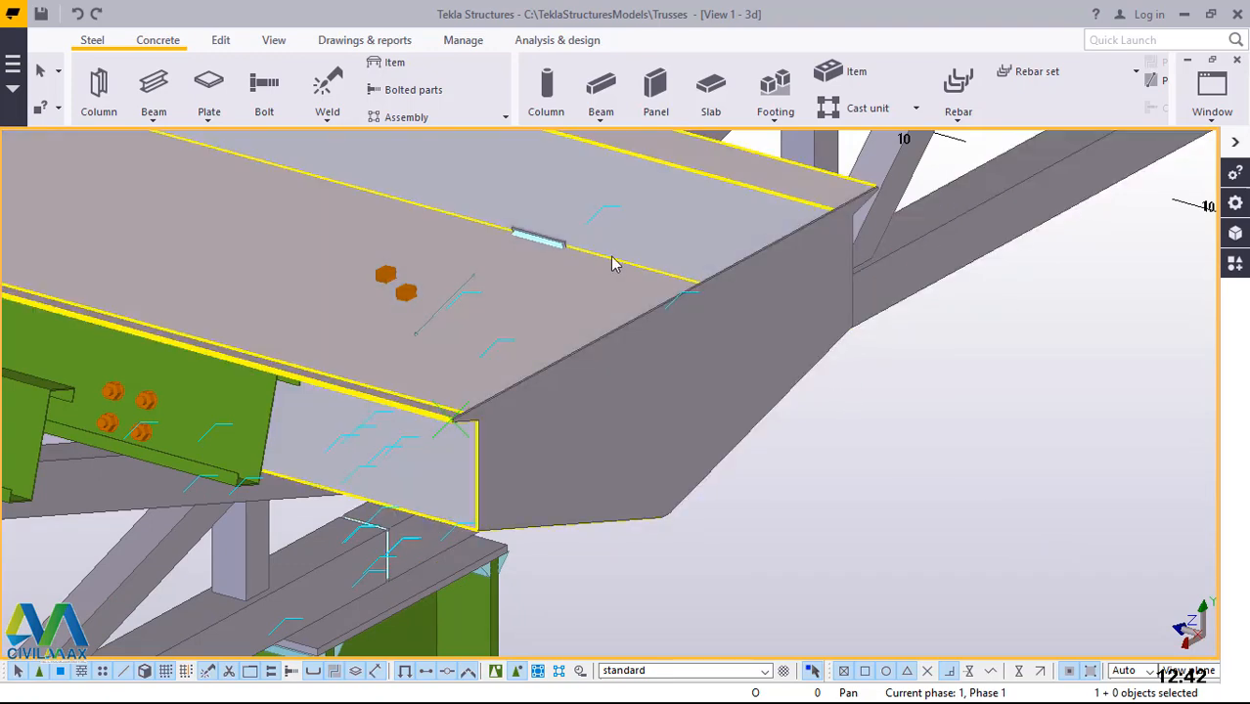
scroll(845, 578, down, 3)
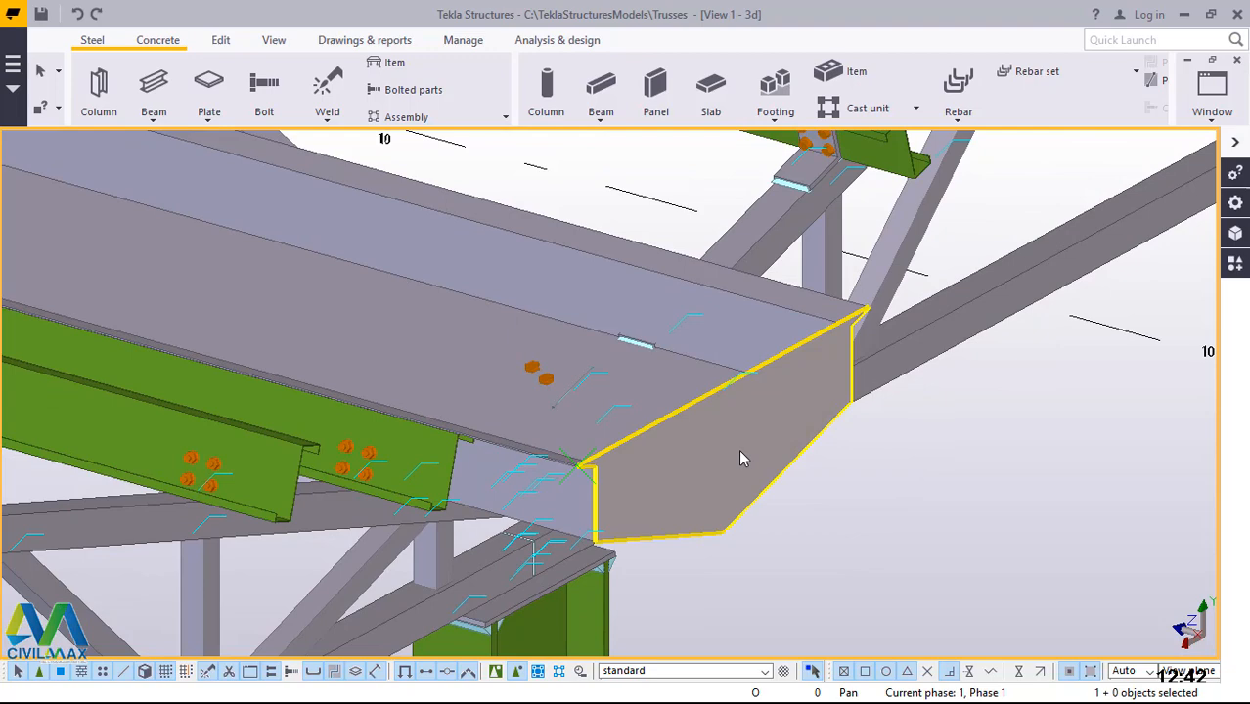
scroll(900, 596, down, 3)
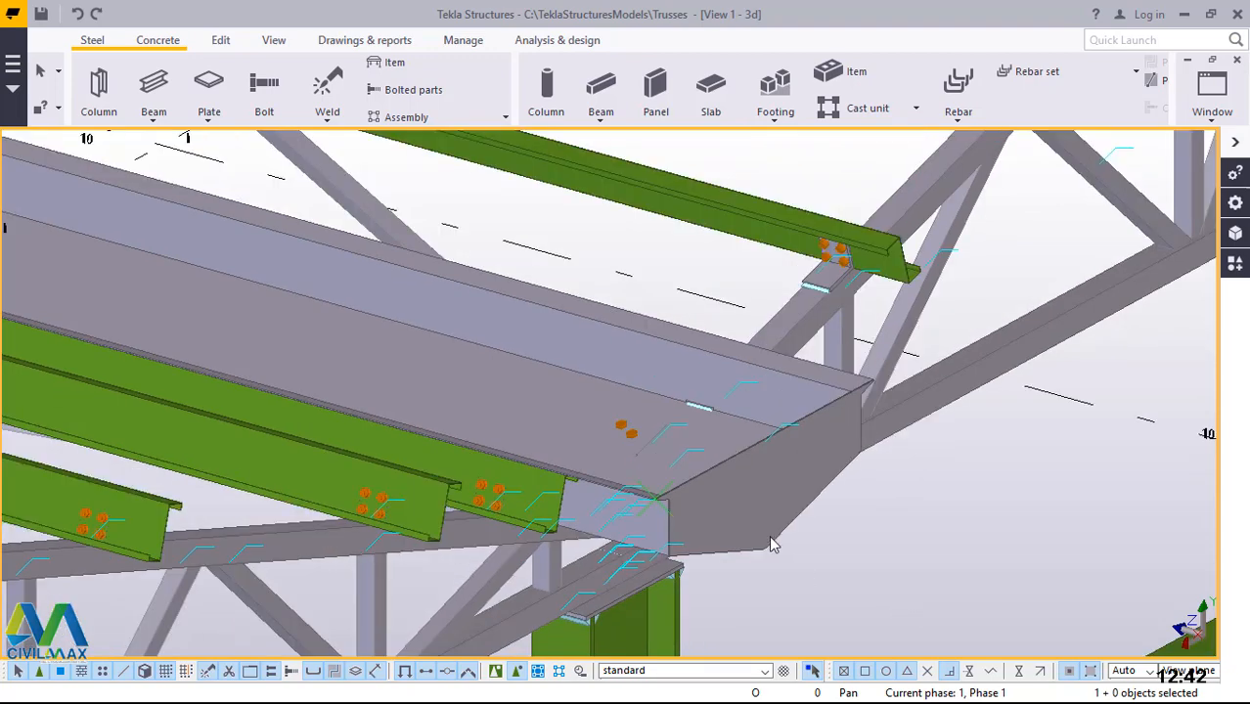
scroll(885, 559, down, 3)
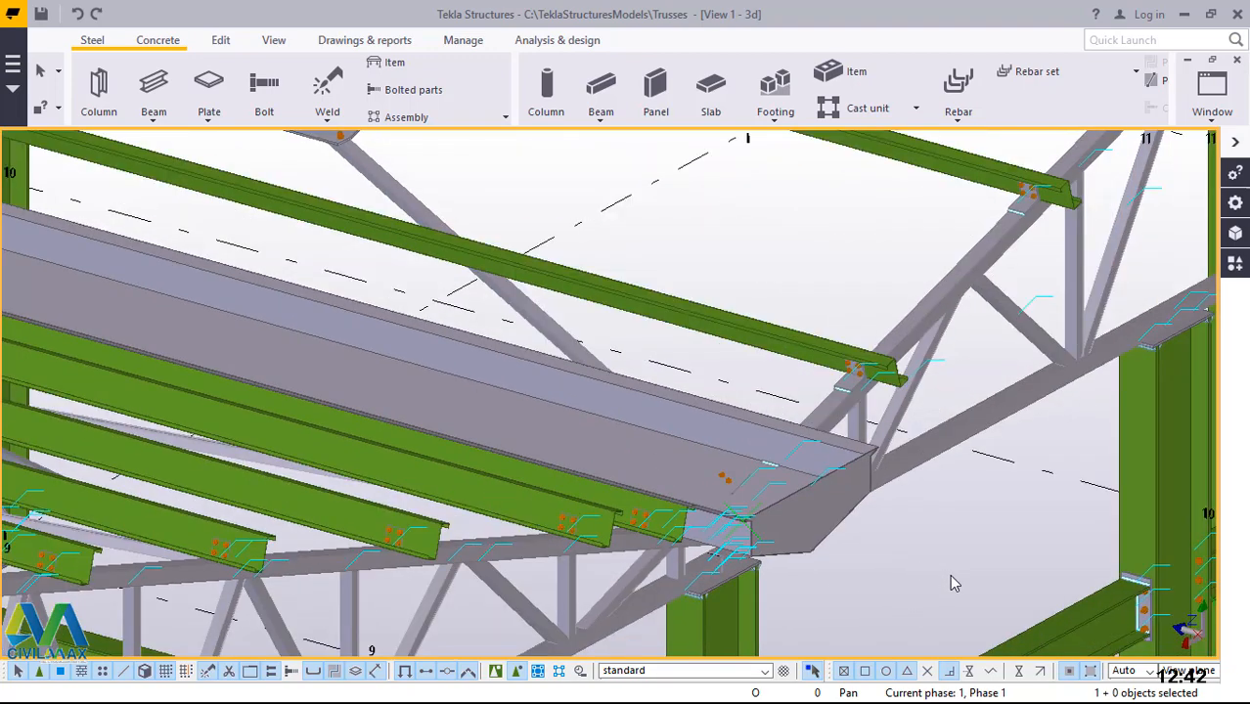
scroll(949, 575, down, 3)
scroll(957, 583, down, 5)
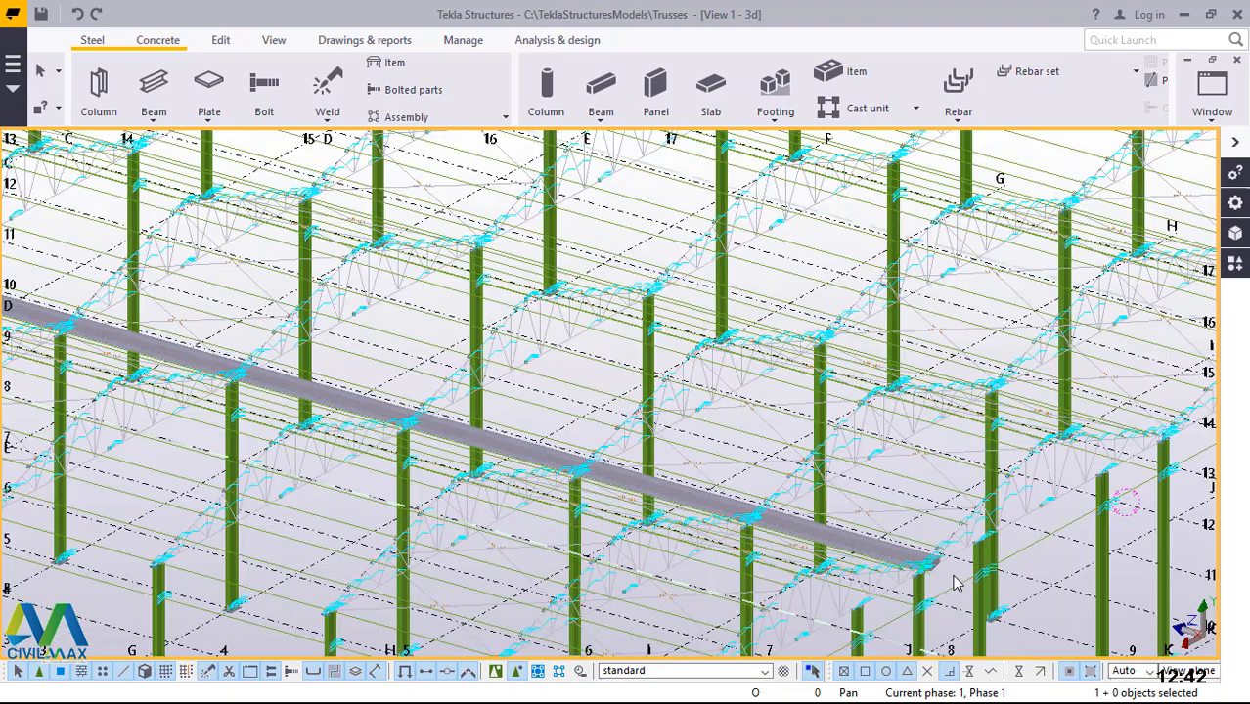
scroll(956, 584, up, 2)
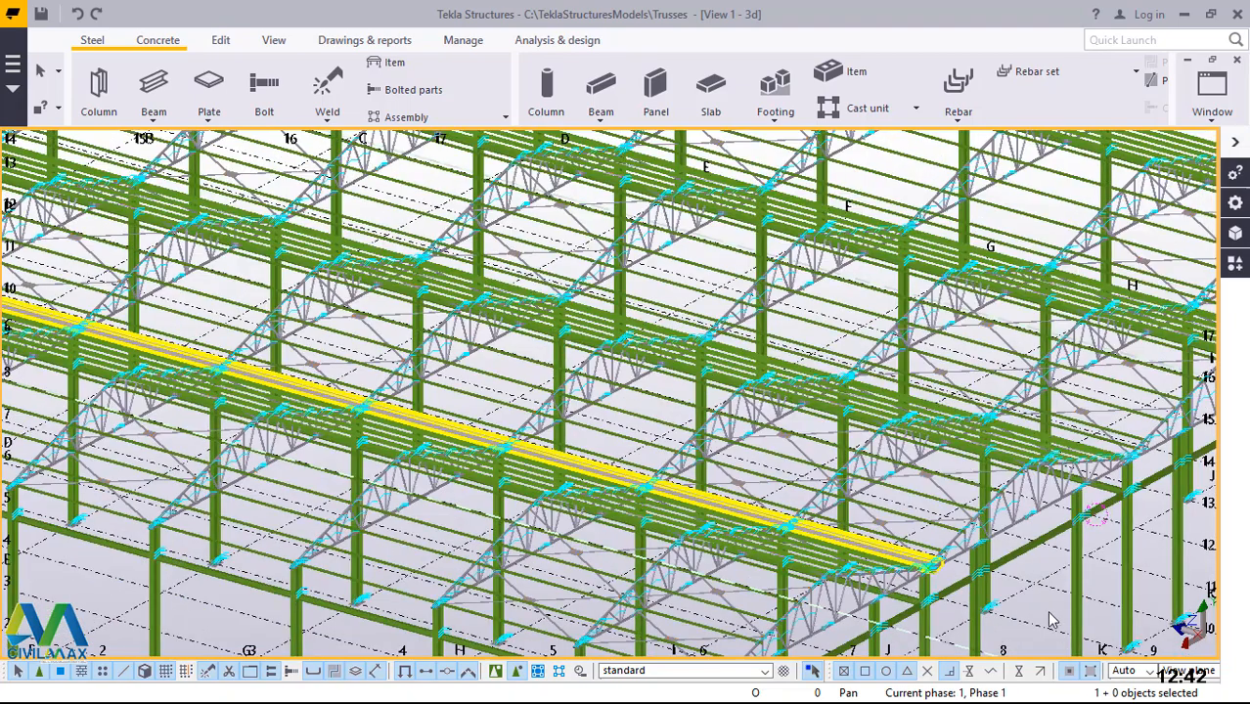
scroll(936, 577, up, 8)
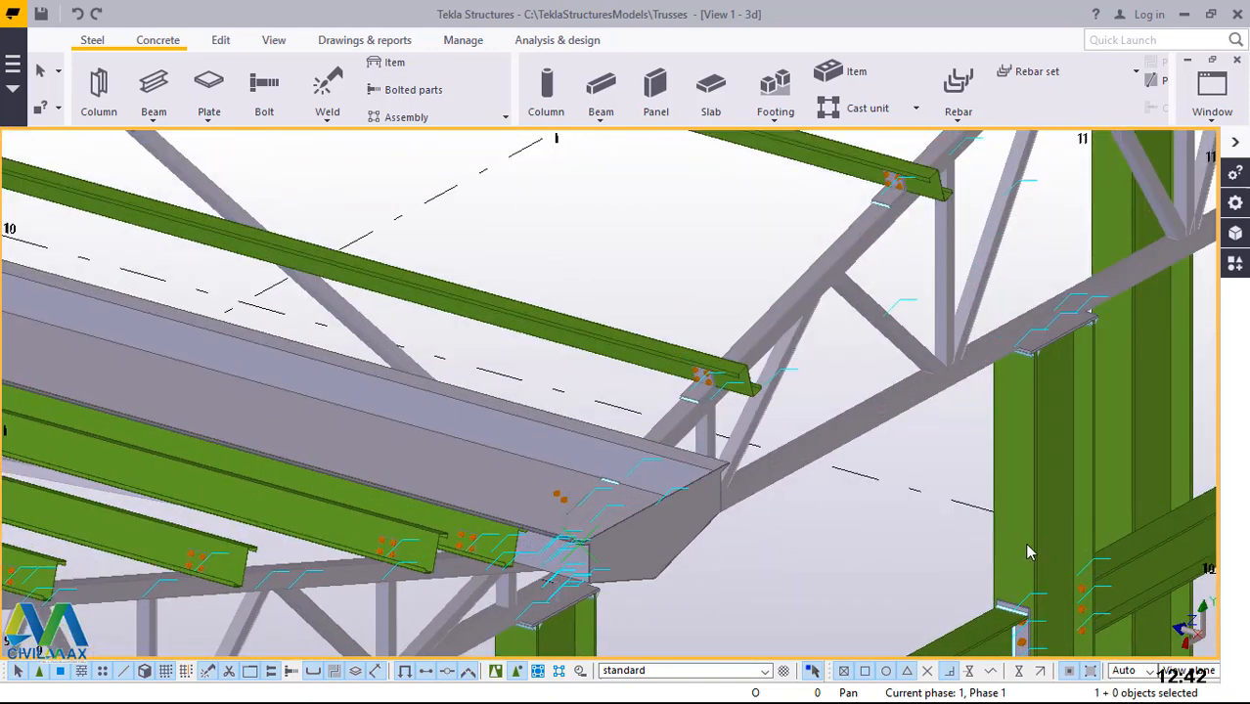
scroll(638, 550, down, 4)
scroll(662, 555, up, 2)
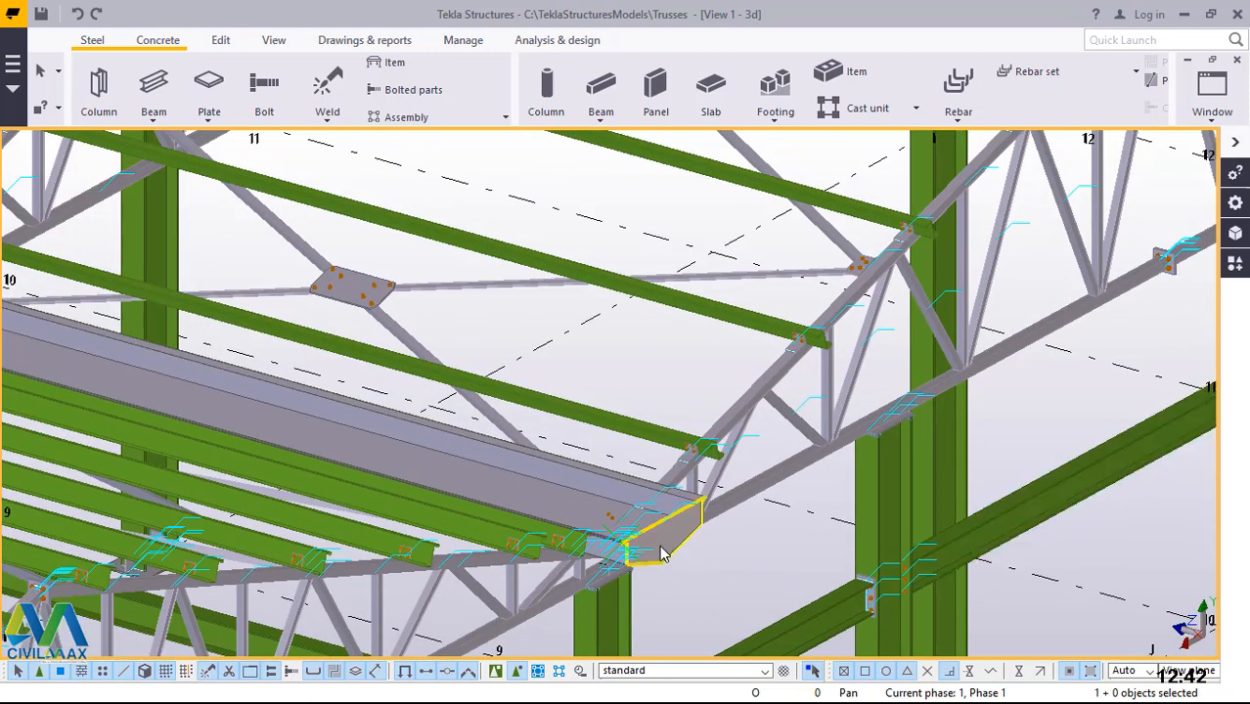
scroll(662, 555, up, 2)
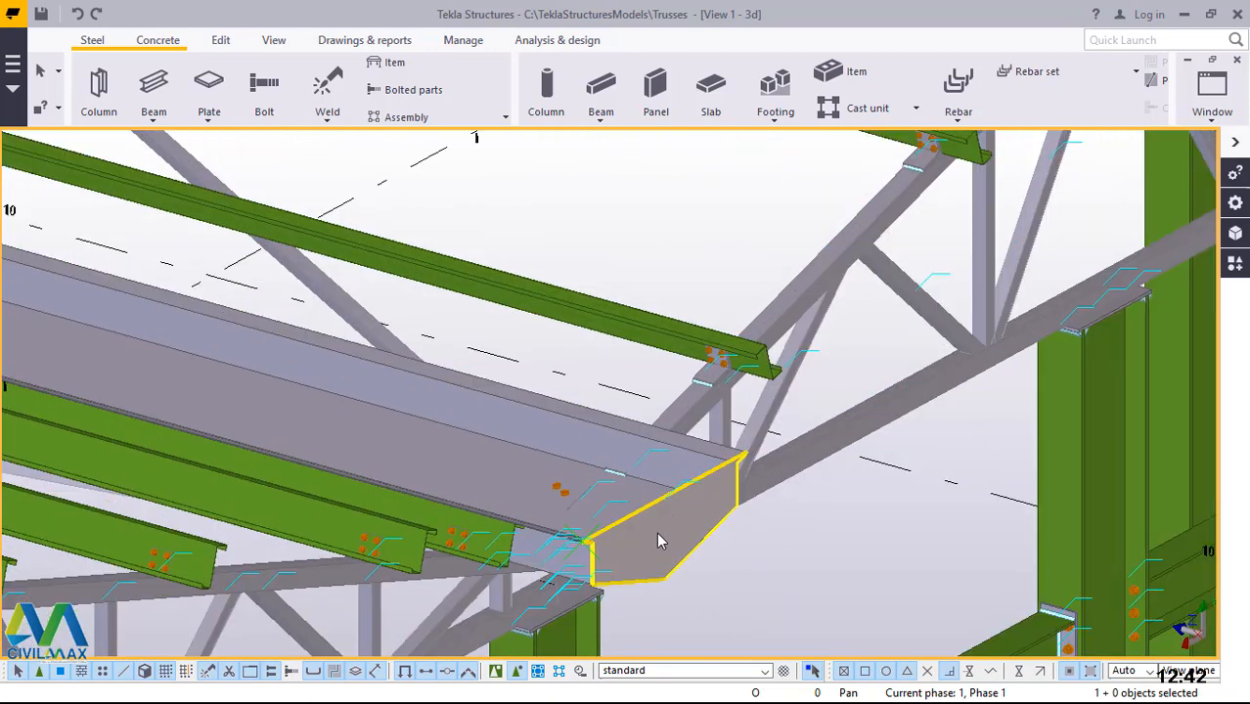
right_click(845, 534)
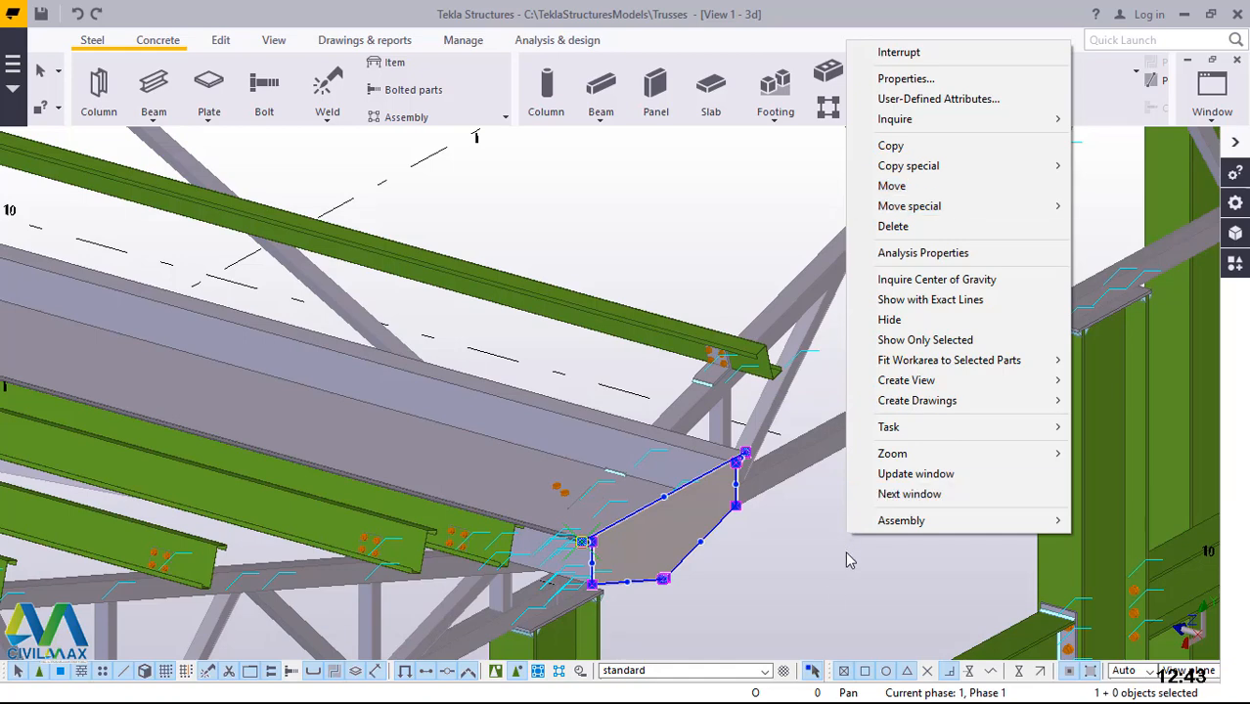
click(829, 586)
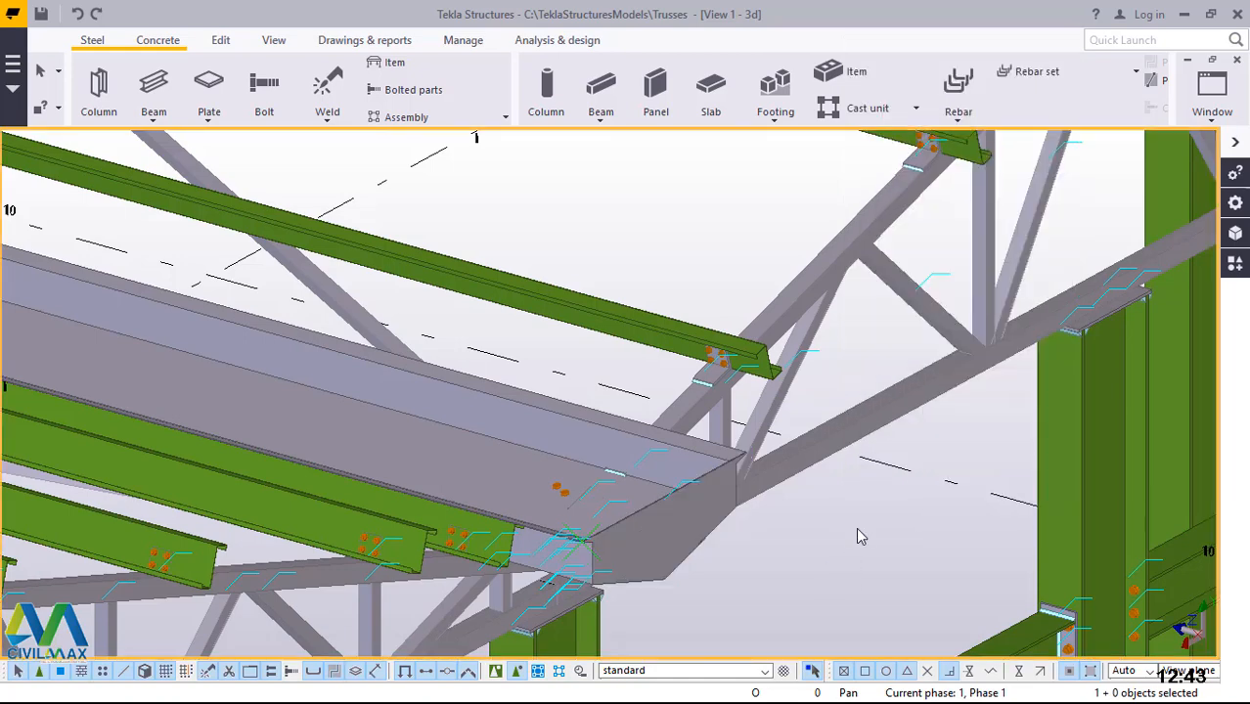
Lengthen the gutter by changing its contour plate profile to PLT61000
double_click(515, 437)
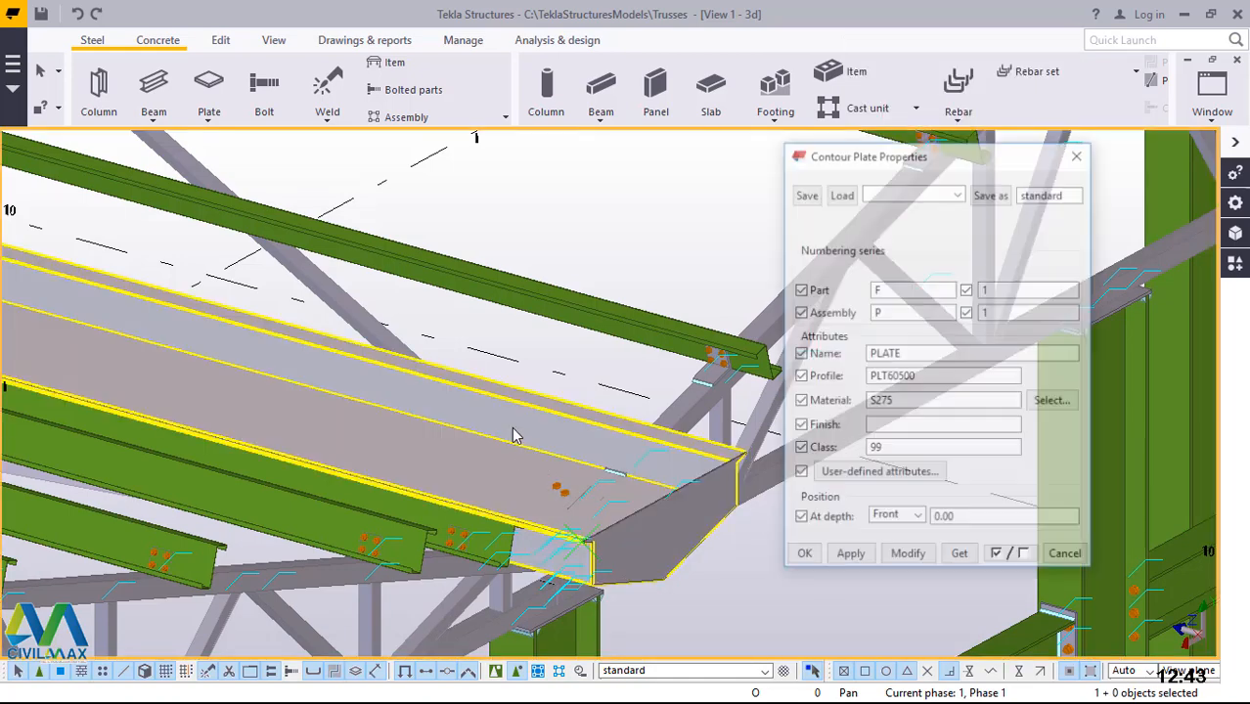
drag(919, 376, 899, 378)
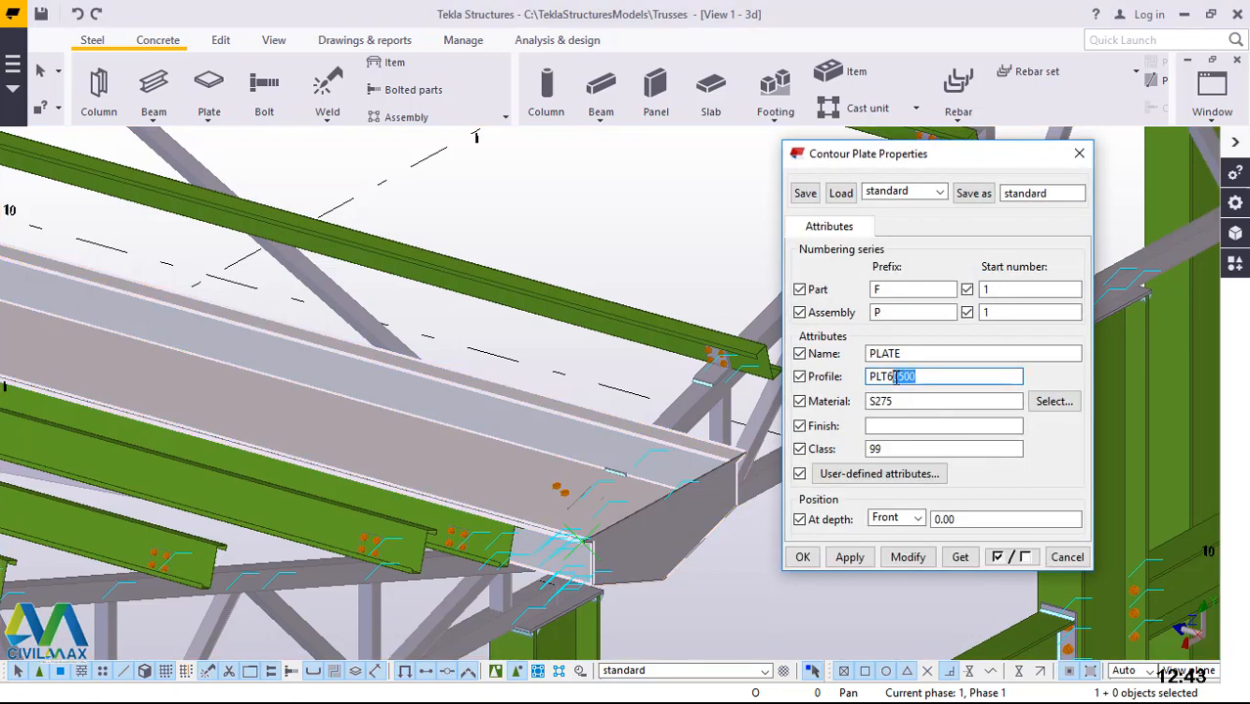
key(BackSpace)
key(BackSpace)
key(BackSpace)
click(911, 557)
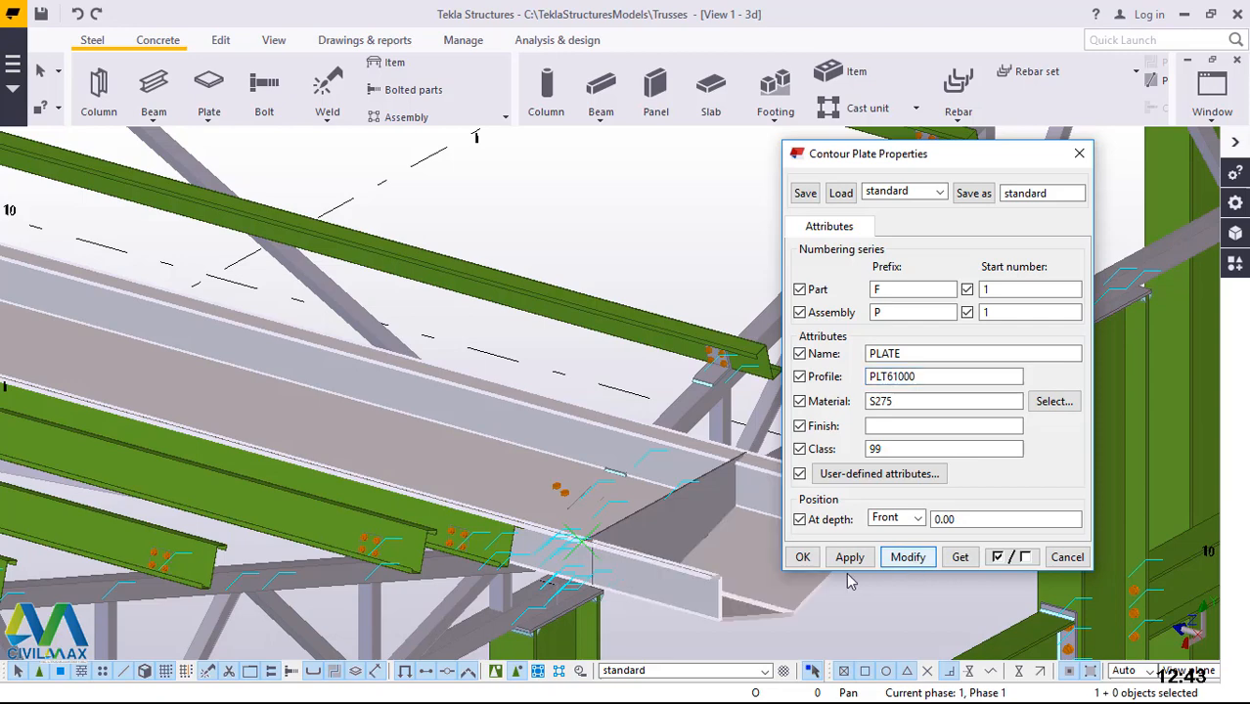
click(802, 557)
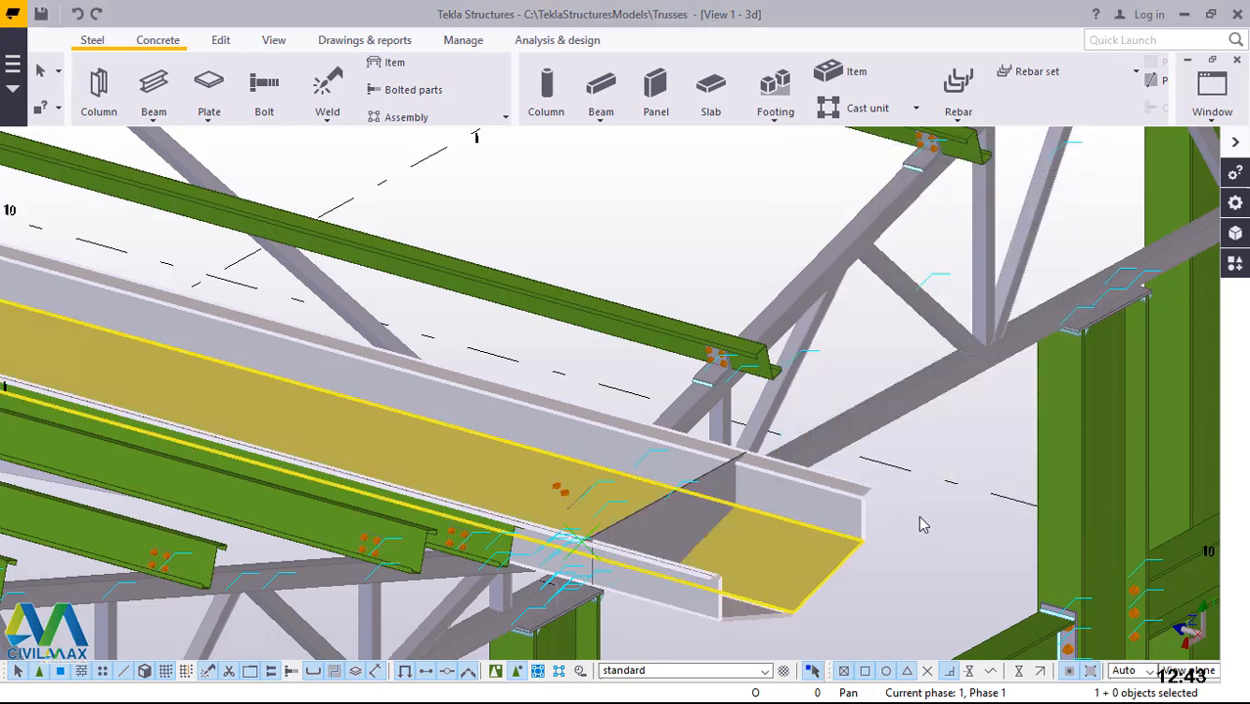
Move the end plate linearly by dX 0, dY 0 and dZ -500 to the gutter's extended end
scroll(740, 500, up, 3)
scroll(697, 508, down, 1)
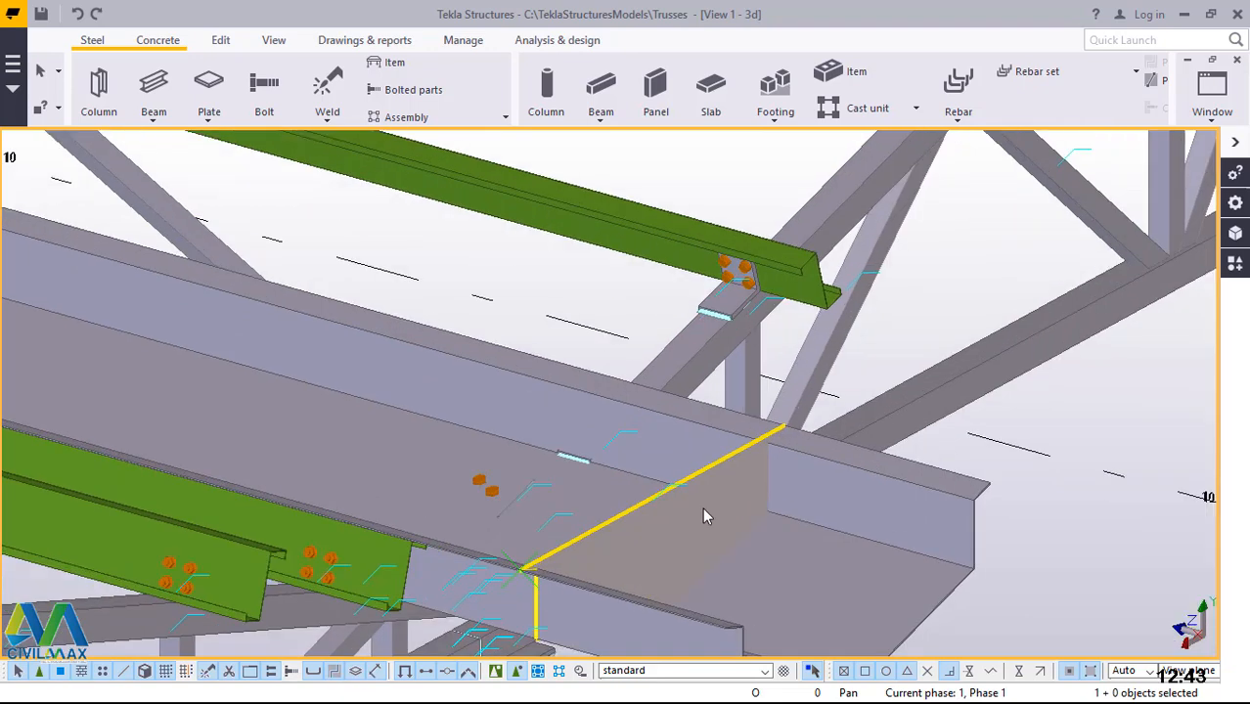
click(702, 506)
right_click(703, 507)
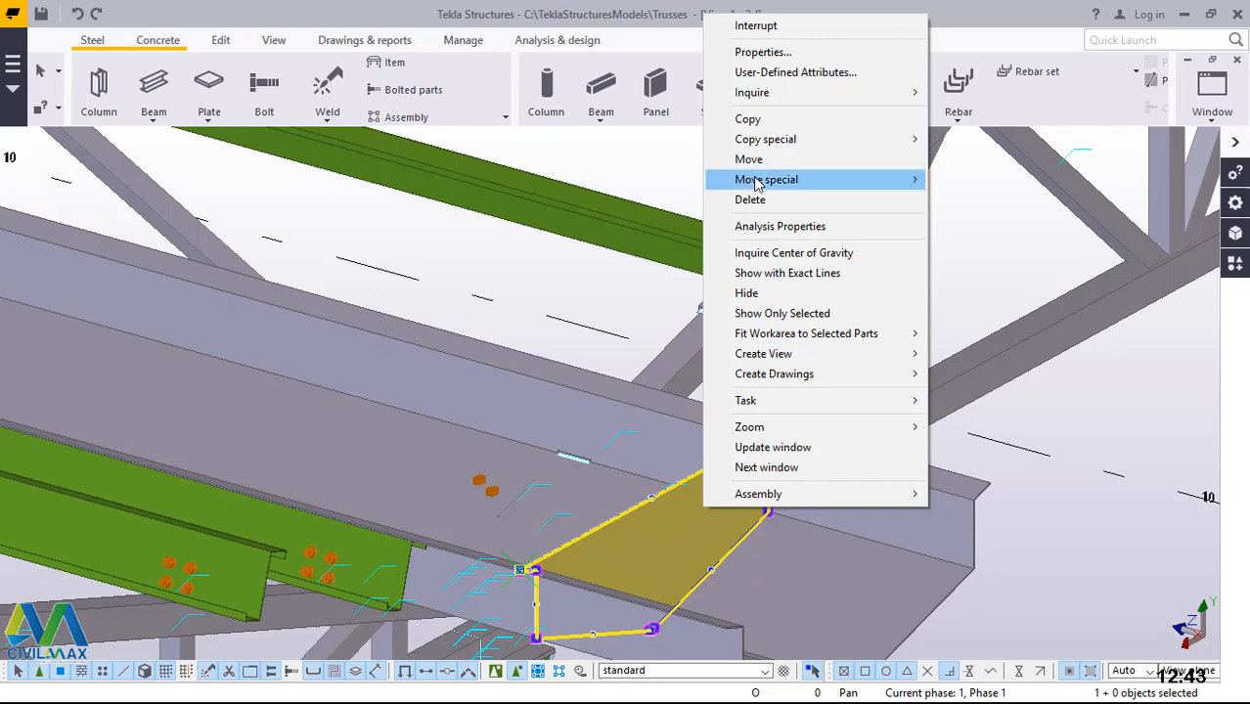
mouse_move(756, 185)
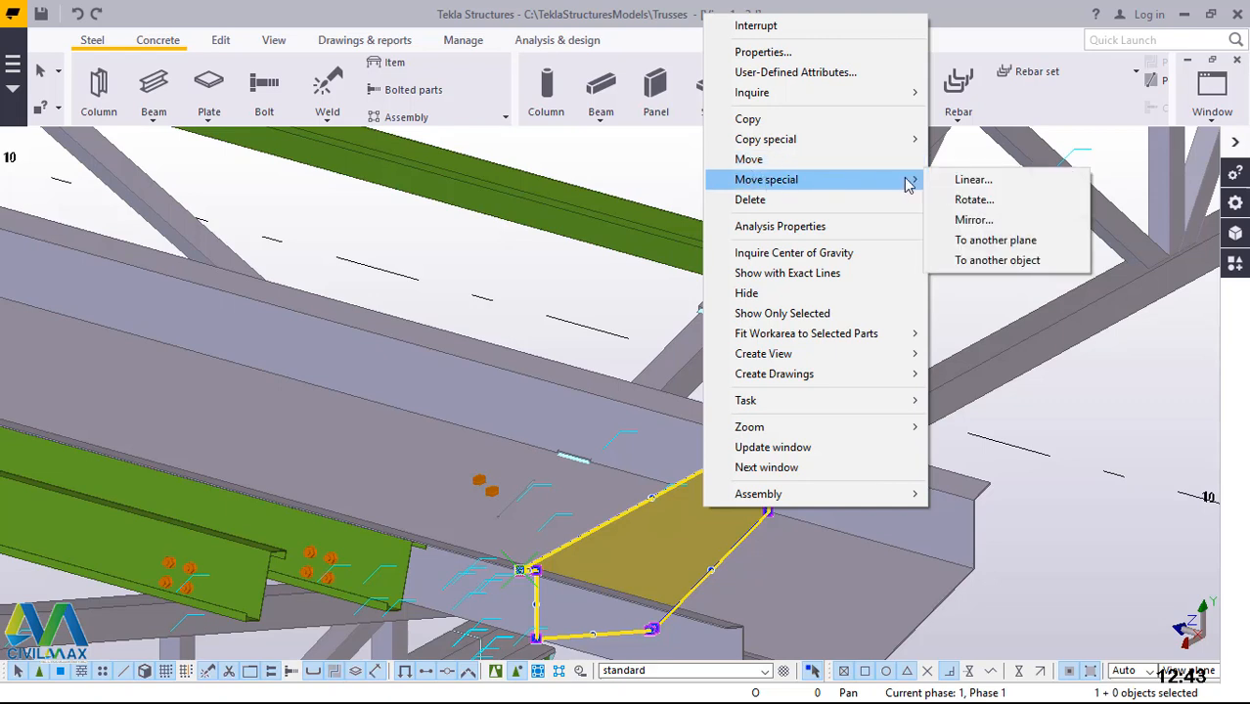
click(956, 184)
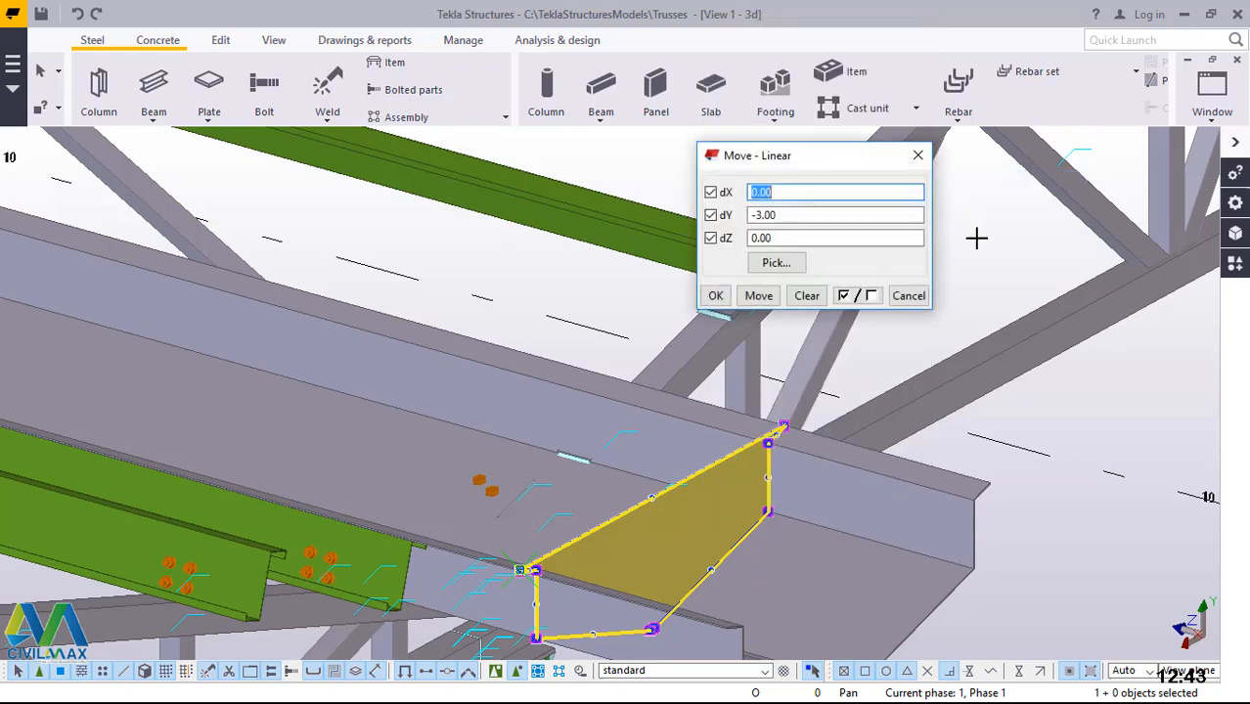
click(788, 214)
key(ctrl+a)
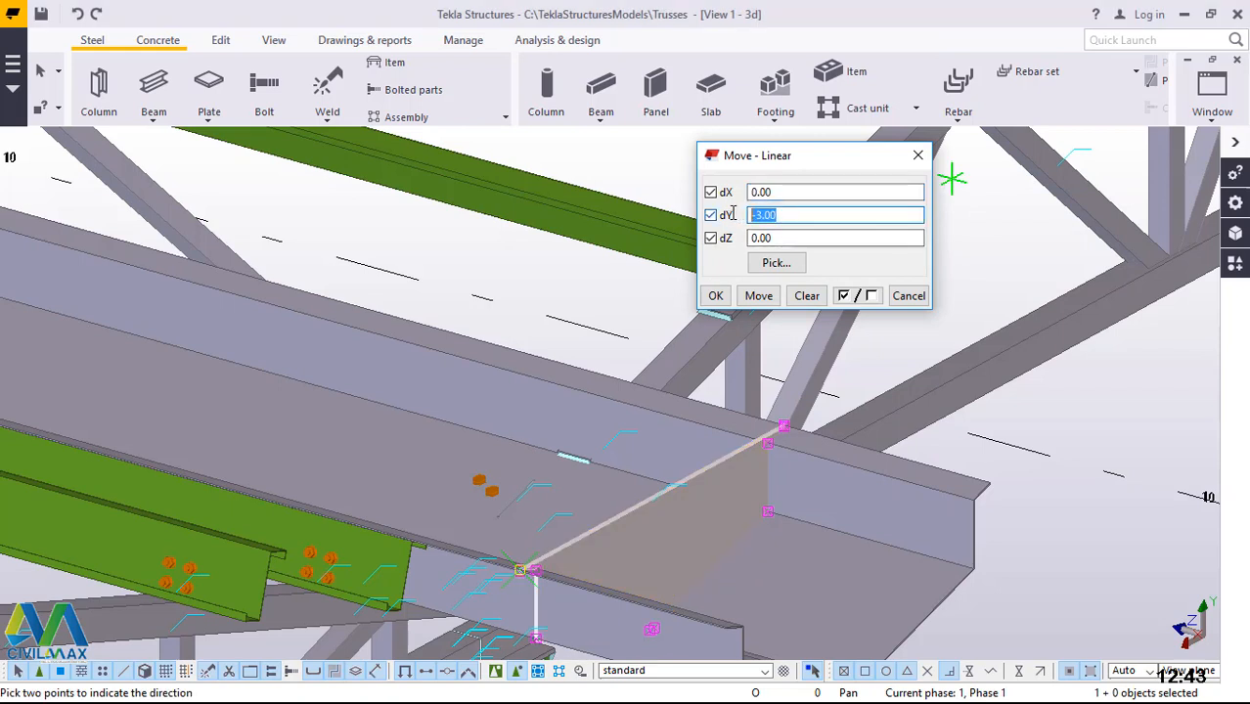
text(0)
click(789, 239)
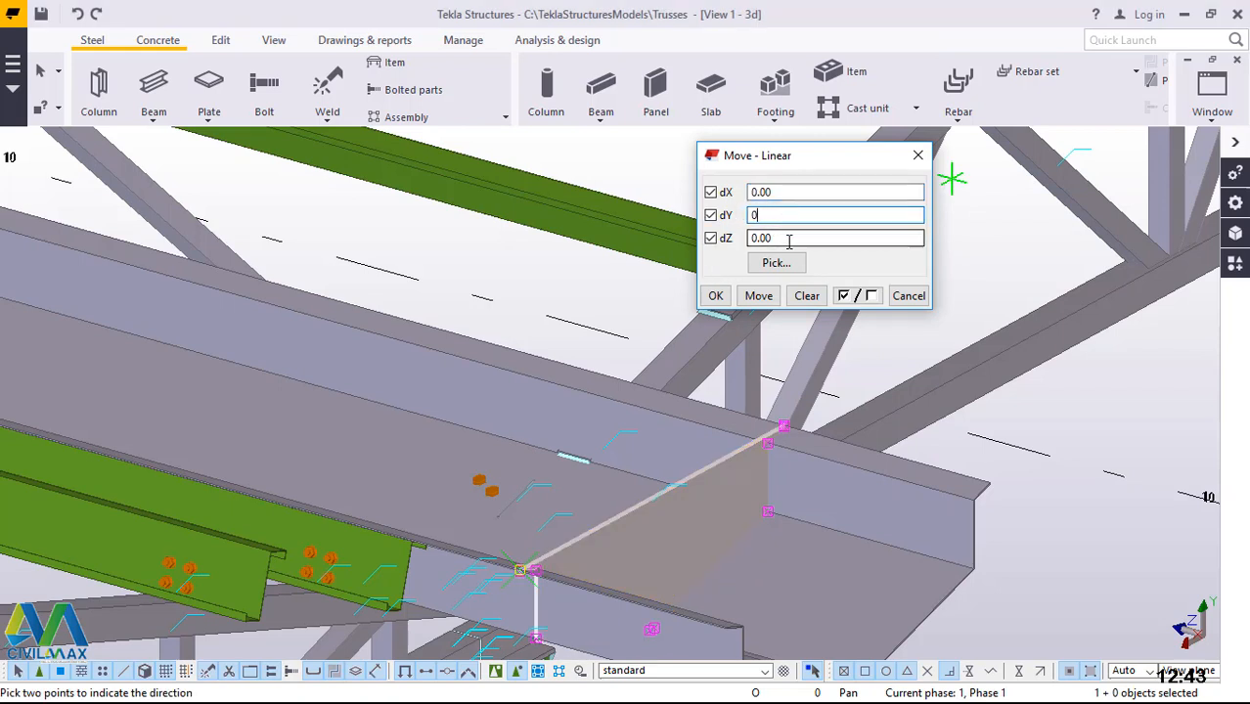
key(ctrl+a)
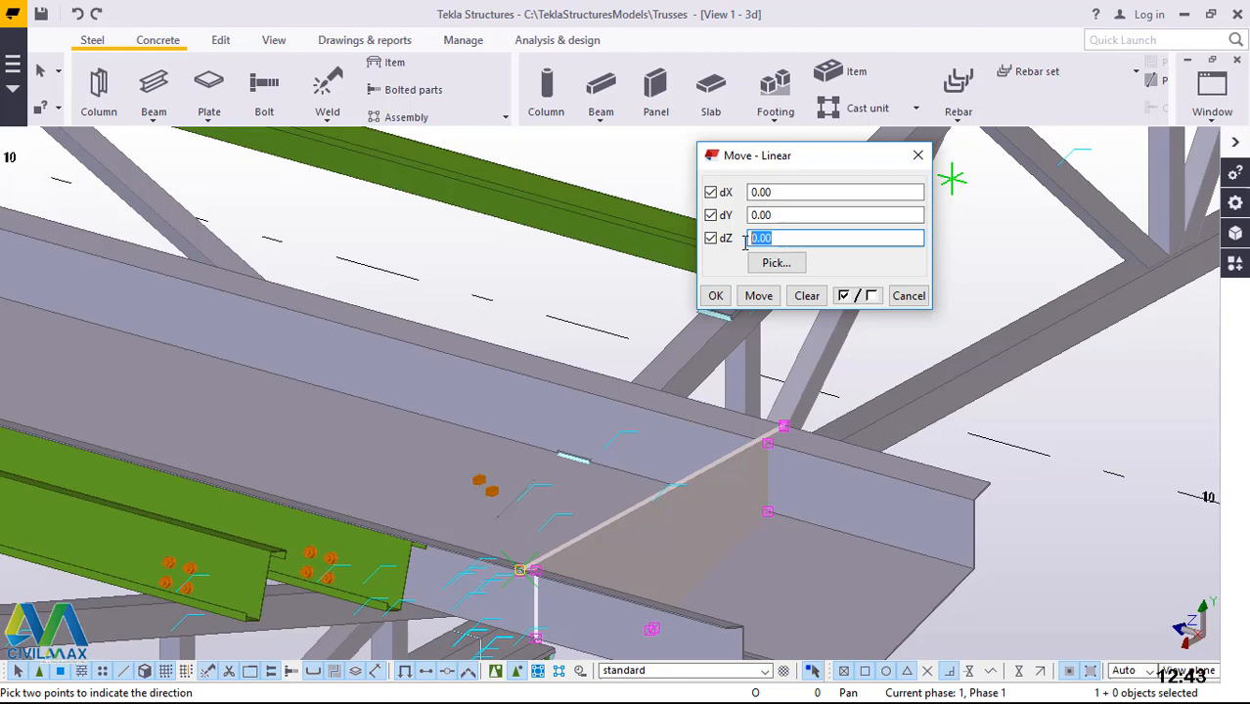
text(-500)
click(757, 296)
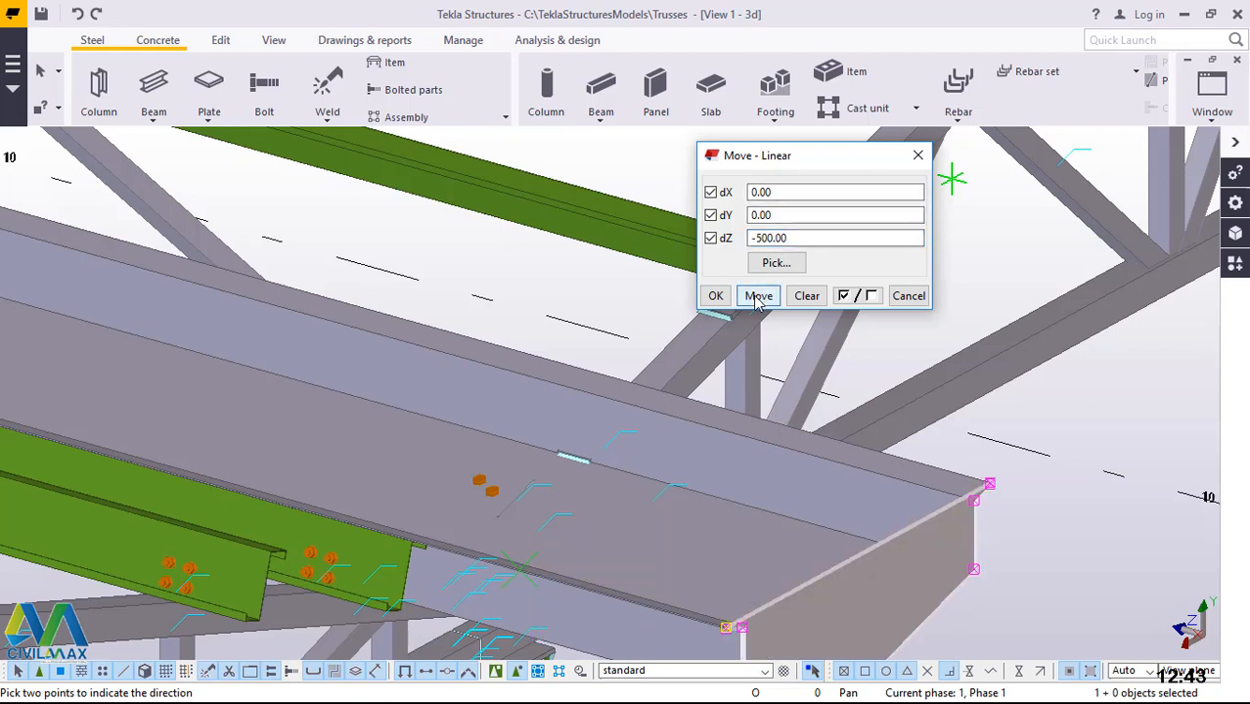
click(714, 296)
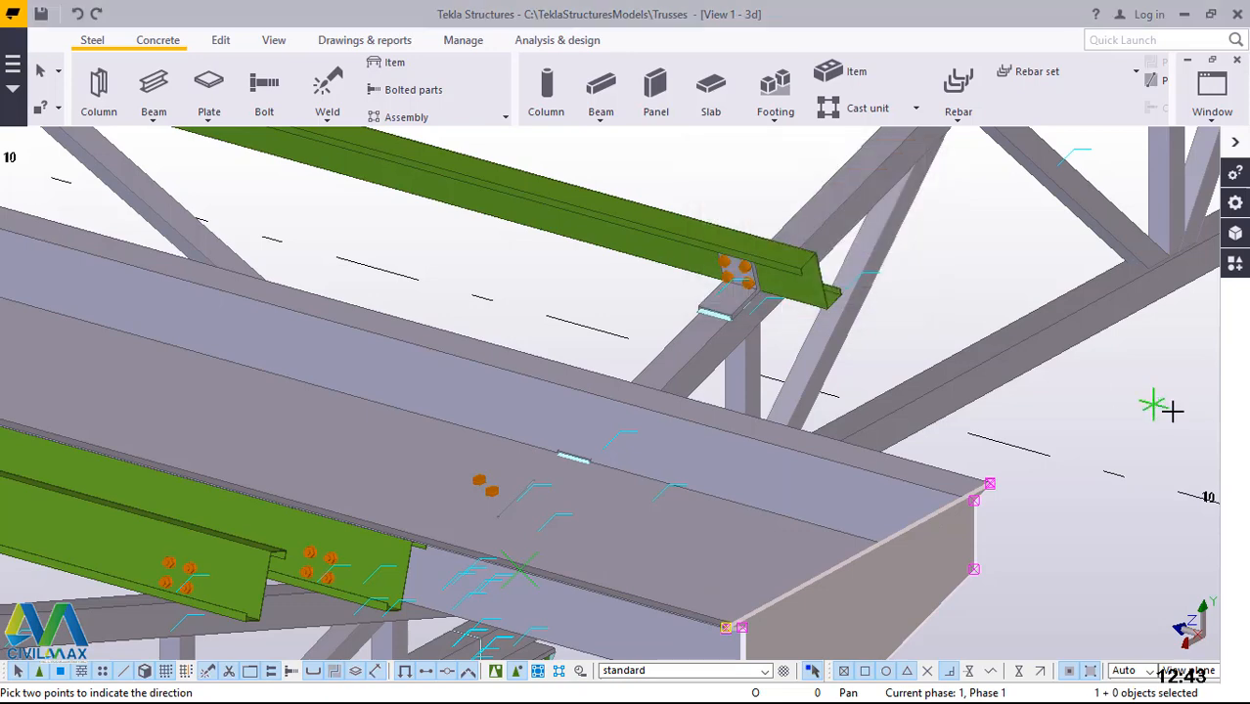
right_click(1173, 411)
click(1090, 124)
Examine how the end plate fits against the flange and edges at the gutter's extended end
scroll(636, 494, down, 1)
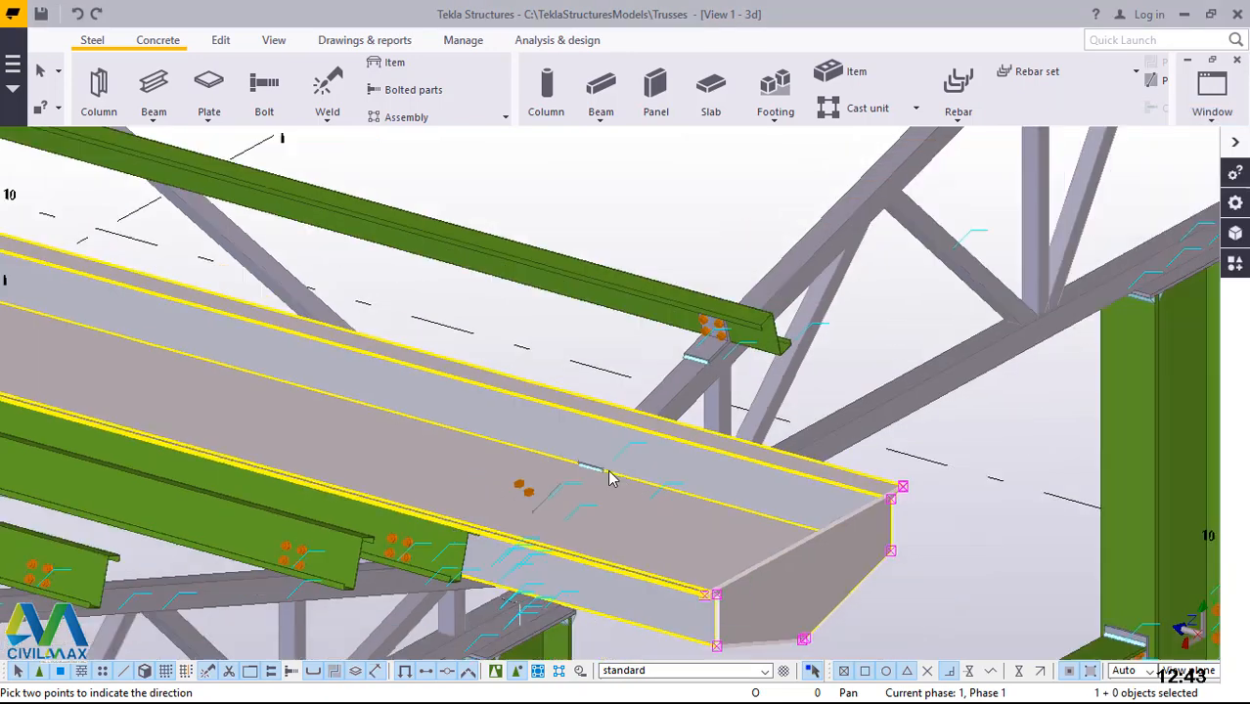
scroll(702, 560, down, 1)
scroll(683, 579, up, 2)
scroll(634, 486, up, 2)
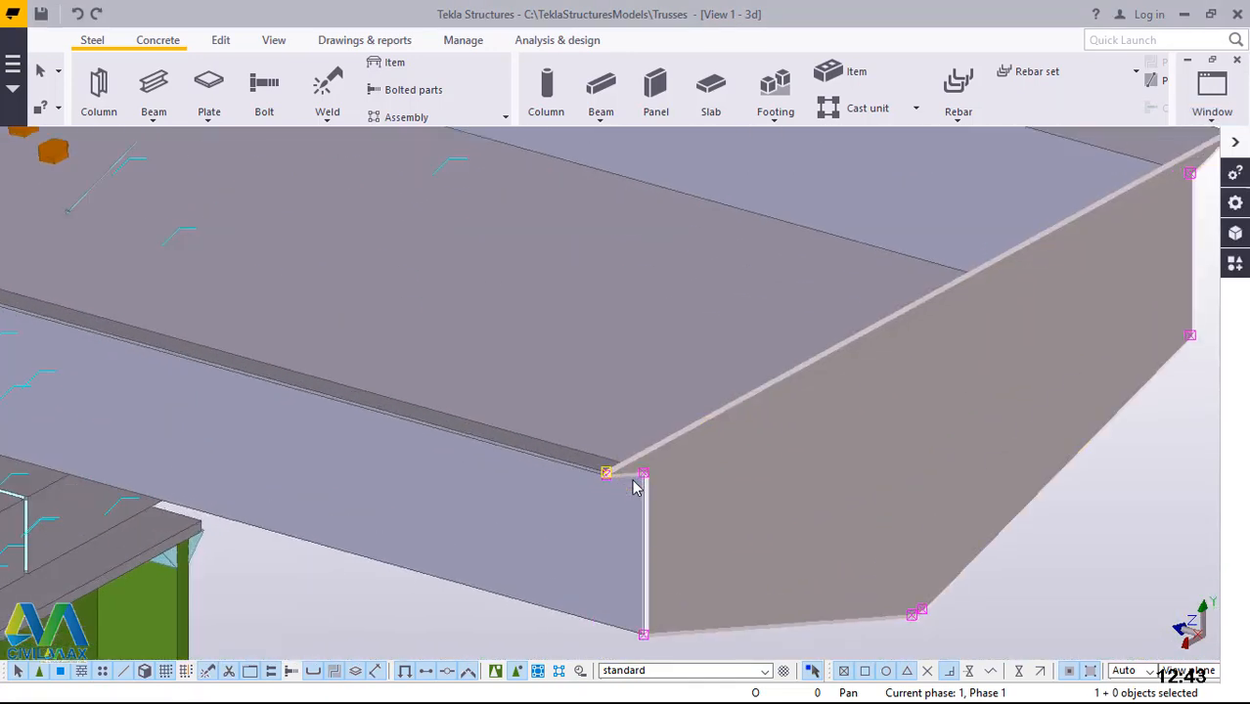
scroll(616, 477, up, 2)
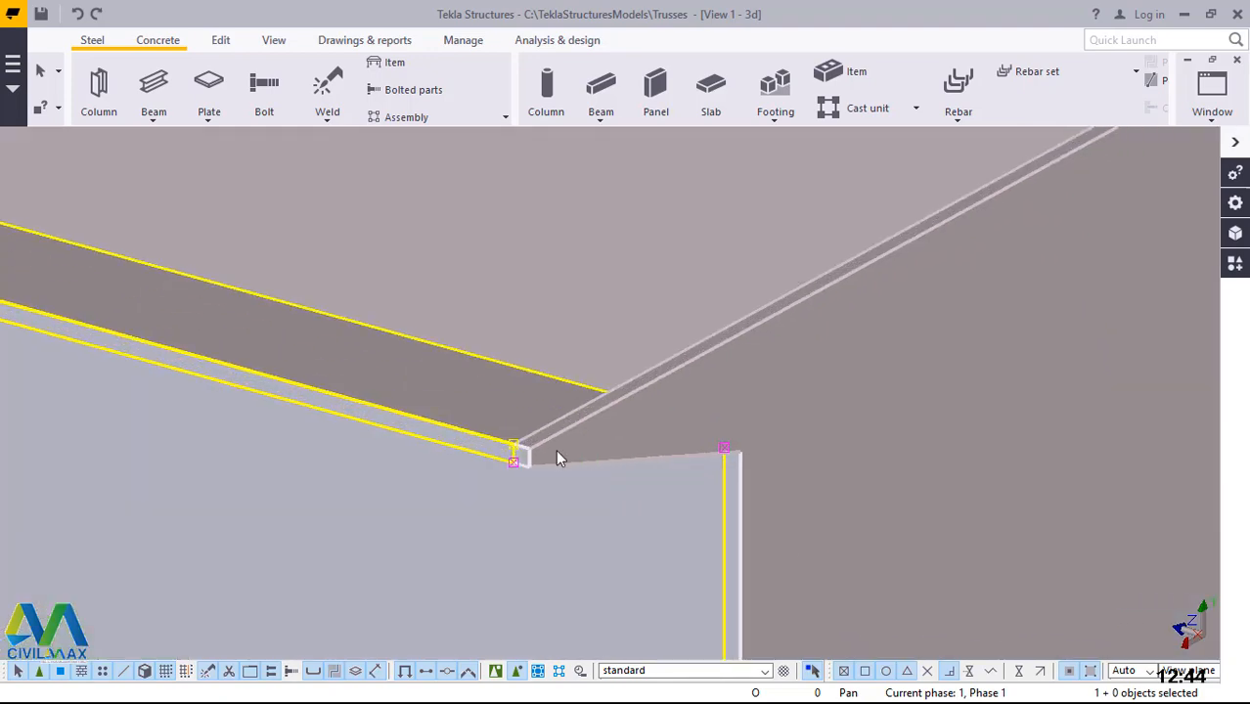
scroll(474, 503, down, 2)
scroll(742, 516, down, 3)
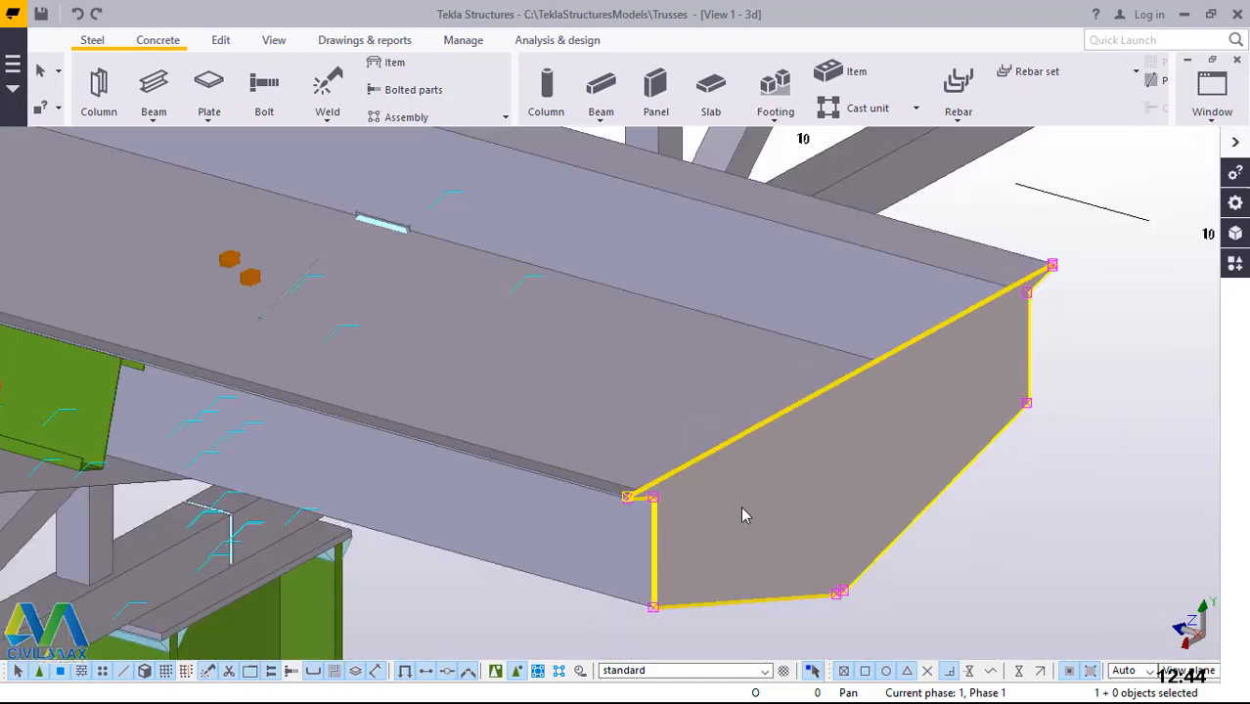
scroll(741, 506, down, 2)
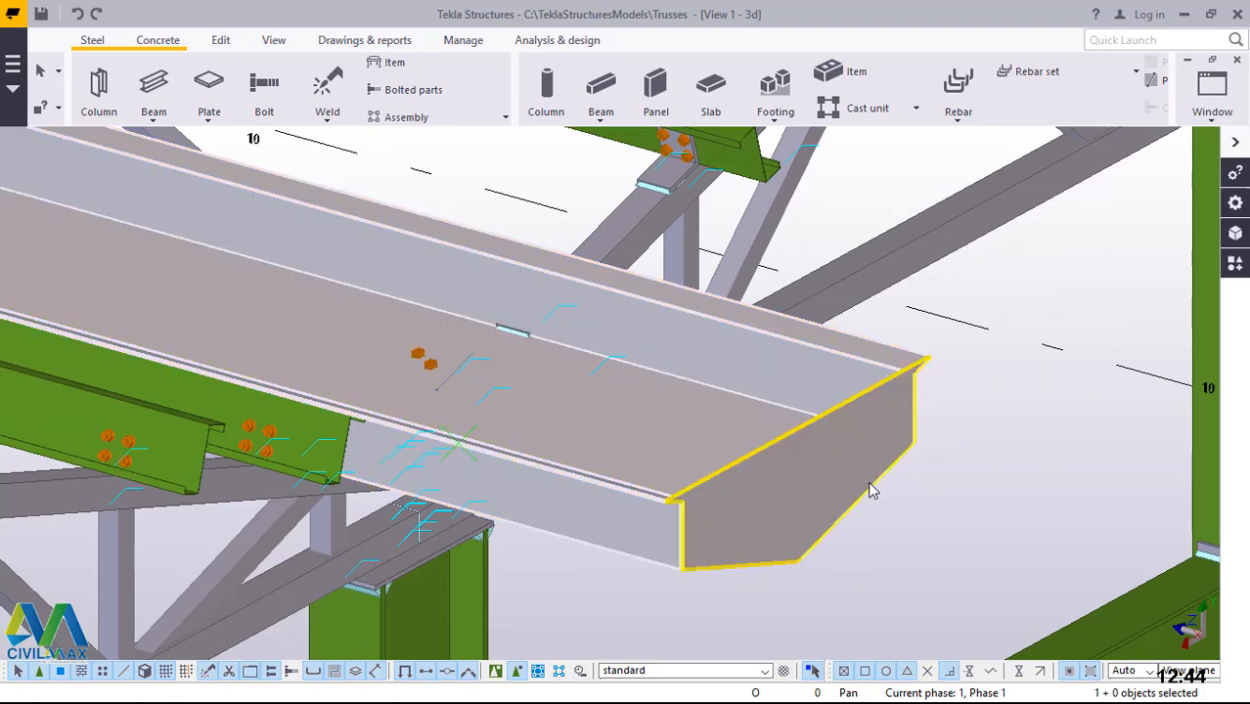
Move the gutter and its end plate together linearly by dX 0, dY 0 and dZ 500
click(845, 462)
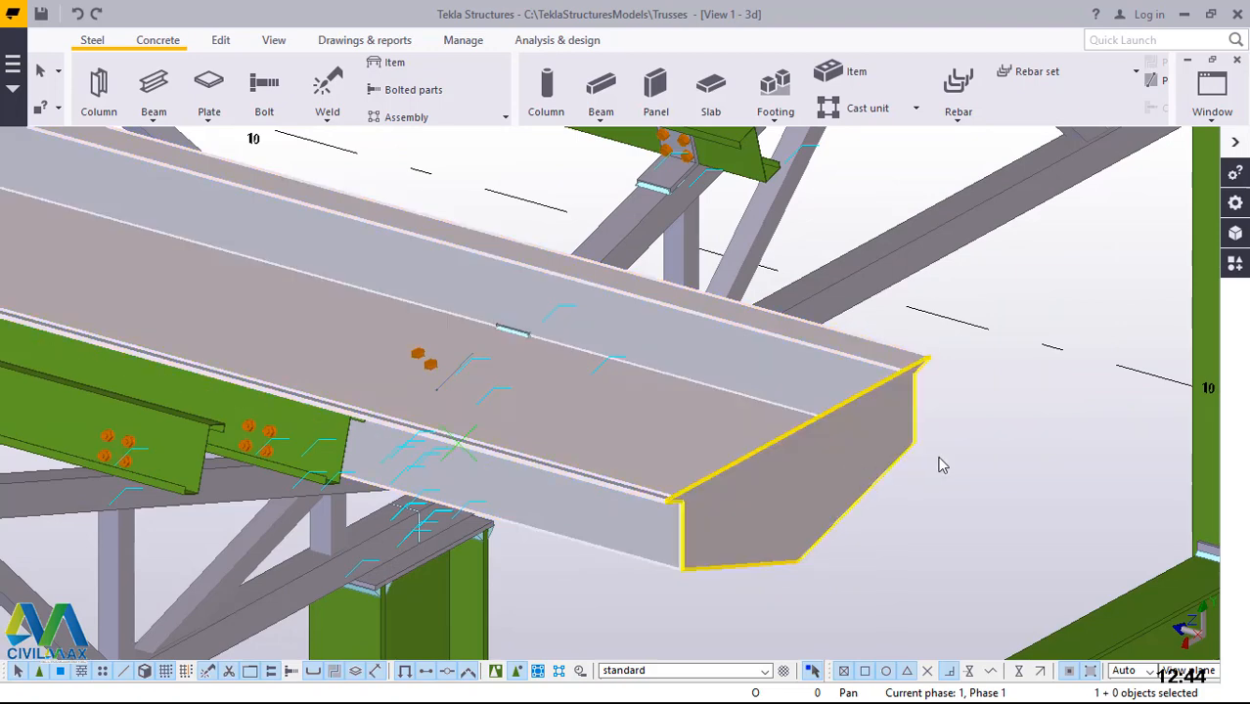
right_click(1002, 439)
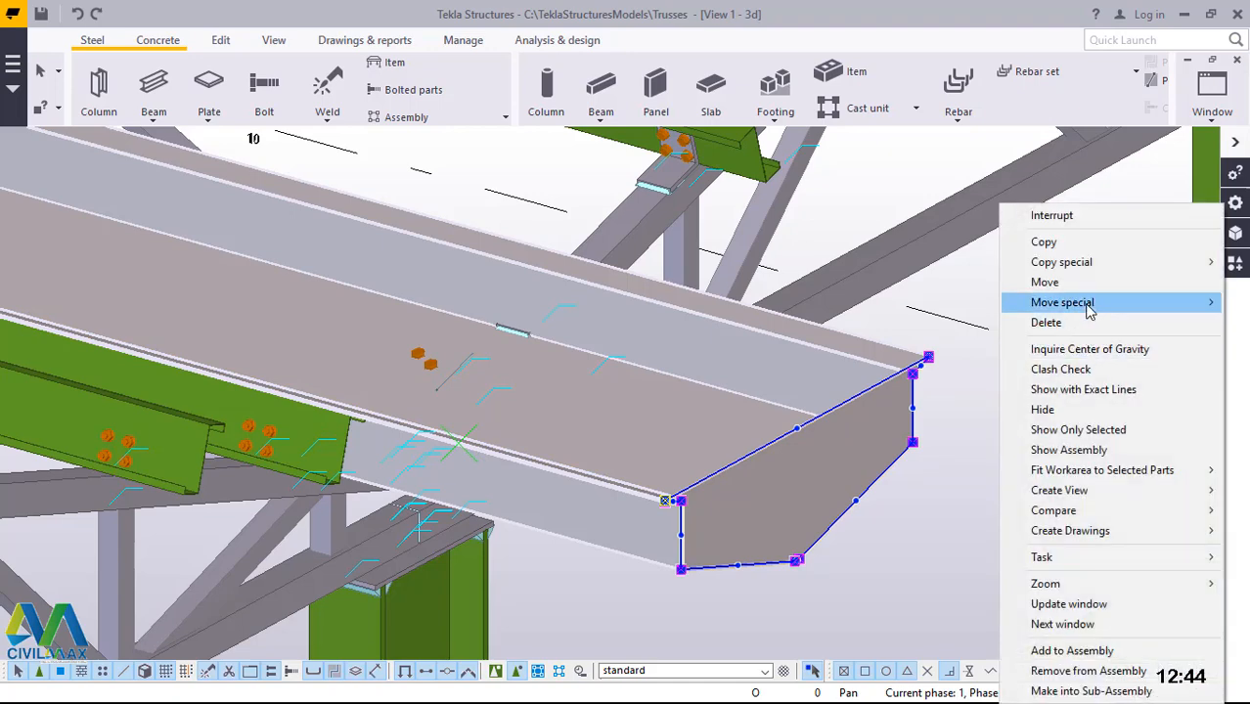
mouse_move(1088, 309)
click(941, 309)
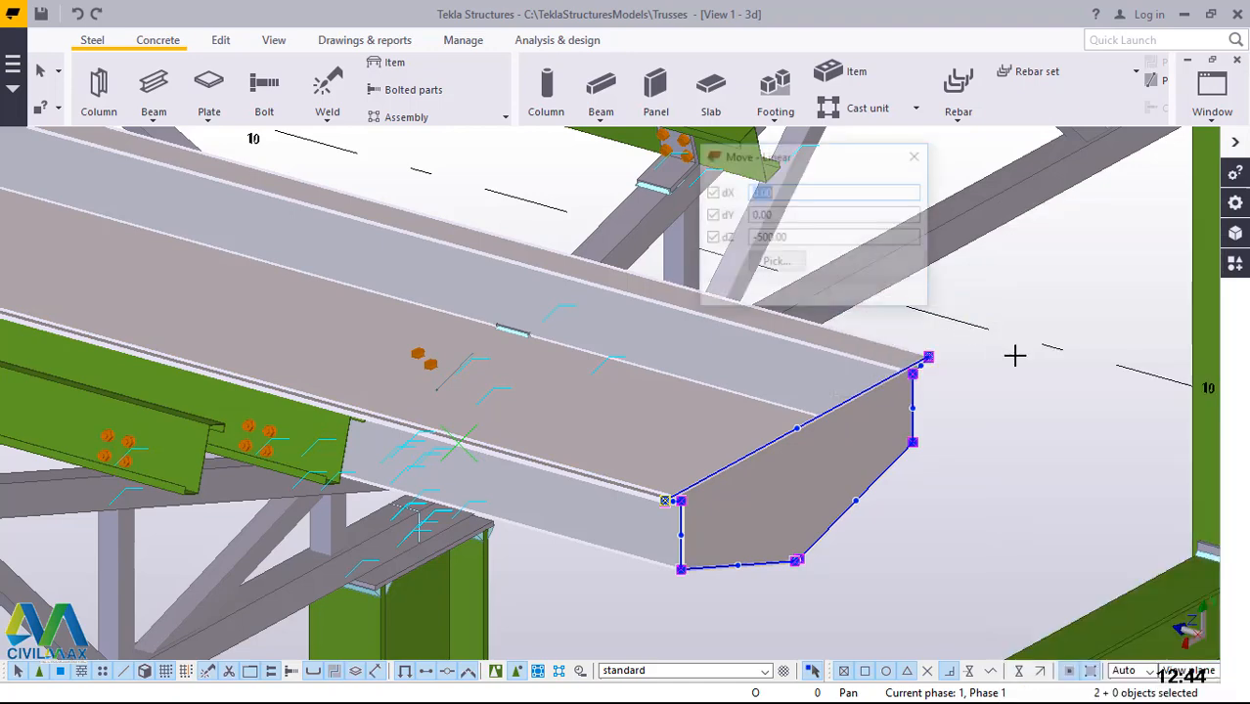
click(767, 236)
key(BackSpace)
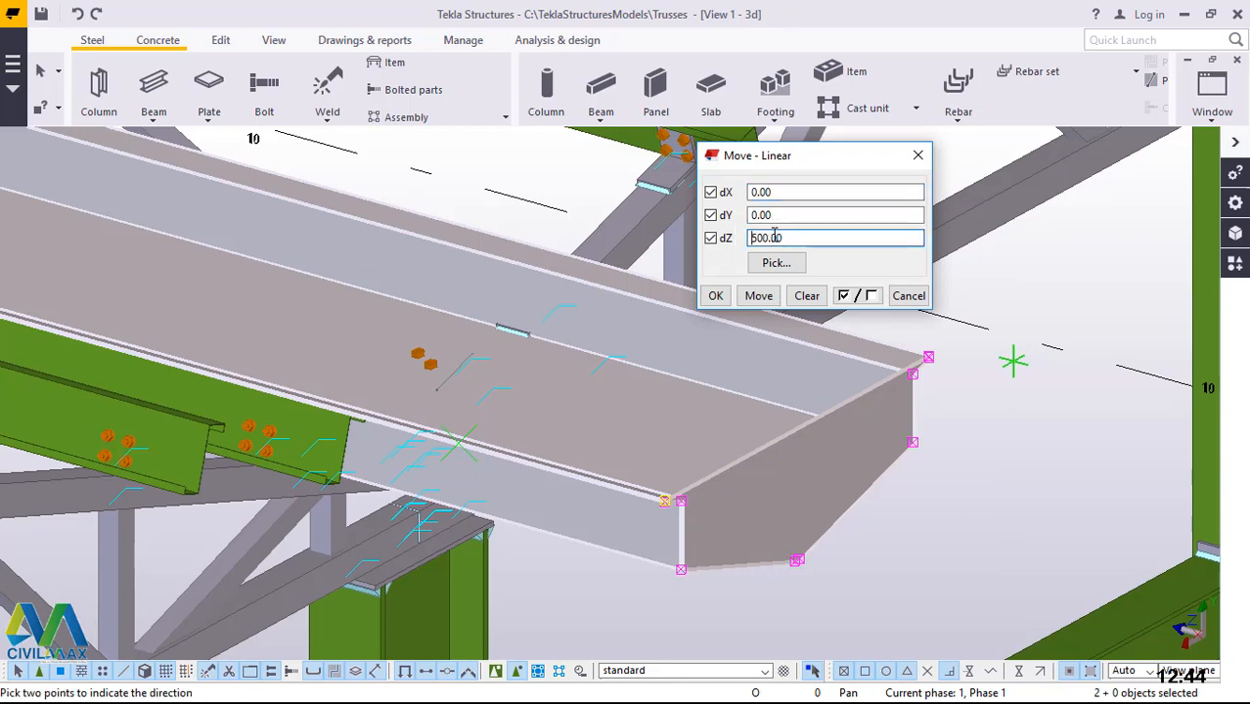
click(761, 294)
click(761, 294)
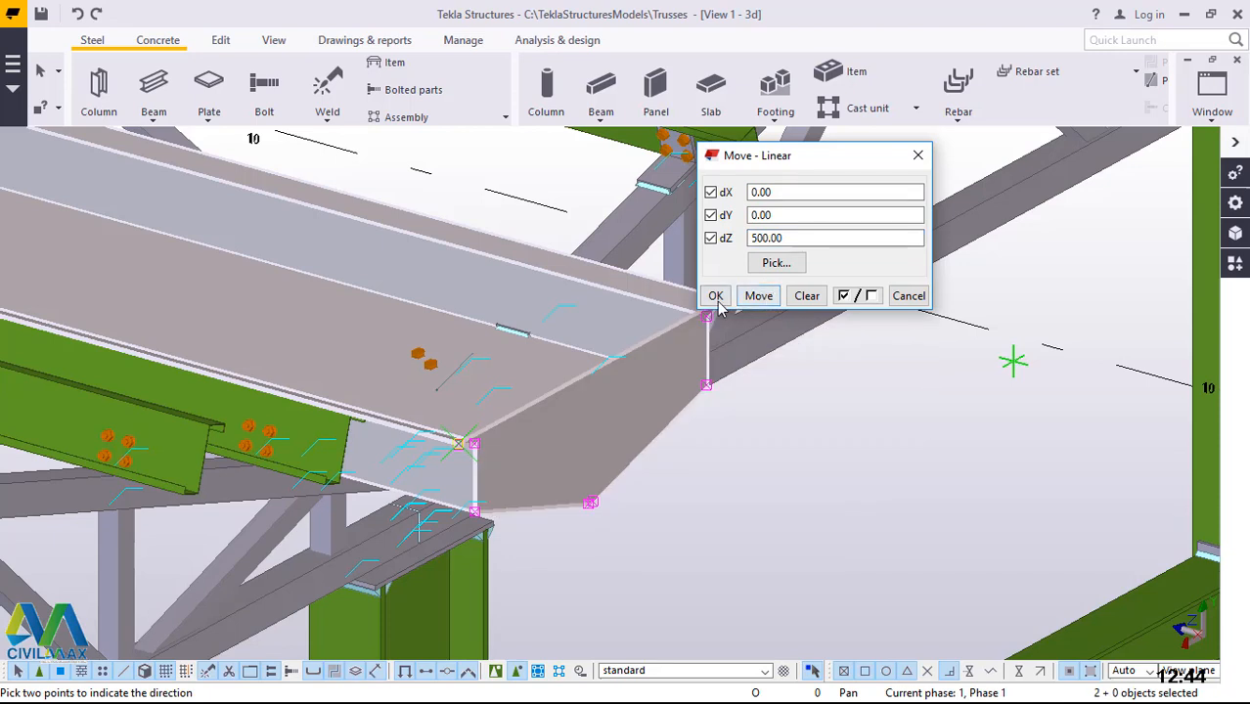
click(716, 298)
right_click(851, 421)
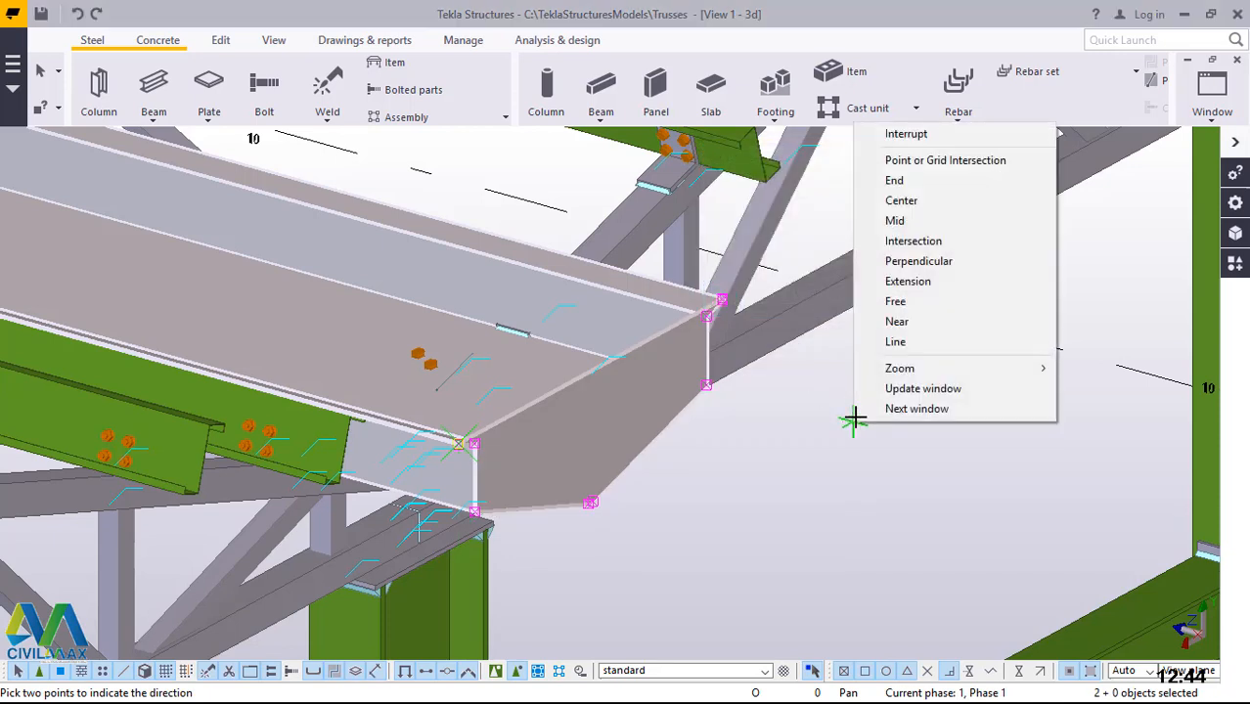
key(Escape)
scroll(926, 537, down, 3)
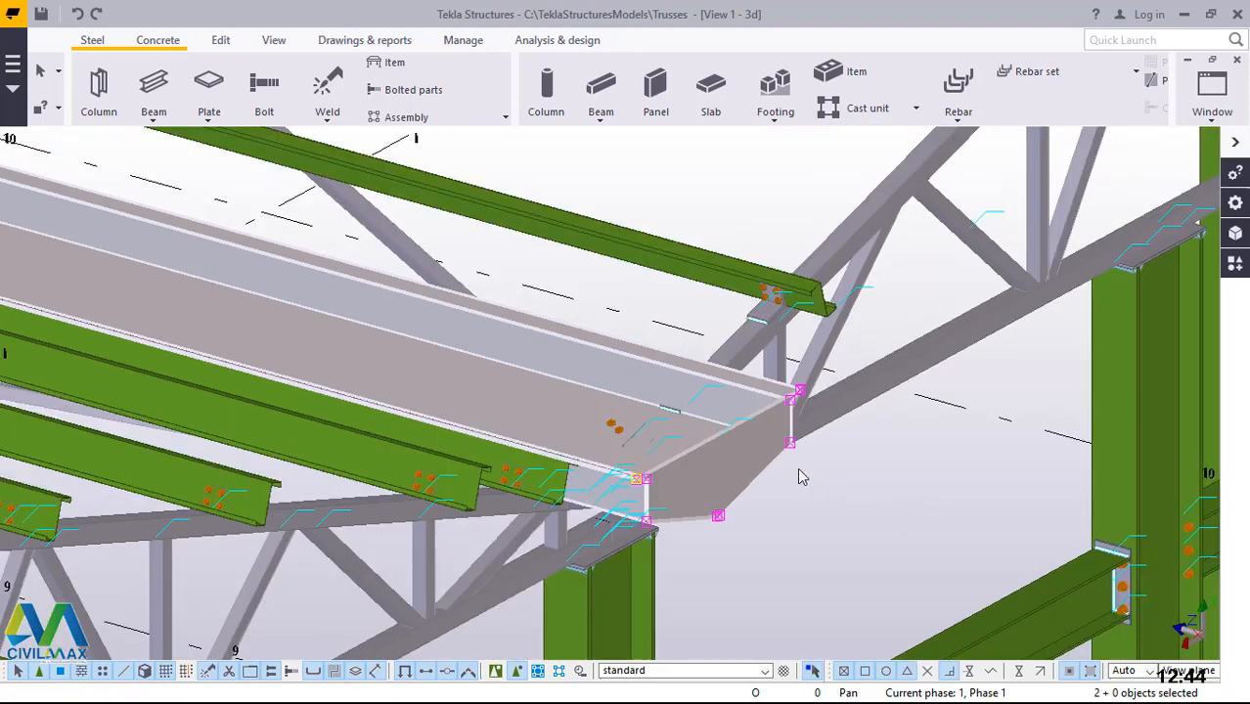
click(979, 497)
click(749, 477)
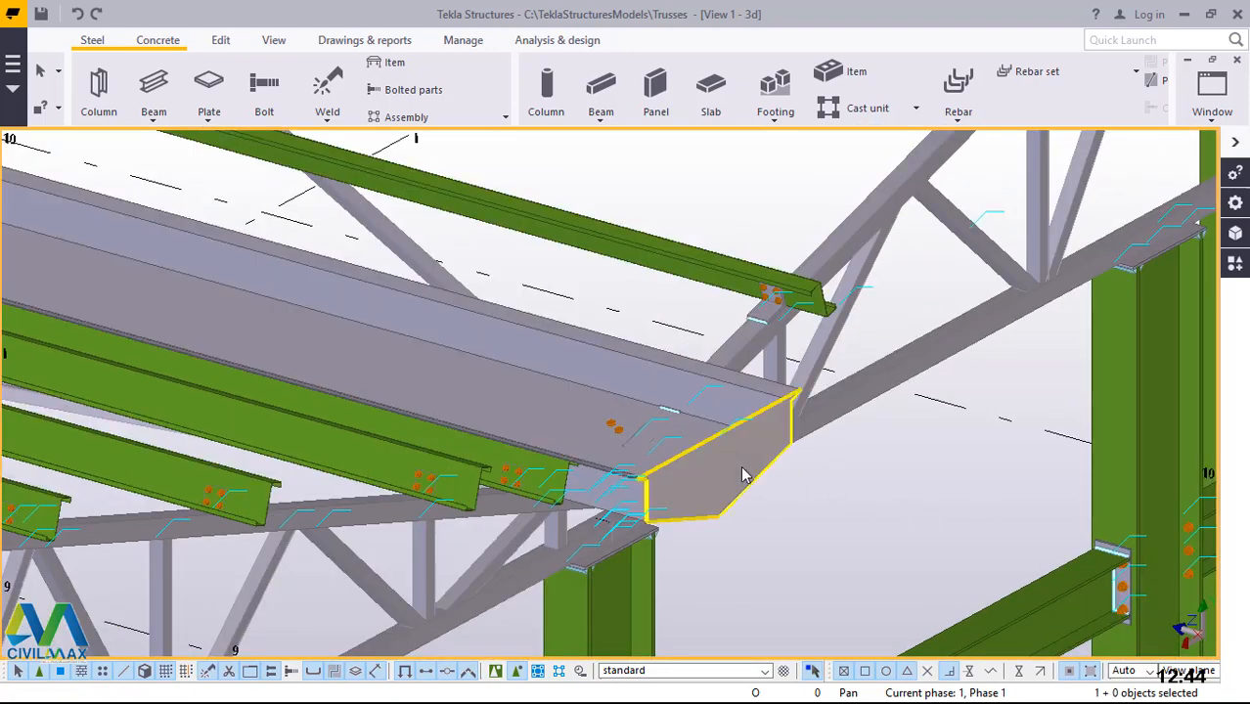
right_click(944, 488)
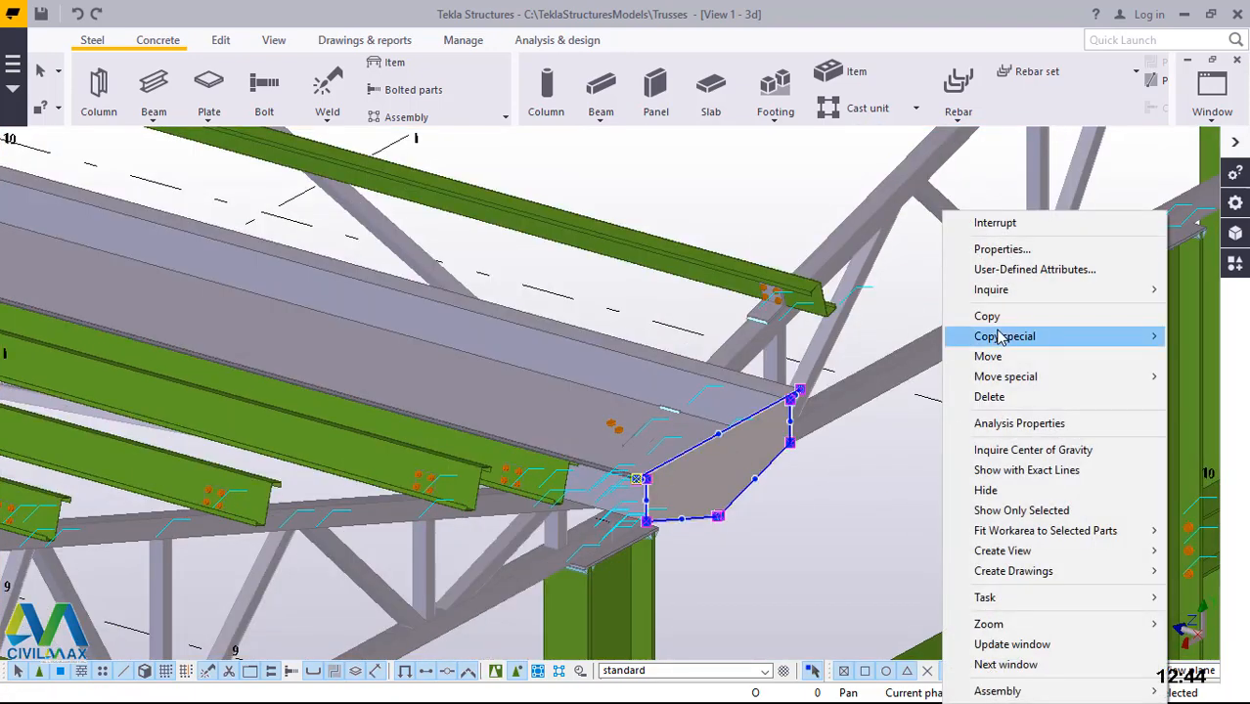
mouse_move(993, 336)
scroll(646, 477, up, 4)
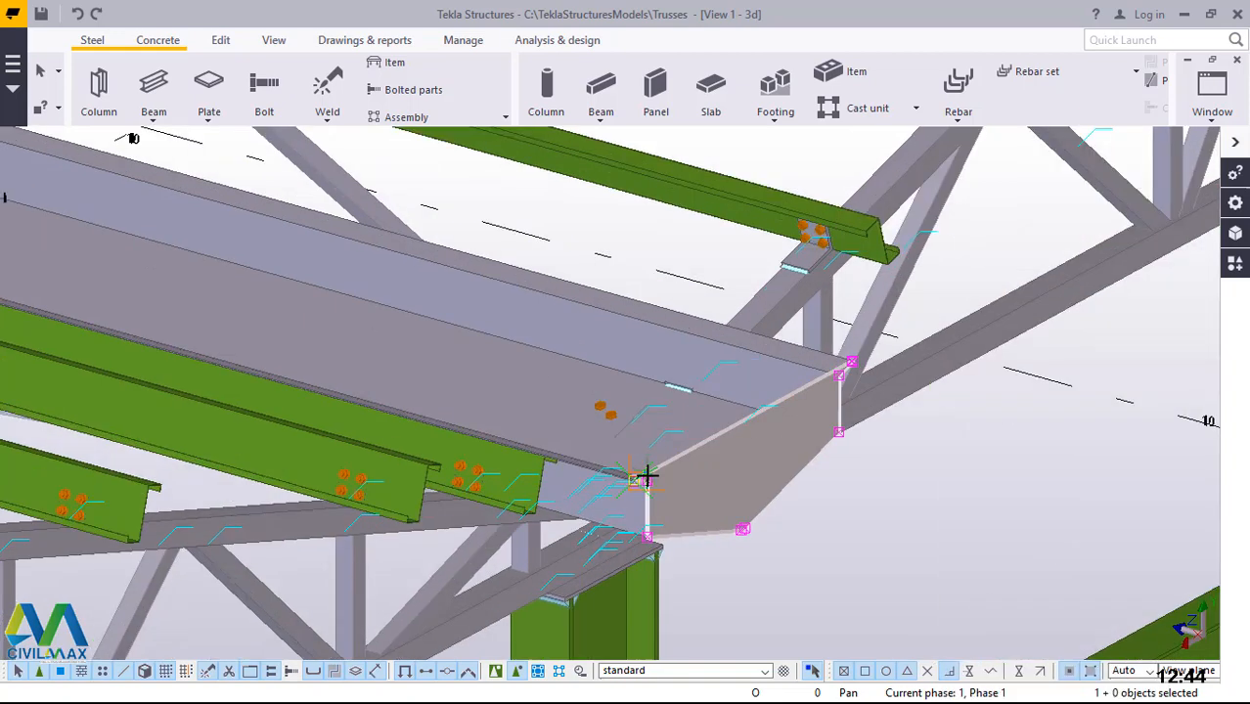
scroll(646, 477, up, 3)
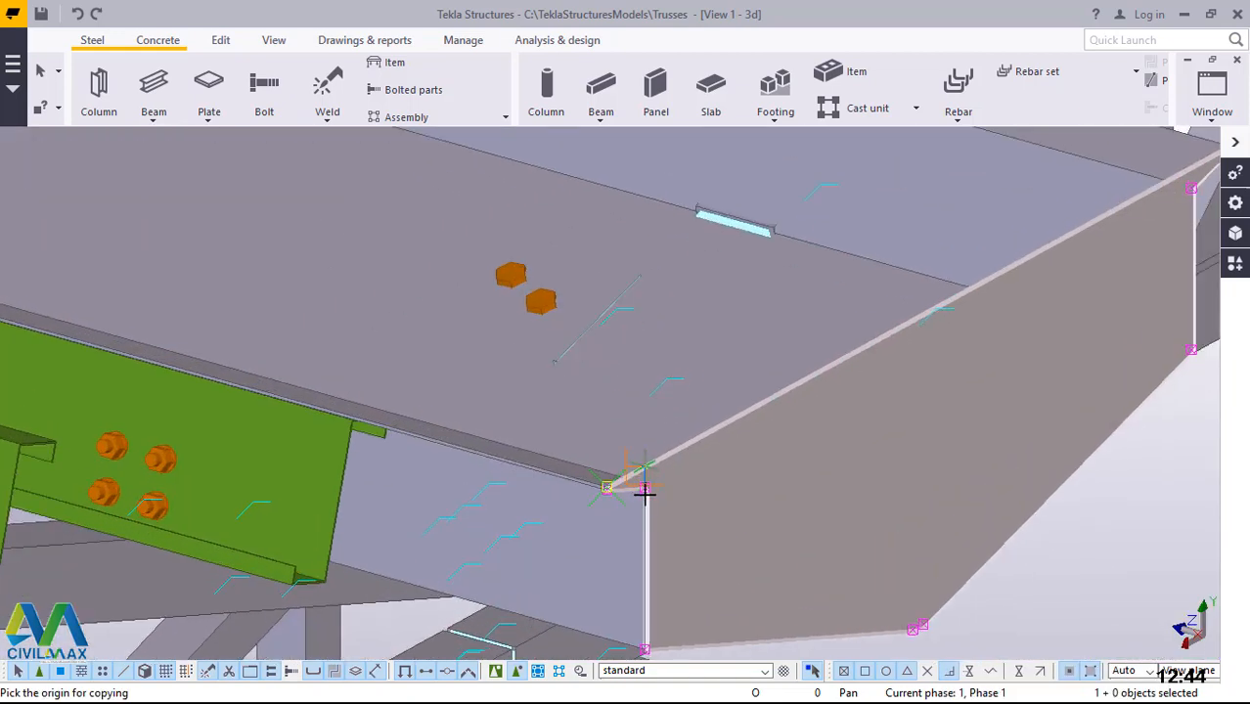
scroll(645, 479, down, 3)
scroll(644, 494, down, 1)
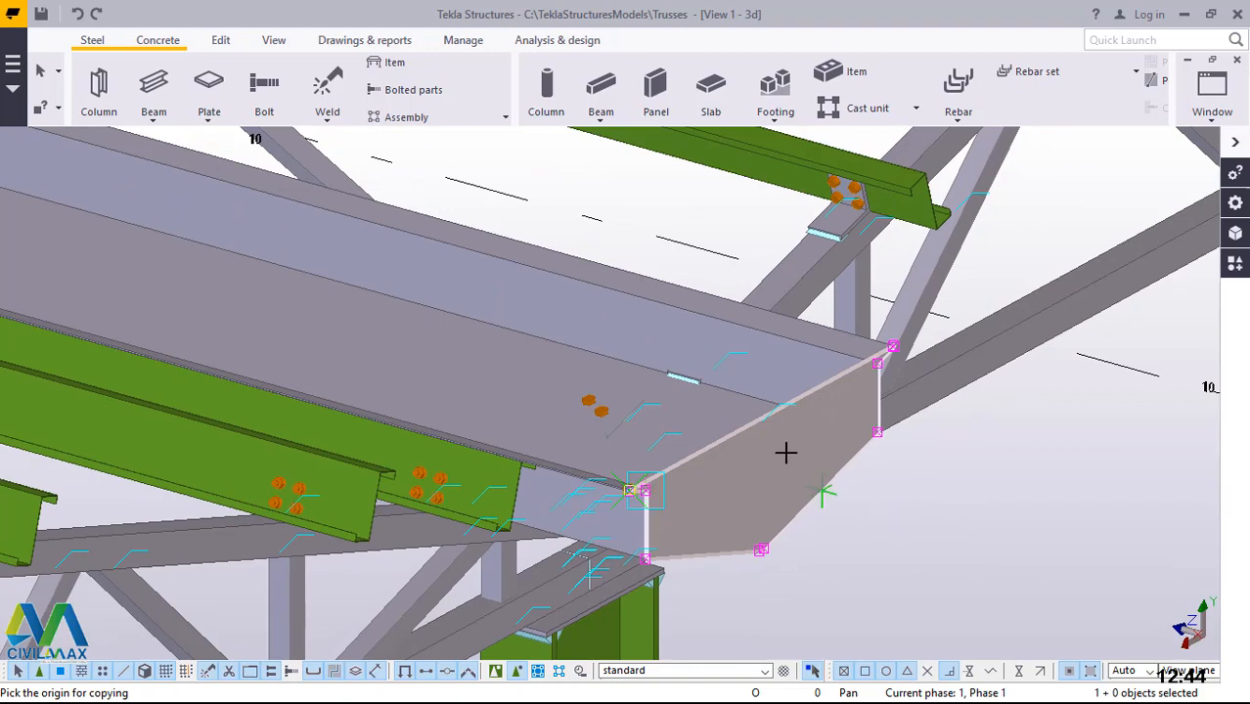
right_click(1011, 462)
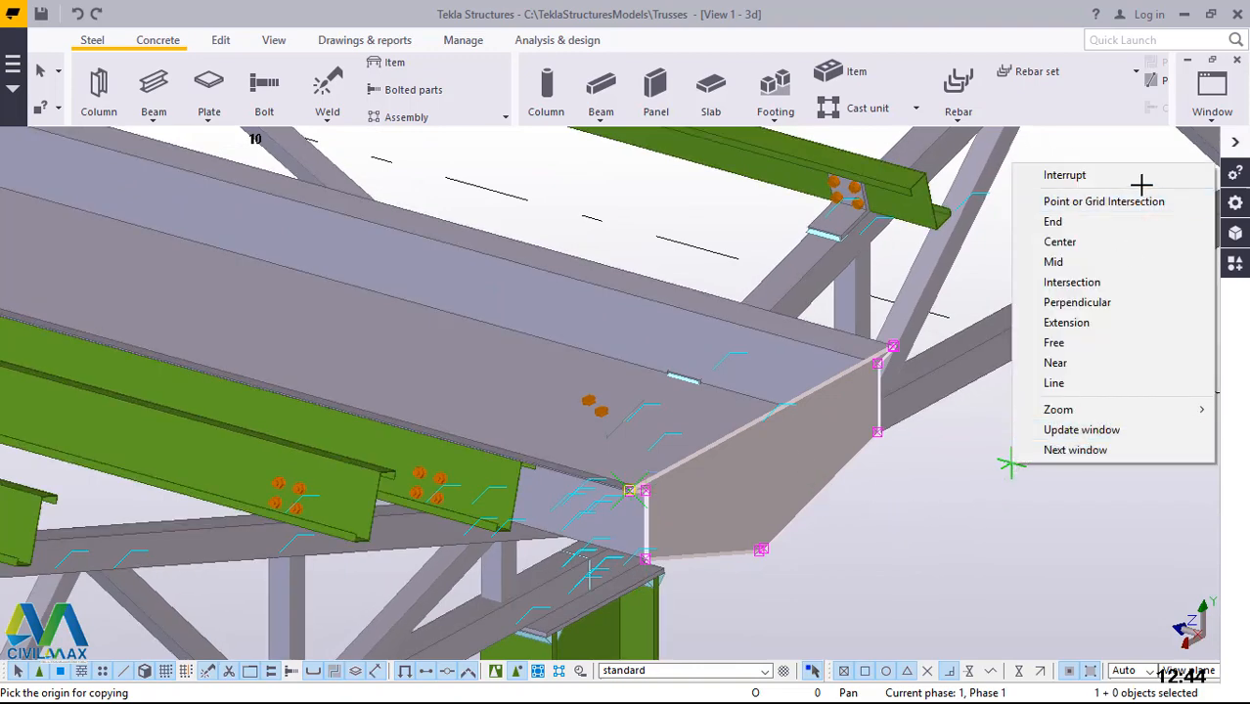
click(1058, 176)
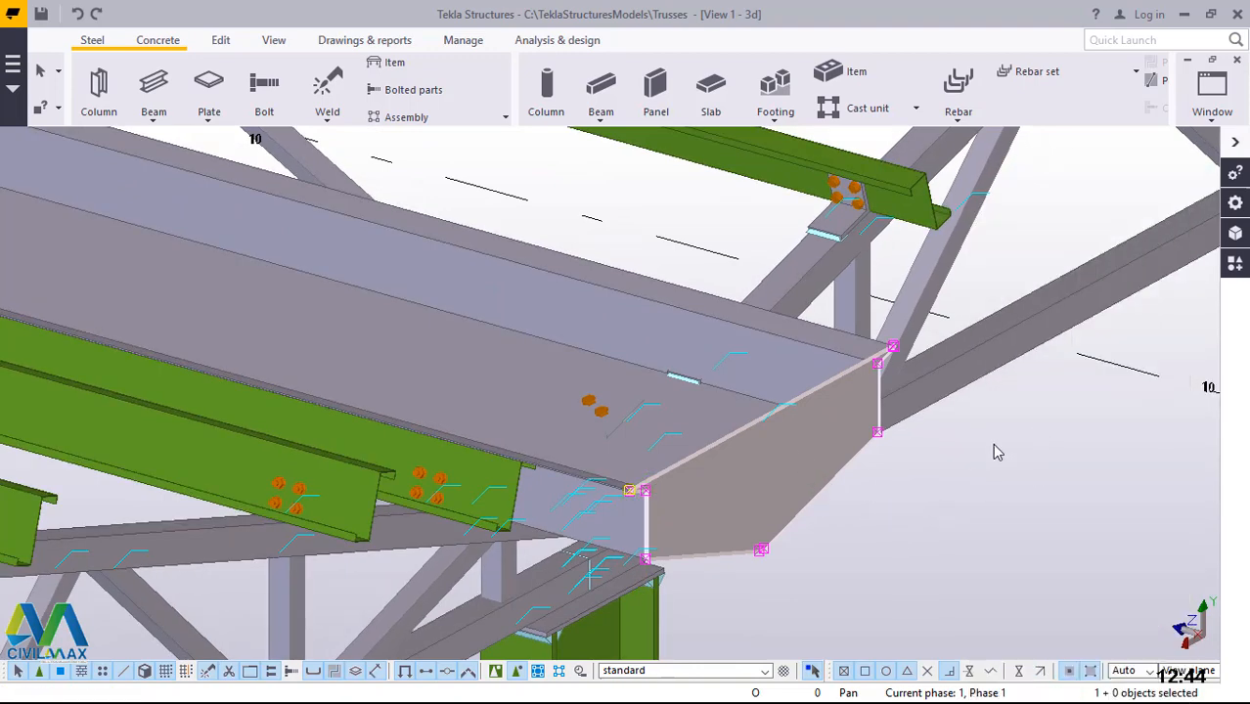
Make one linear copy of the end plate at dX 0, dY 0 and dZ 61000 for the gutter's far end
right_click(992, 448)
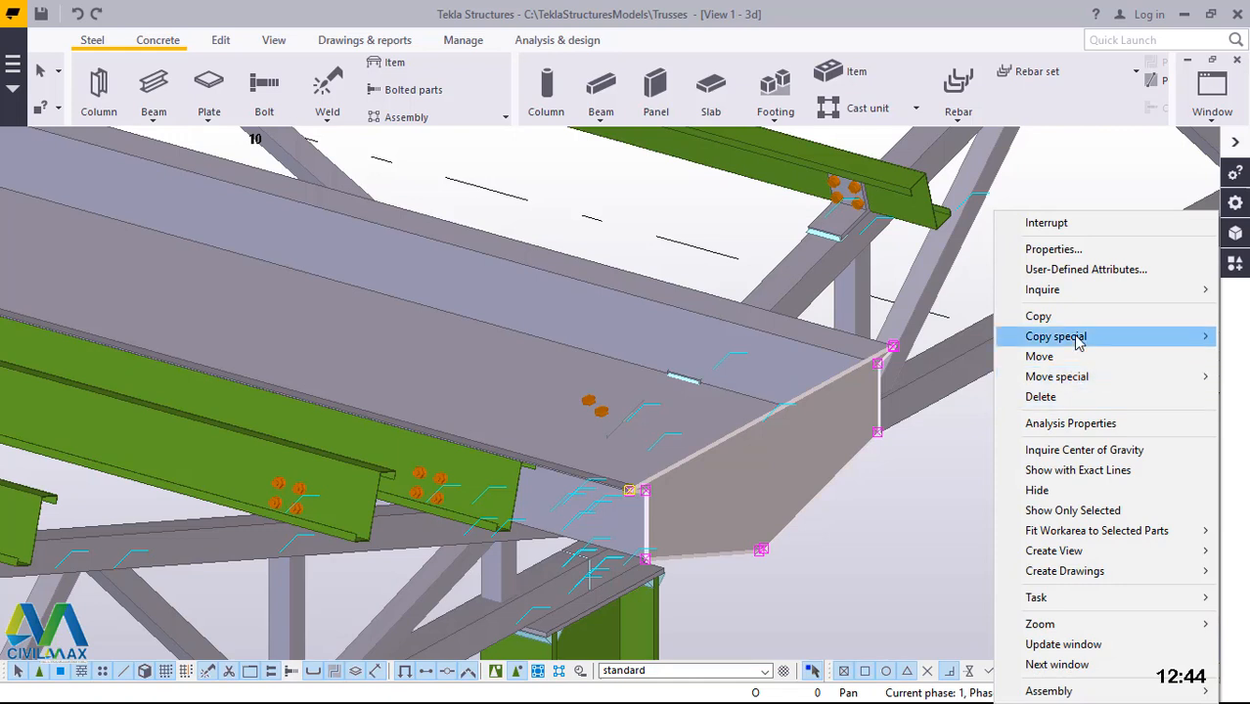
mouse_move(1075, 340)
click(885, 337)
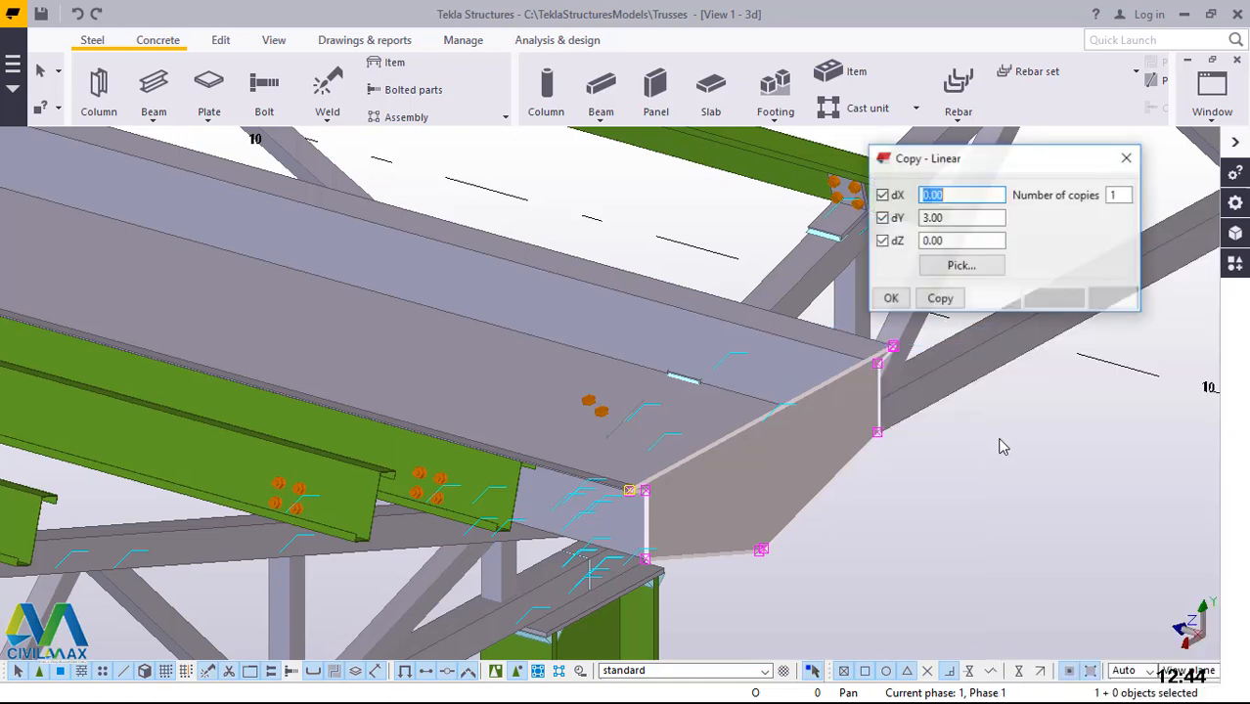
key(Tab)
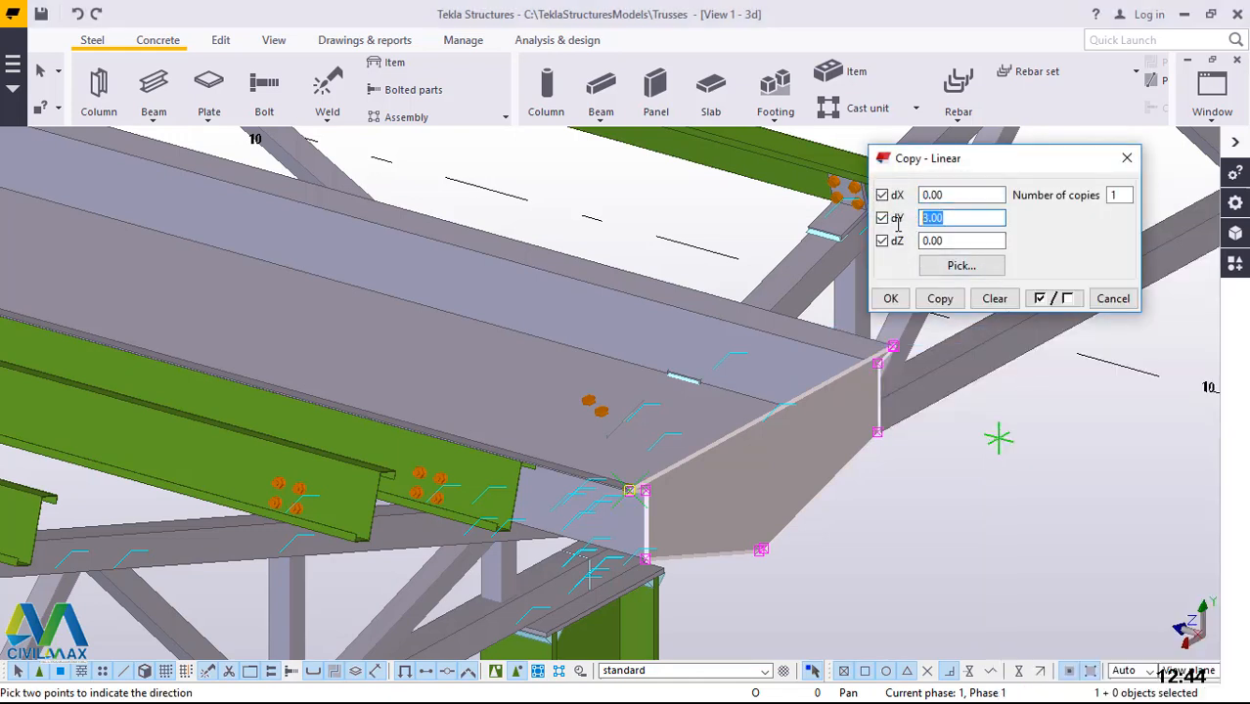
text(0)
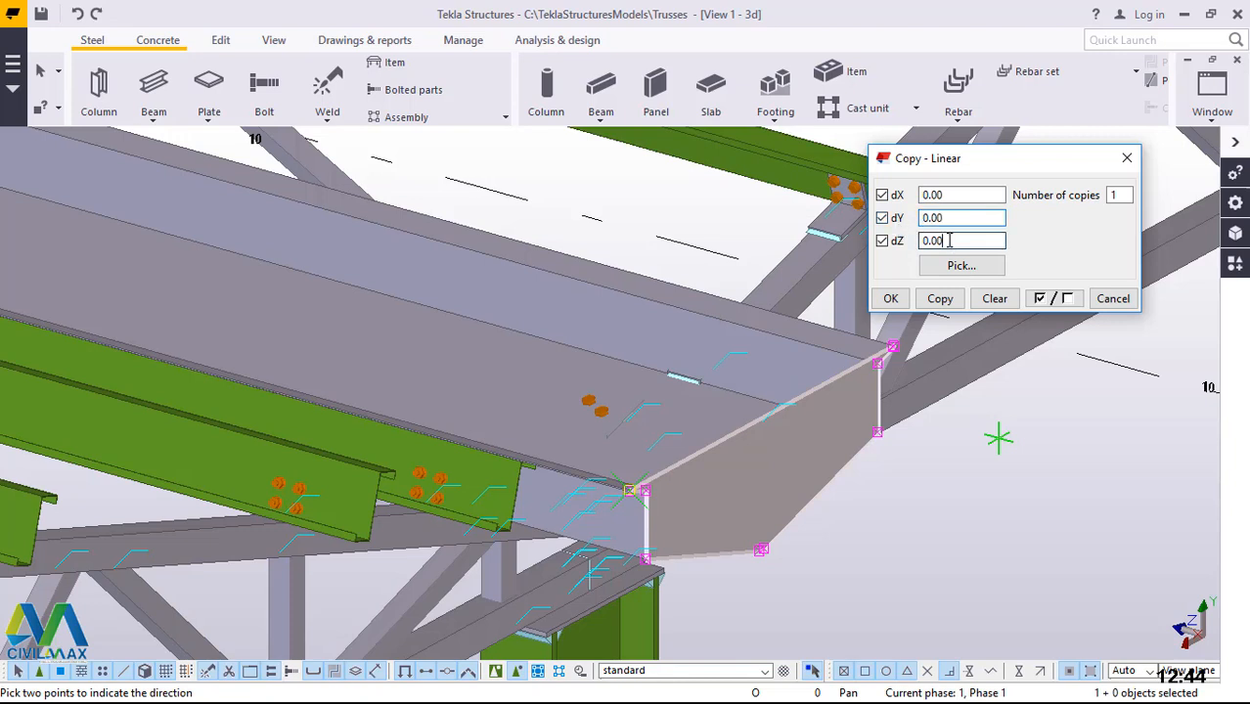
key(Tab)
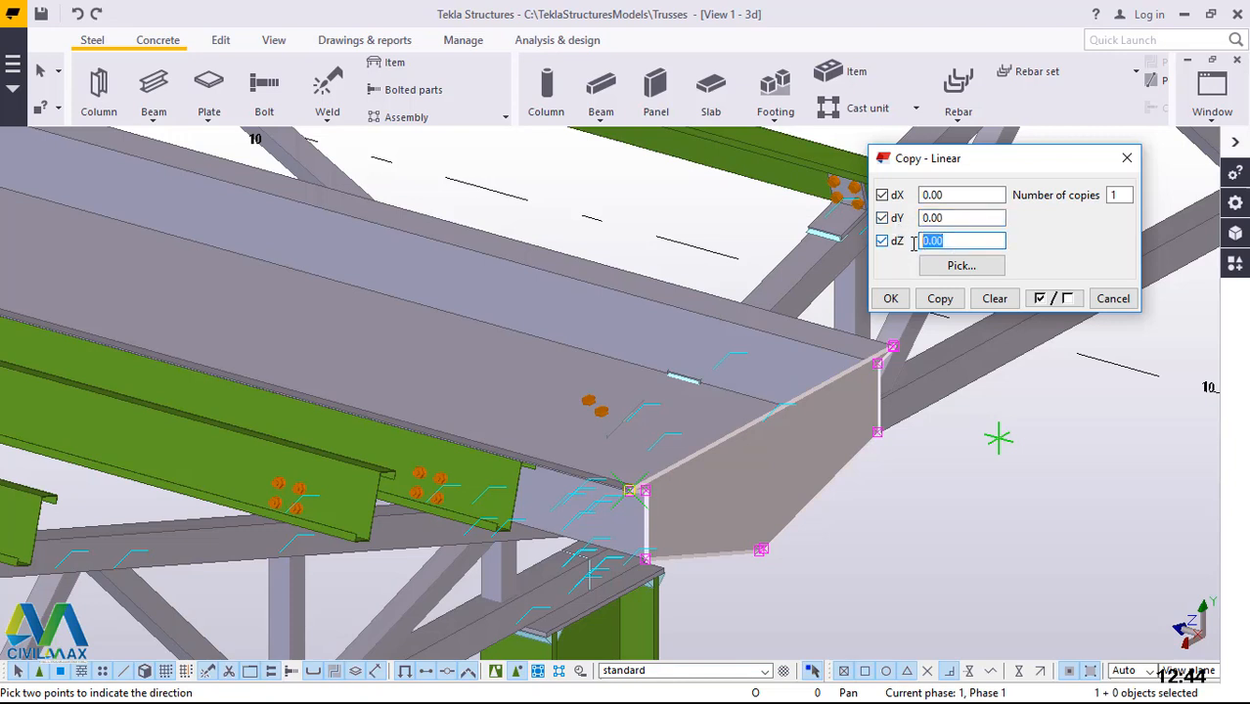
text(610)
click(940, 299)
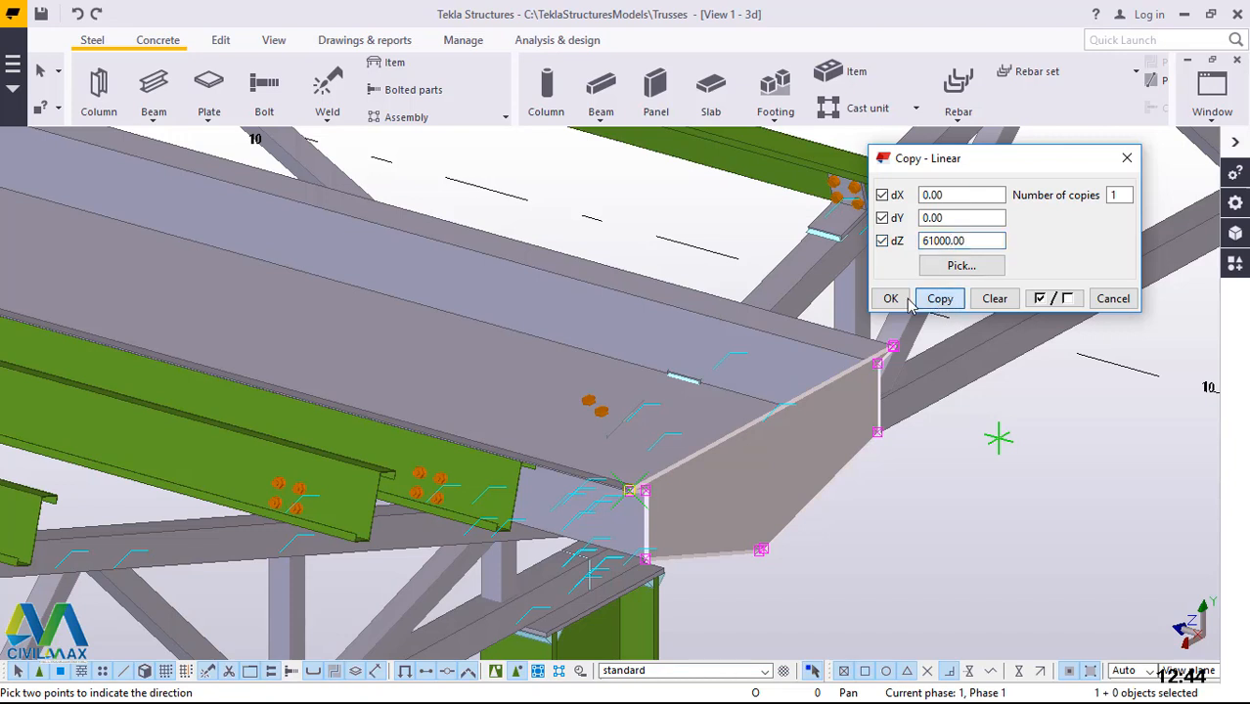
right_click(1009, 415)
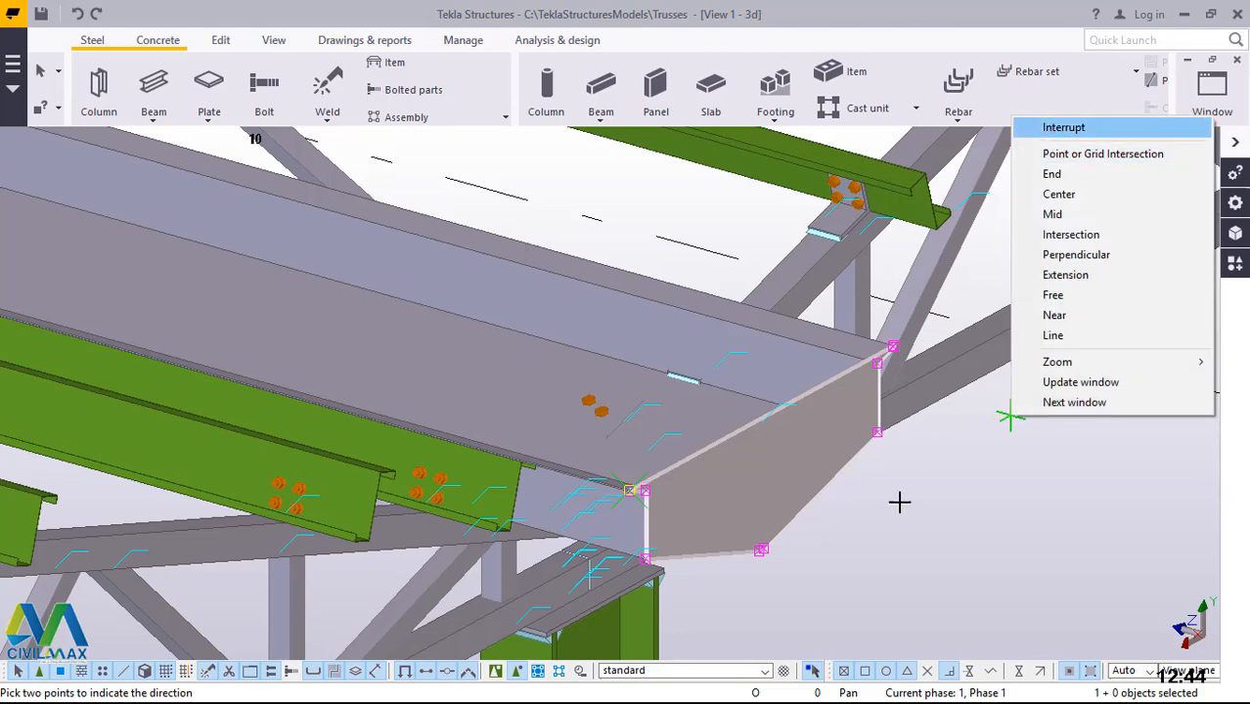
Examine how the copied end plate closes the far end of the gutter
key(Escape)
scroll(906, 550, down, 3)
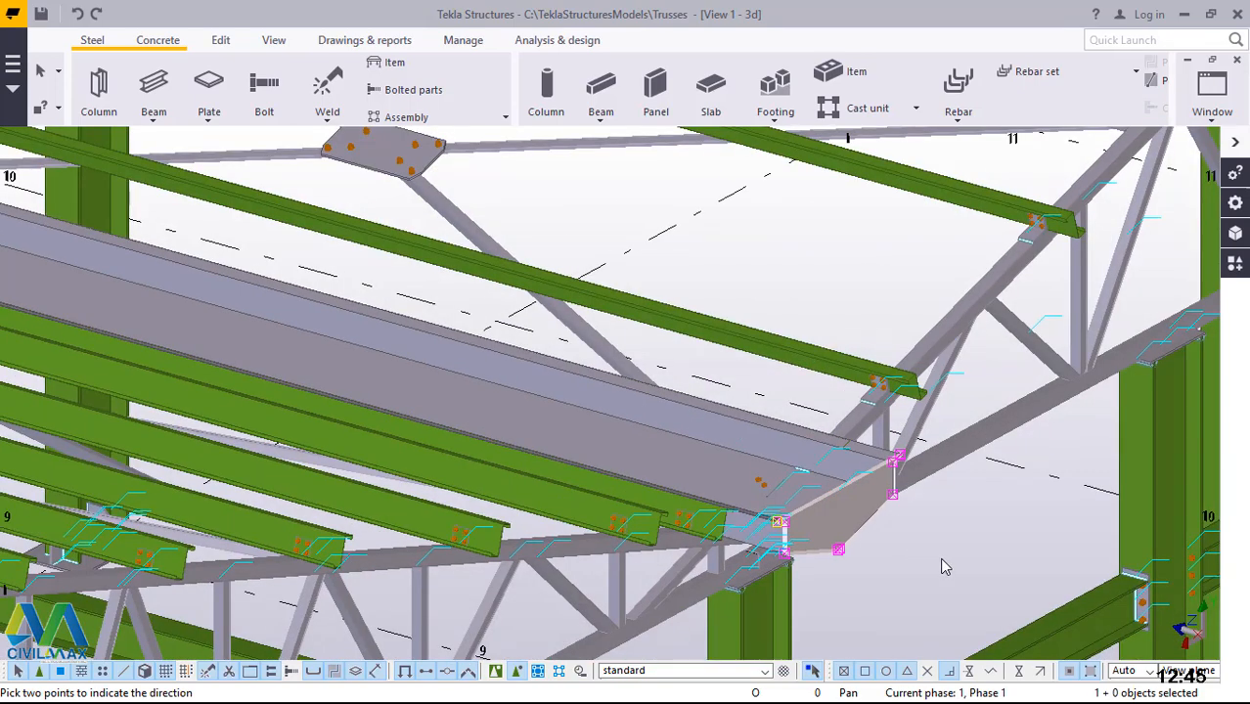
scroll(943, 567, down, 4)
scroll(935, 556, down, 5)
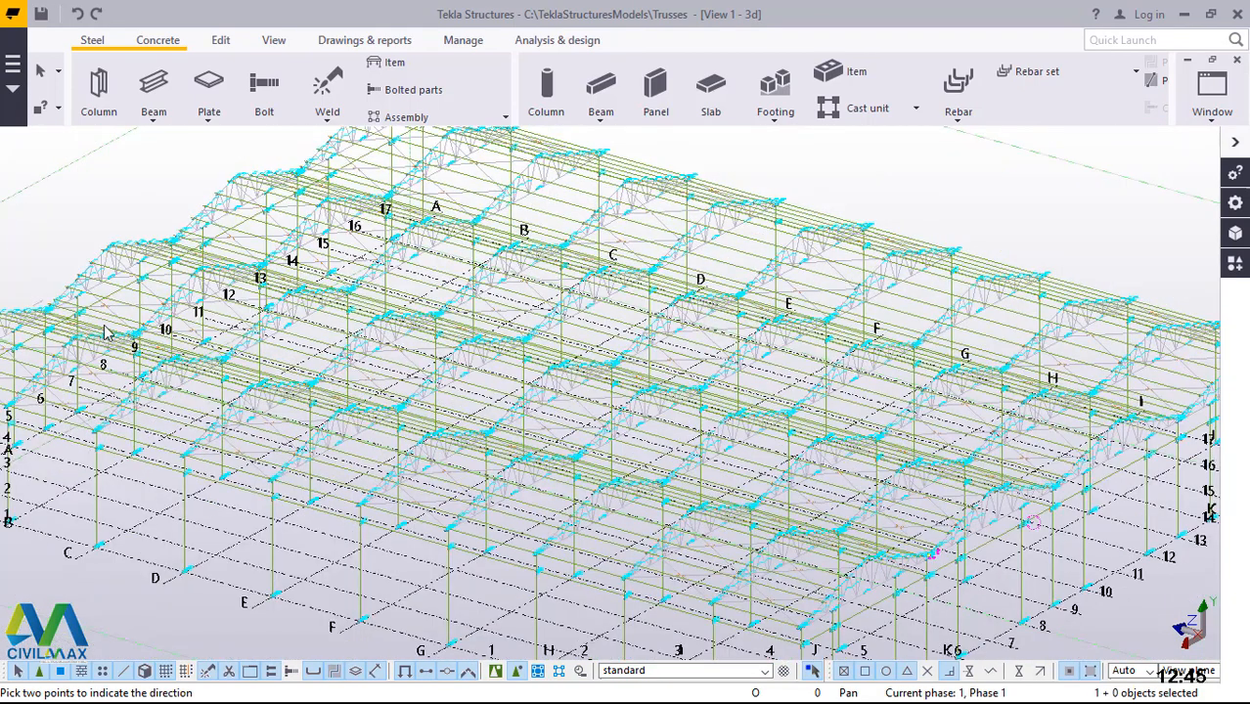
scroll(59, 325, up, 3)
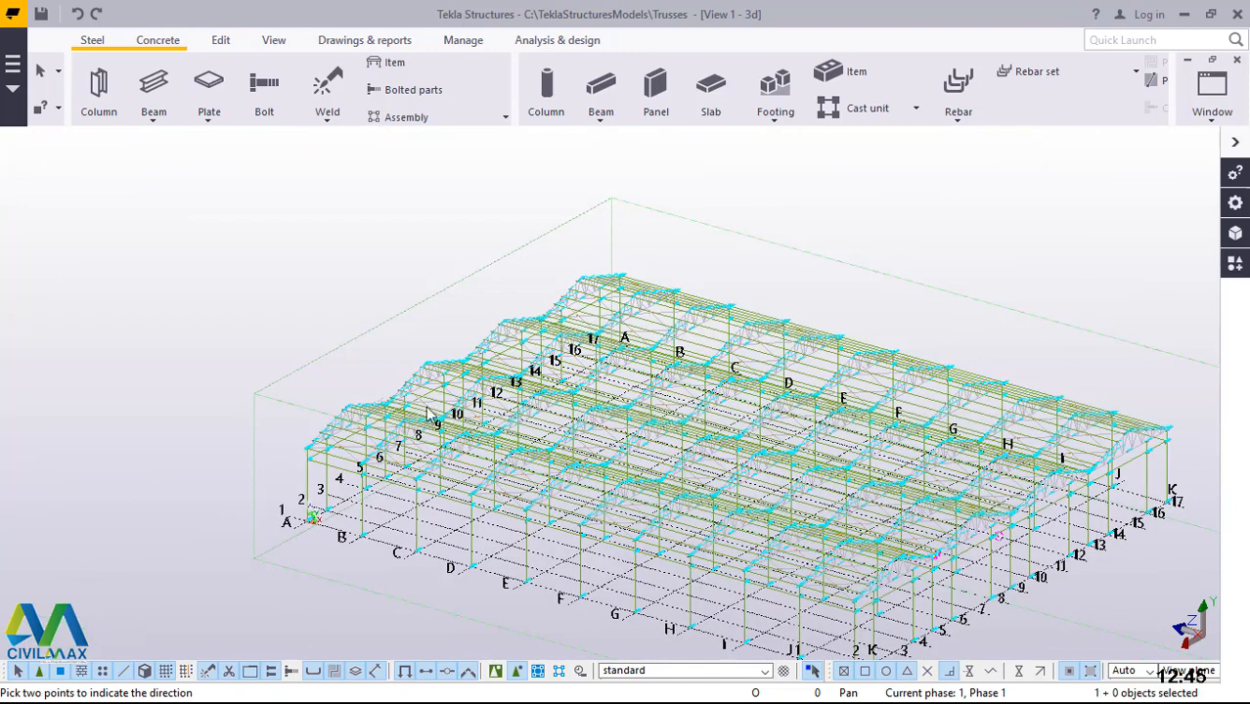
scroll(419, 410, up, 3)
scroll(911, 558, up, 5)
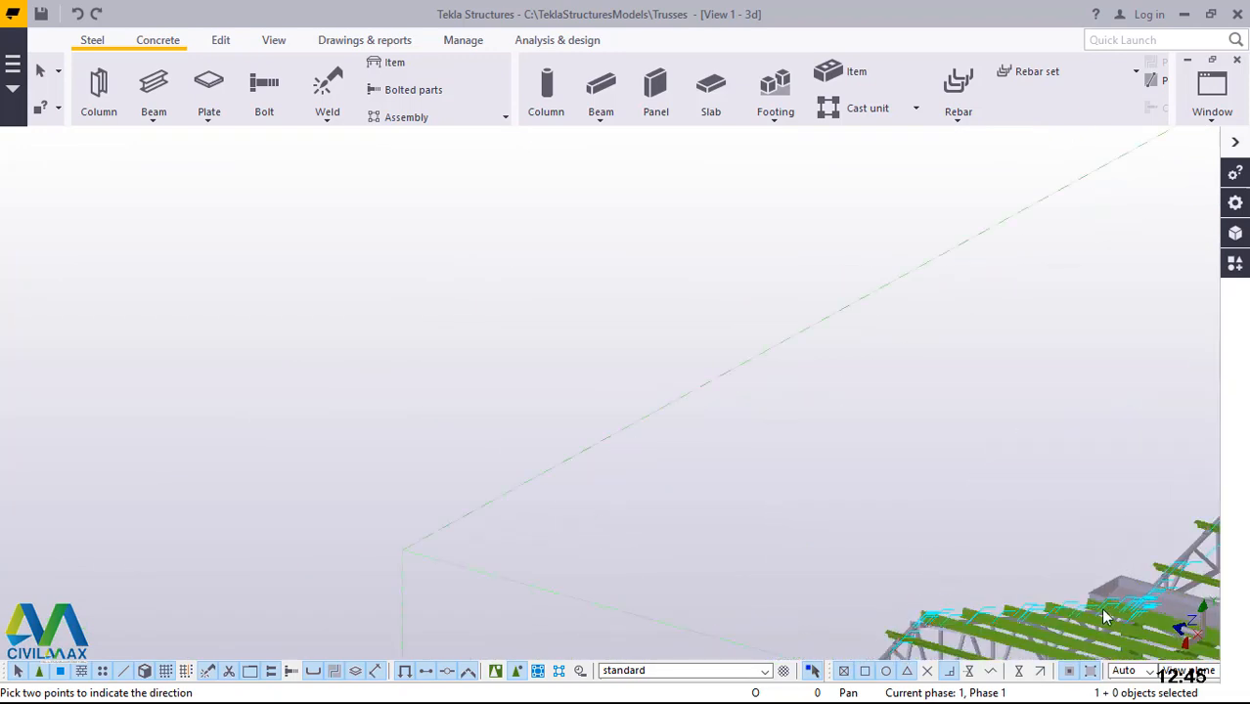
scroll(1168, 618, up, 5)
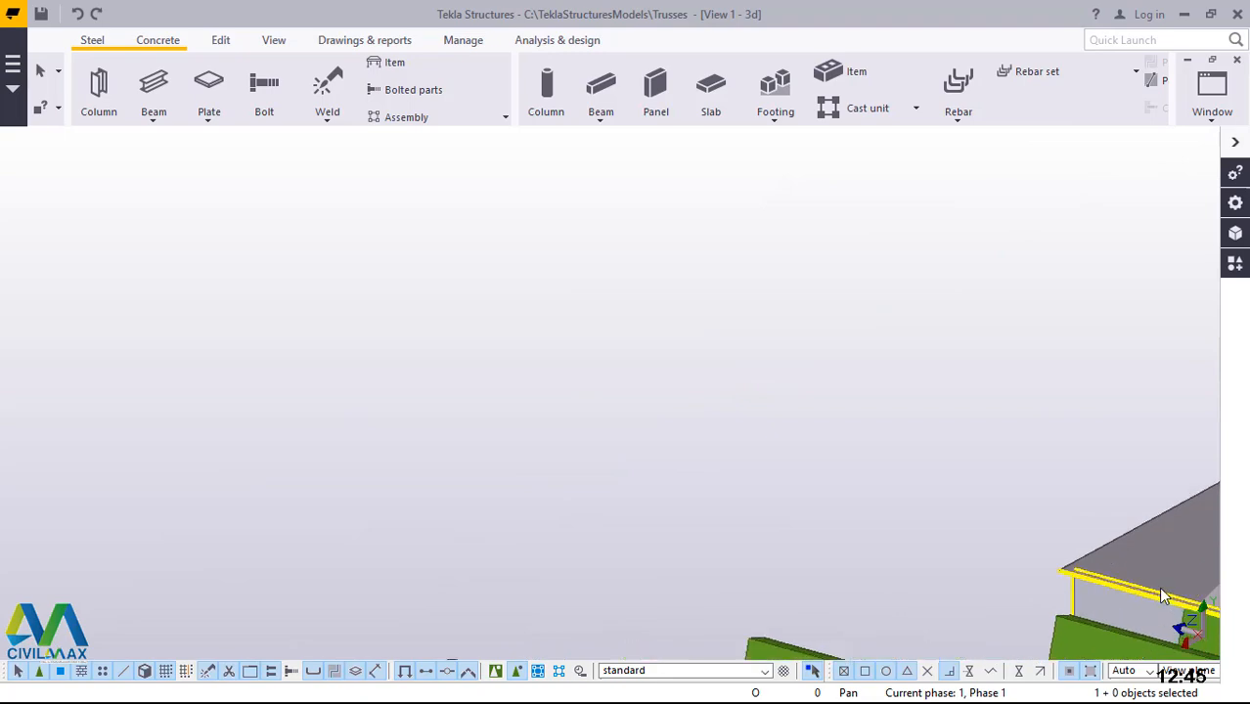
scroll(102, 341, down, 2)
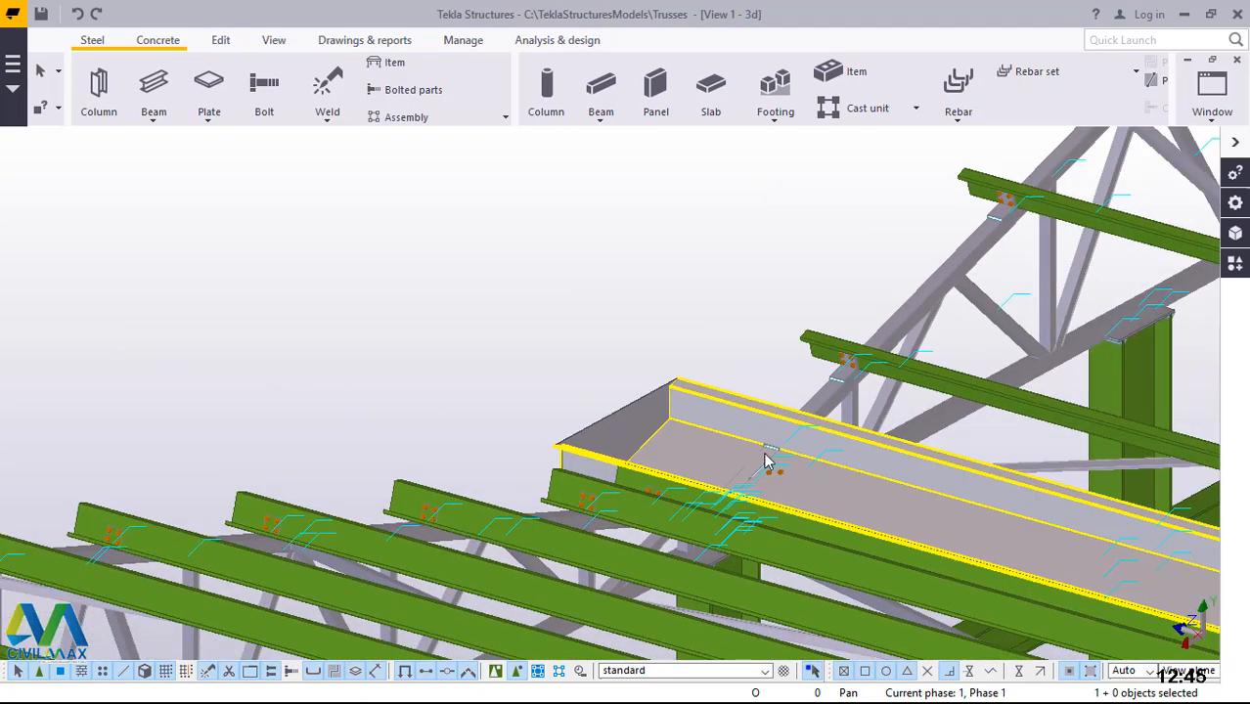
scroll(768, 461, up, 4)
scroll(853, 536, up, 2)
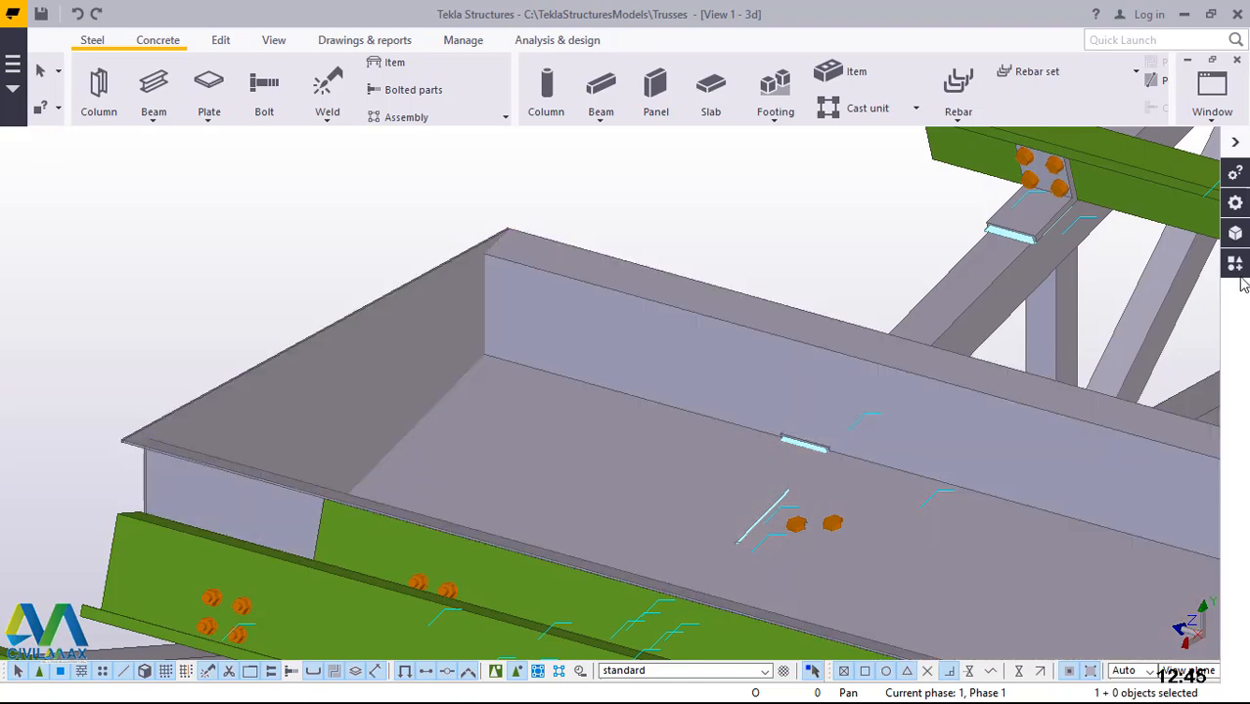
Find the Stanchion weld (85) component by searching for weld and apply it between the far end plate and the gutter
click(1235, 265)
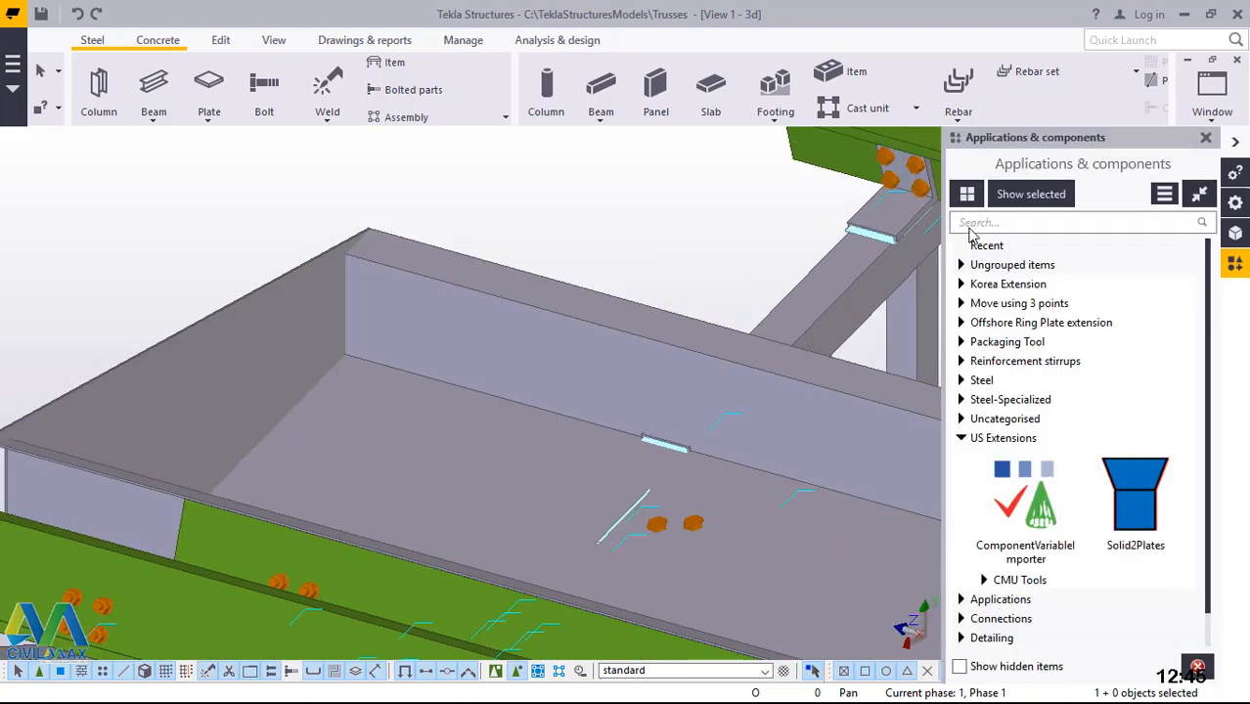
click(968, 224)
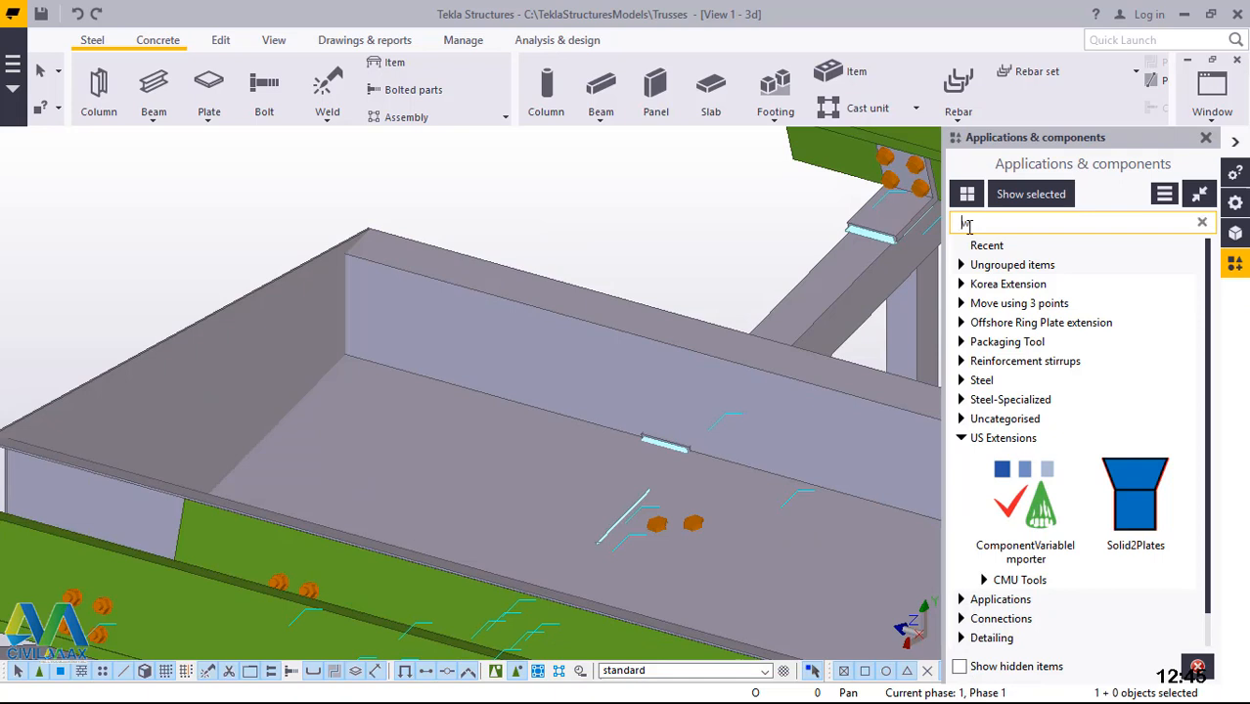
text(wel)
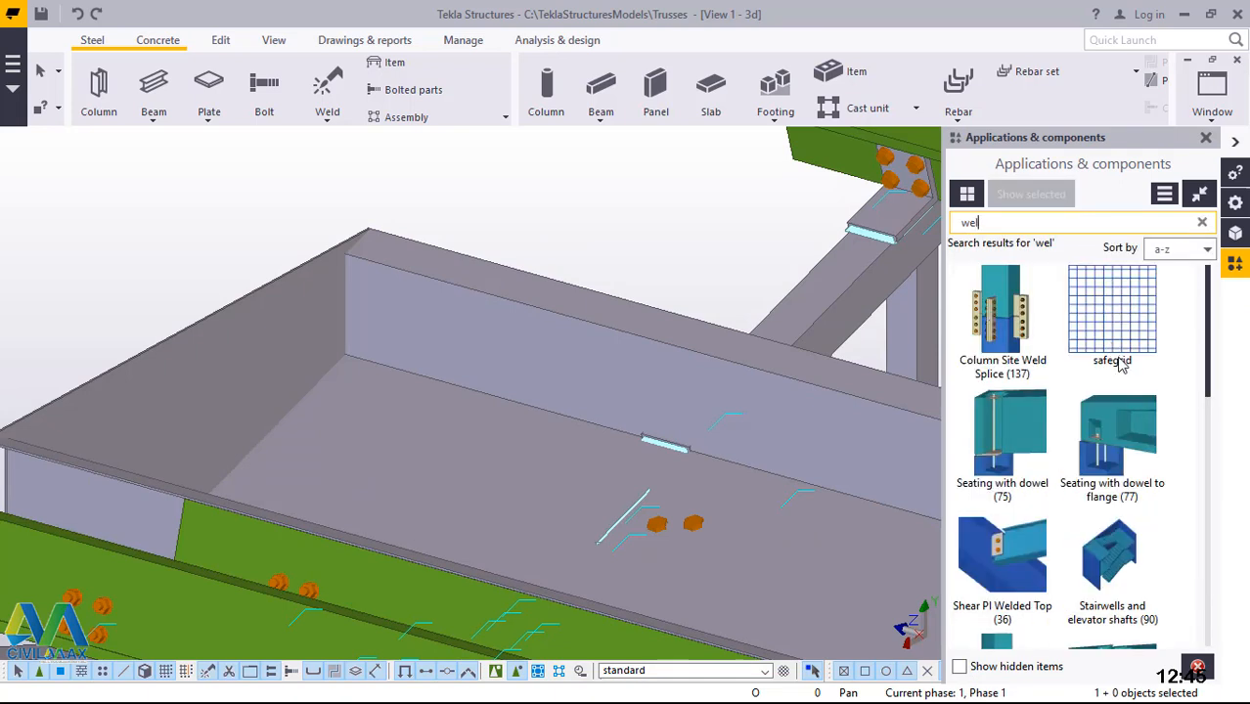
text(d)
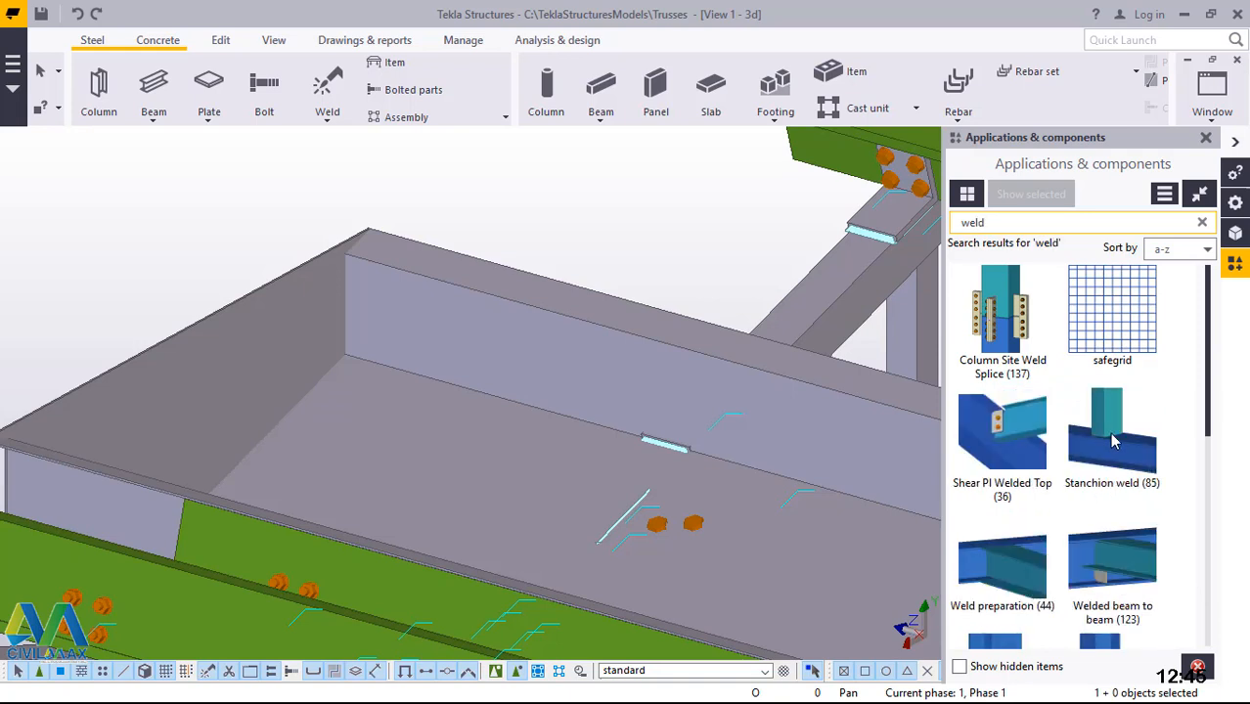
click(383, 406)
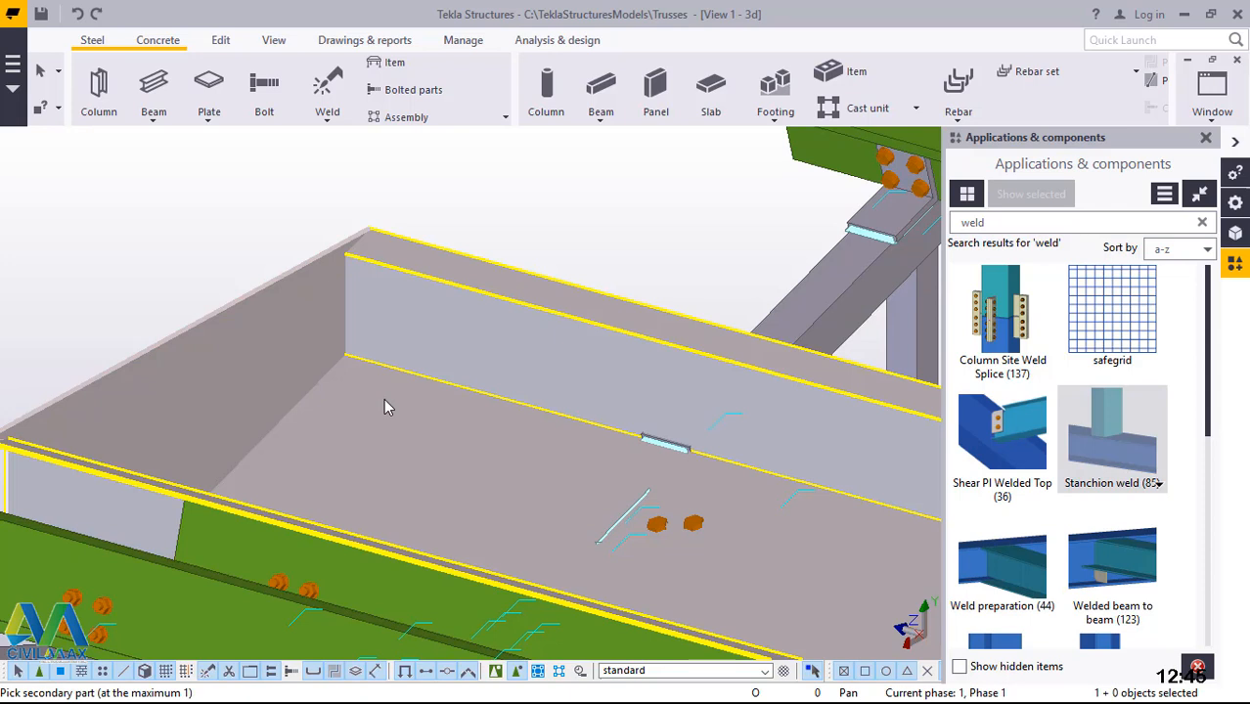
click(384, 401)
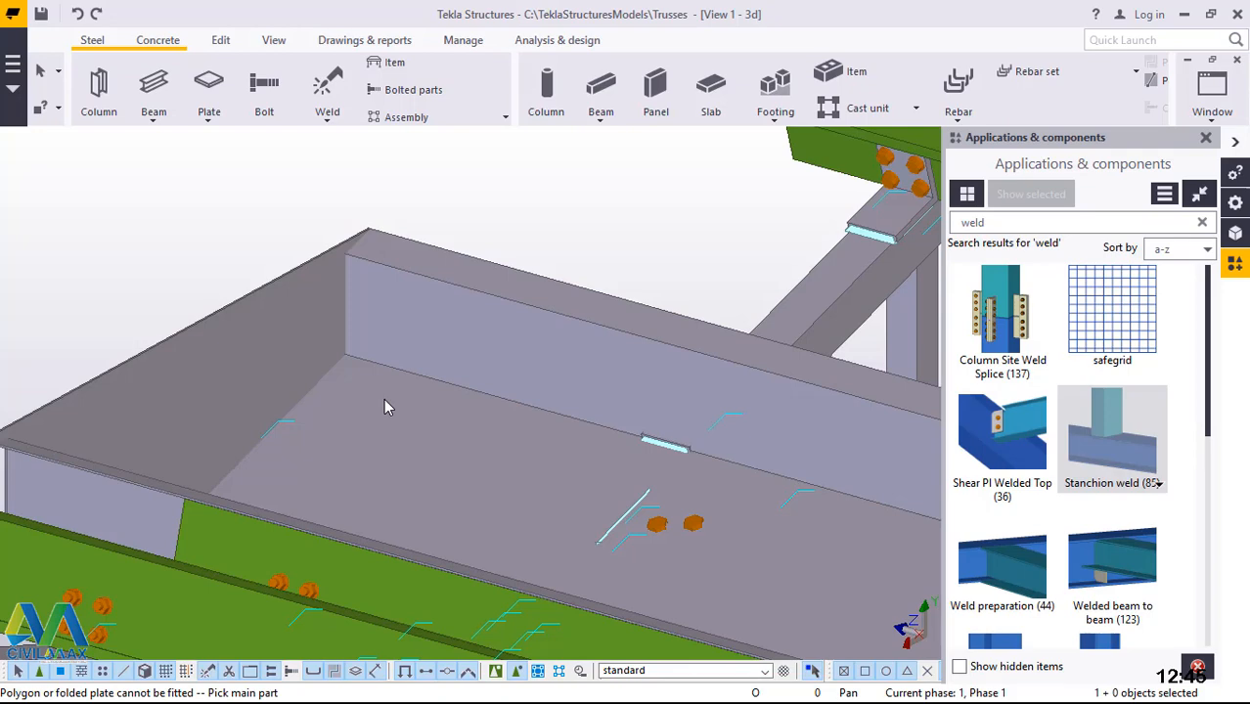
Weld the end plate at the gutter's opposite end, near grid line 10, to the gutter with Stanchion weld (85)
scroll(158, 307, down, 5)
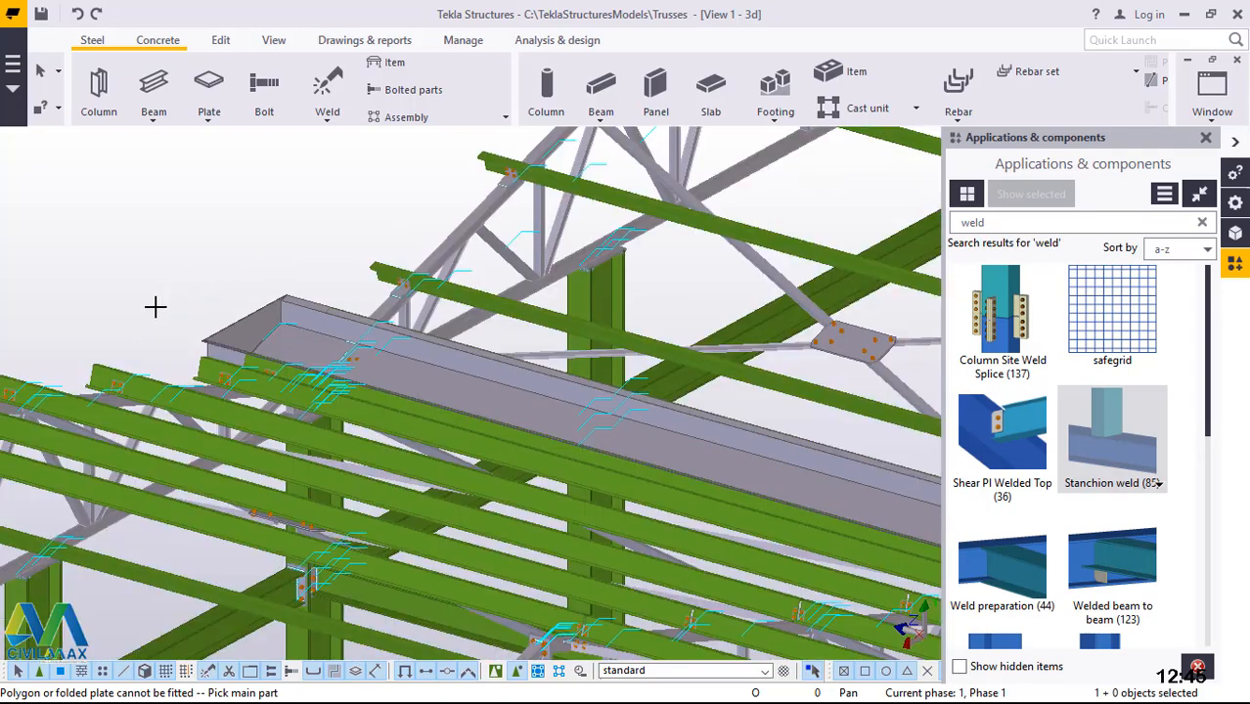
scroll(152, 305, down, 5)
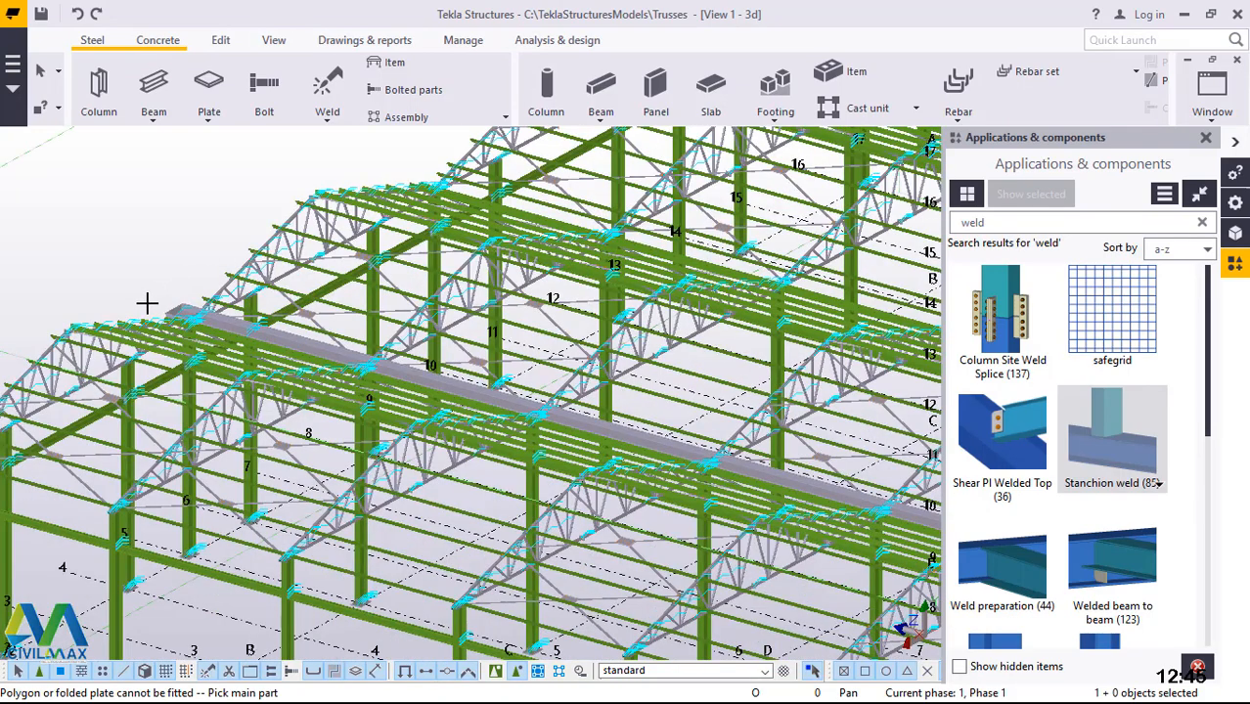
scroll(651, 473, down, 5)
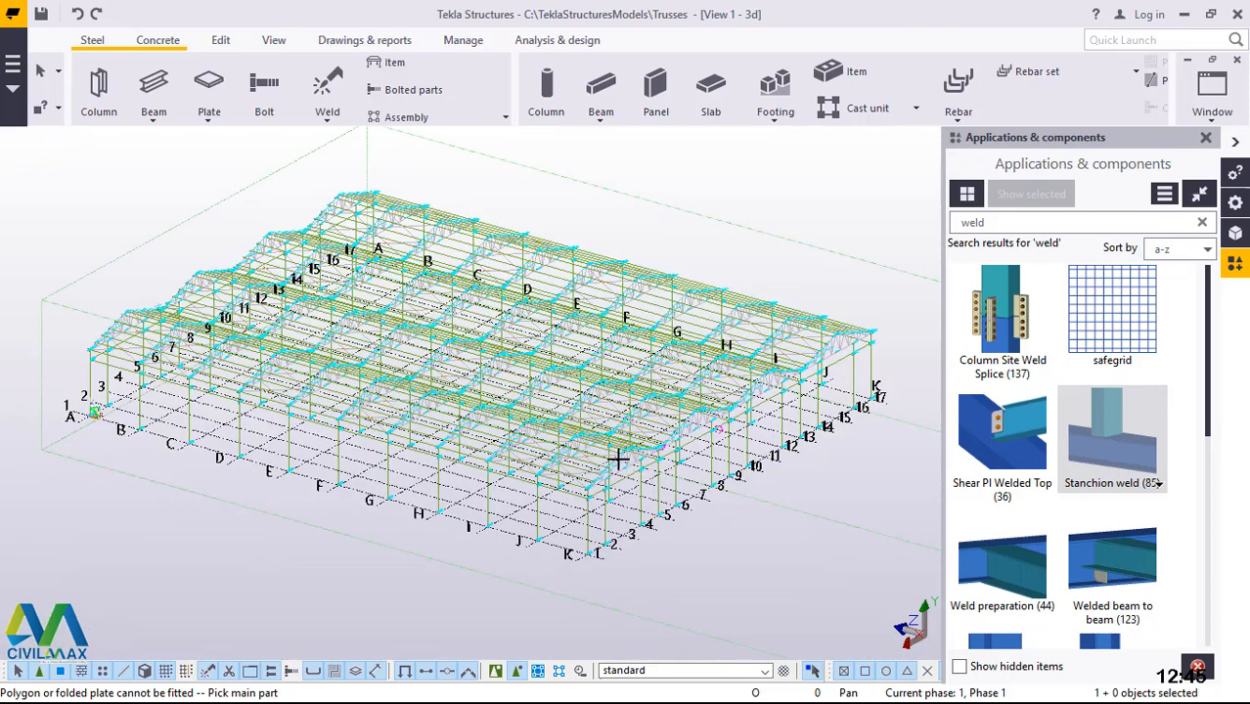
scroll(662, 450, up, 2)
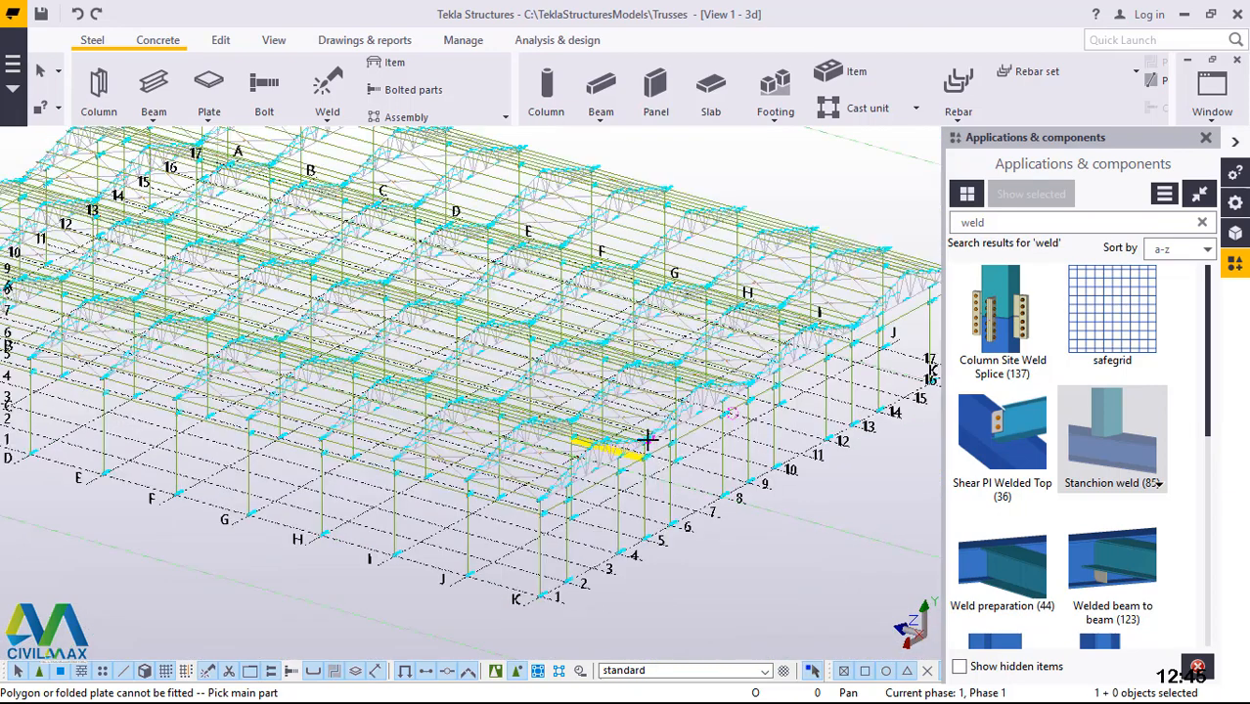
scroll(641, 440, up, 5)
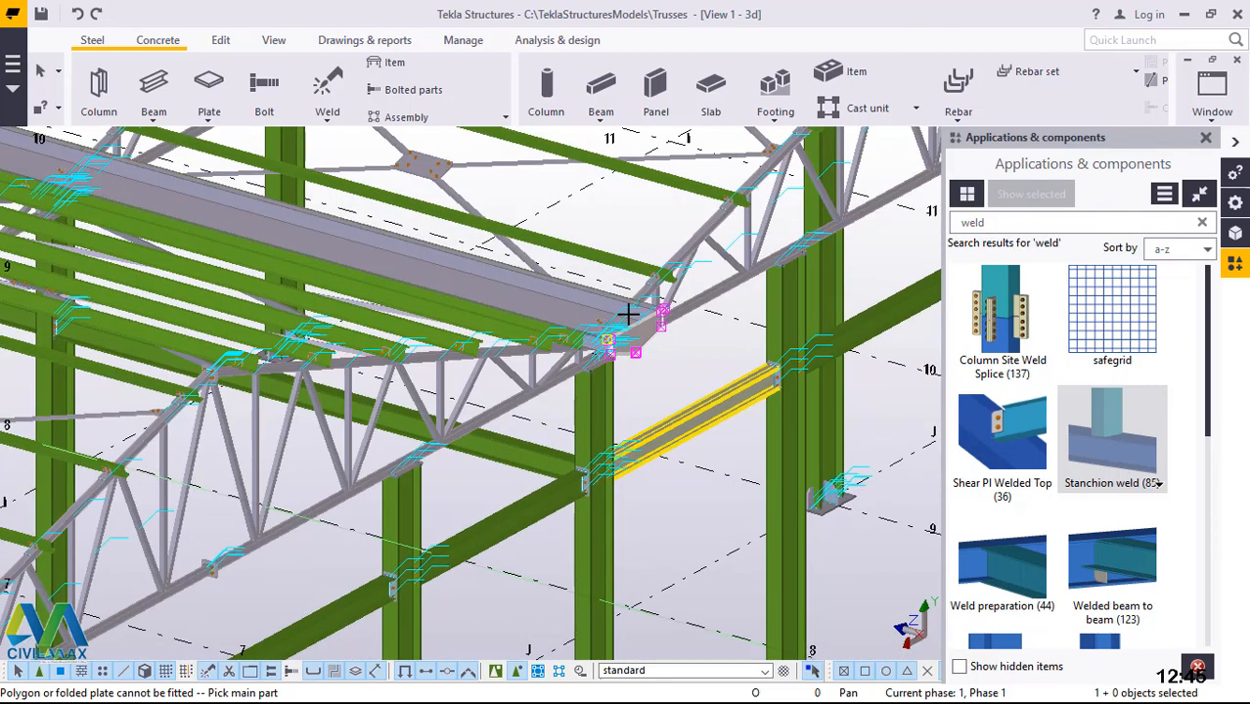
scroll(635, 313, up, 2)
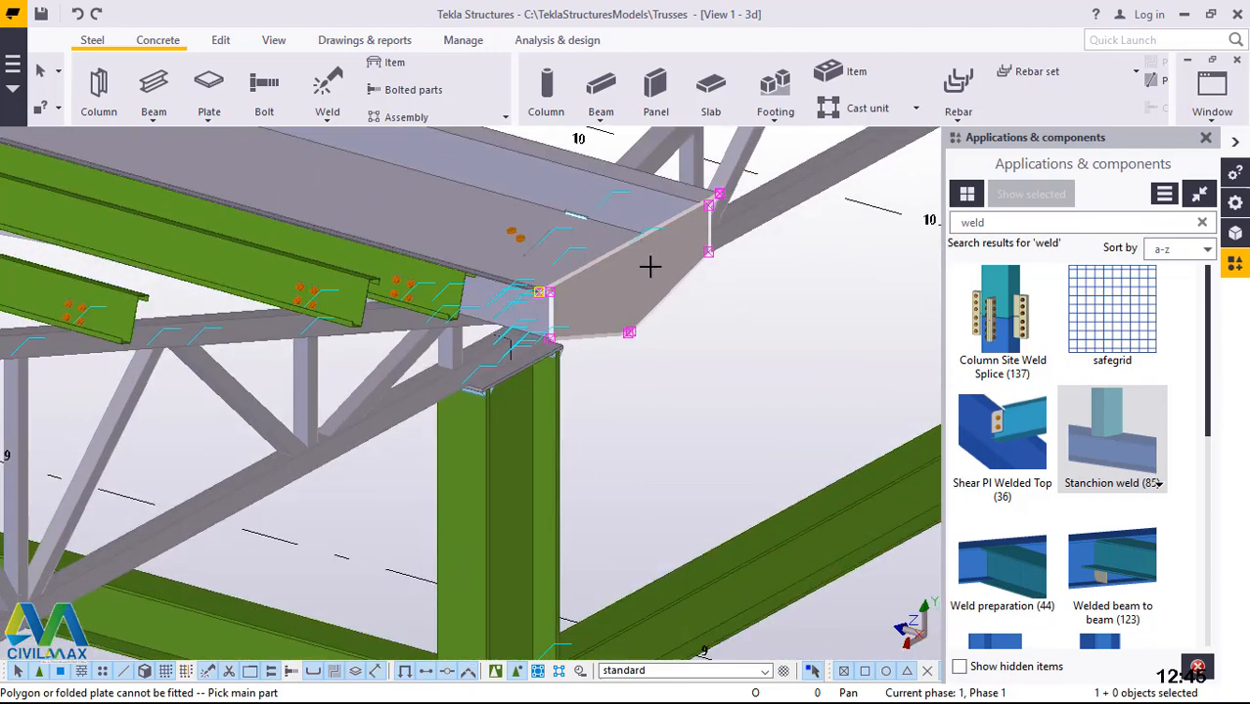
scroll(650, 268, up, 1)
click(438, 233)
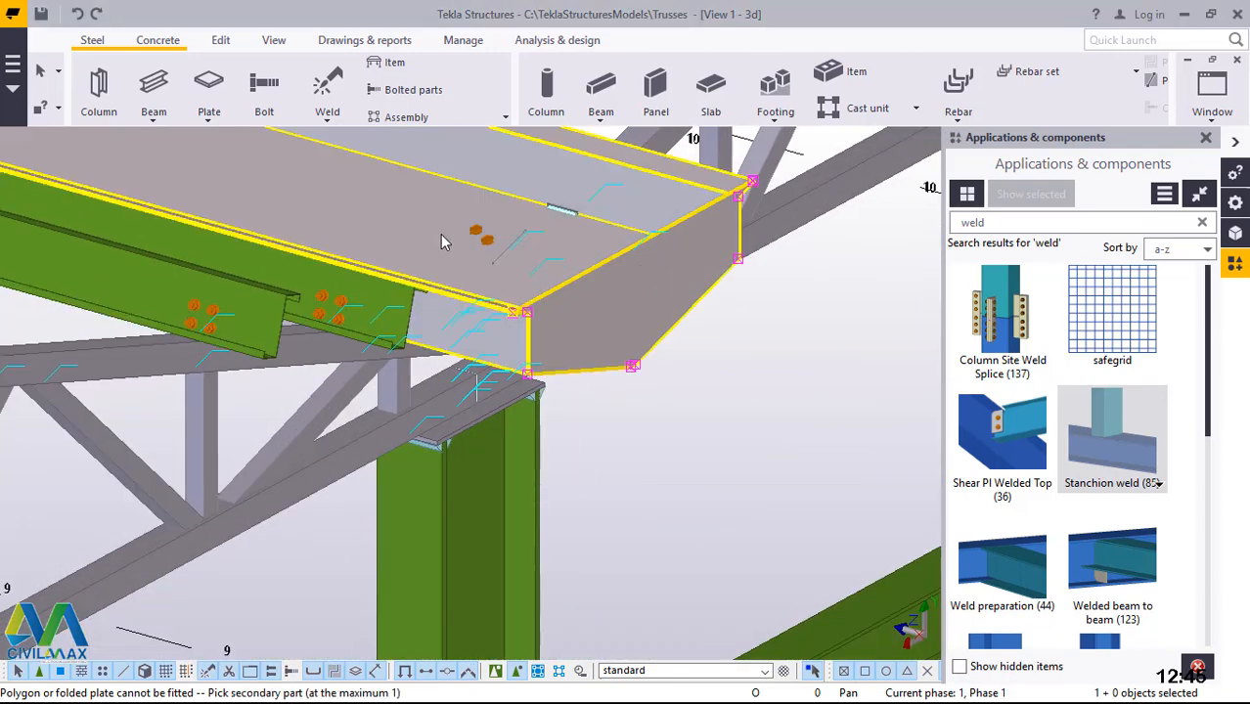
middle_click(826, 334)
right_click(784, 342)
click(821, 358)
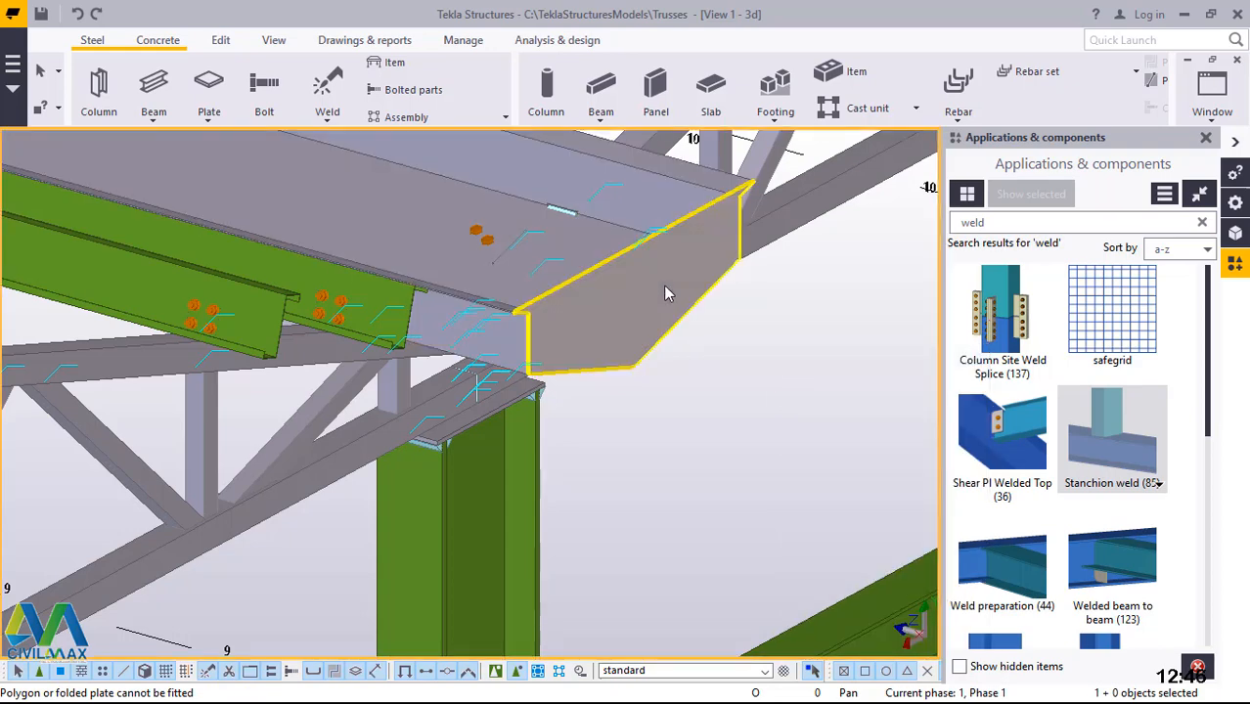
Move the gutter and its two end plates together linearly by dX 0, dY 3 and dZ 0, applying the move twice
click(663, 284)
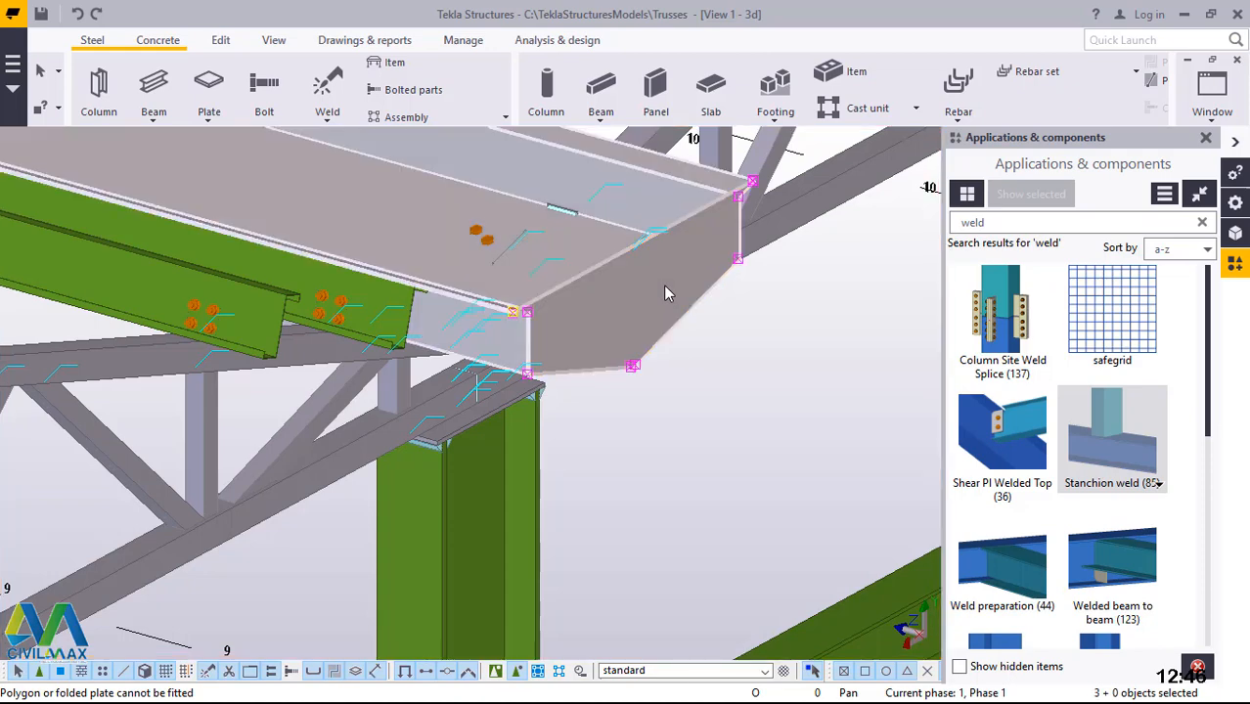
right_click(753, 381)
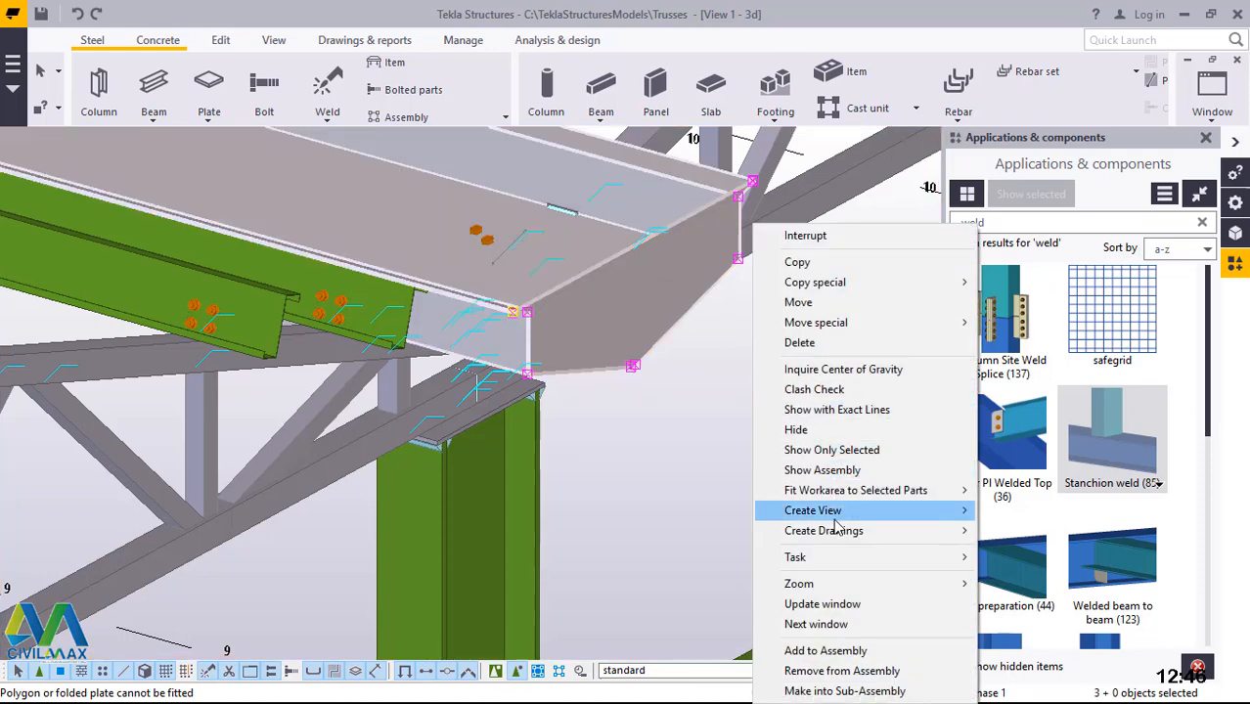
mouse_move(847, 325)
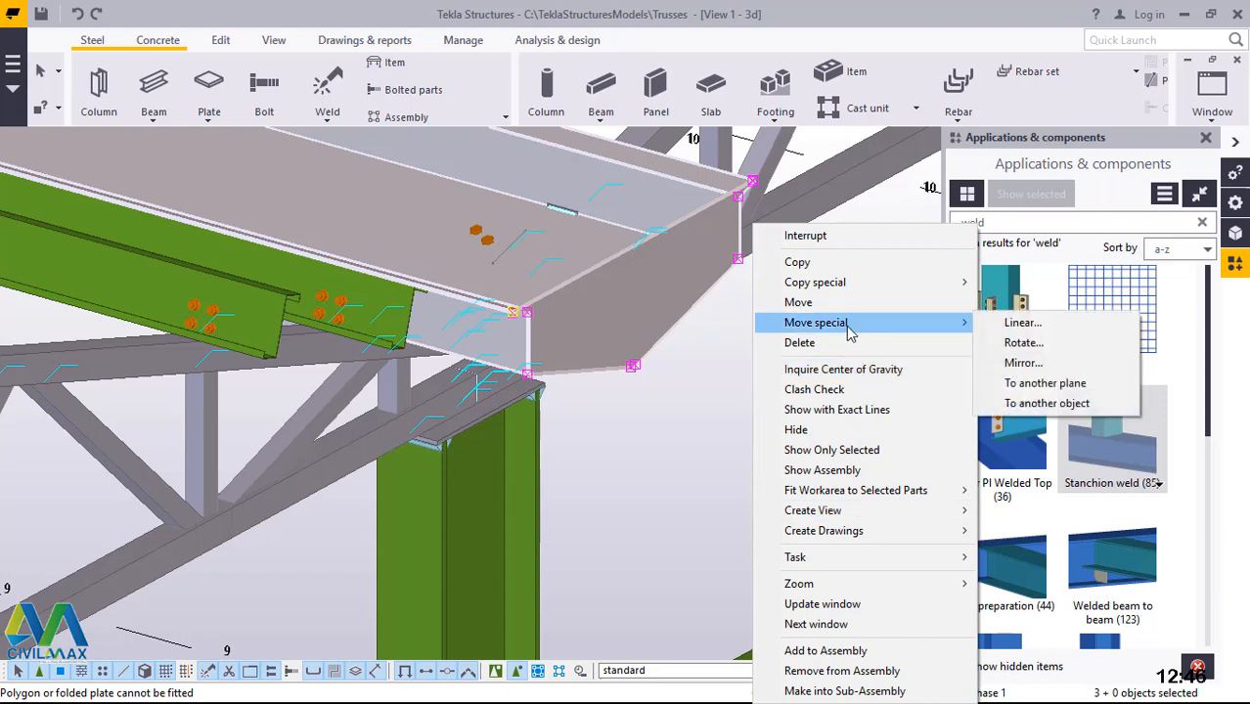
click(1016, 324)
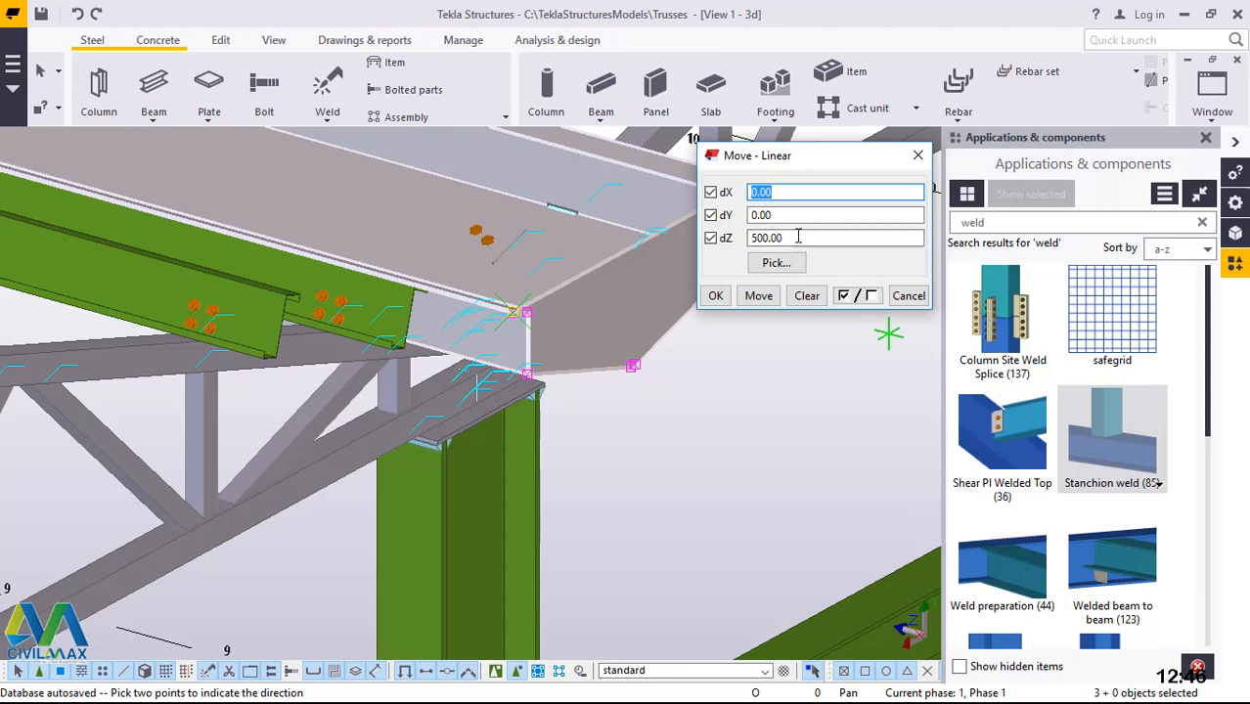
drag(800, 238, 743, 238)
text(0)
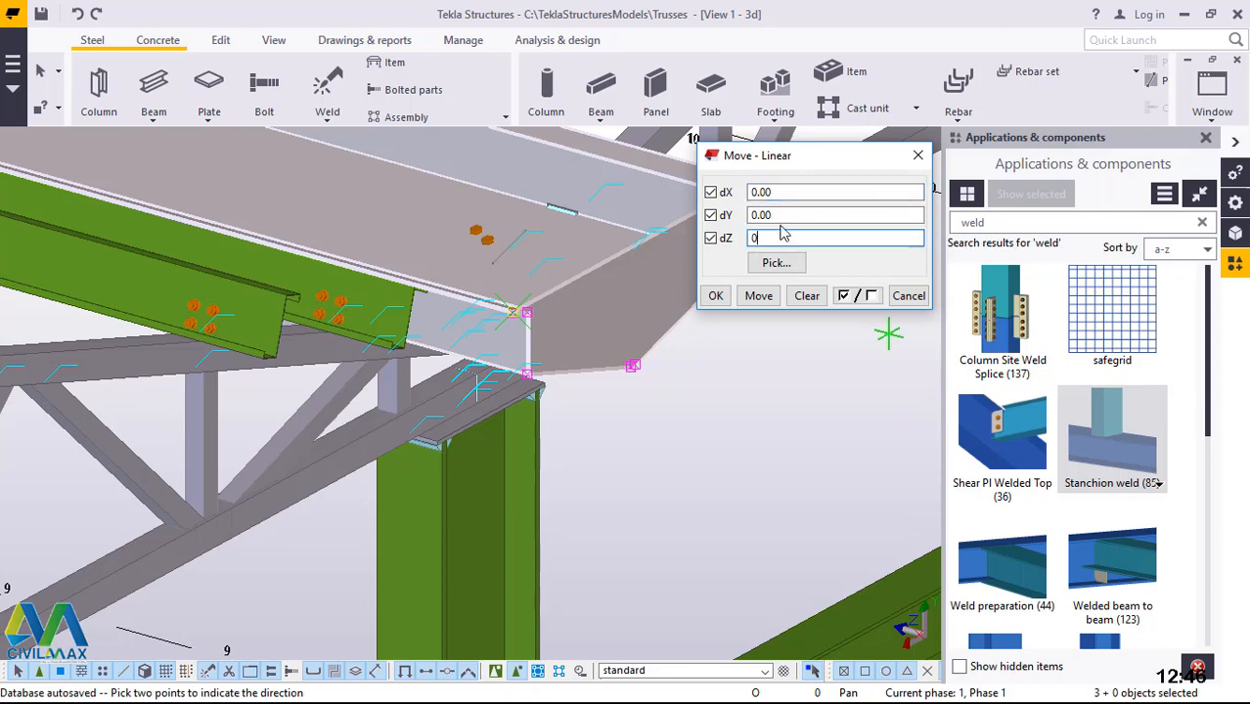
click(784, 213)
drag(764, 213, 746, 214)
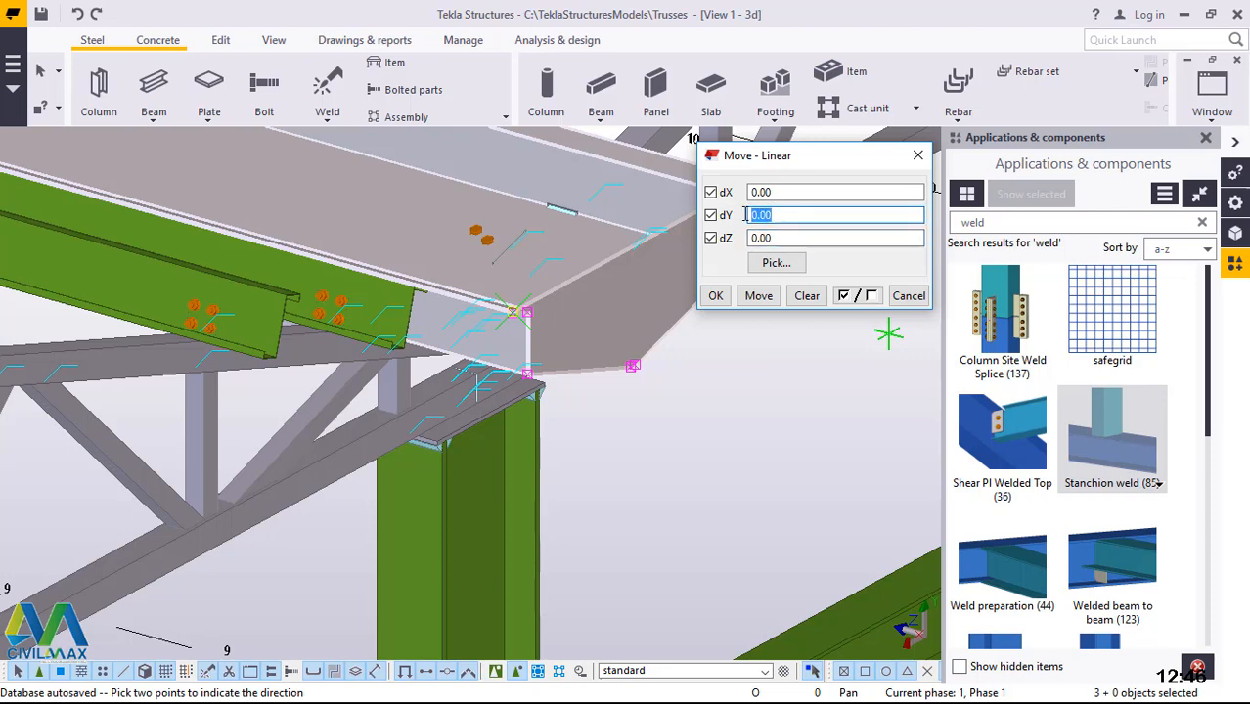
text(3)
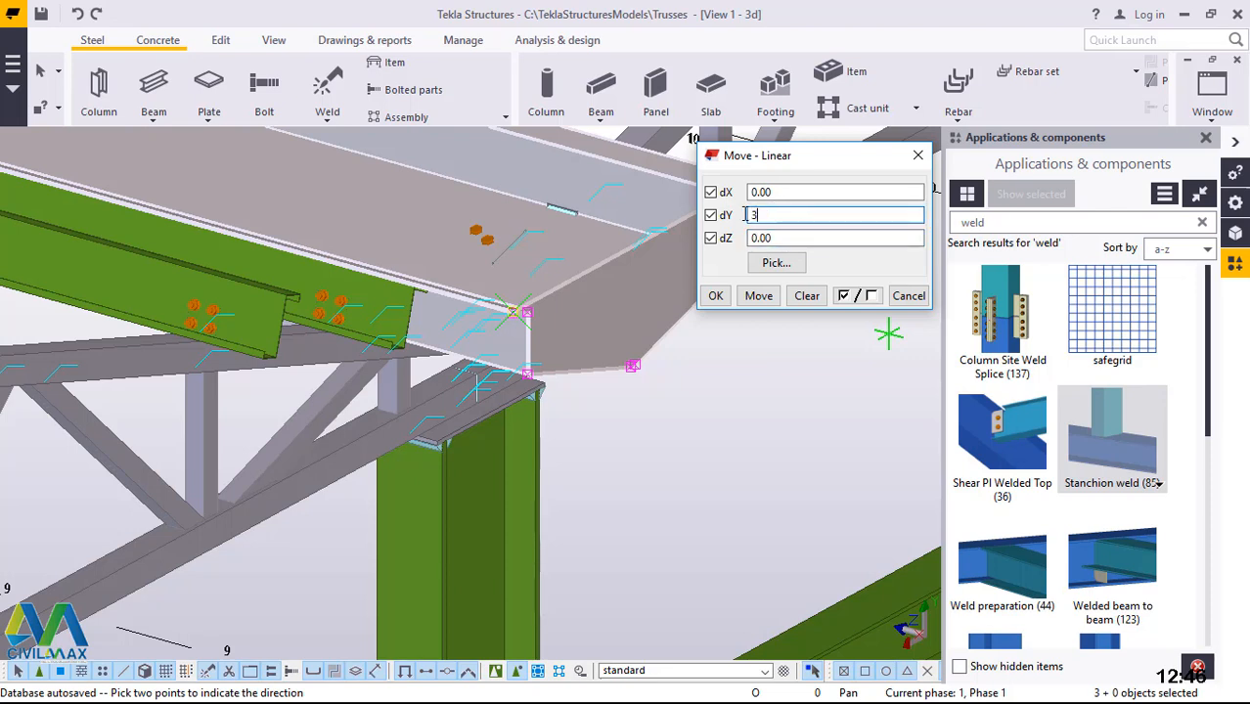
click(761, 296)
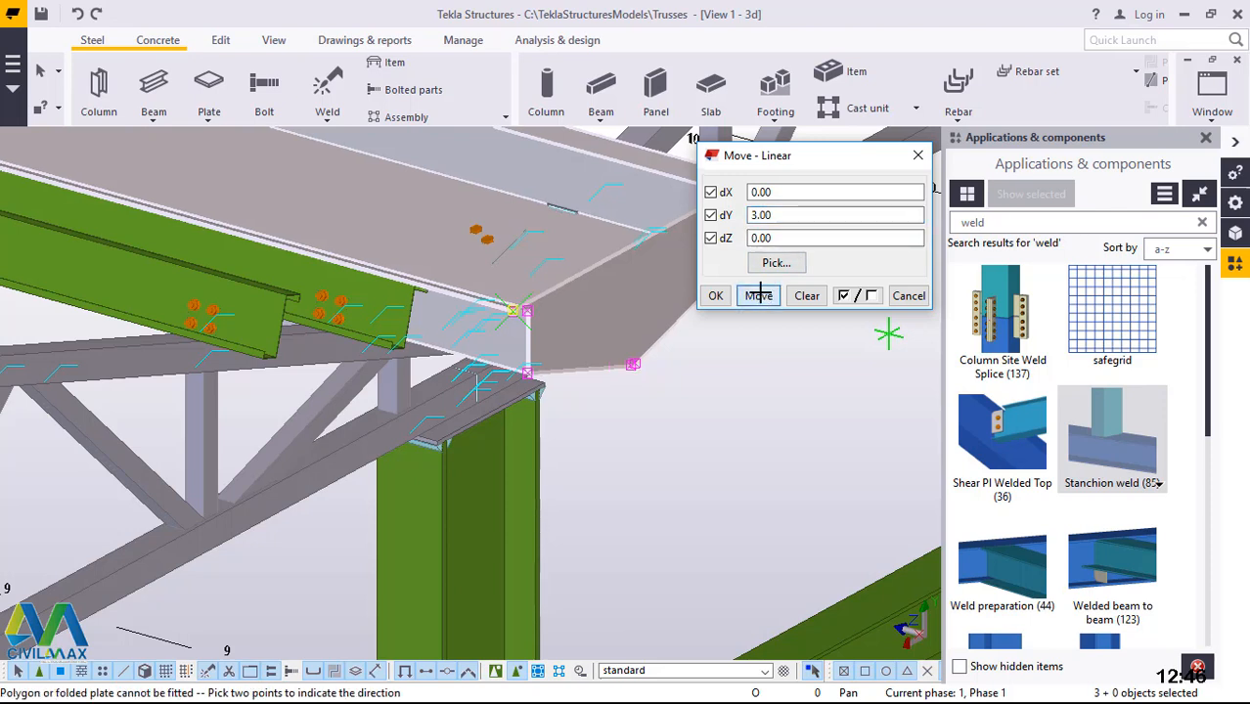
click(759, 295)
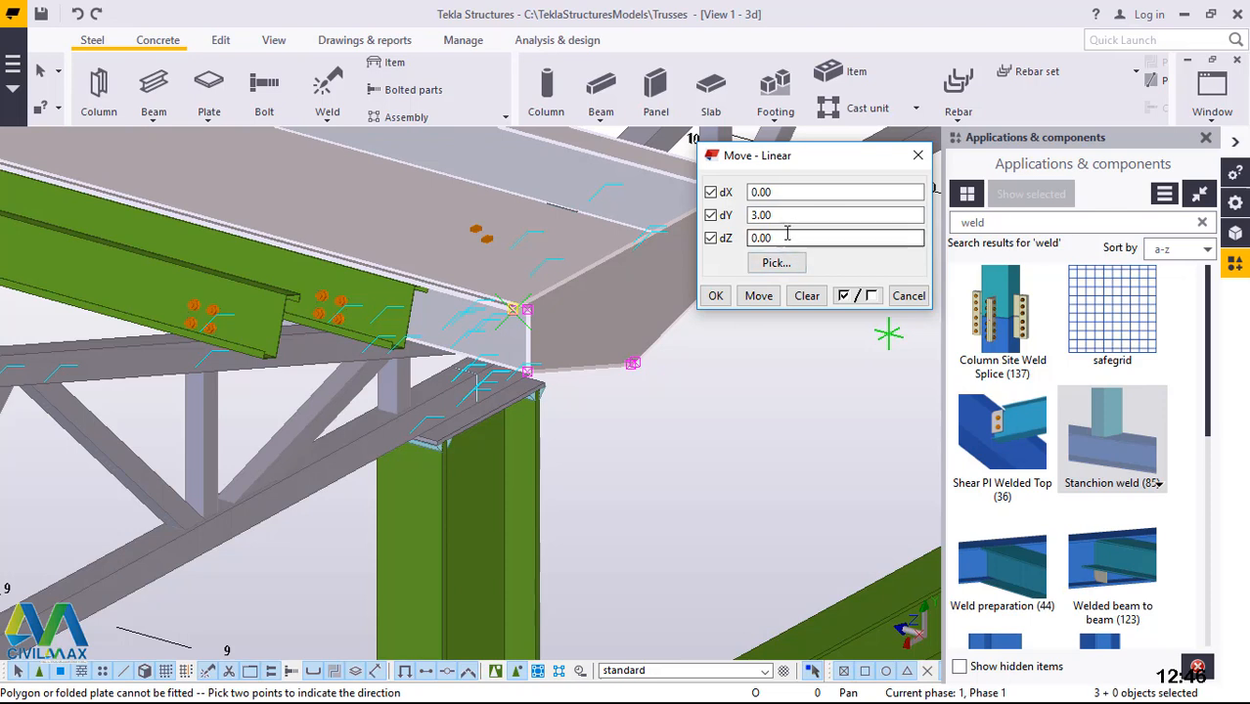
Raise the gutter and both end plates by a further dY 5, keeping dX and dZ at 0, and clear the selection
drag(783, 216, 746, 215)
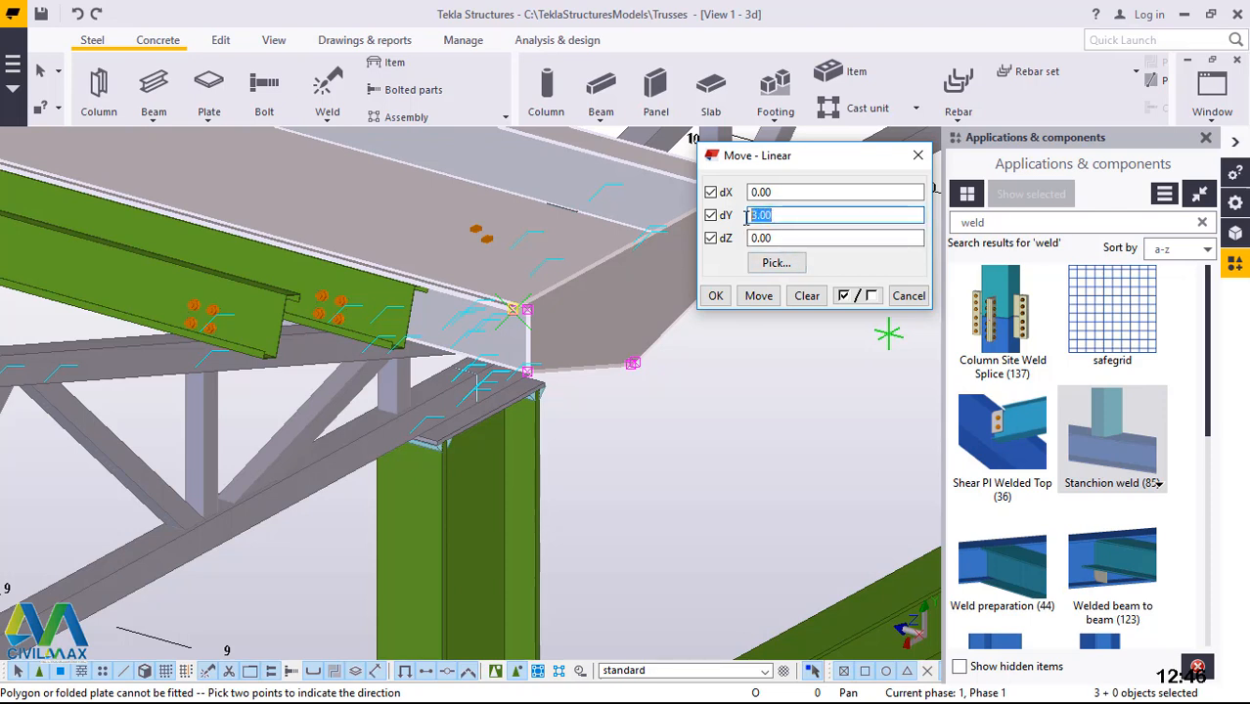
text(5)
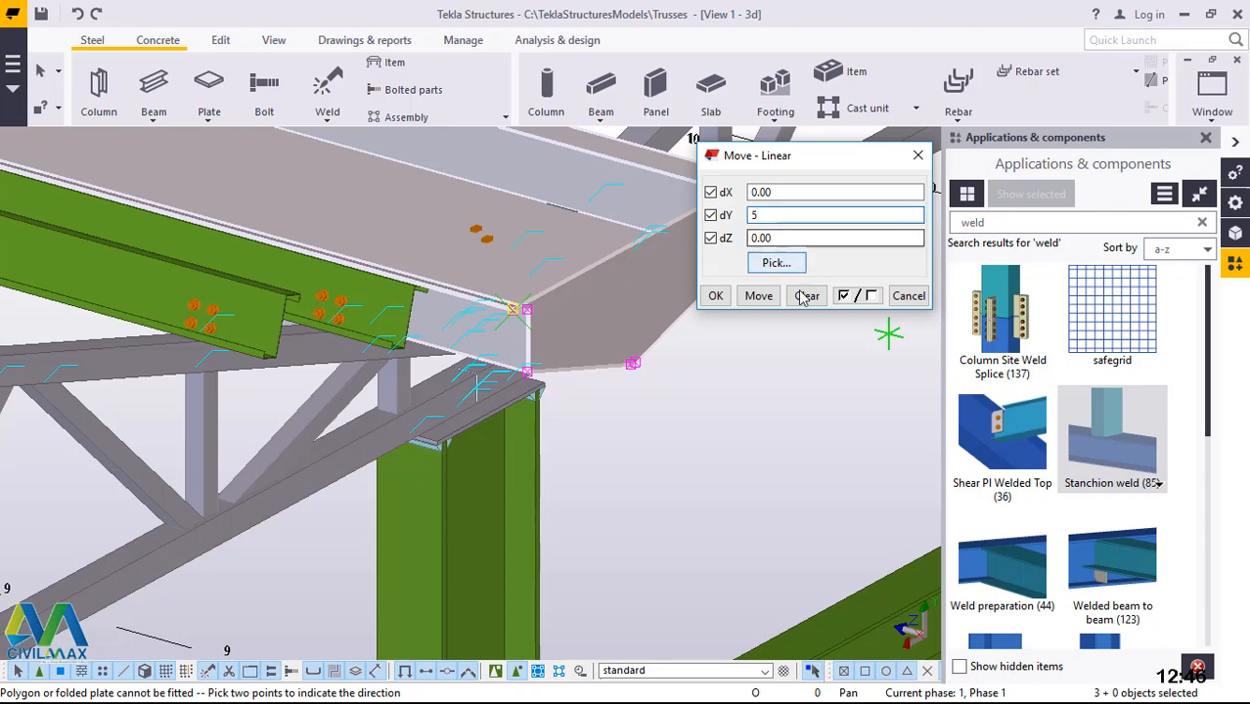
click(758, 297)
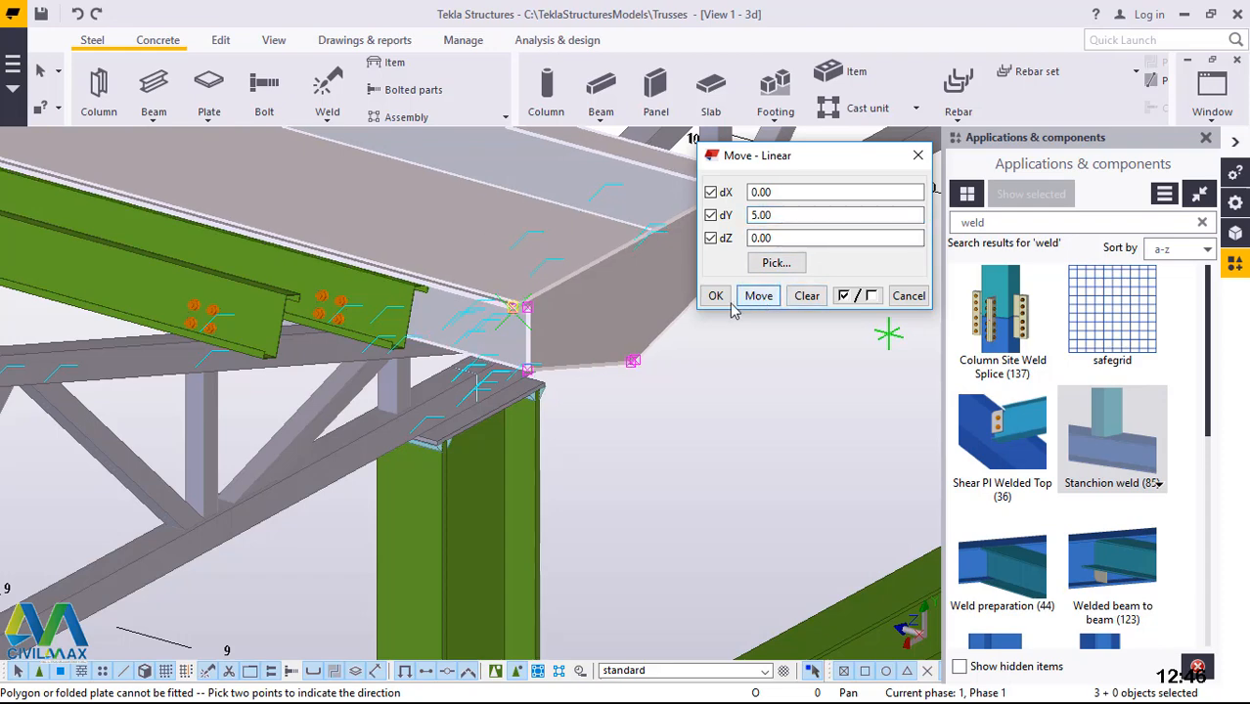
click(715, 295)
right_click(712, 356)
click(731, 368)
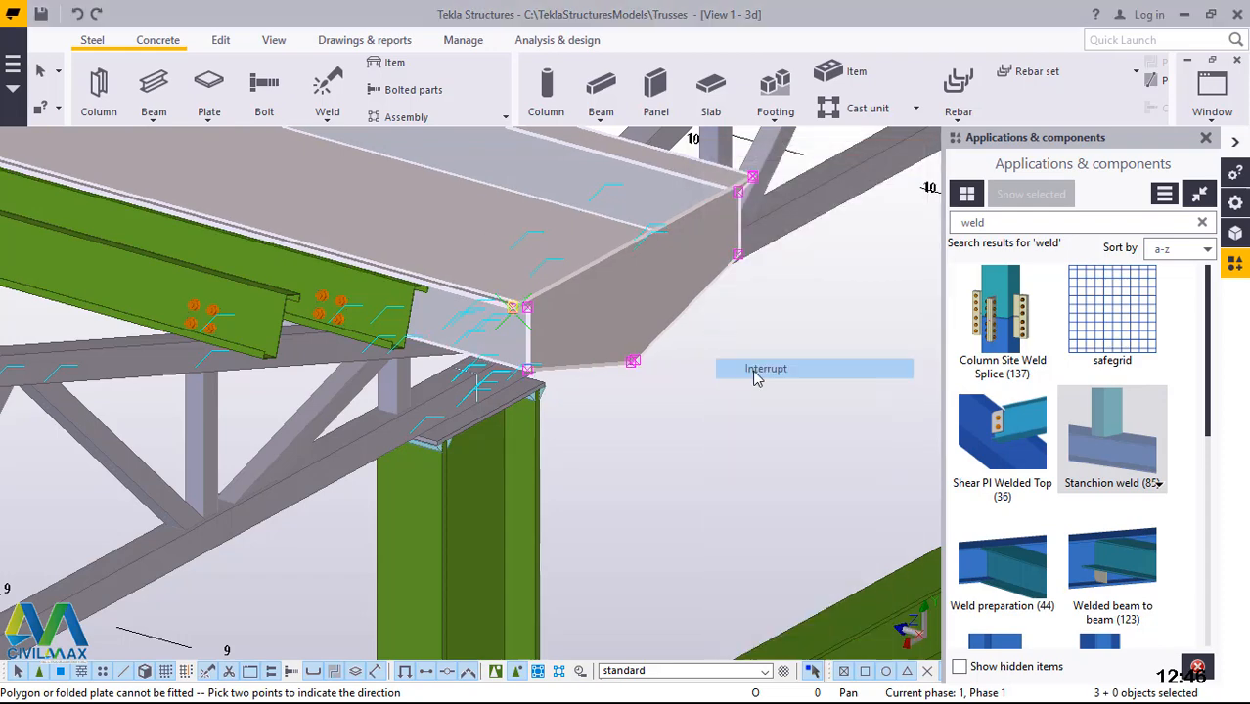
click(705, 442)
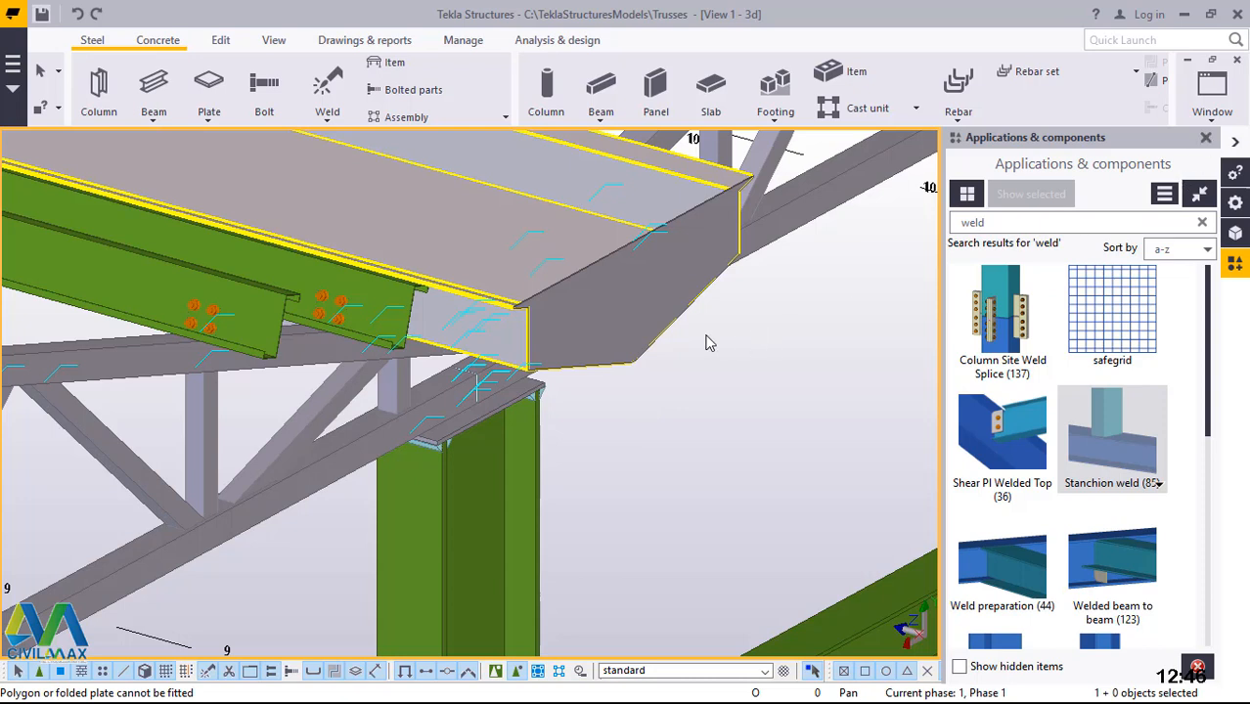
Save the model and close the Applications & components pane
key(ctrl+s)
scroll(709, 342, down, 2)
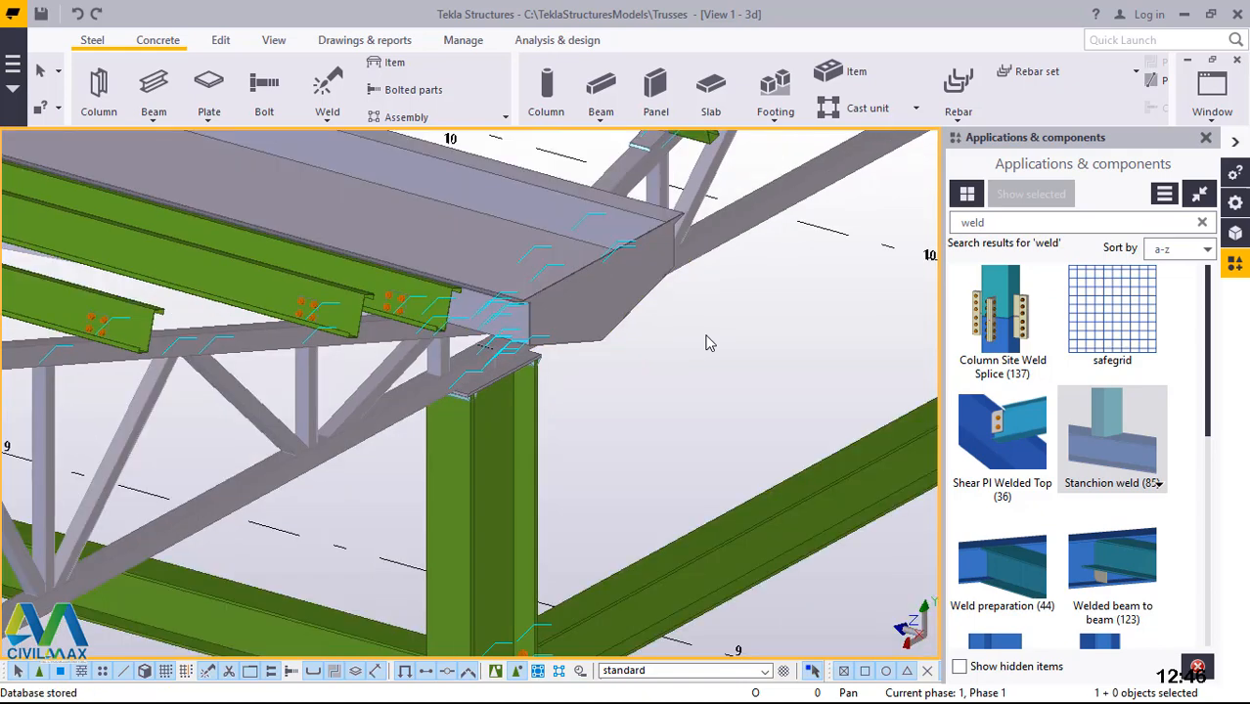
click(1206, 138)
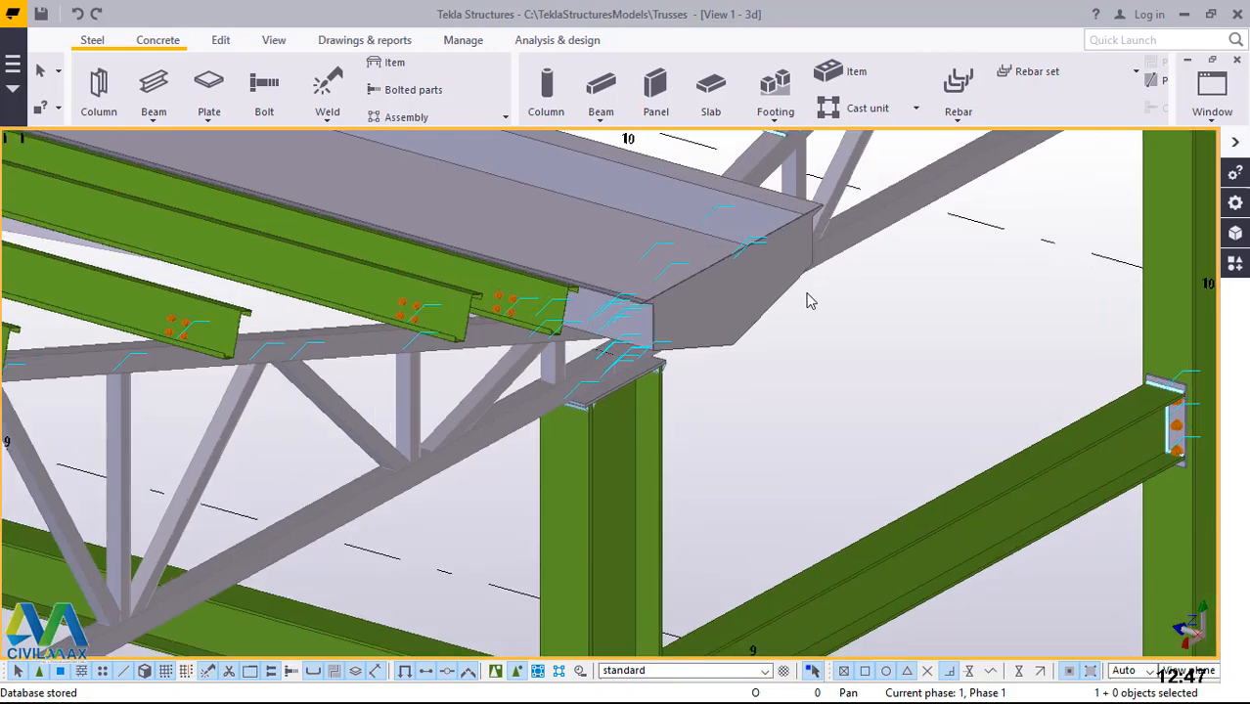
Select the gutter with its end plates and start copying them, using the outer end of grid line 5 as the origin
click(752, 318)
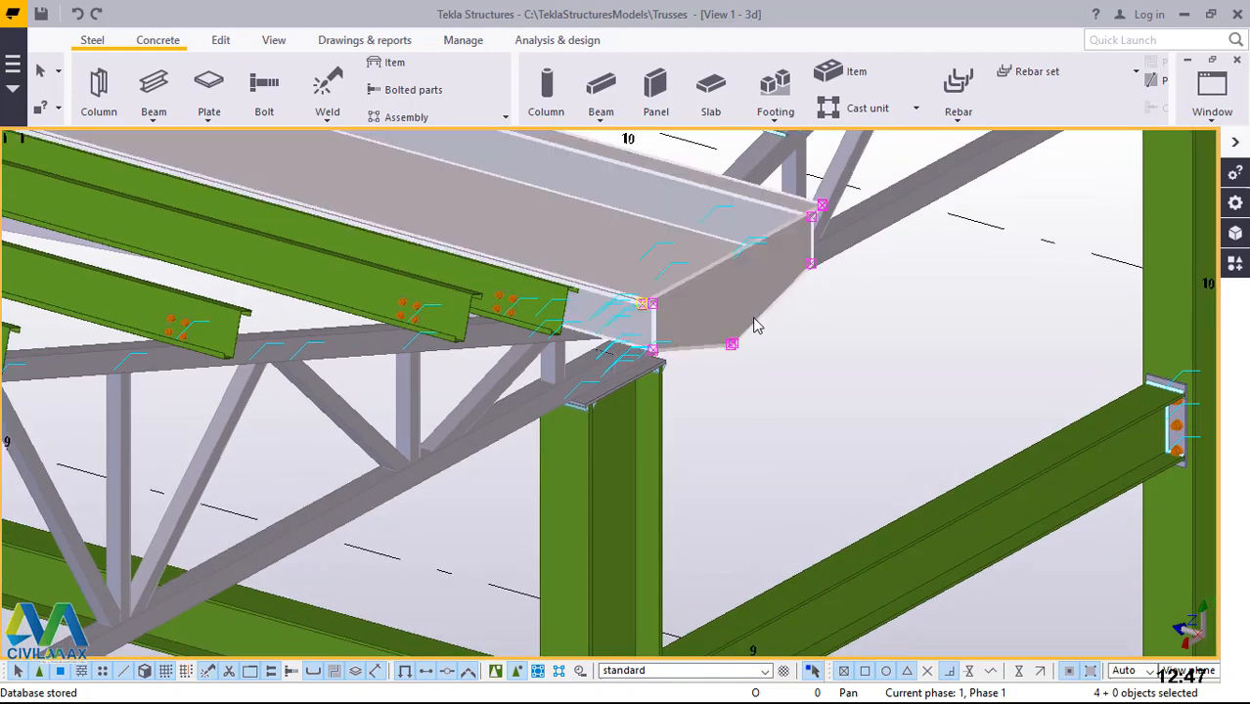
scroll(453, 318, down, 6)
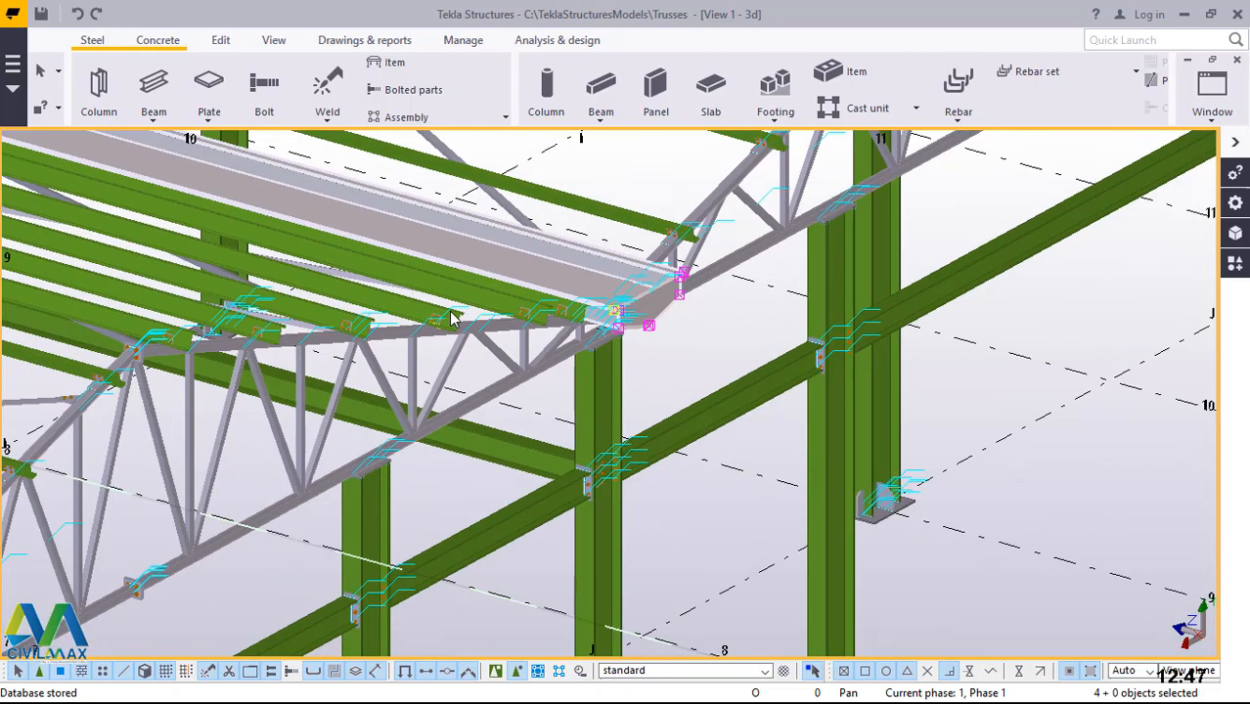
scroll(497, 346, down, 1)
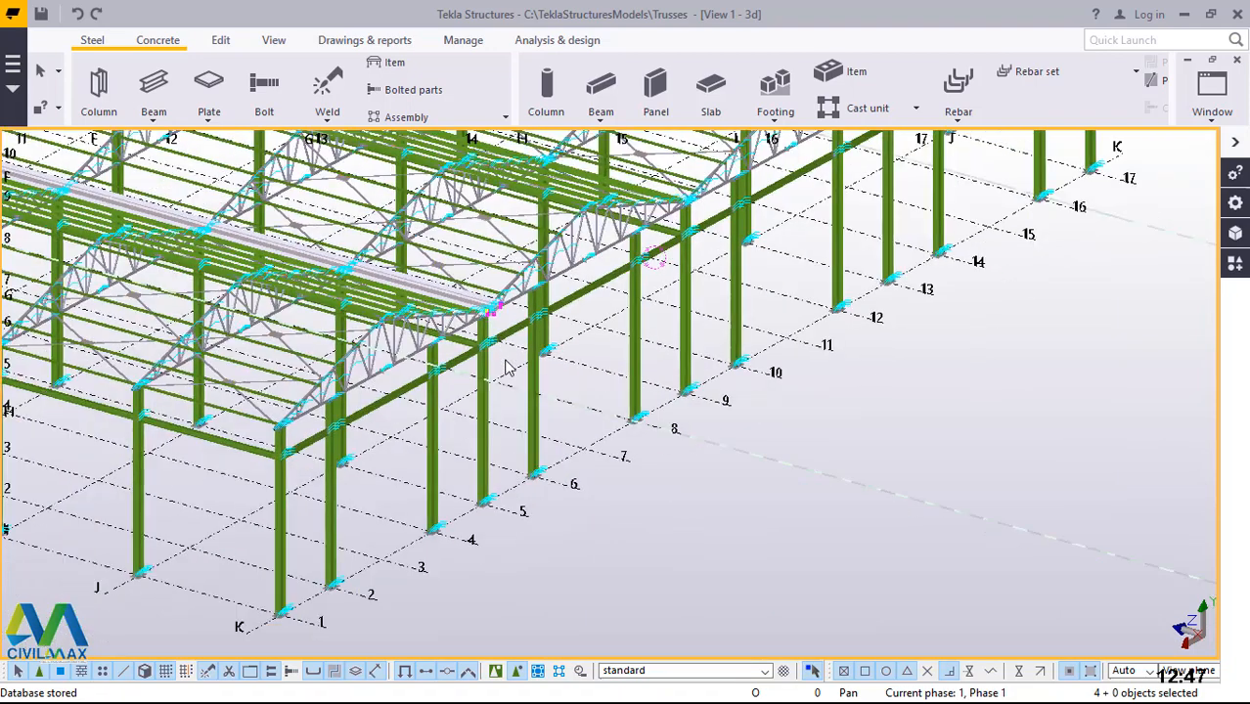
scroll(511, 396, up, 1)
scroll(528, 557, up, 3)
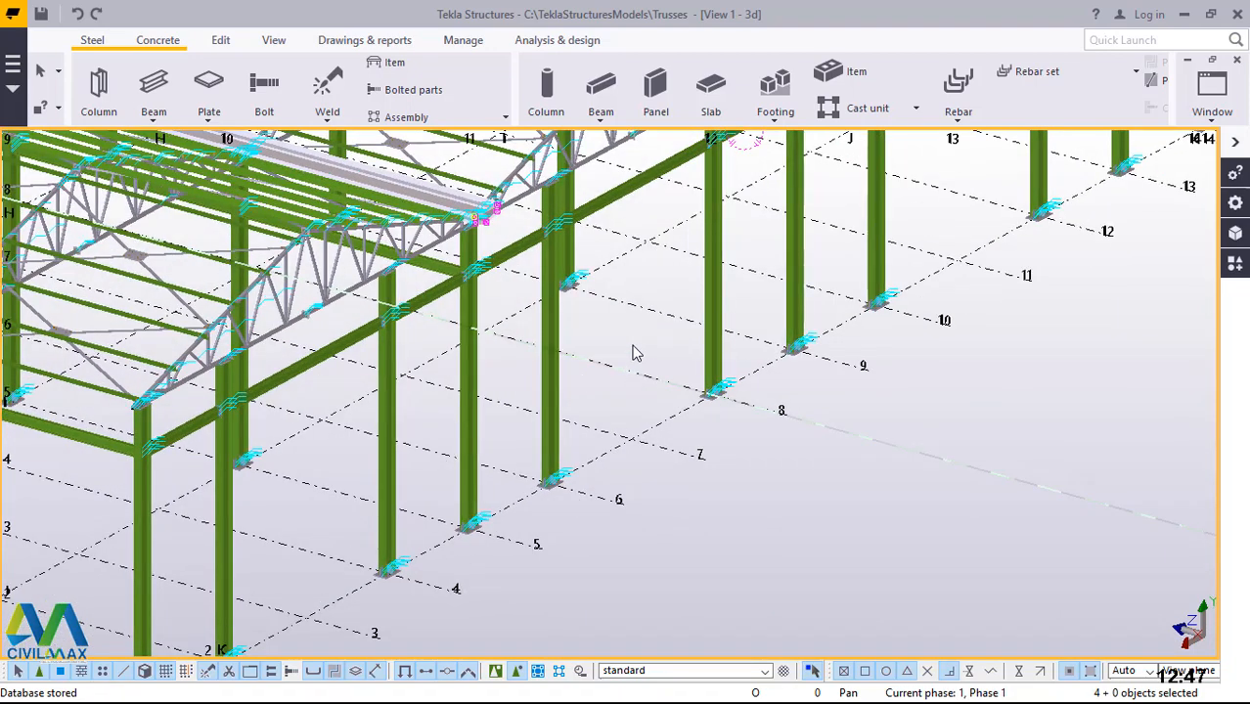
right_click(634, 351)
mouse_move(716, 284)
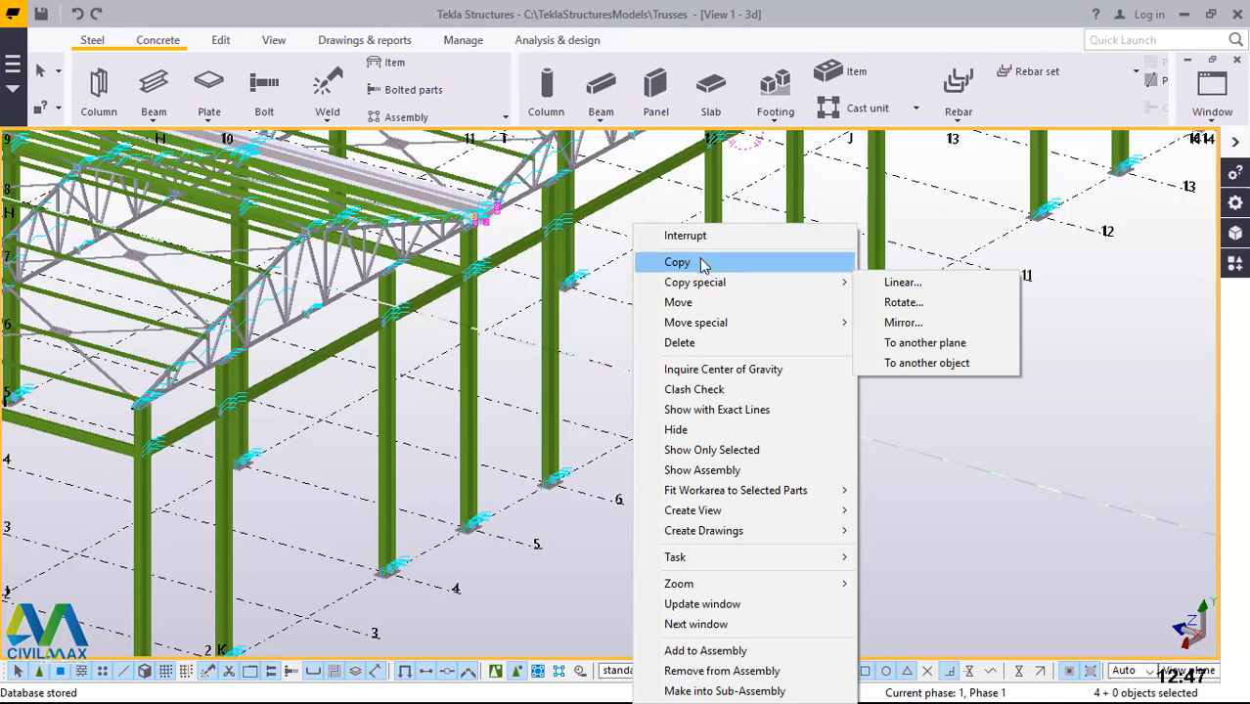
click(699, 264)
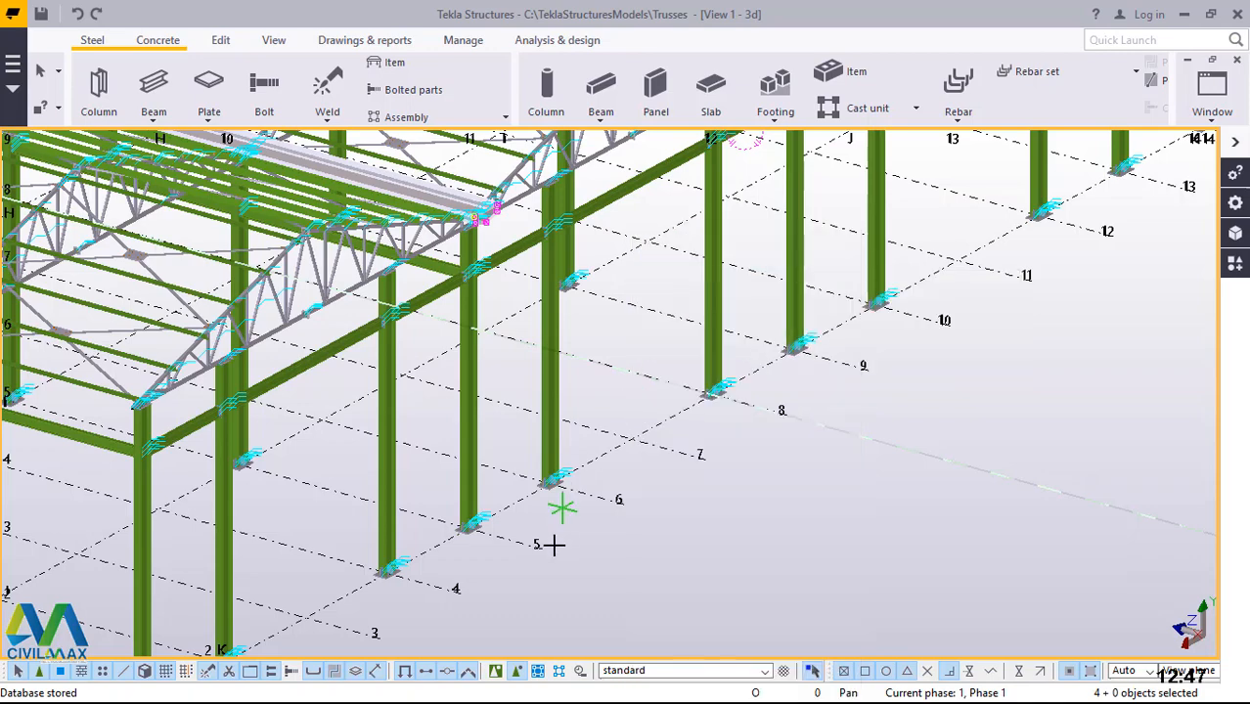
scroll(497, 537, up, 1)
click(497, 536)
scroll(477, 569, down, 3)
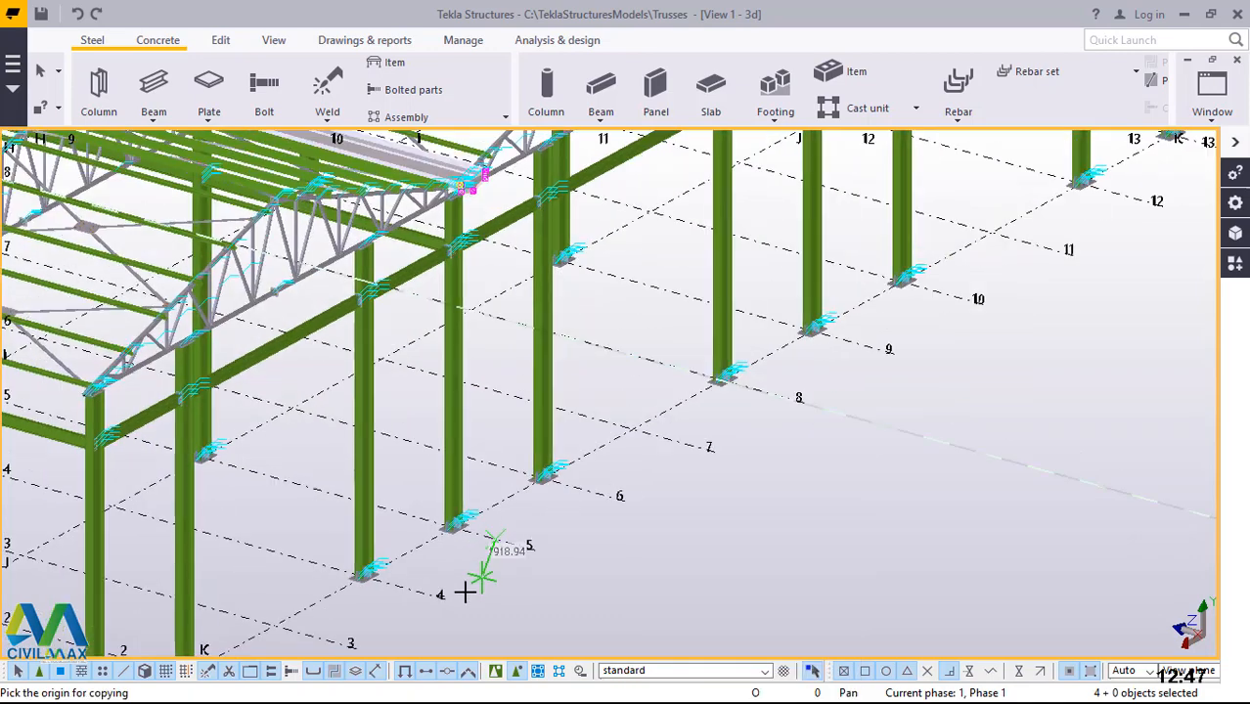
Place a copy of the gutter and end plates 12000 mm away, at the matching outer end of grid line 9
scroll(452, 585, down, 2)
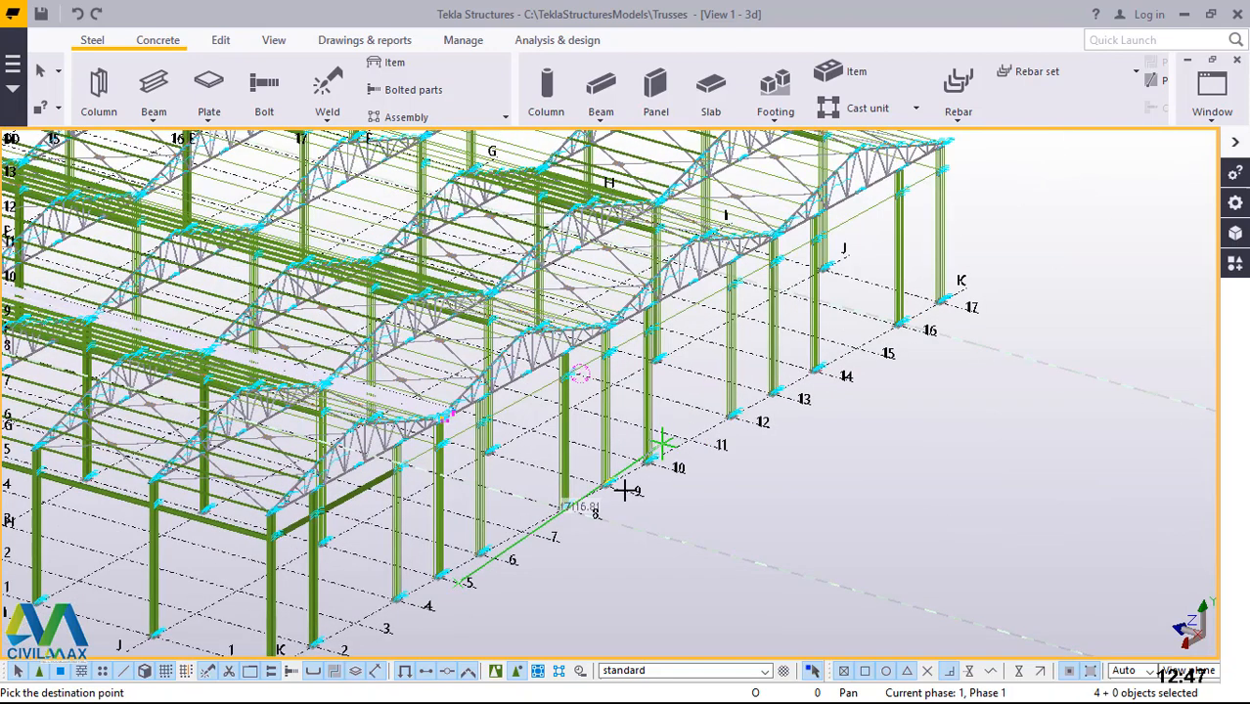
scroll(623, 492, up, 4)
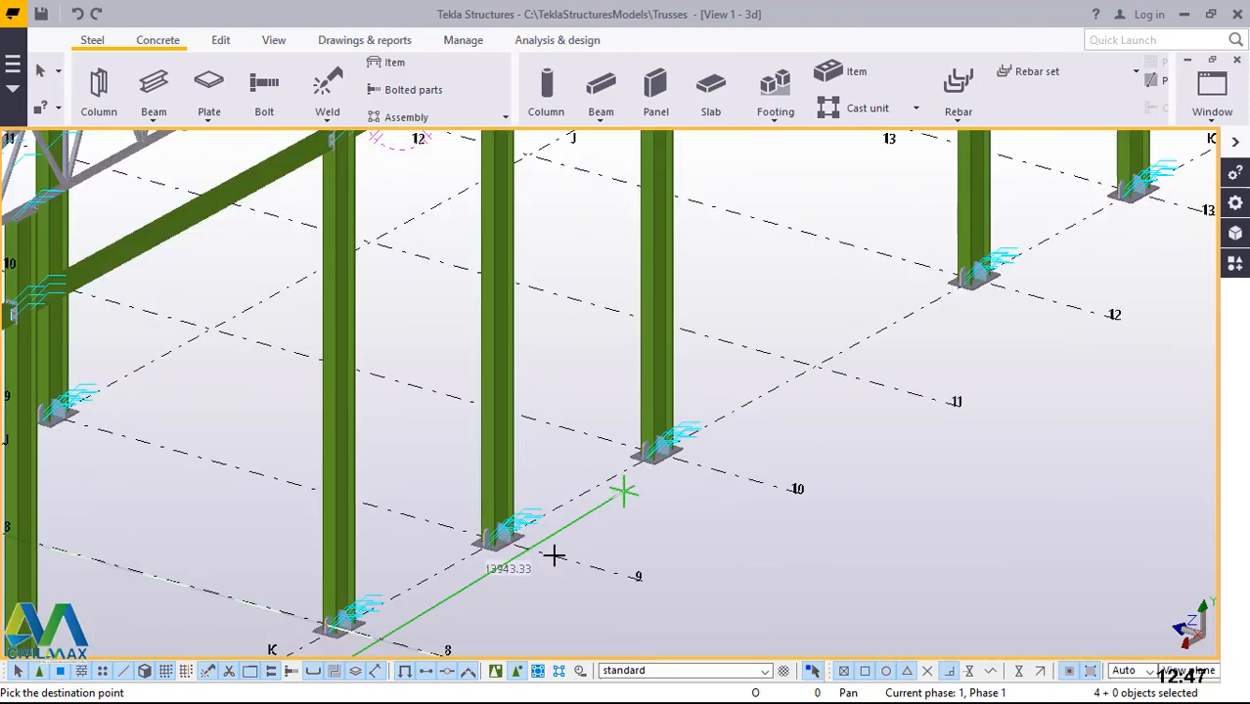
scroll(563, 562, down, 1)
scroll(567, 566, down, 1)
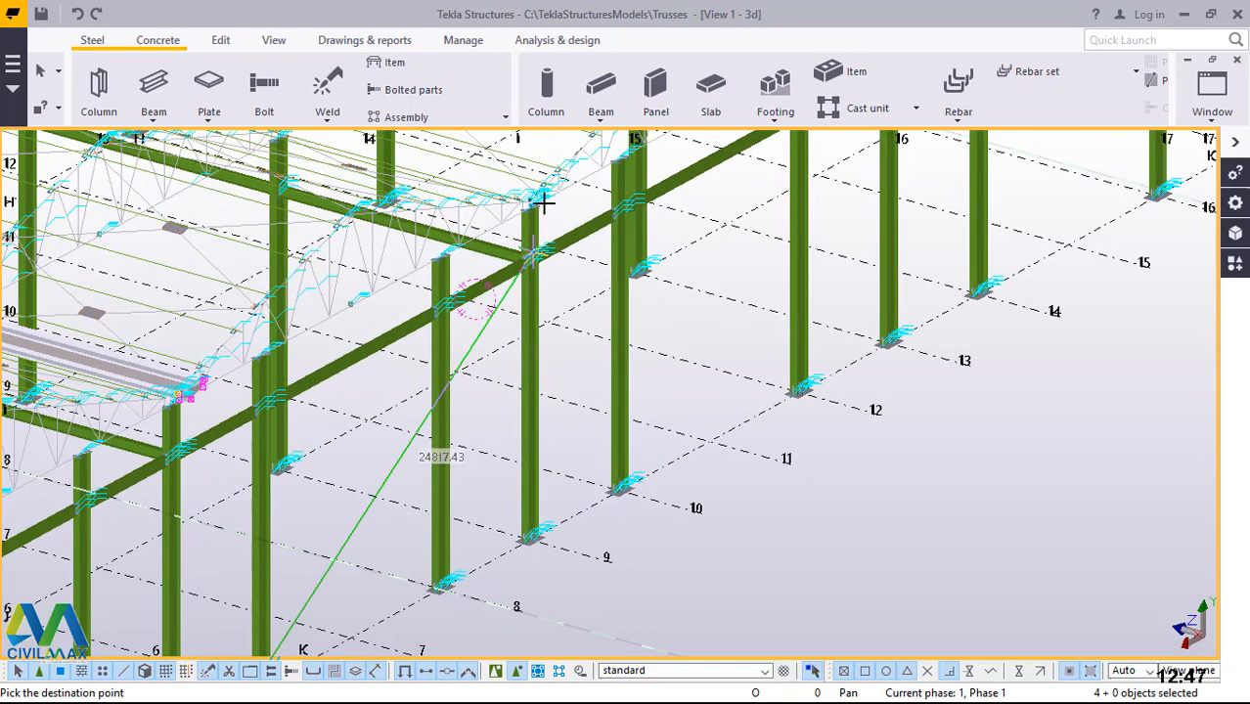
scroll(533, 174, up, 3)
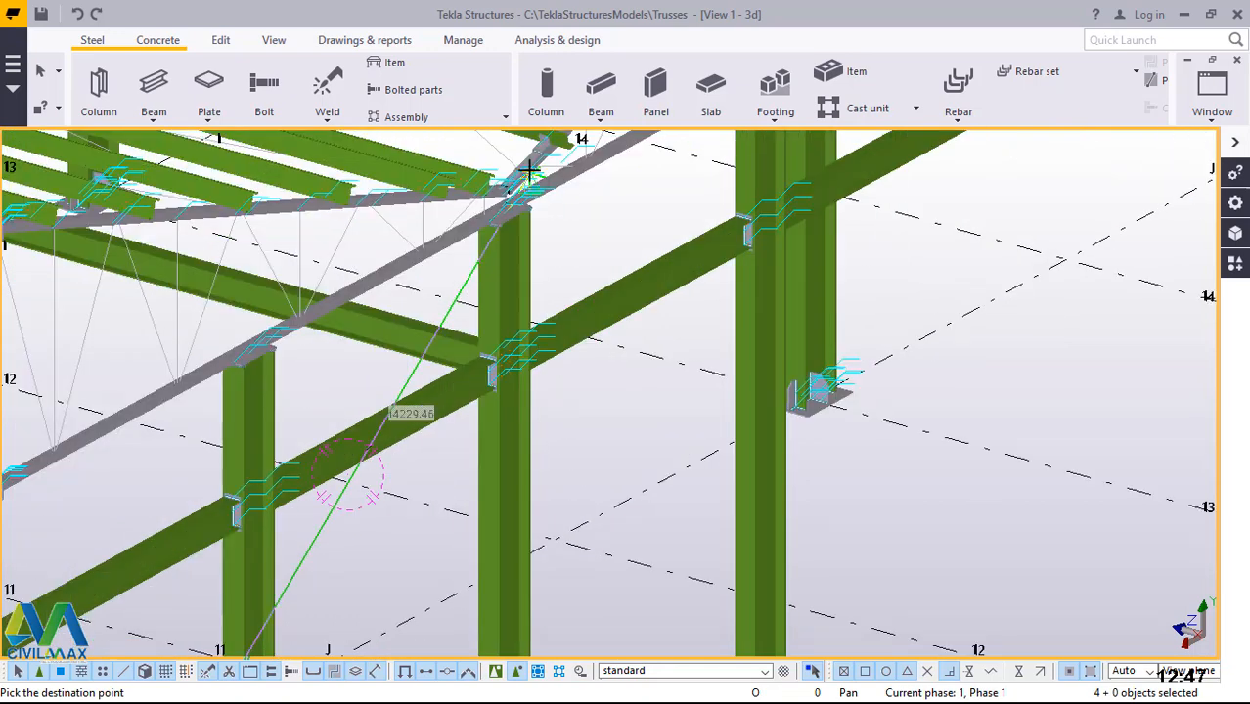
scroll(526, 171, up, 3)
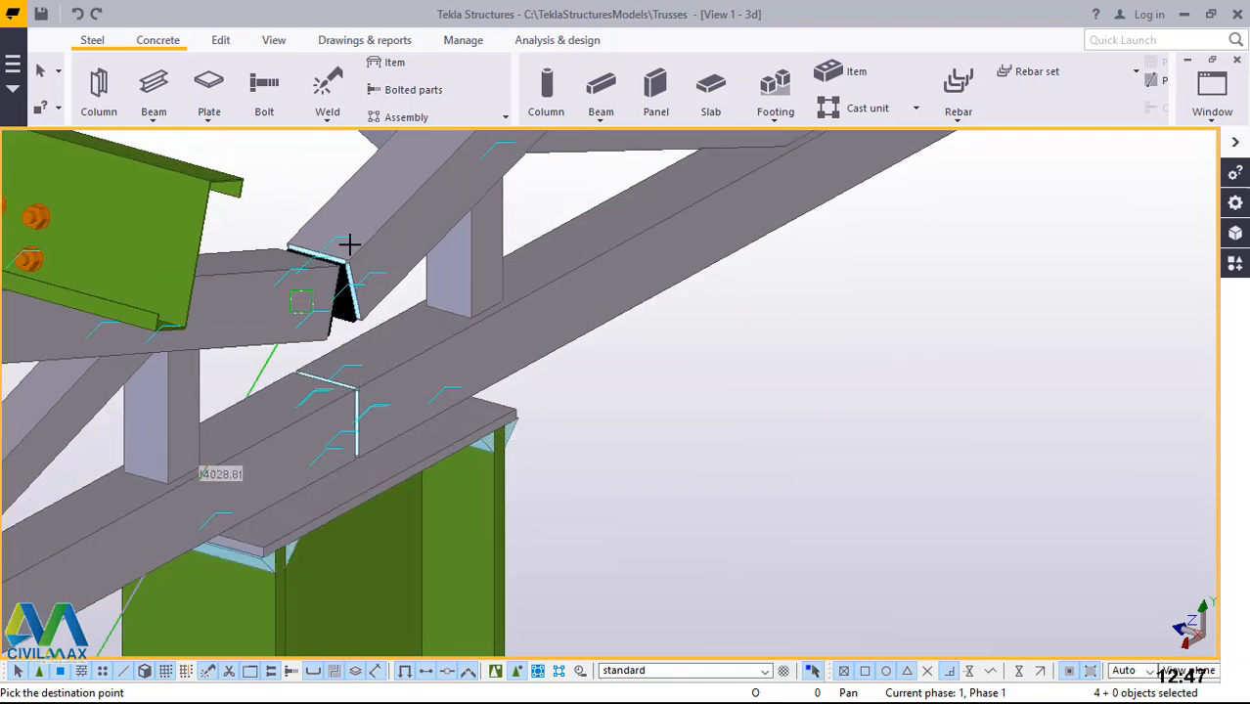
scroll(357, 250, down, 3)
scroll(432, 238, down, 2)
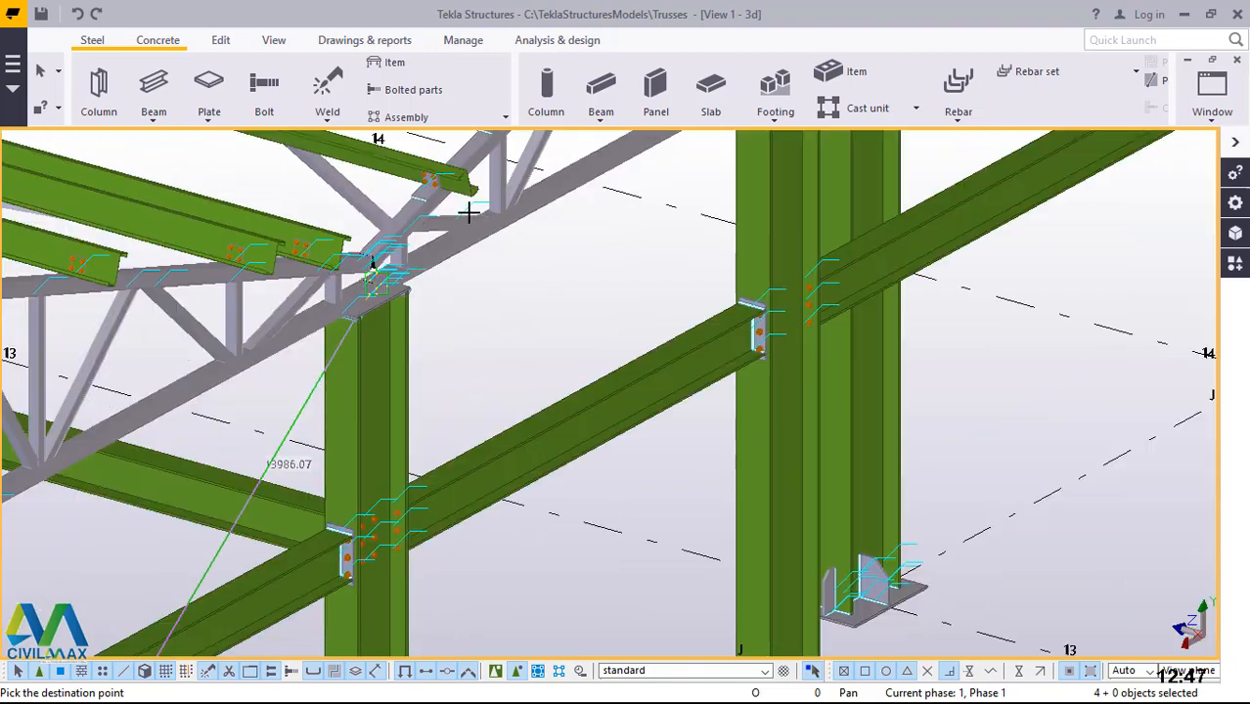
scroll(469, 206, down, 3)
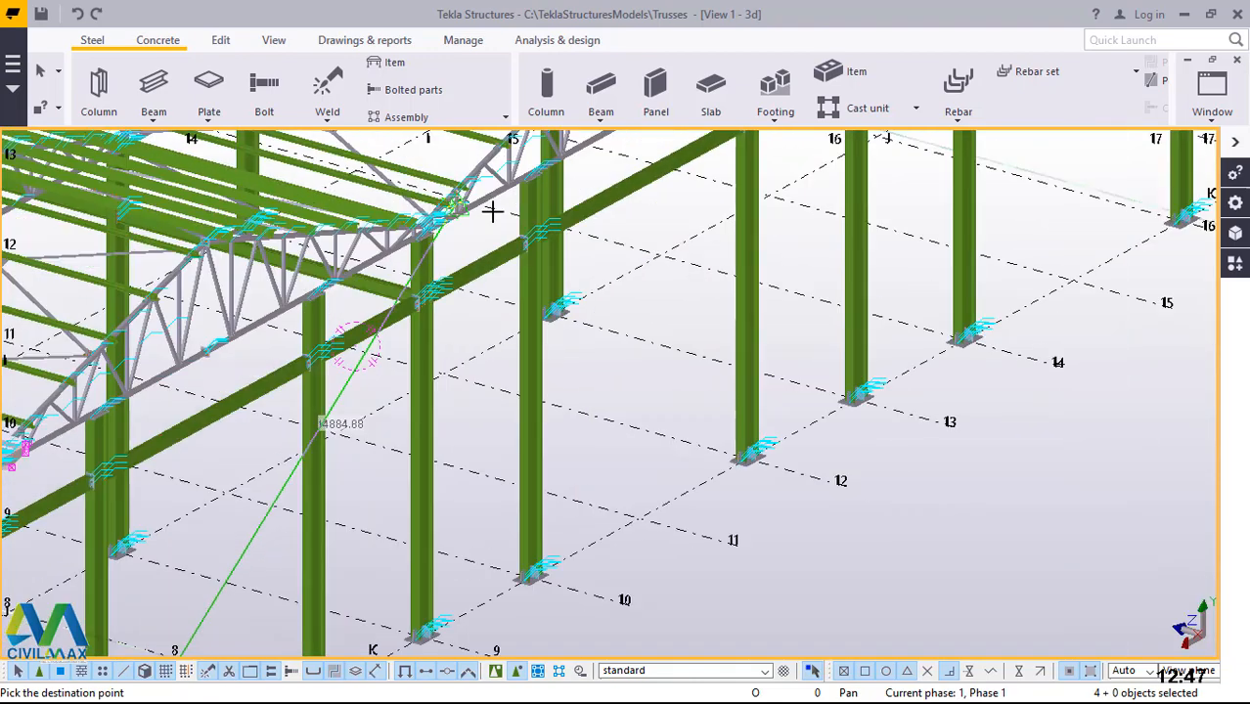
scroll(481, 593, down, 2)
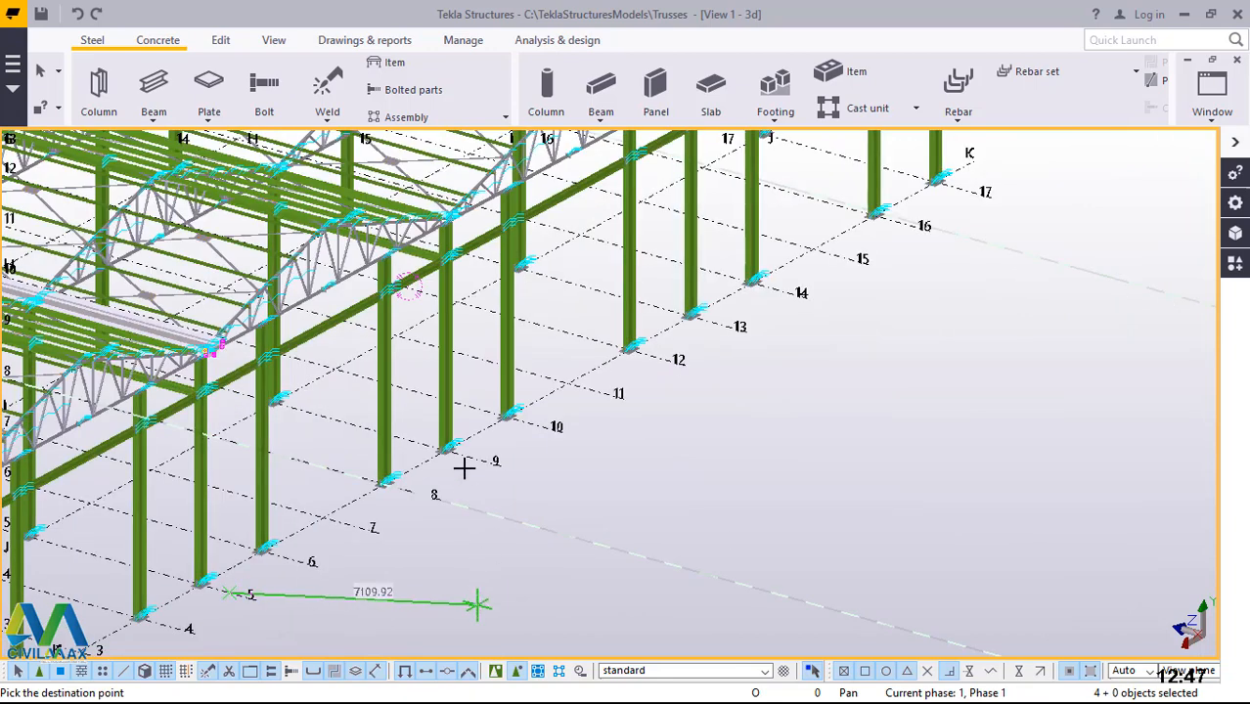
scroll(471, 448, up, 3)
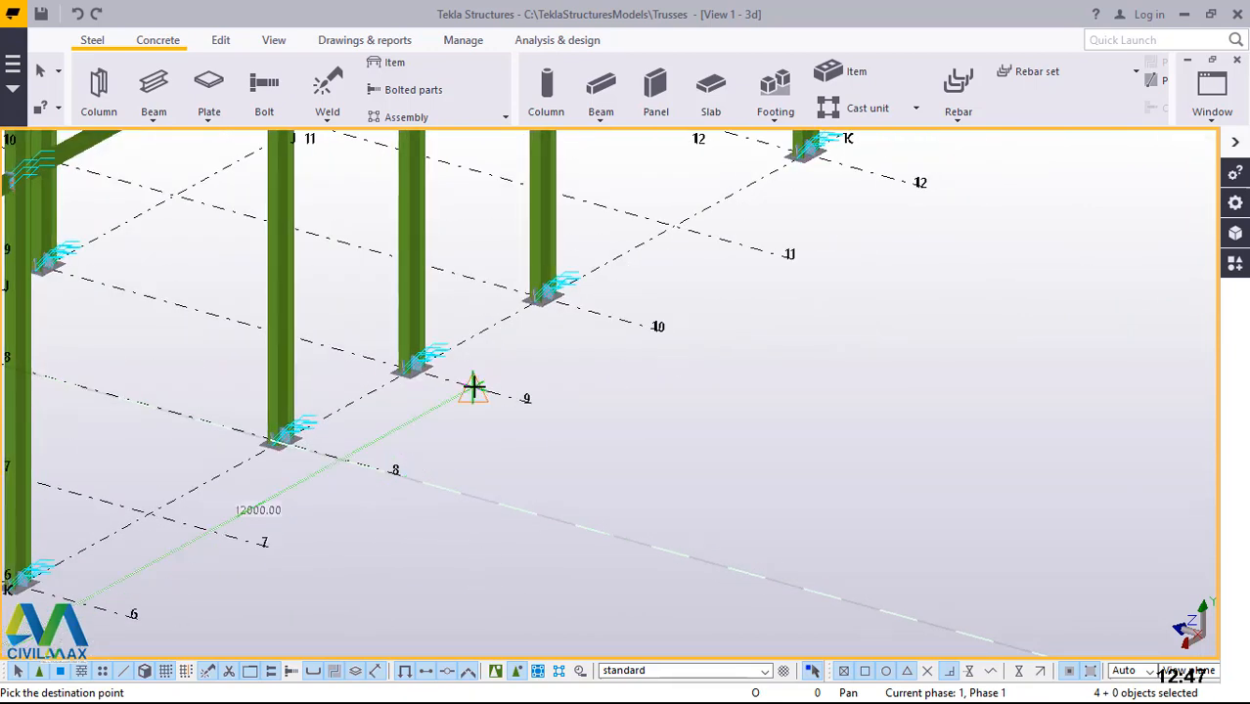
scroll(473, 387, up, 1)
click(465, 383)
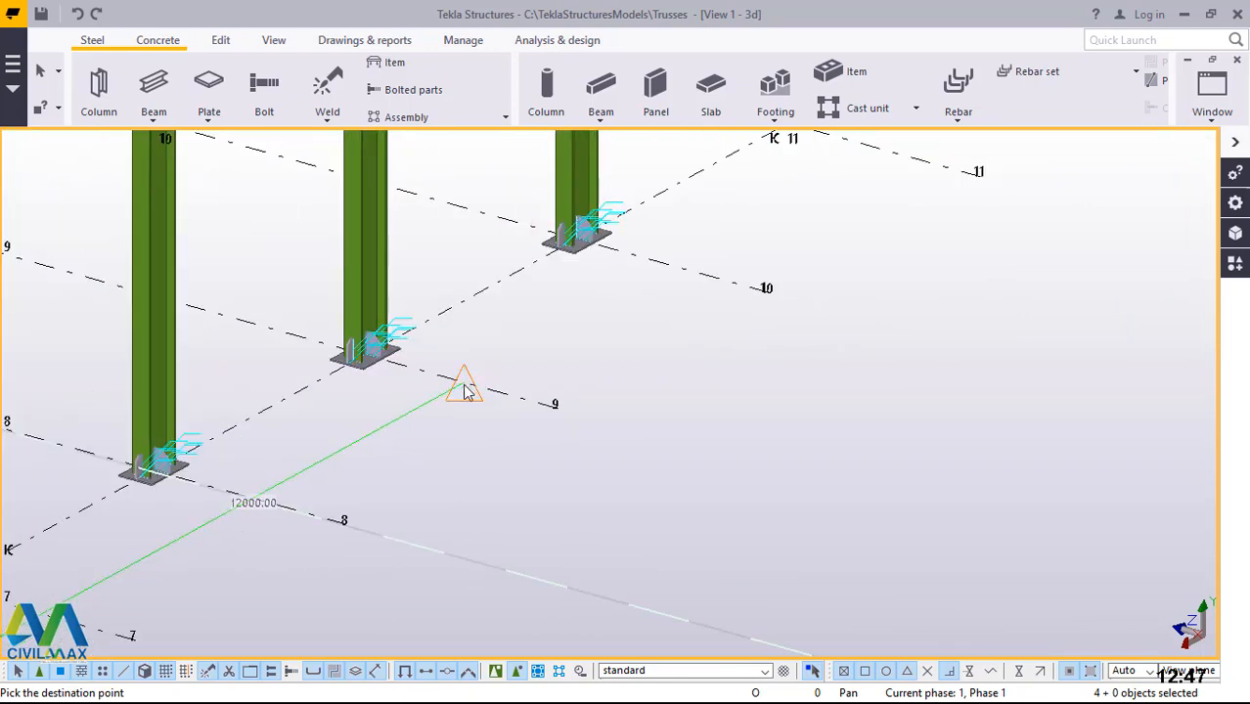
Place another copy of the gutter and end plates at the outer end of grid line 13, 24000 mm from the origin, and end copying
scroll(428, 584, down, 3)
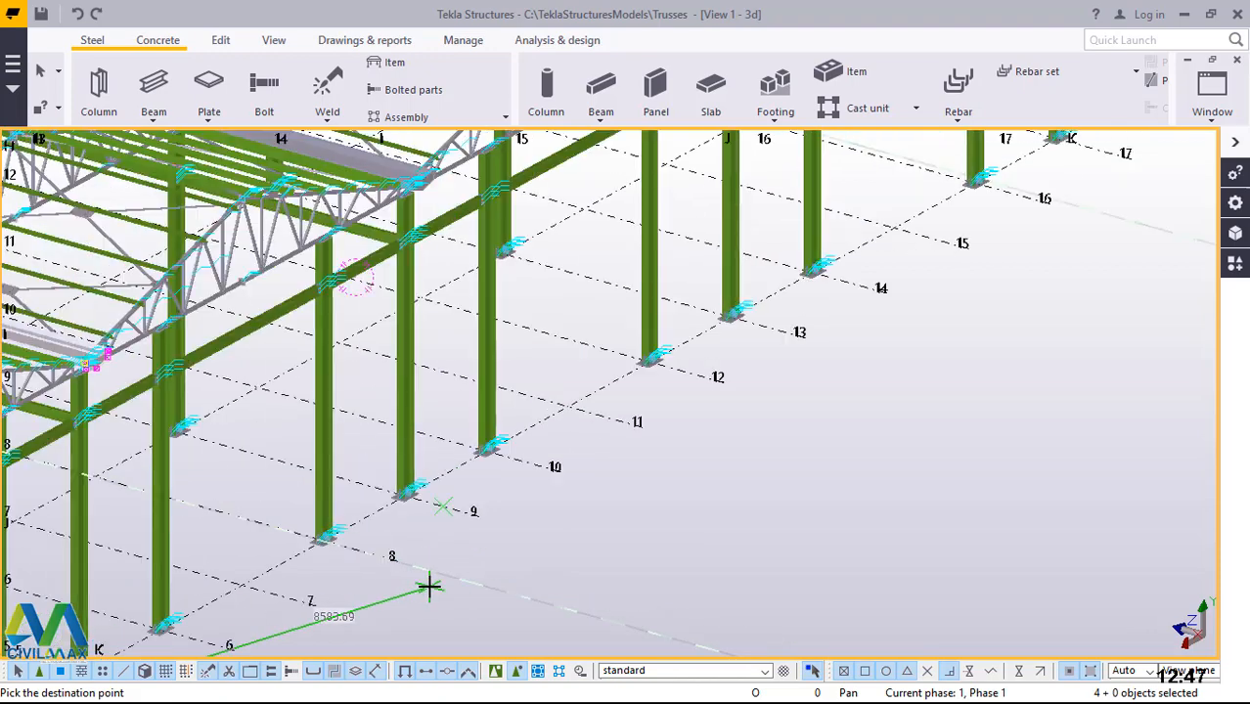
scroll(428, 584, down, 2)
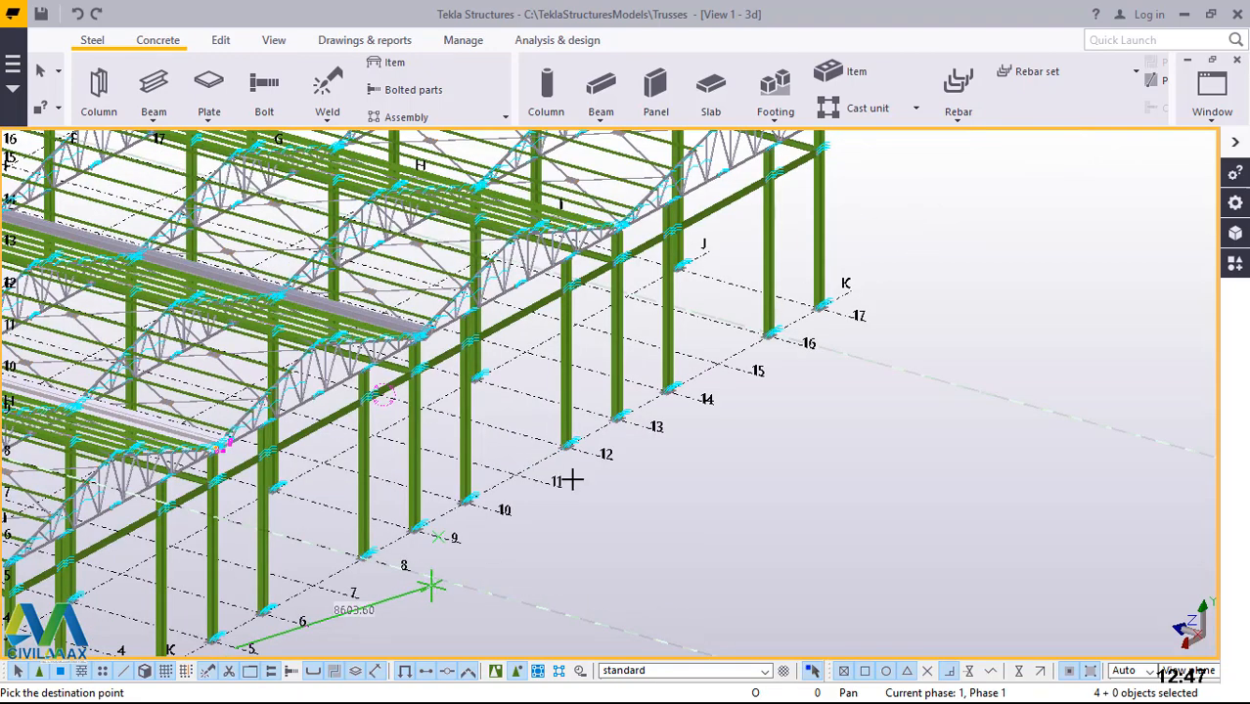
scroll(674, 425, up, 2)
scroll(640, 421, up, 2)
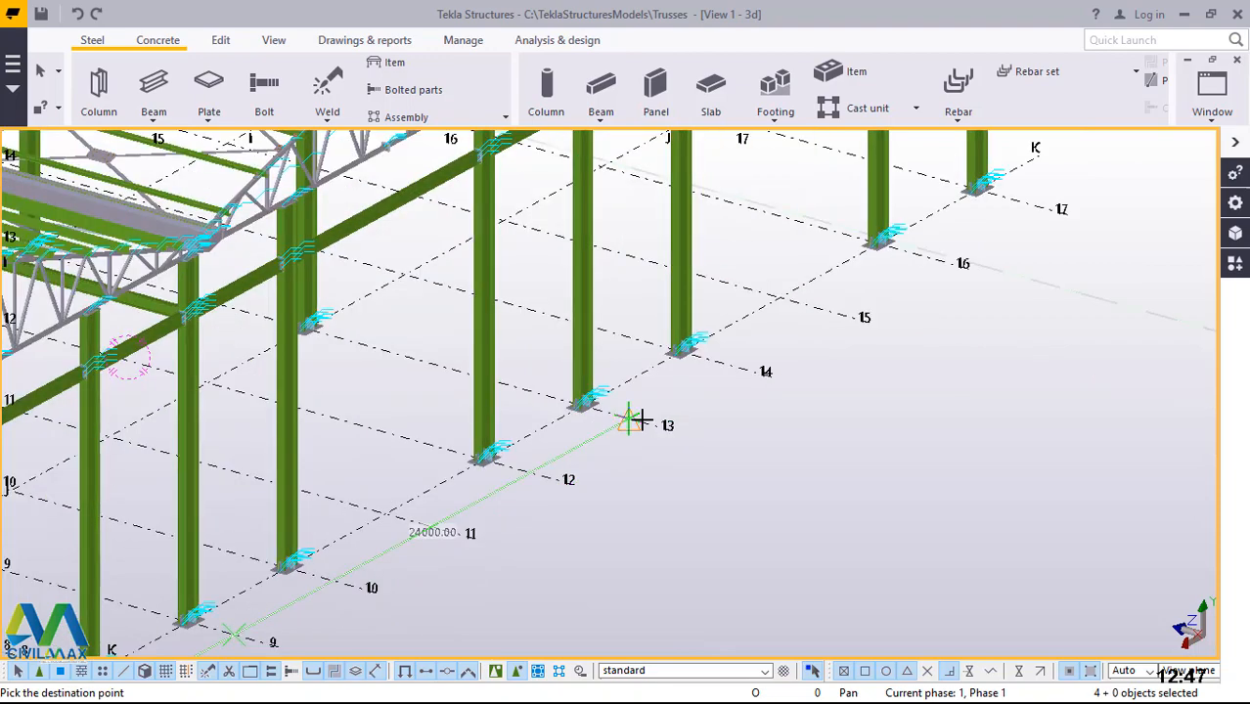
click(626, 418)
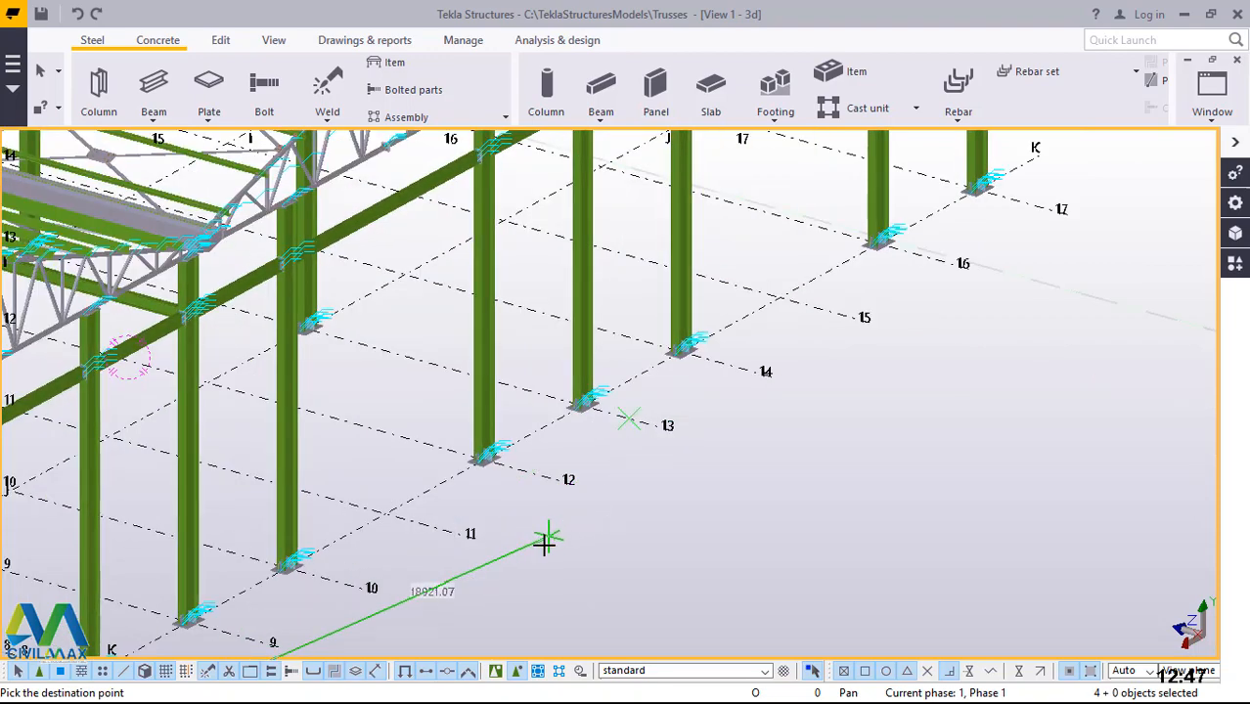
scroll(544, 544, down, 4)
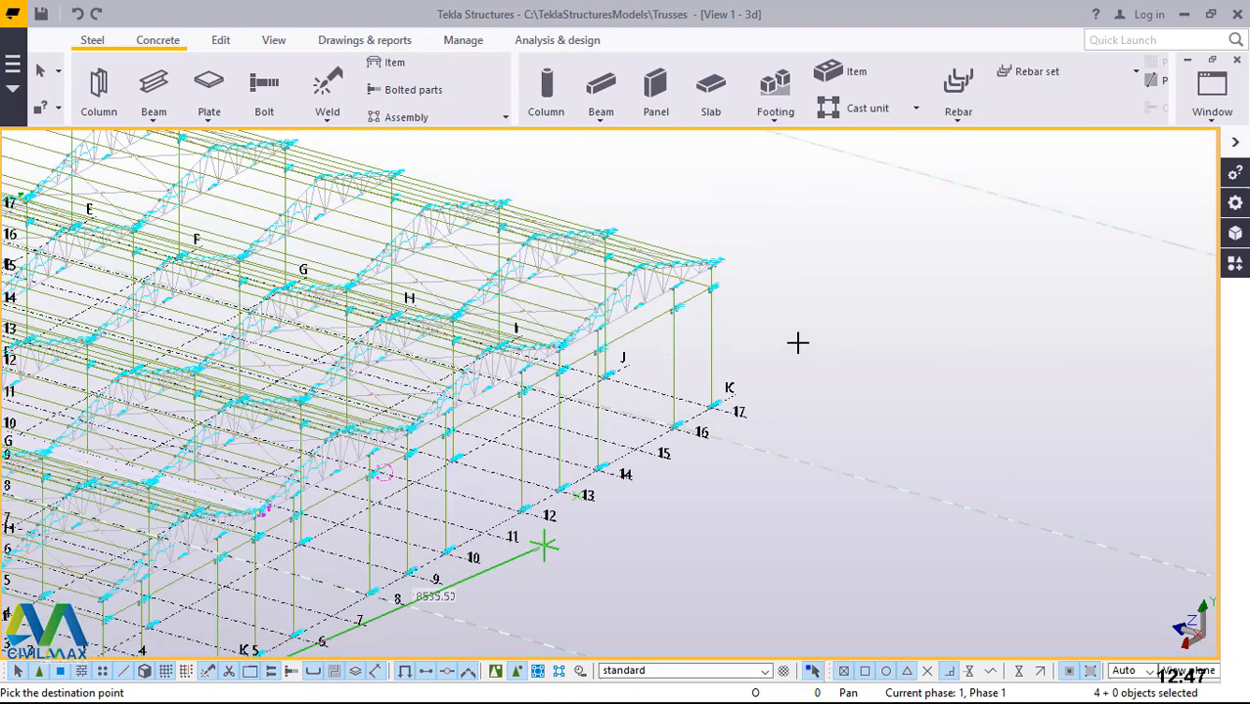
click(802, 341)
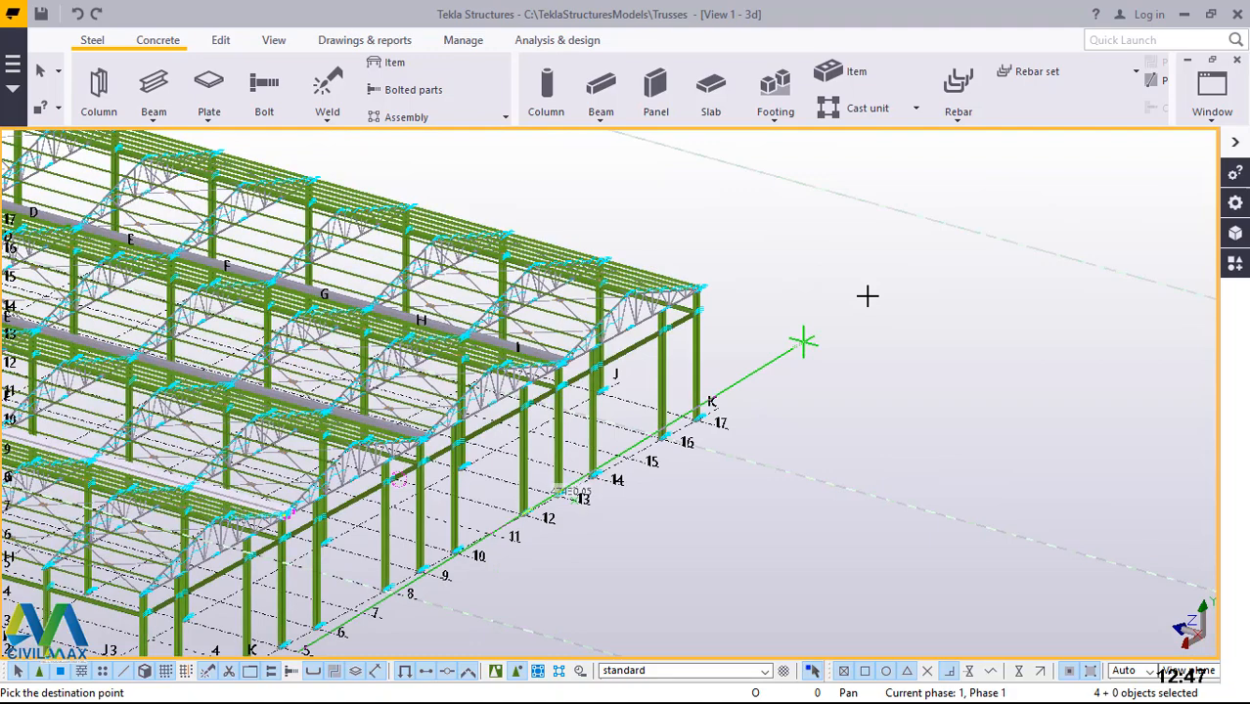
scroll(866, 295, down, 1)
right_click(794, 284)
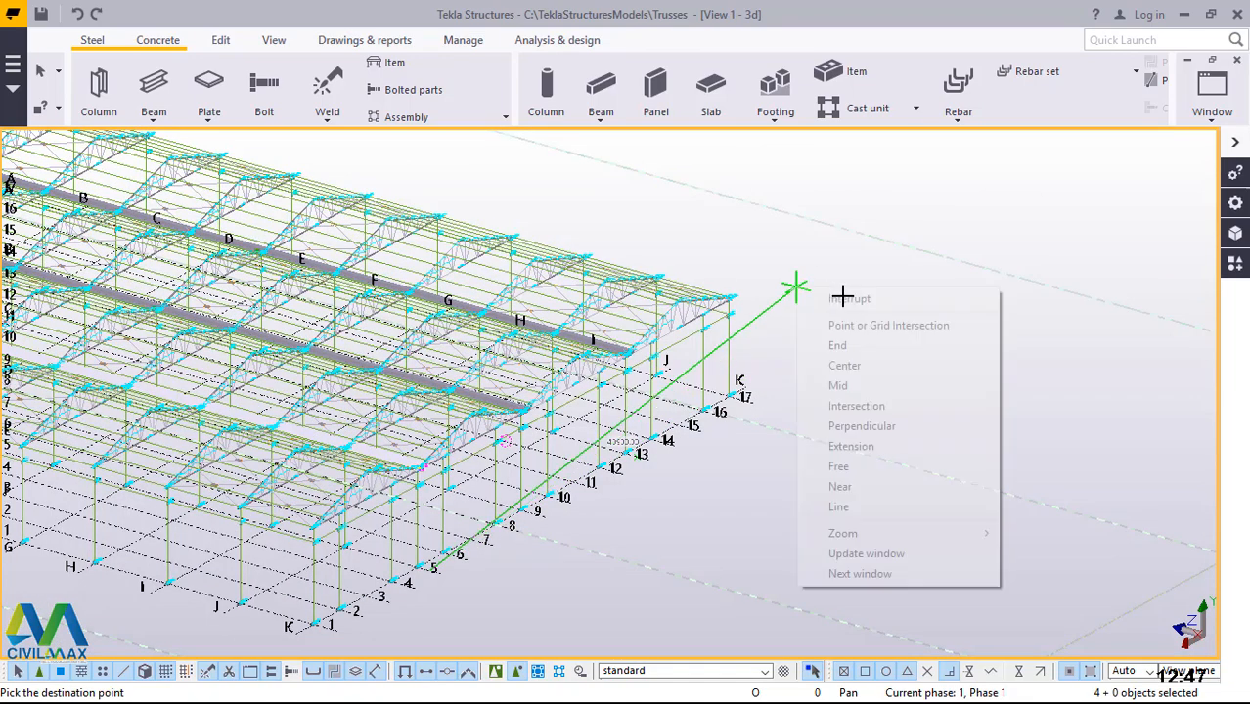
click(843, 298)
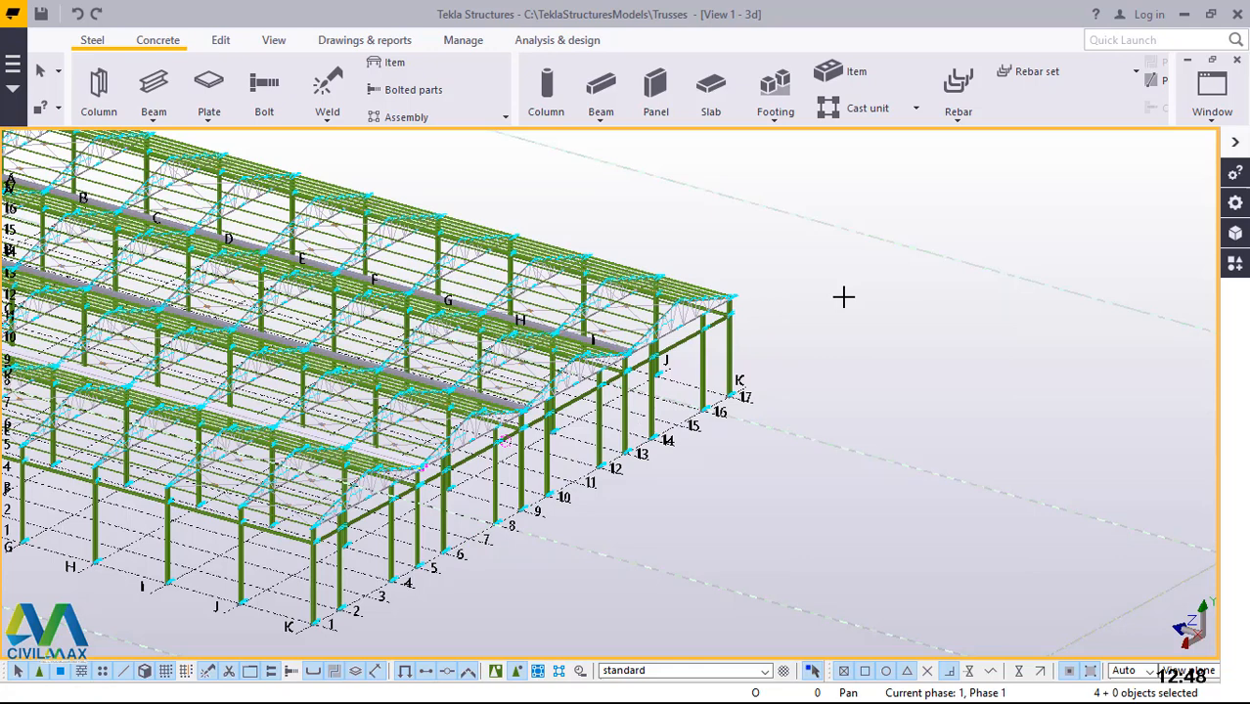
Examine the copied gutters and their end plates up close where they sit on the trusses, columns and purlins
scroll(626, 364, up, 1)
scroll(538, 367, up, 1)
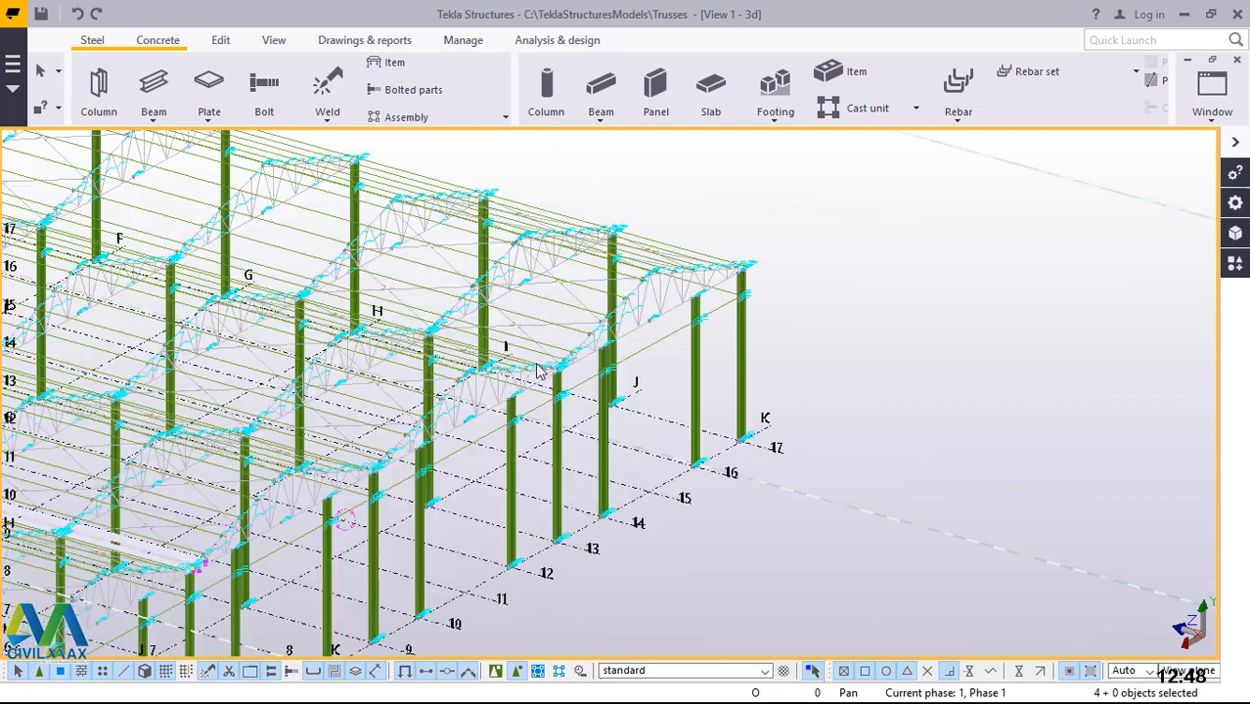
scroll(480, 416, up, 2)
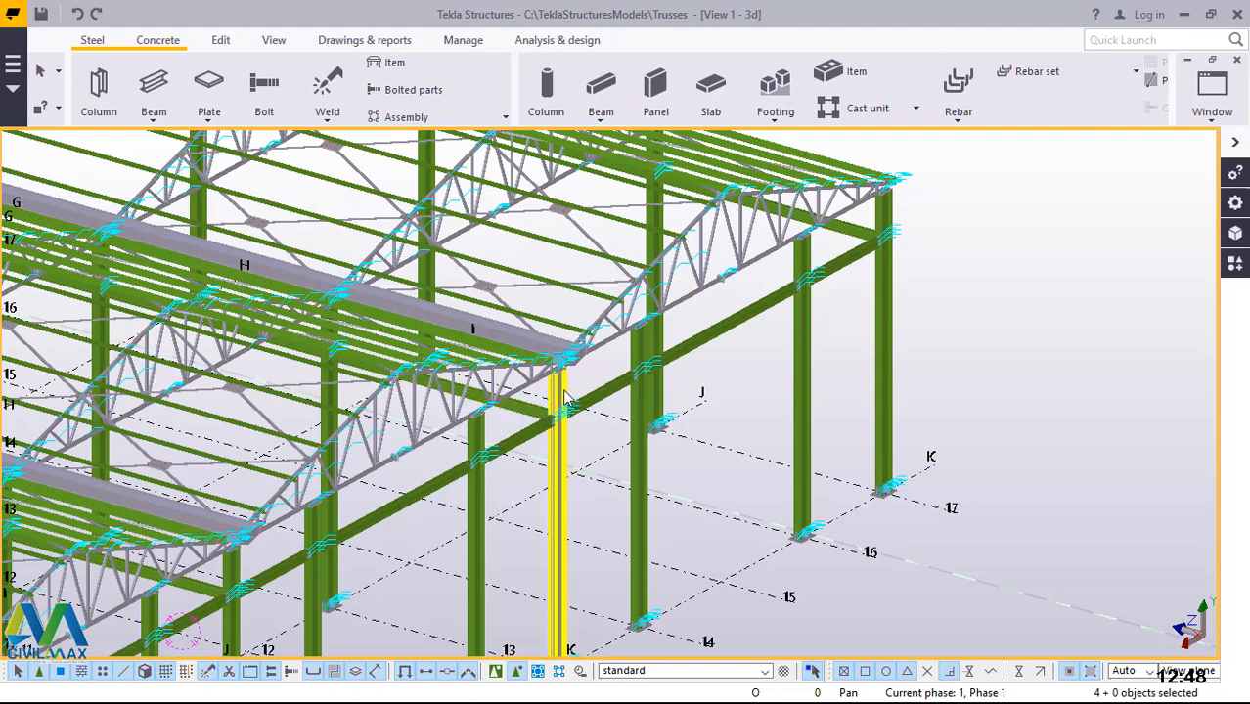
ctrl+middle_drag(567, 399, 167, 412)
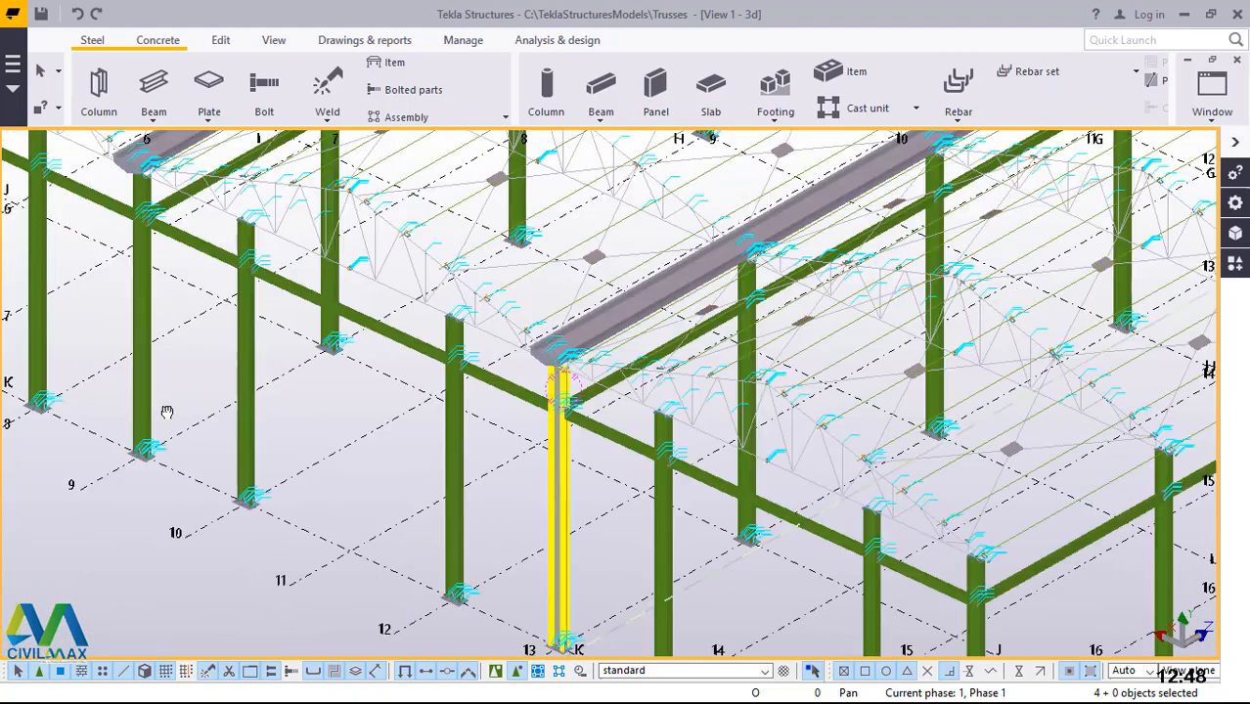
scroll(438, 363, up, 3)
scroll(586, 362, up, 5)
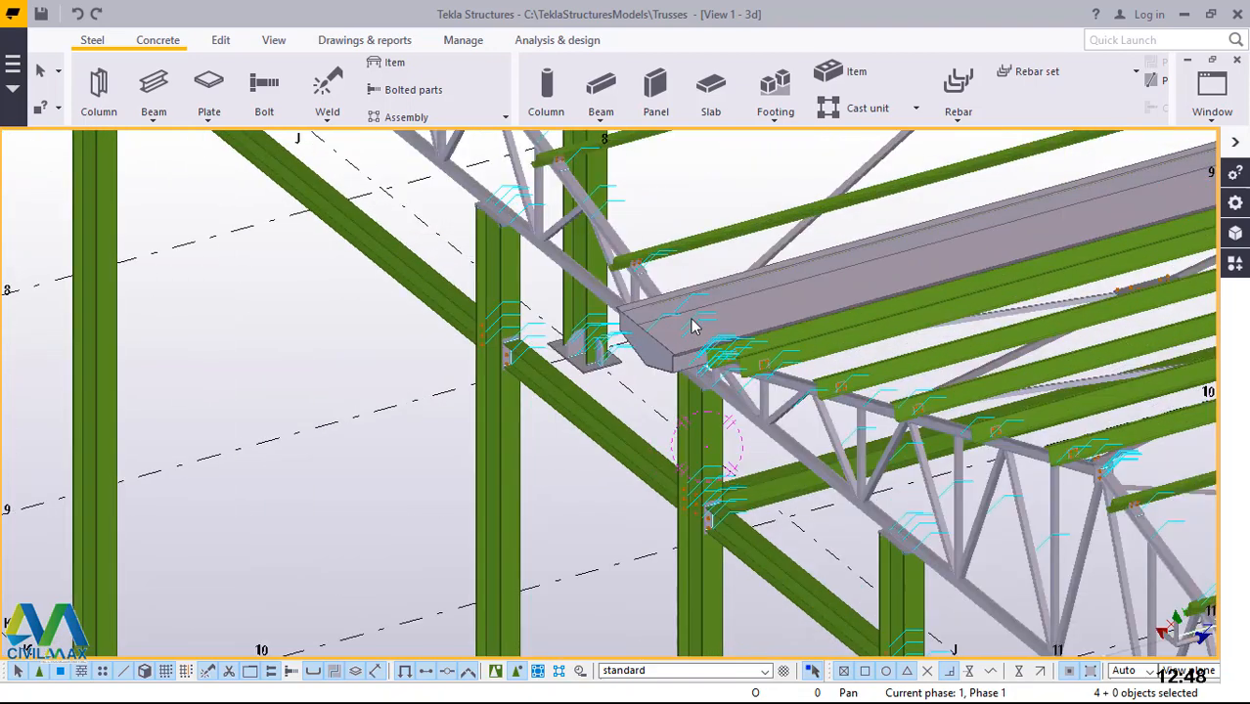
scroll(691, 327, up, 2)
scroll(739, 318, up, 4)
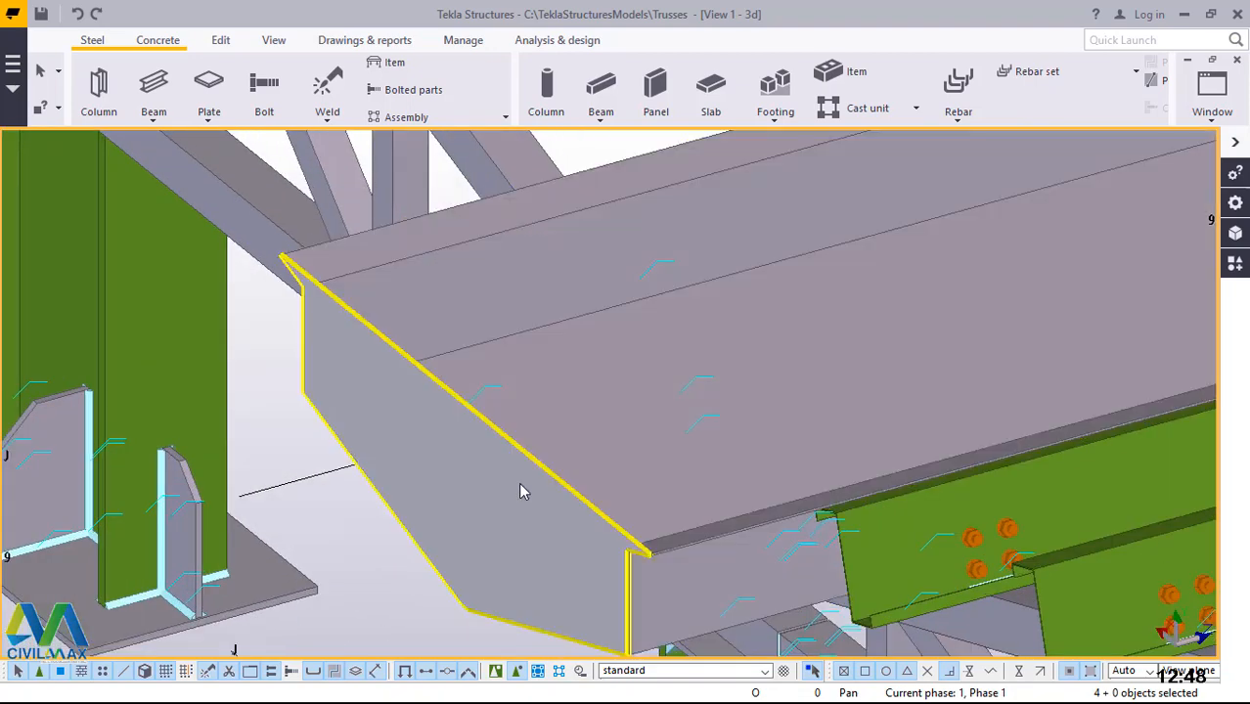
ctrl+middle_drag(593, 462, 608, 558)
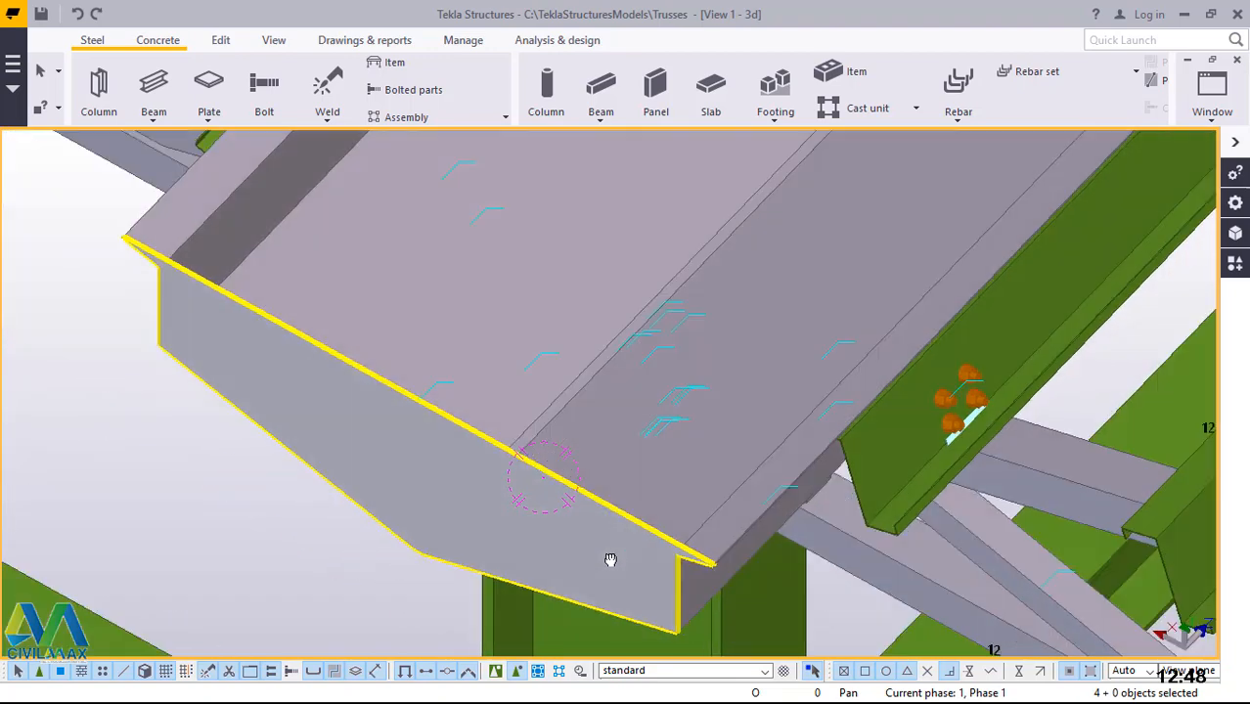
scroll(525, 438, down, 2)
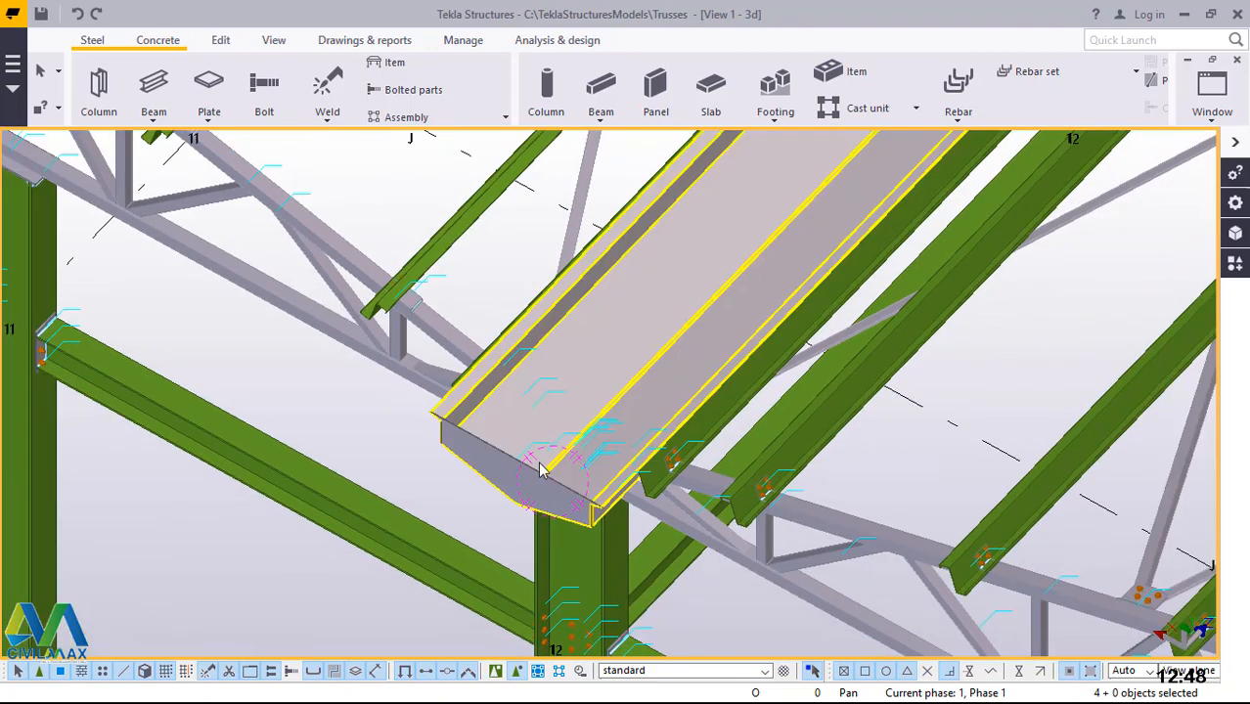
scroll(556, 508, down, 2)
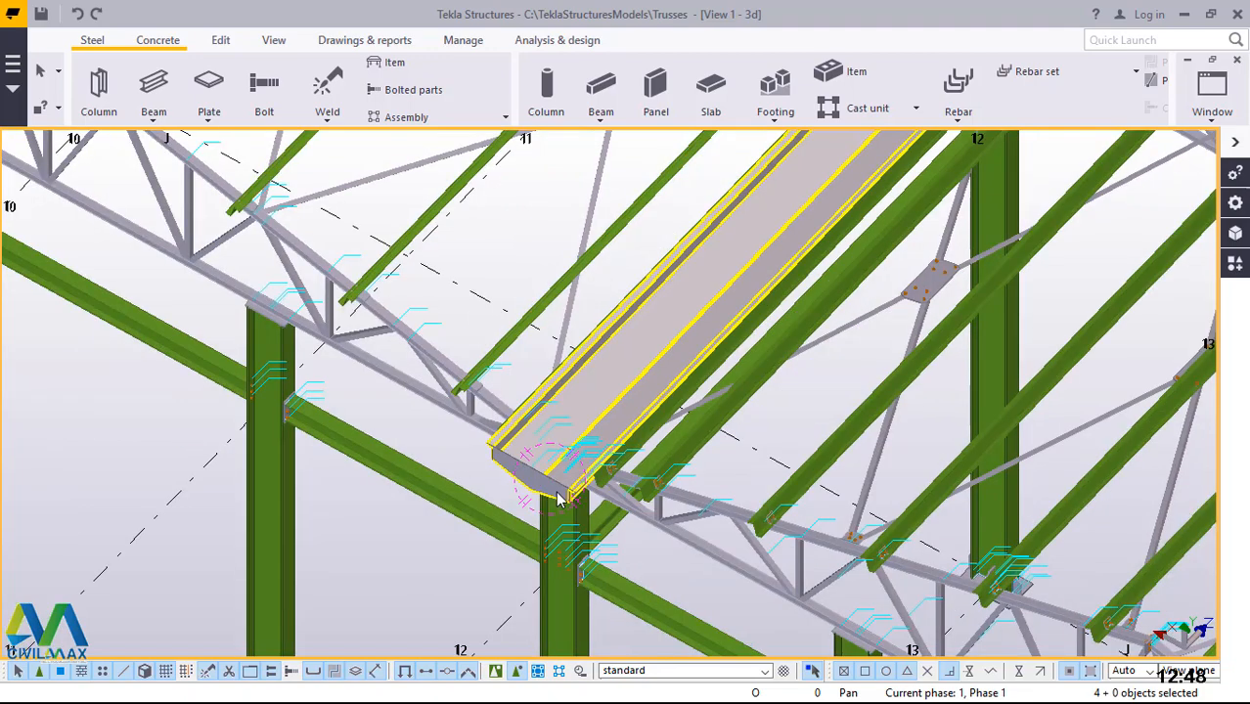
Switch to the plan view and examine the gutters running along grid lines 5, 9 and 13 over the building's full length
ctrl+middle_drag(557, 497, 626, 293)
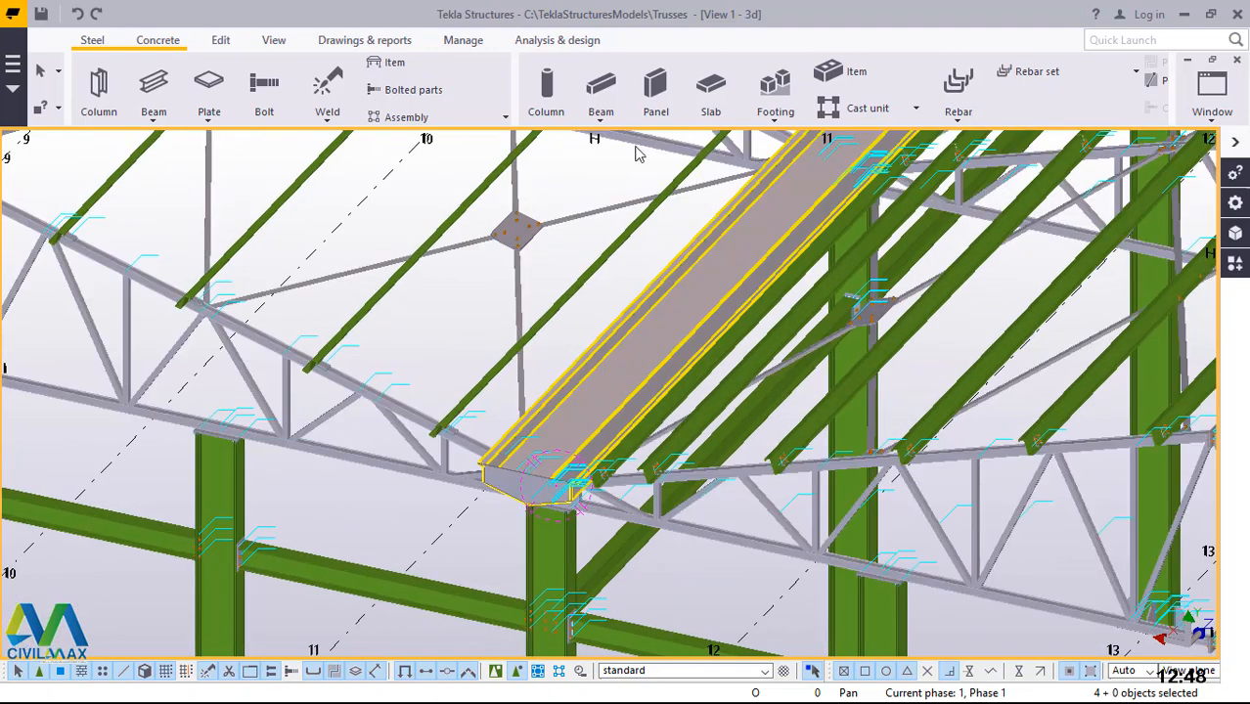
click(273, 40)
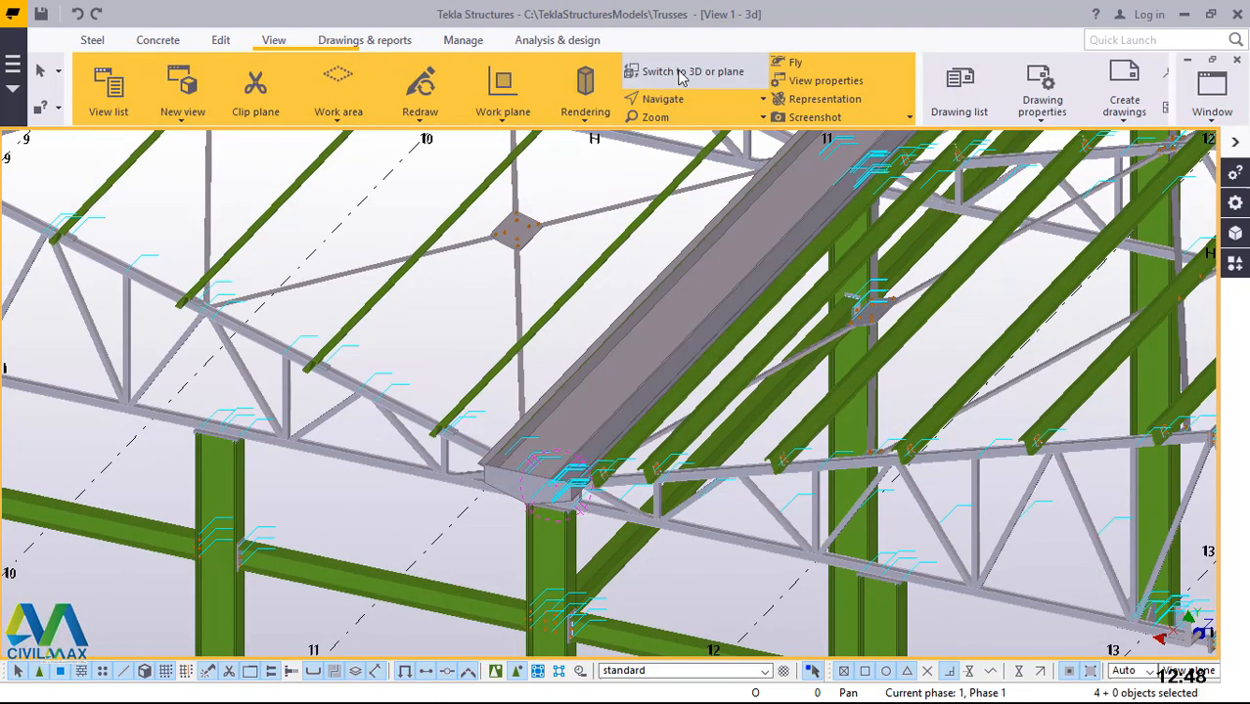
click(681, 74)
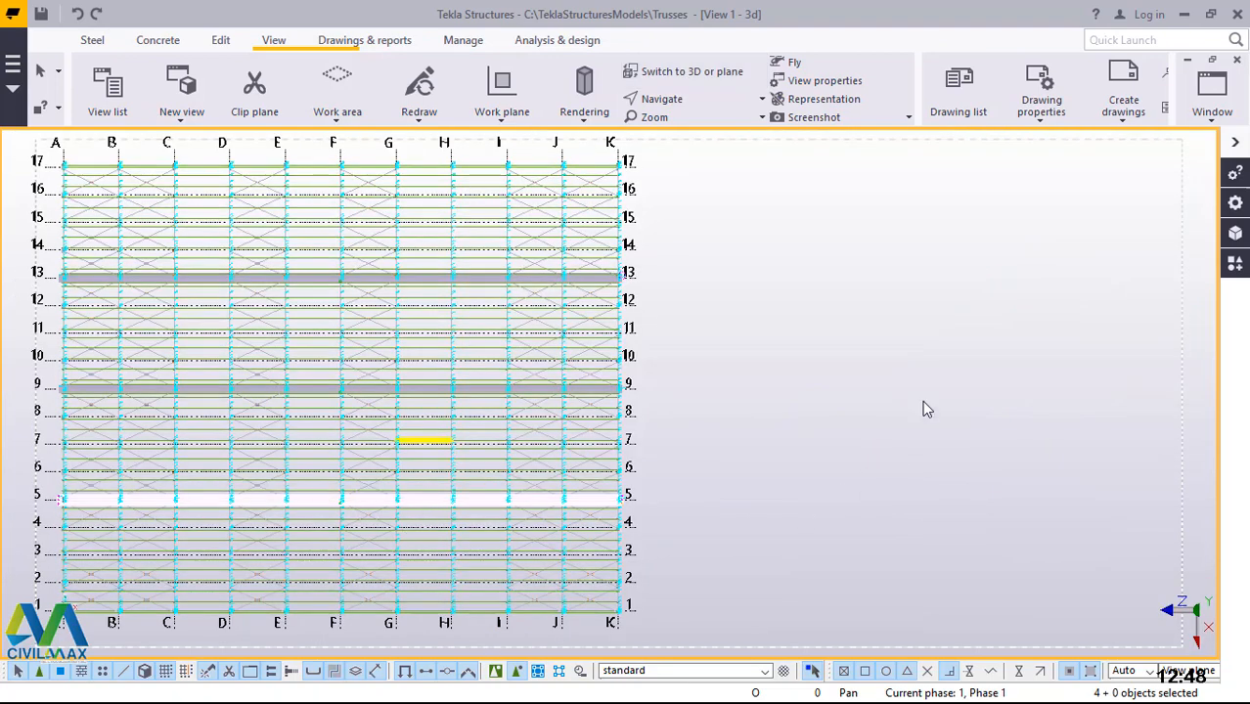
scroll(922, 399, up, 2)
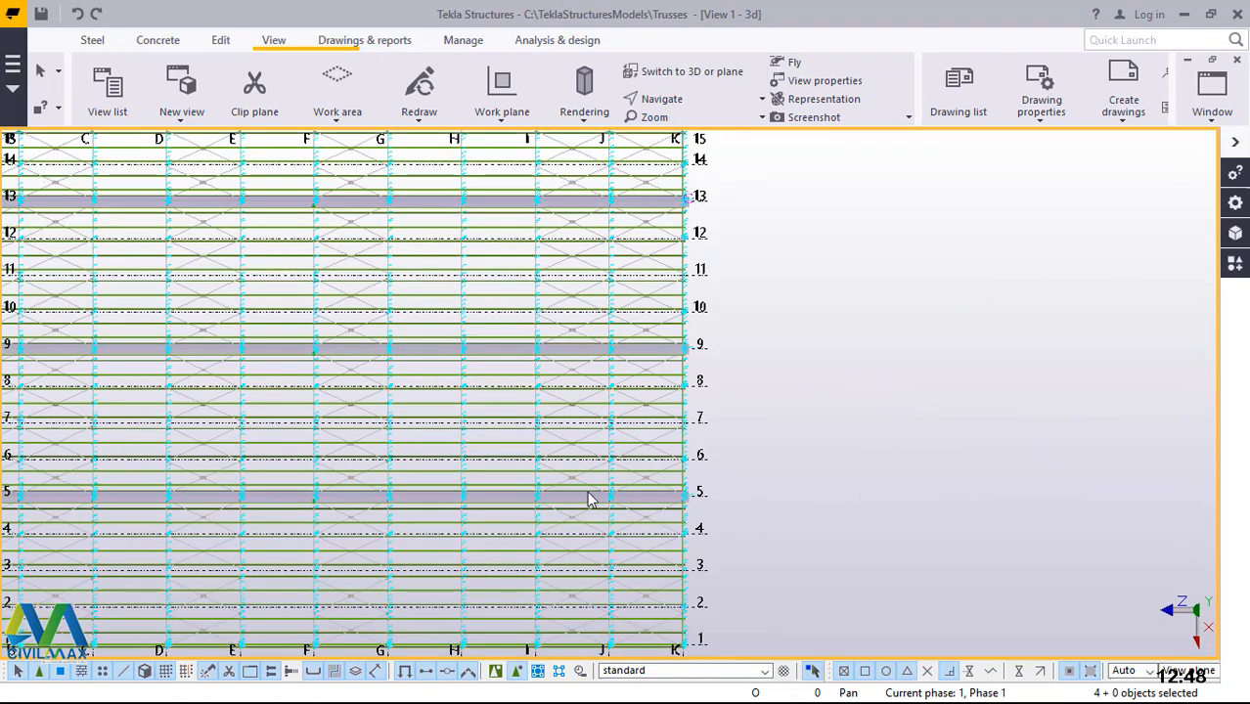
scroll(750, 505, down, 1)
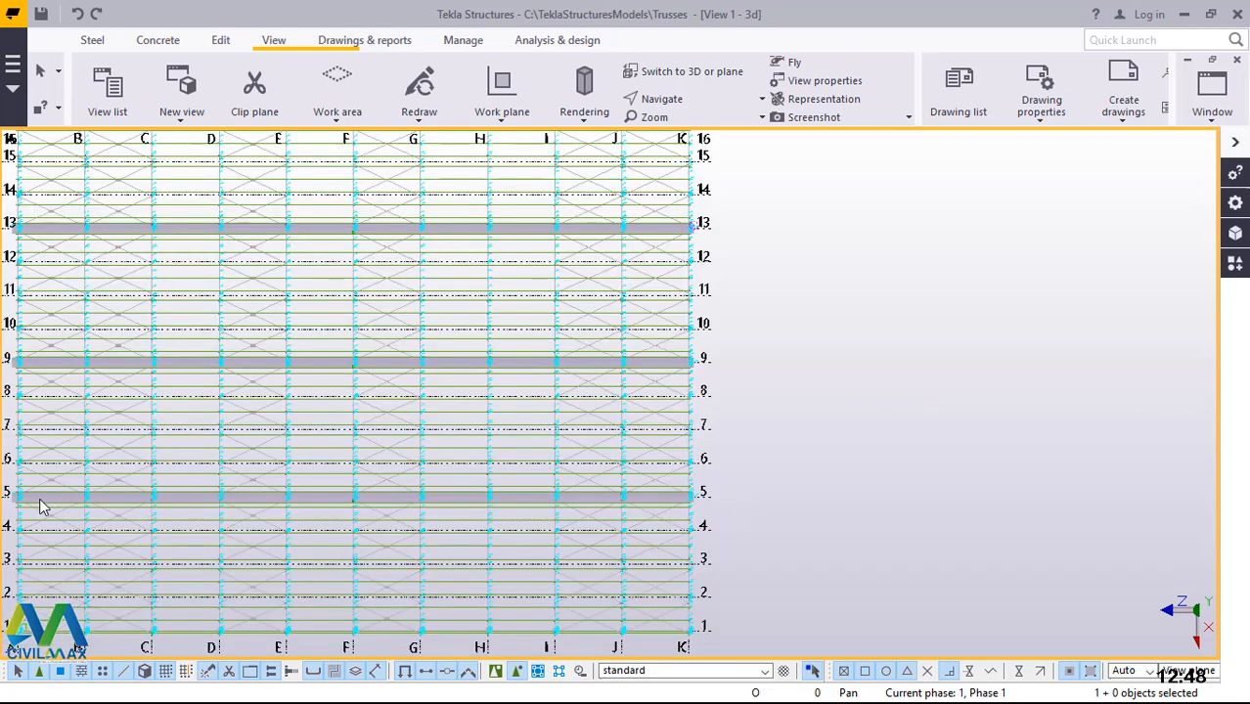
scroll(430, 501, down, 1)
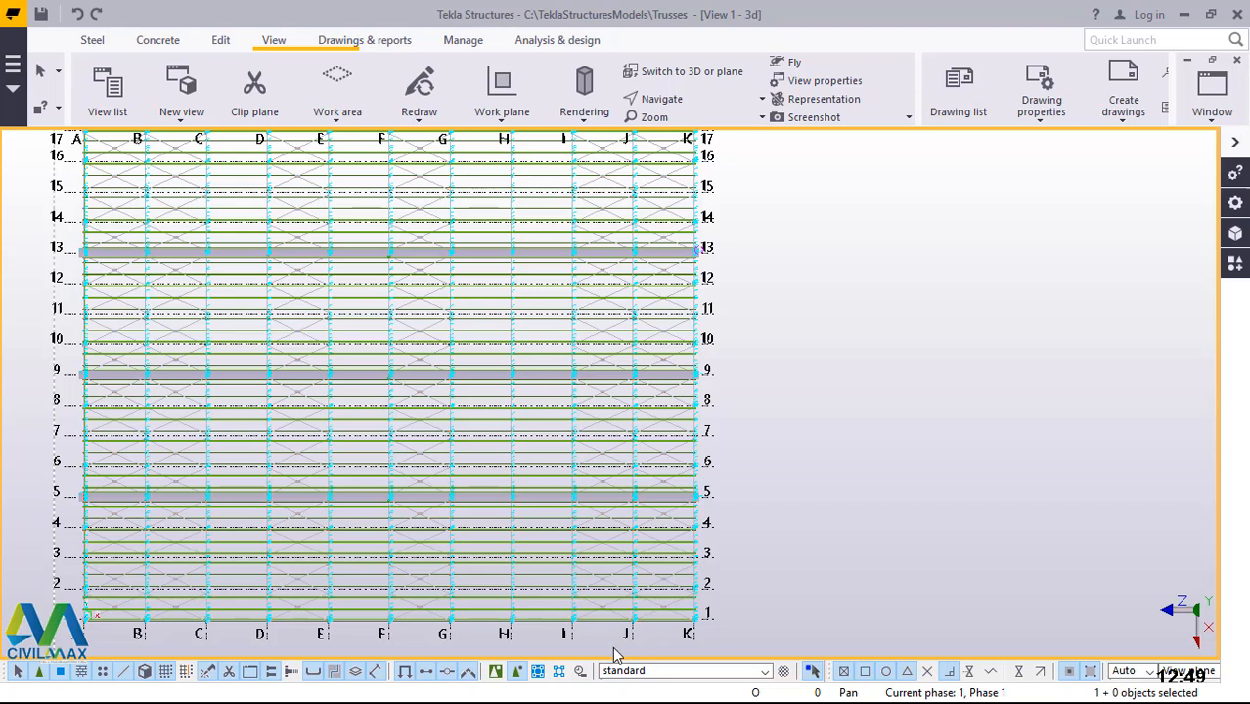
scroll(566, 636, down, 1)
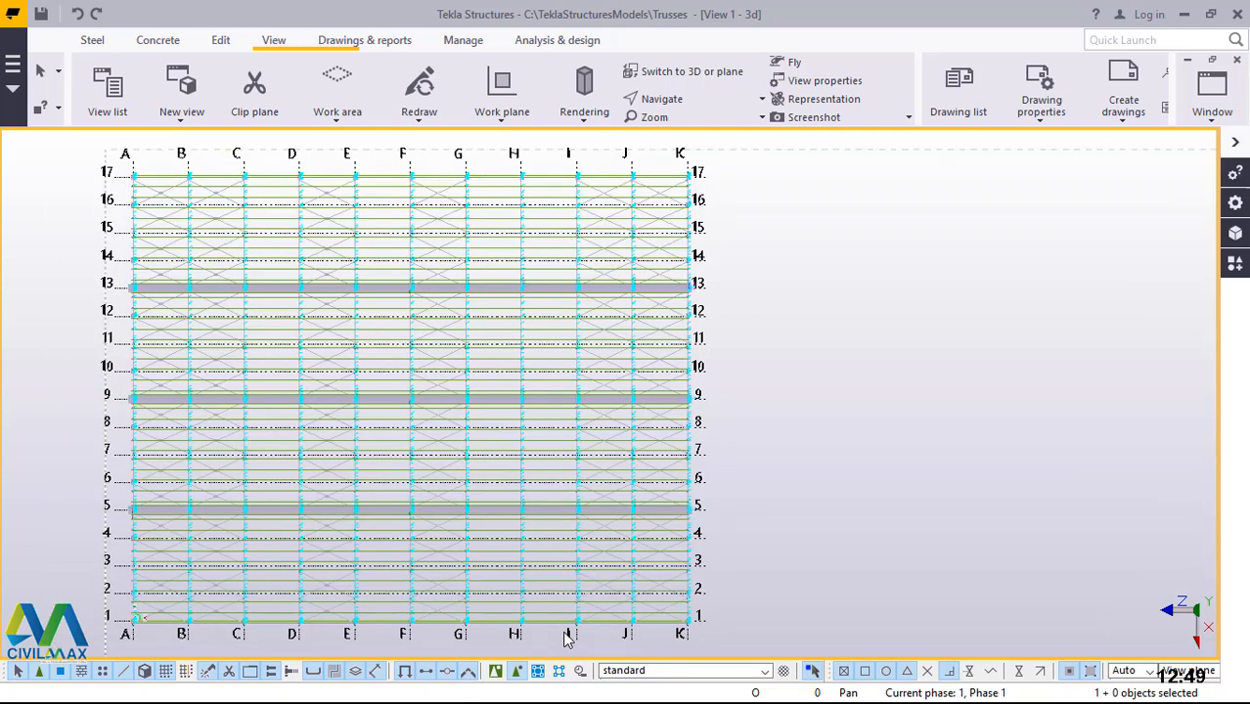
scroll(565, 636, down, 1)
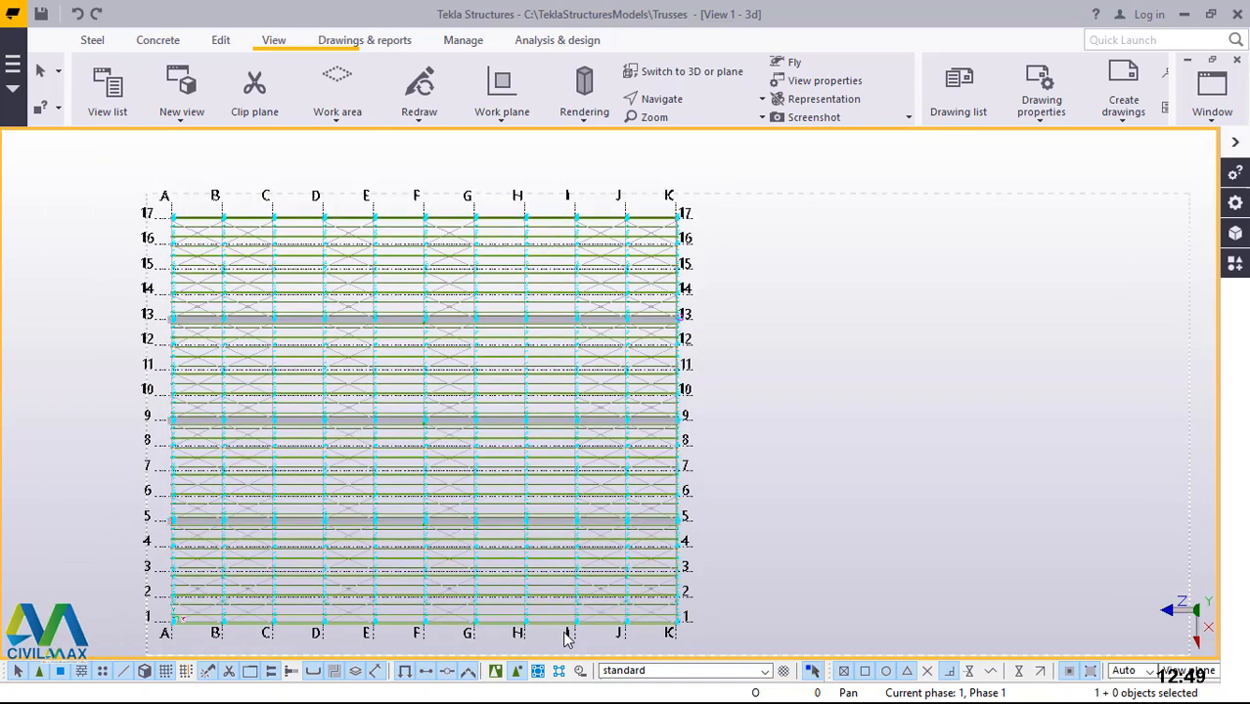
Return to the 3D view and fit the work area to the entire model
click(691, 73)
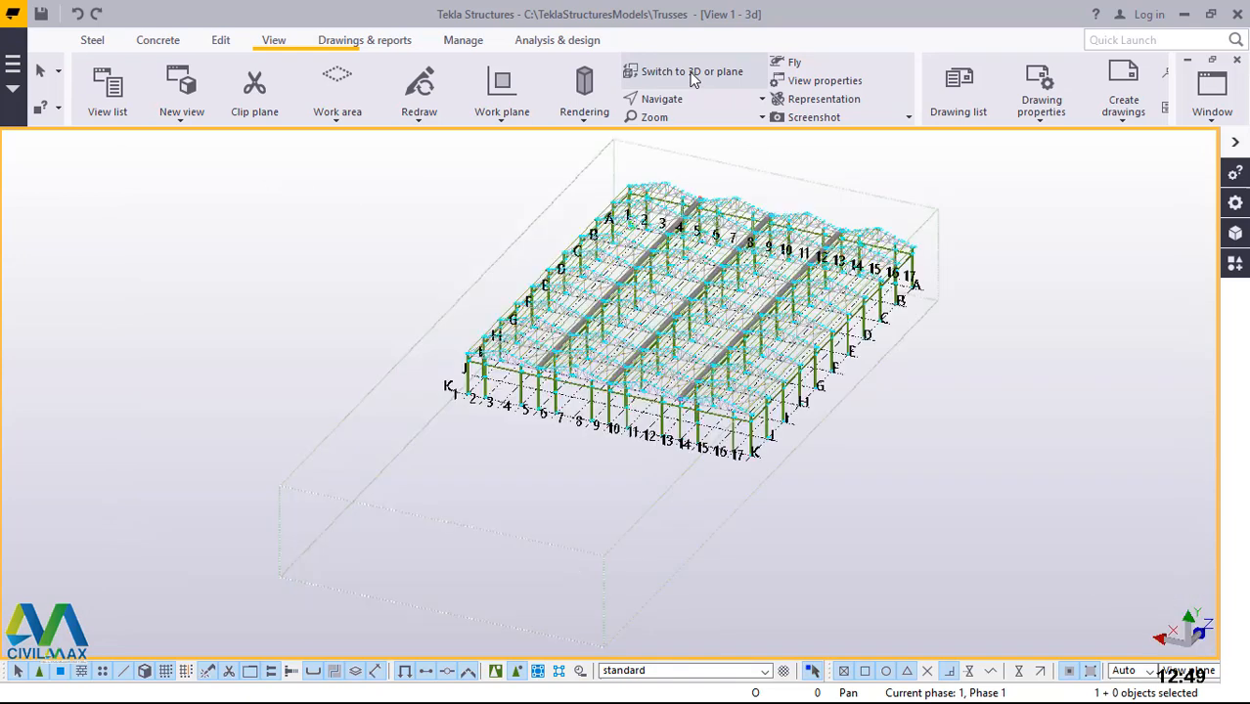
scroll(728, 415, up, 2)
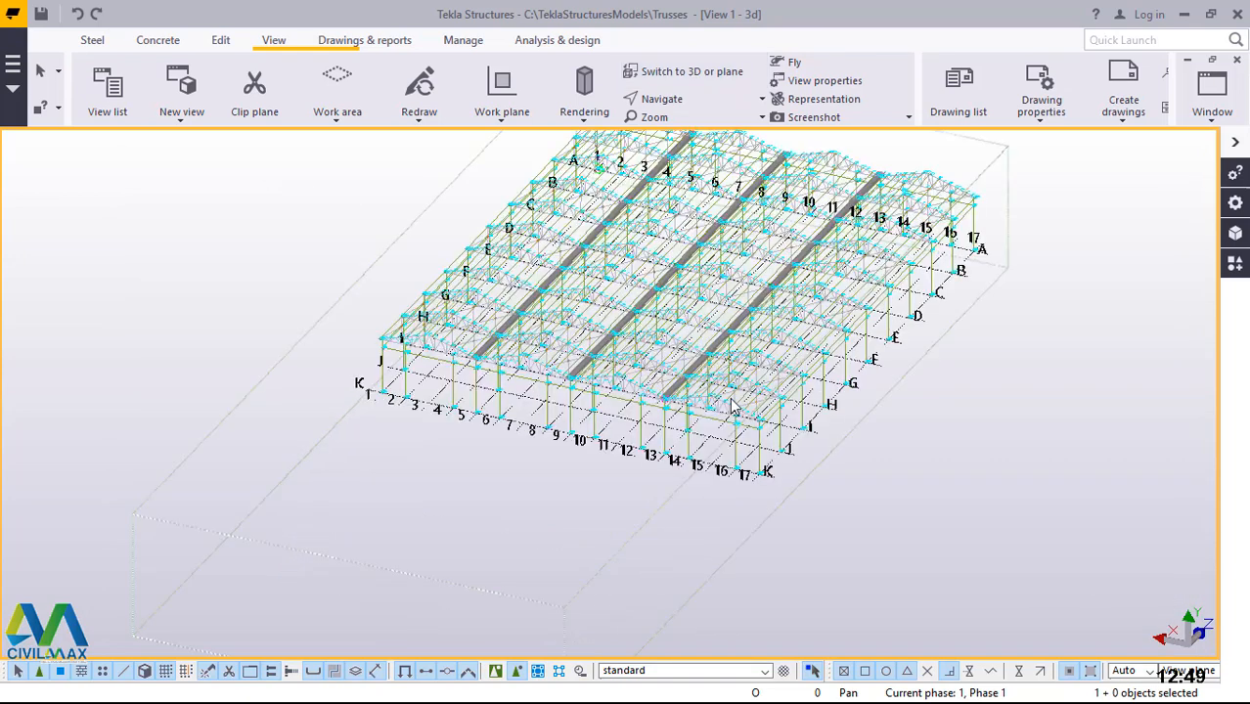
scroll(712, 393, up, 1)
scroll(546, 450, up, 1)
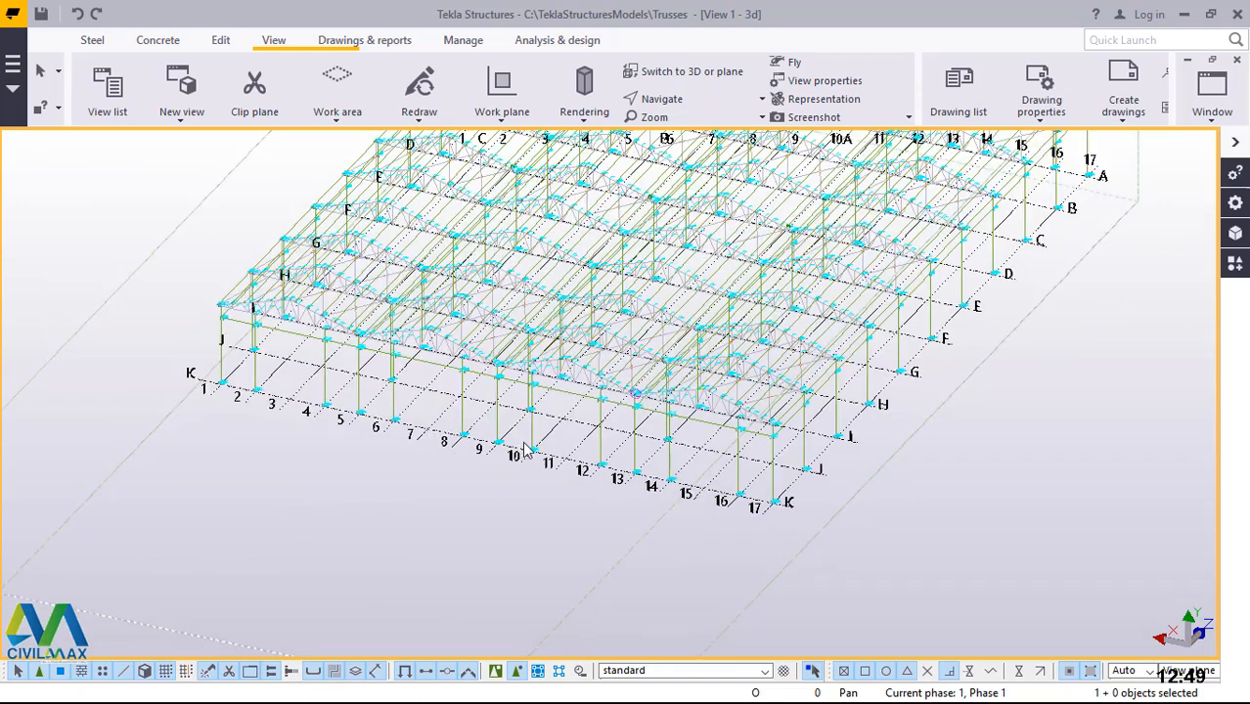
scroll(548, 445, down, 3)
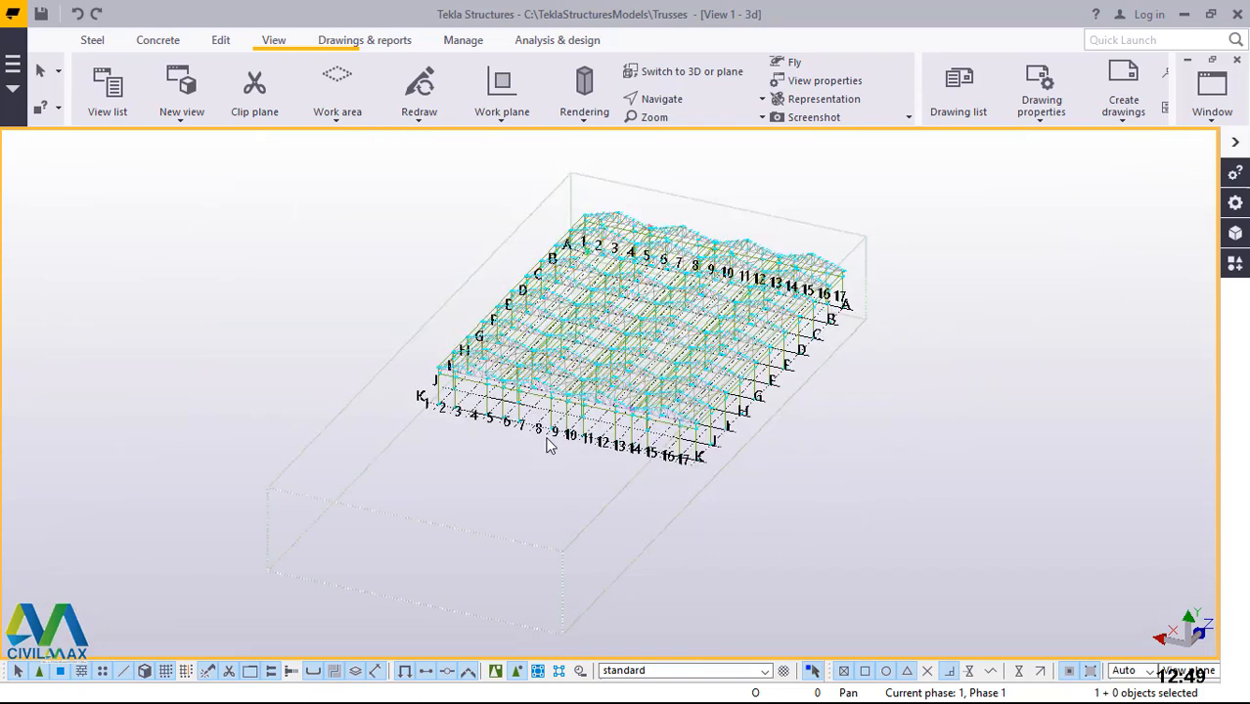
scroll(576, 529, down, 1)
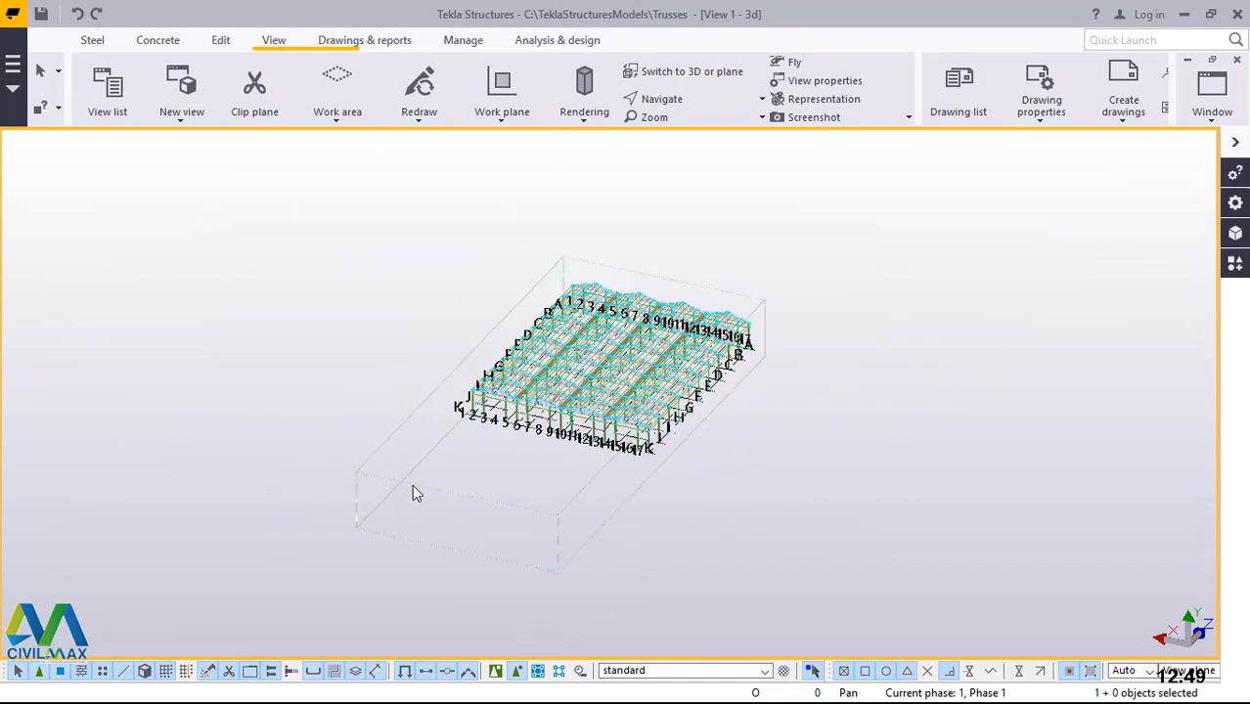
scroll(411, 493, up, 1)
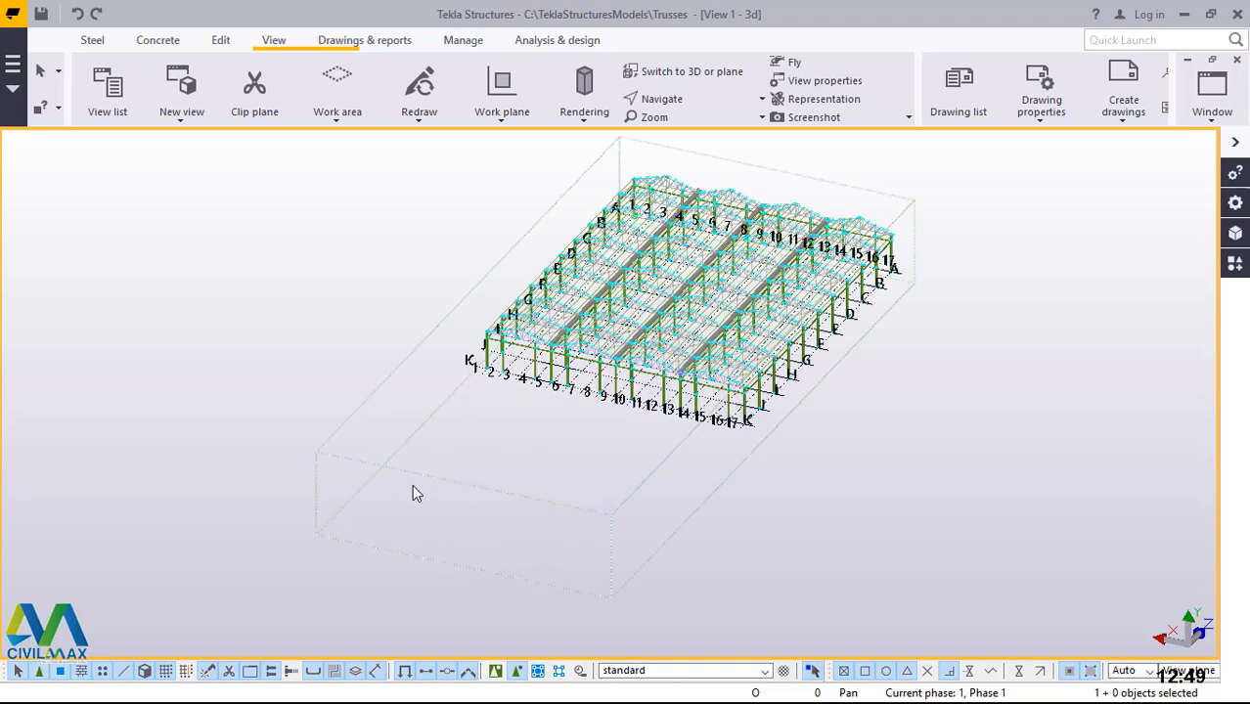
right_click(348, 465)
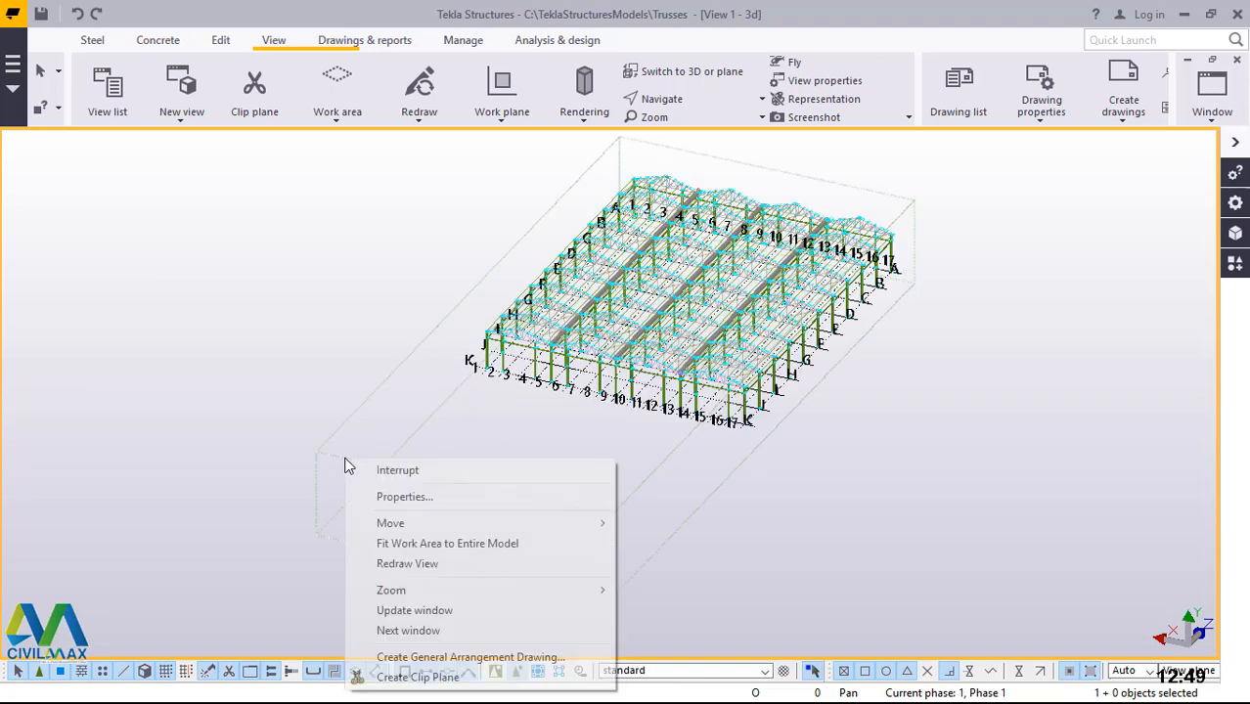
click(450, 544)
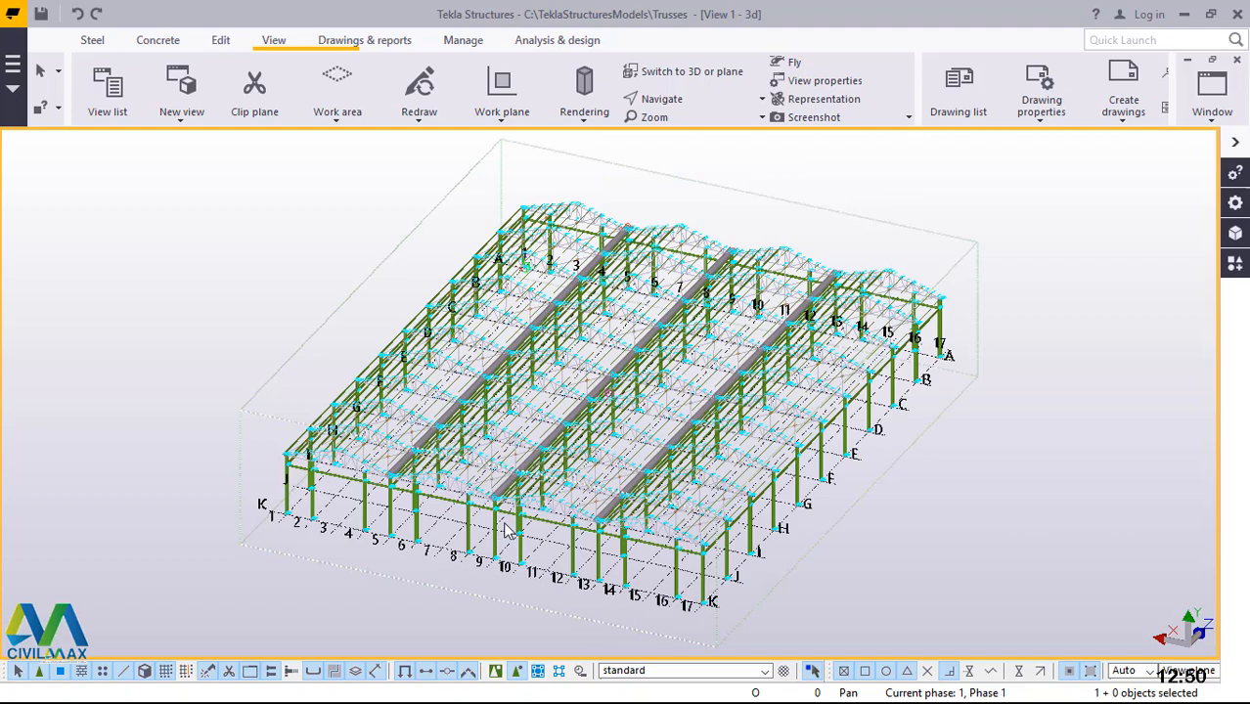
Inspect the gutter end at grid line 9 up close, selecting the column beneath it and the purlin beside it
scroll(506, 529, up, 5)
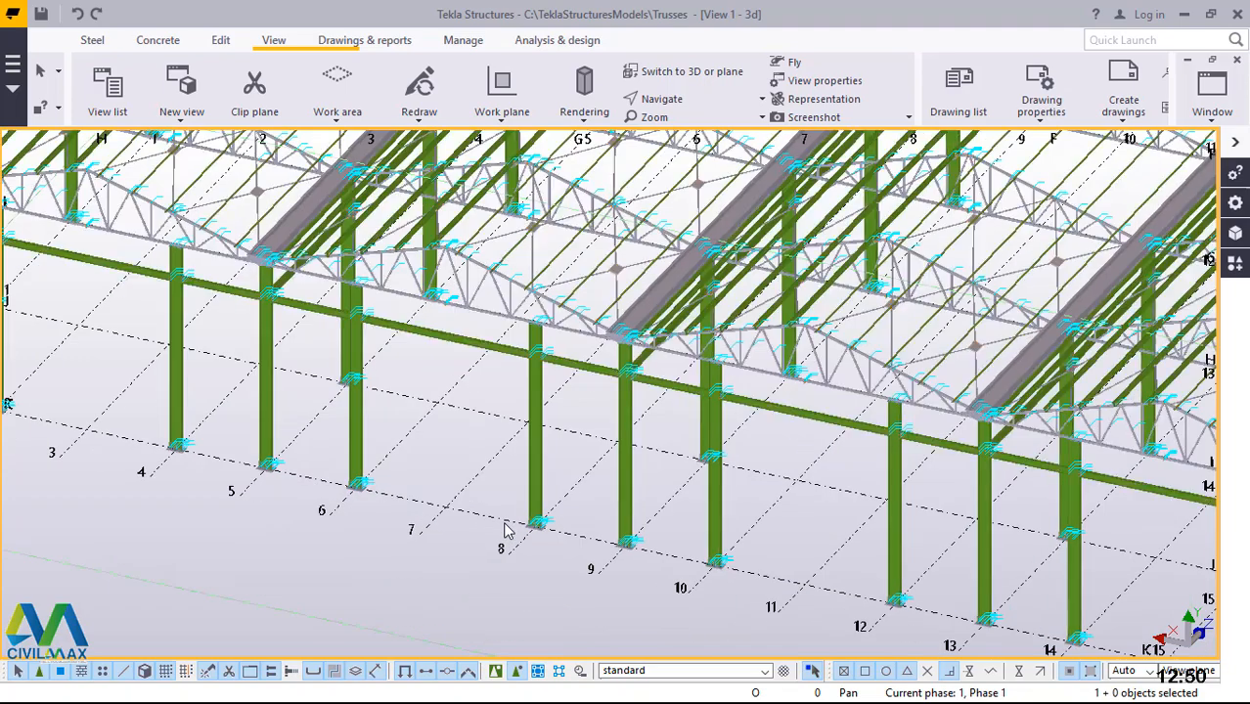
scroll(645, 296, up, 5)
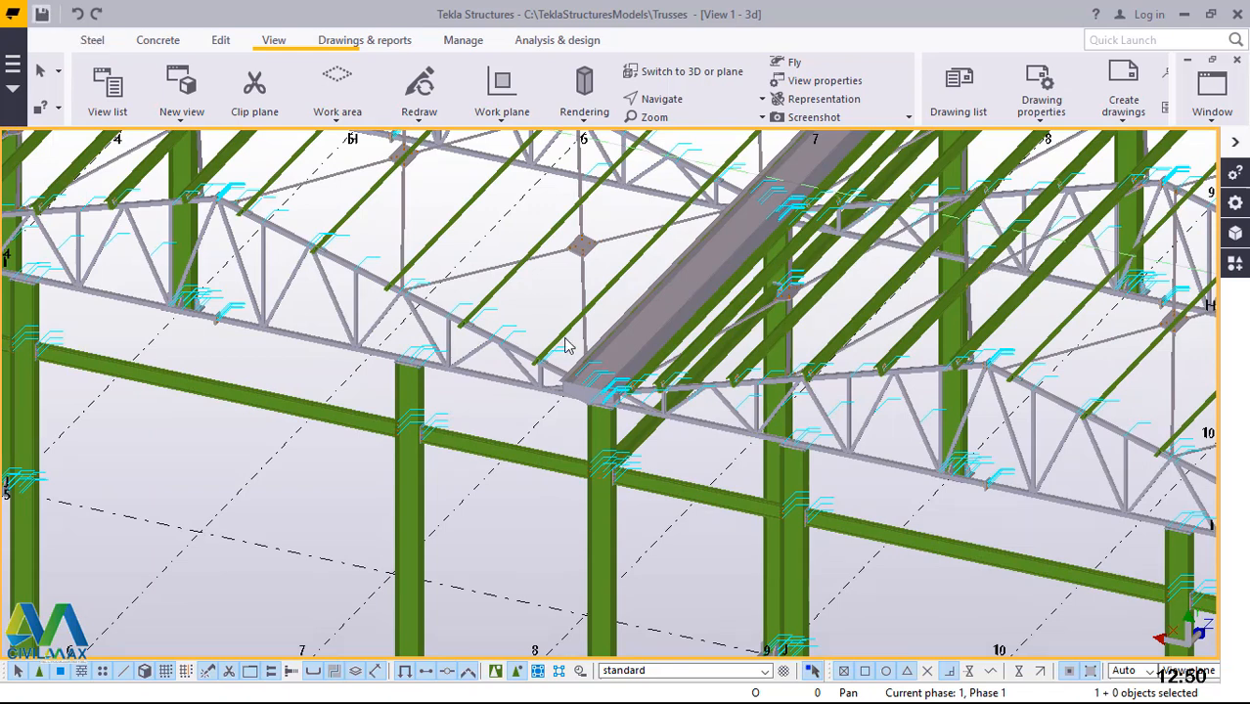
click(594, 432)
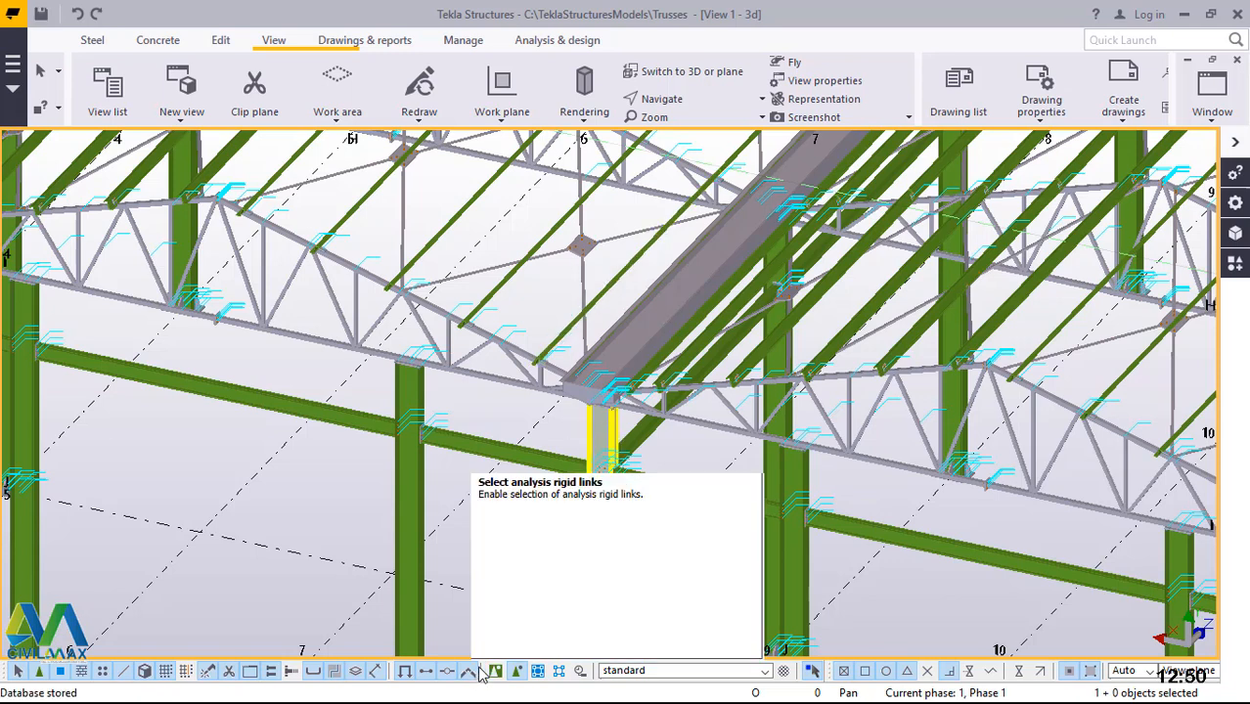
click(714, 357)
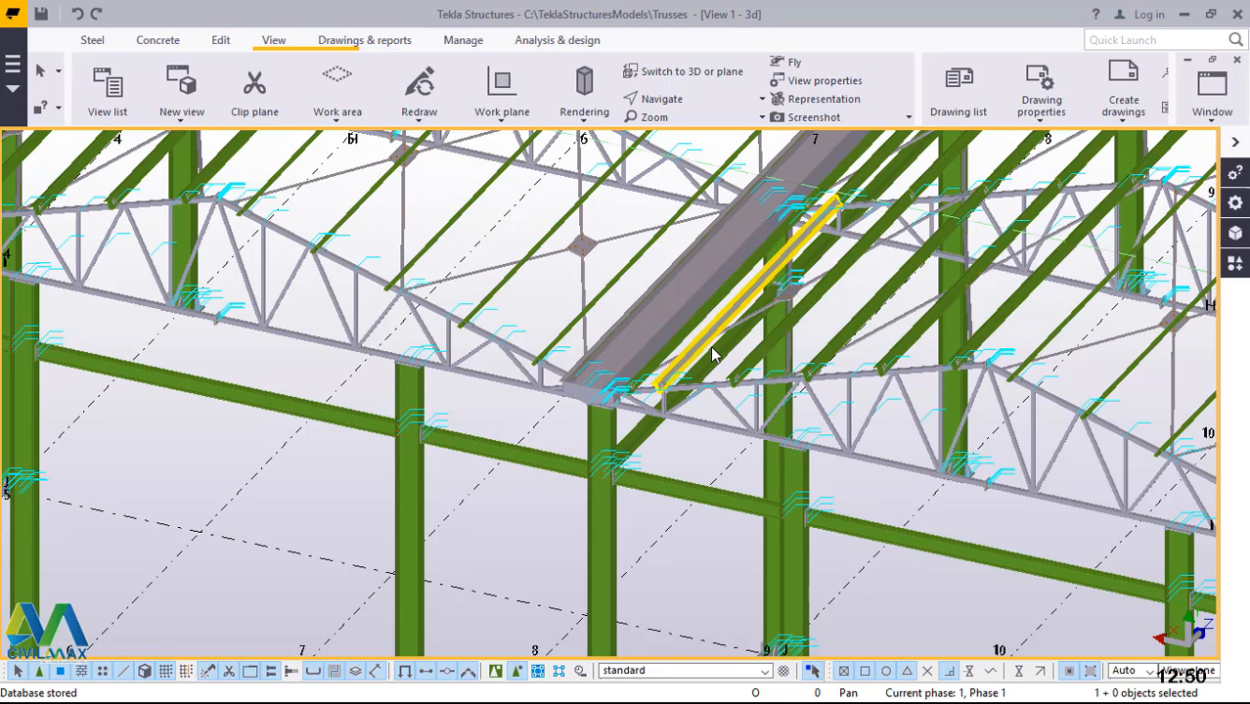